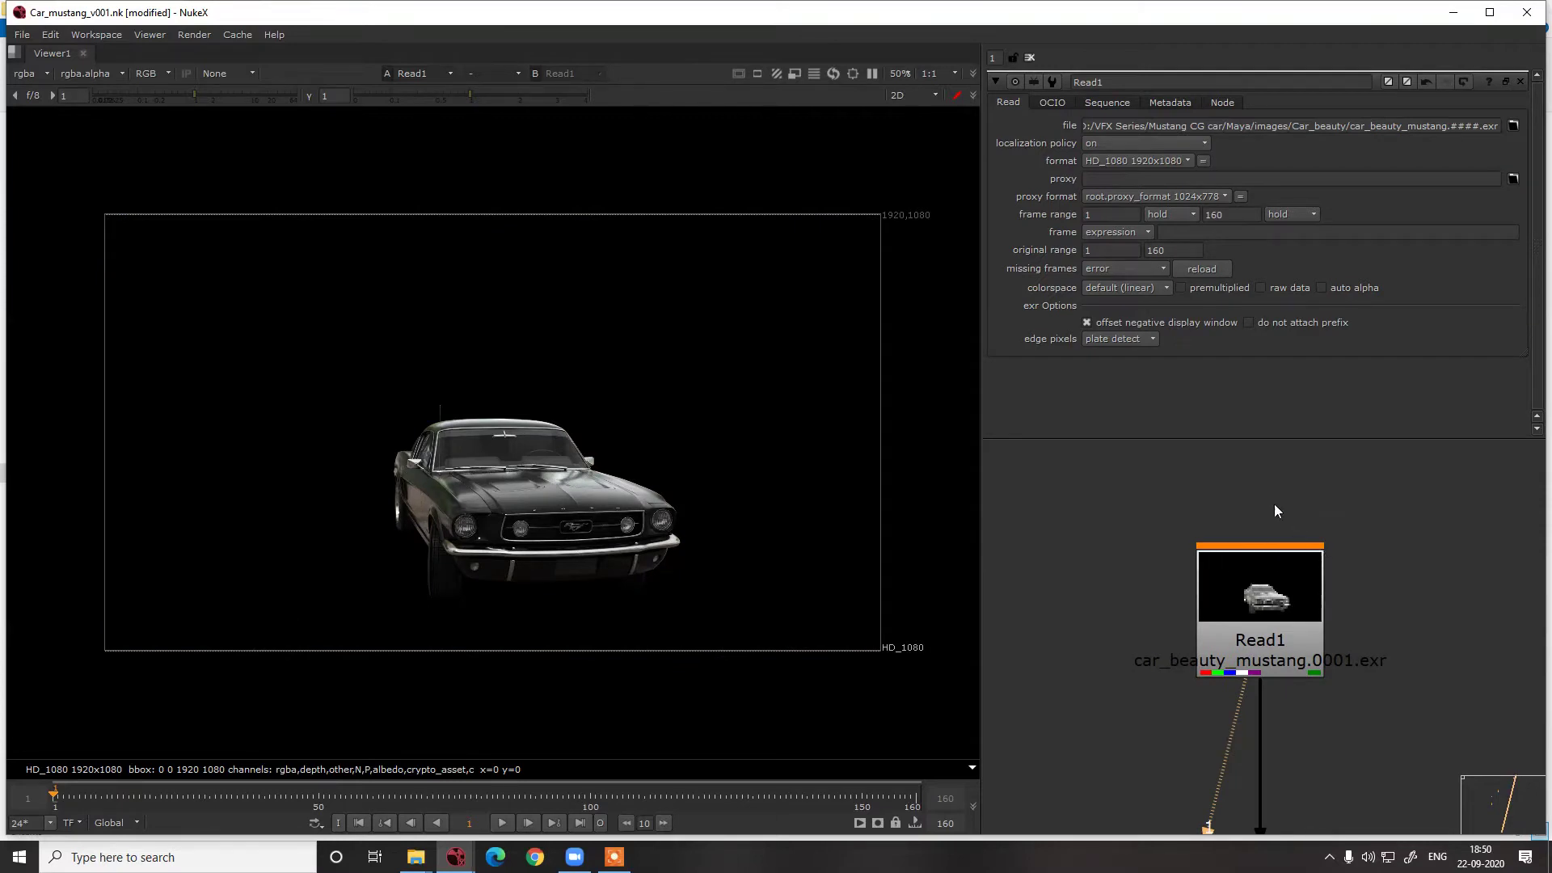
left_click(1115, 144)
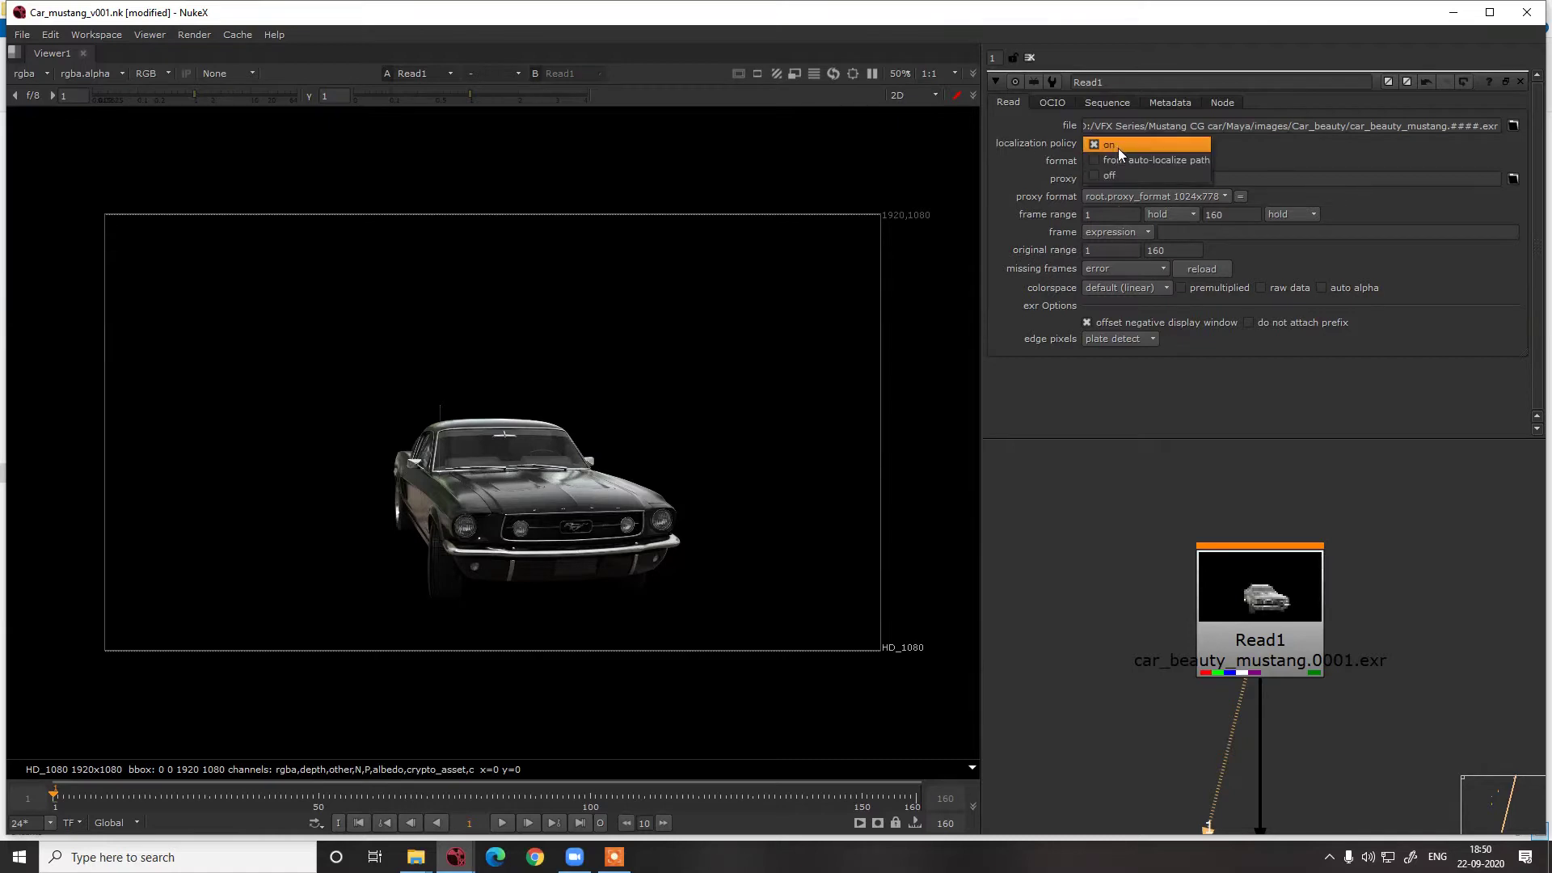
left_click(837, 313)
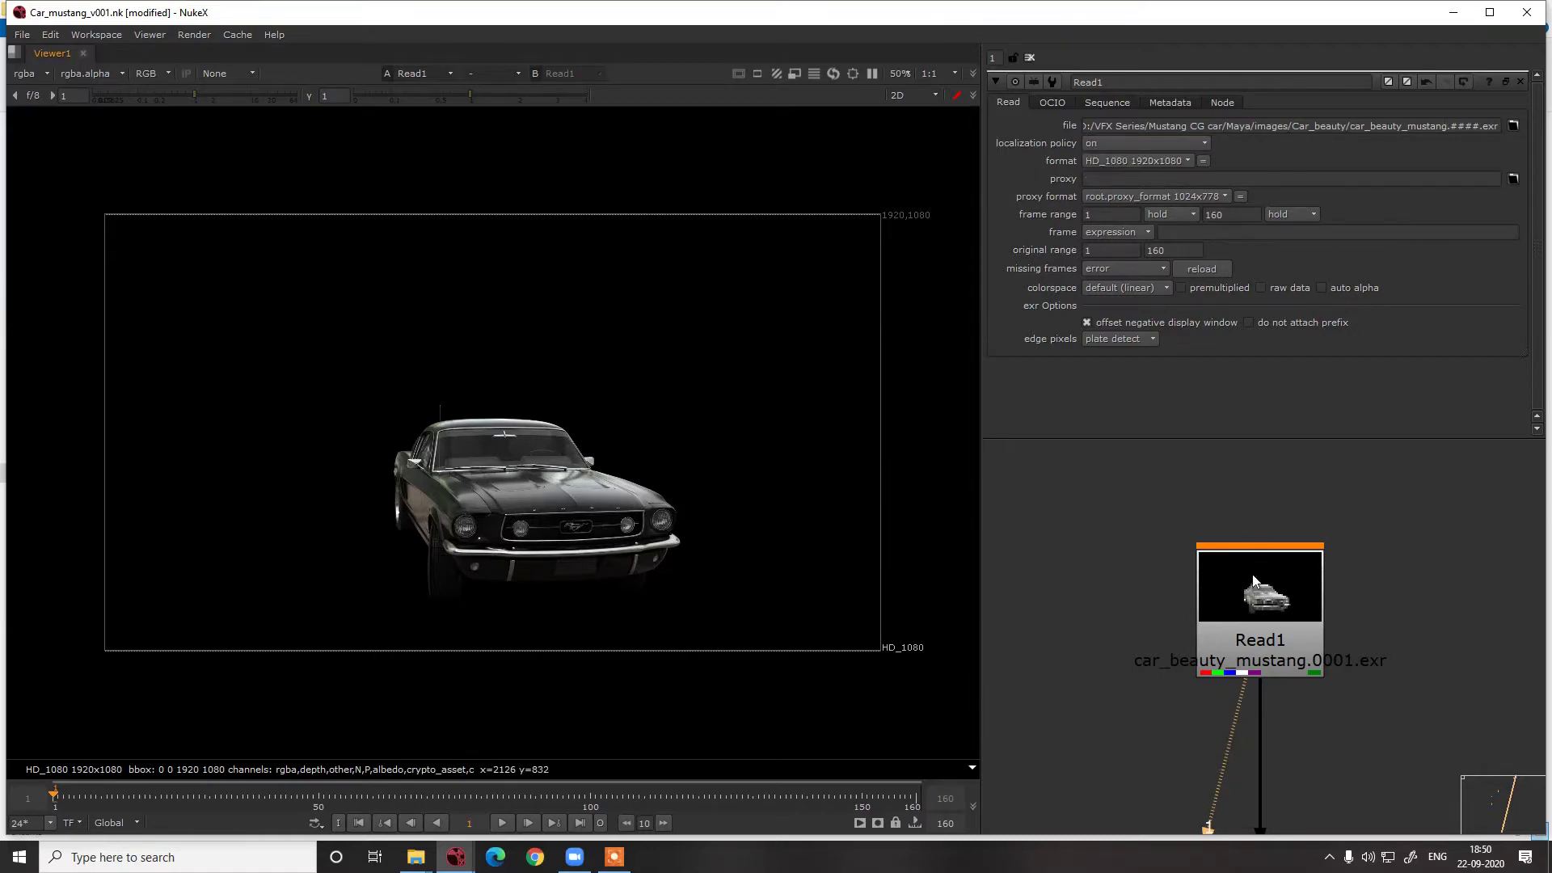
Find the Scan dot in the node graph and show the street plate in the viewer
scroll(1251, 577, "down", 10)
middle_click_drag(1203, 661, 1269, 546)
middle_click_drag(1157, 624, 1248, 566)
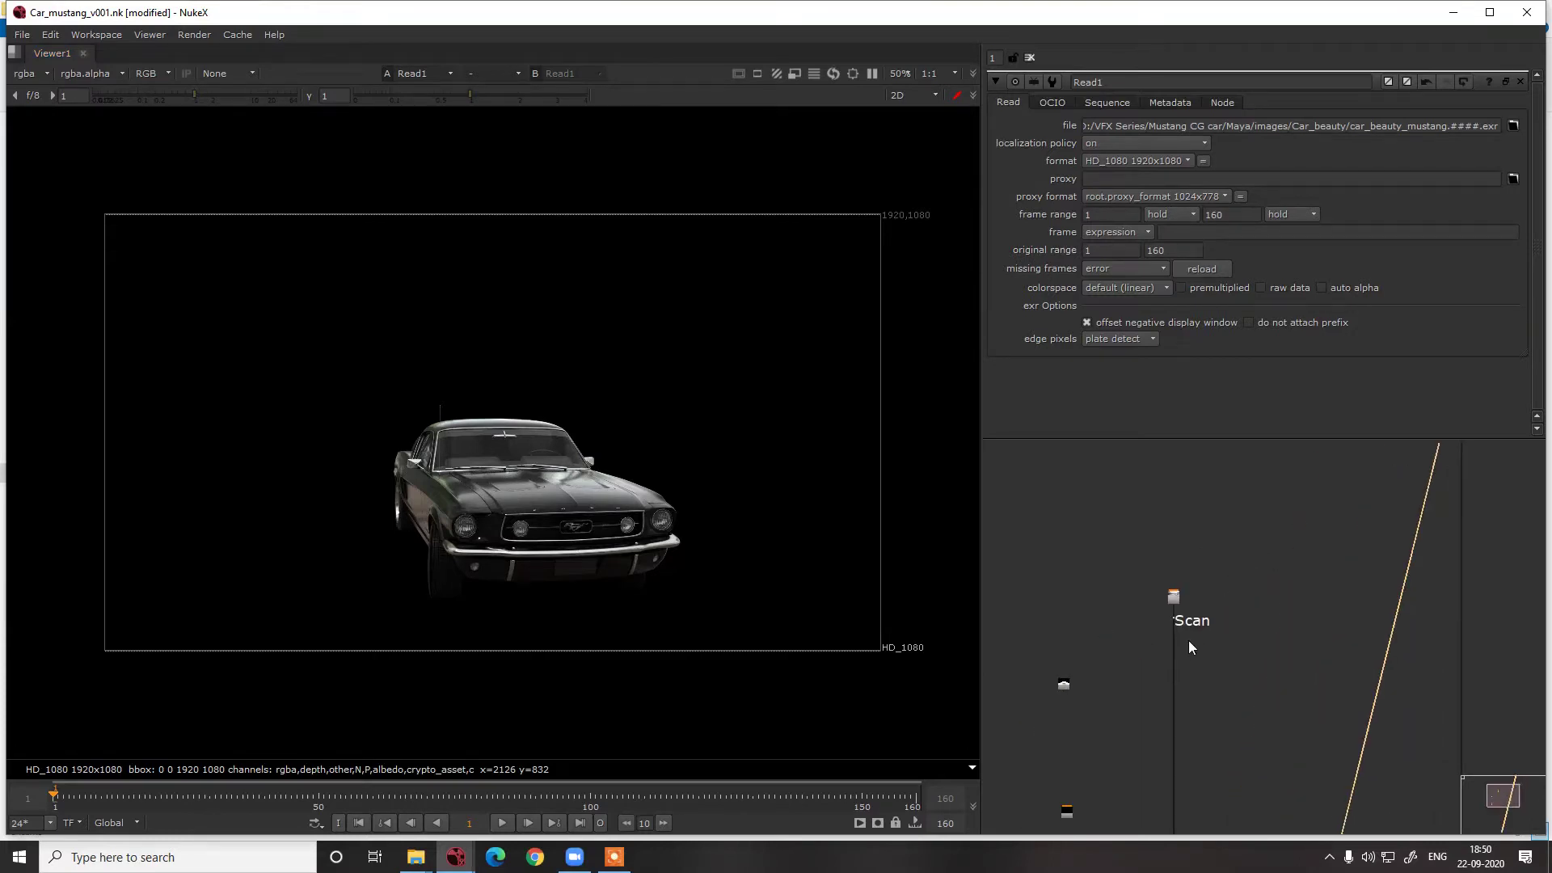
middle_click_drag(1172, 641, 1219, 591)
middle_click_drag(1125, 635, 1161, 587)
scroll(1161, 587, "up", 5)
scroll(1191, 568, "down", 4)
middle_click_drag(1153, 728, 1157, 662)
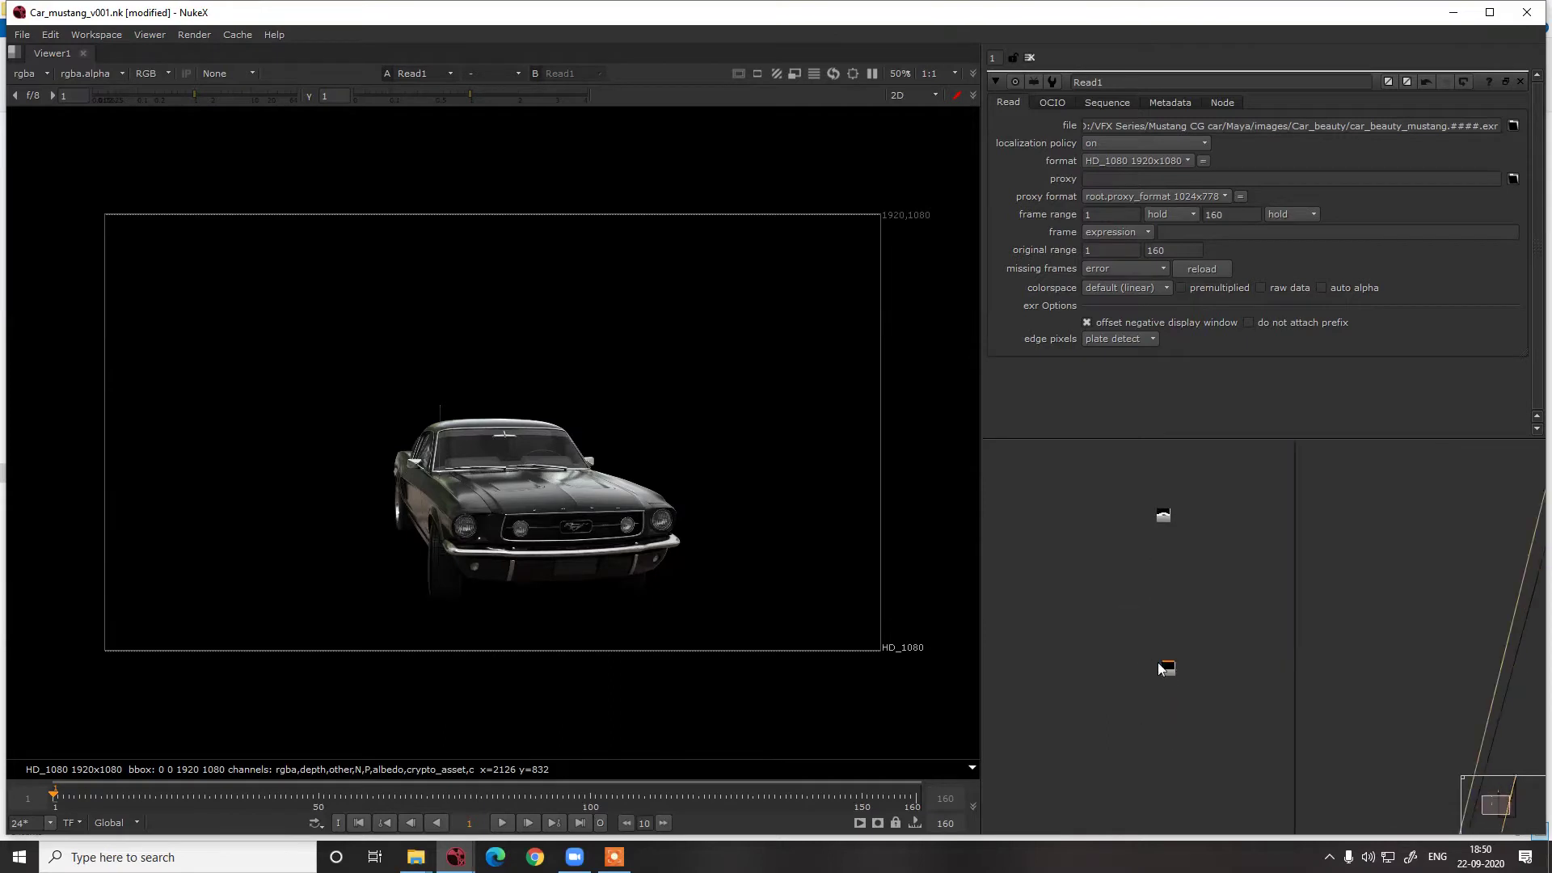
scroll(1173, 669, "up", 4)
left_click_drag(1177, 676, 1164, 647)
scroll(1164, 647, "down", 4)
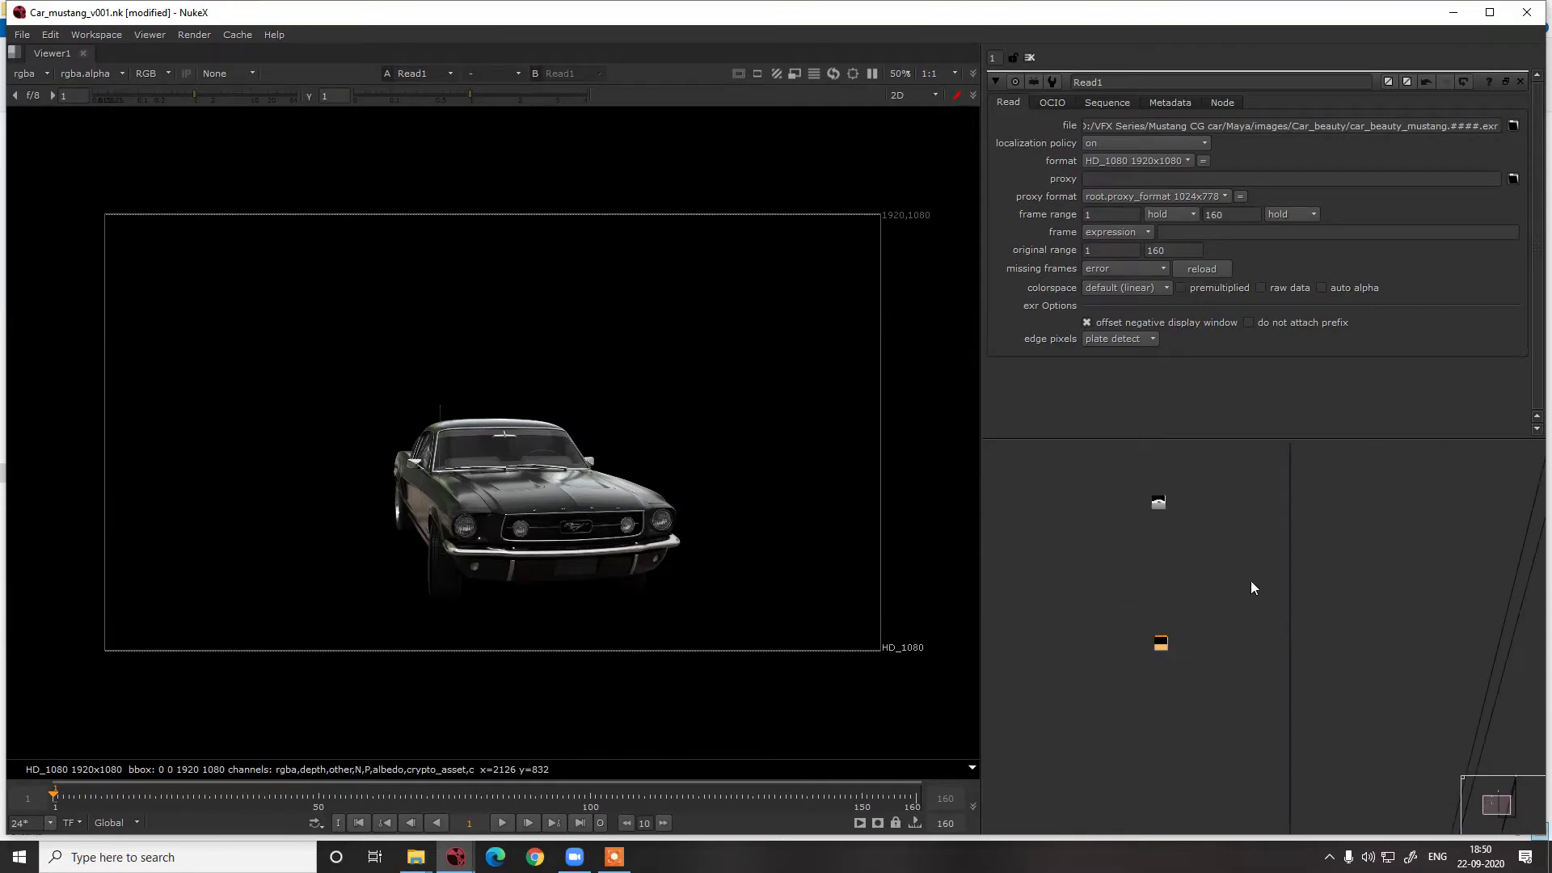
middle_click_drag(1251, 517, 1212, 708)
left_click_drag(1210, 606, 1303, 634)
key("1")
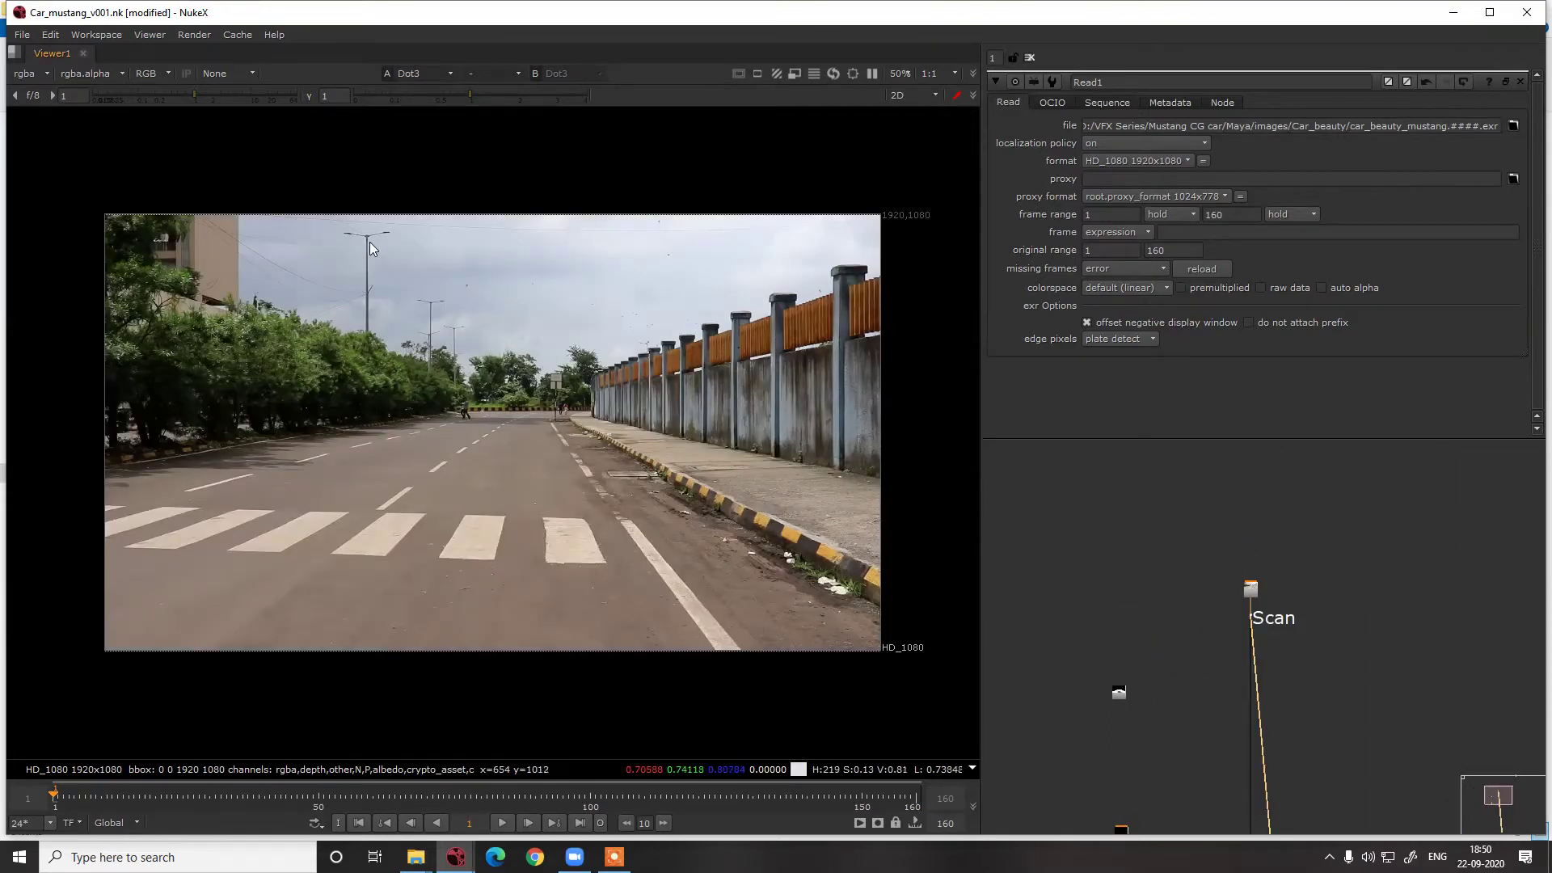
right_click(367, 202)
left_click(374, 225)
Follow the Scan branch to the Merge node and show the car composited over the street plate
scroll(1314, 618, "down", 5)
middle_click_drag(1303, 722, 1215, 592)
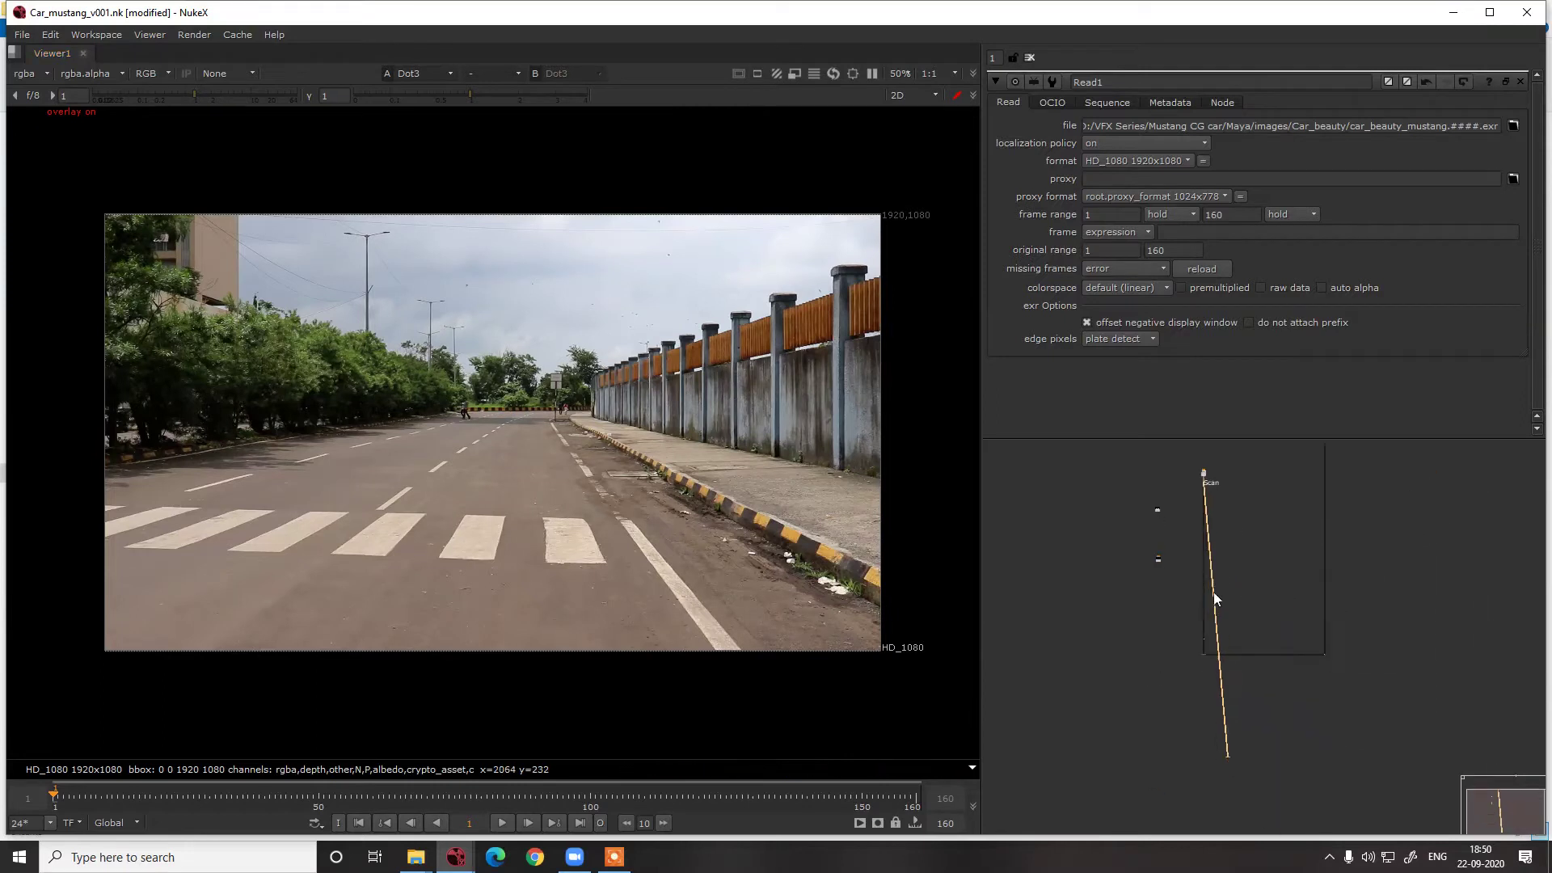
scroll(1211, 633, "up", 5)
left_click_drag(1157, 673, 1212, 721)
key("1")
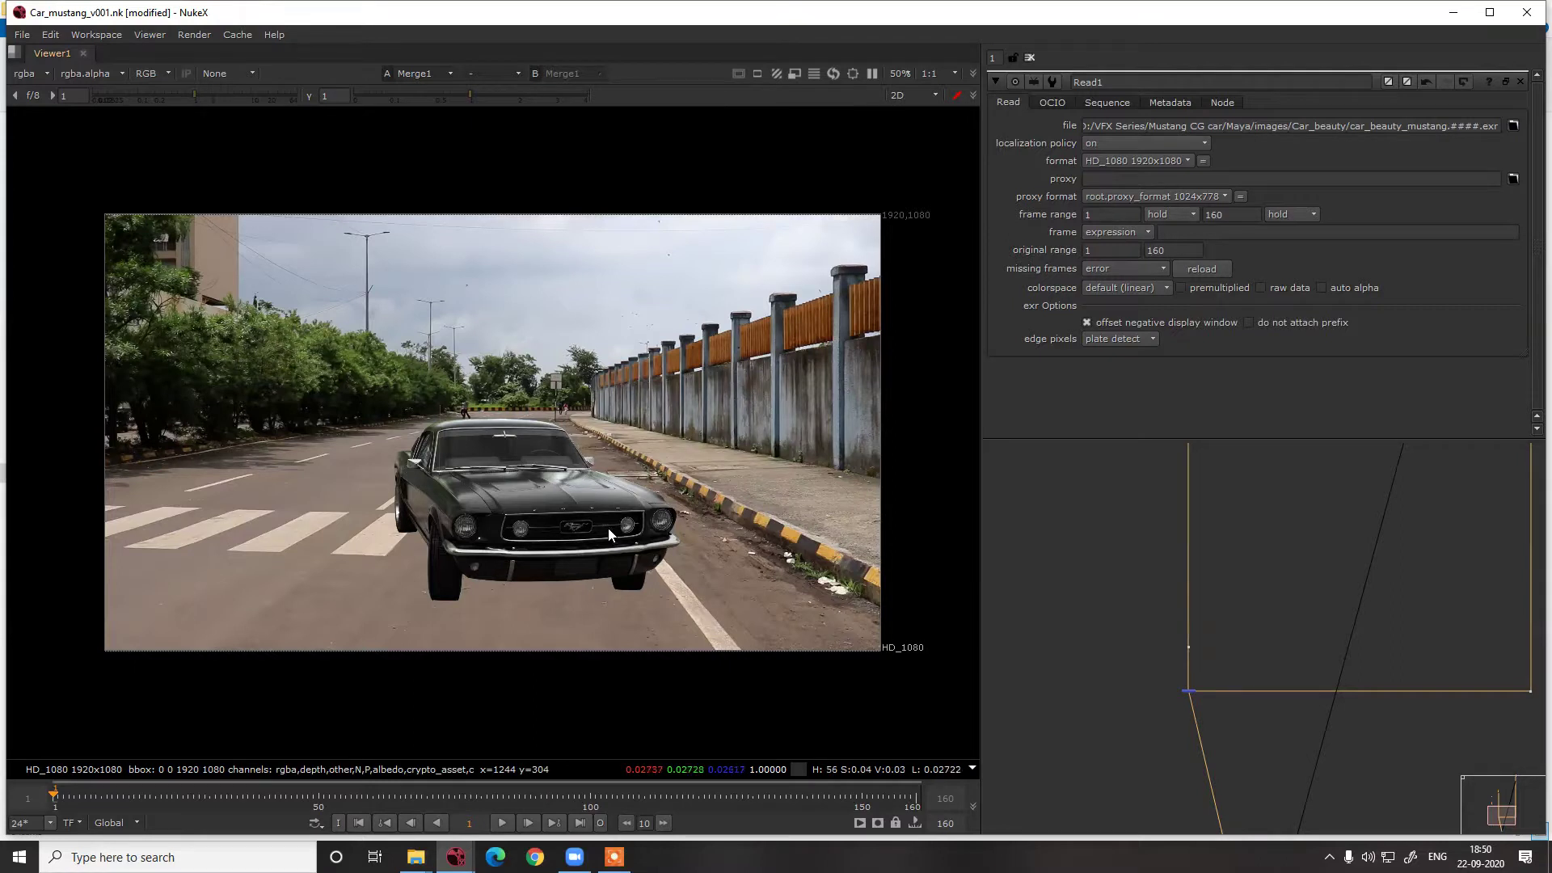
Check the composite's dark areas by raising the viewer gain up to 14, and reset the gain to 1
middle_click_drag(501, 569, 559, 540)
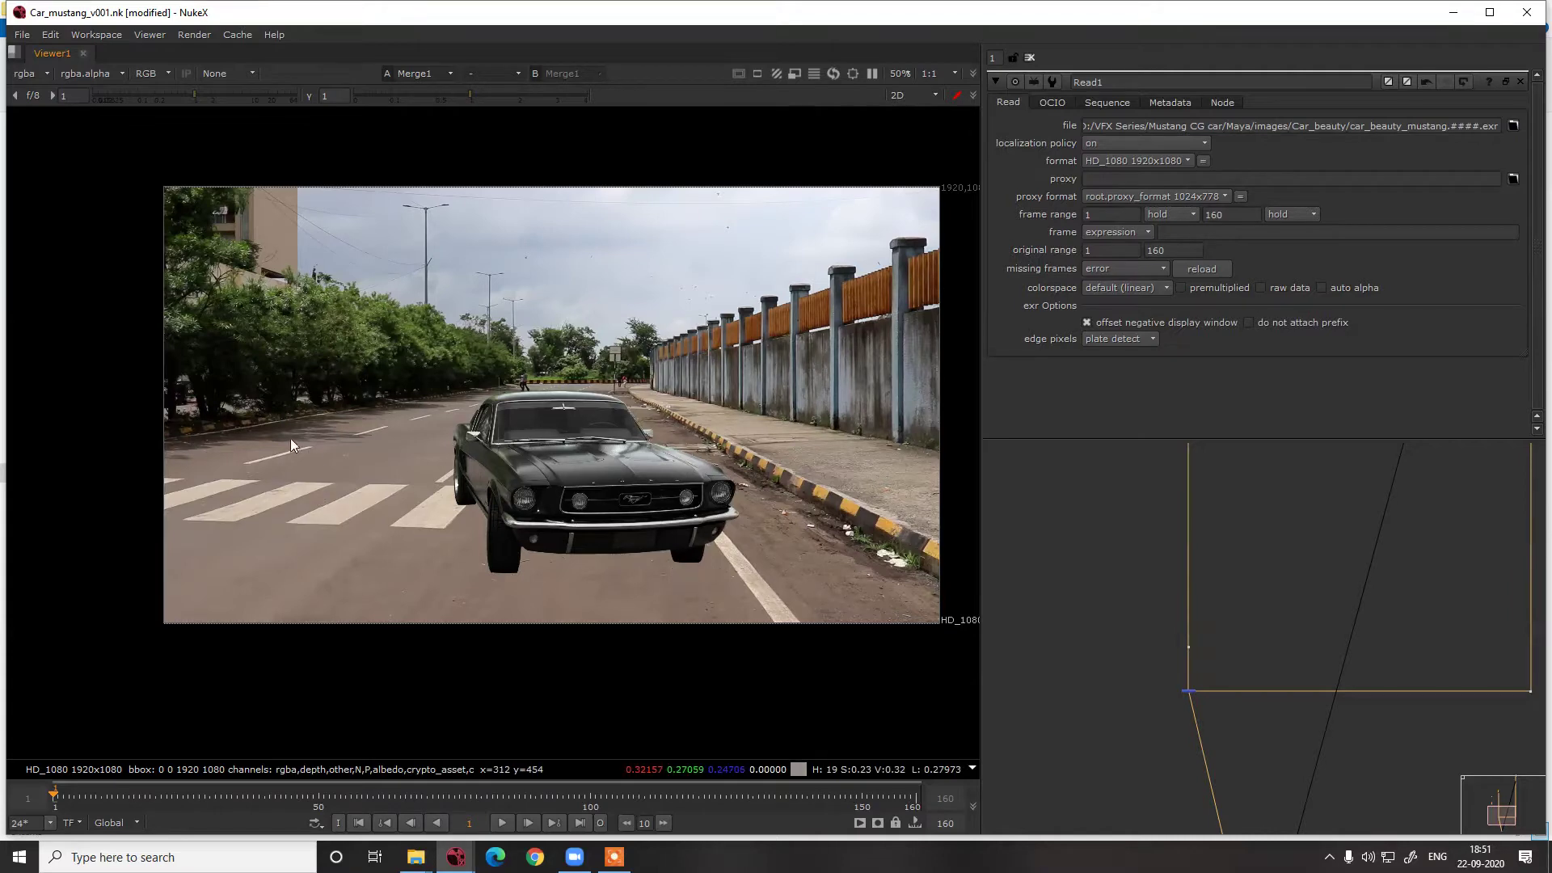
mouse_move(211, 95)
left_mouse_down()
mouse_move(268, 97)
mouse_move(225, 105)
left_mouse_up()
left_click(223, 97, "ctrl")
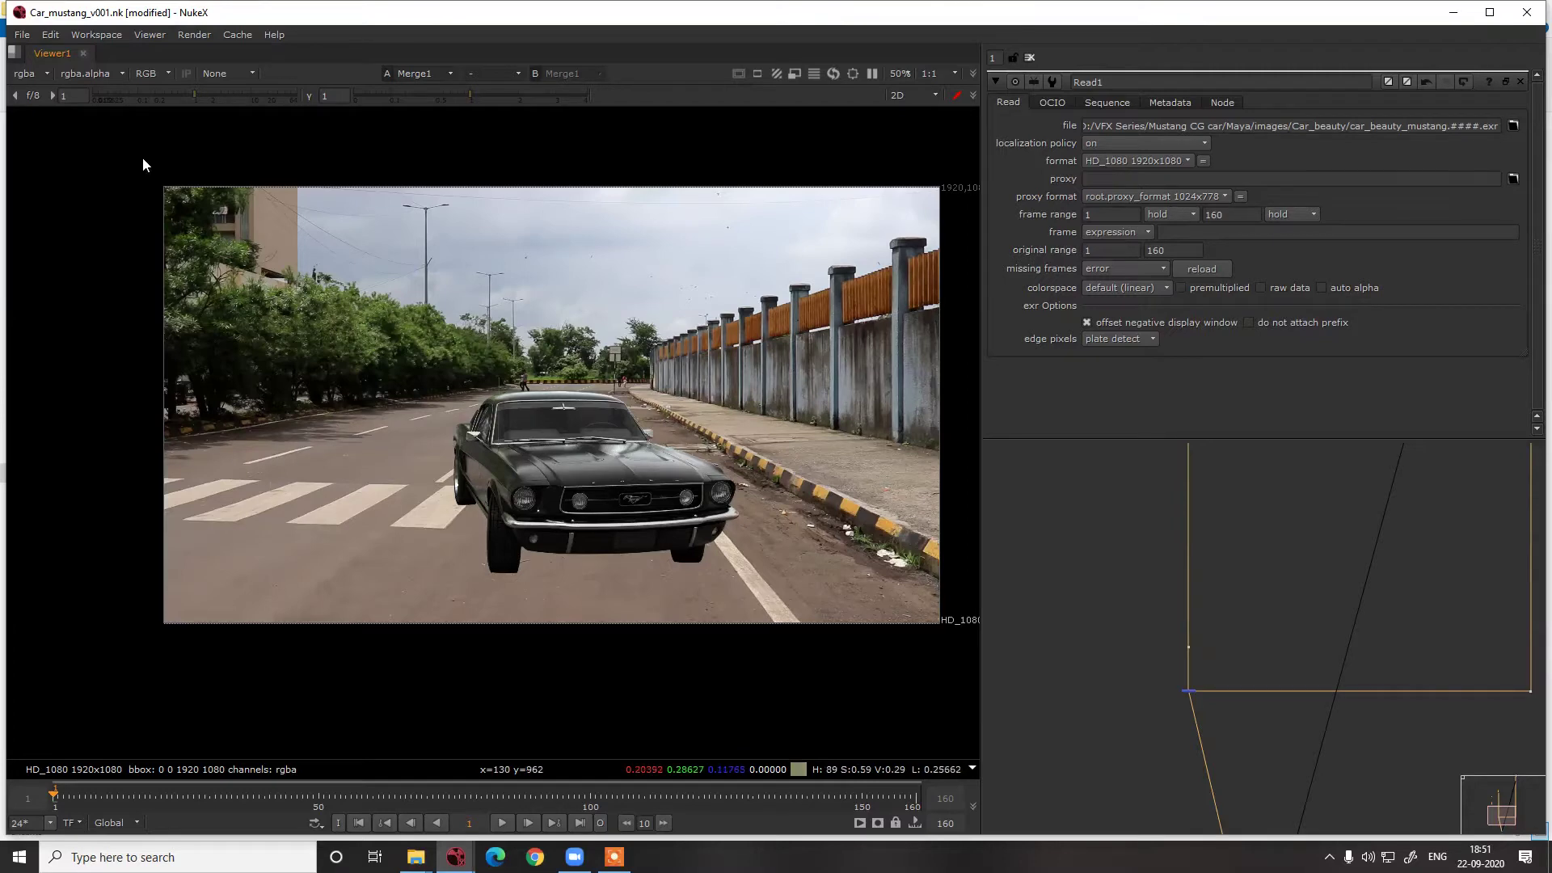
left_click_drag(219, 95, 260, 109)
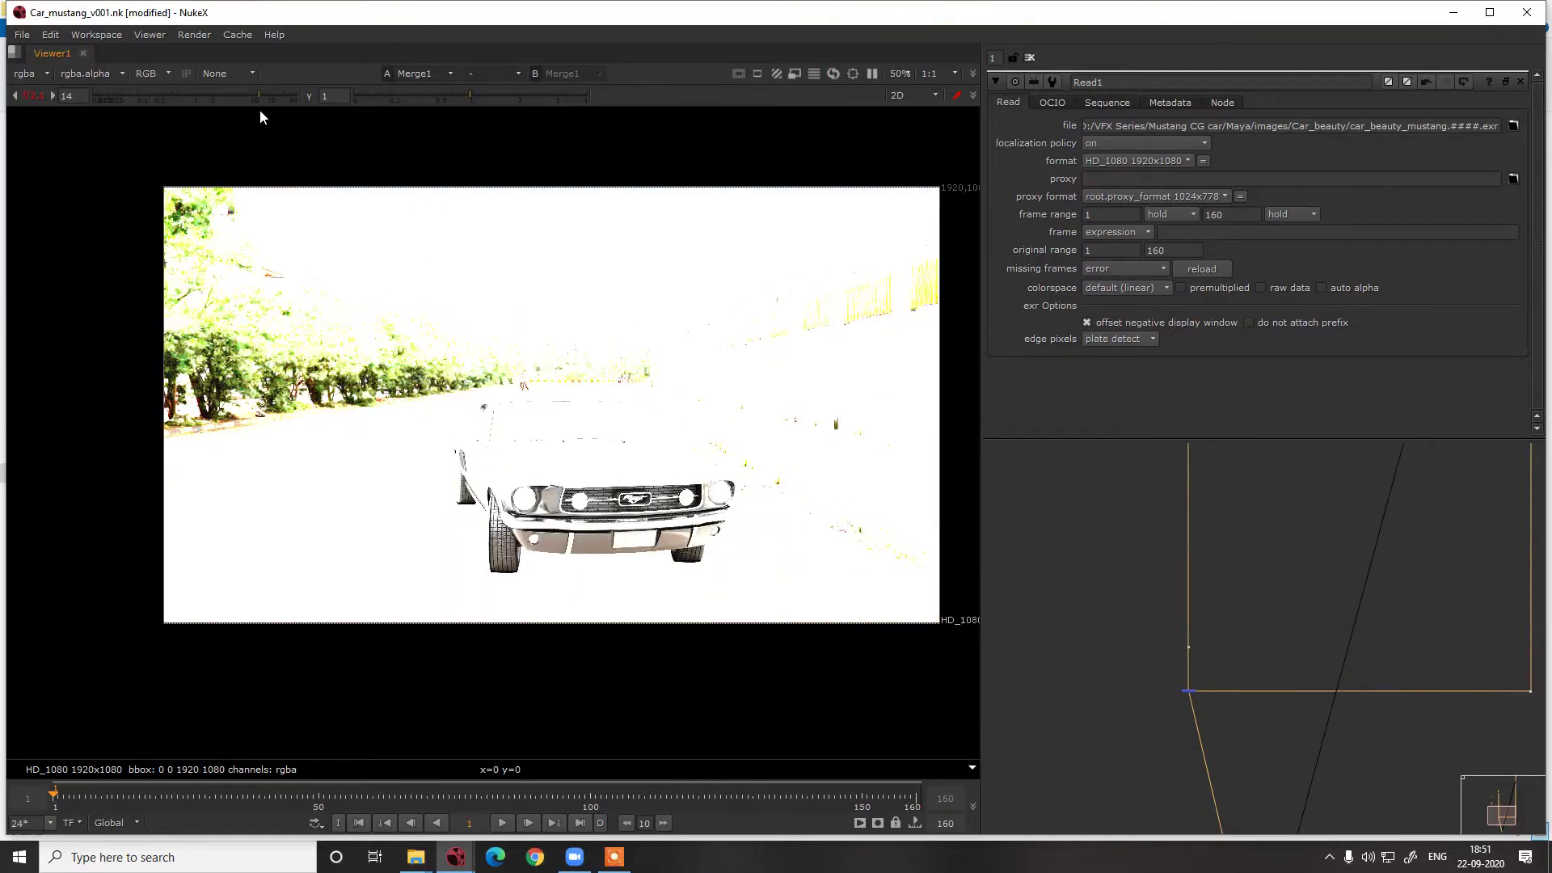
left_click(231, 95, "ctrl")
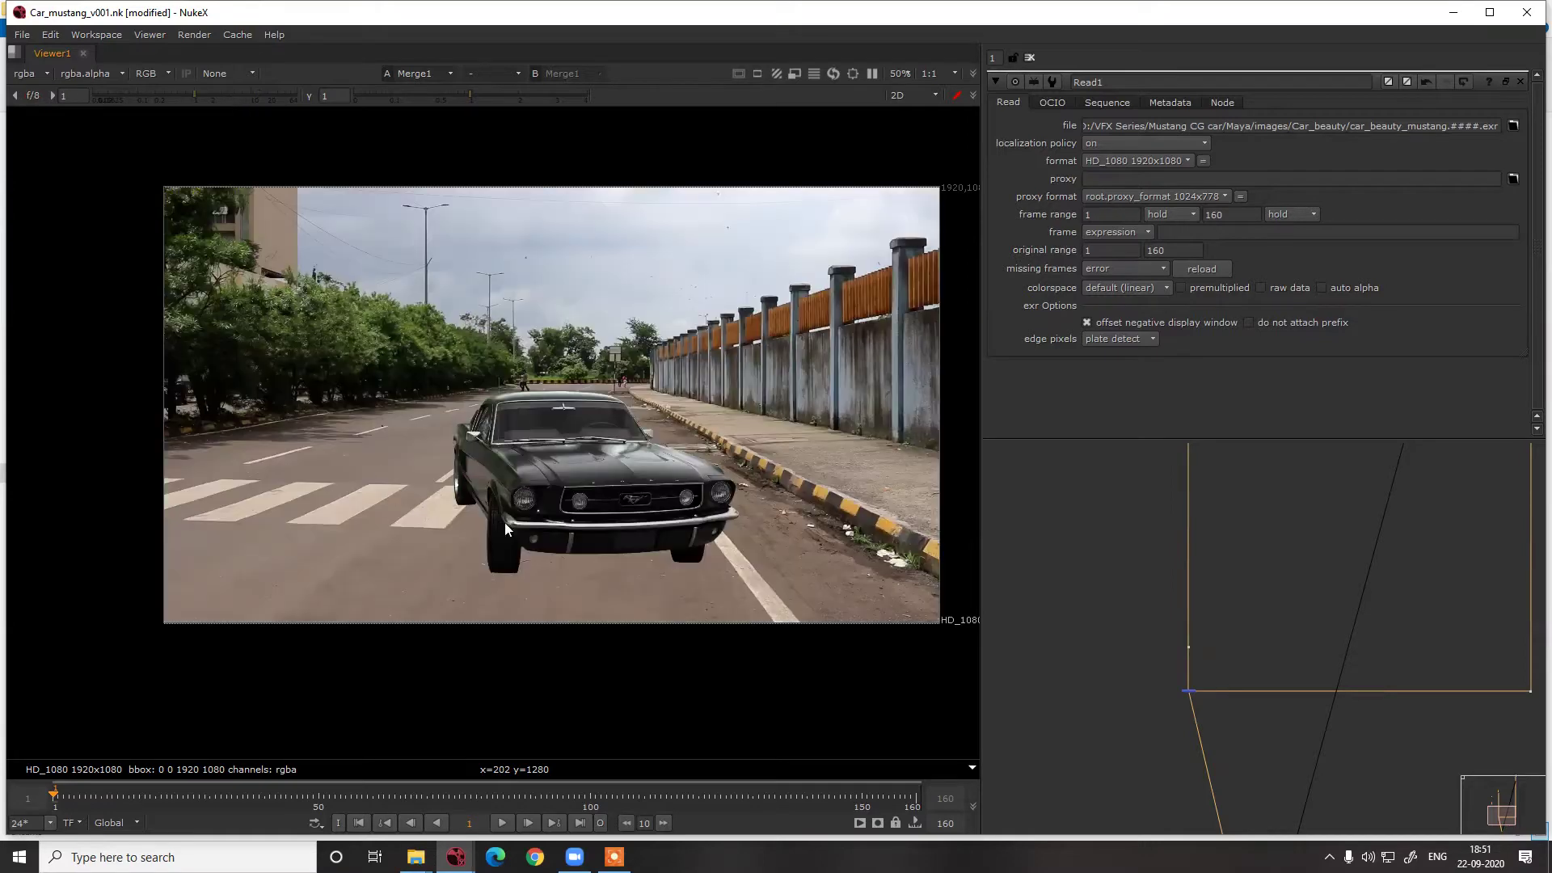
Examine the car's windshield, interior and roof up close against the street background
scroll(561, 415, "up", 5)
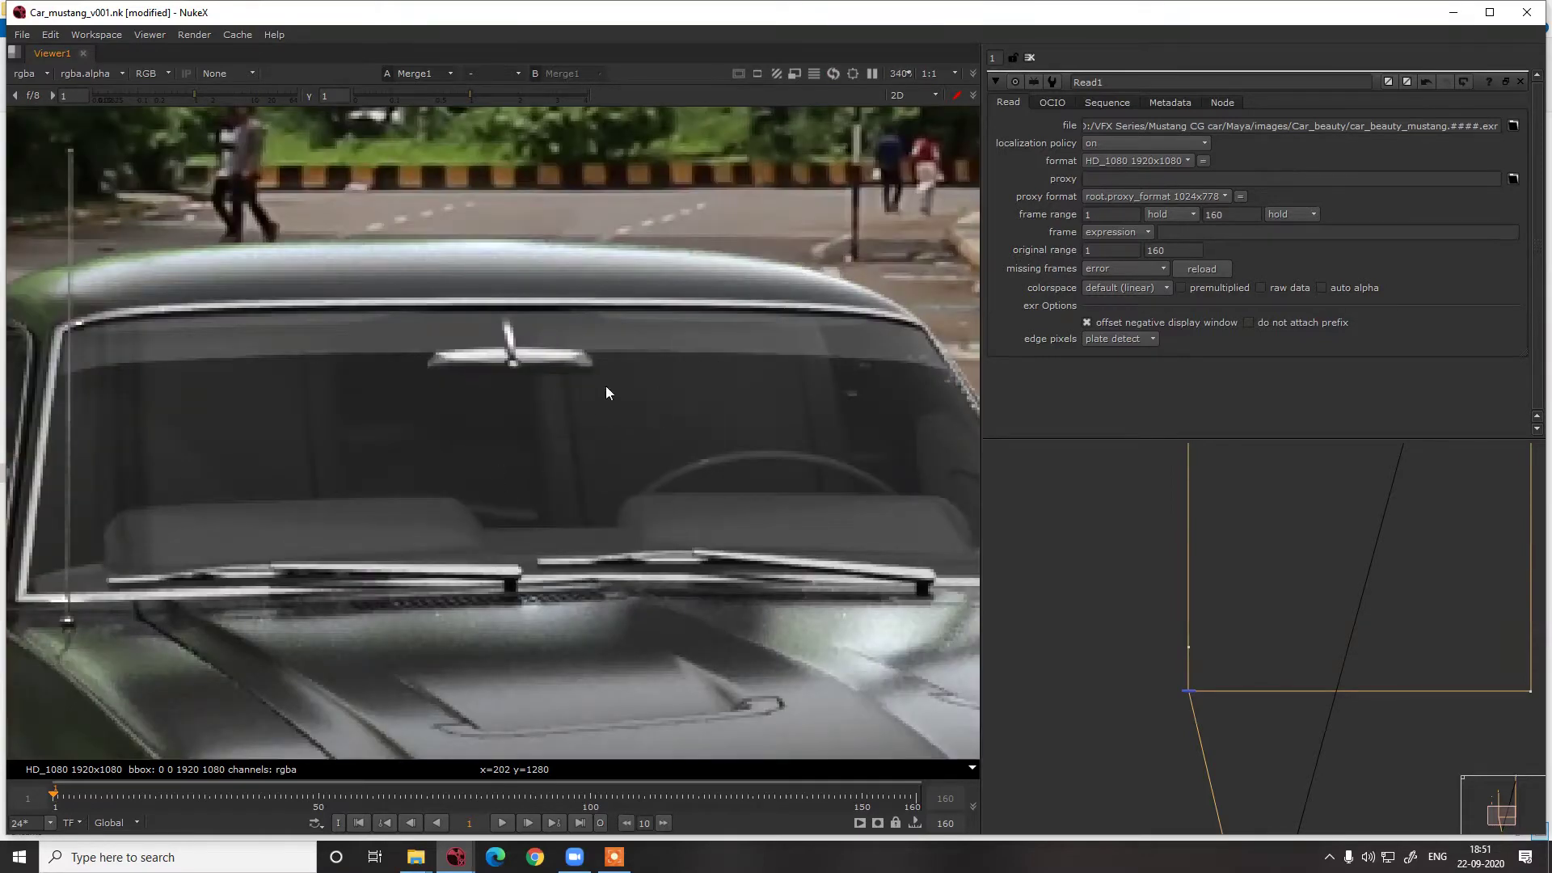
scroll(722, 439, "down", 4)
scroll(625, 374, "up", 2)
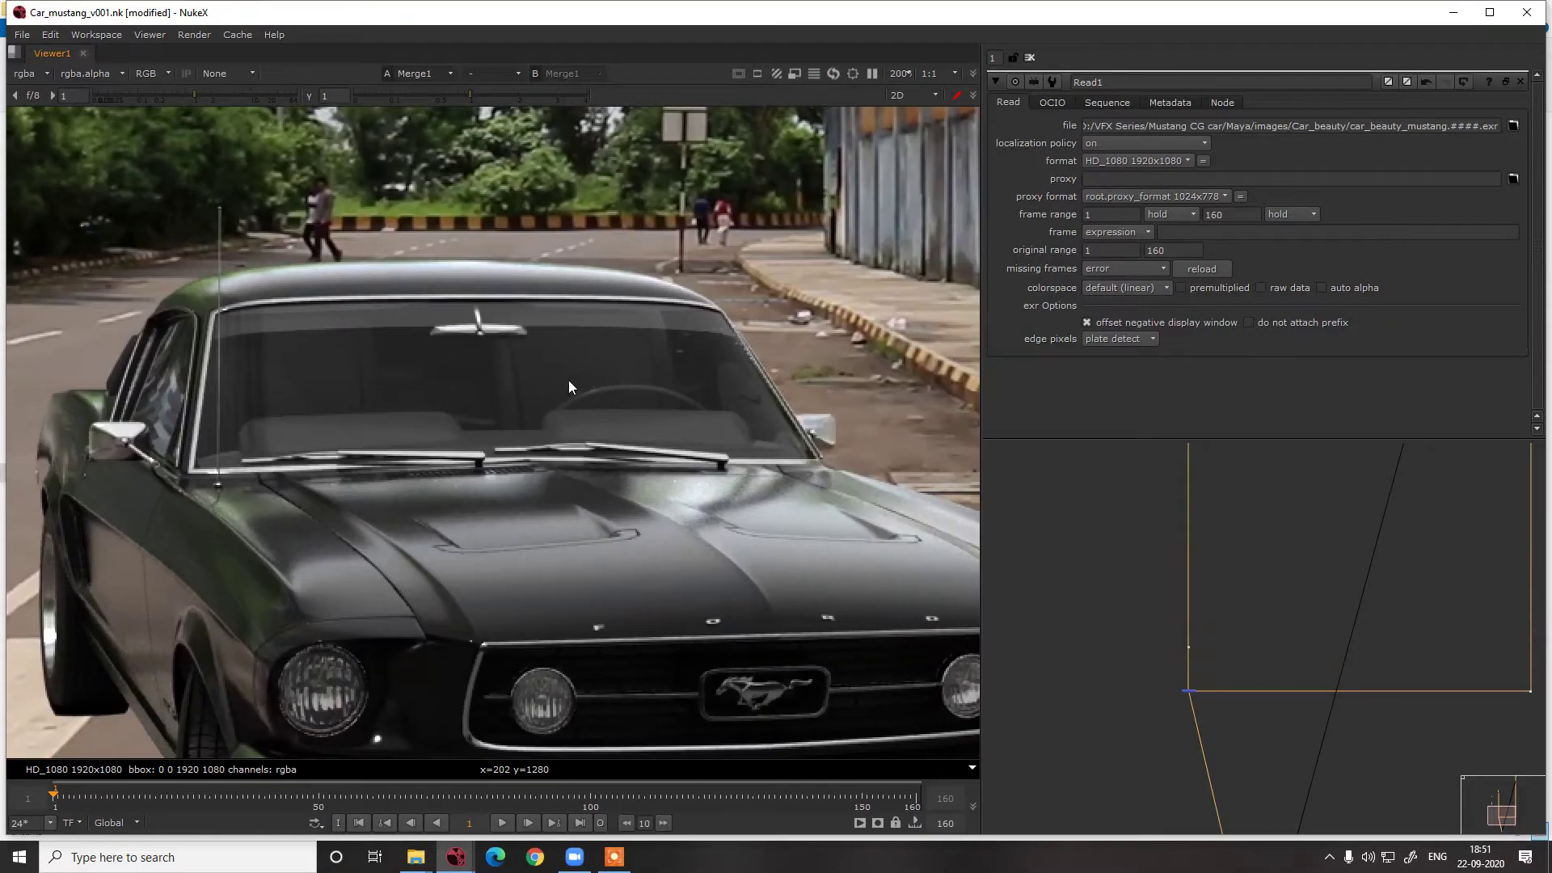
scroll(569, 382, "down", 5)
scroll(574, 391, "up", 1)
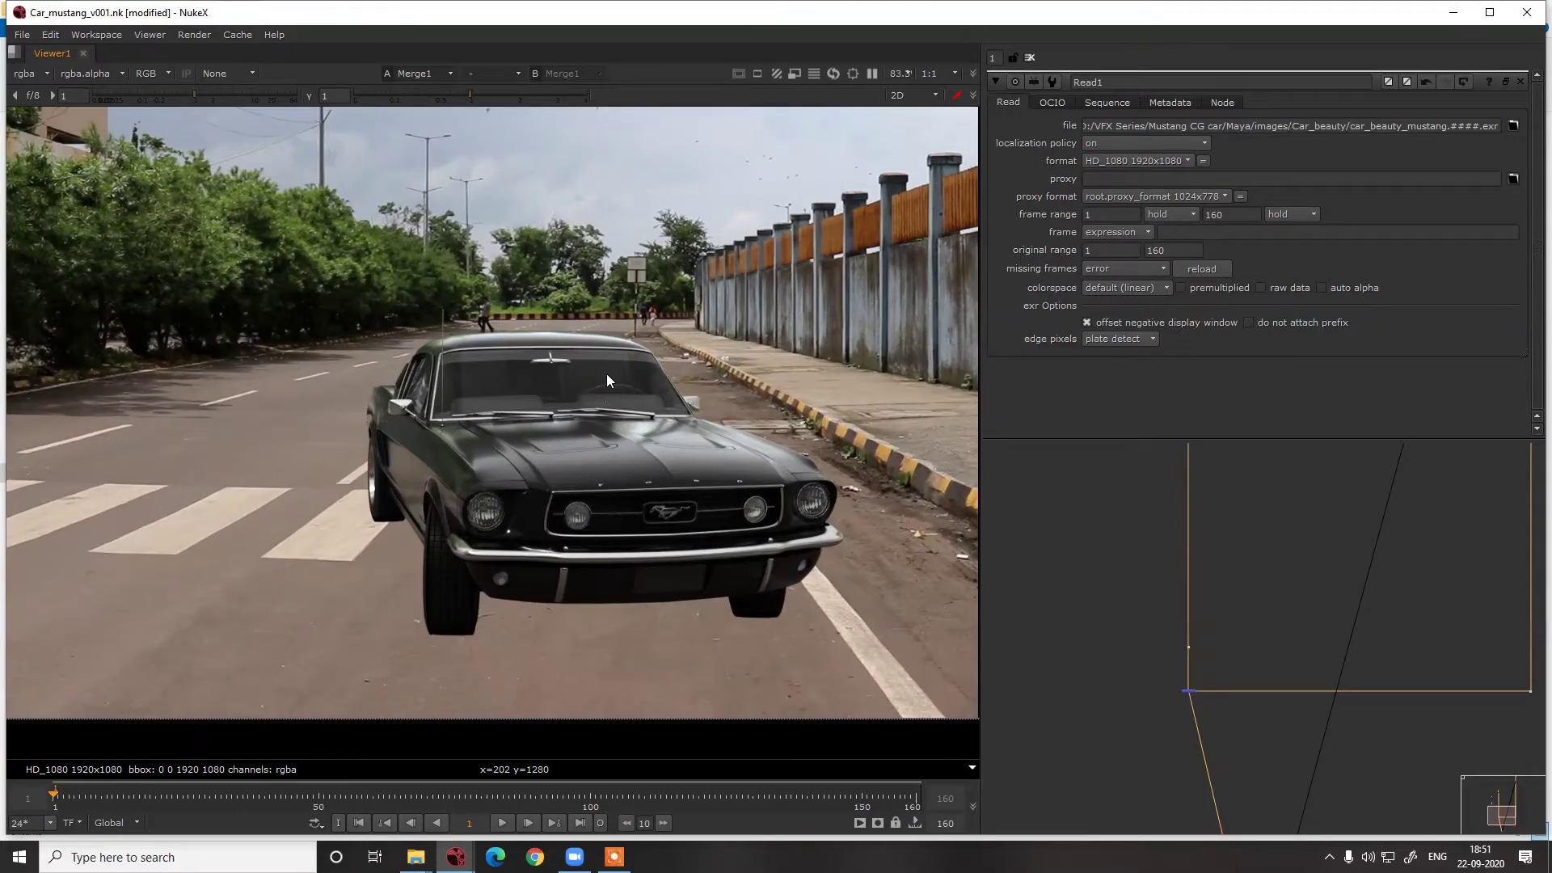
scroll(588, 396, "up", 7)
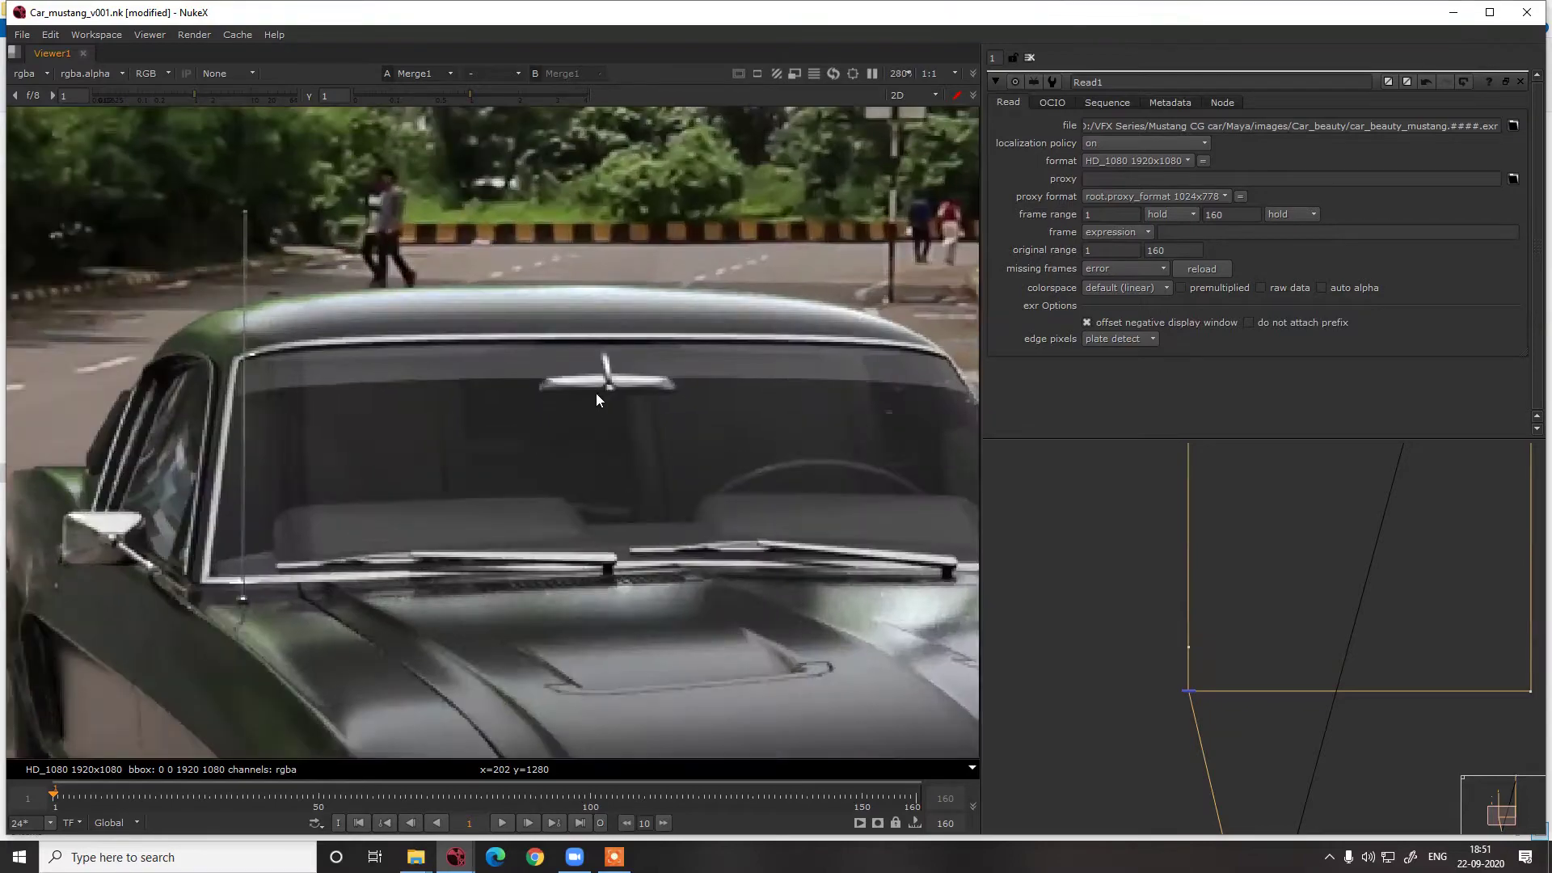
scroll(633, 370, "down", 3)
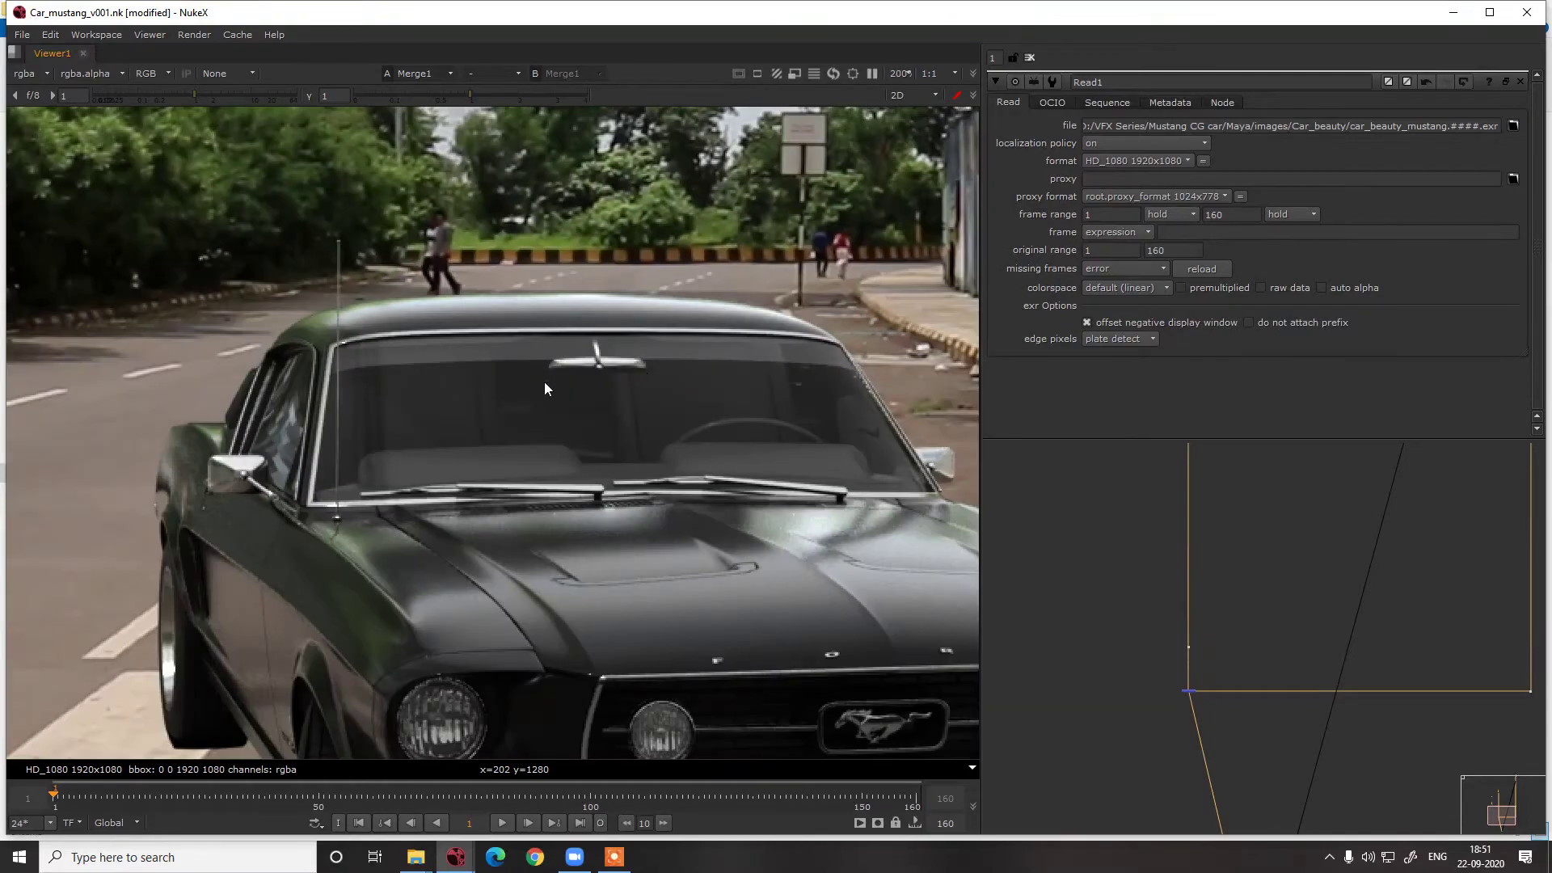
scroll(547, 385, "down", 3)
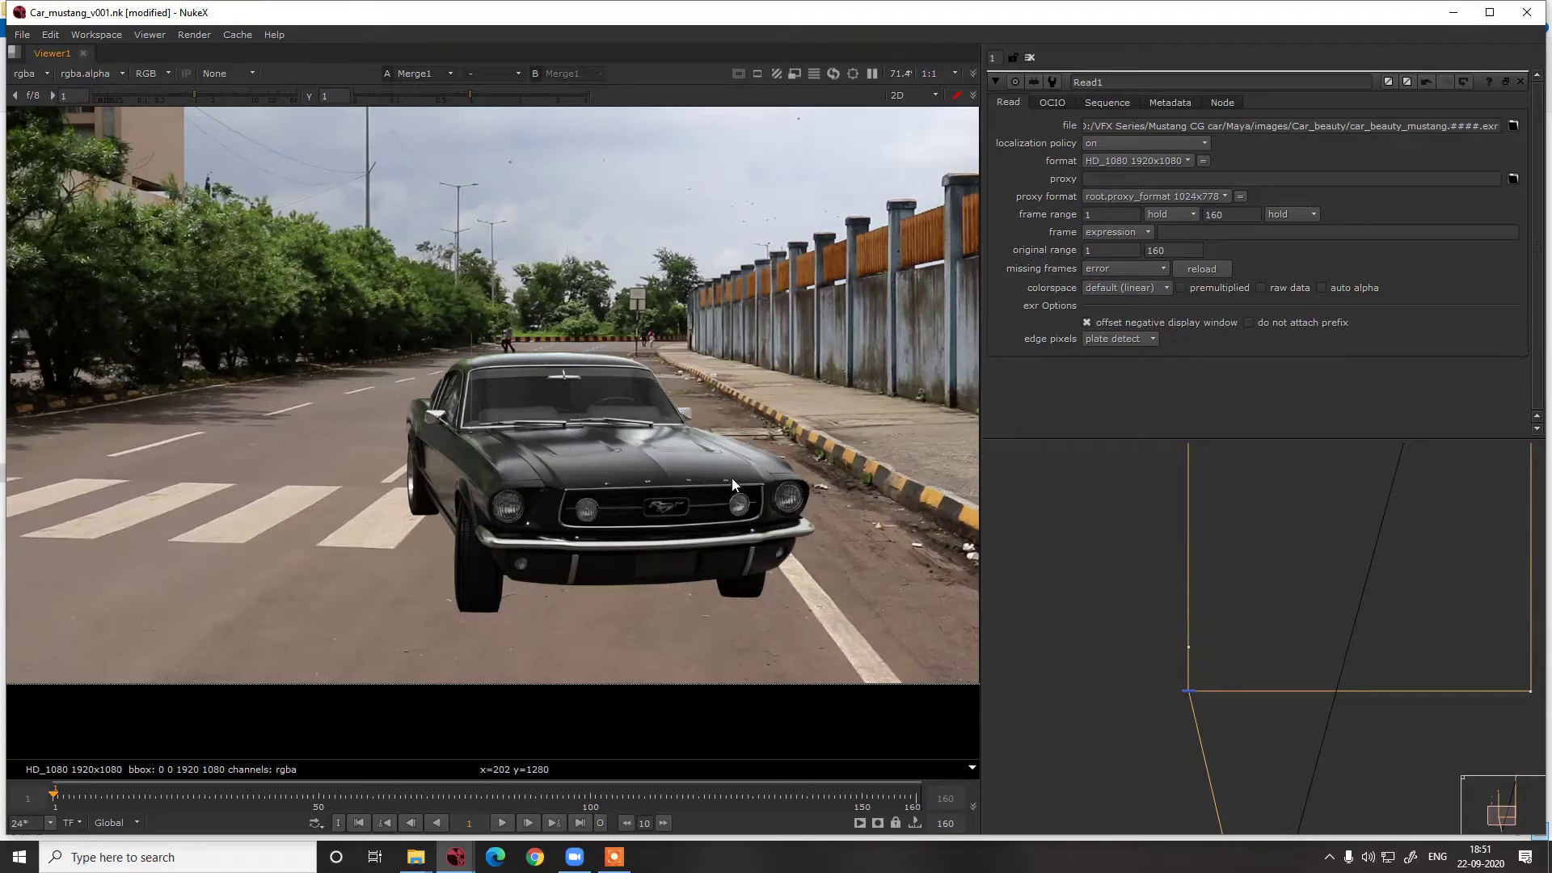
Examine the car's headlights, grille and front bumper up close, and fit the whole frame in the viewer
scroll(663, 414, "up", 4)
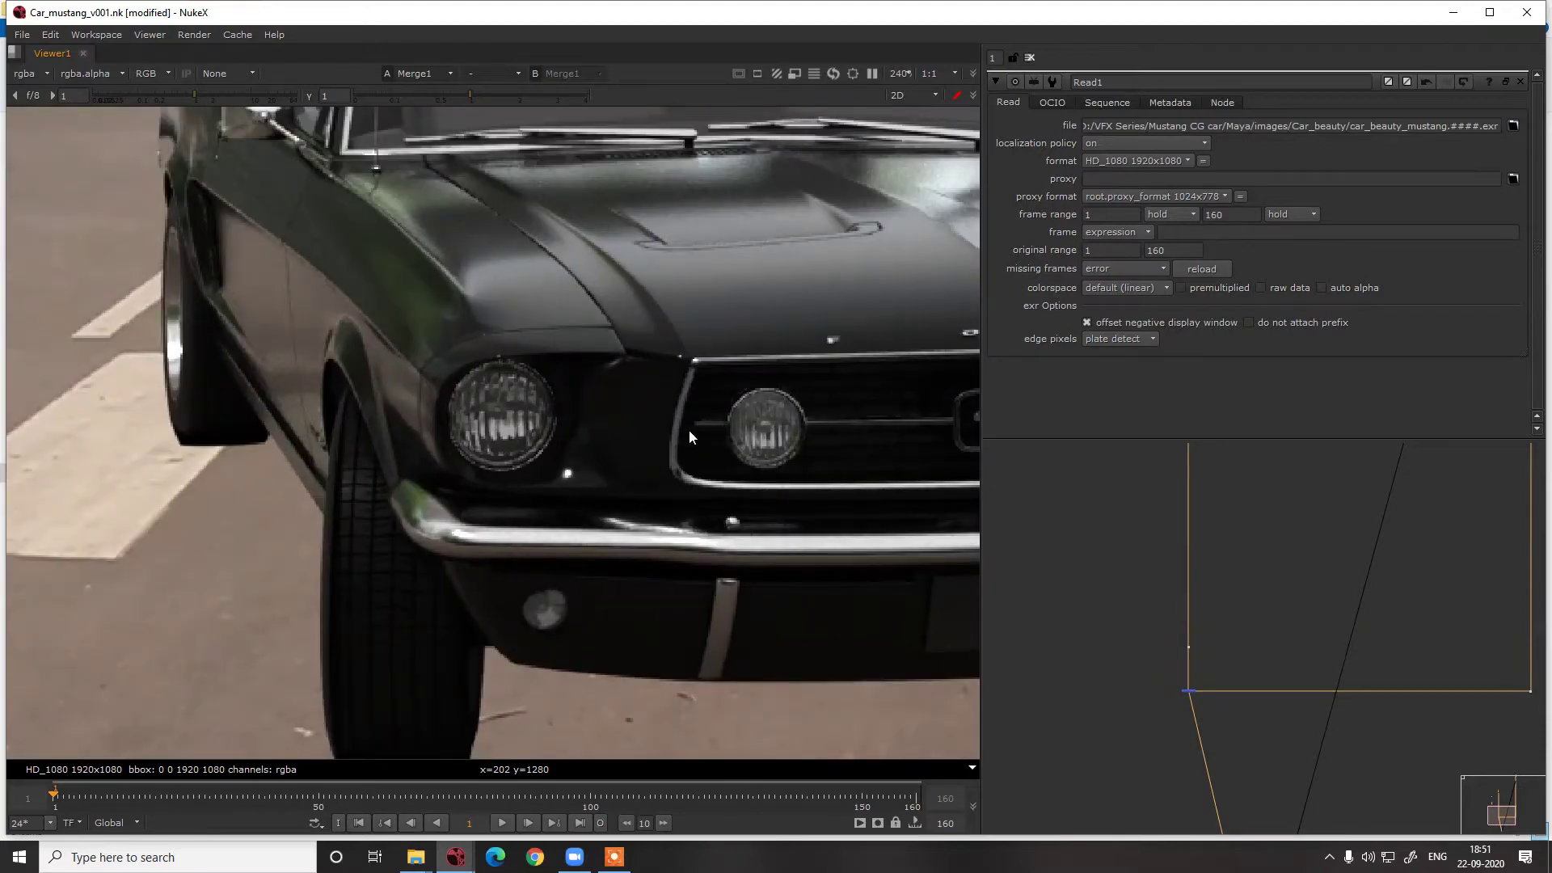
middle_click_drag(689, 430, 184, 318)
middle_click_drag(705, 346, 474, 423)
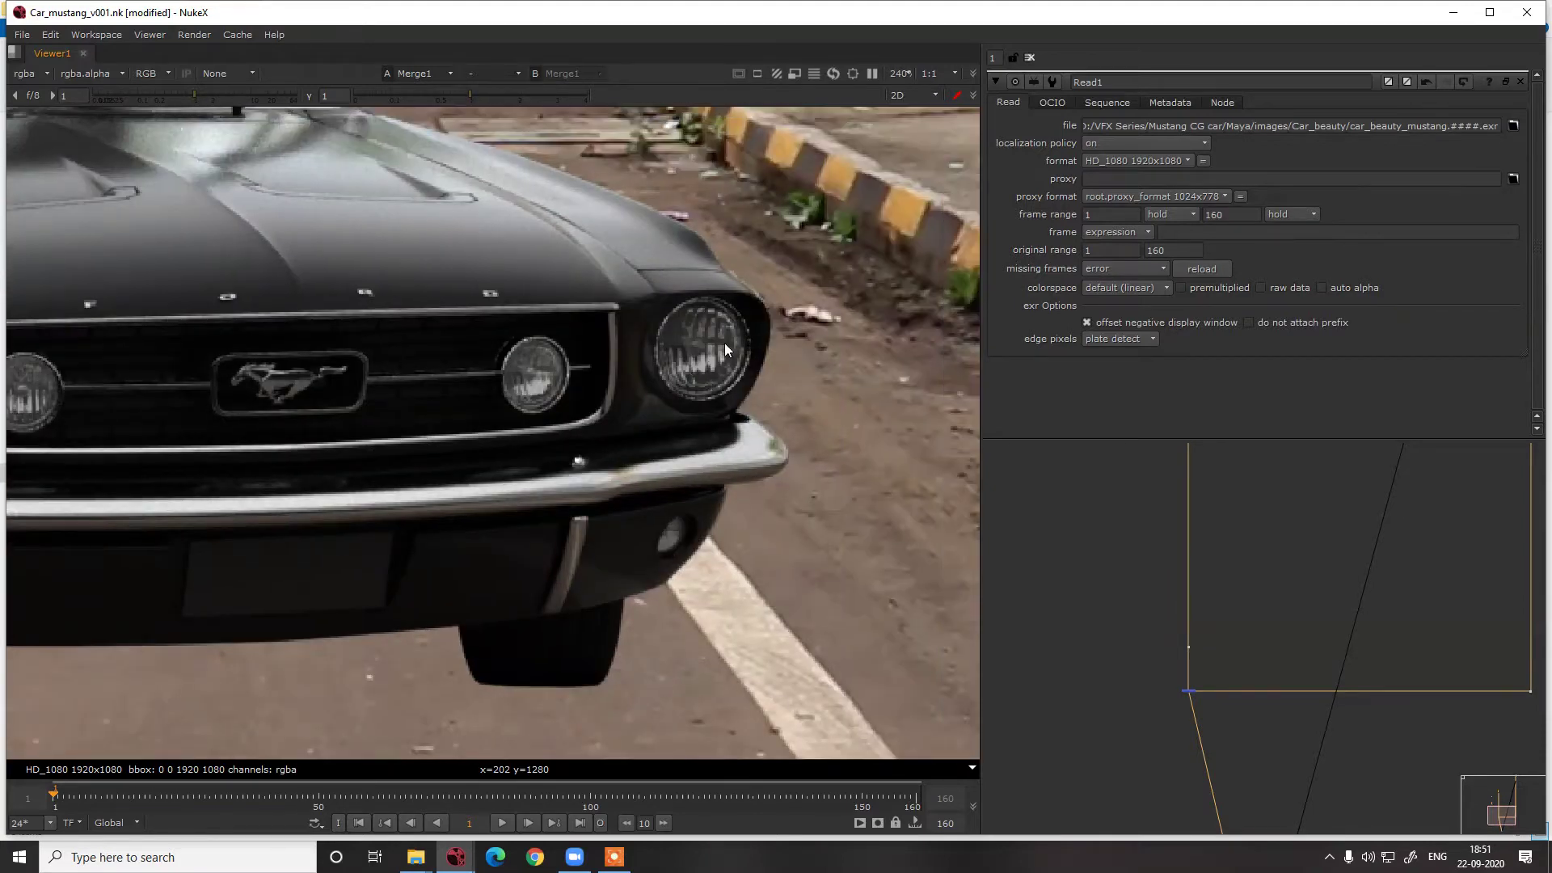
scroll(709, 364, "down", 5)
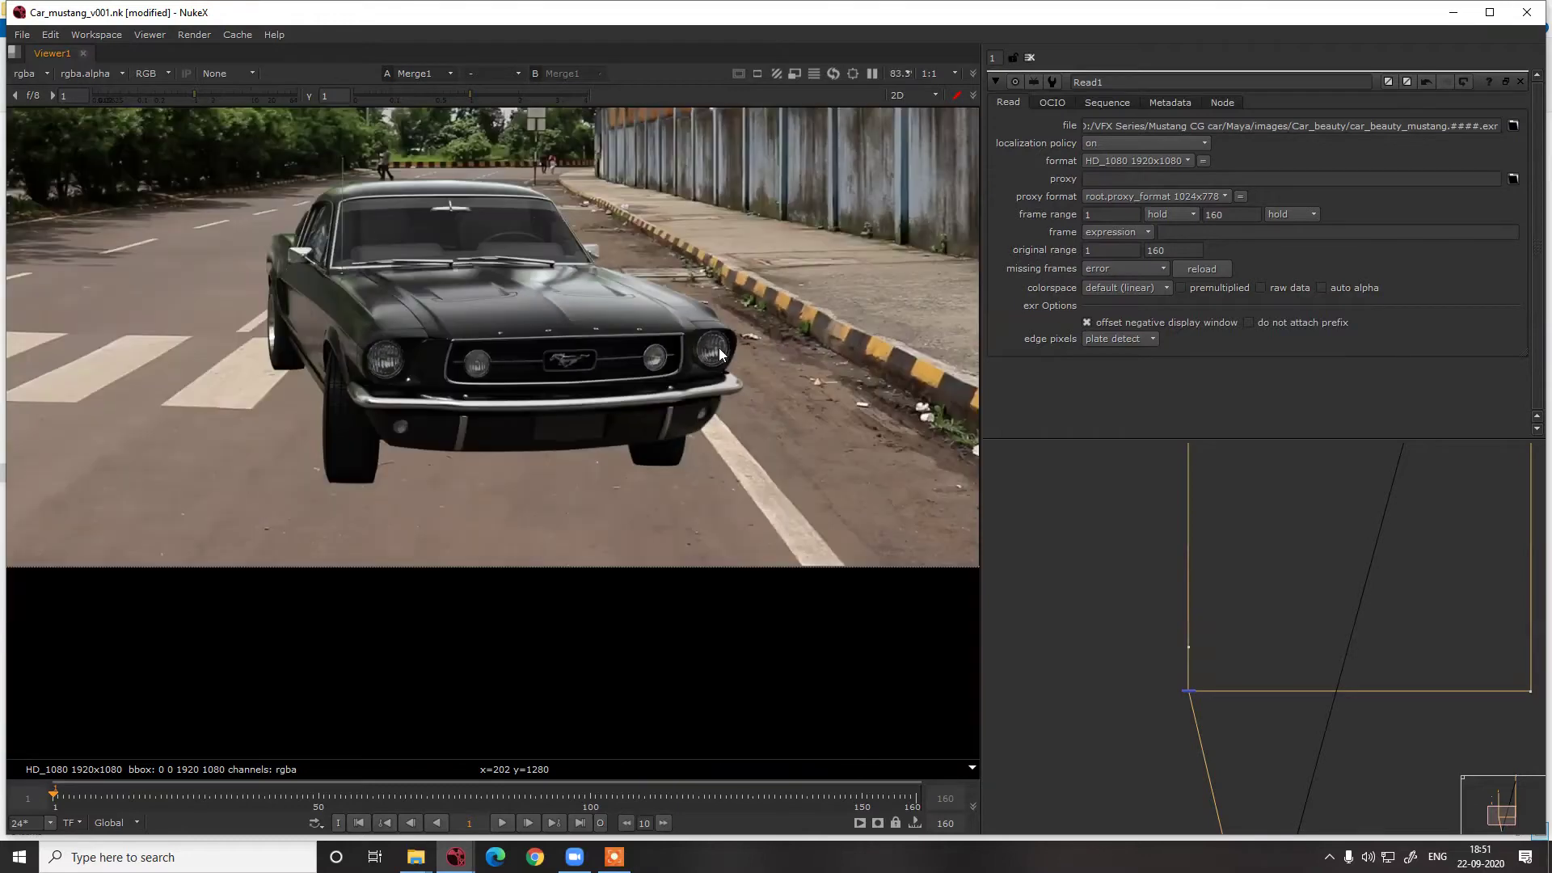
key("f")
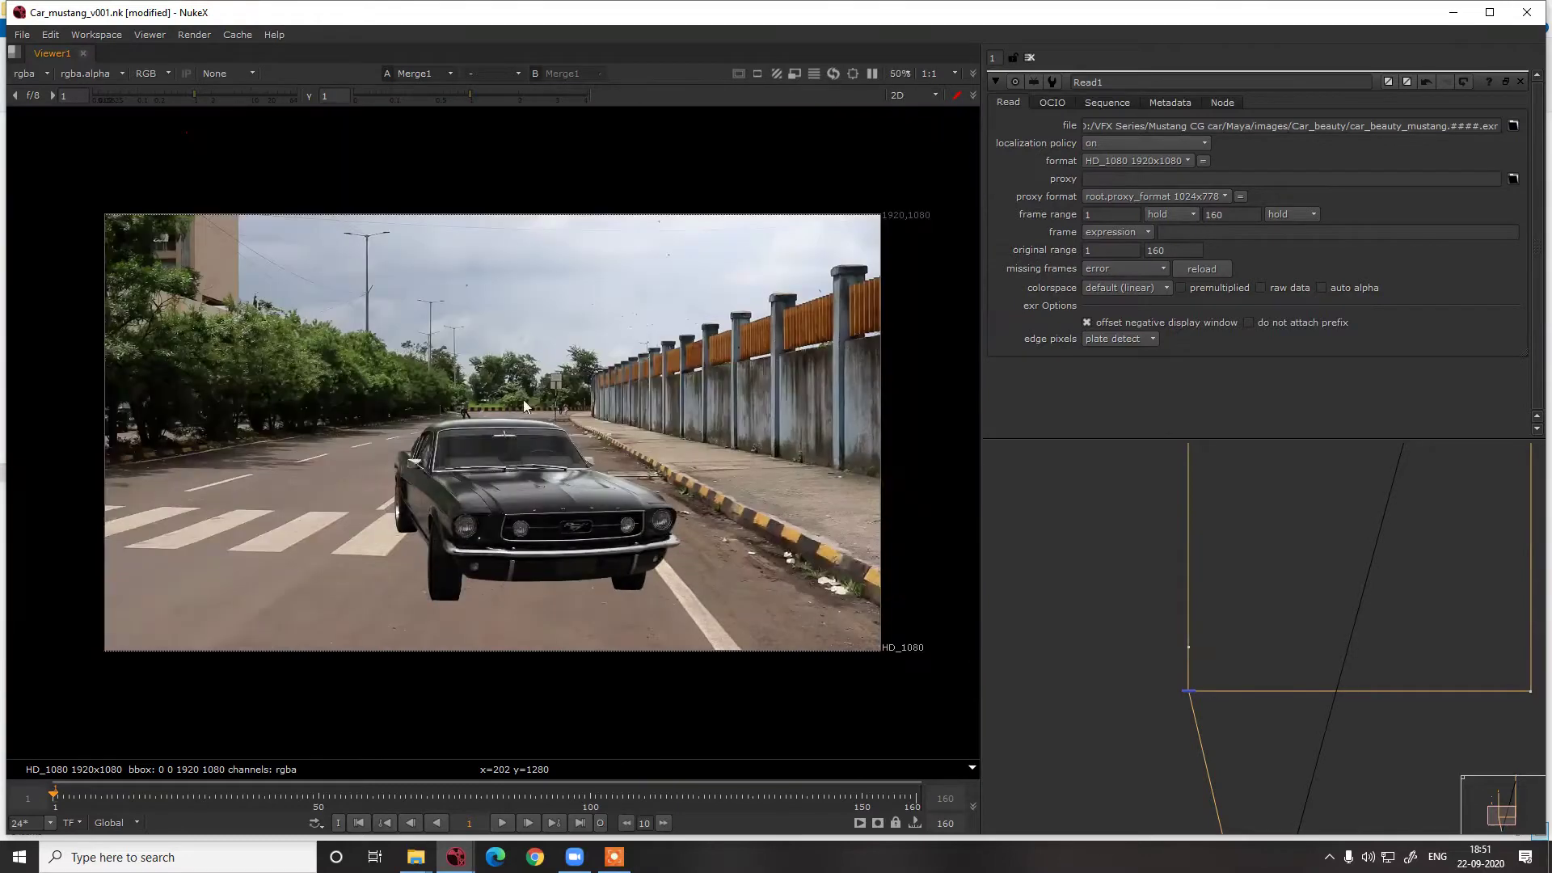
Show the car beauty render from the Read node above the CG dot in the viewer
scroll(1258, 555, "down", 8)
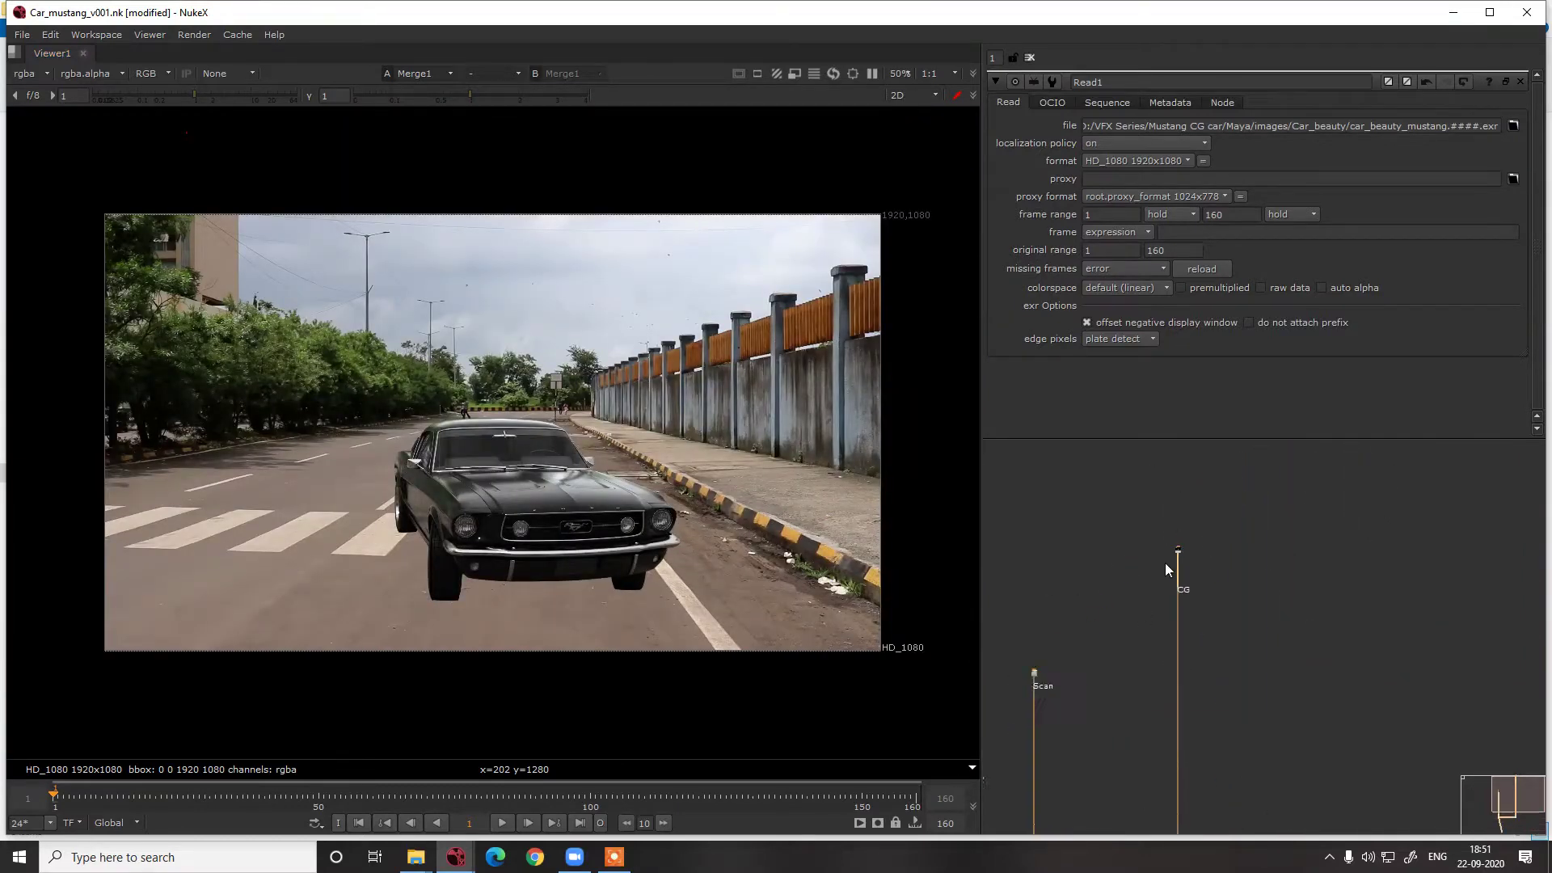
left_click(1196, 532)
key("1")
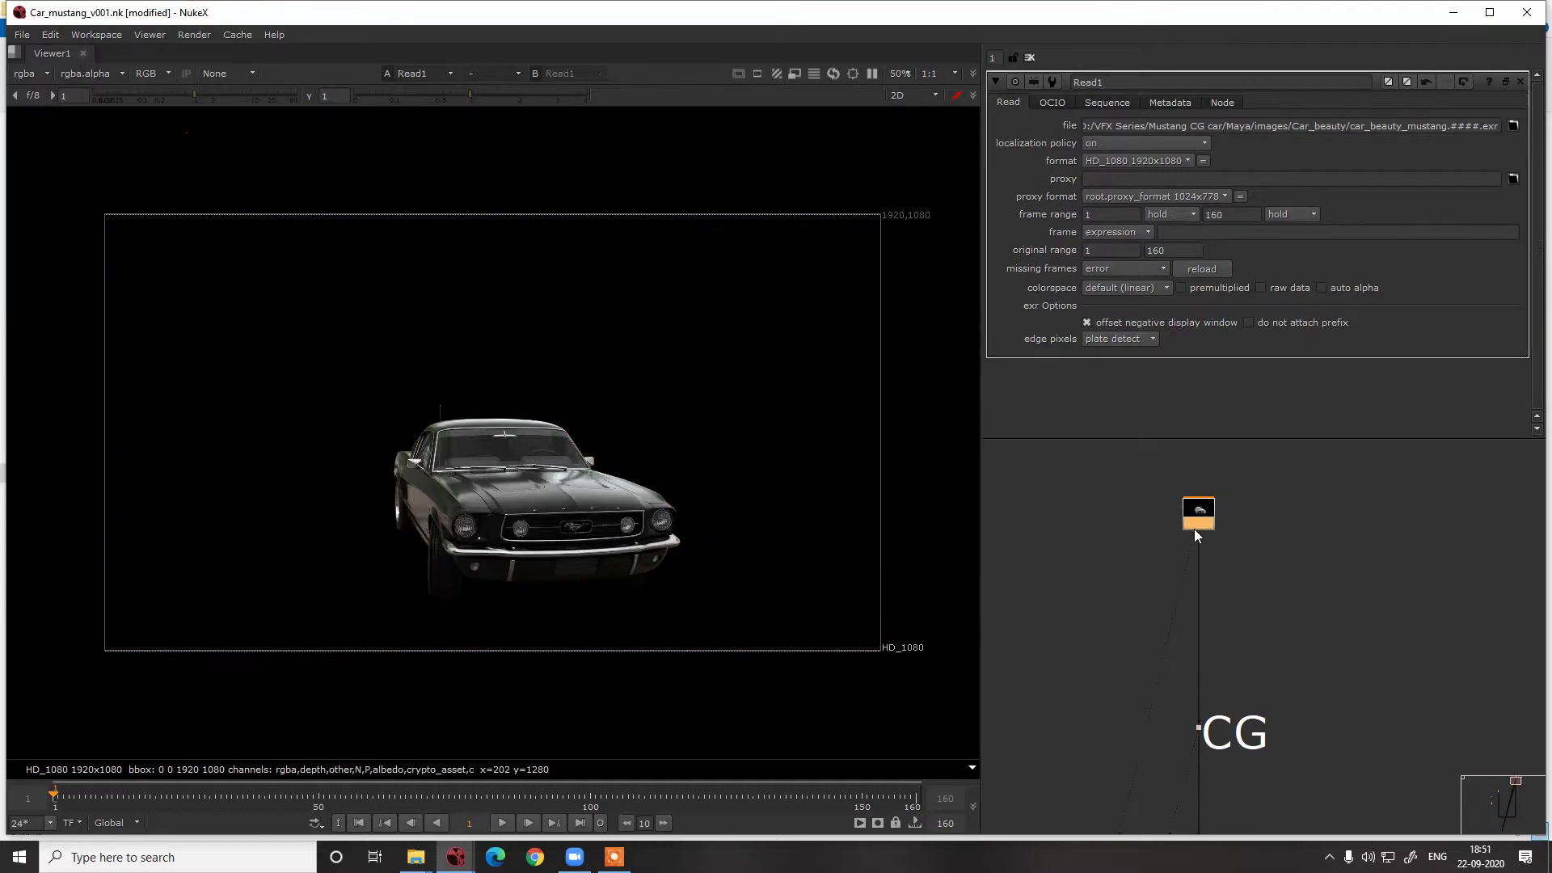
scroll(1195, 529, "up", 6)
scroll(1216, 558, "down", 3)
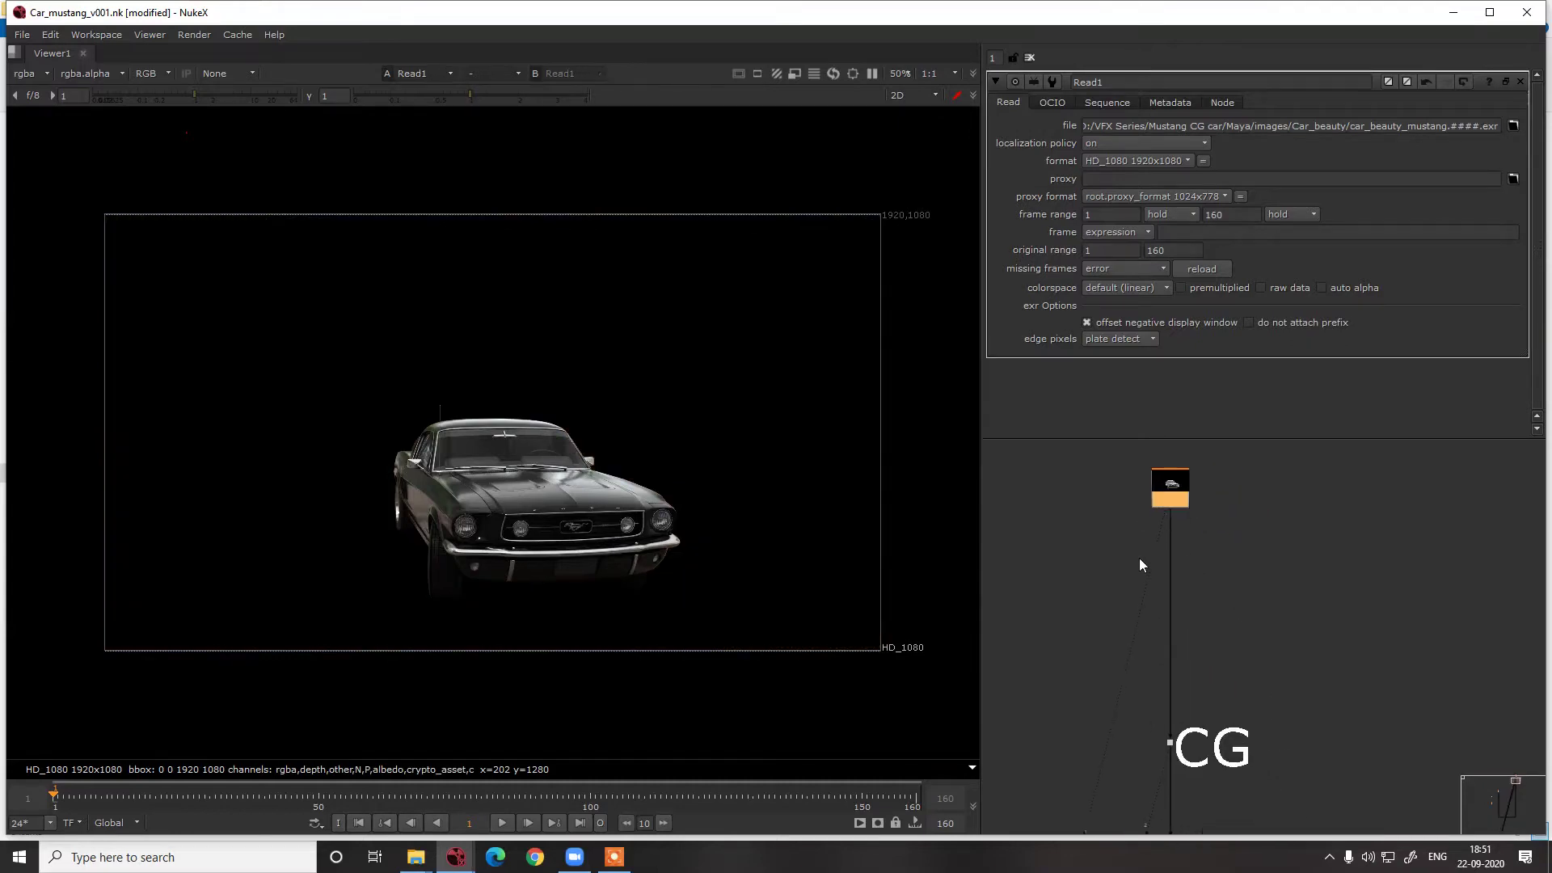
scroll(524, 554, "up", 3)
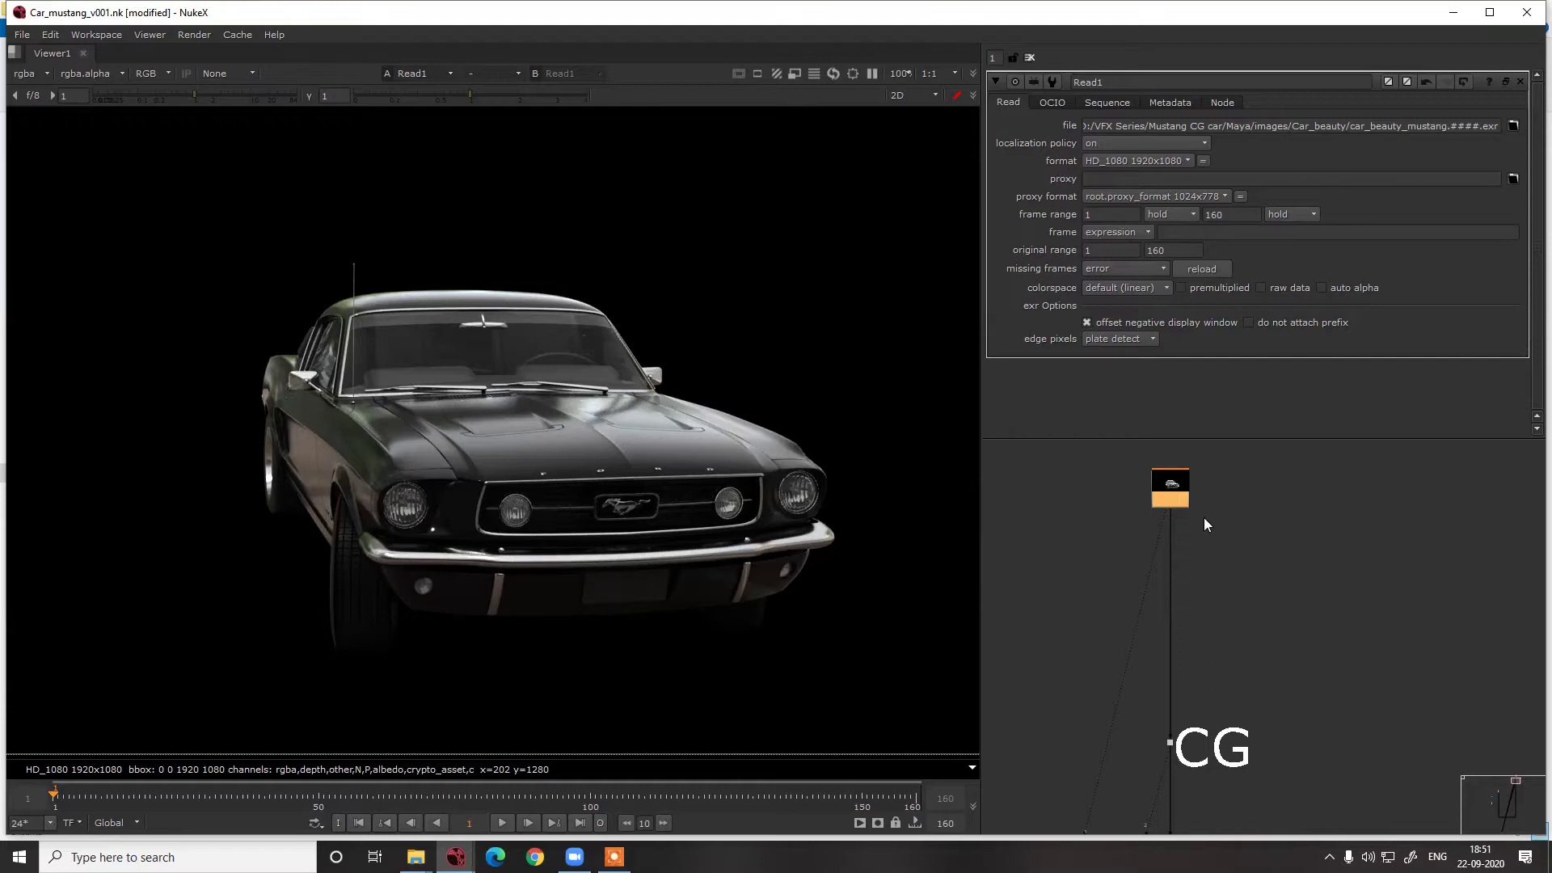
Add a Merge node set to over between the car's Read node and the CG dot
key("m")
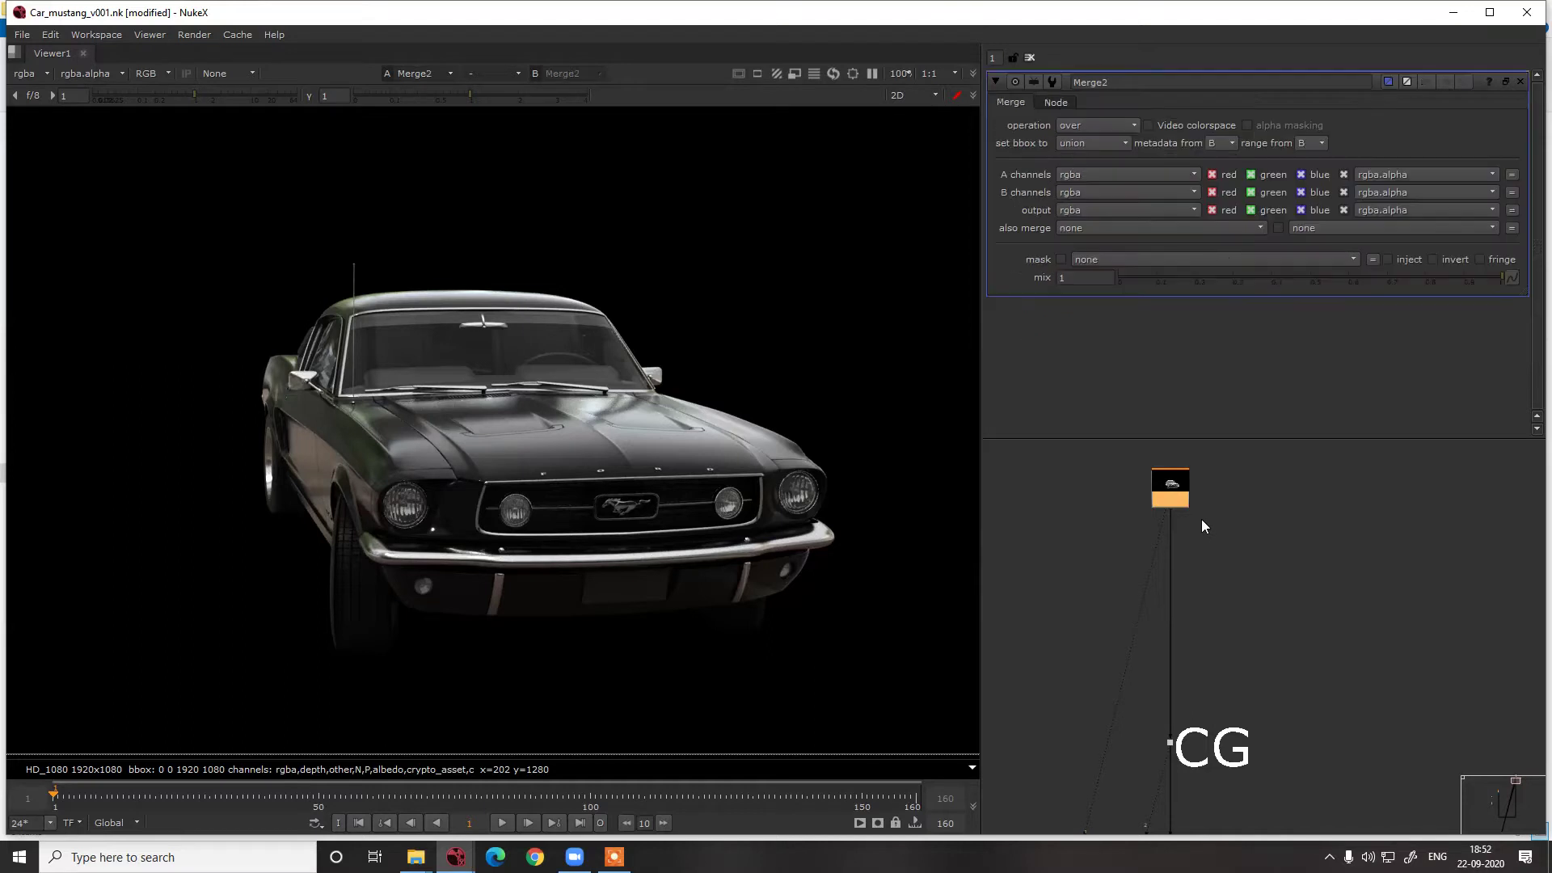
left_click_drag(1220, 488, 1166, 583)
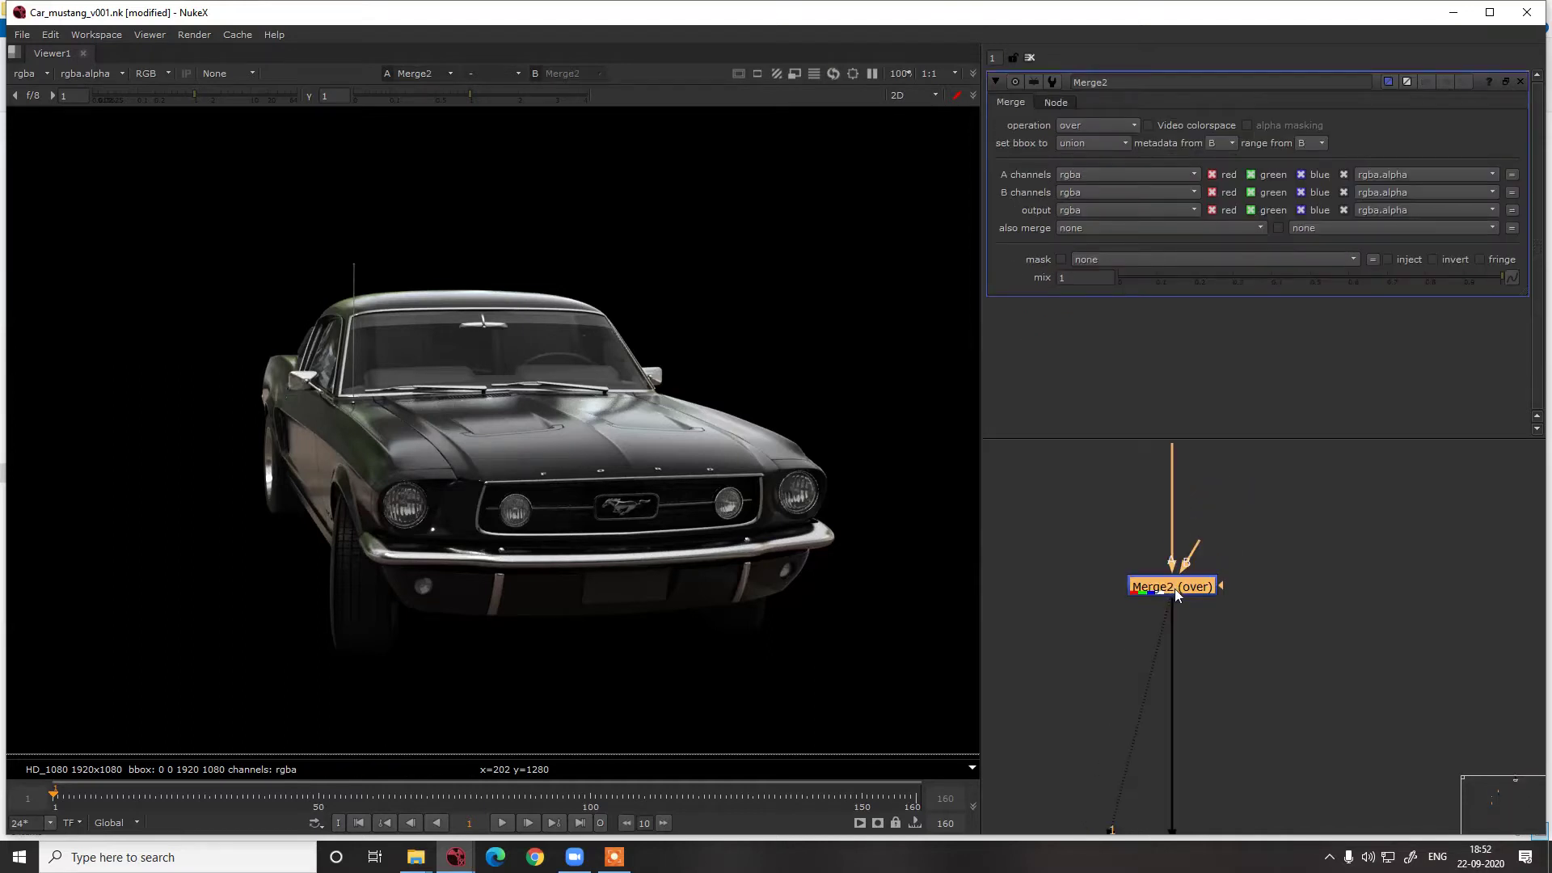
scroll(1180, 589, "down", 2)
Add a Shuffle node fed by the car's Read node, set its first input to direct, and view the pass
left_click(1242, 553)
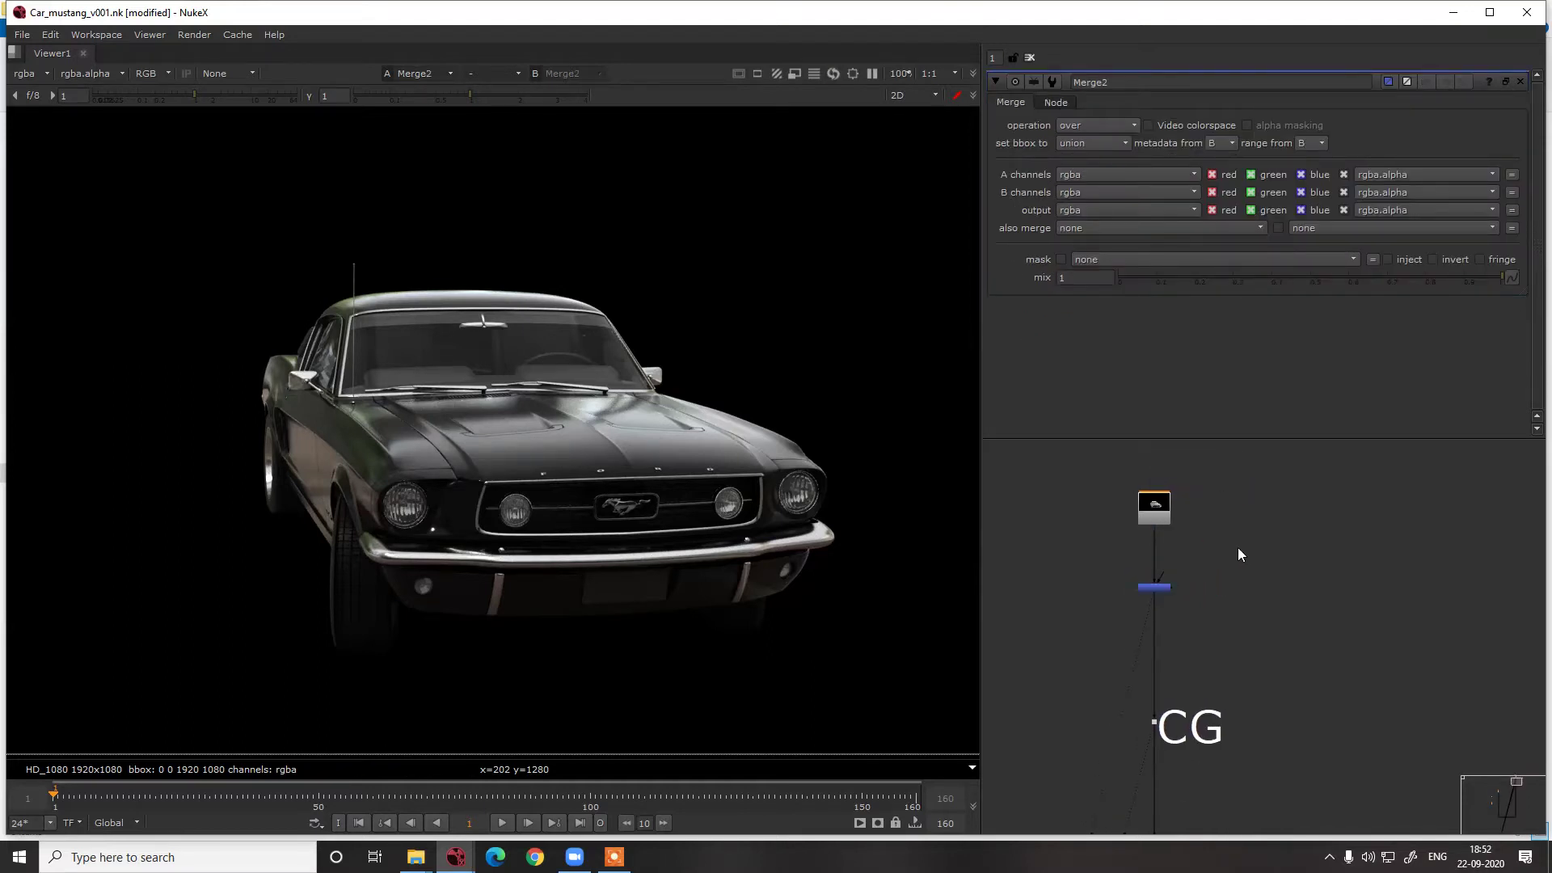
key("Tab")
type("Shuffle")
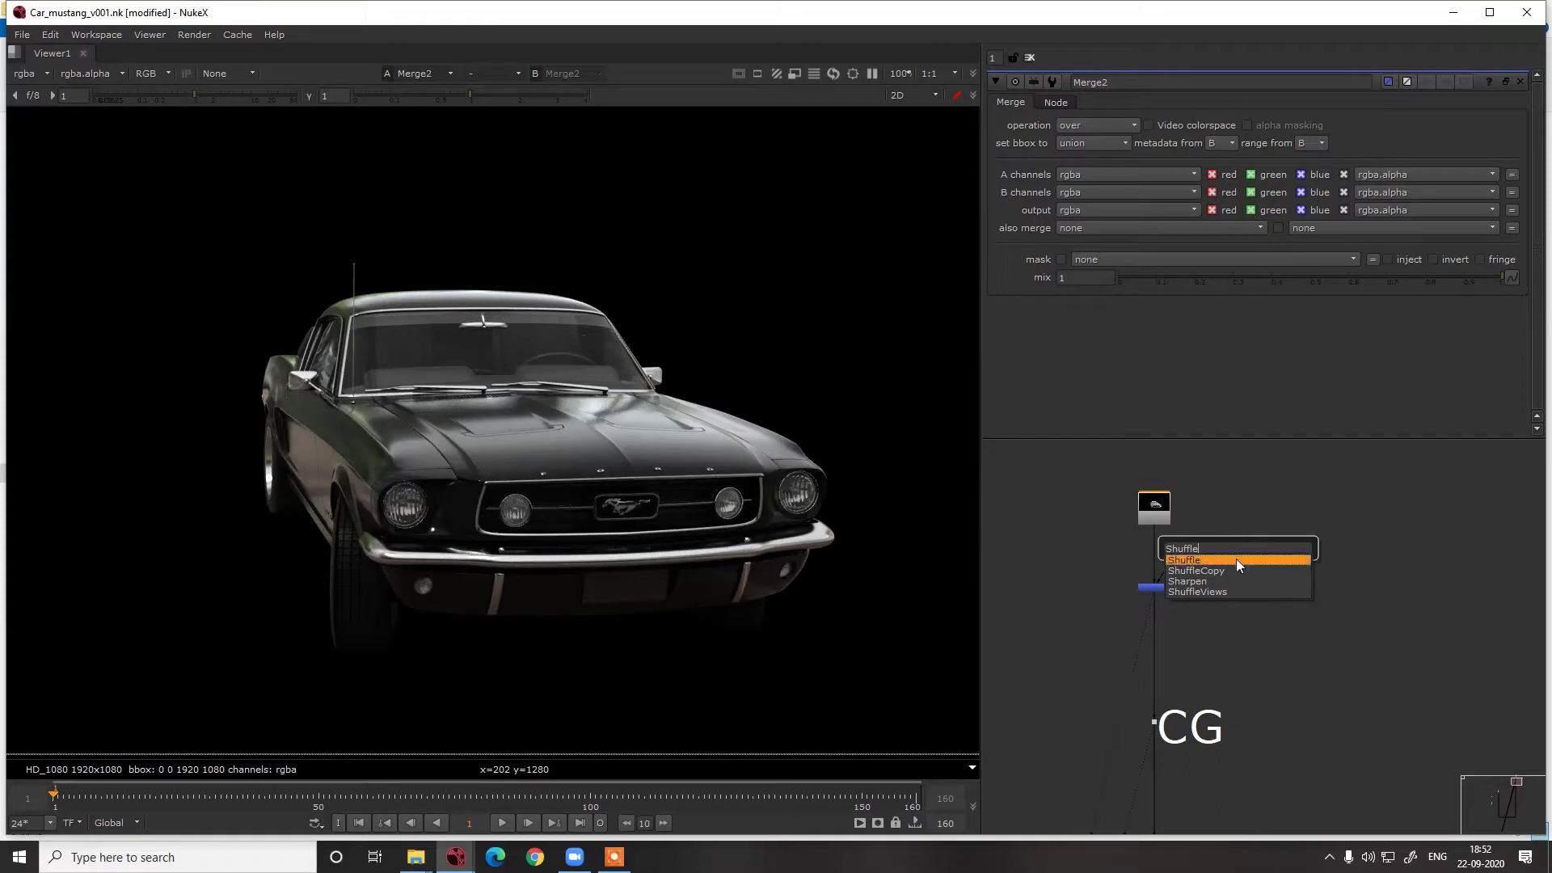
key("Return")
key("1")
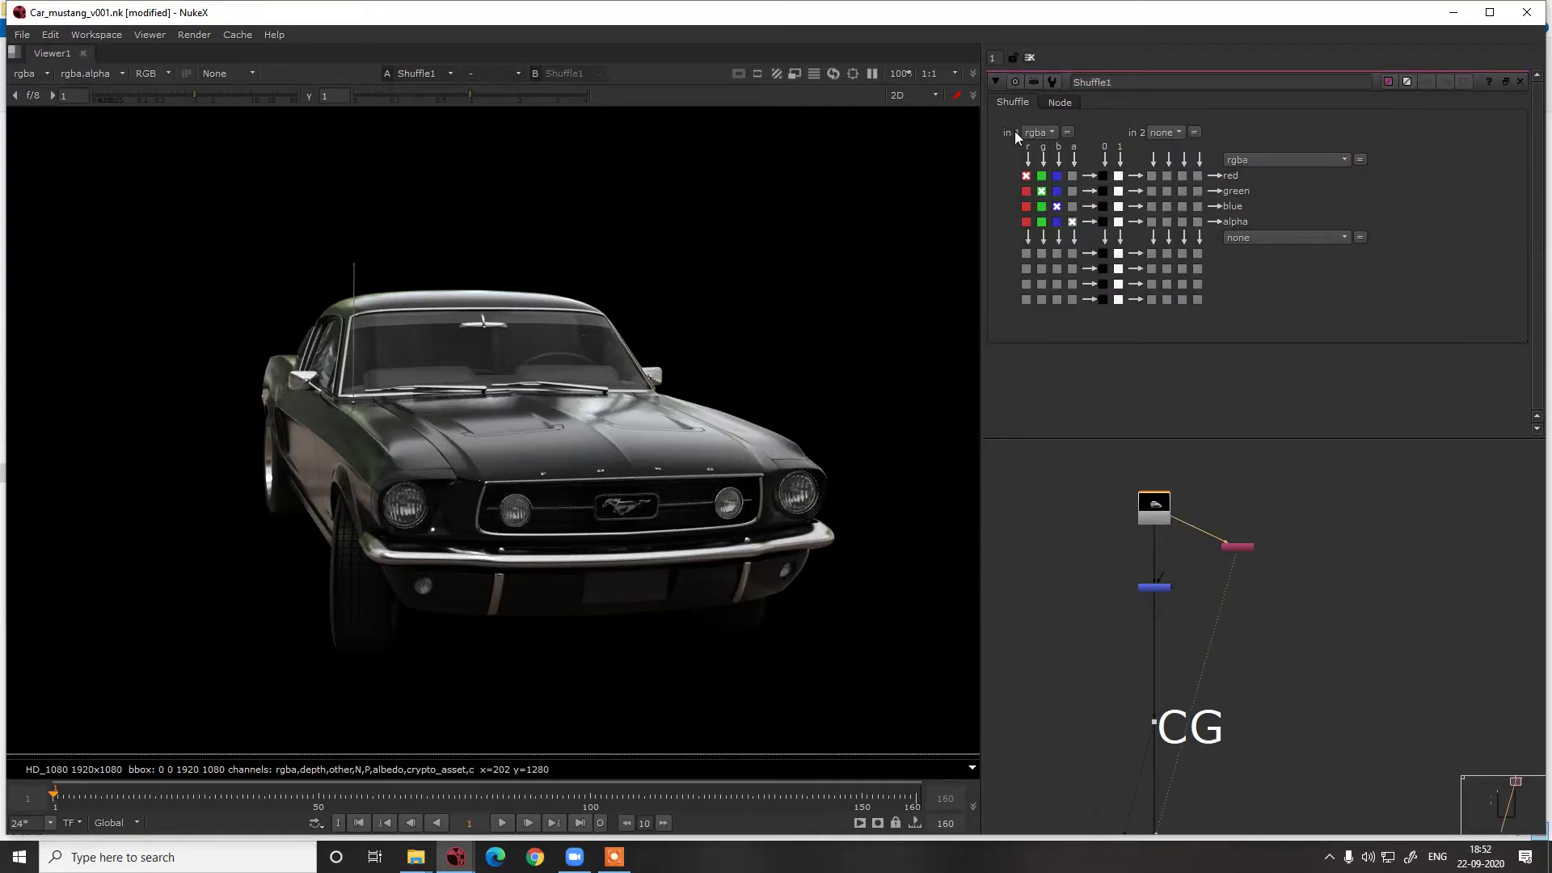
left_click(1039, 131)
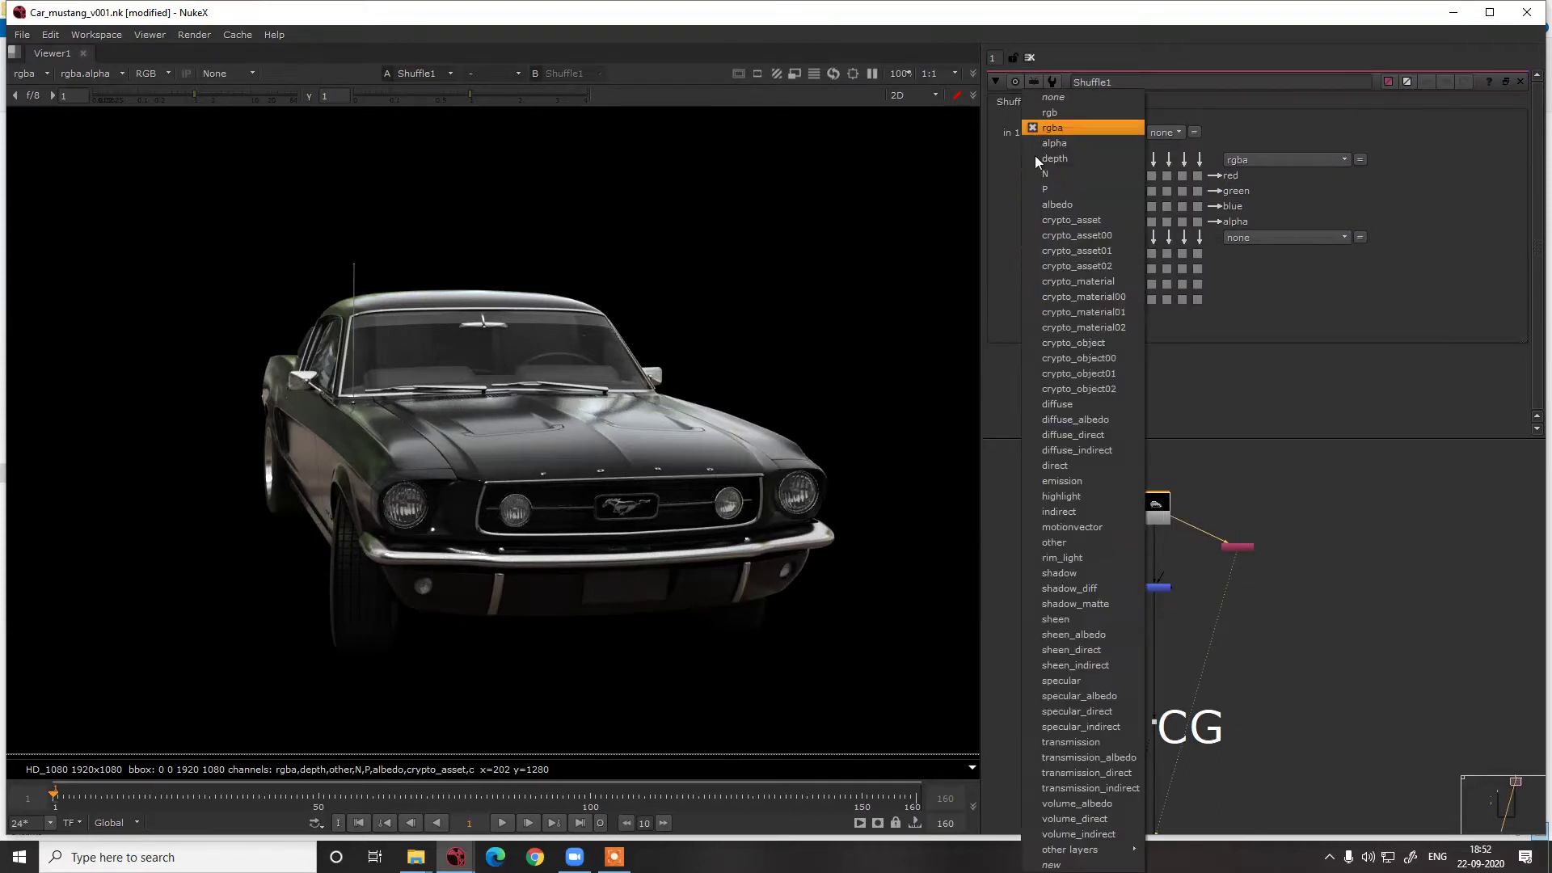
left_click(1065, 466)
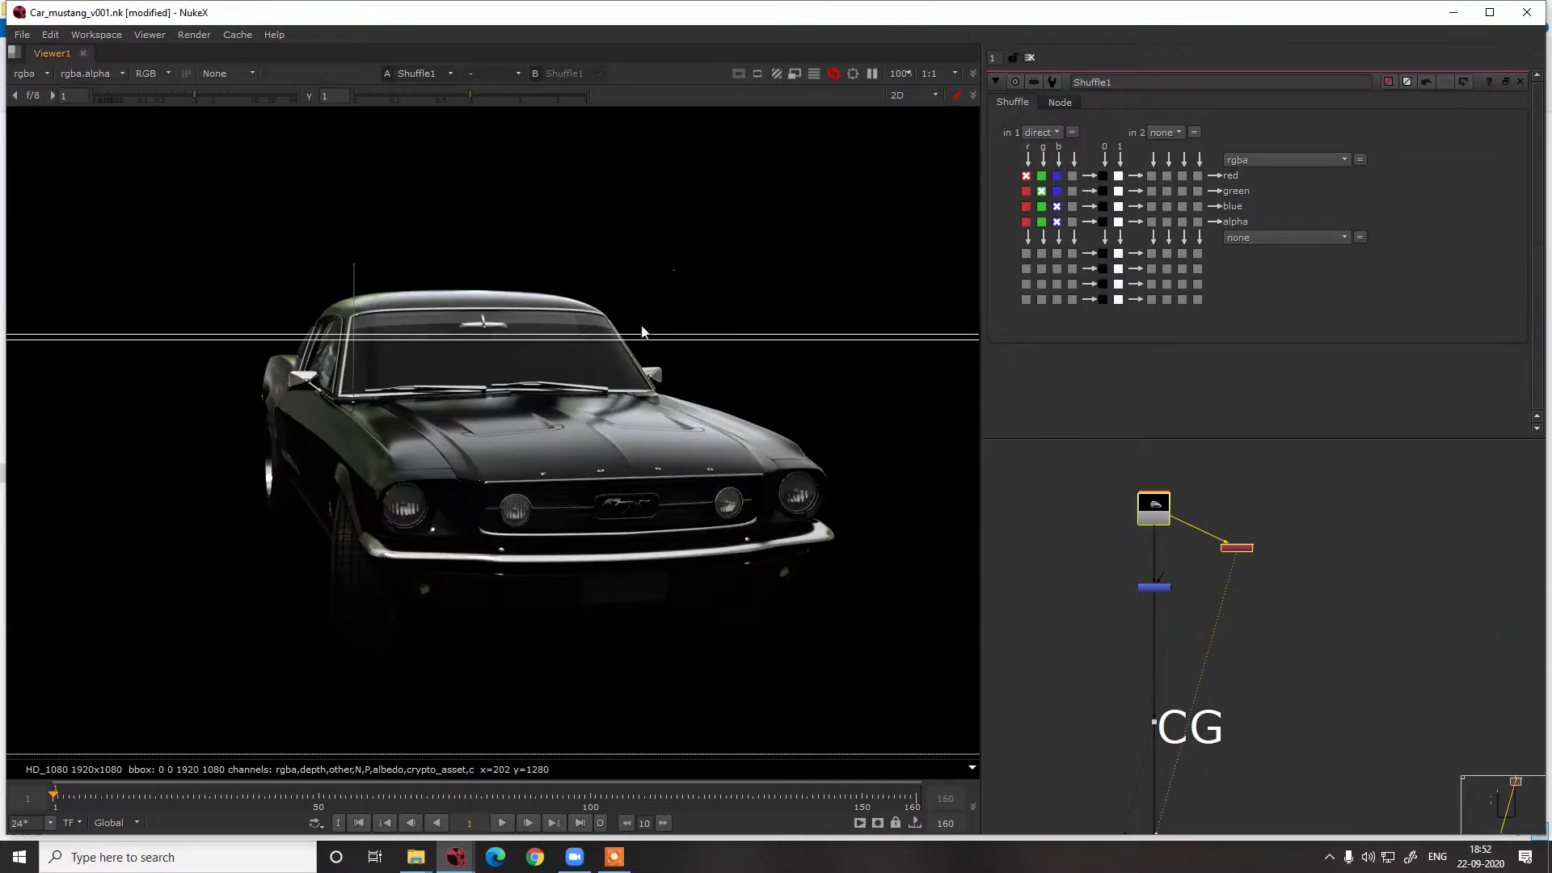
key("f")
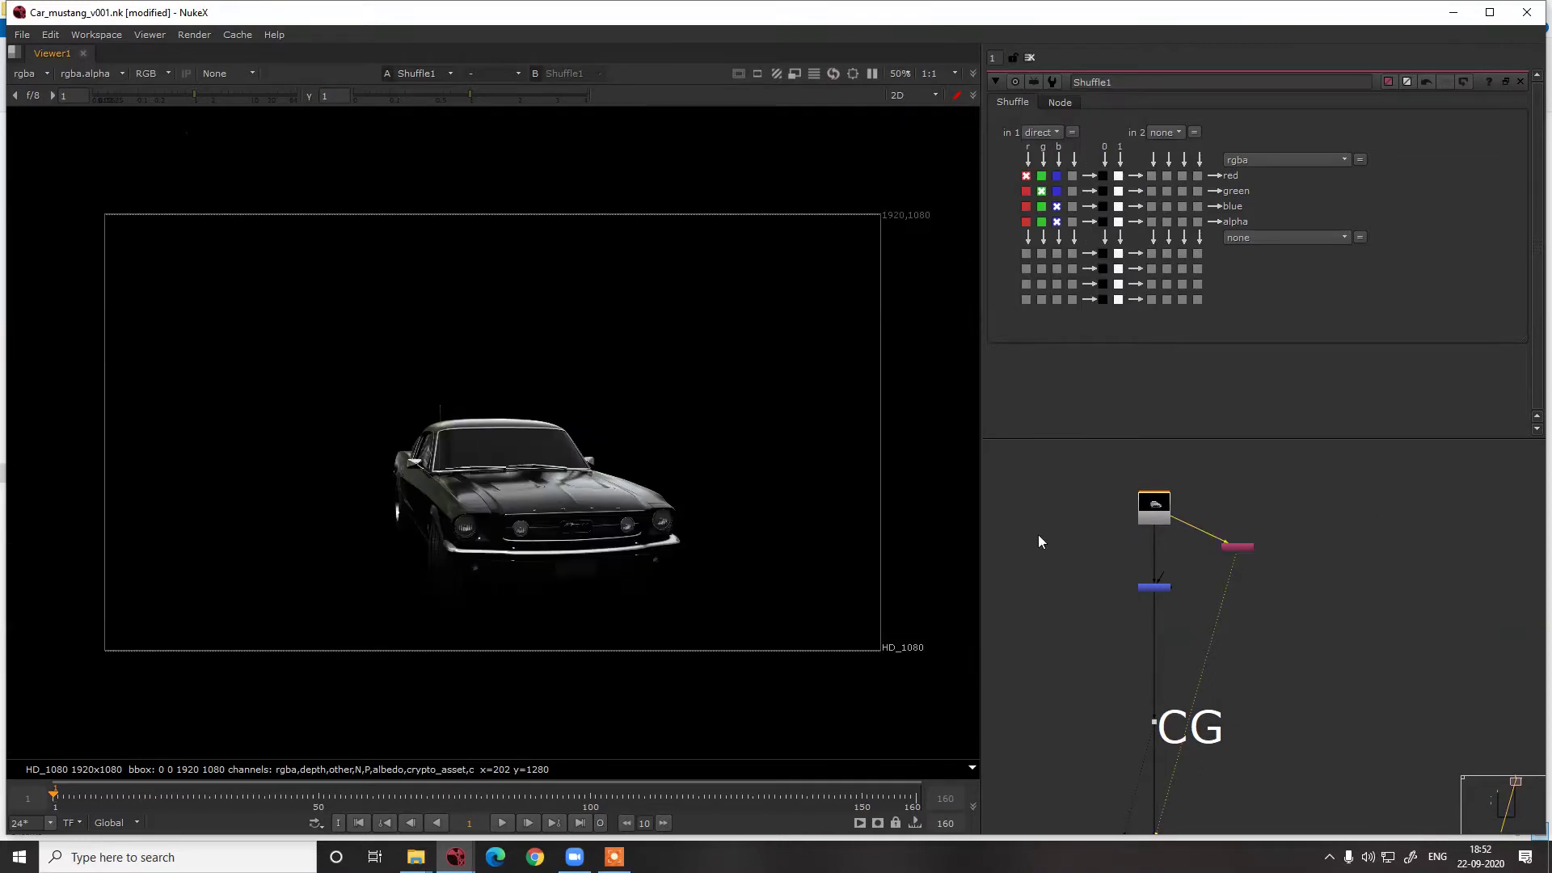
Add a Grade node directly below the Shuffle node of the direct pass
middle_click_drag(1258, 564, 1213, 515)
scroll(1212, 511, "up", 3)
left_click_drag(1189, 502, 1224, 514)
key("g")
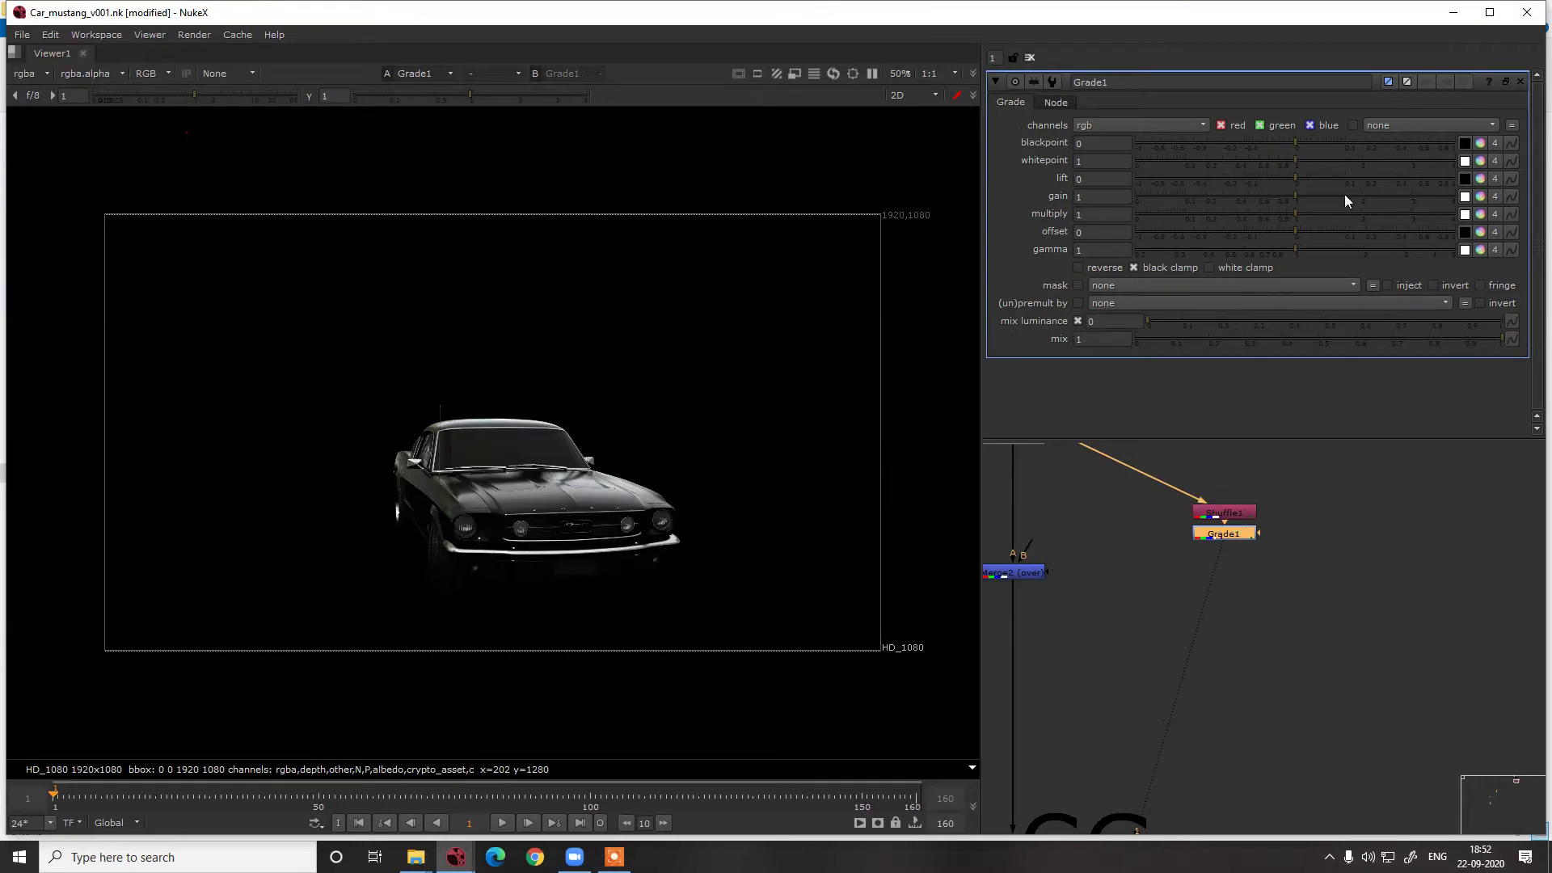
Tint the Grade's gain orange with red 1, green about 0.266 and blue 0, and toggle the node to compare
left_click(1479, 197)
left_click(1048, 241)
left_click_drag(1227, 238, 1393, 150)
key("d")
key("d")
key("d")
key("d")
Swap the inputs of the Merge below the car's Read node and insert a Dot on the line above it
middle_click_drag(1033, 602, 1187, 658)
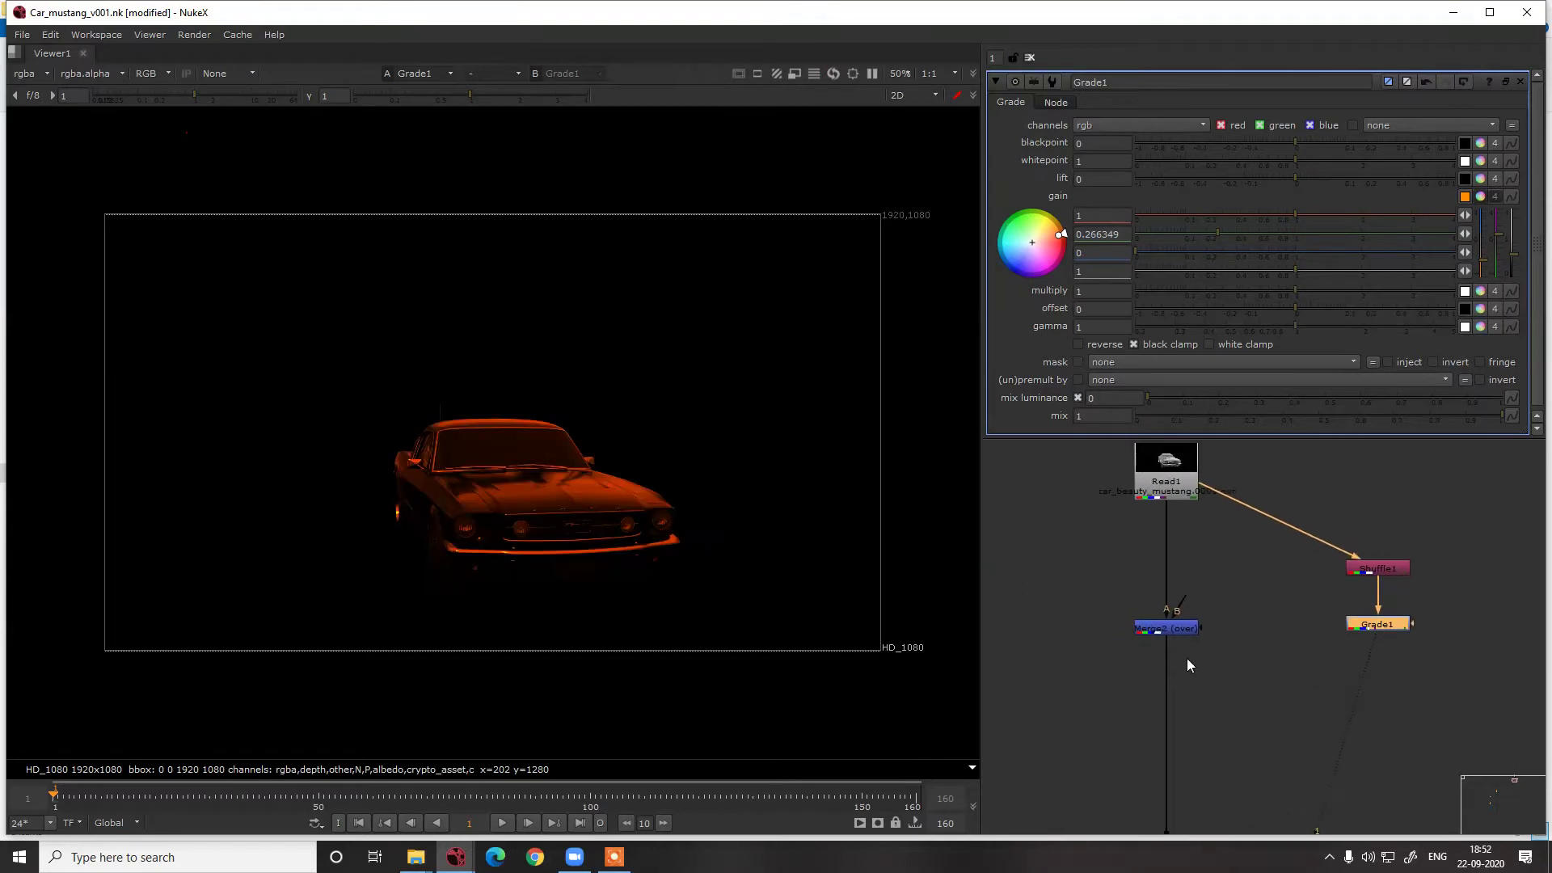
left_click(1177, 624)
key("shift+x")
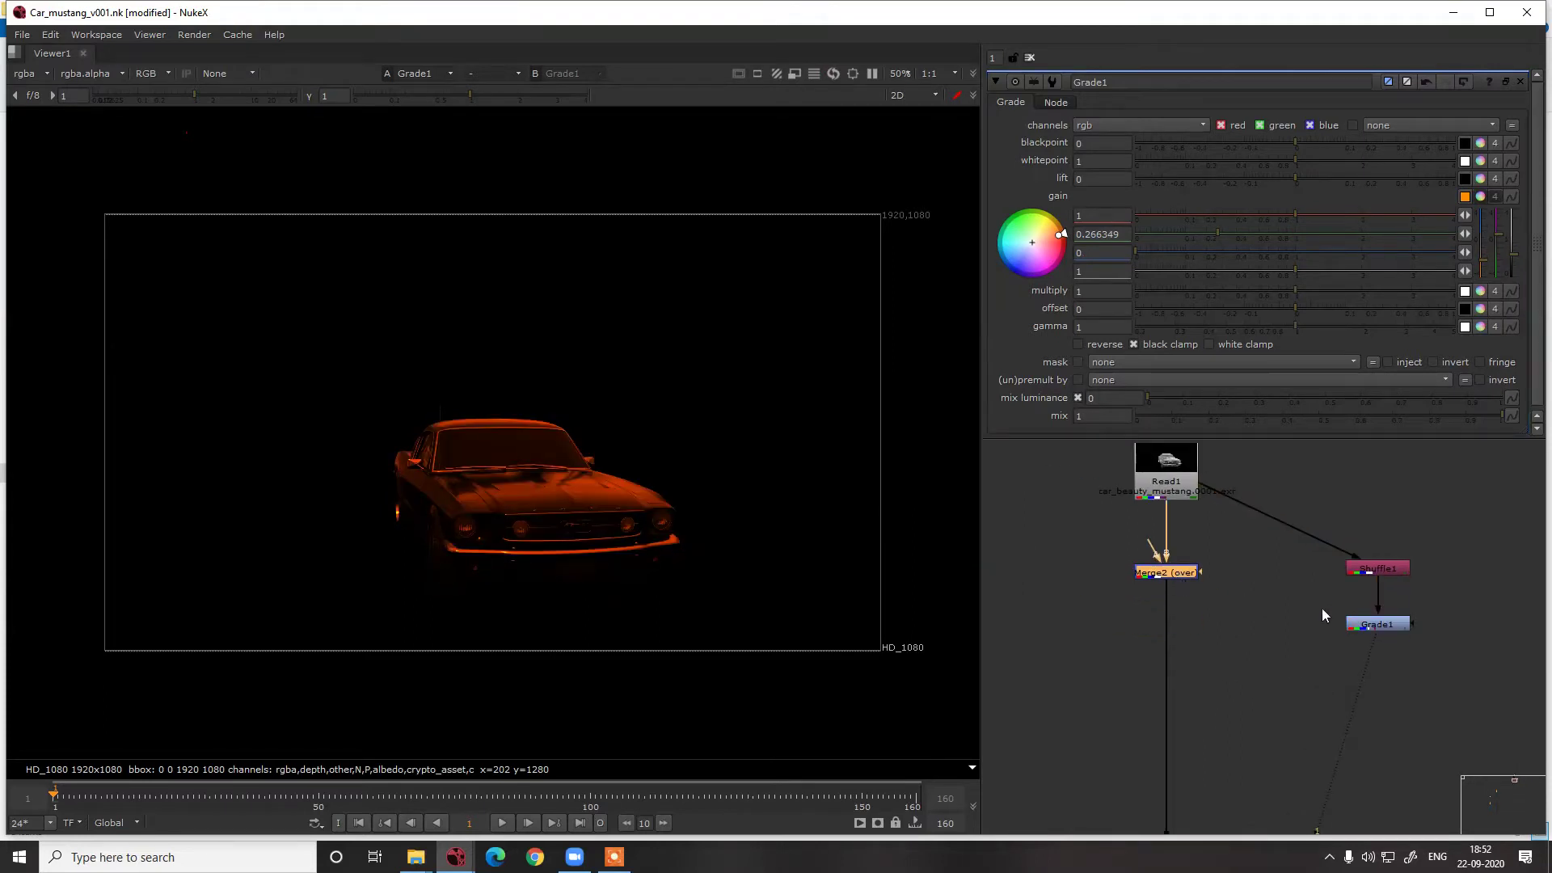
middle_click_drag(1384, 569, 1371, 652)
left_click(1138, 575)
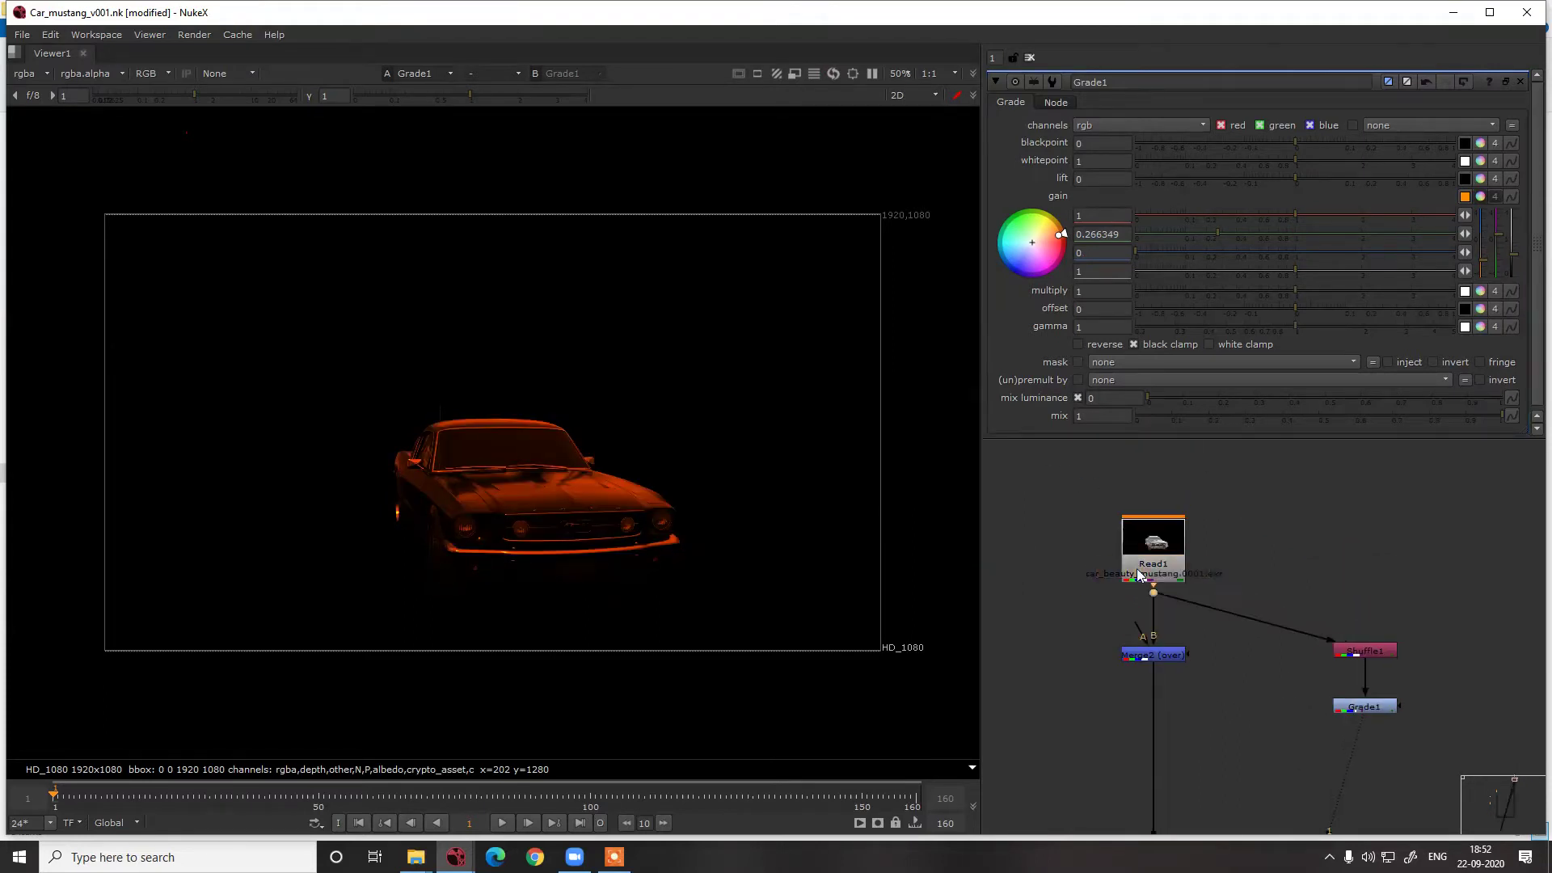
left_click_drag(1138, 576, 1139, 499)
middle_click_drag(1124, 678, 1120, 546)
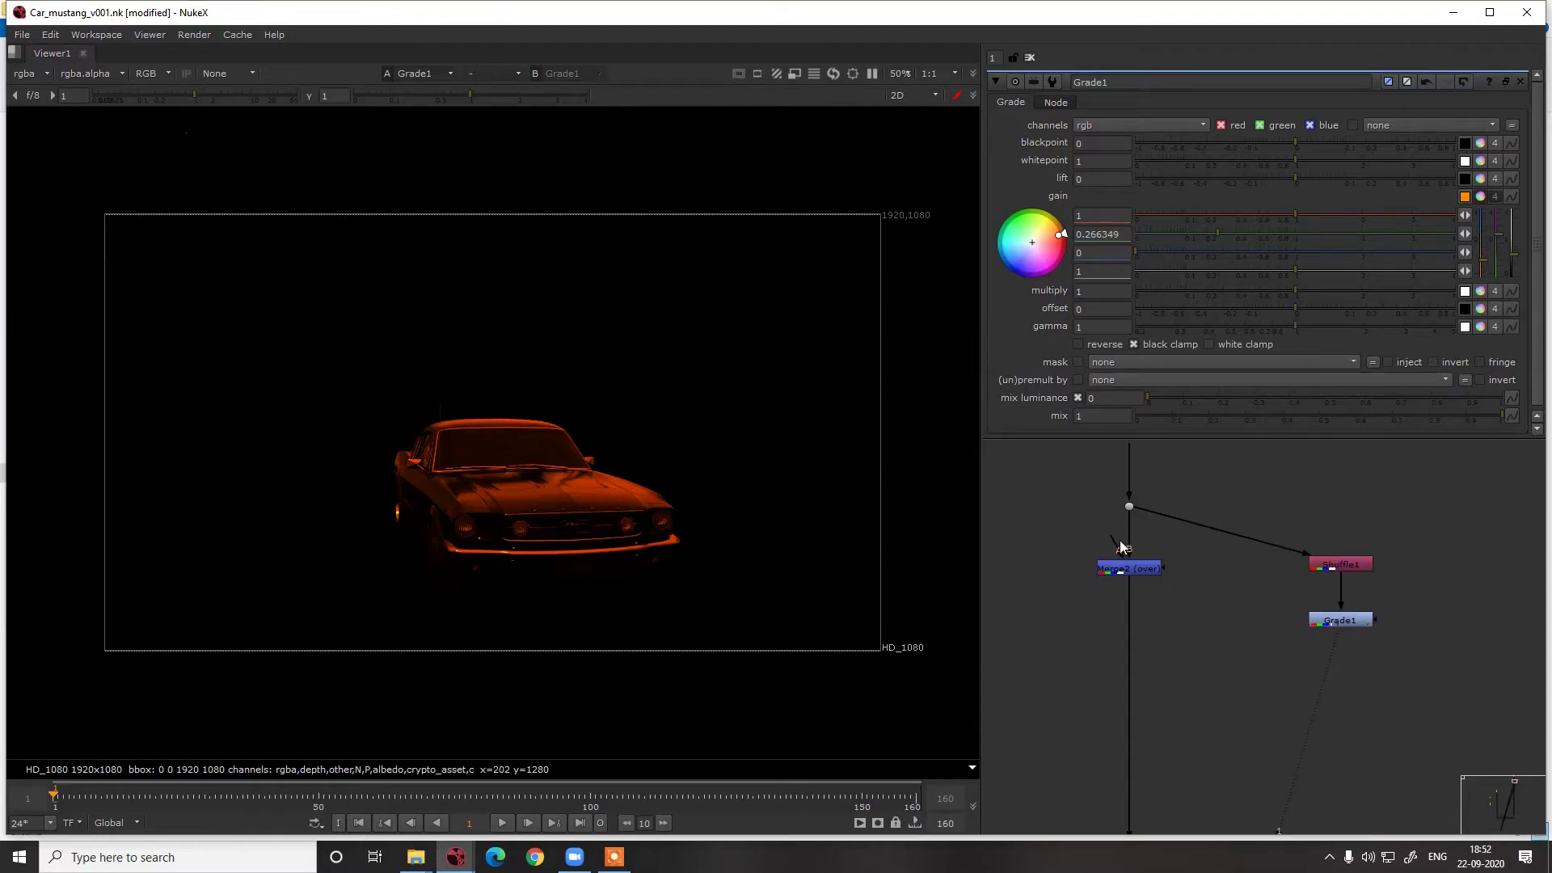
Connect the Merge's A input to the Shuffle, view the Merge and set its operation to from
left_click_drag(1121, 541, 1336, 556)
double_click(1151, 571)
key("1")
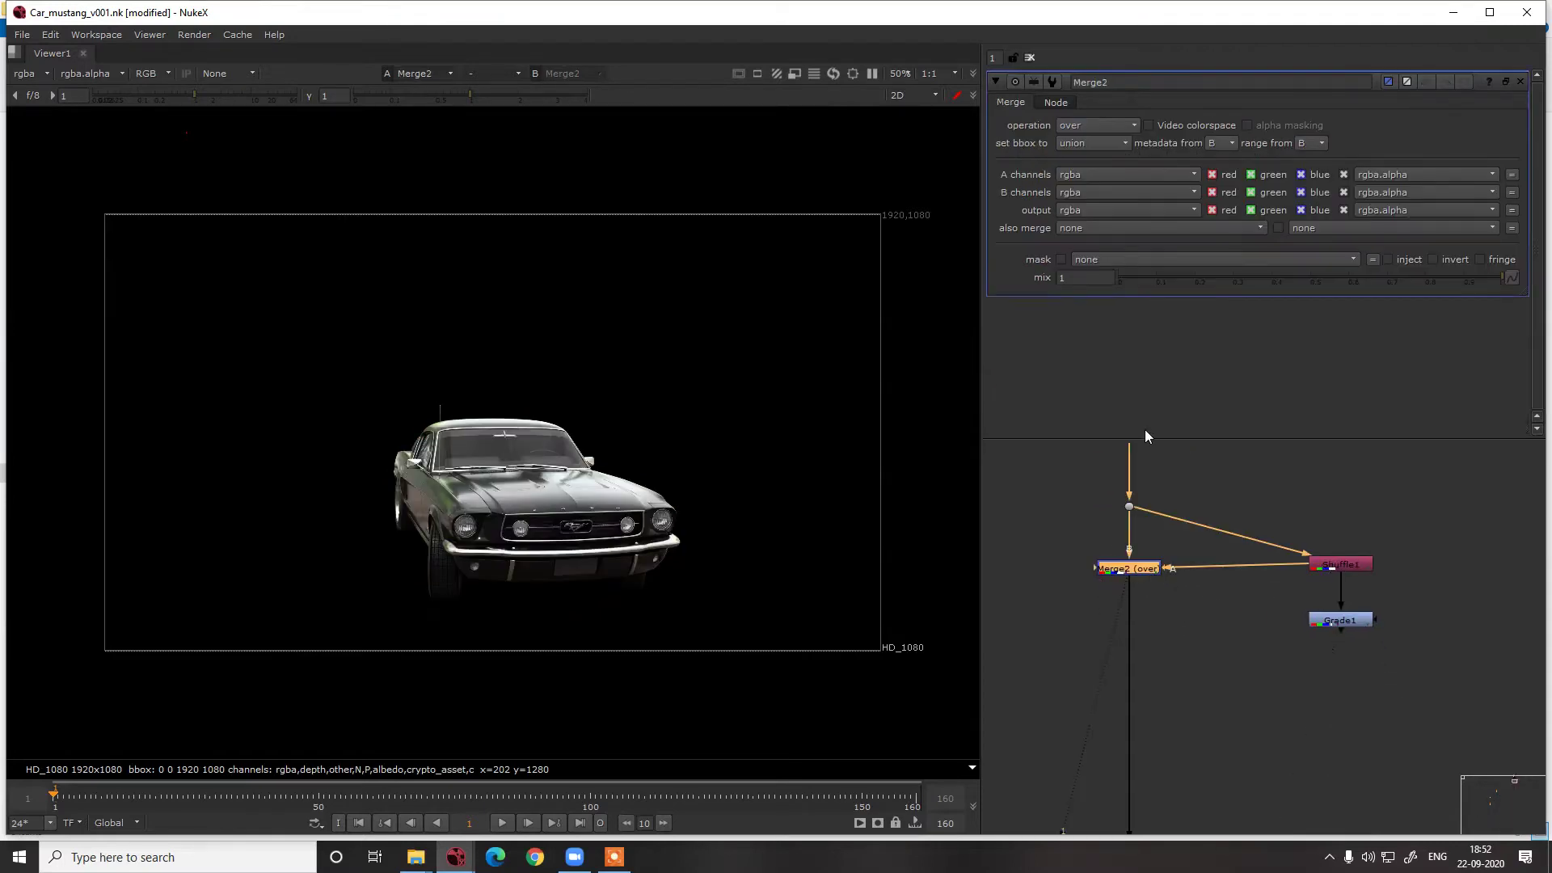
left_click(1098, 129)
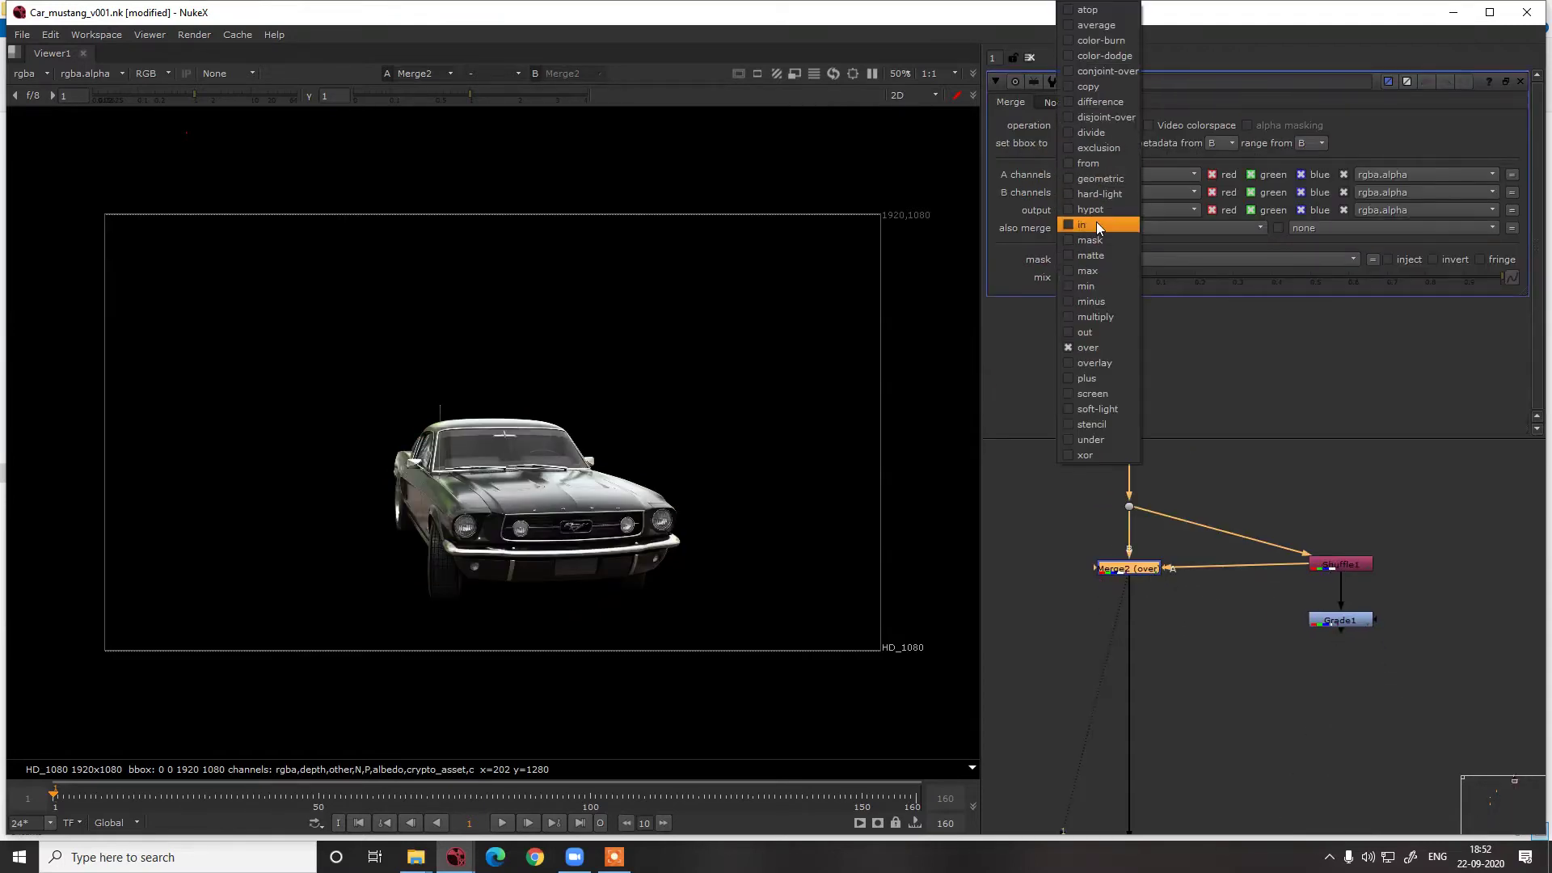
left_click(1096, 165)
left_click(1150, 615)
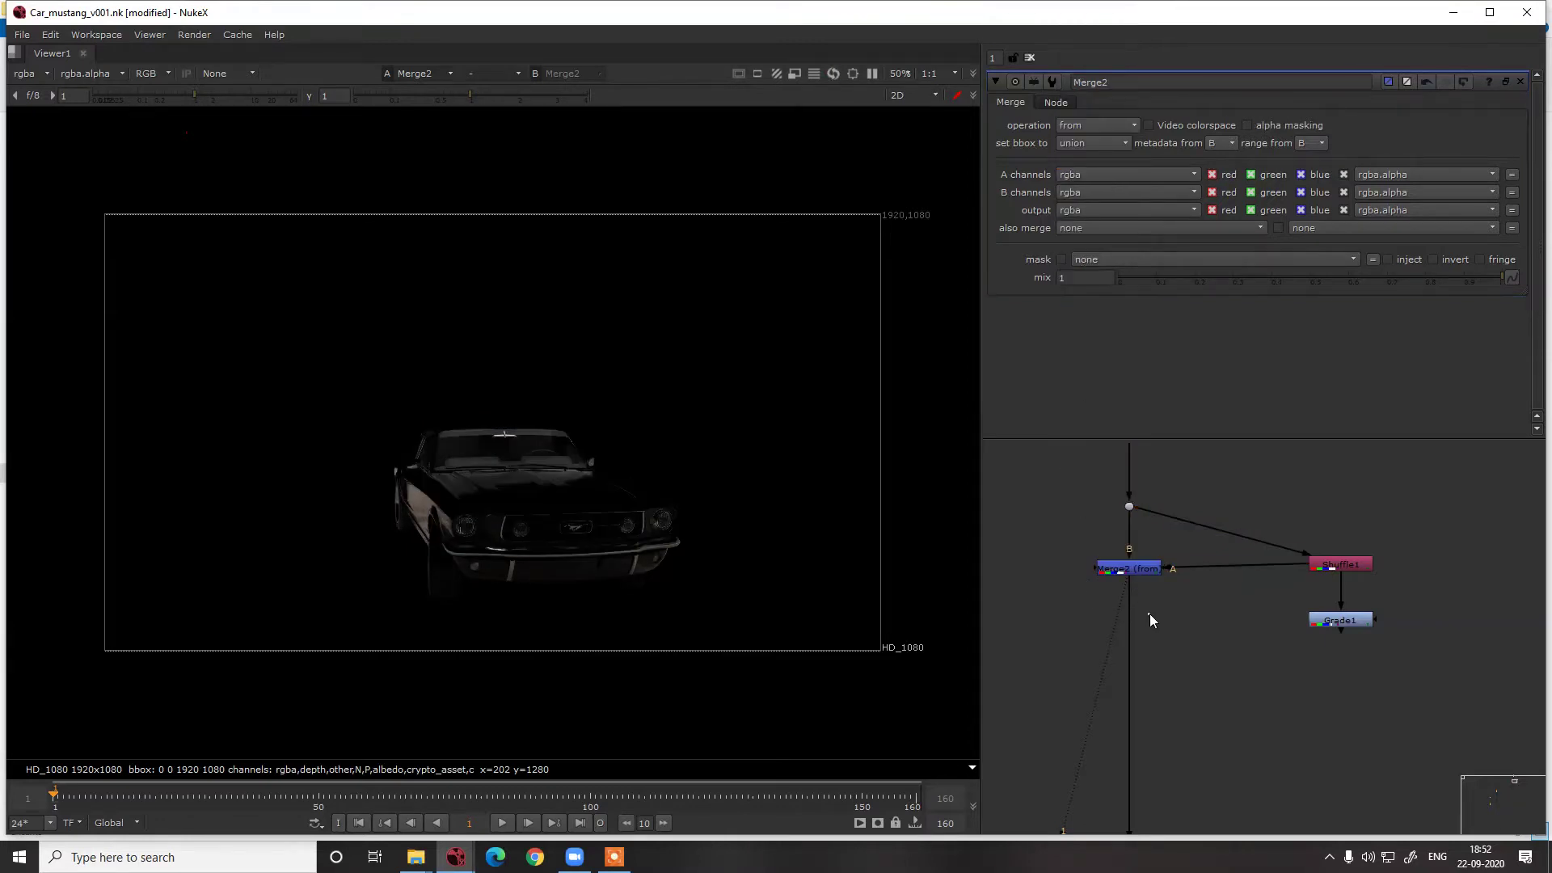
Add a second Merge below the from merge, connect its A input to the Grade and set it to plus
key("m")
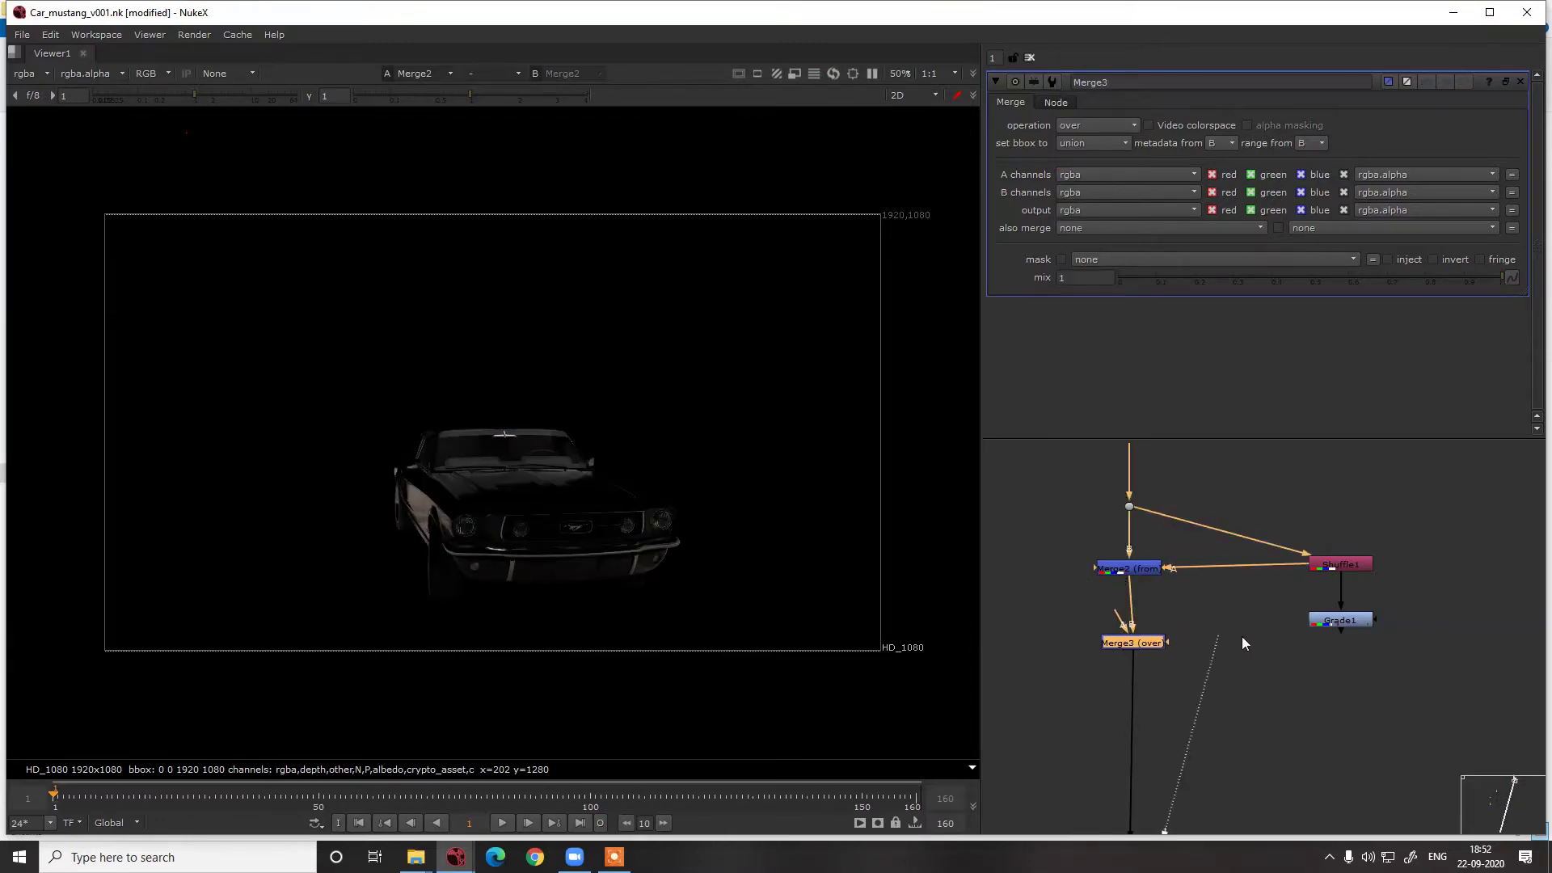
left_click_drag(1125, 624, 1306, 623)
left_click(1091, 124)
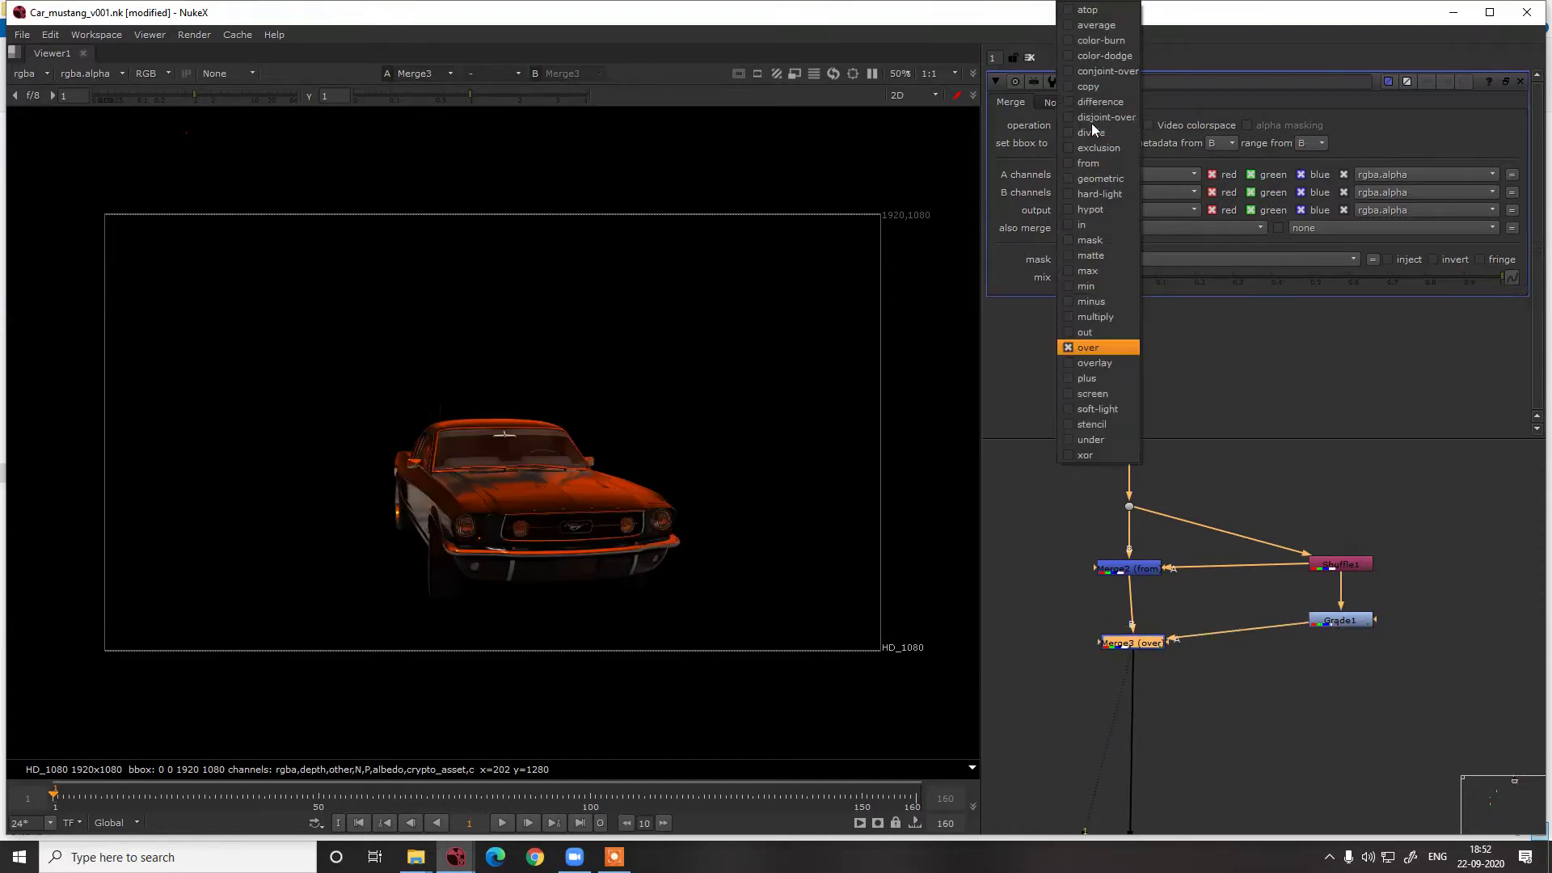
left_click(1087, 378)
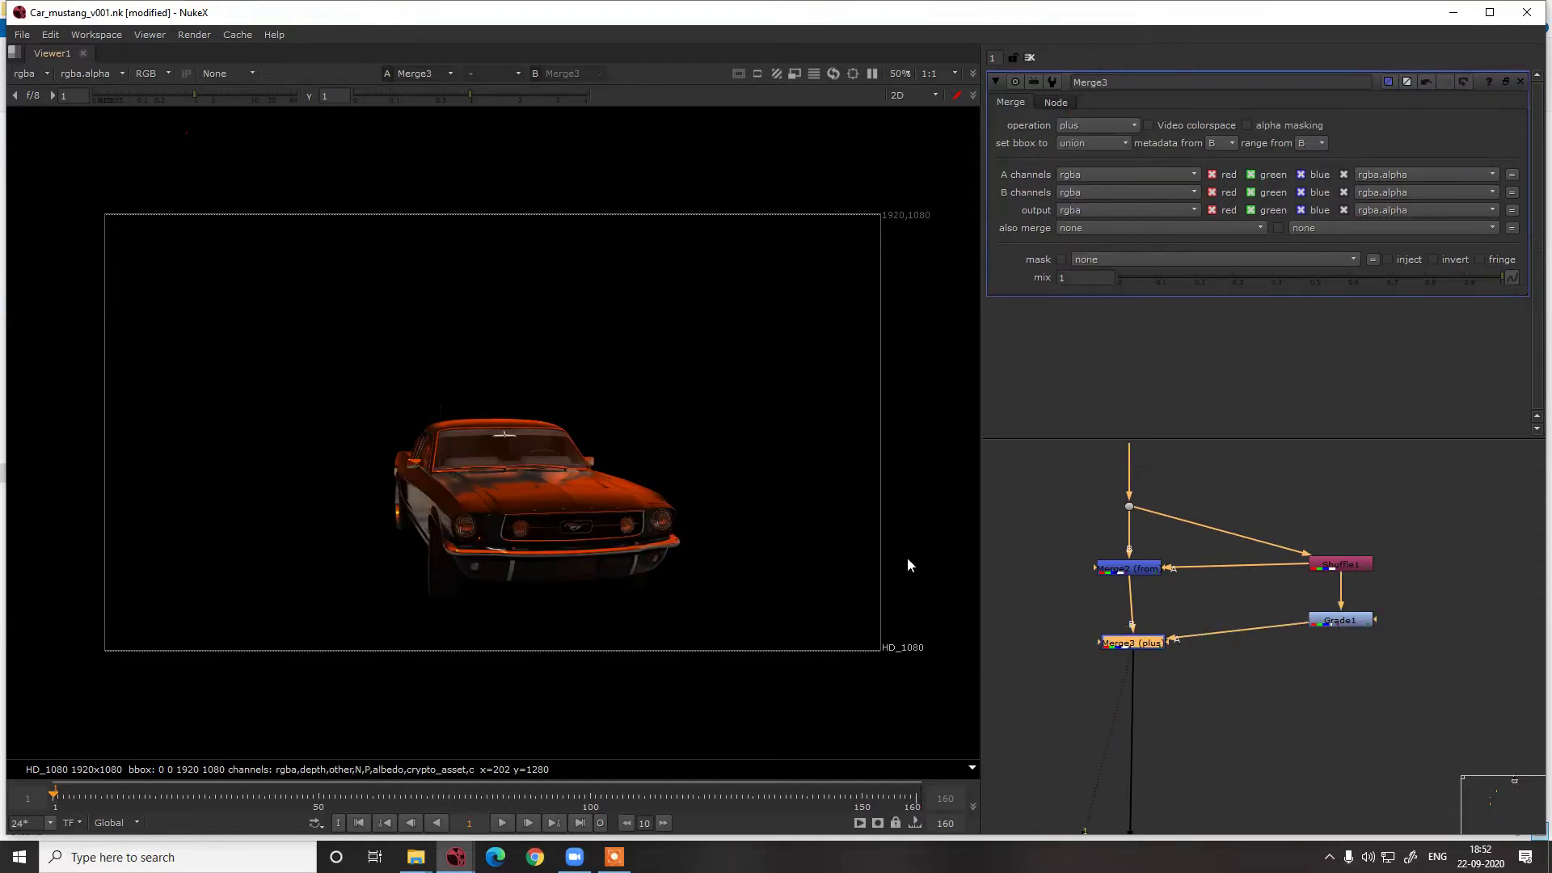
Compare the original car at the Dot with the plus merge in the viewer, looking closely at the hood
left_click(1129, 506)
key("1")
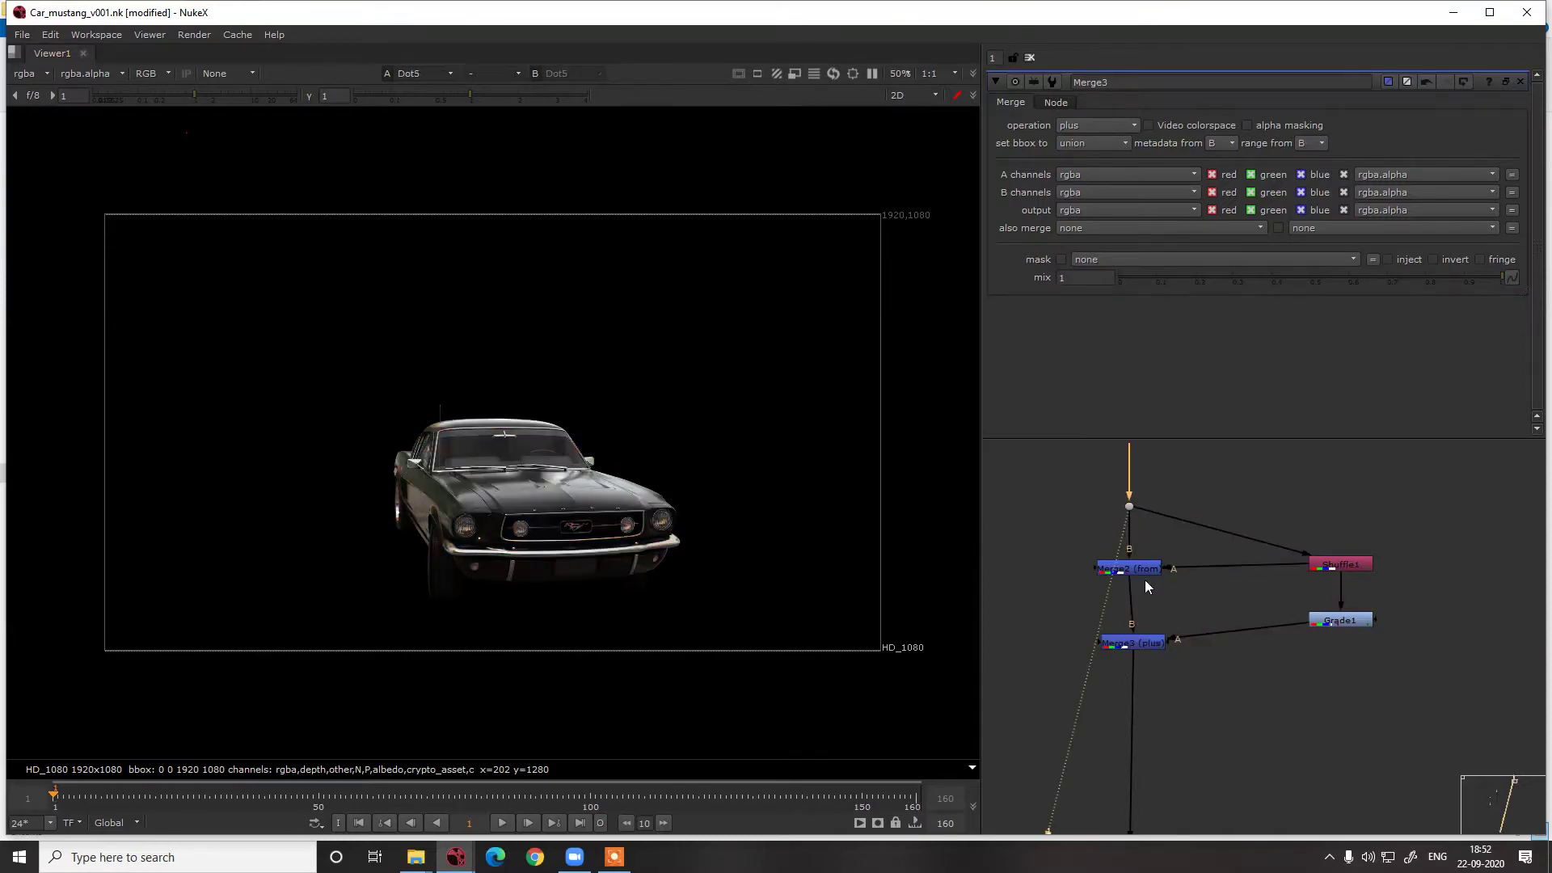
left_click(1136, 644)
key("2")
left_click(1051, 627)
key("1")
key("2")
scroll(566, 493, "up", 6)
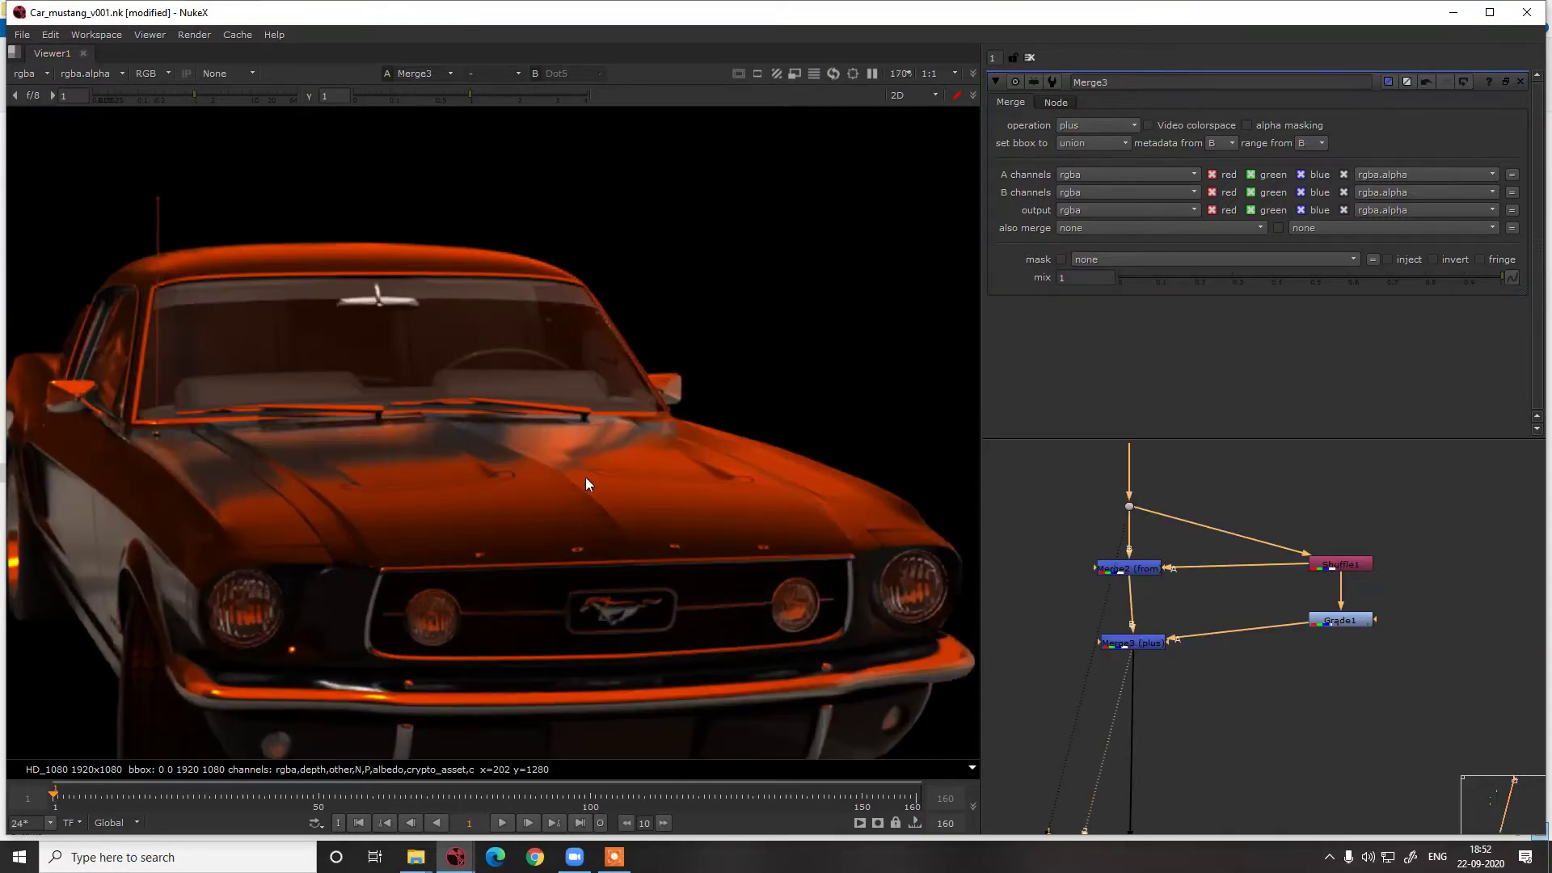
Set the Grade's mix to 0.38 and compare the graded car with the original in the viewer
double_click(1340, 620)
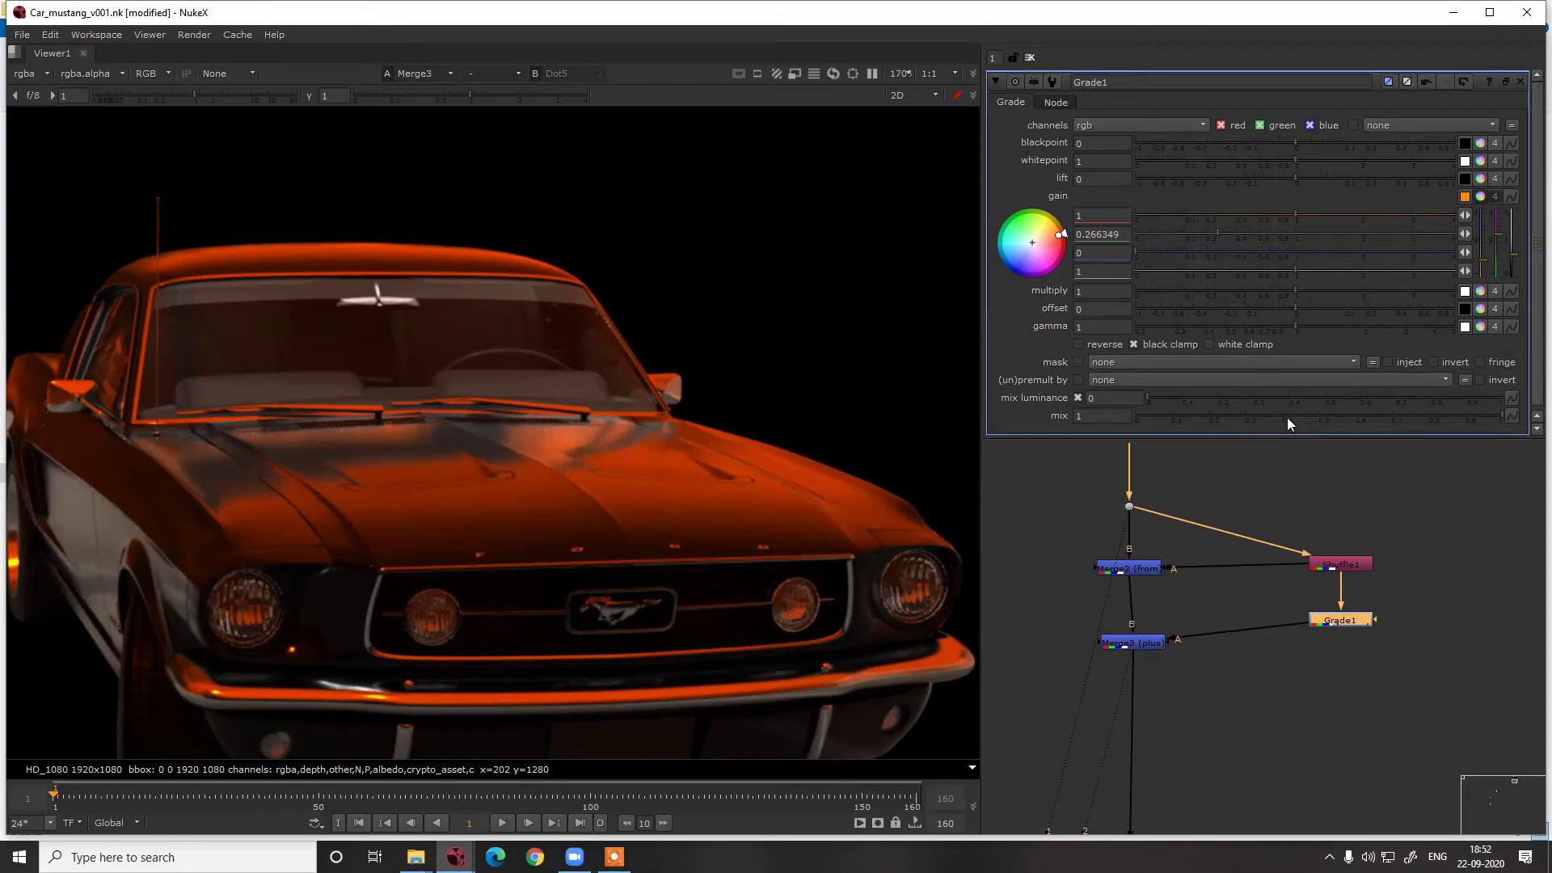
mouse_move(1287, 417)
left_mouse_down()
mouse_move(1334, 410)
mouse_move(1275, 412)
left_mouse_up()
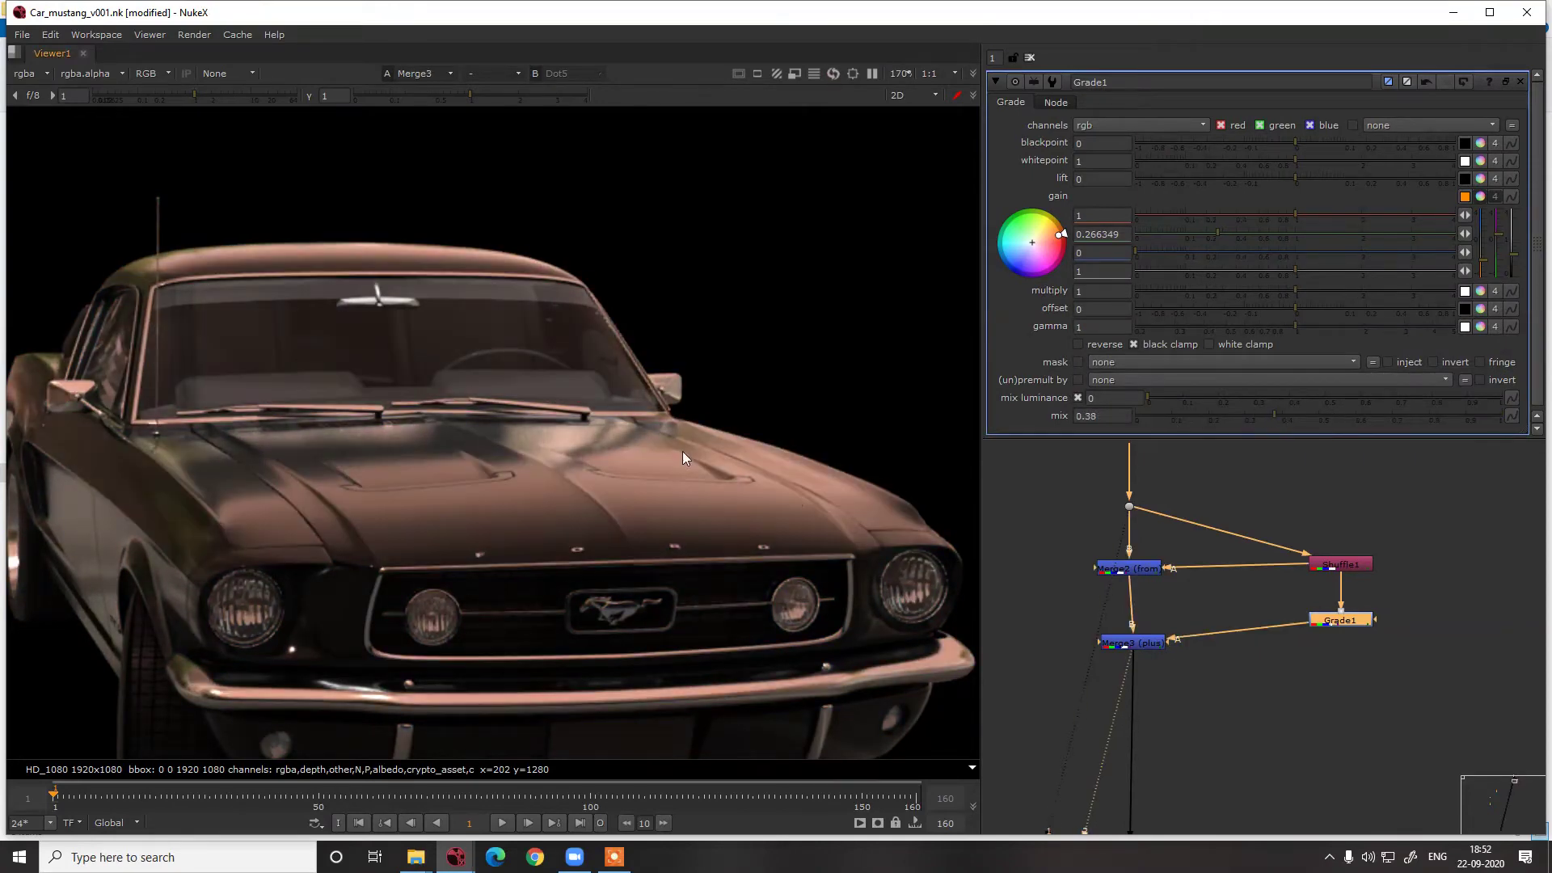
key("f")
key("1")
key("2")
key("1")
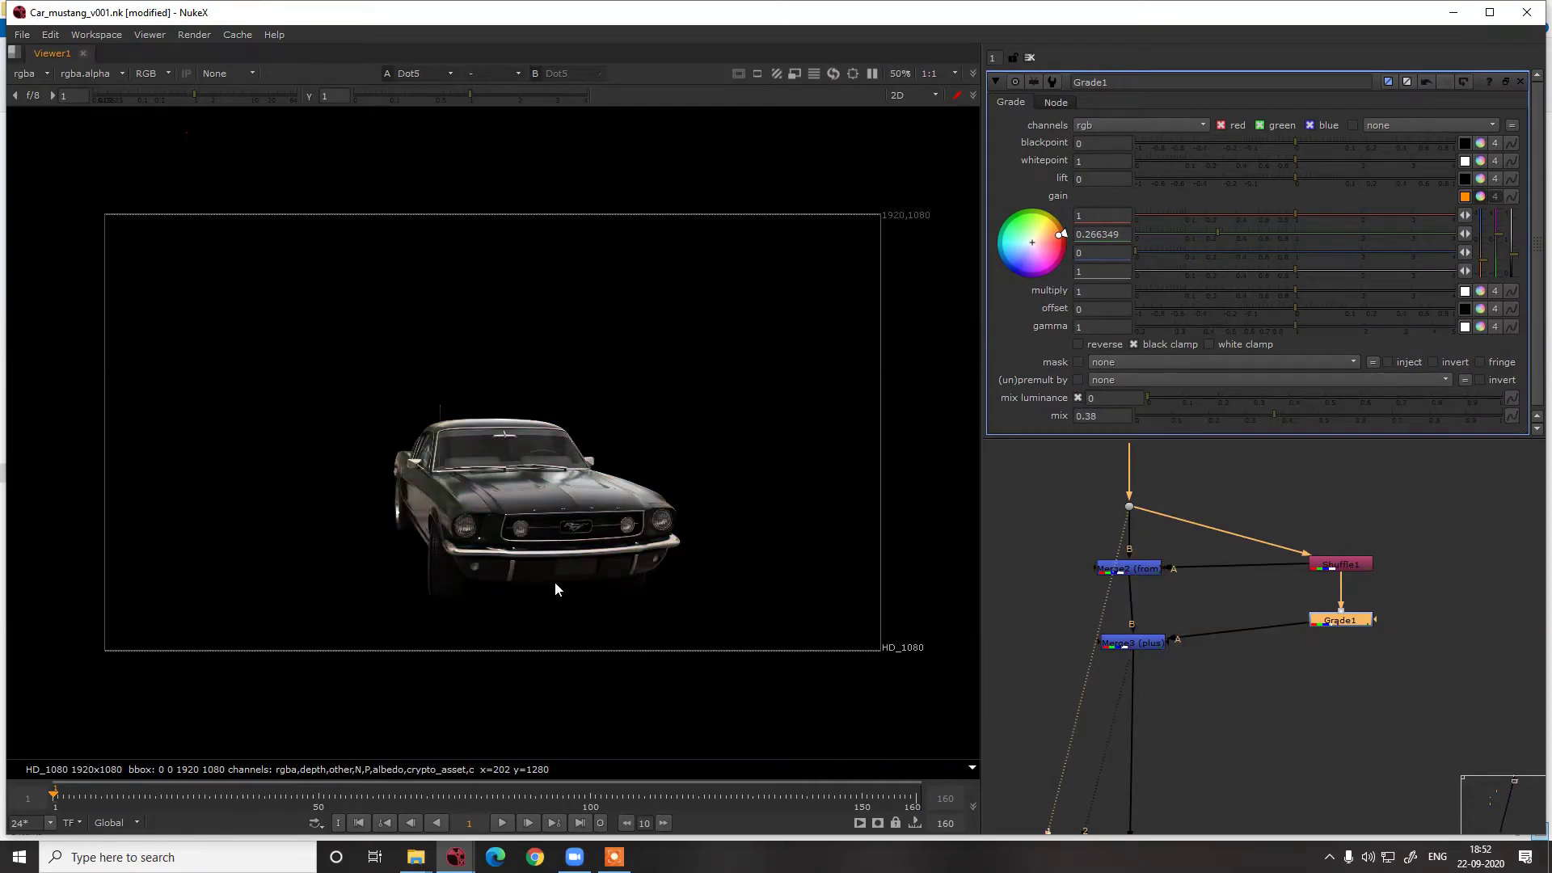
key("2")
key("1")
key("2")
scroll(1318, 662, "down", 4)
scroll(1274, 624, "up", 3)
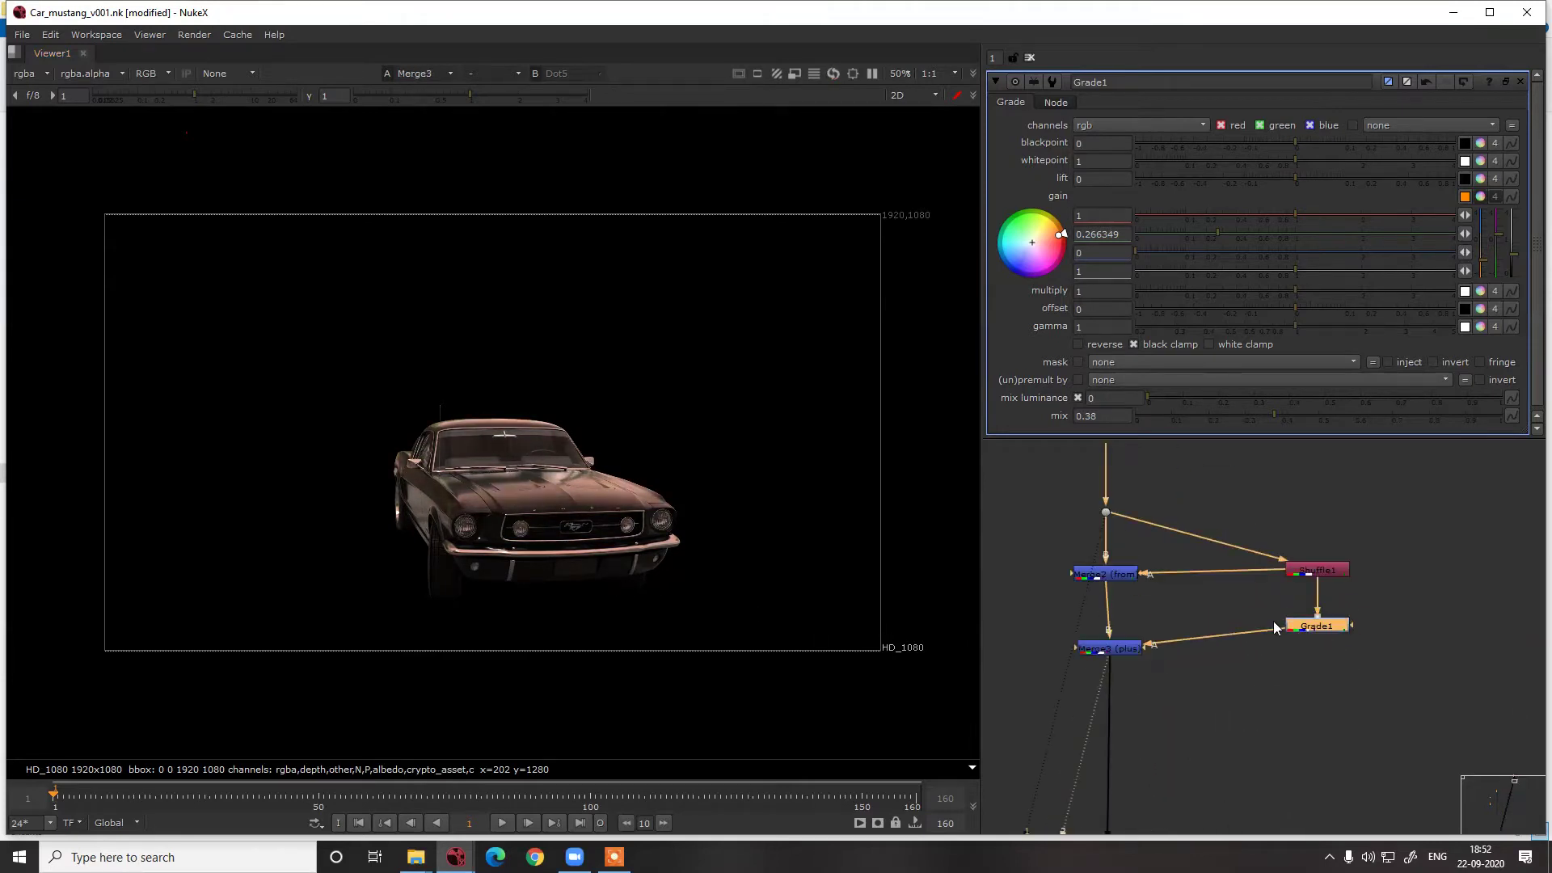
Align the two merges with the Shuffle and Grade in straight rows and add a corner Dot on the Shuffle's input line
left_click_drag(1317, 639, 1316, 654)
left_click_drag(1108, 657, 1104, 650)
left_click_drag(1208, 712, 1051, 555)
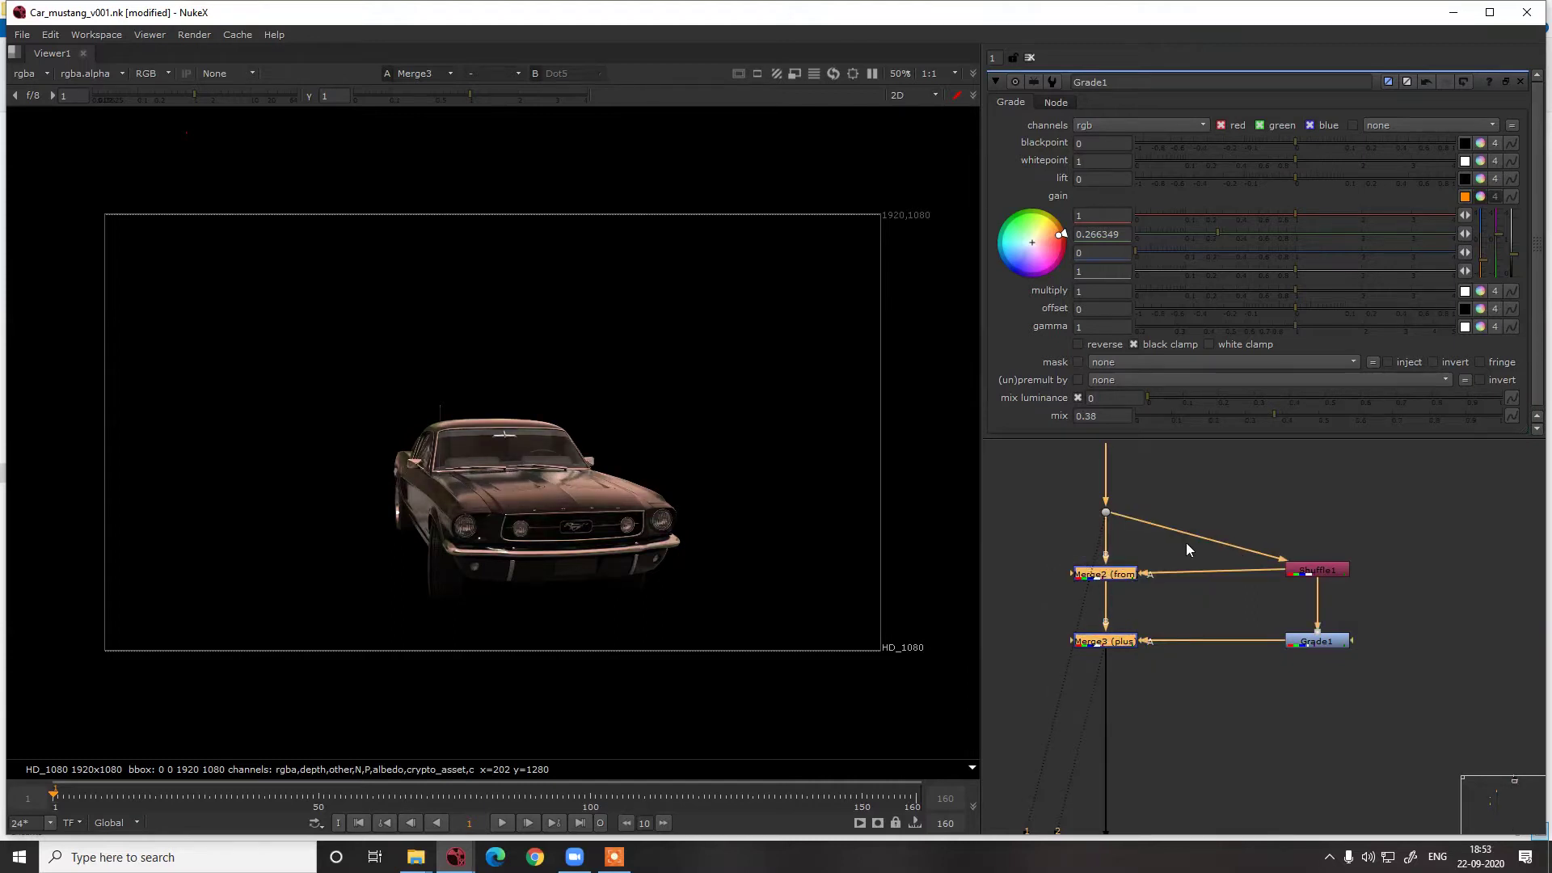
left_click_drag(1339, 571, 1339, 575)
middle_click_drag(1290, 539, 1296, 608)
left_click(1258, 604)
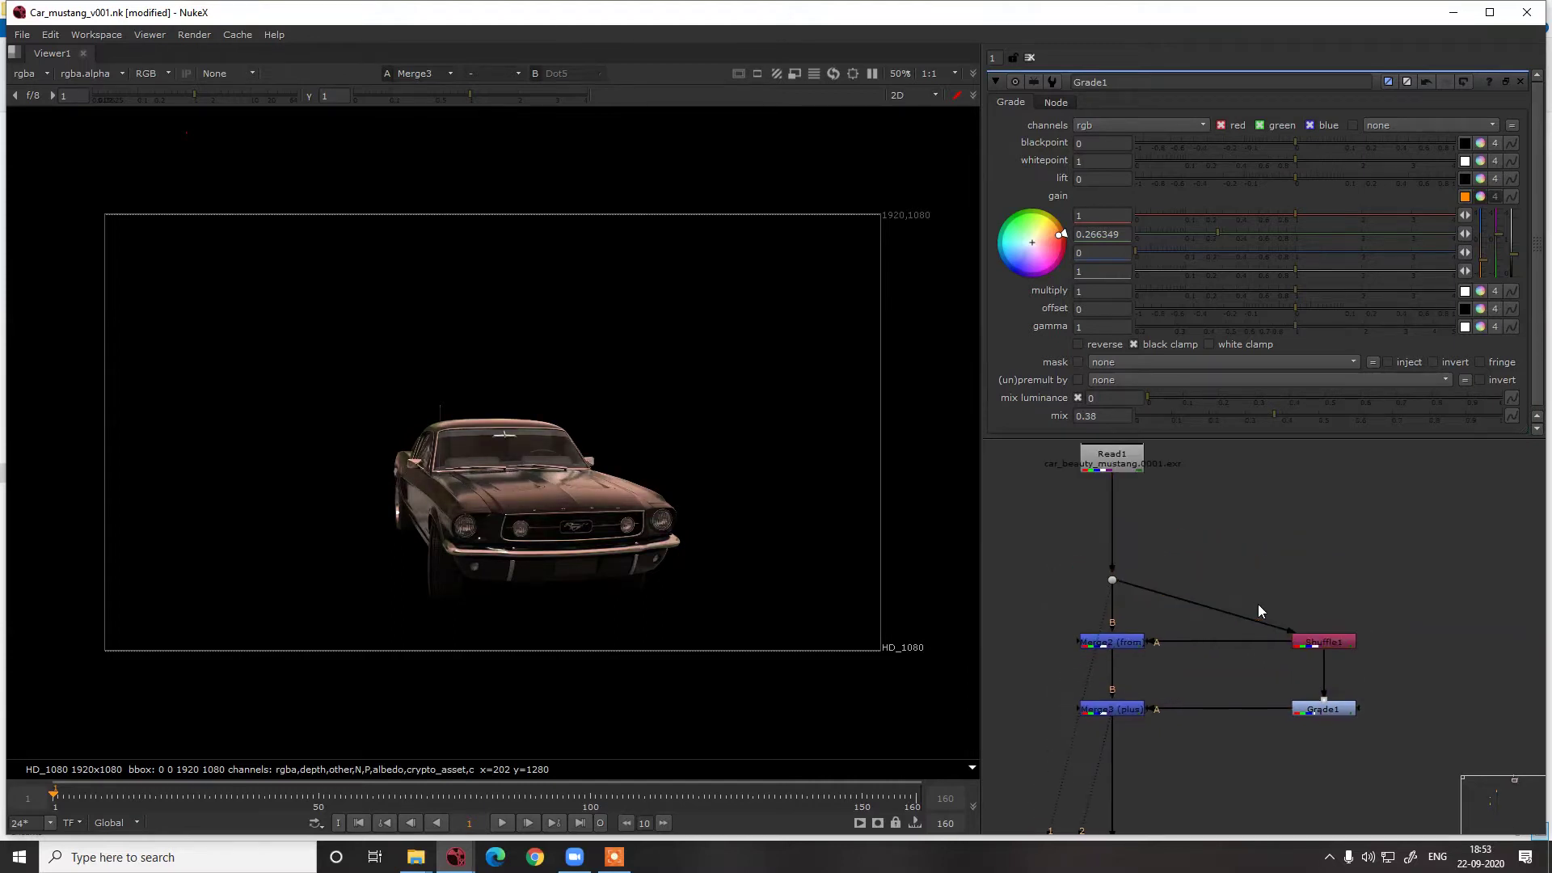
left_click_drag(1243, 619, 1321, 574, "ctrl")
middle_click_drag(1171, 617, 1232, 542)
Toggle the from and plus merges off and on together to compare the car with and without the grade
left_click_drag(1232, 542, 1080, 664)
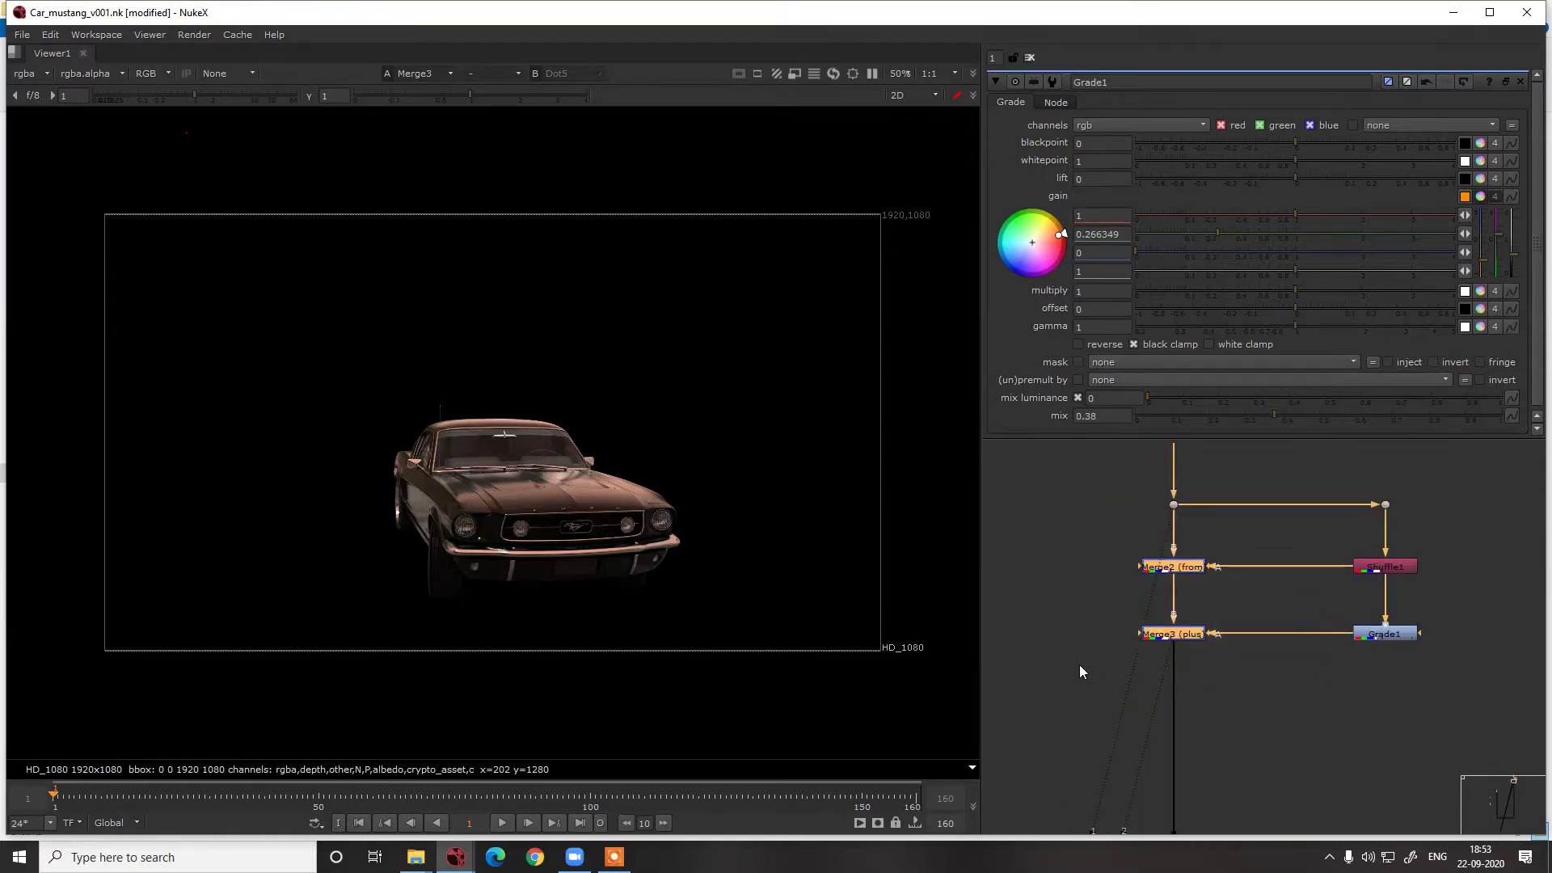
key("d")
key("d")
key("d")
key("d")
View the Scan plate, and check the graded car in the Merge that composites the CG over the plate
scroll(1259, 580, "down", 6)
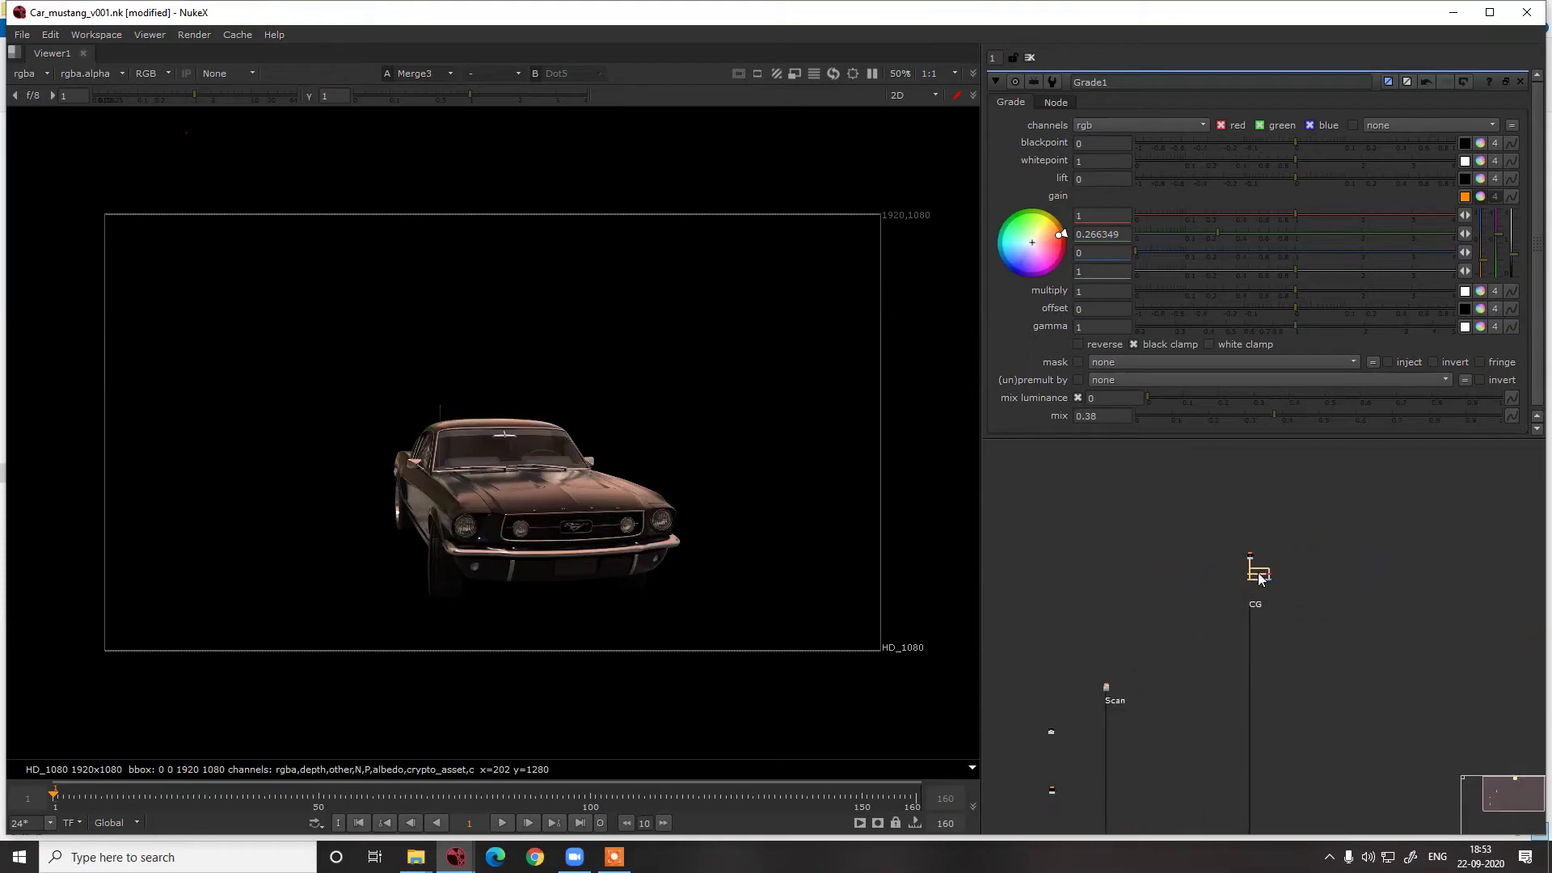
scroll(1098, 695, "up", 4)
key("1")
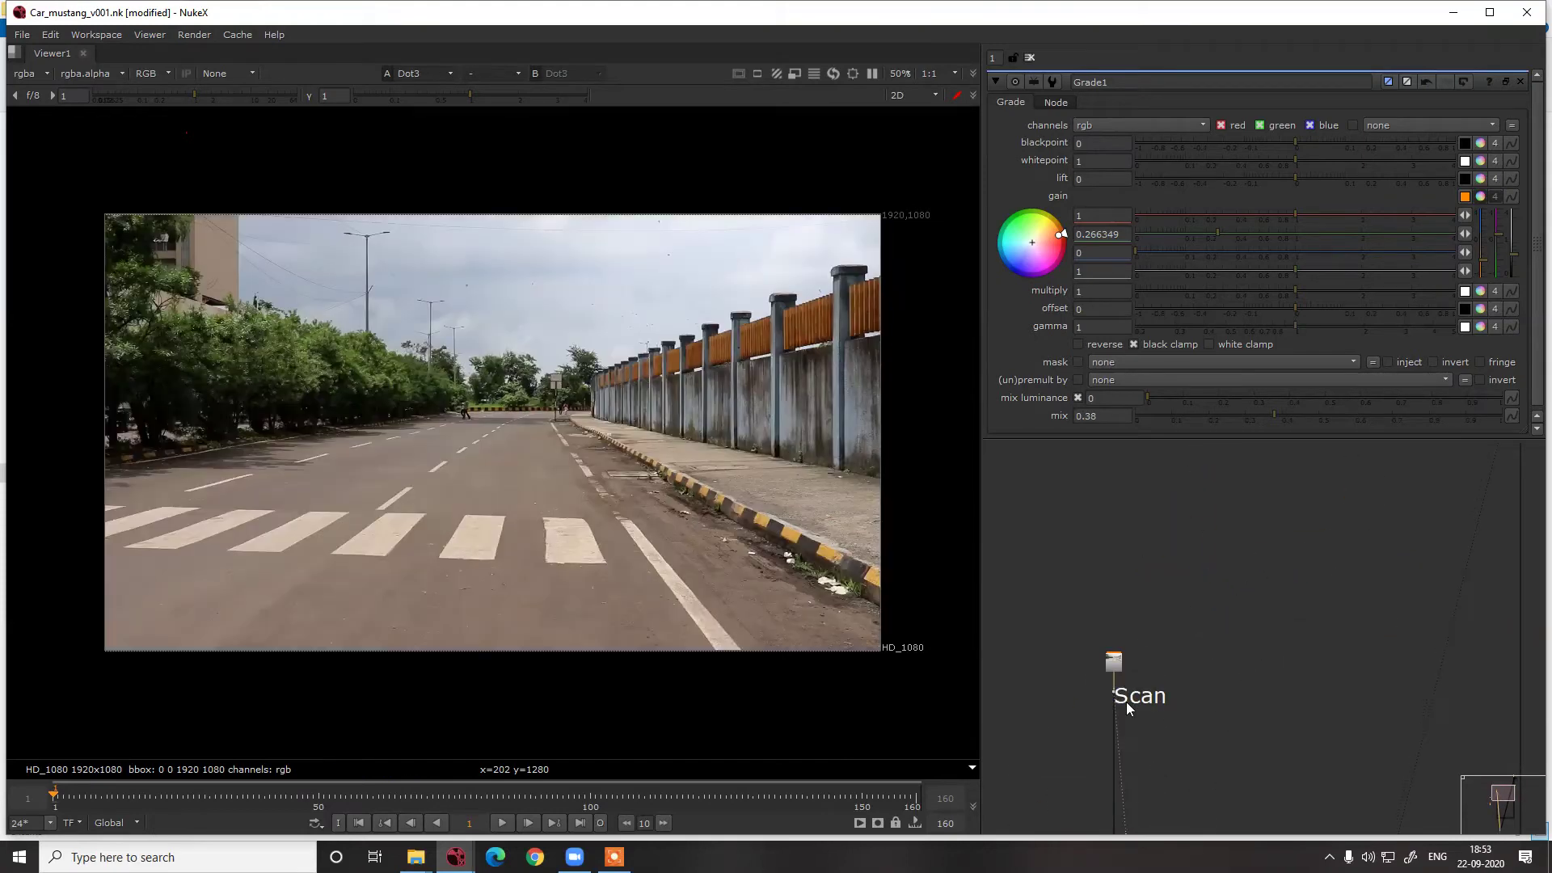
middle_click_drag(1358, 634, 1182, 860)
scroll(1323, 605, "down", 4)
middle_click_drag(1225, 696, 1214, 490)
left_click_drag(1103, 792, 1167, 825)
key("1")
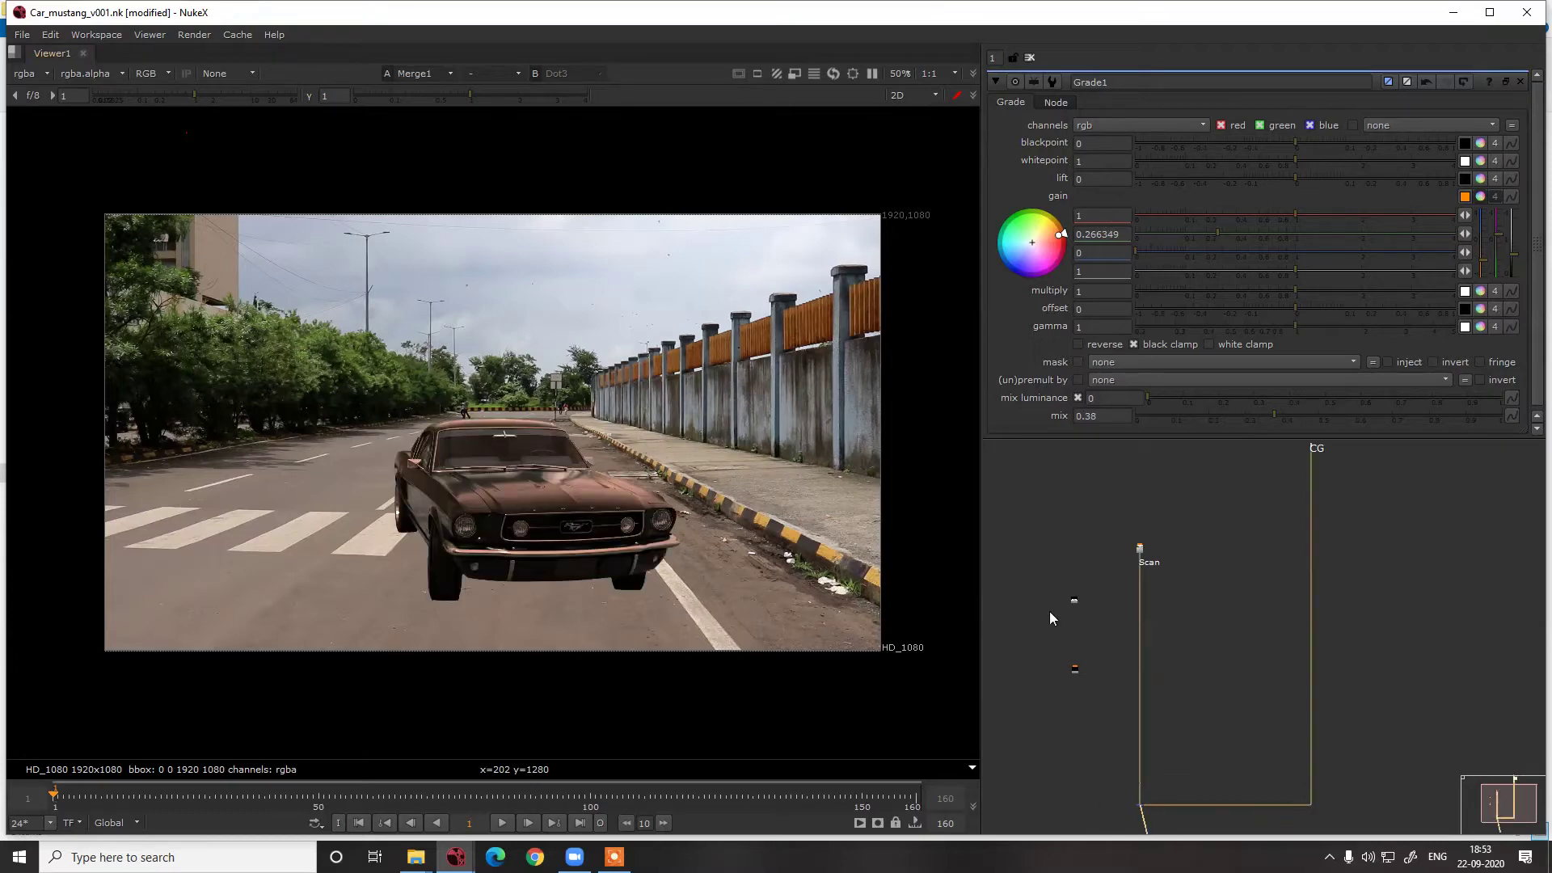
Add a Backdrop around the Dots, the two merges, the Shuffle and the Grade below the car's Read node
middle_click_drag(1334, 453, 1263, 694)
scroll(1273, 673, "up", 5)
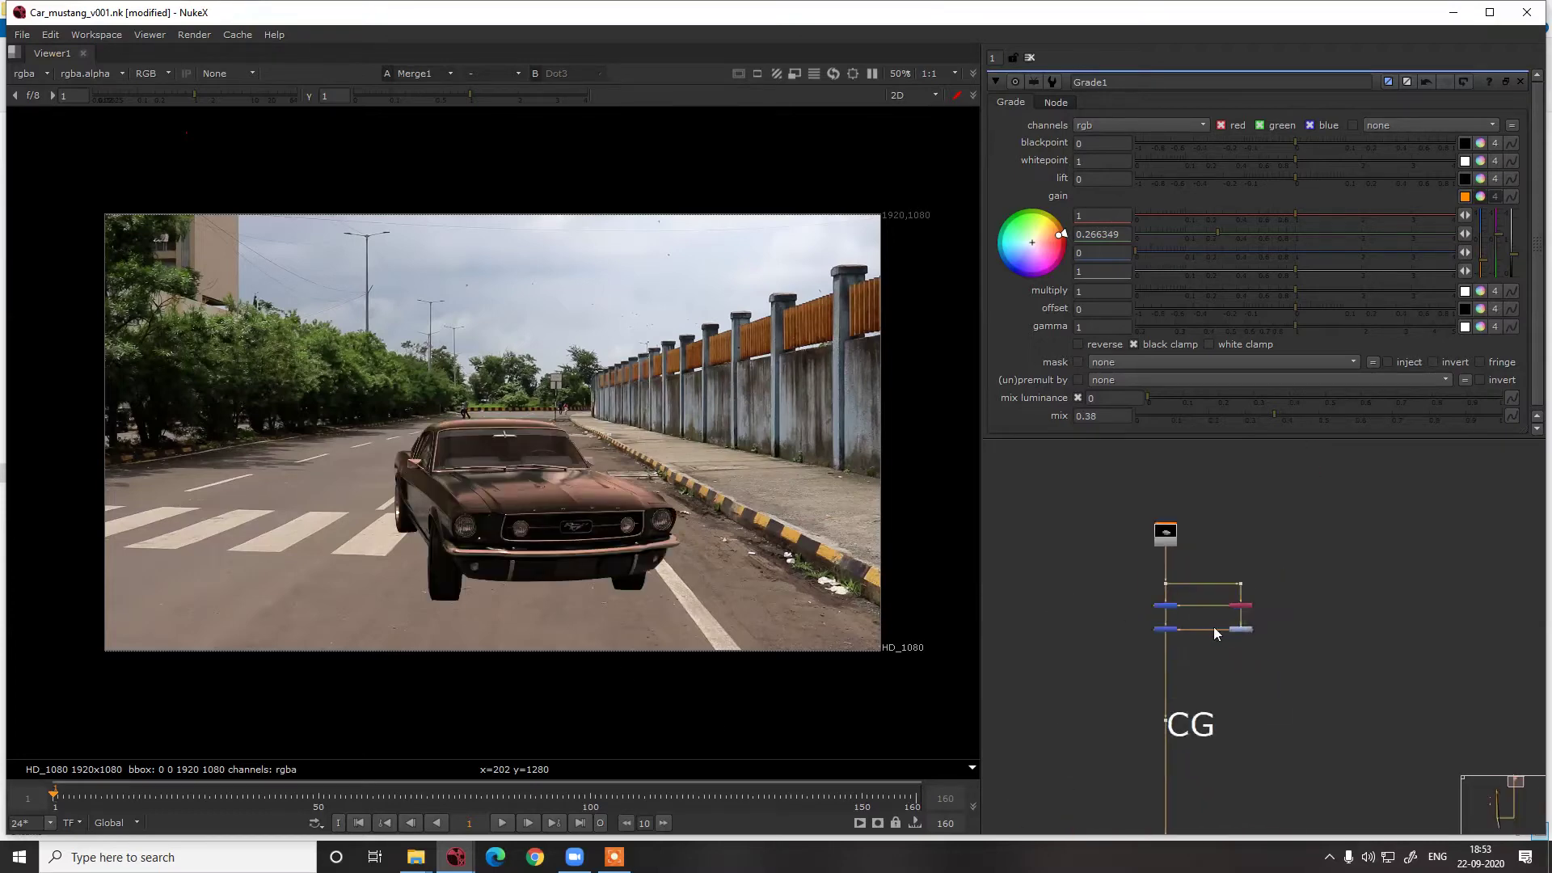
scroll(1174, 621, "up", 3)
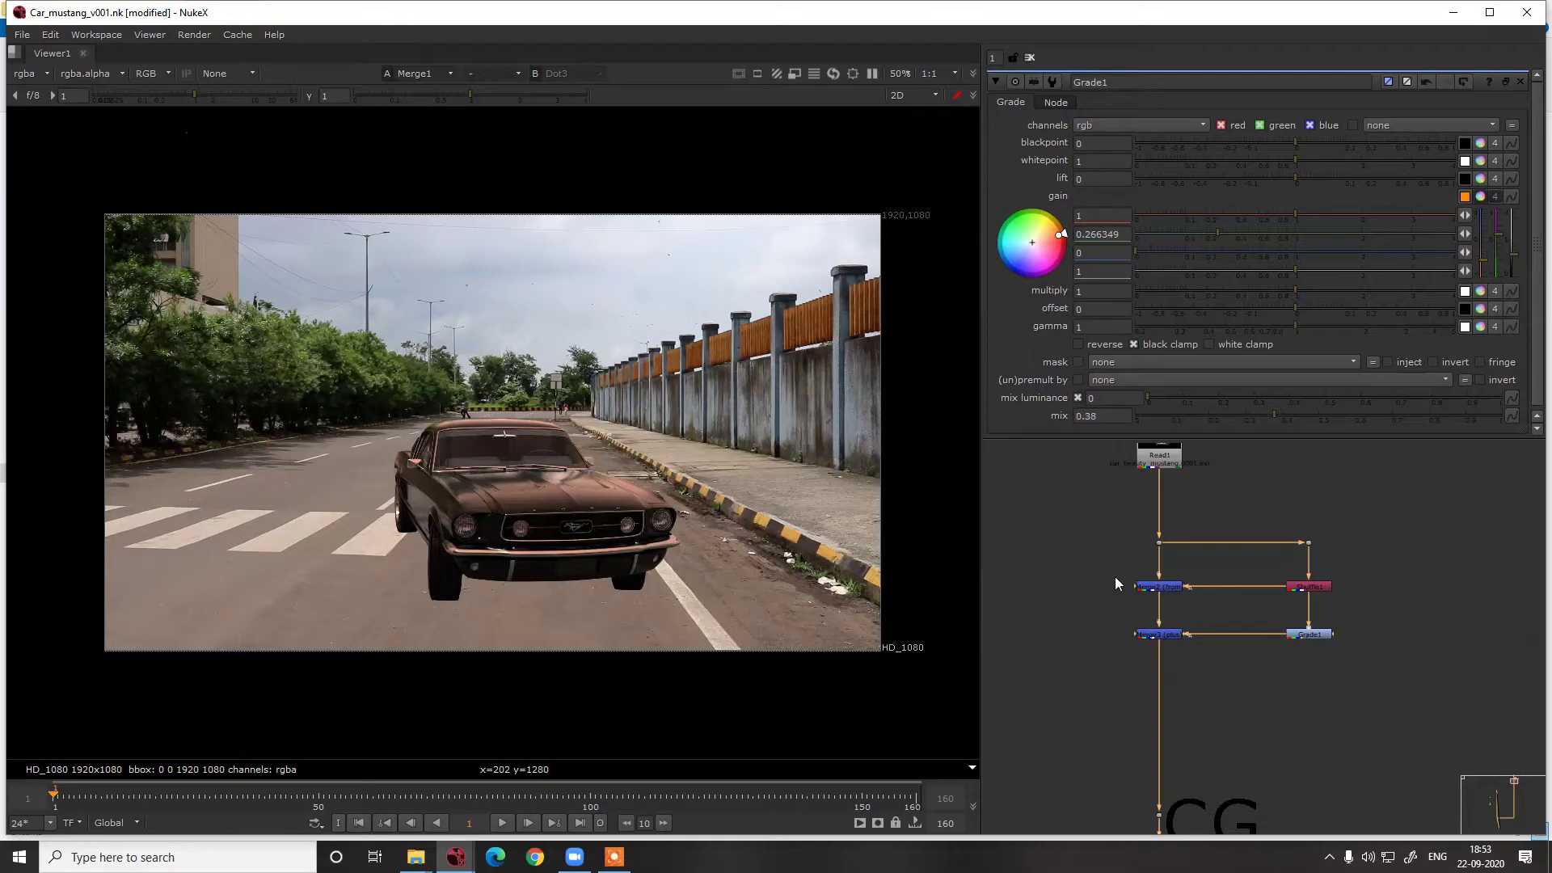
left_click_drag(1115, 577, 1369, 689)
key("Tab")
type("ba")
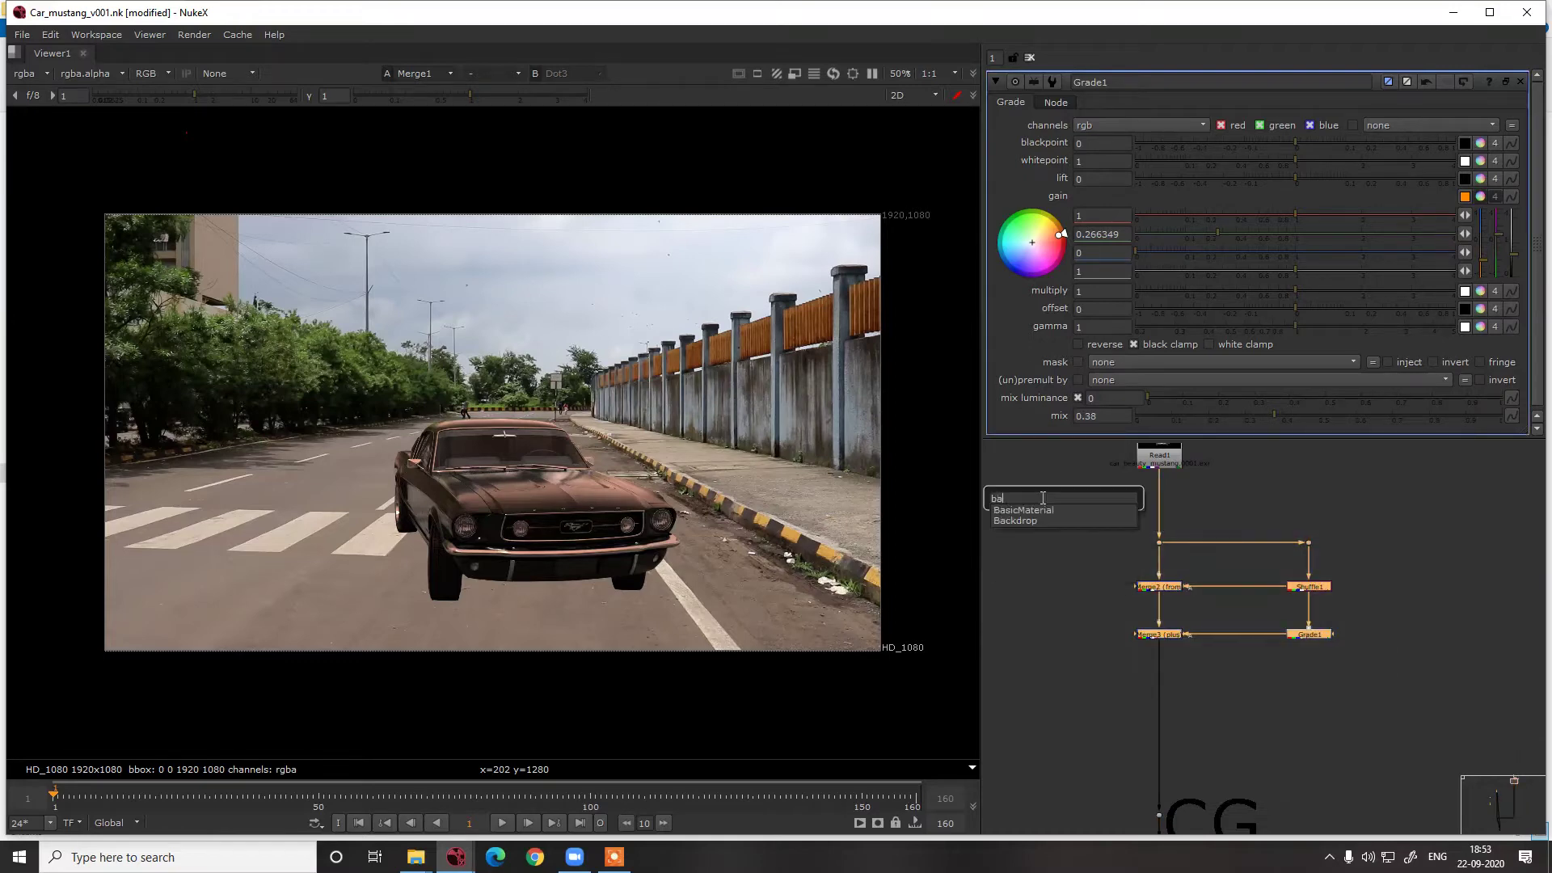
type("ck")
key("Return")
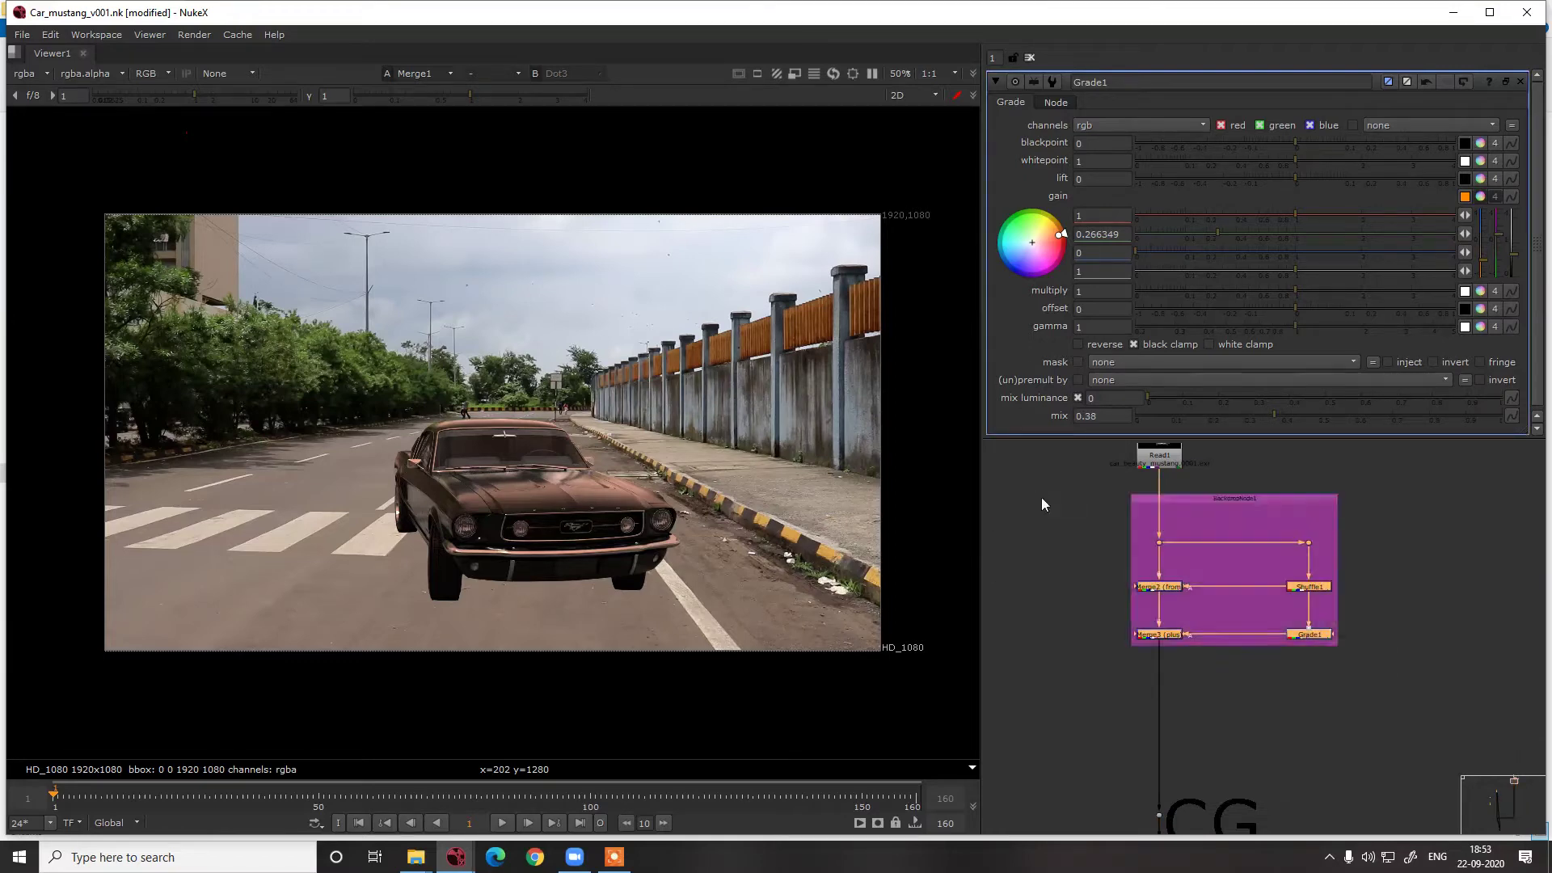
Recolor the backdrop to a very dark grey and label it "Direct light"
double_click(1269, 495)
left_click(1388, 82)
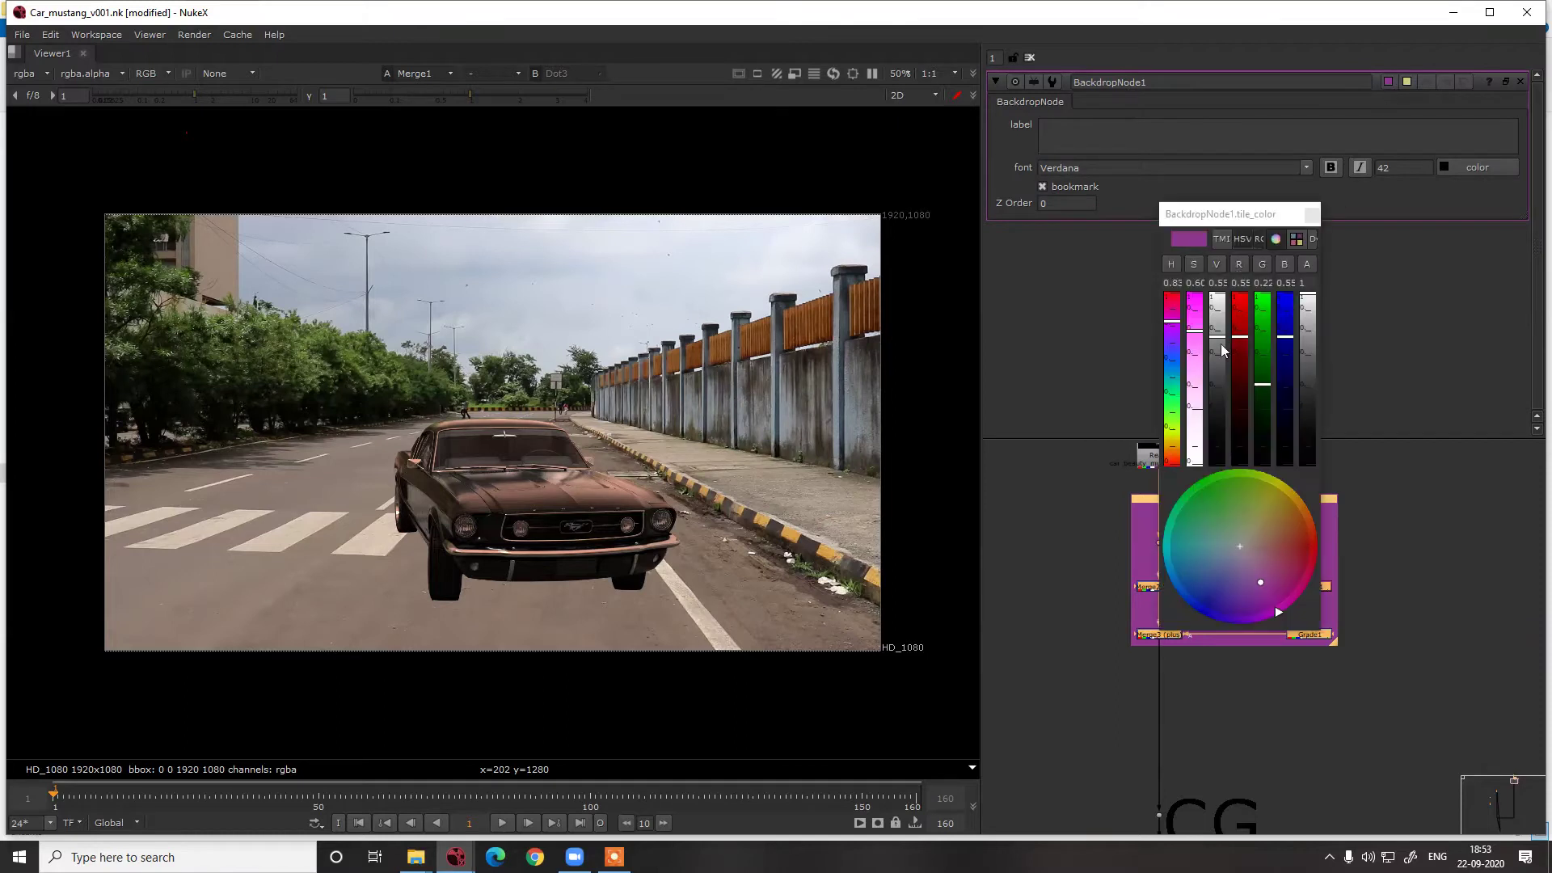
left_click_drag(1194, 396, 1195, 427)
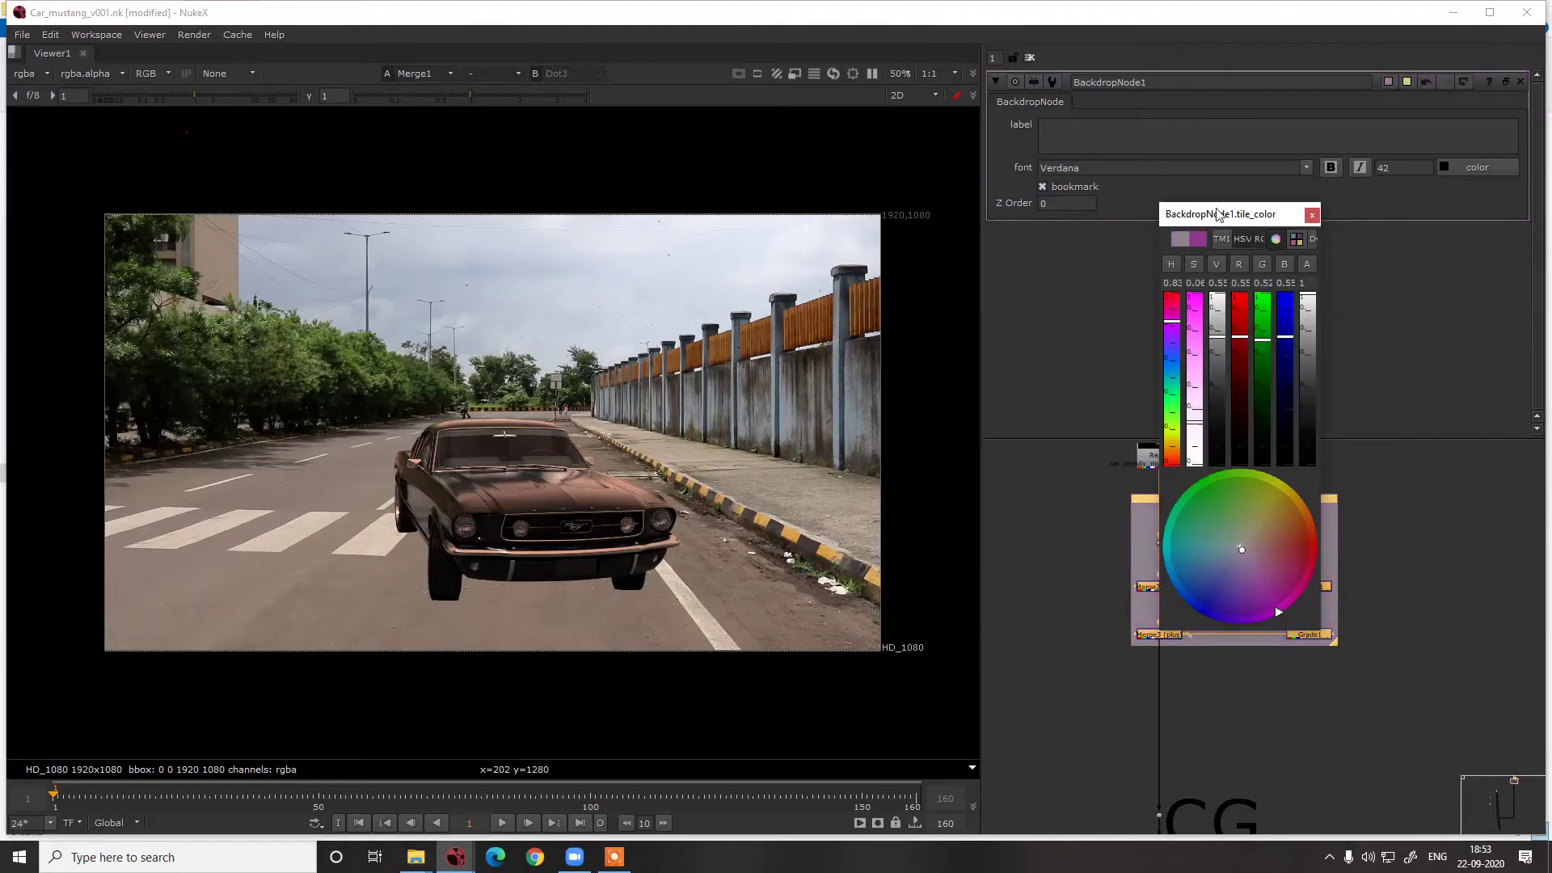
left_click_drag(1218, 214, 811, 209)
left_click_drag(809, 361, 813, 400)
left_click(906, 210)
left_click(1153, 144)
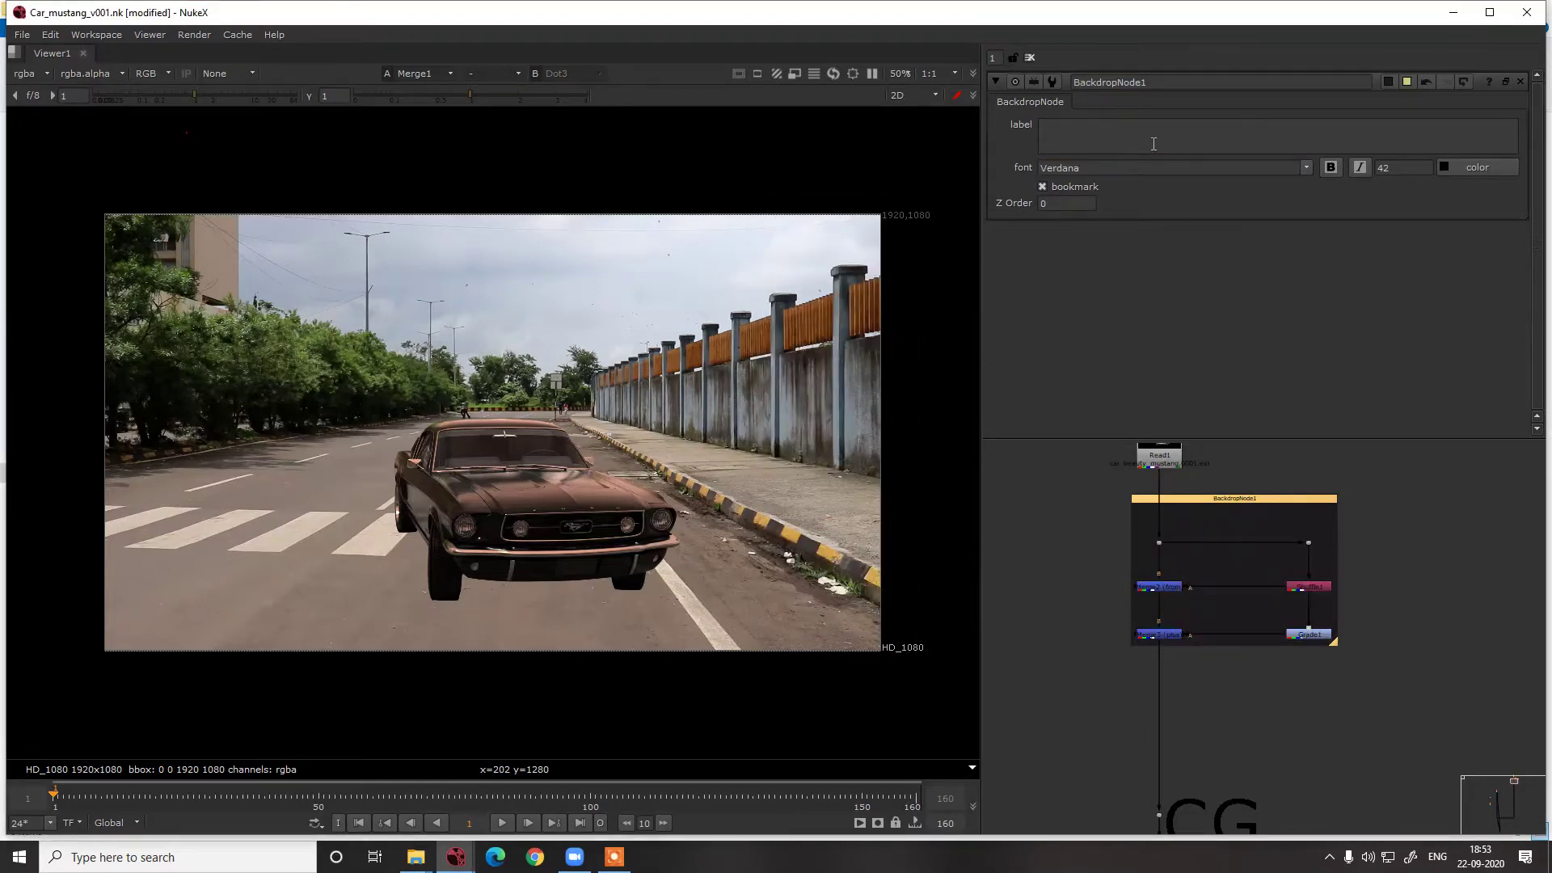
type("Direct light")
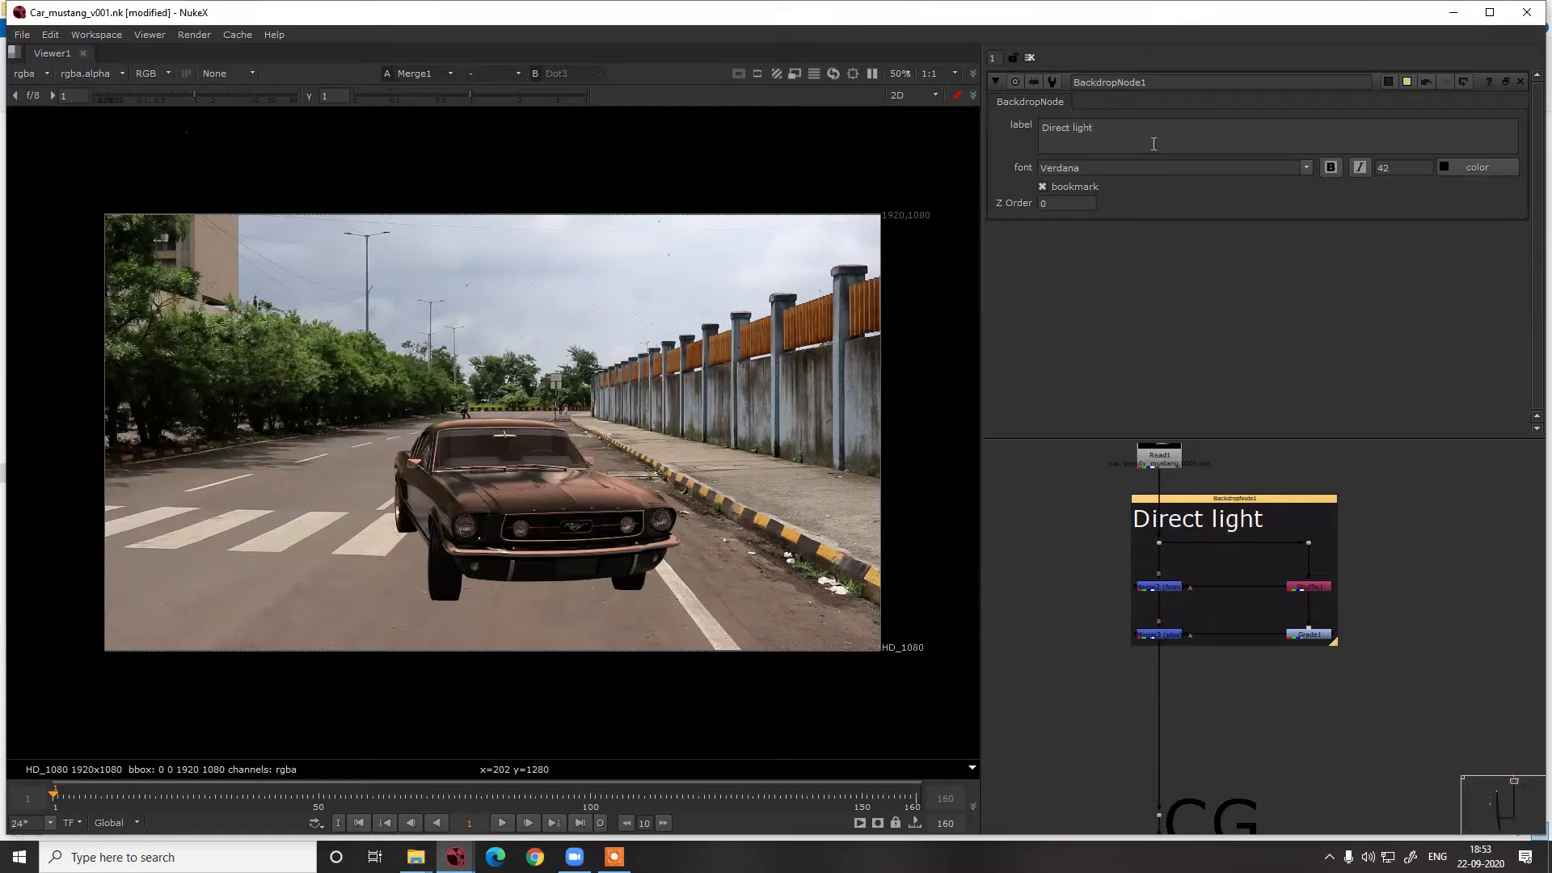
Open the Grade's properties and toggle the two merges in the Direct light group to compare the full composite
double_click(1317, 632)
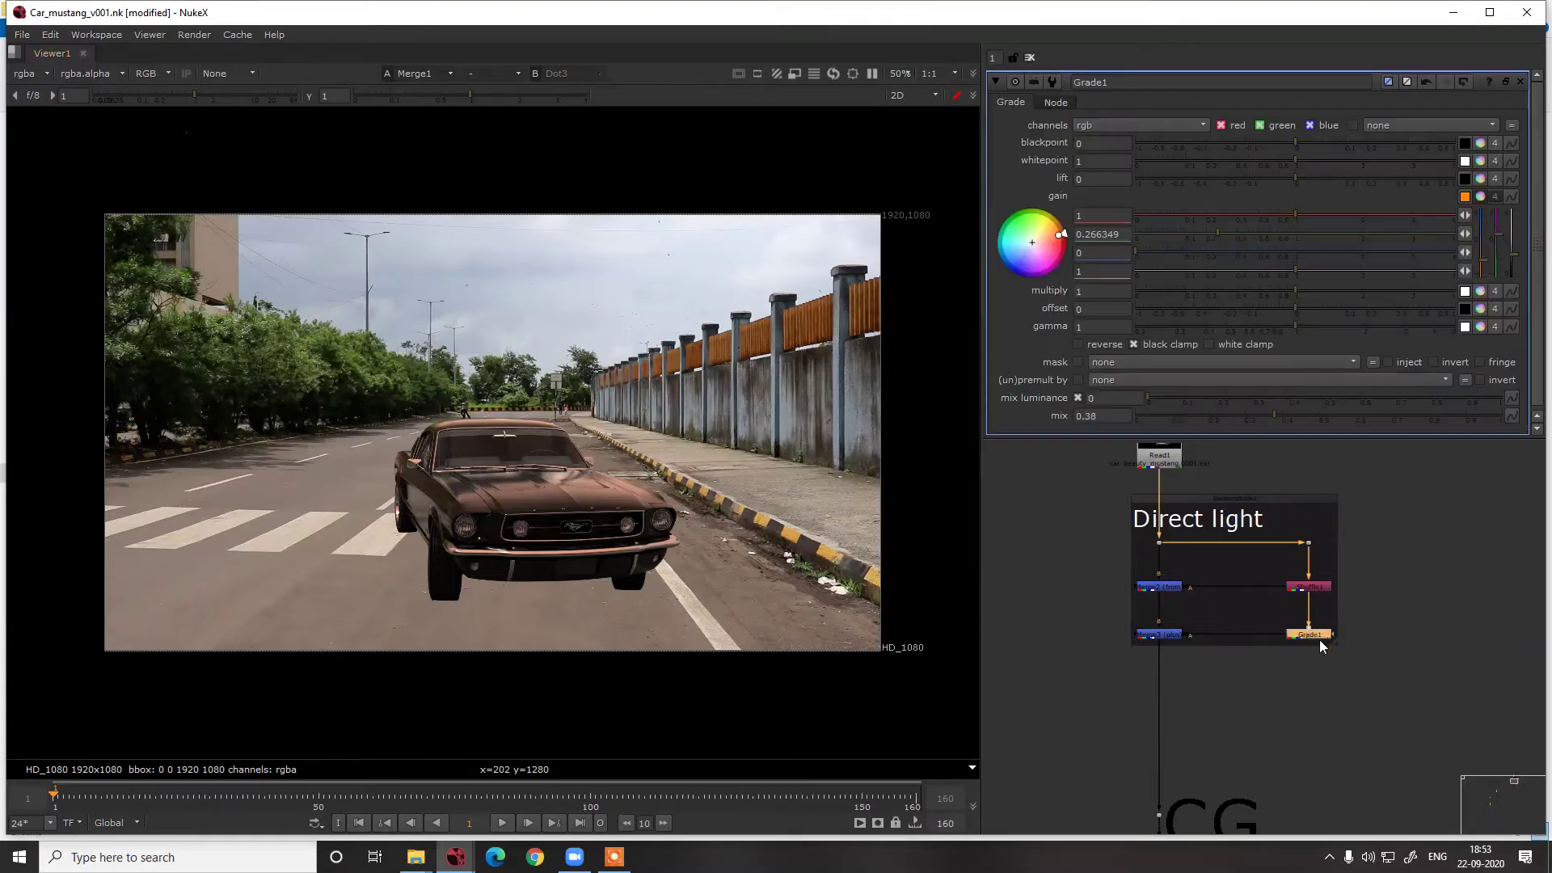
left_click_drag(1099, 586, 1190, 669)
key("d")
key("d")
key("d")
key("d")
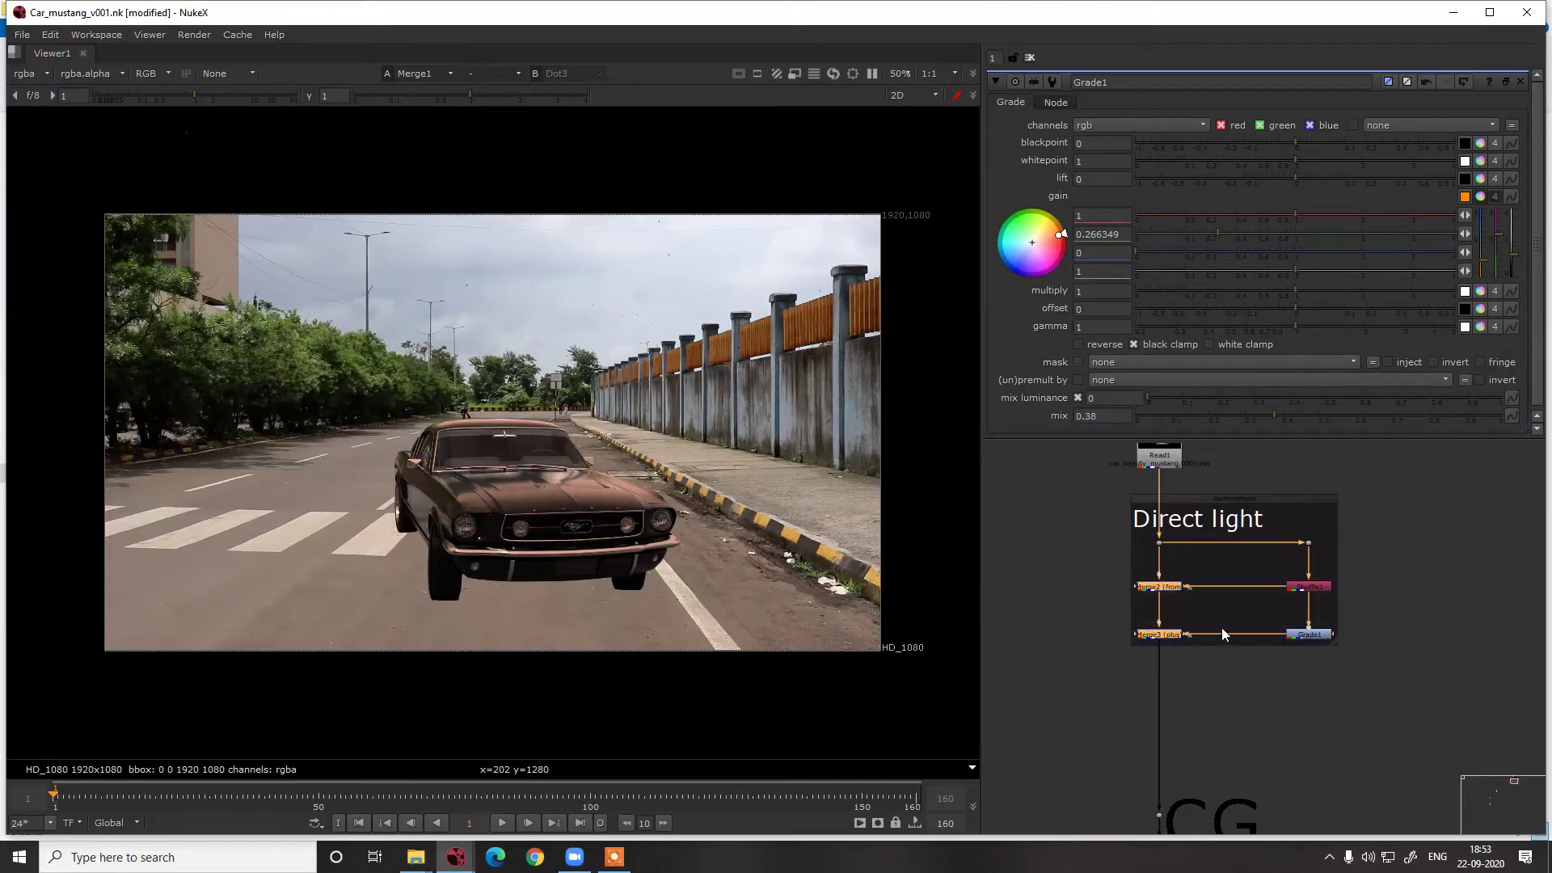
scroll(1235, 623, "down", 5)
scroll(1253, 607, "up", 5)
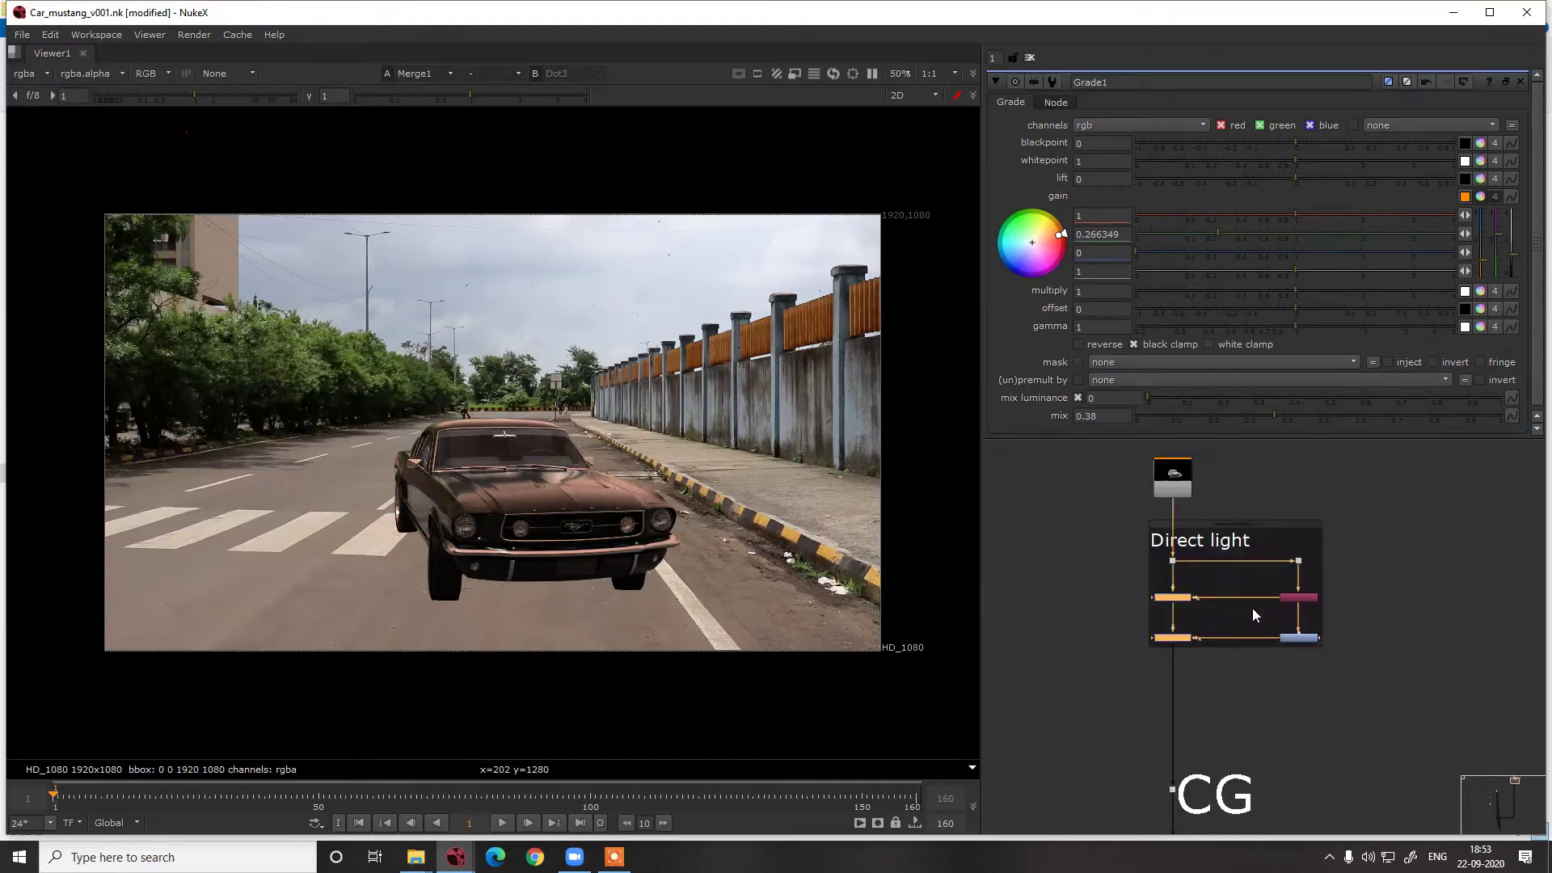
Delete the Direct light backdrop together with all nodes inside it
left_click_drag(1446, 508, 1095, 707)
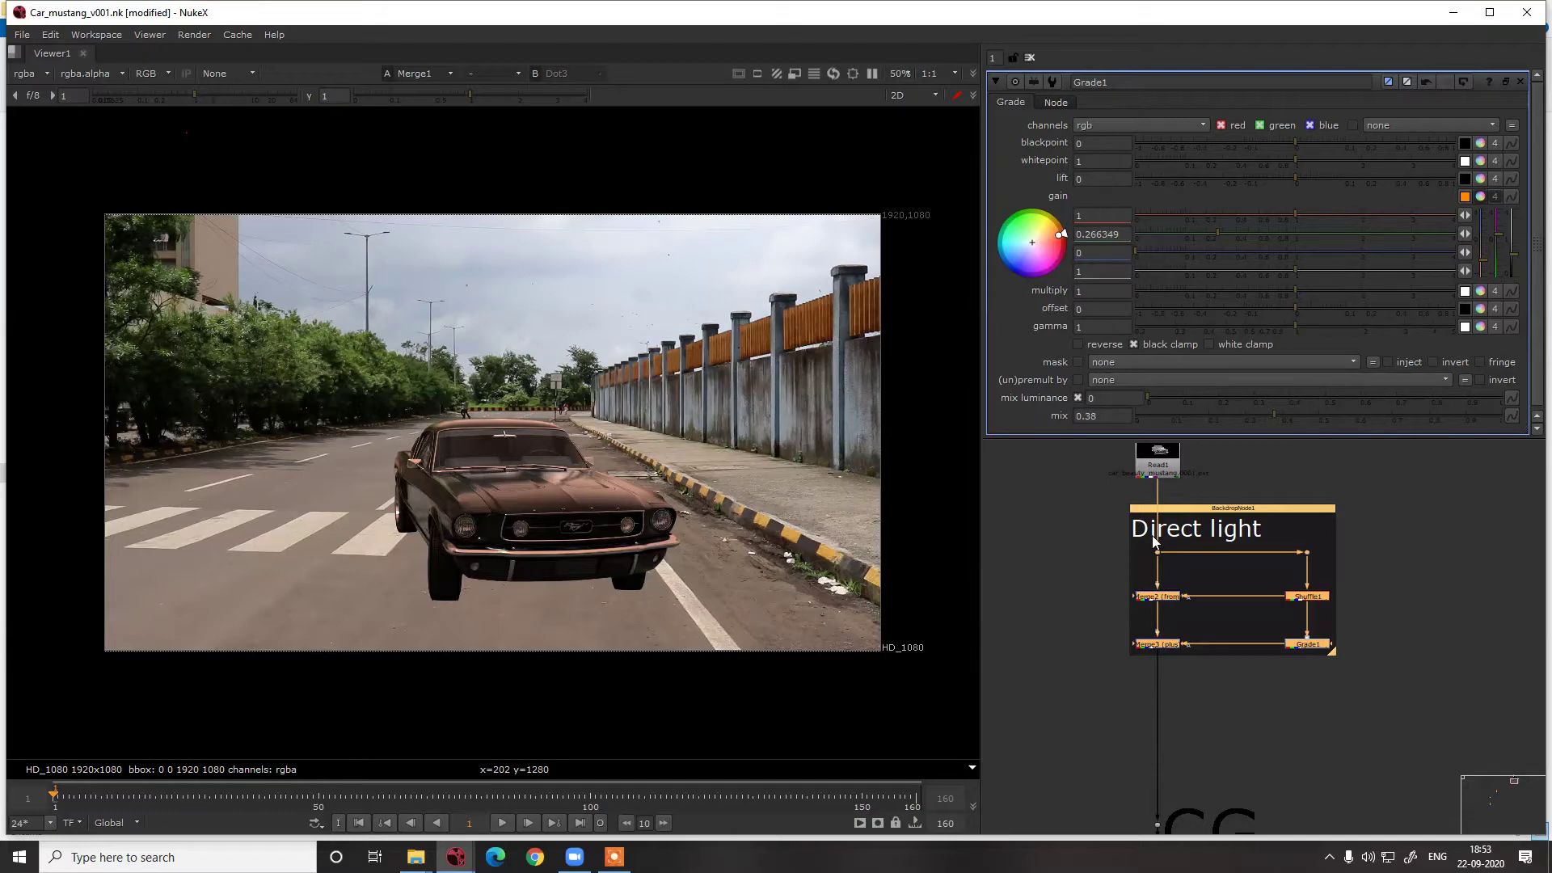
key("Delete")
left_click(1183, 571)
scroll(1187, 569, "down", 4)
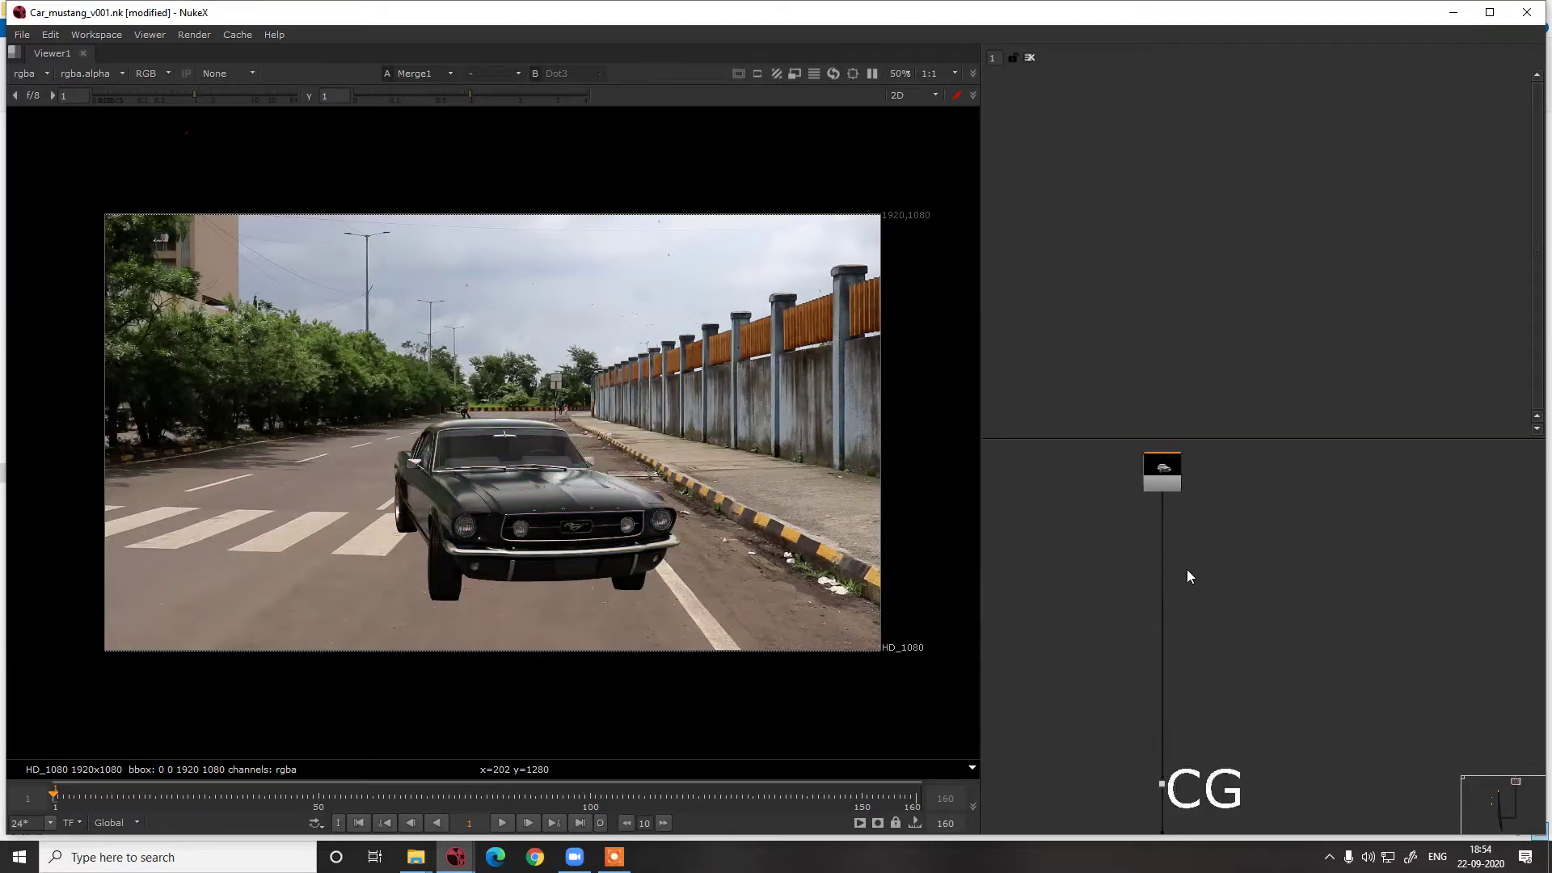
Add a Shuffle node on the pipe below the CG dot and set its input layer to diffuse
middle_click_drag(1185, 571, 1160, 466)
scroll(1190, 634, "up", 3)
key("Tab")
type("shuffle")
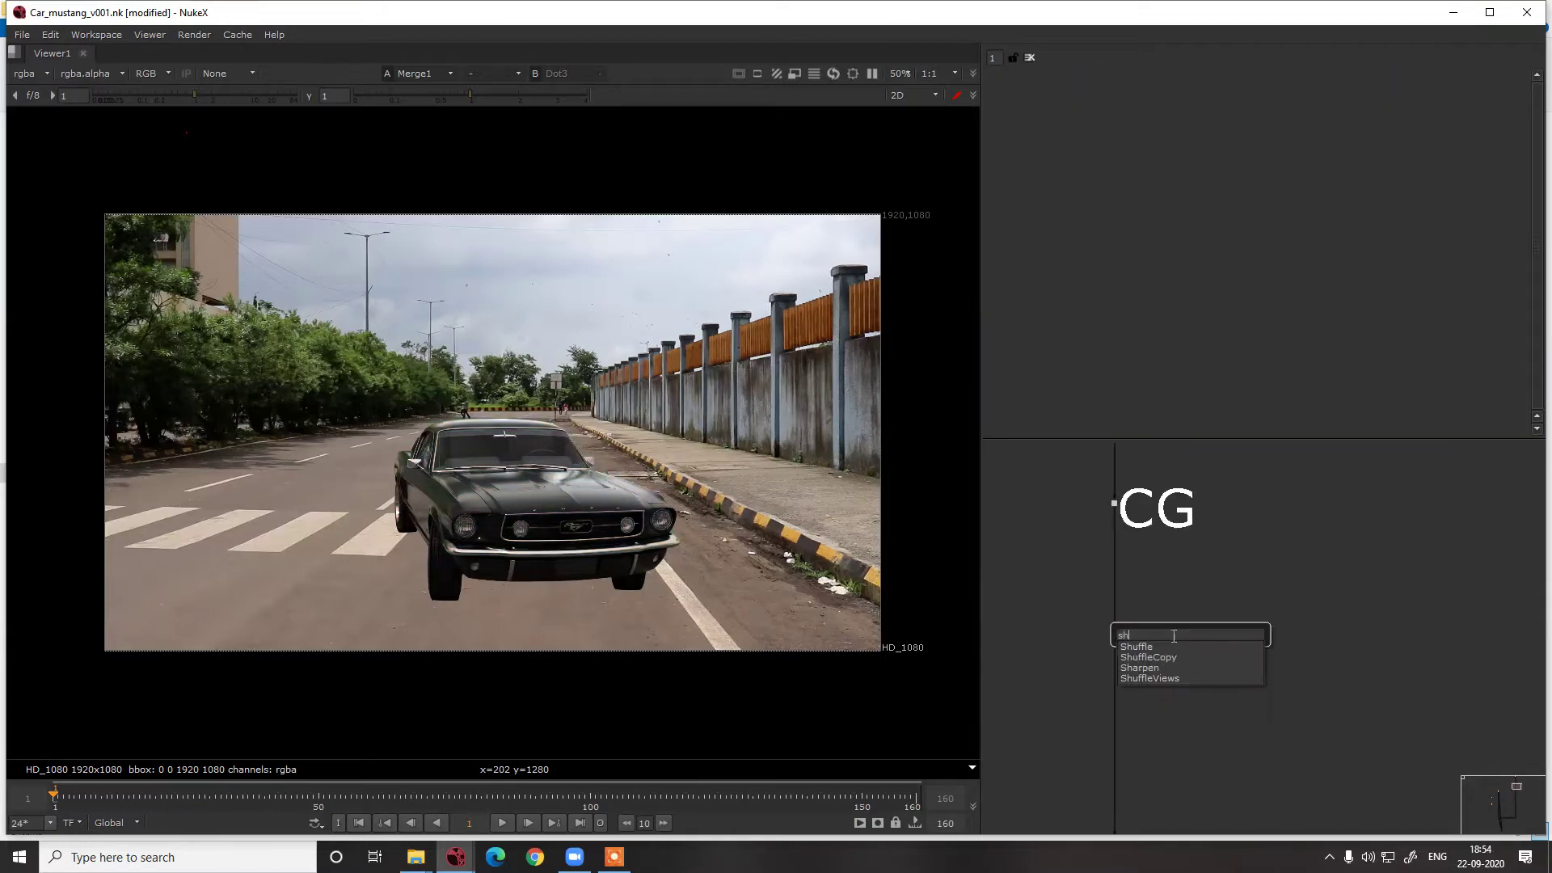
key("Return")
left_click_drag(1188, 649, 1120, 663)
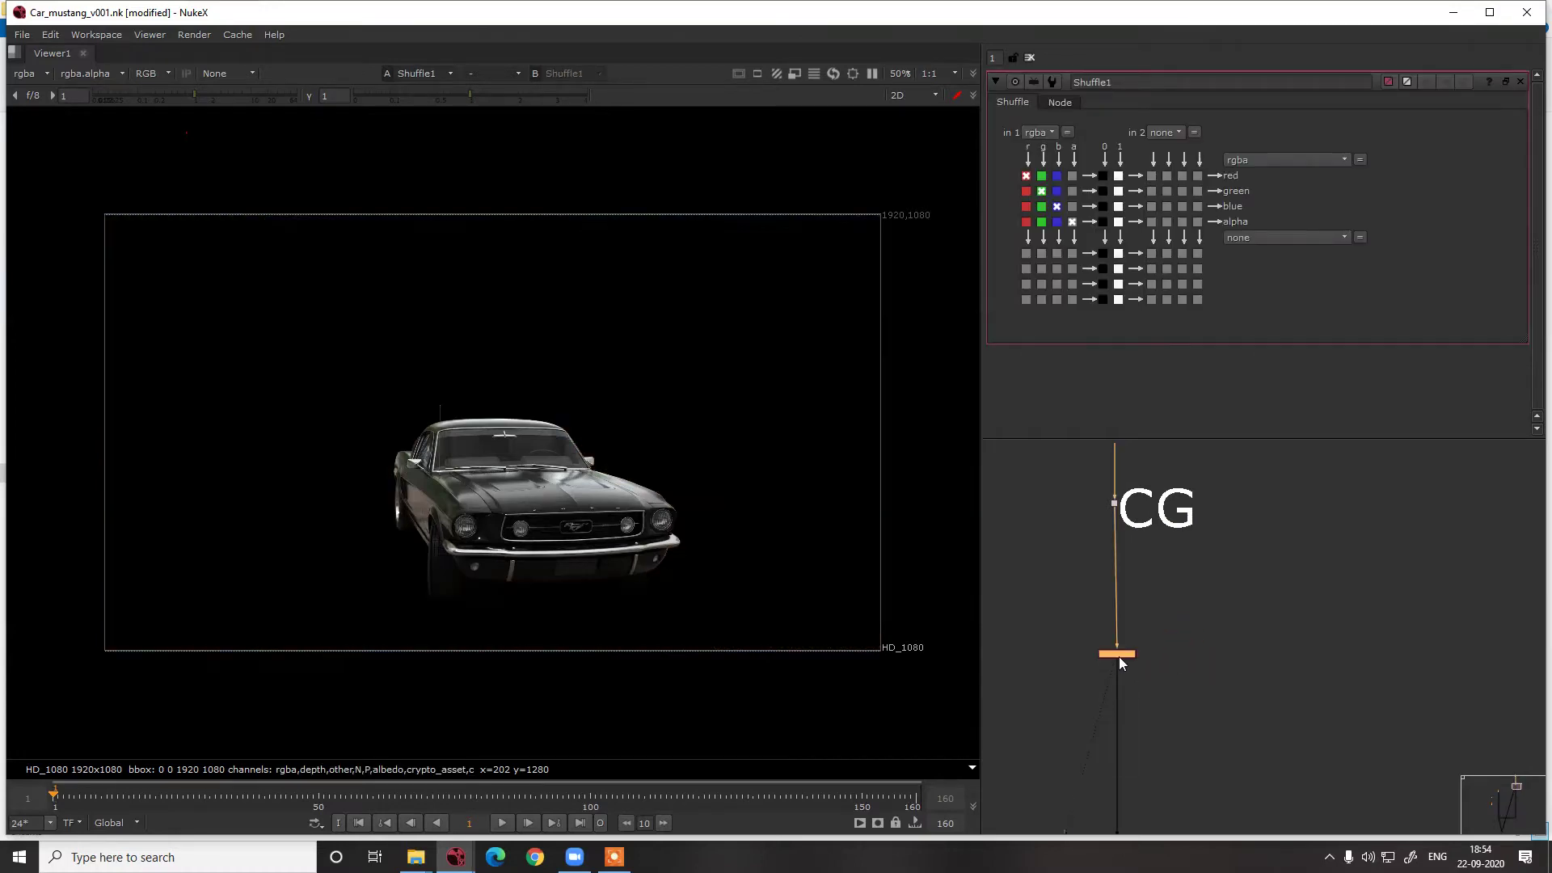
left_click(1049, 133)
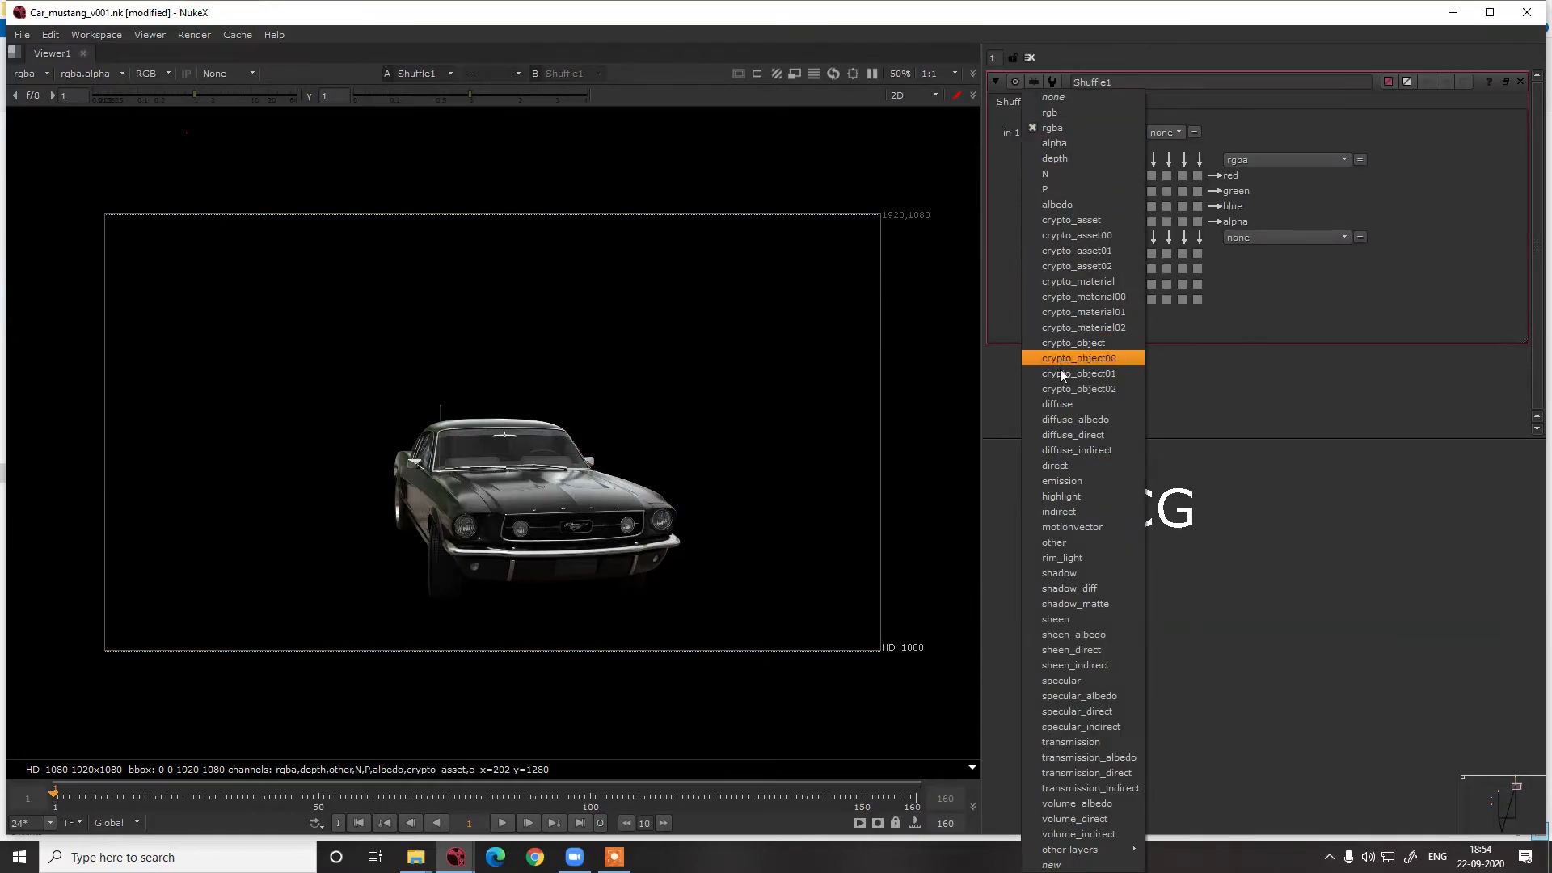
left_click(1066, 398)
scroll(1154, 667, "up", 3)
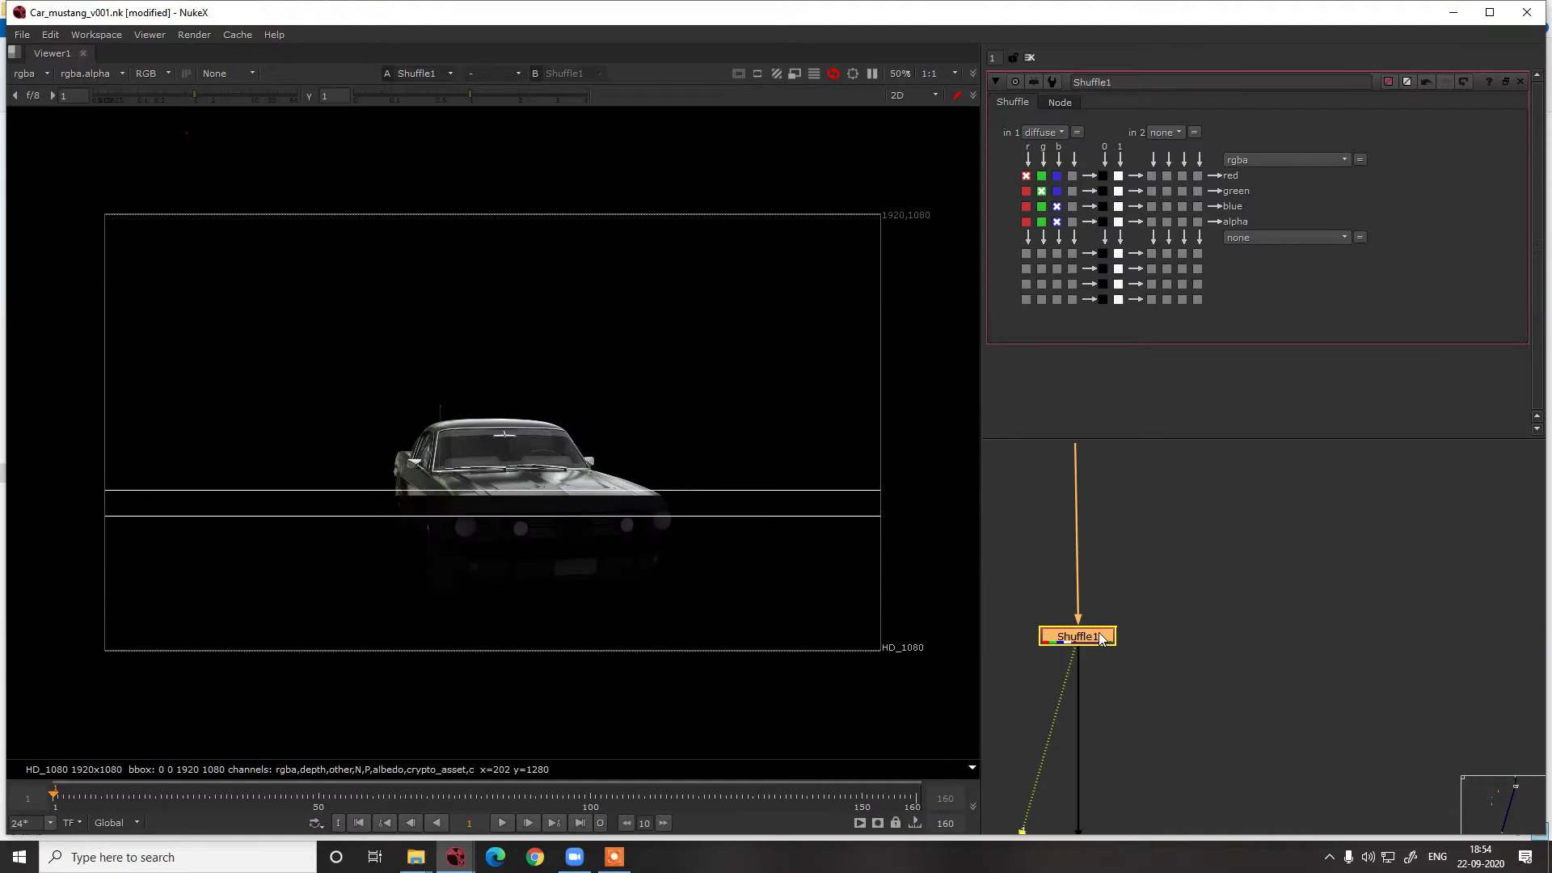
Rename the new Shuffle node as Diffuse
scroll(1106, 627, "down", 4)
double_click(1150, 79)
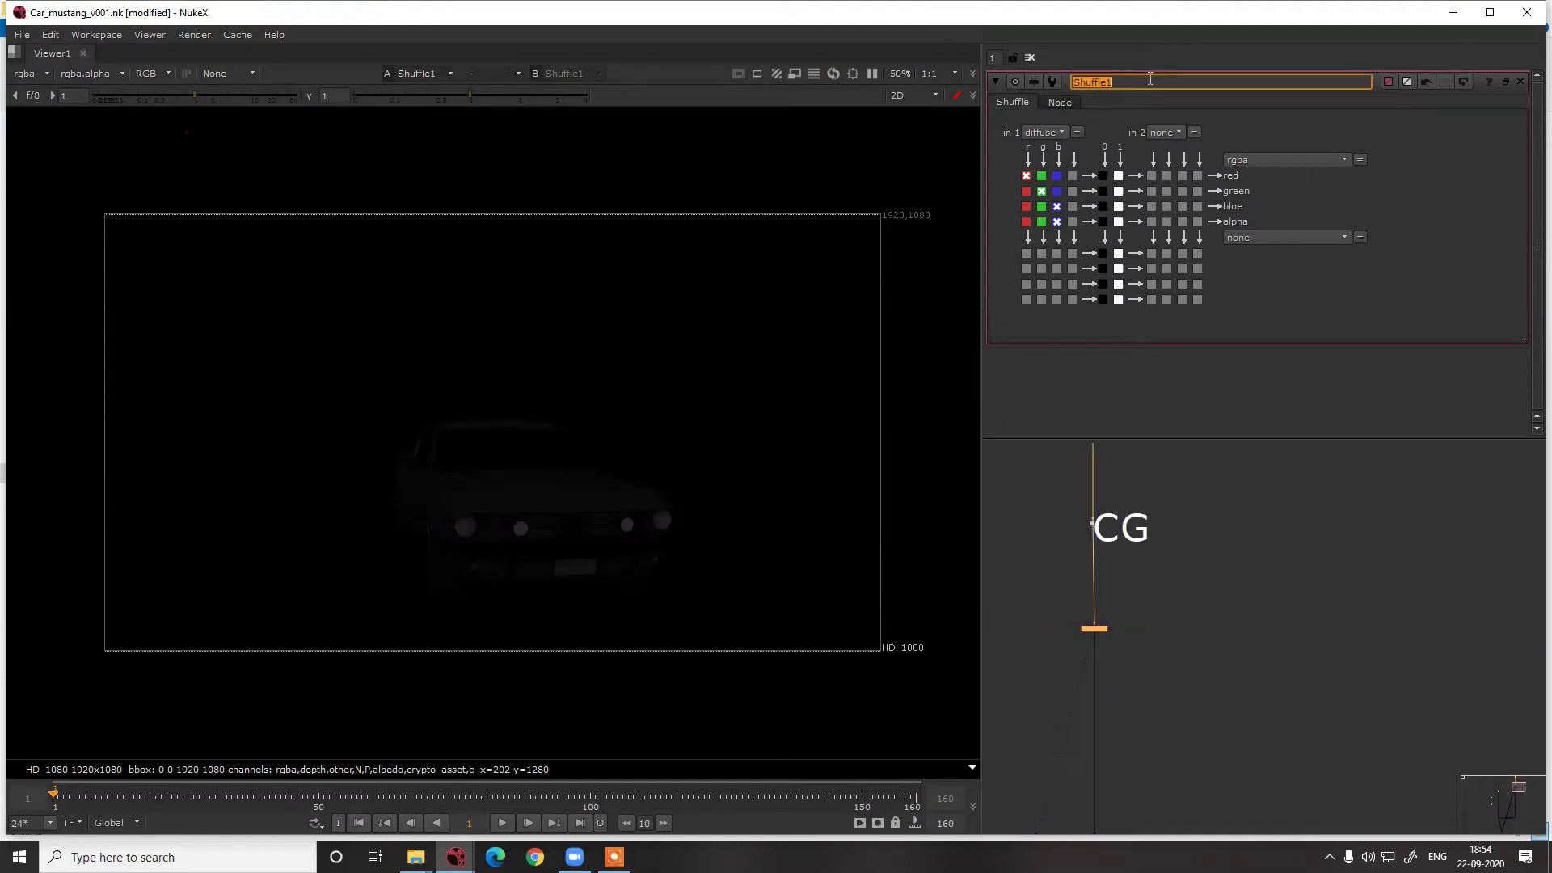
type("Do")
key("BackSpace")
type("iffuse")
scroll(1080, 604, "up", 5)
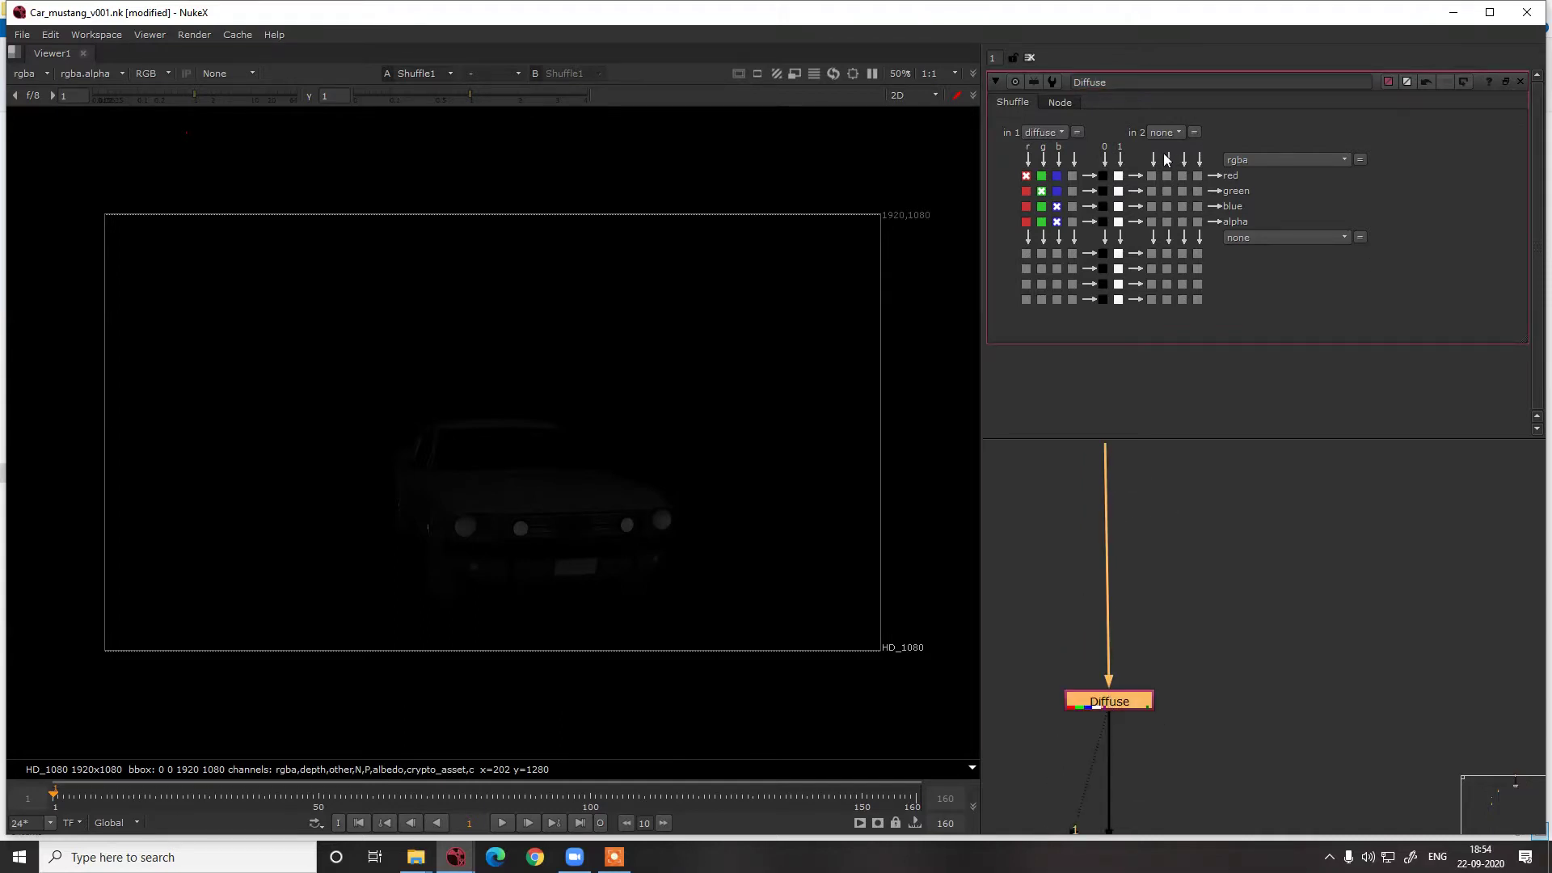
Set the Diffuse node's label font size to 41
left_click(1058, 103)
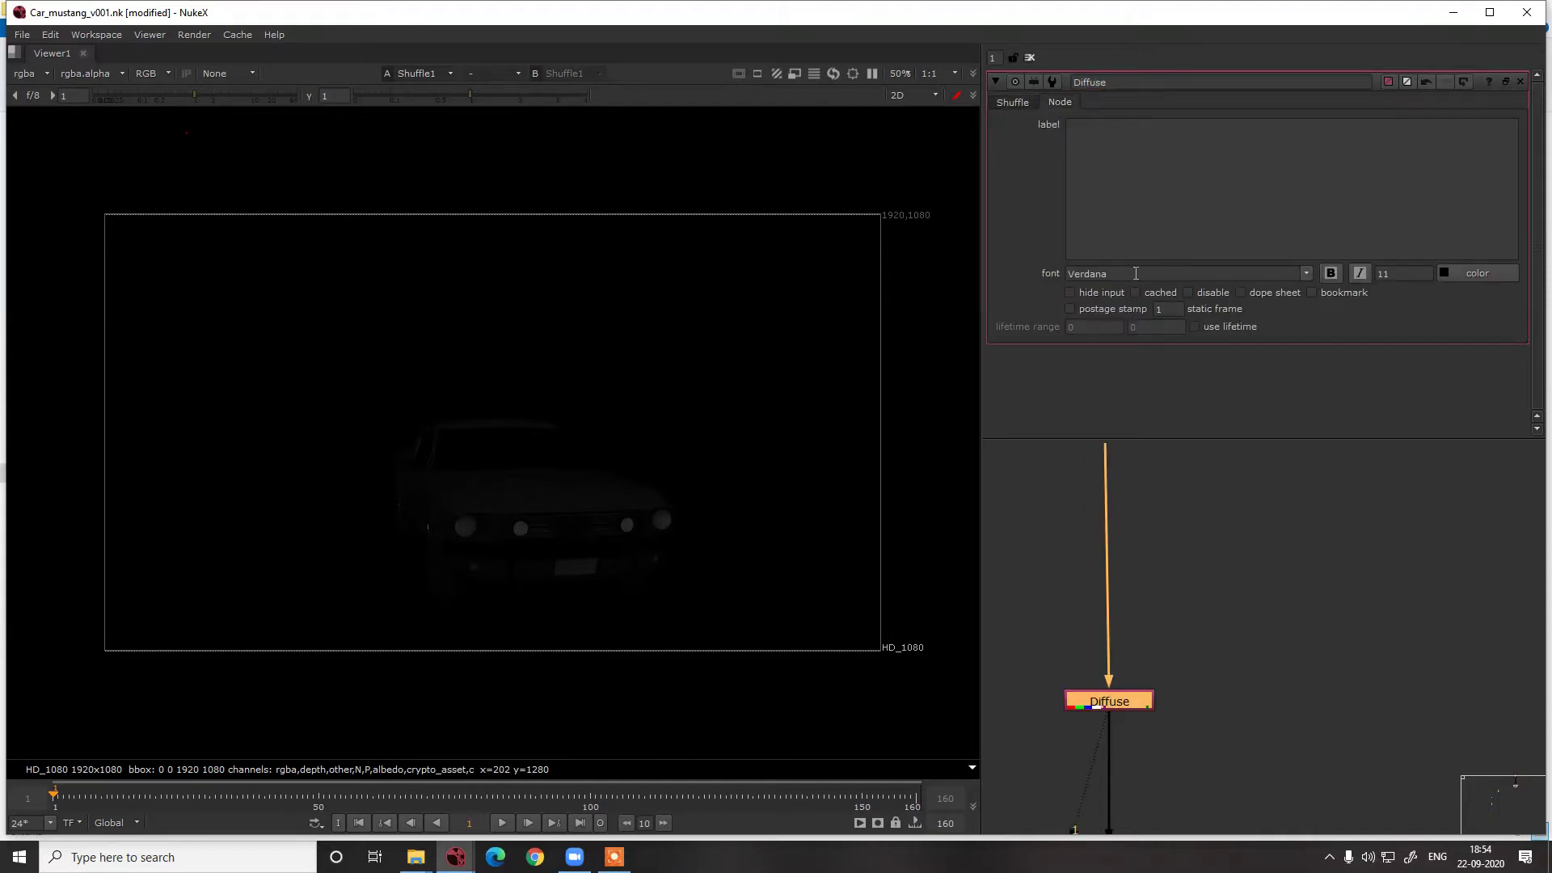
left_click(1378, 274)
key("Up")
key("Up")
key("Up")
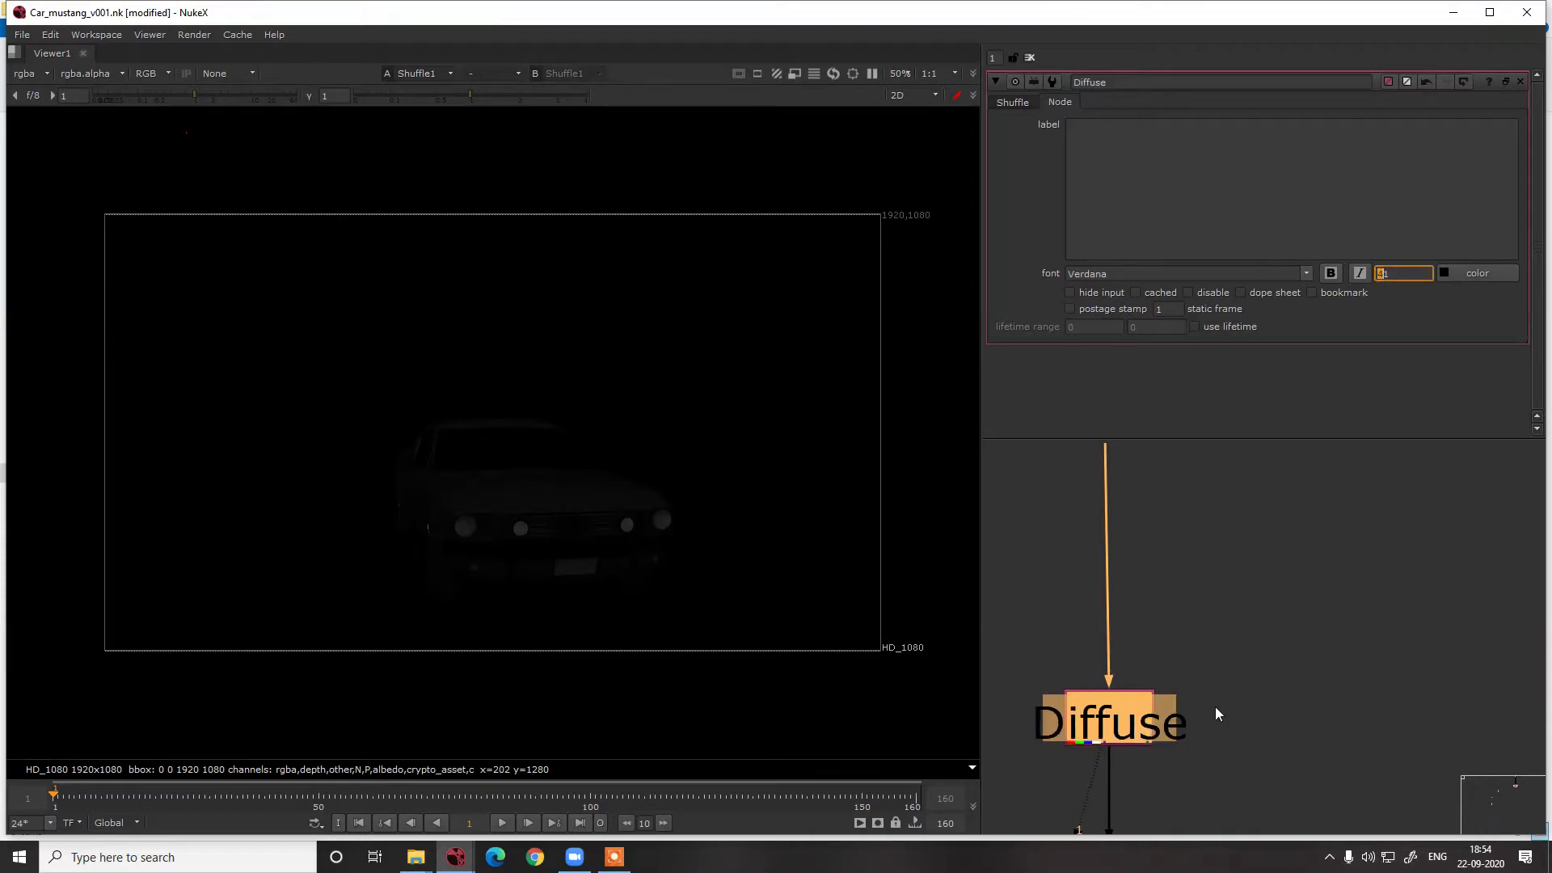
scroll(1215, 711, "down", 5)
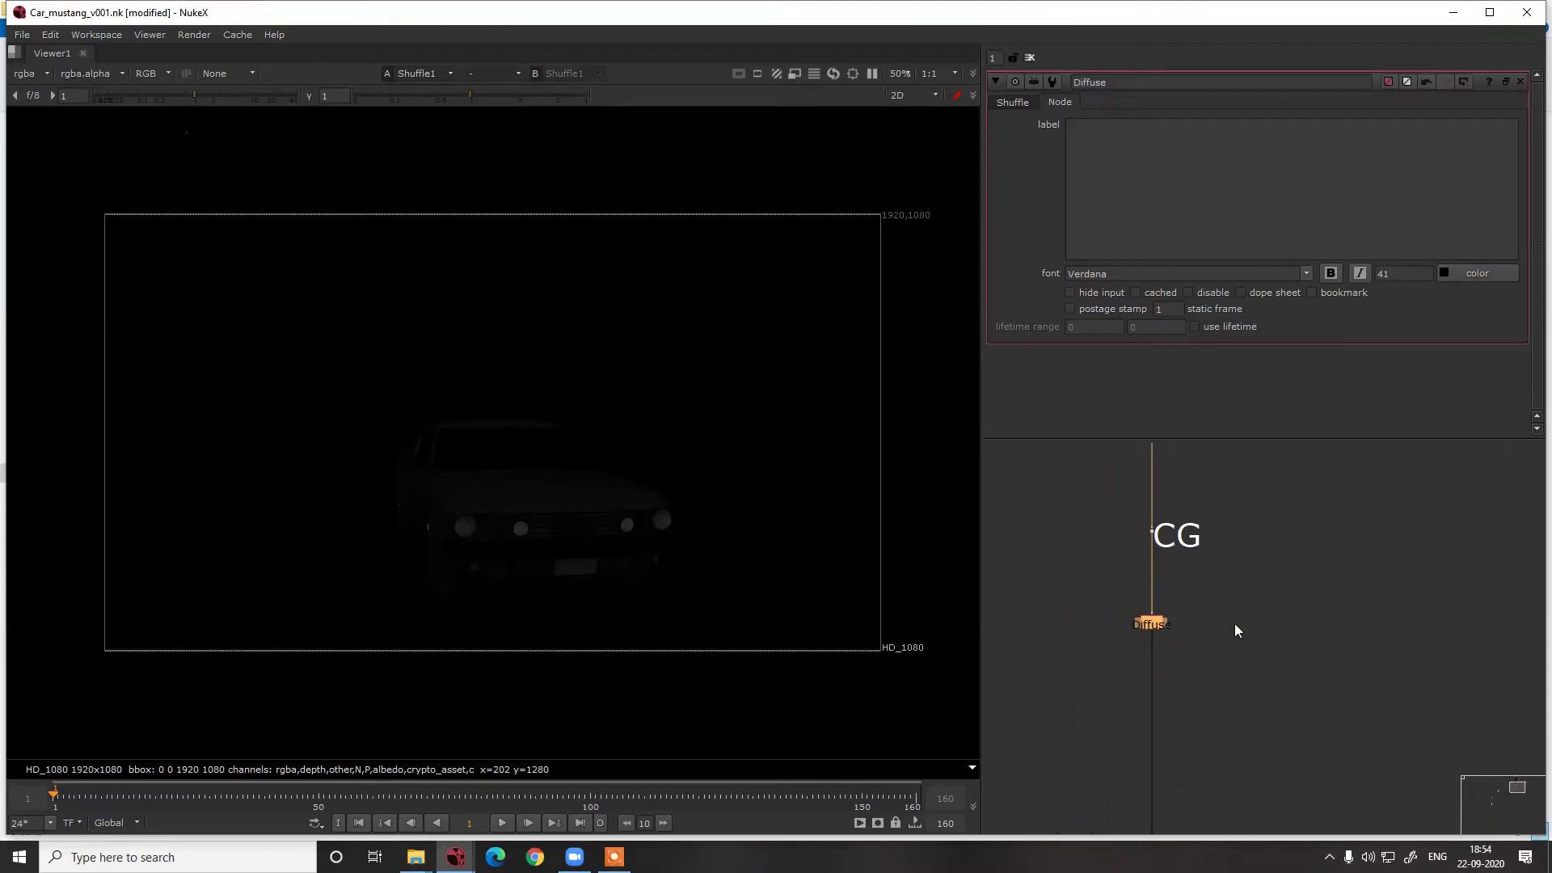
Add a second, unconnected Shuffle node beside the Diffuse node and move it clear of the main pipe
scroll(1212, 621, "up", 2)
left_click(1206, 615)
key("Tab")
type("sh")
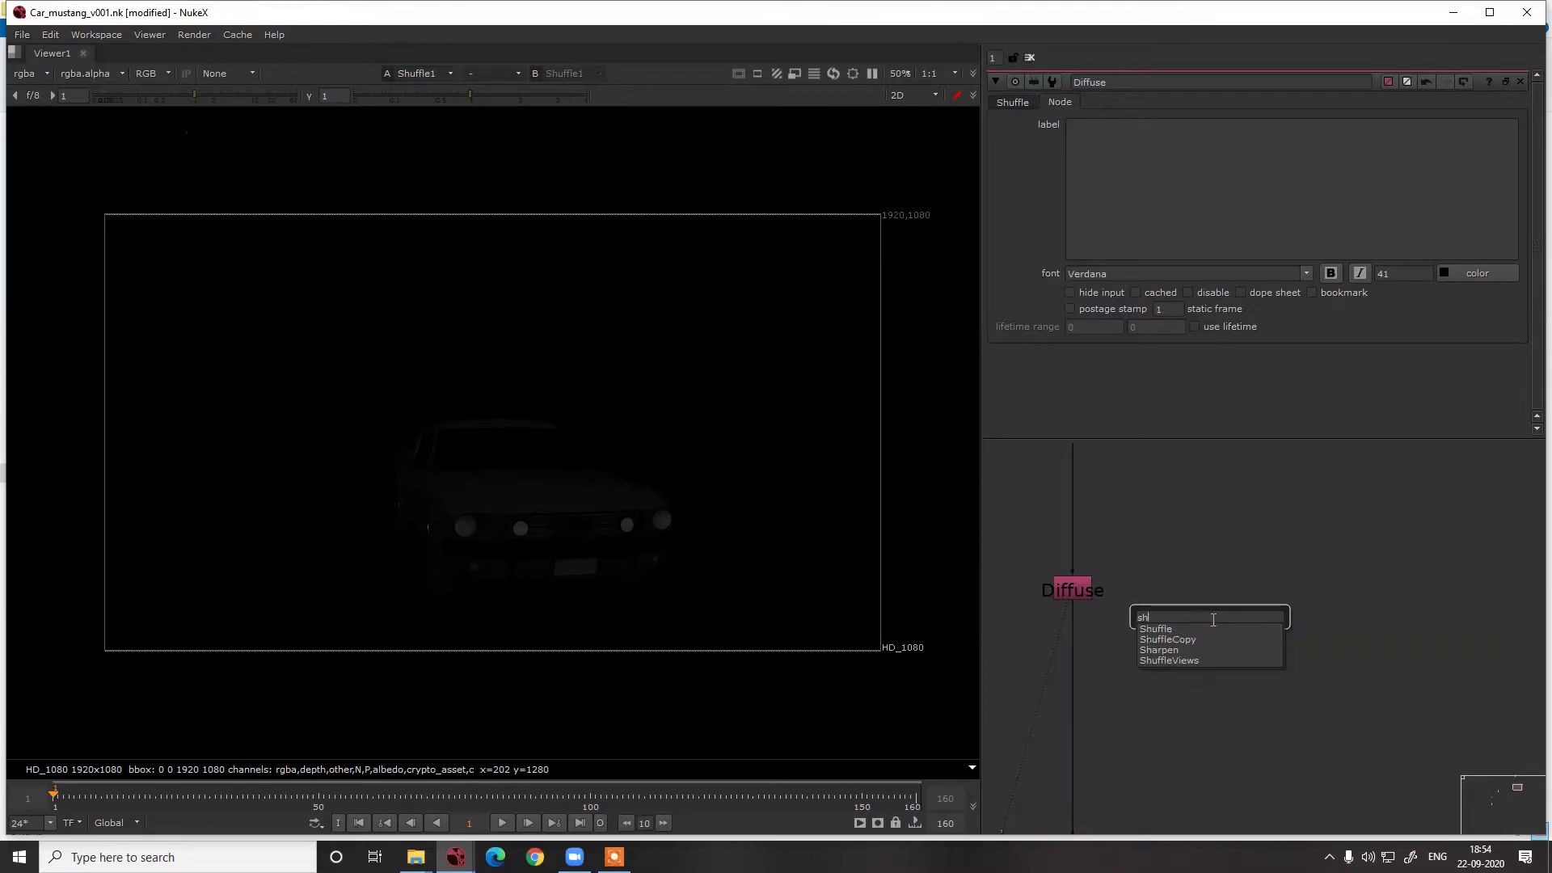
key("Return")
left_click_drag(1213, 615, 1286, 637)
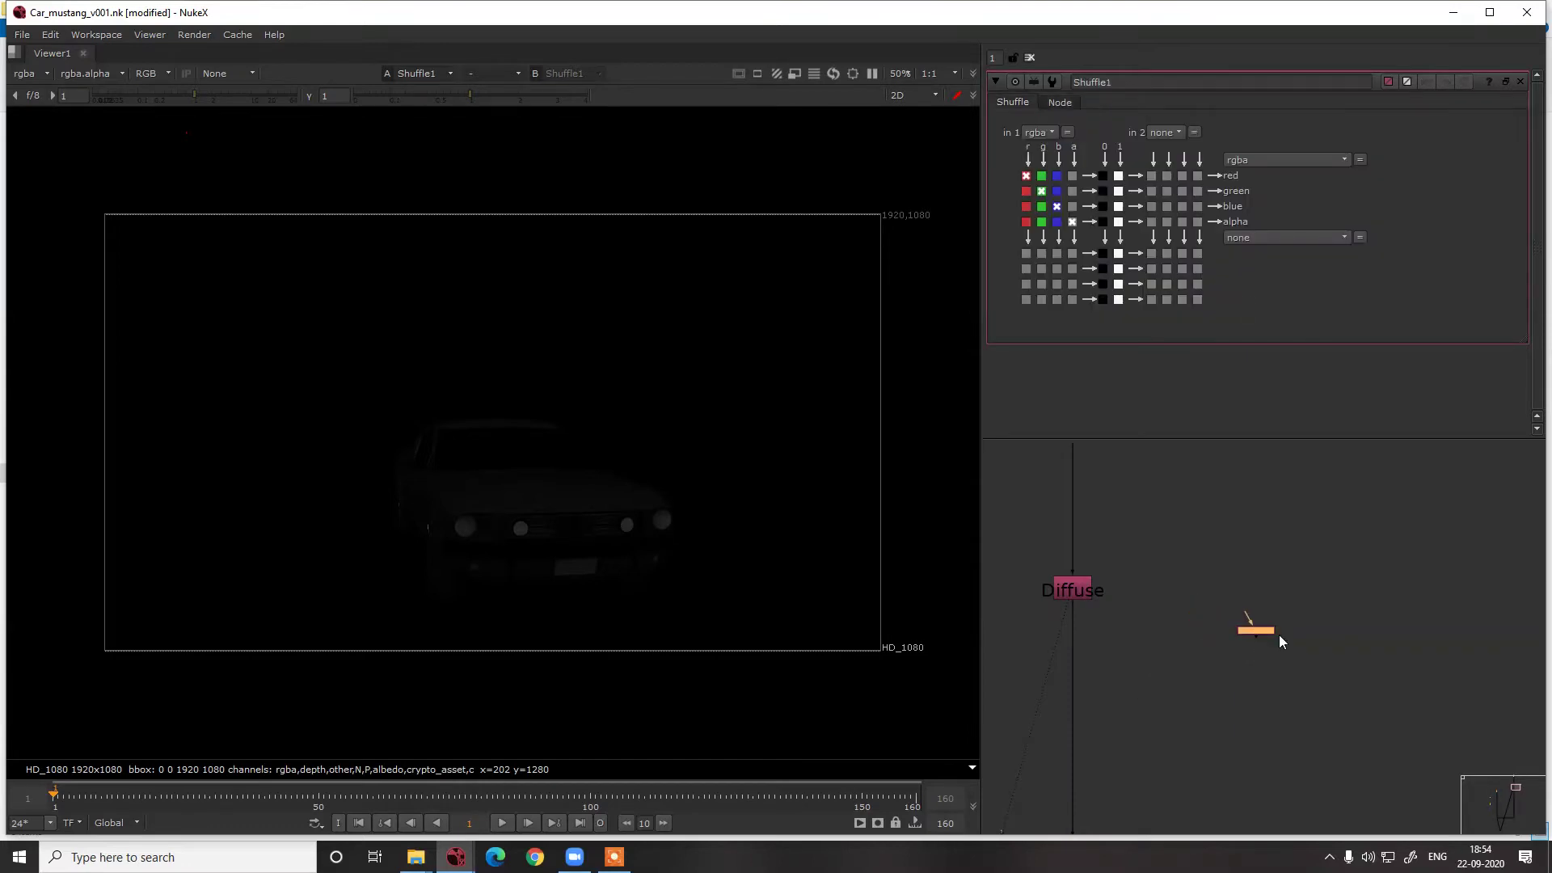
Insert a Dot on the pipe above Diffuse and connect the second Shuffle's input to it
left_click(1129, 572)
left_click(1075, 519, "ctrl")
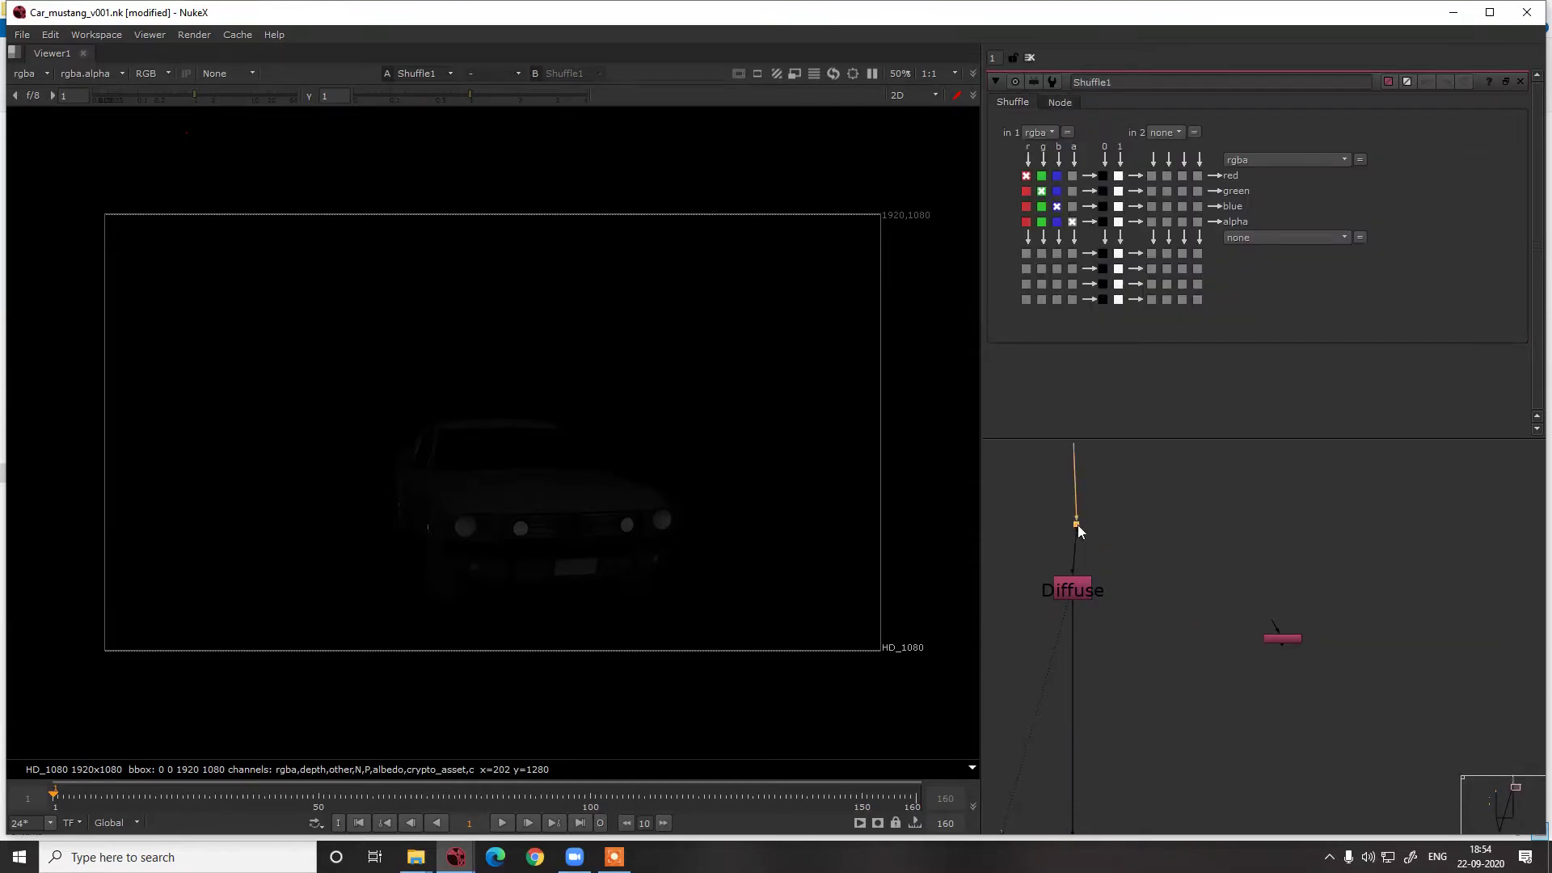
key("1")
left_click_drag(1290, 623, 1073, 517)
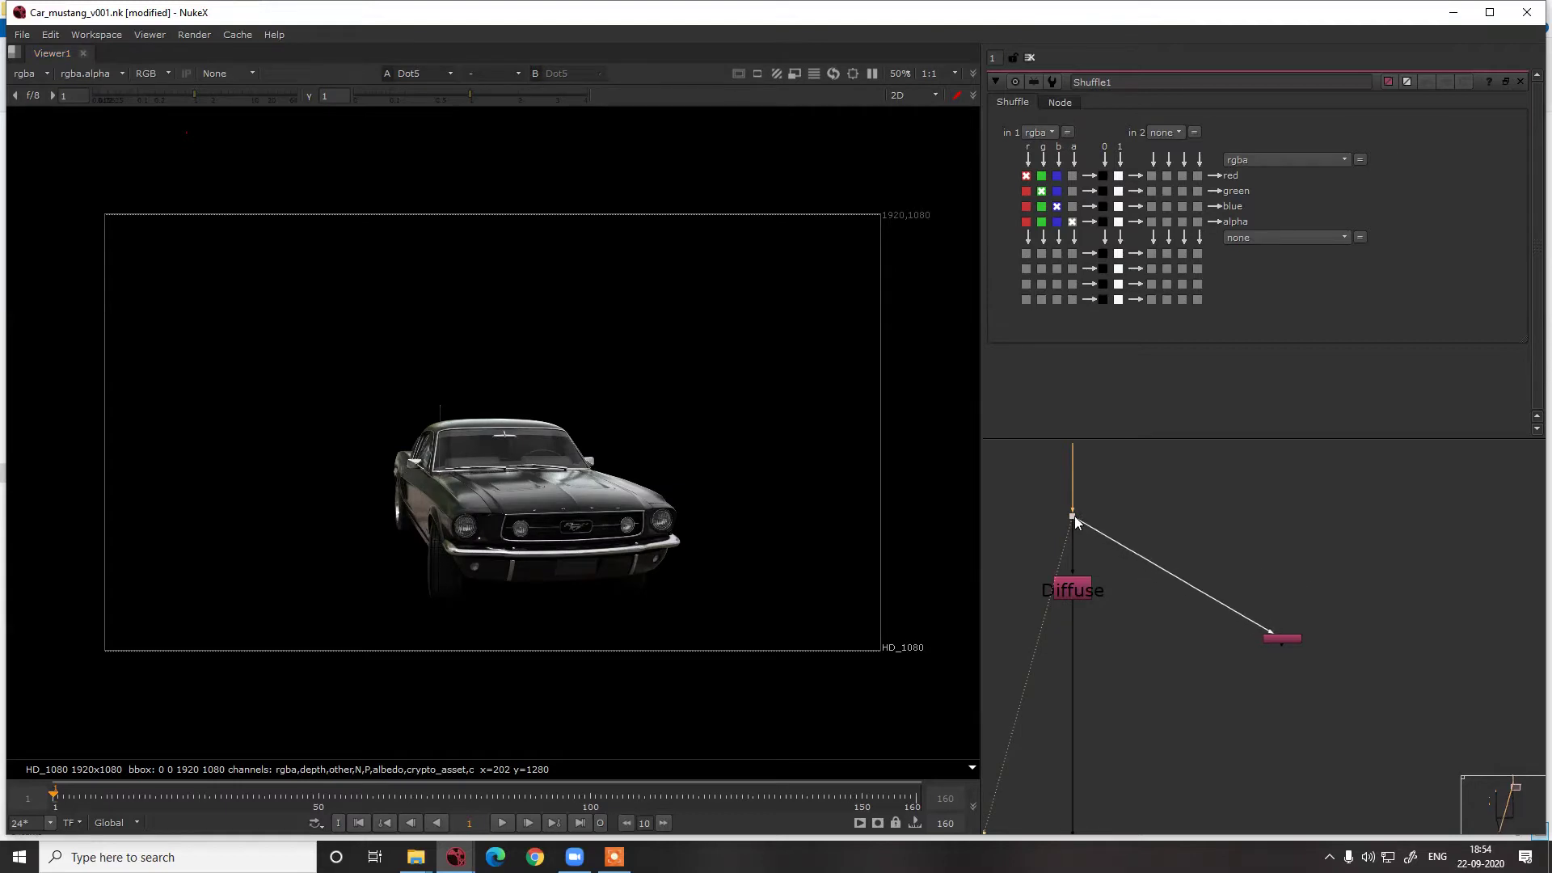
View the second Shuffle and set its input layer to direct
left_click(1283, 640)
key("1")
left_click(1039, 131)
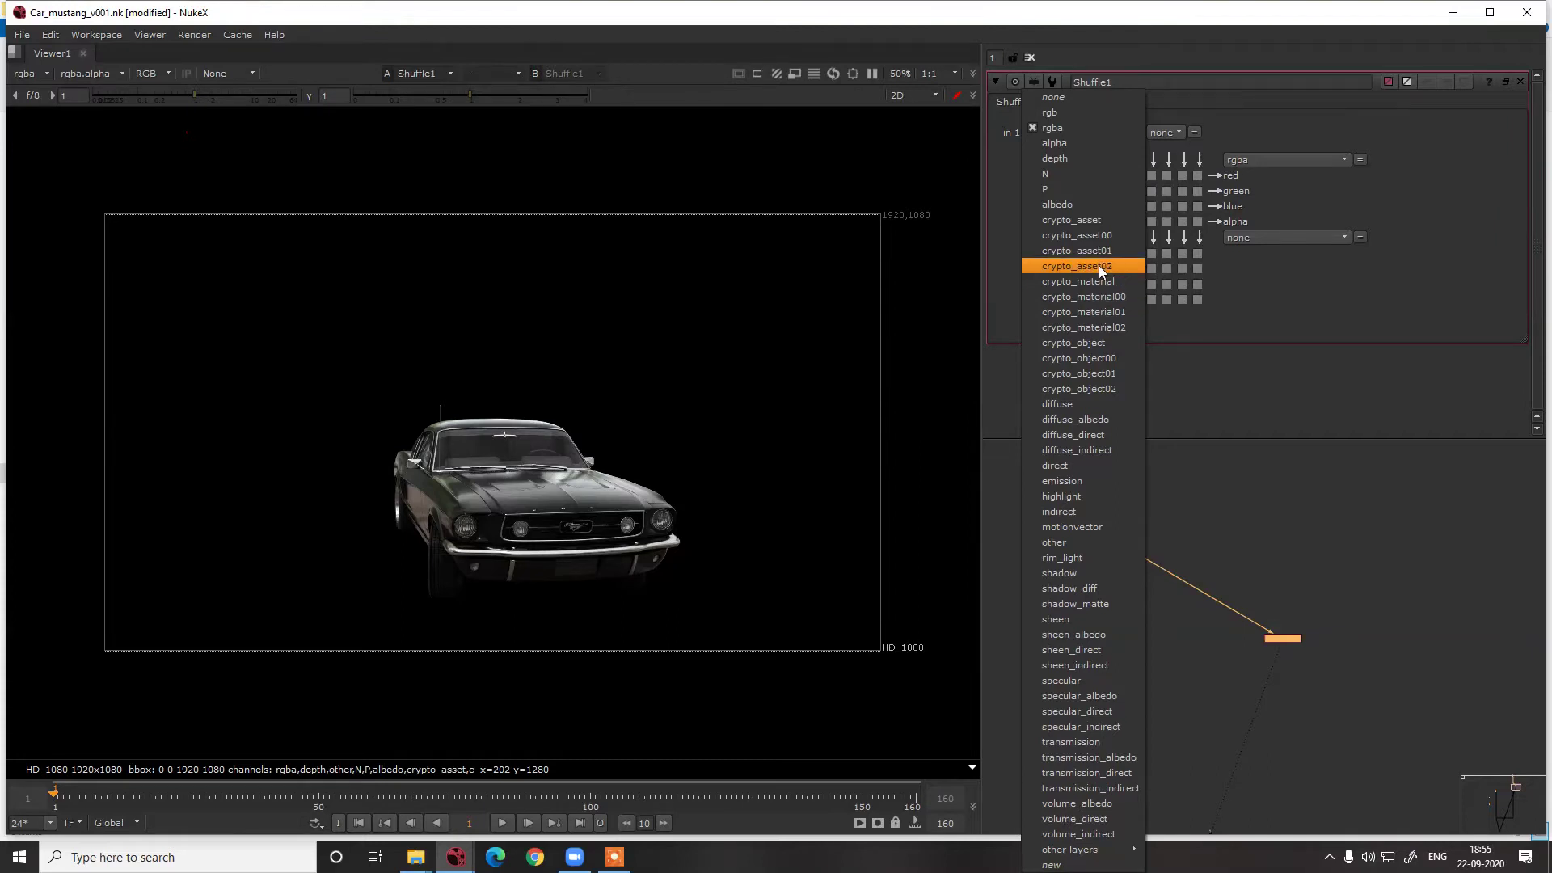
left_click(1061, 313)
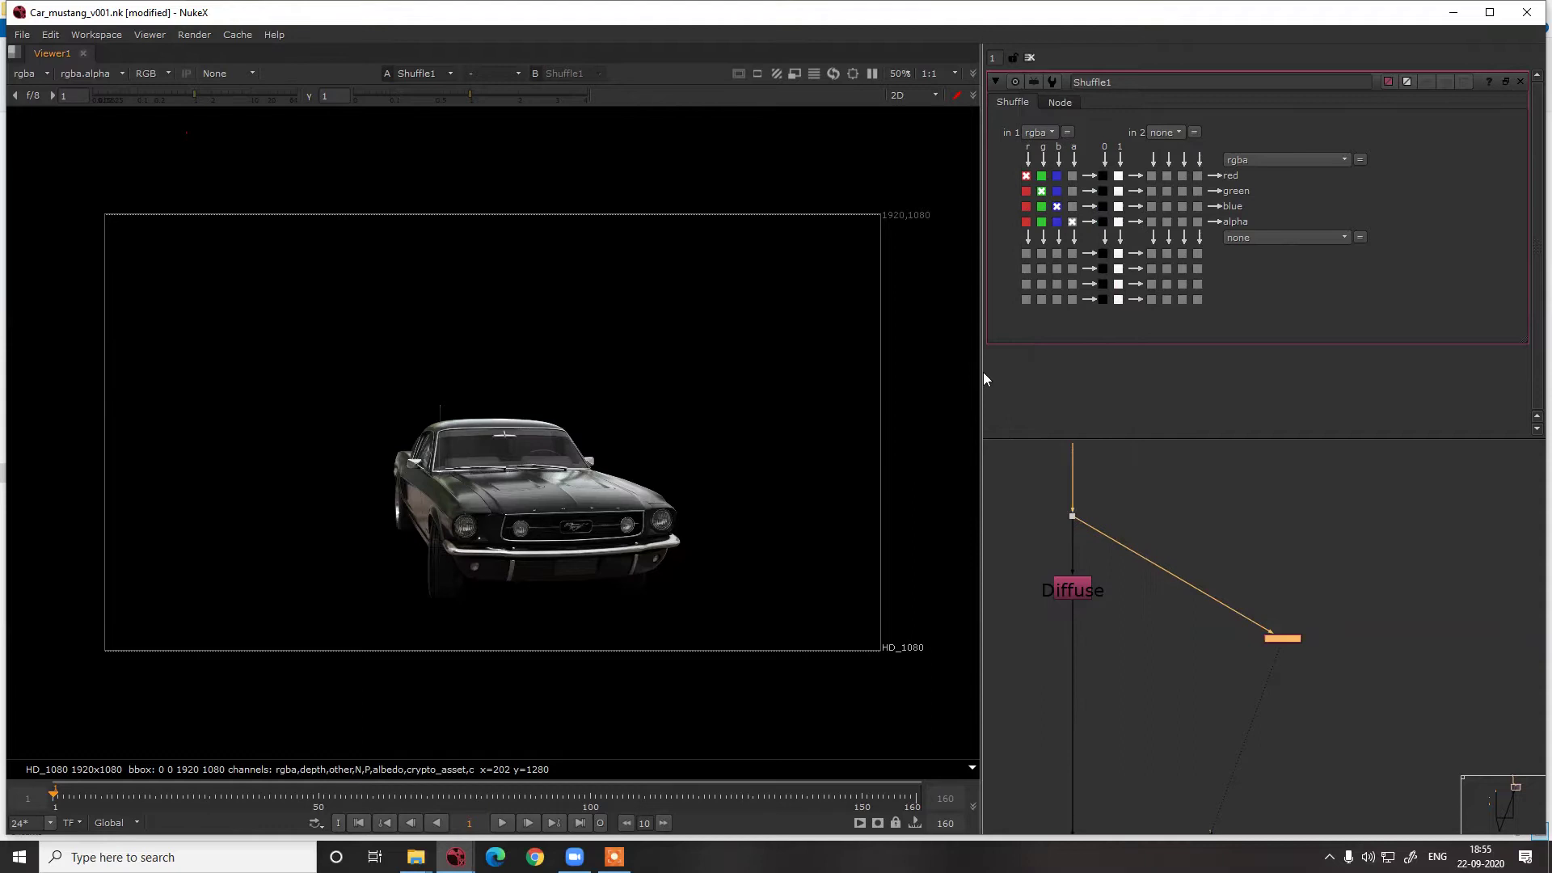
left_click(1041, 170)
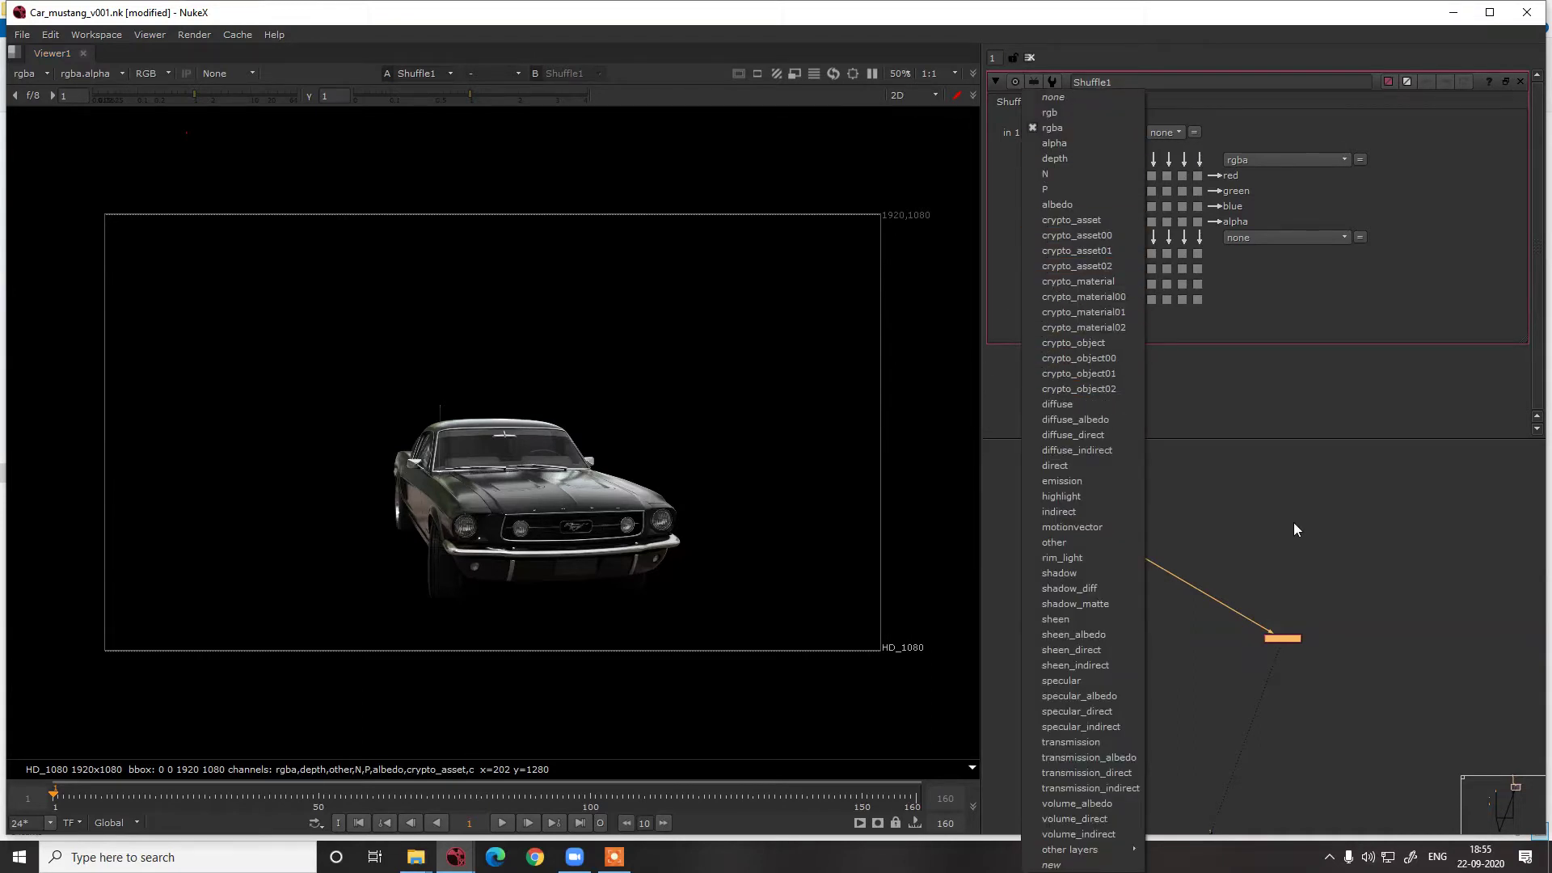
left_click(1090, 467)
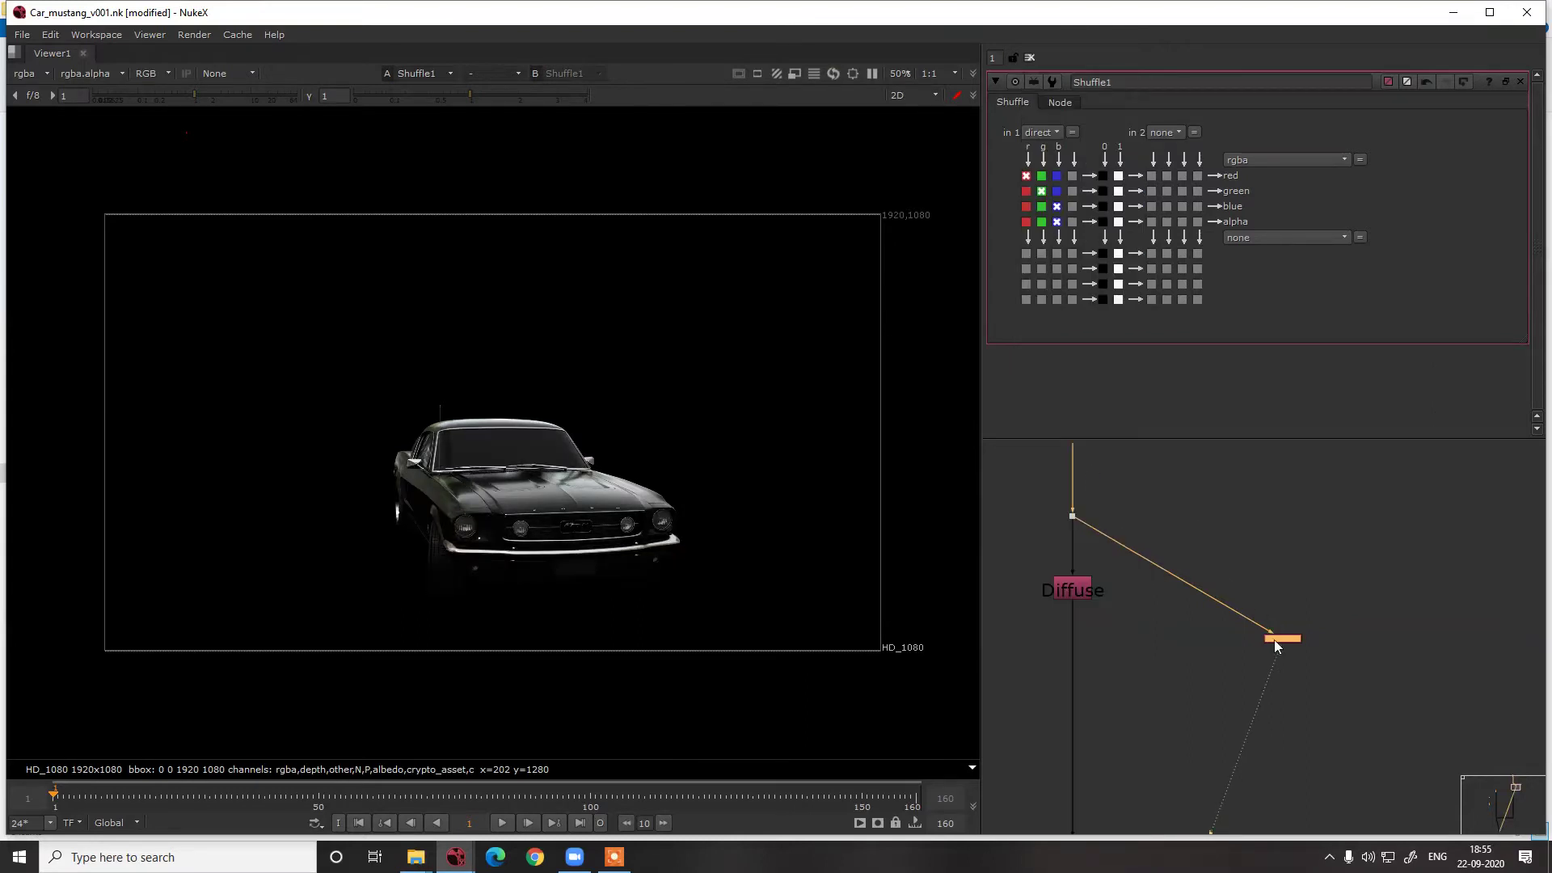
left_click(1041, 132)
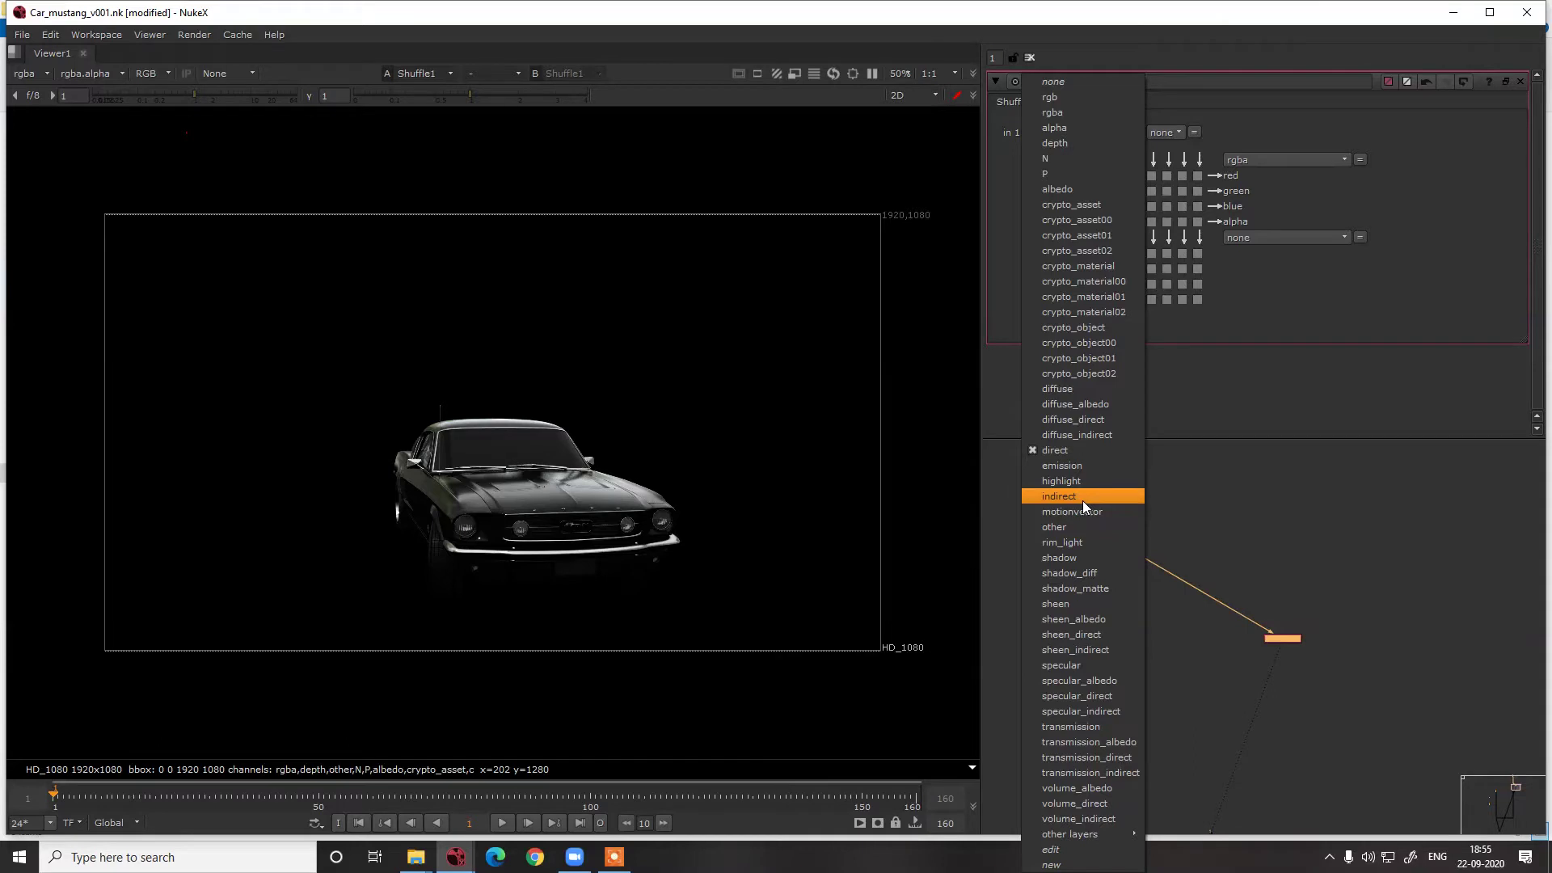
left_click(1432, 549)
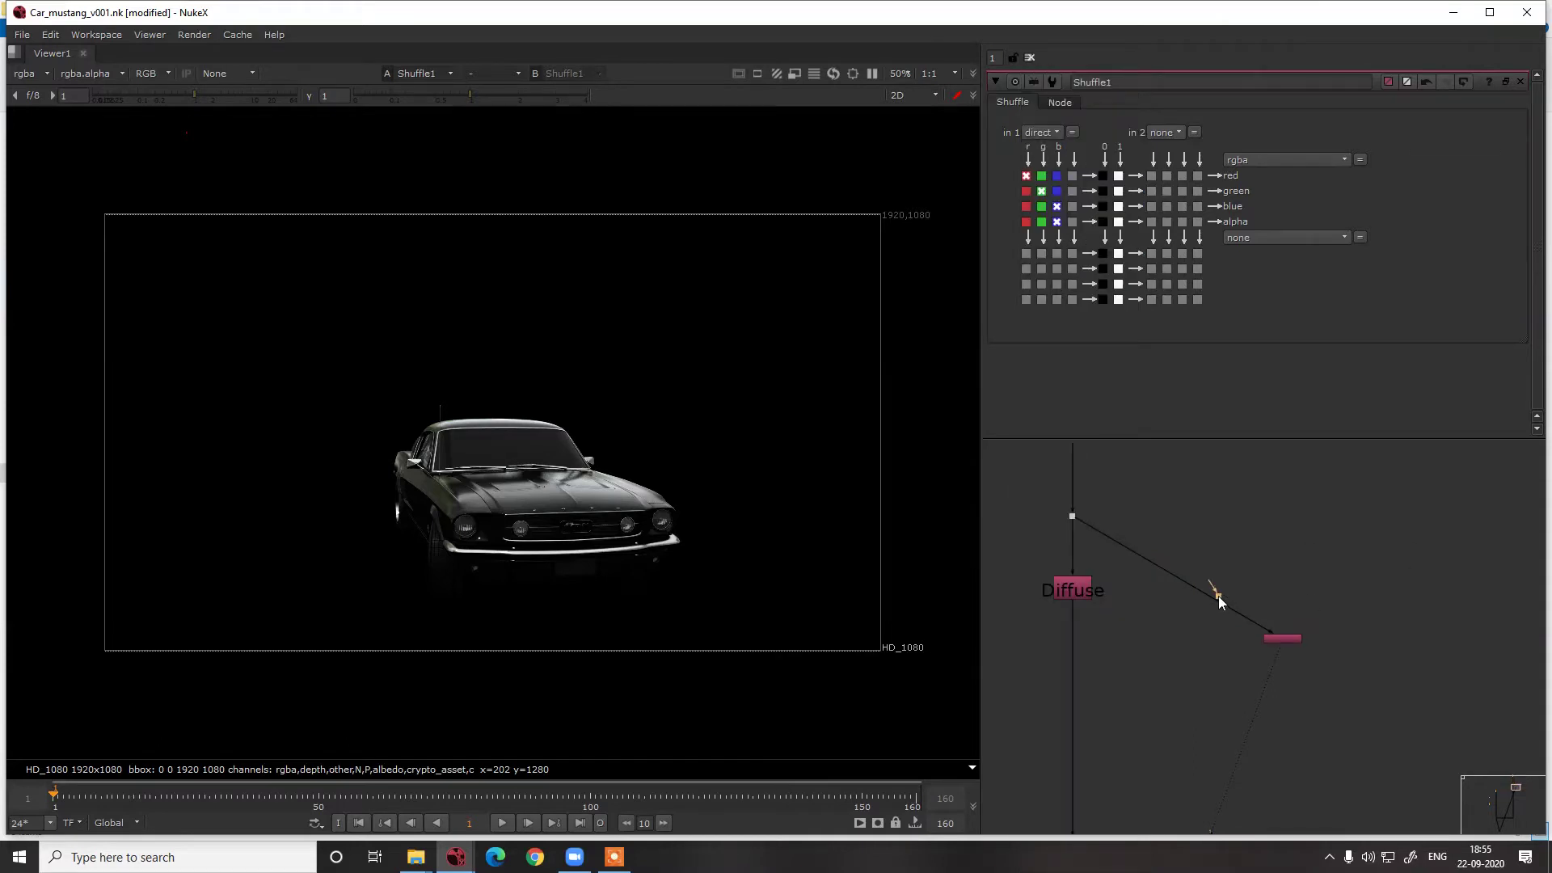
Route the direct Shuffle's input through a corner Dot, lower the Shuffle and insert another Dot on the vertical pipe
left_click_drag(1220, 598, 1279, 517, "ctrl")
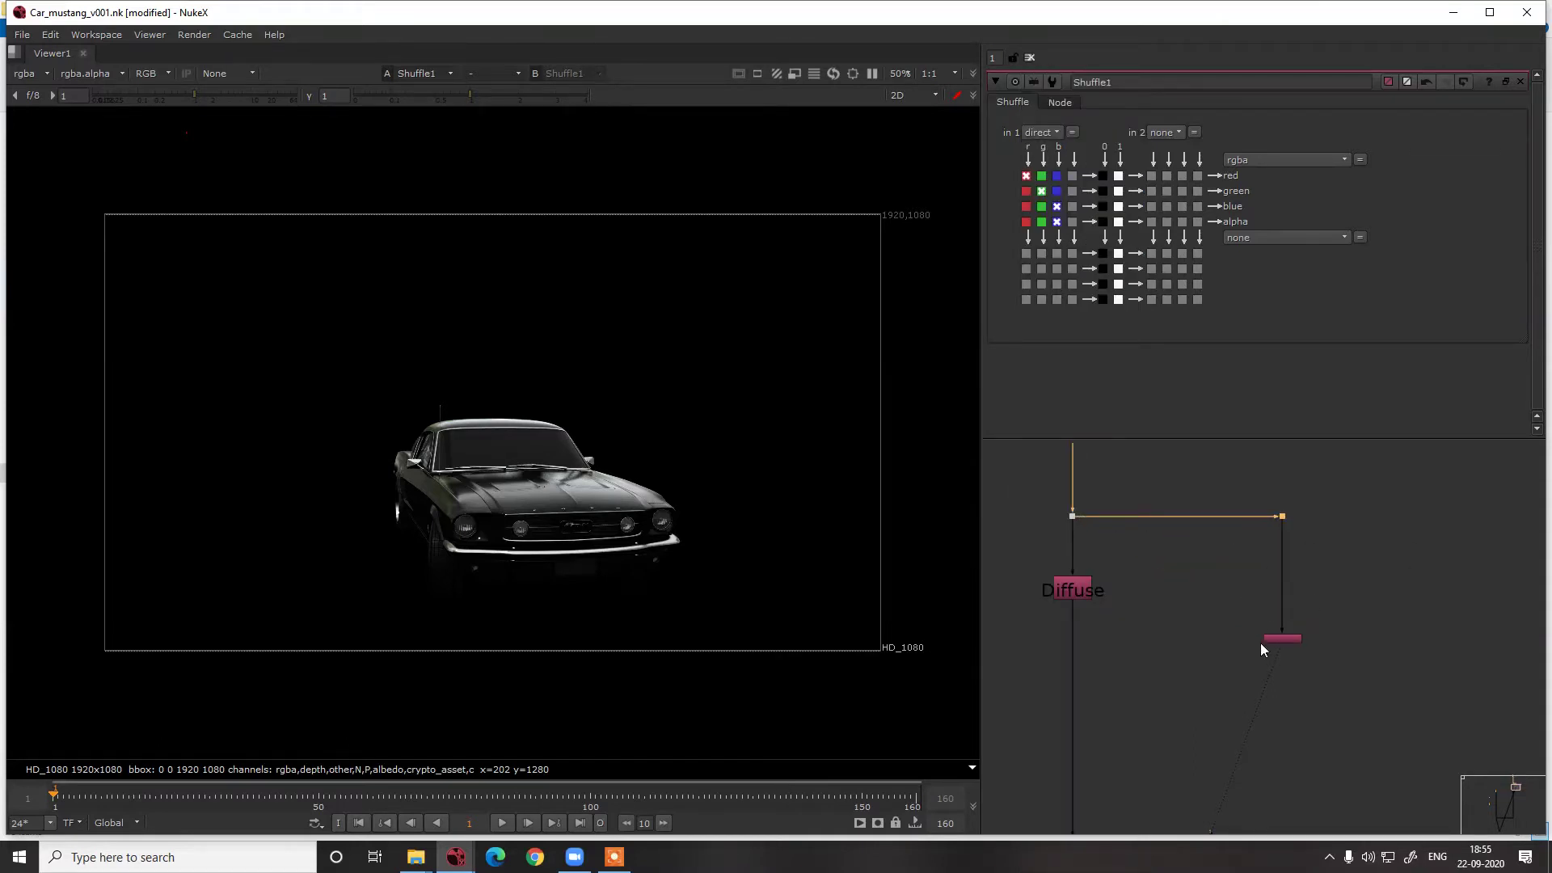
middle_click_drag(1259, 643, 1241, 568)
left_click(1261, 566)
left_click(1211, 601)
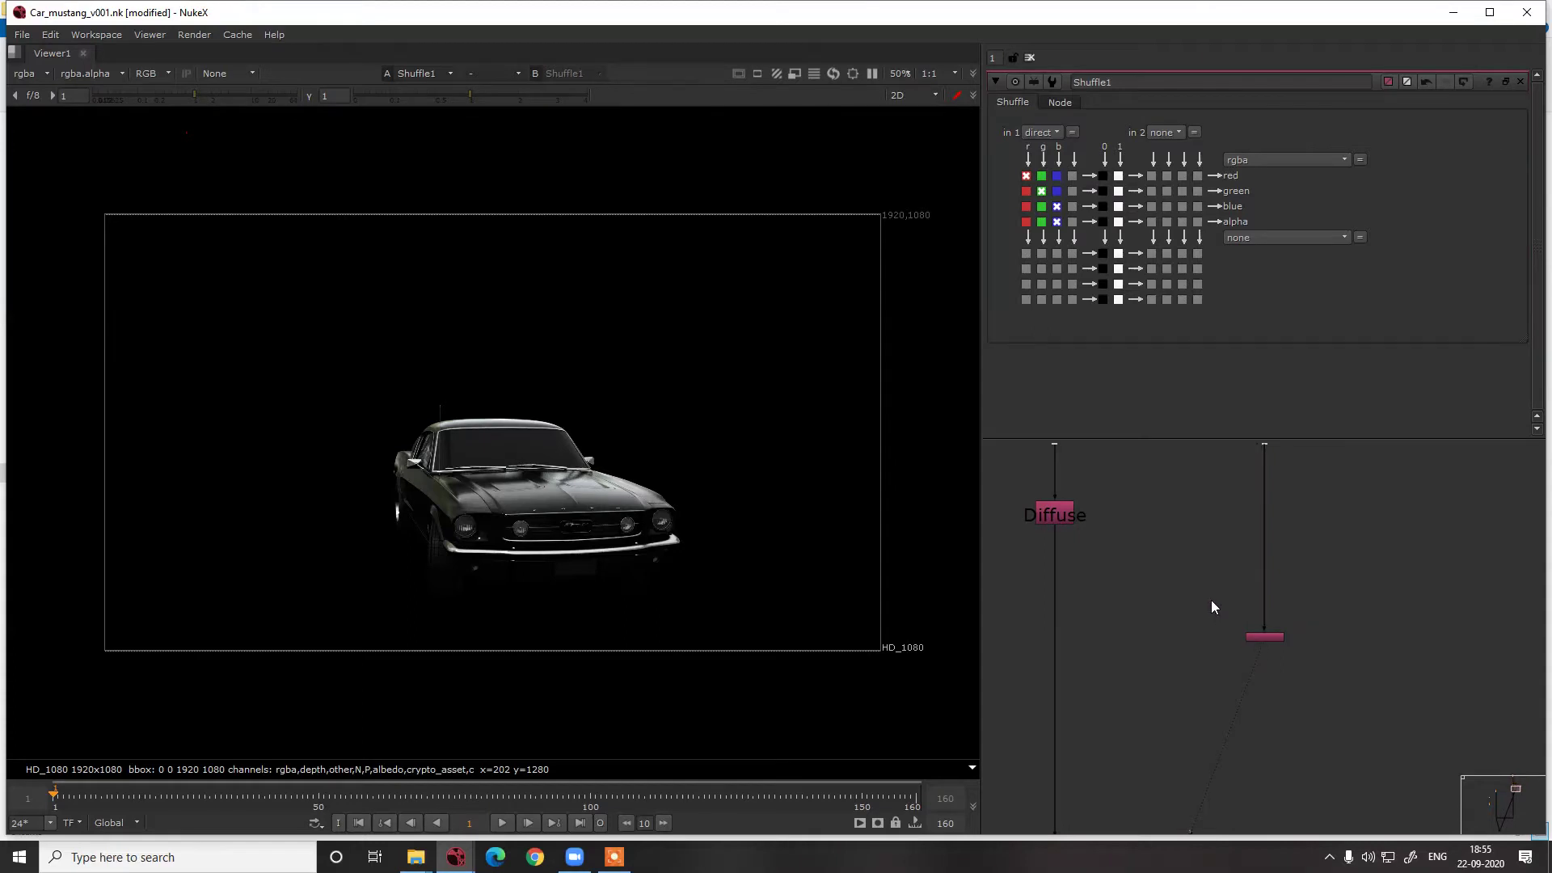
left_click_drag(1260, 536, 1265, 540)
middle_click_drag(1102, 601, 1154, 566)
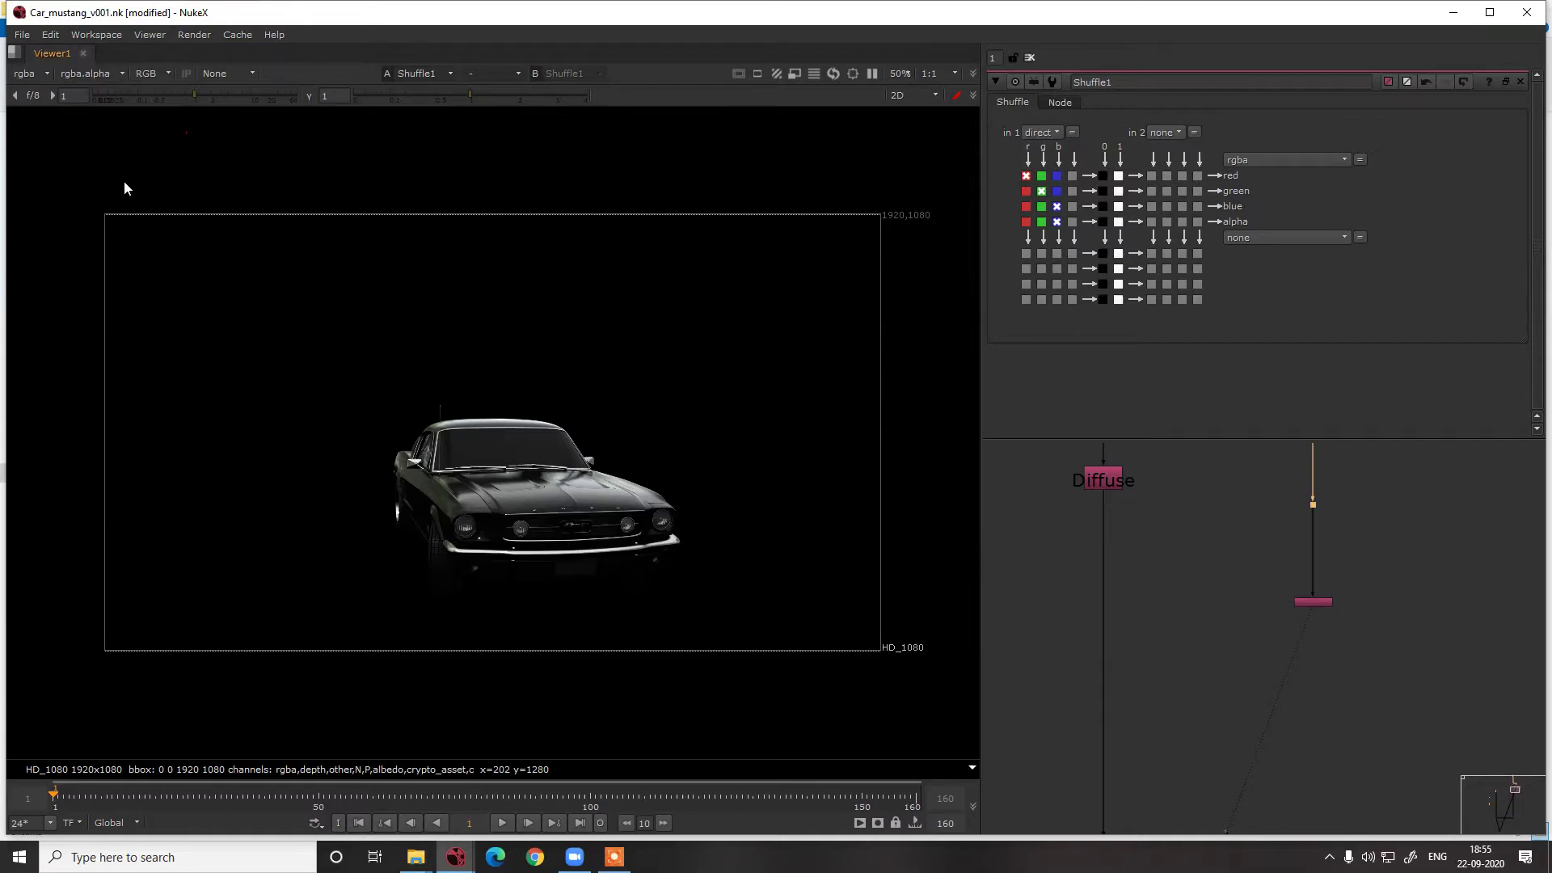
Add a RotoPaint node, paint a brush stroke beside the car and connect the node below the direct Shuffle
key("p")
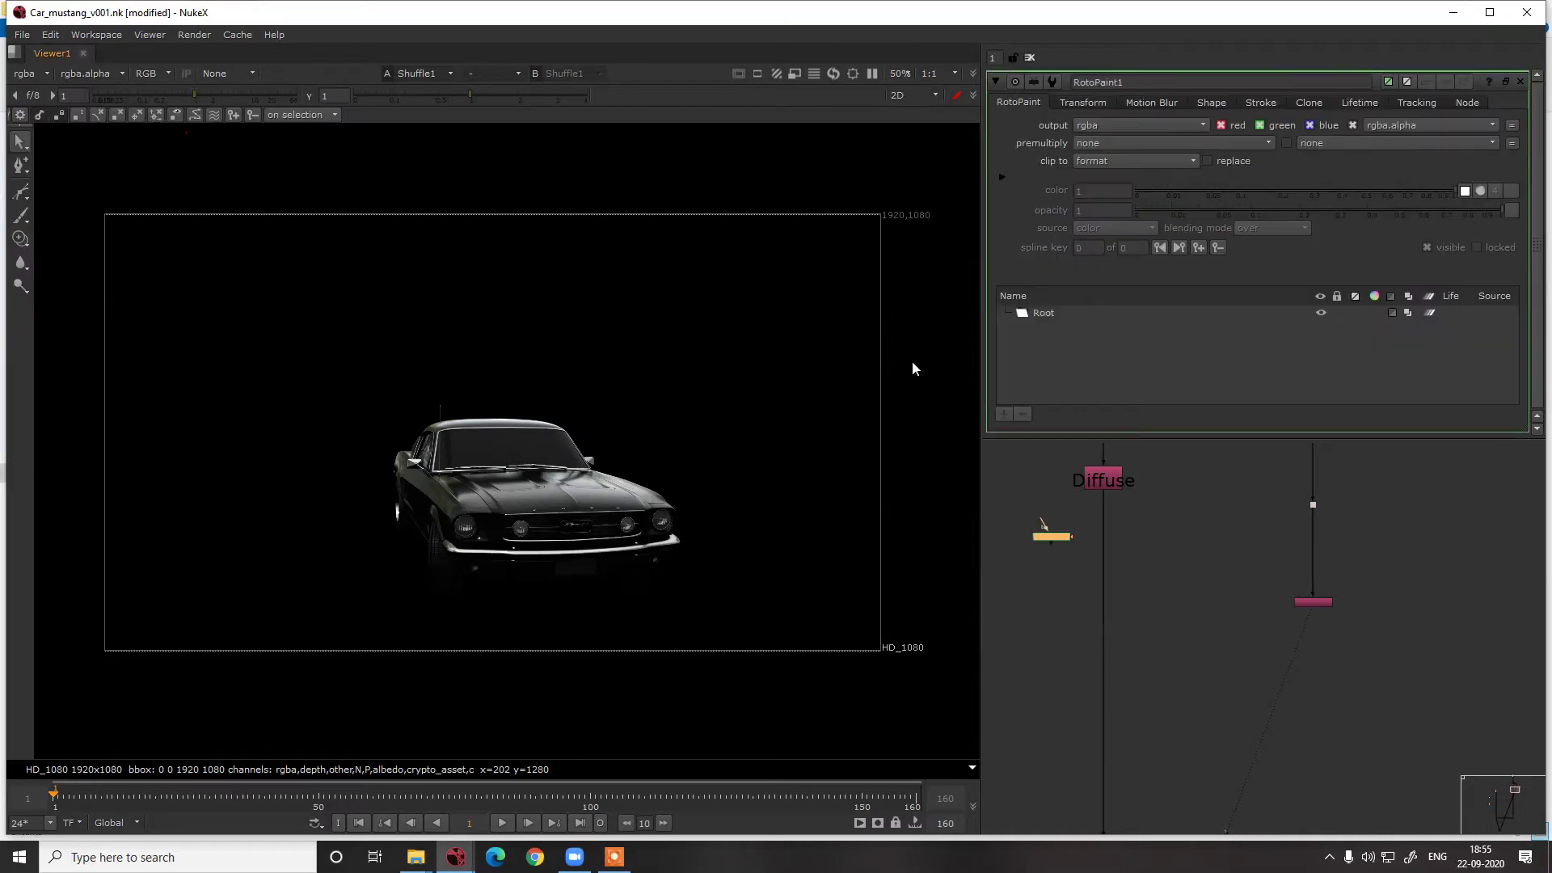
left_click(21, 215)
mouse_move(725, 321)
left_mouse_down()
mouse_move(849, 335)
mouse_move(769, 391)
left_mouse_up()
left_click(1041, 517)
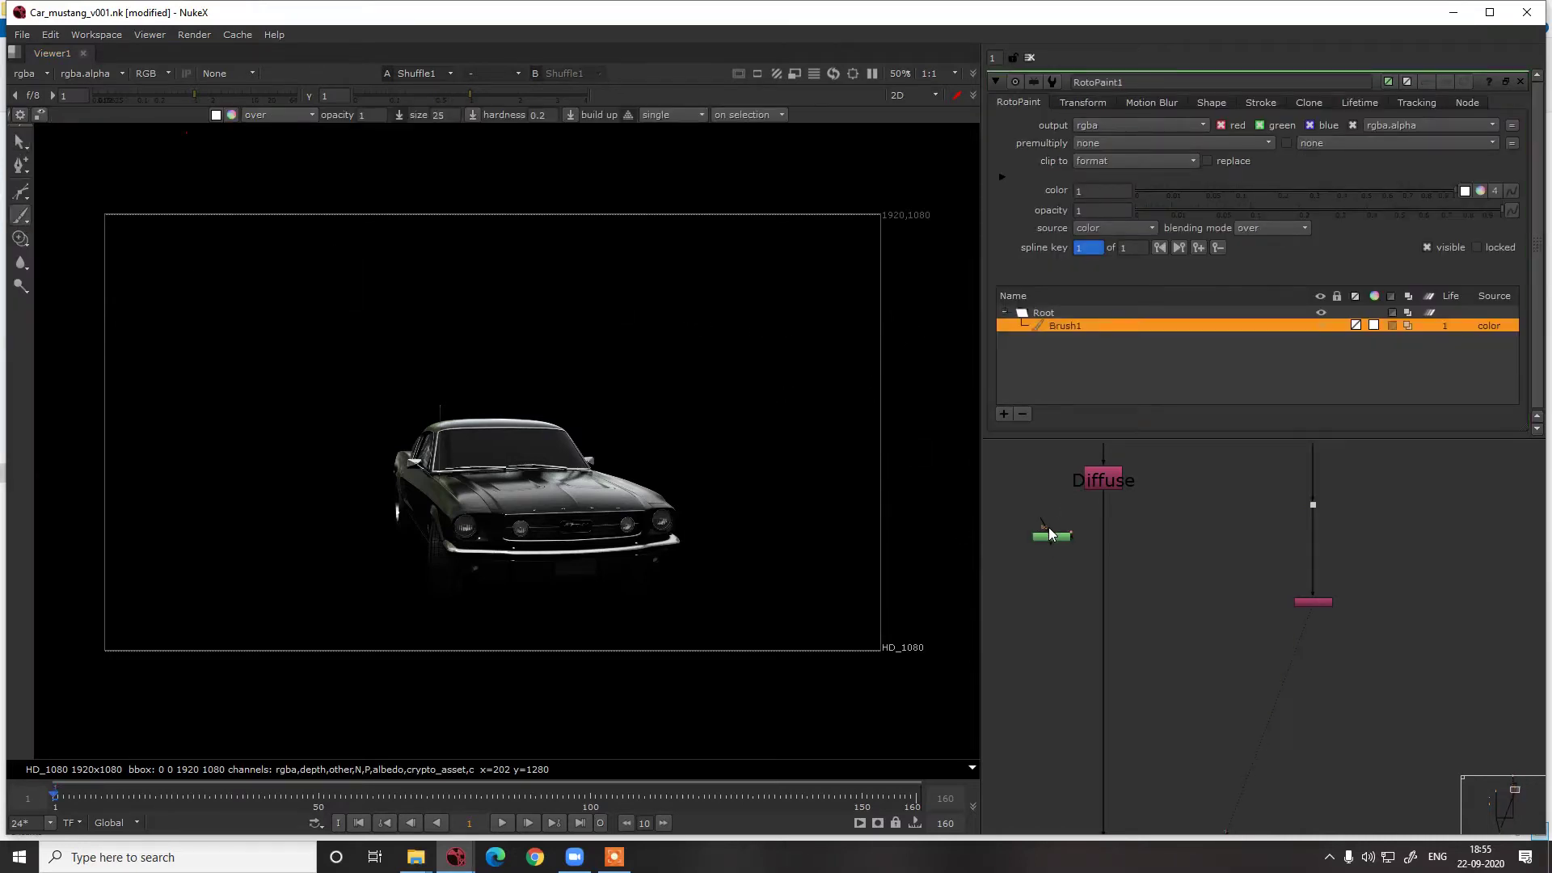
left_click_drag(1041, 523, 1159, 605)
left_click_drag(1064, 538, 1320, 646)
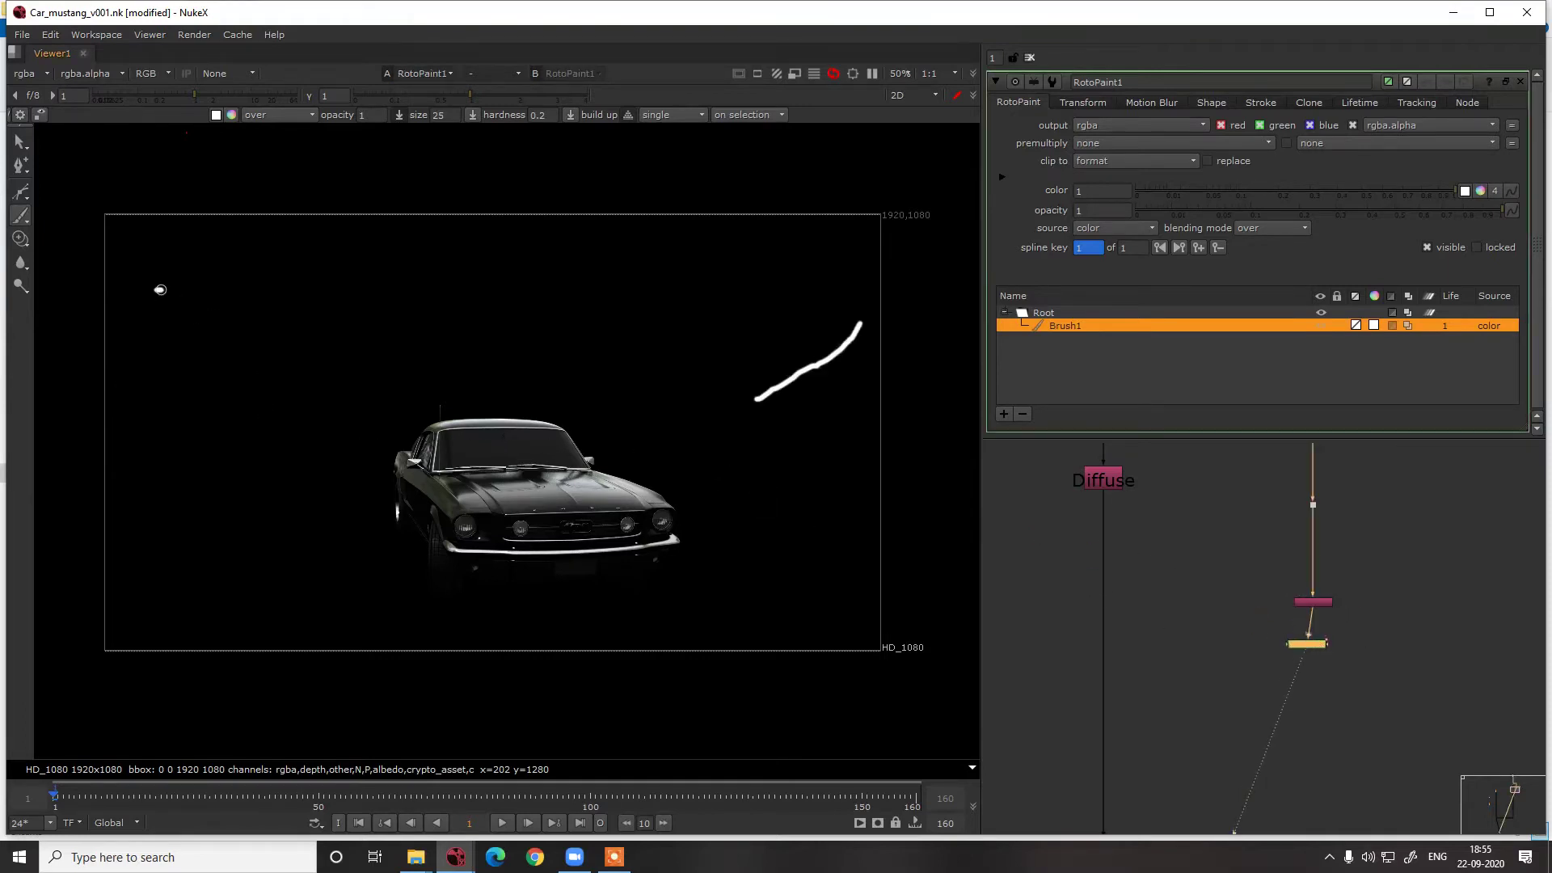
Paint light-direction strokes around the car numbered 1, 2 and 3, and delete the RotoPaint node
left_click_drag(156, 289, 372, 410)
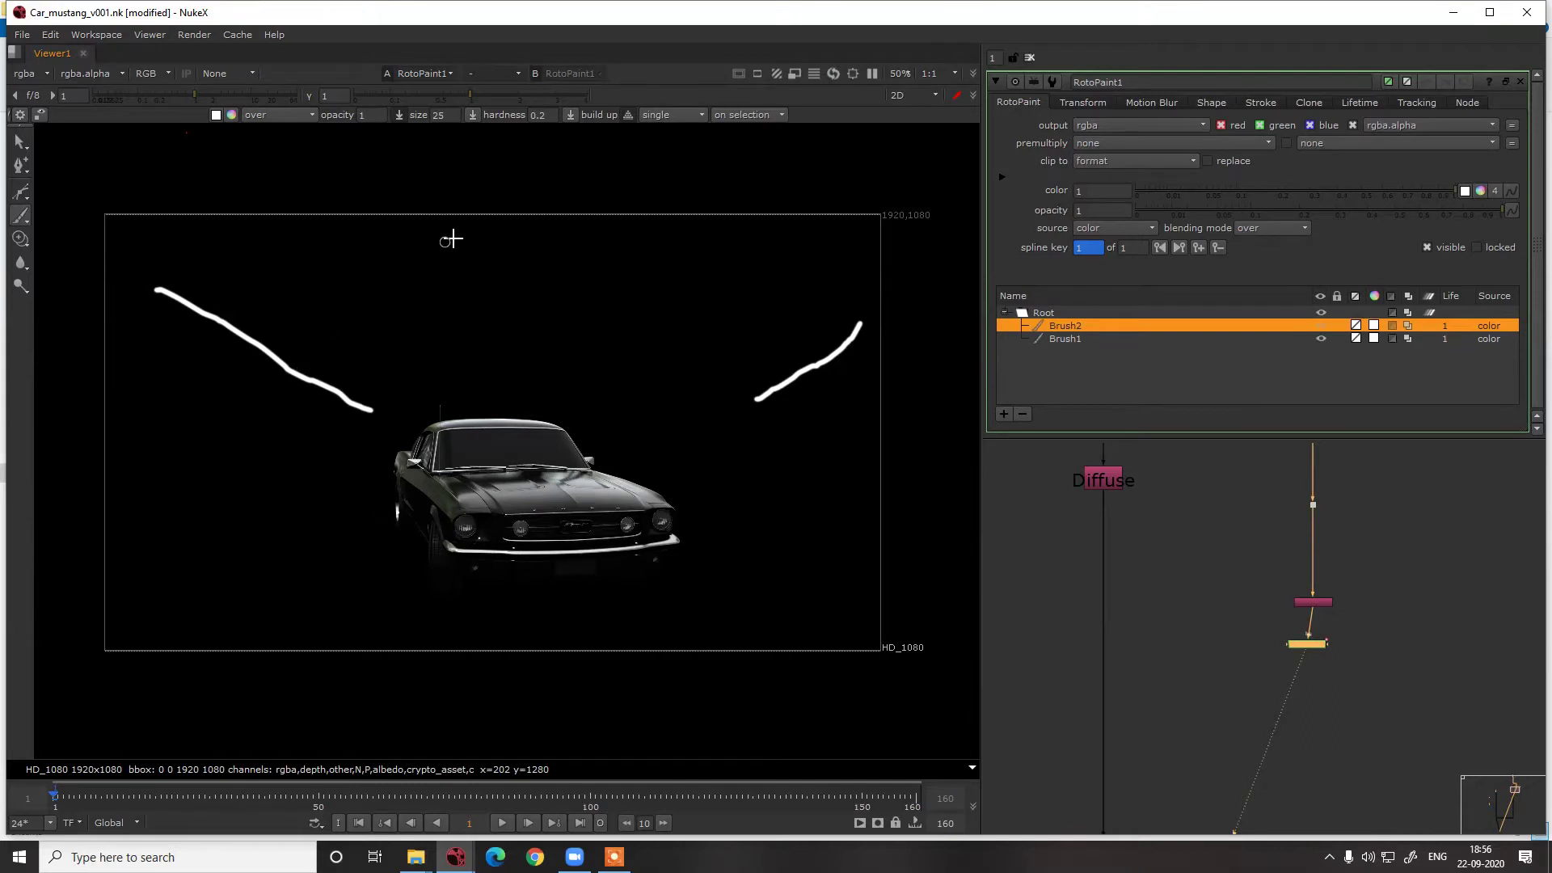
left_click_drag(506, 166, 518, 311)
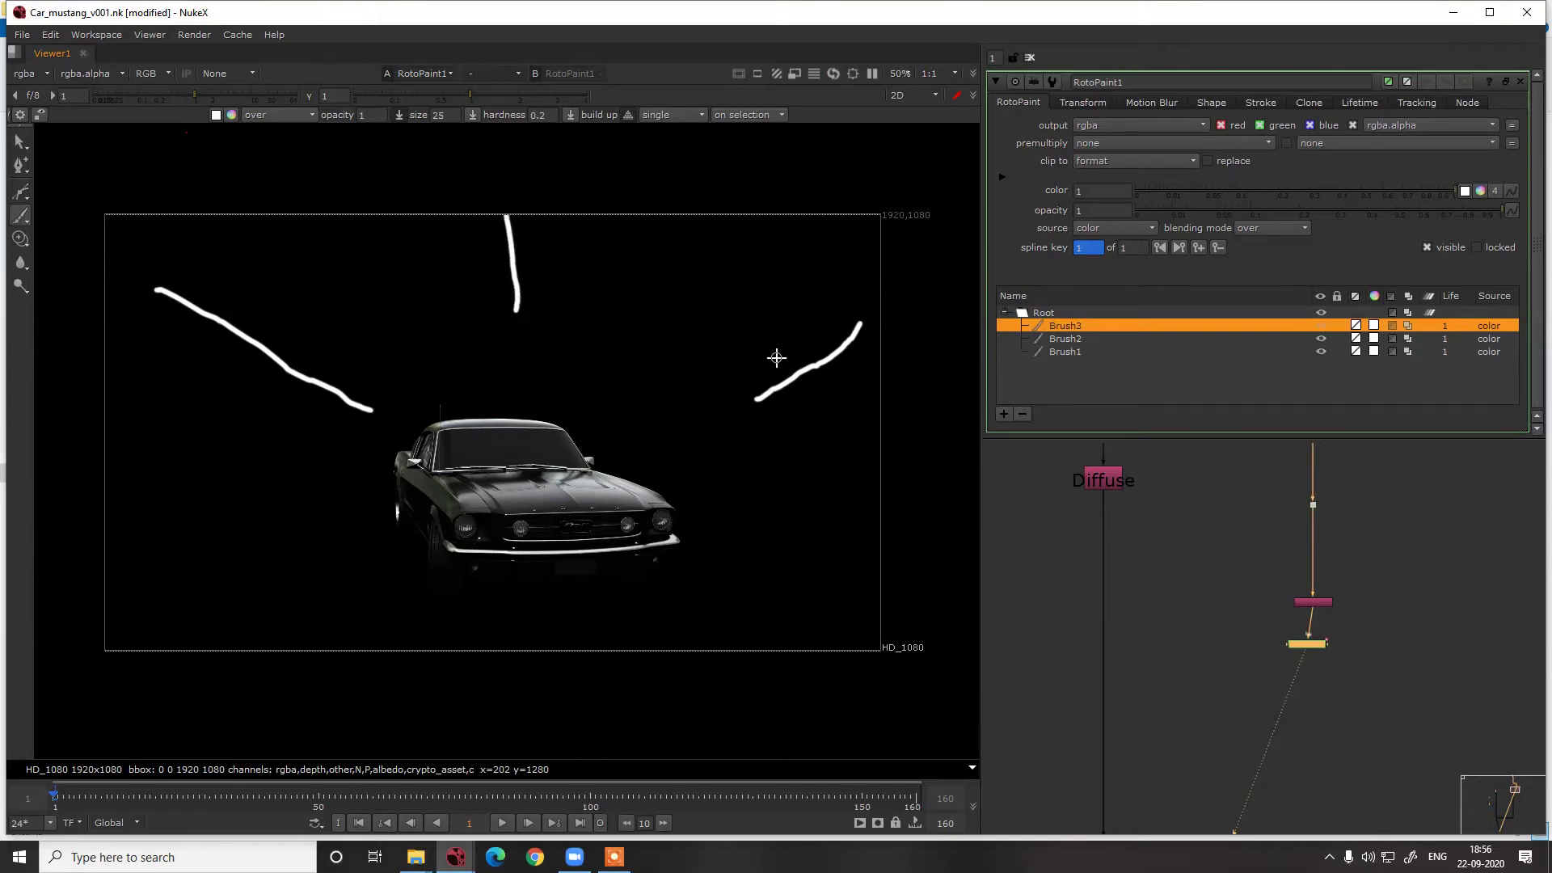
left_click_drag(808, 307, 810, 343)
left_click_drag(290, 298, 346, 350)
mouse_move(546, 234)
left_mouse_down()
mouse_move(627, 265)
mouse_move(570, 299)
left_mouse_up()
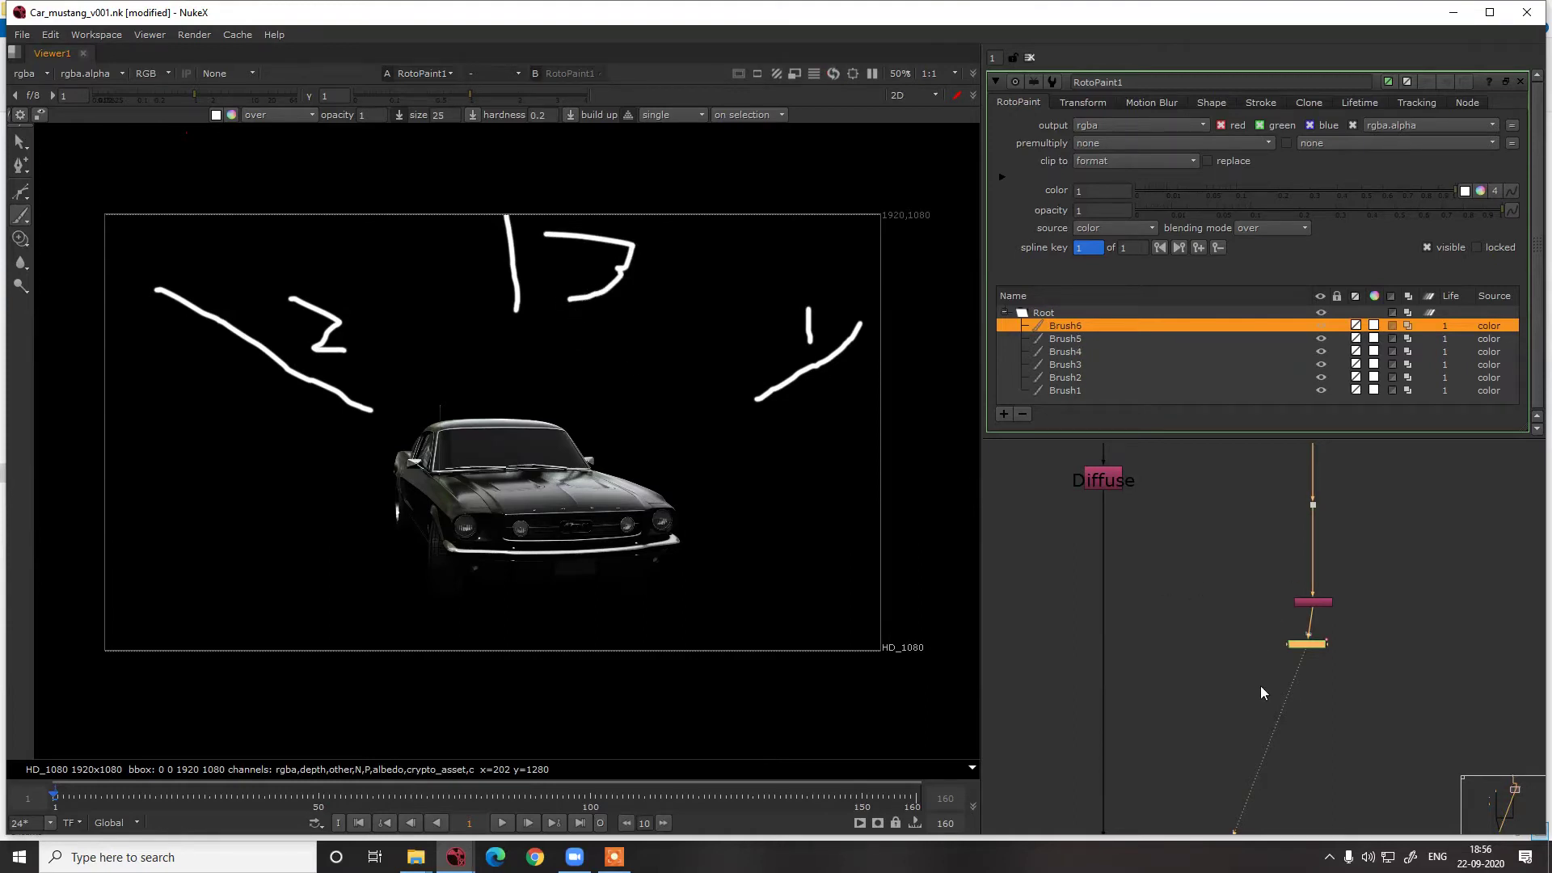
key("Delete")
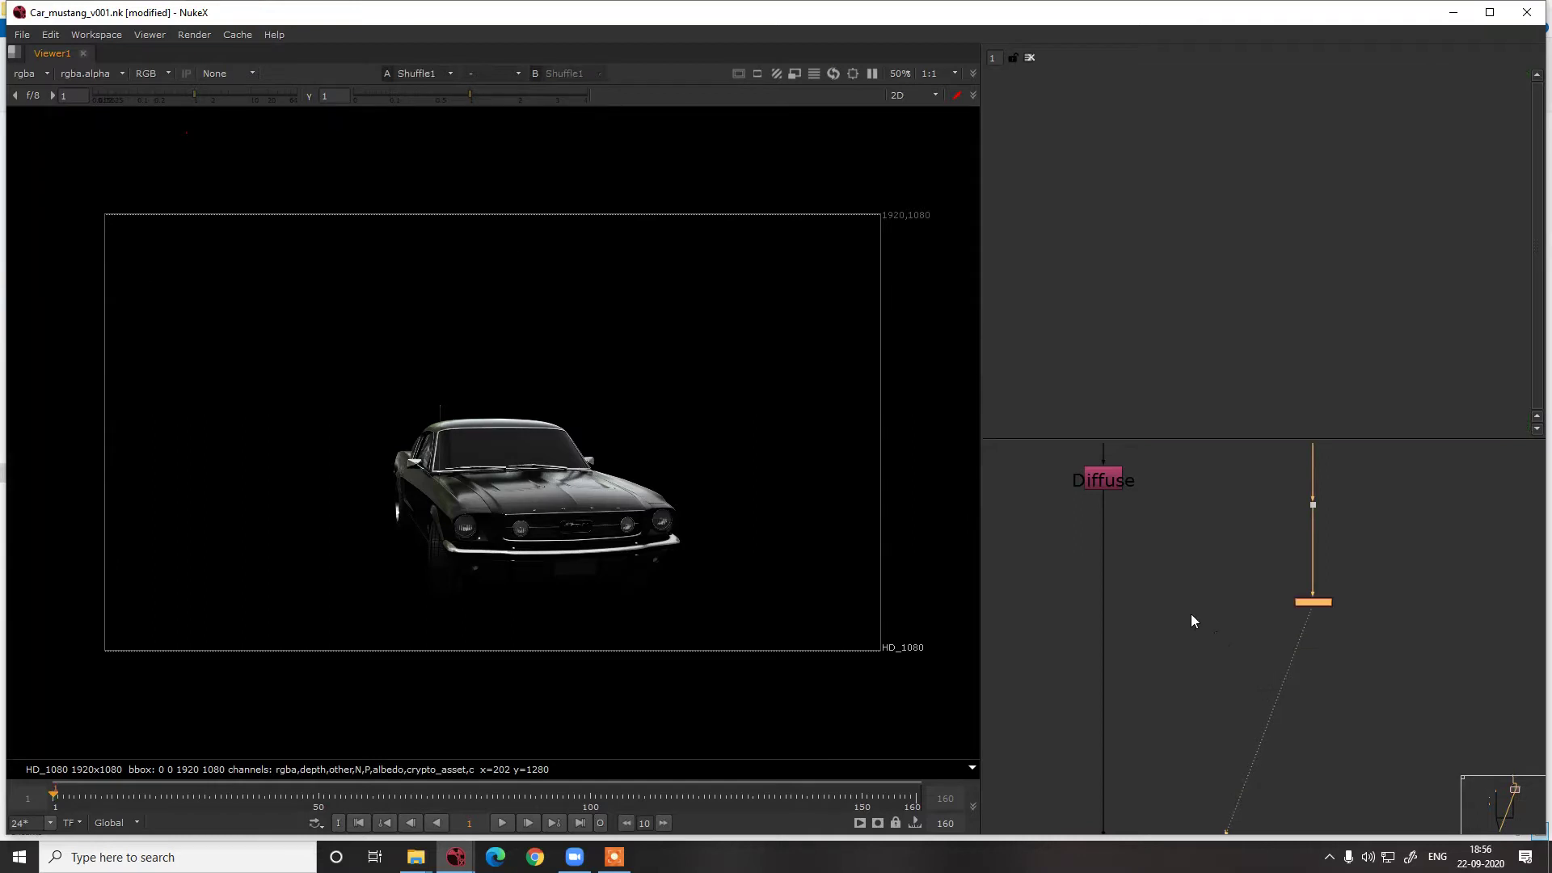
Merge the direct Shuffle onto the pipe below Diffuse, view the result and set the merge operation to plus
key("m")
left_click_drag(1187, 613, 1310, 600)
left_click(1110, 586)
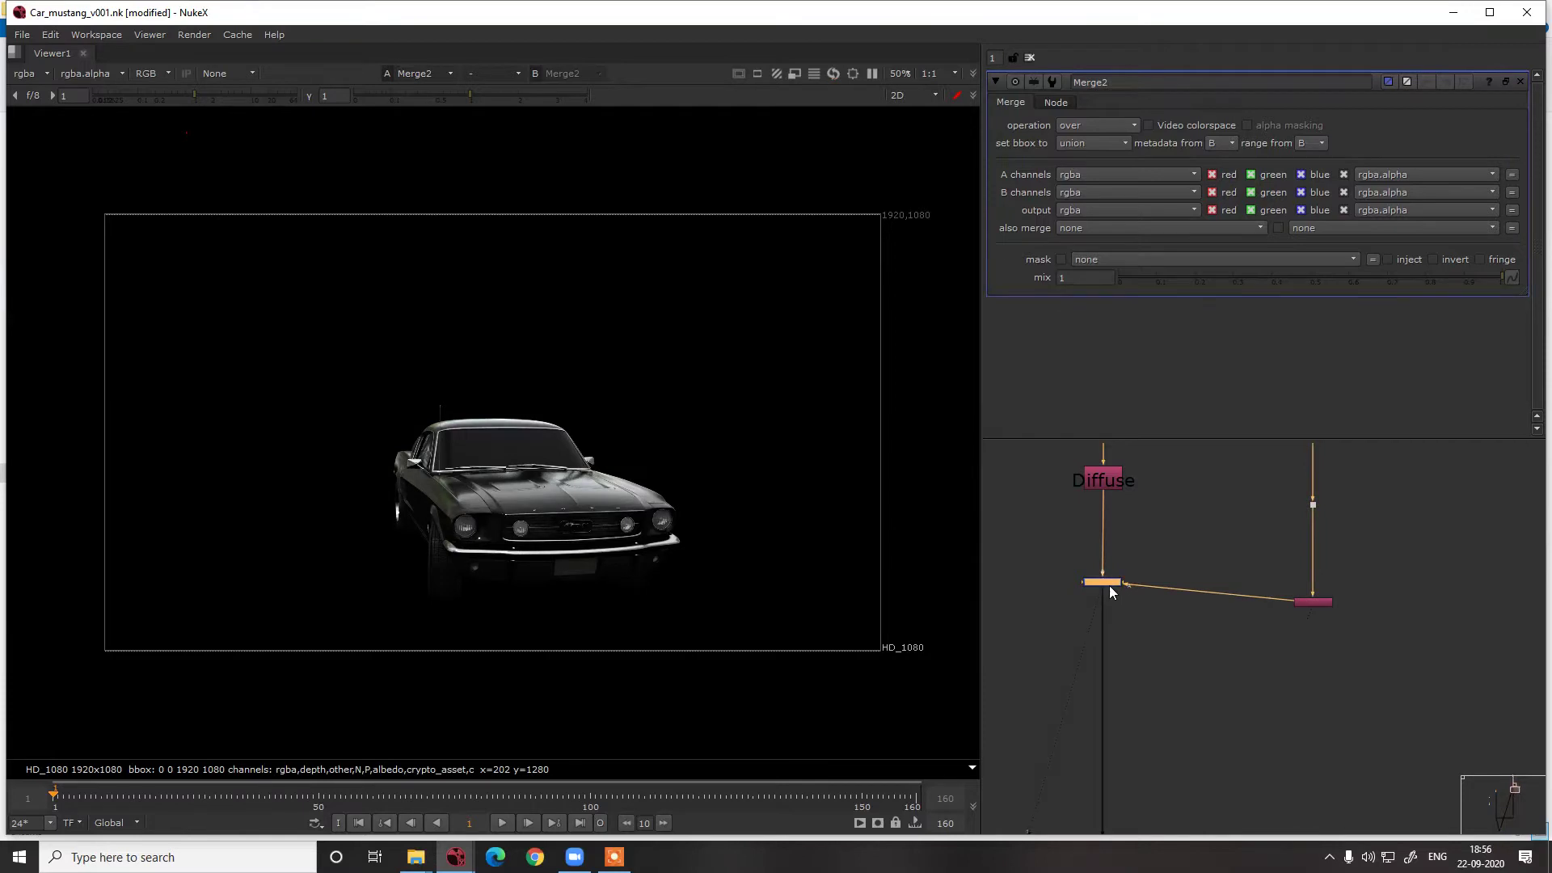
key("1")
left_click(1093, 126)
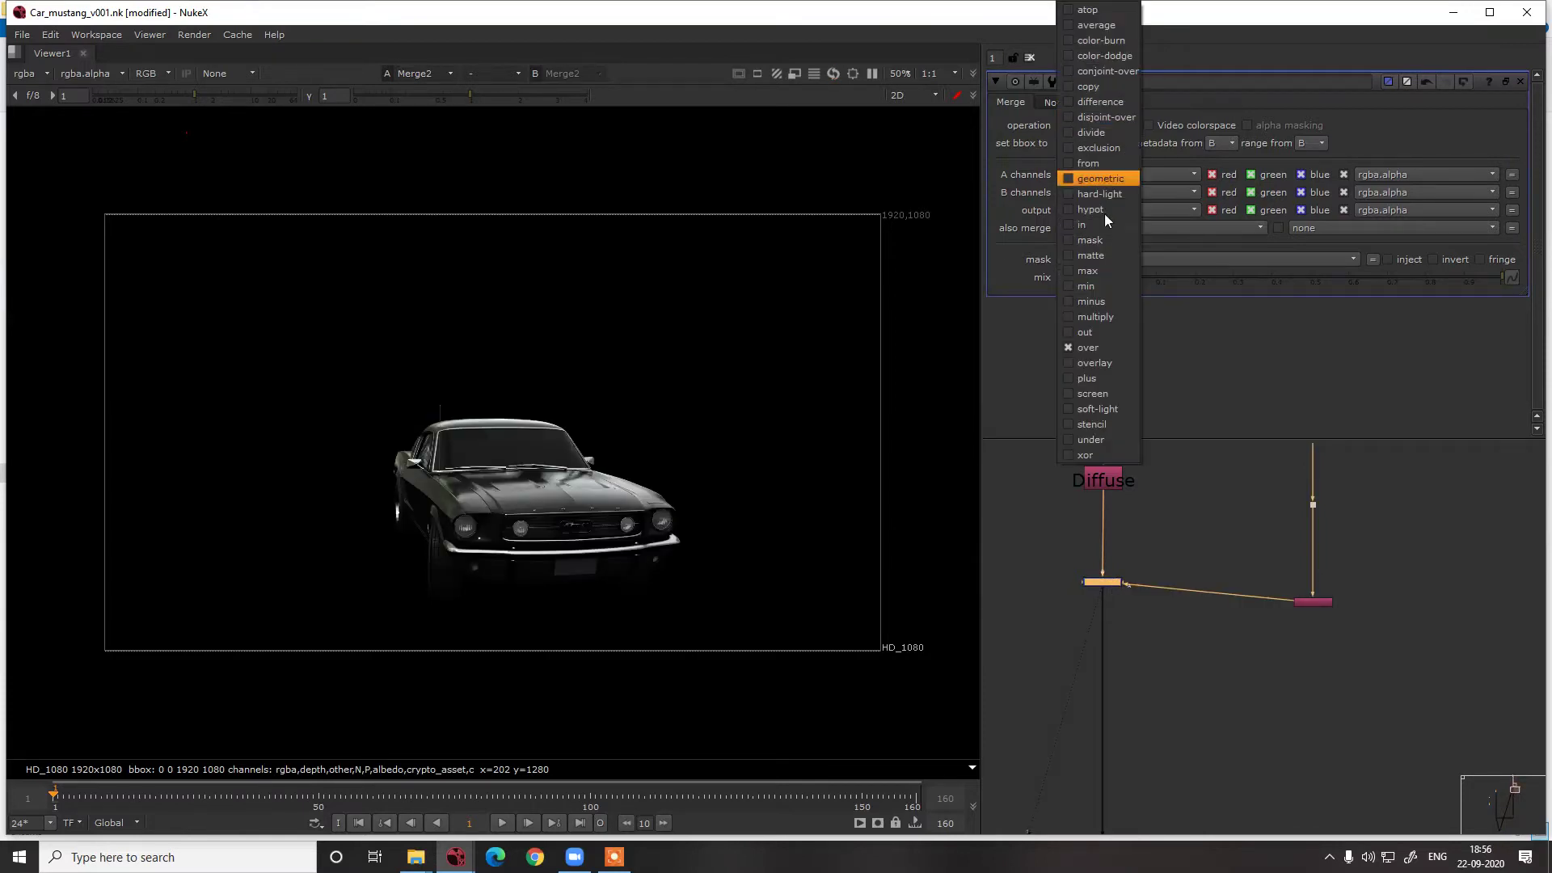
left_click(1098, 379)
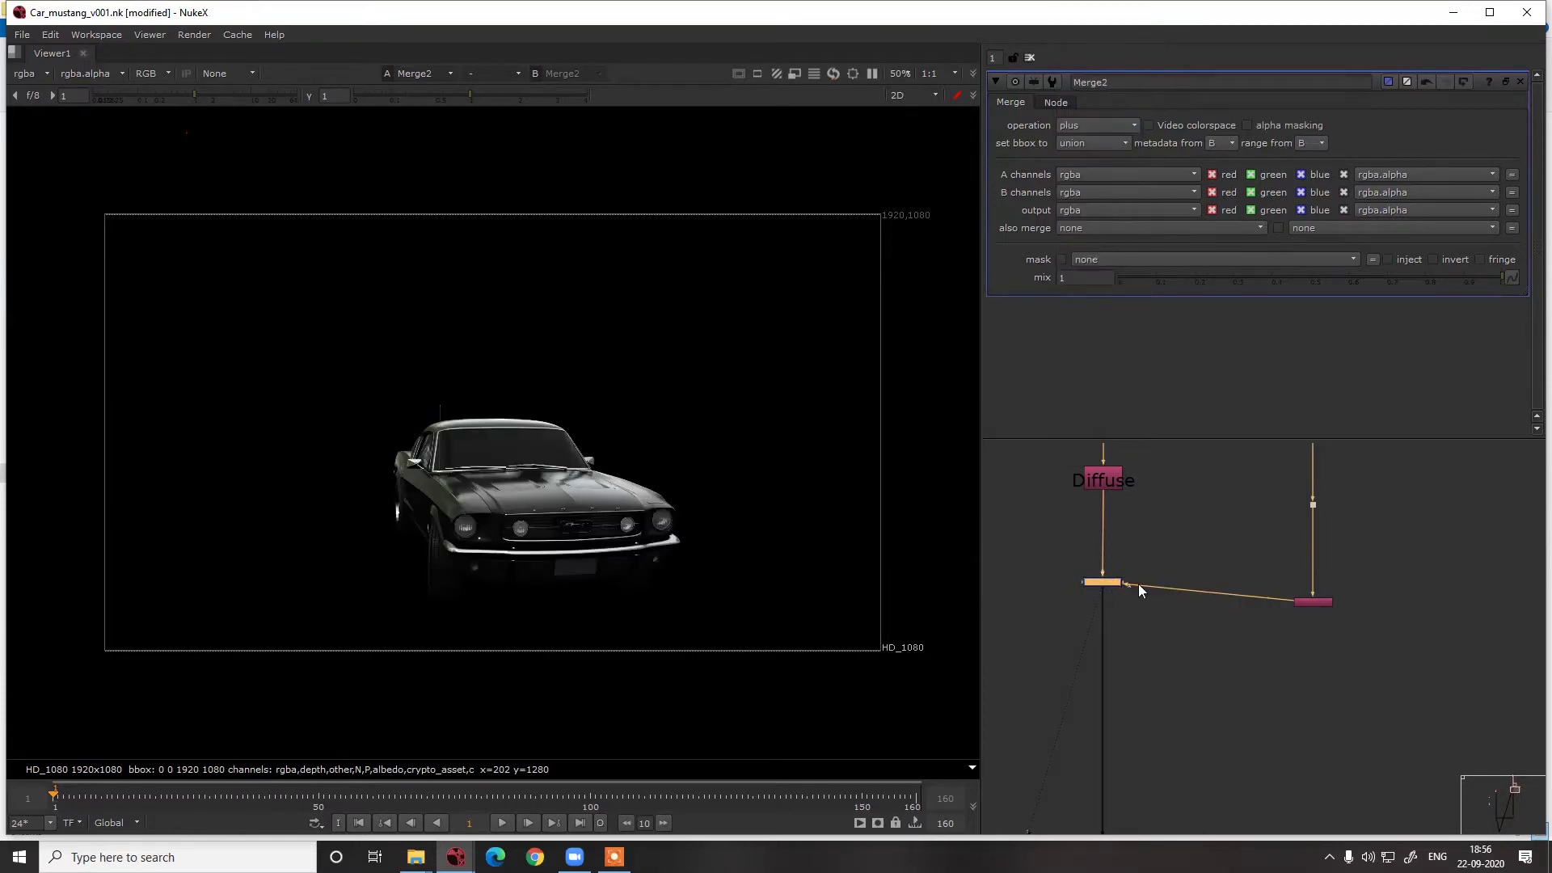
Rename the Shuffle feeding the merge's A input as Direct
scroll(1308, 585, "up", 4)
left_click_drag(1300, 606, 1312, 595)
double_click(1312, 595)
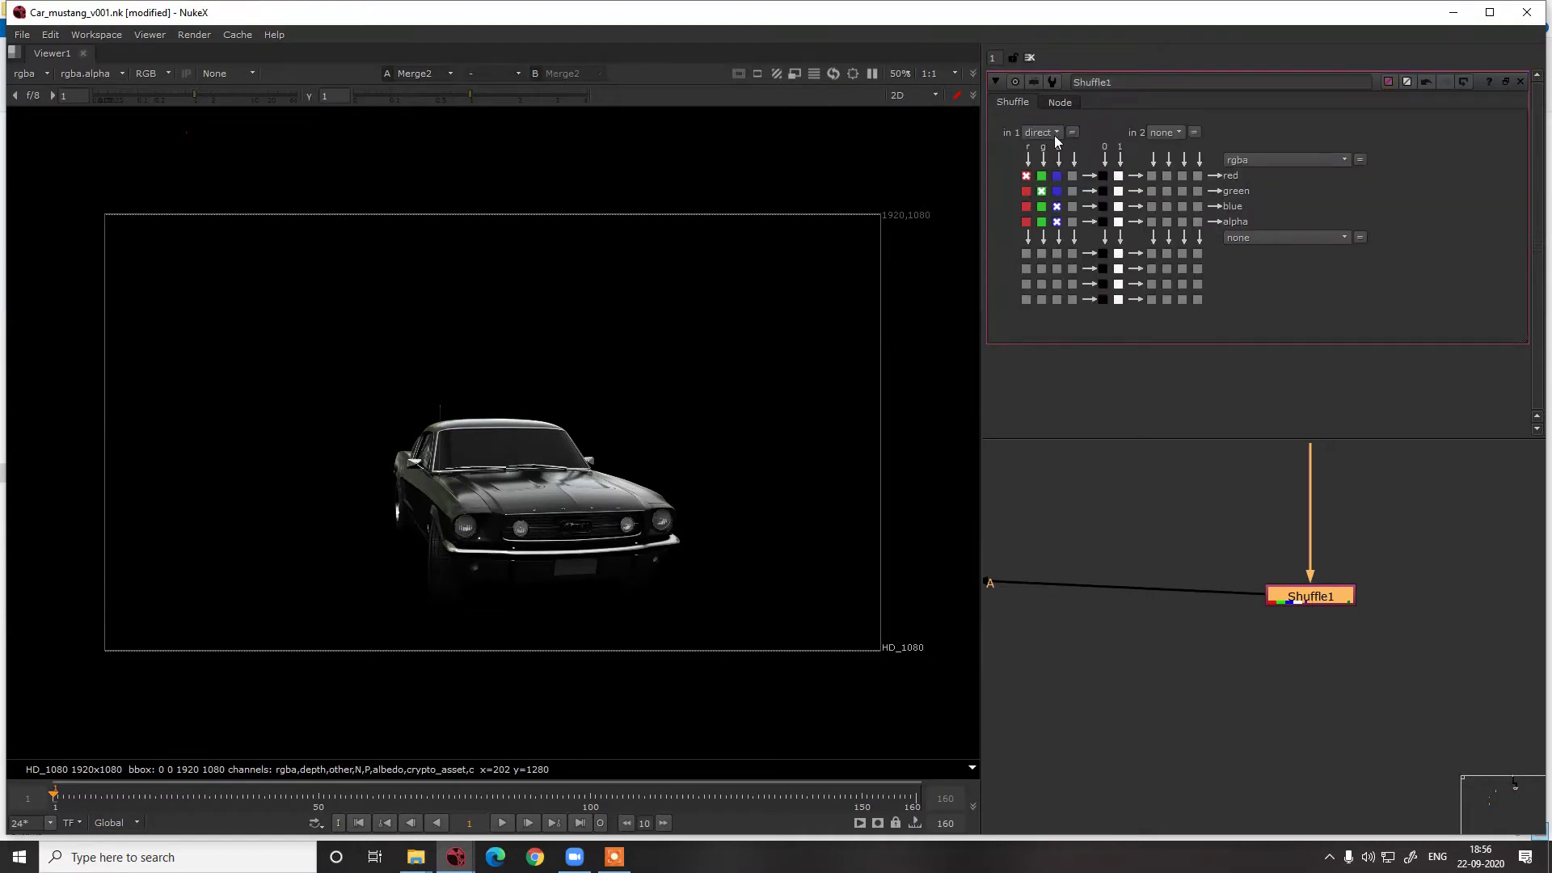
double_click(1124, 82)
type("Direct")
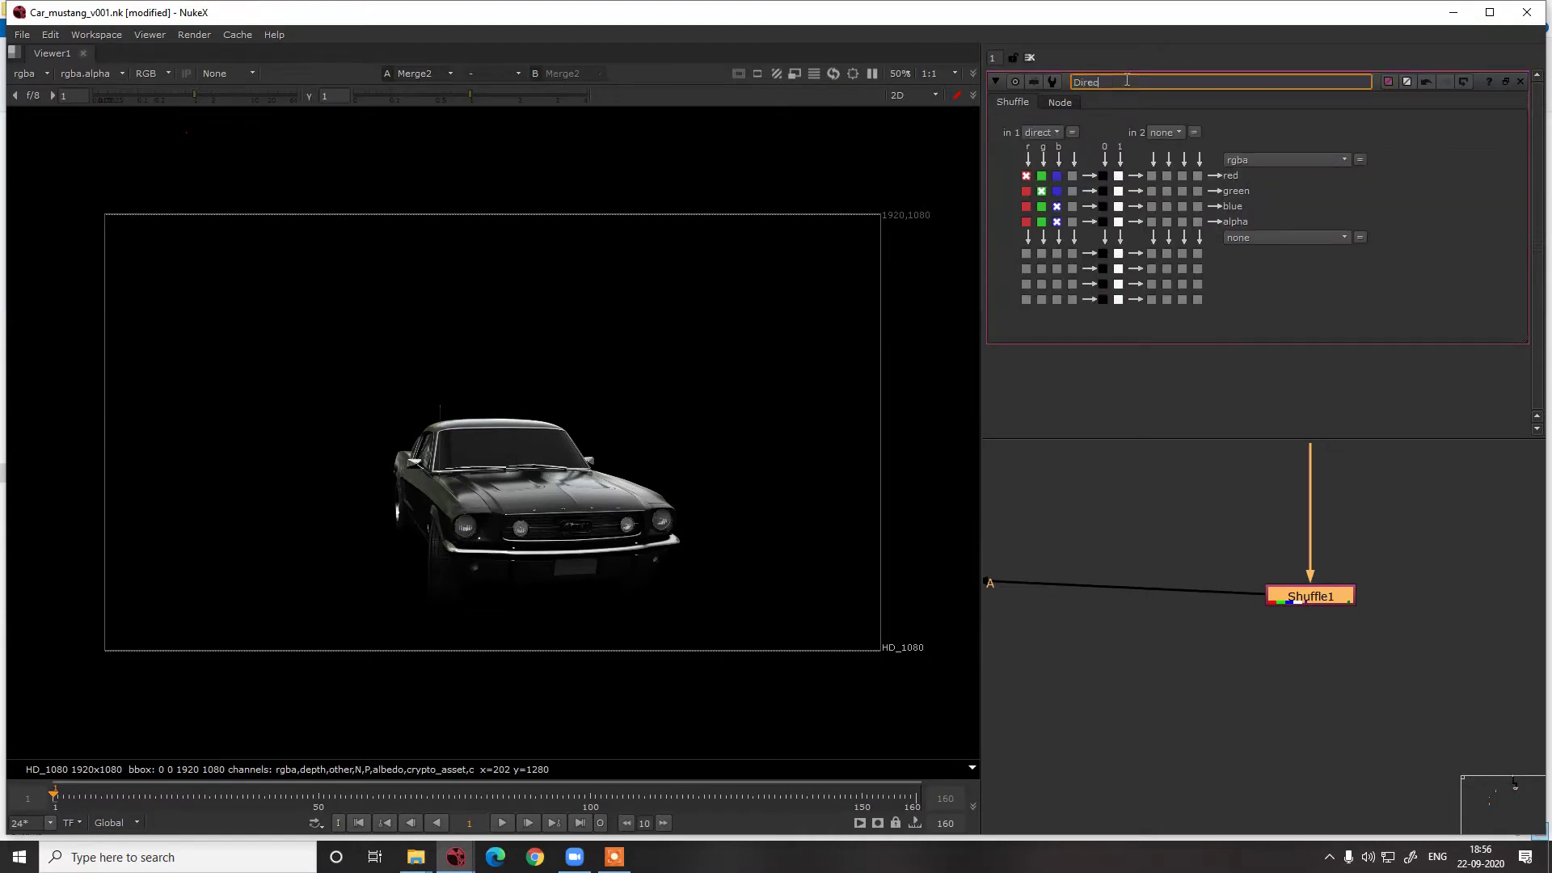
key("Return")
Set the Direct node's label font size to 41
left_click(1311, 605)
left_click(1059, 102)
double_click(1394, 275)
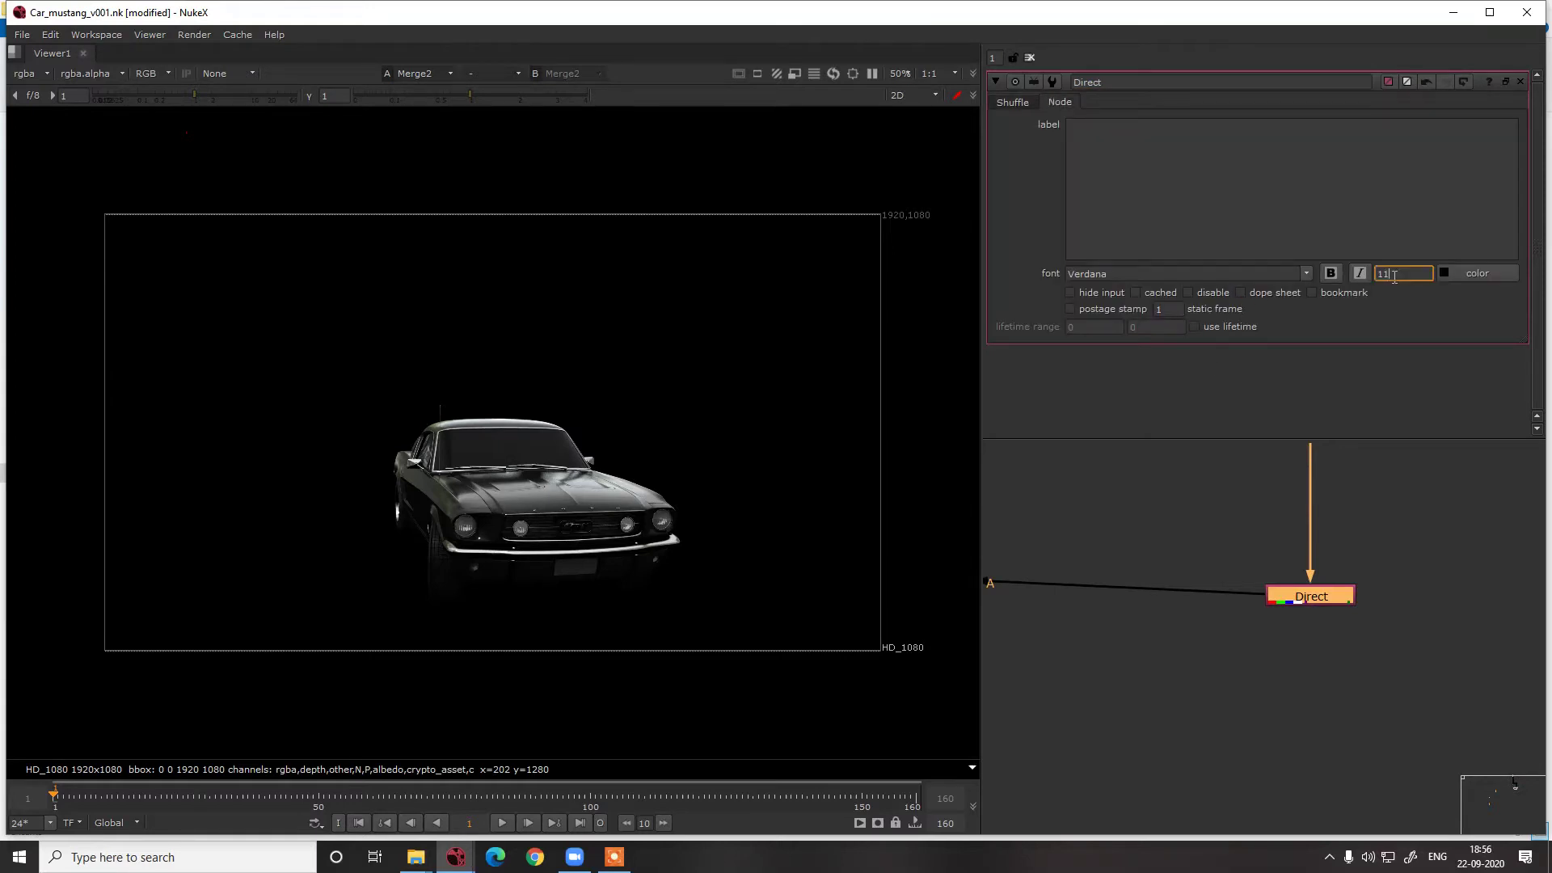
type("41")
left_click(1400, 558)
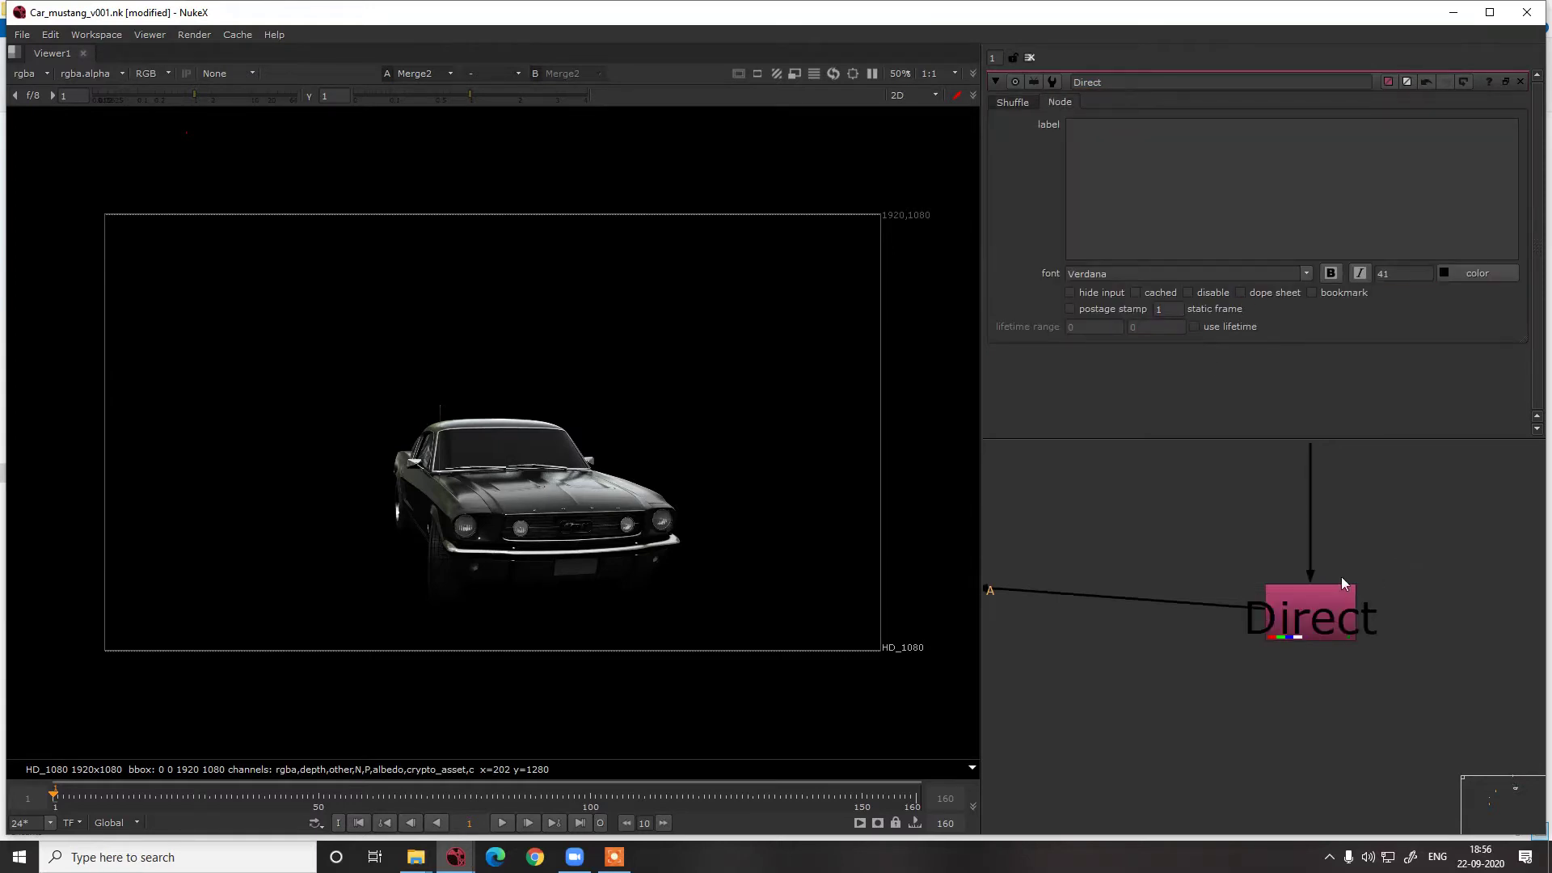
Arrange the direct branch's dots, Direct node and merge so the pipes run in straight lines with square corners
scroll(1339, 590, "down", 3)
left_click_drag(1338, 584, 1280, 571)
scroll(1299, 560, "down", 5)
scroll(1322, 538, "up", 5)
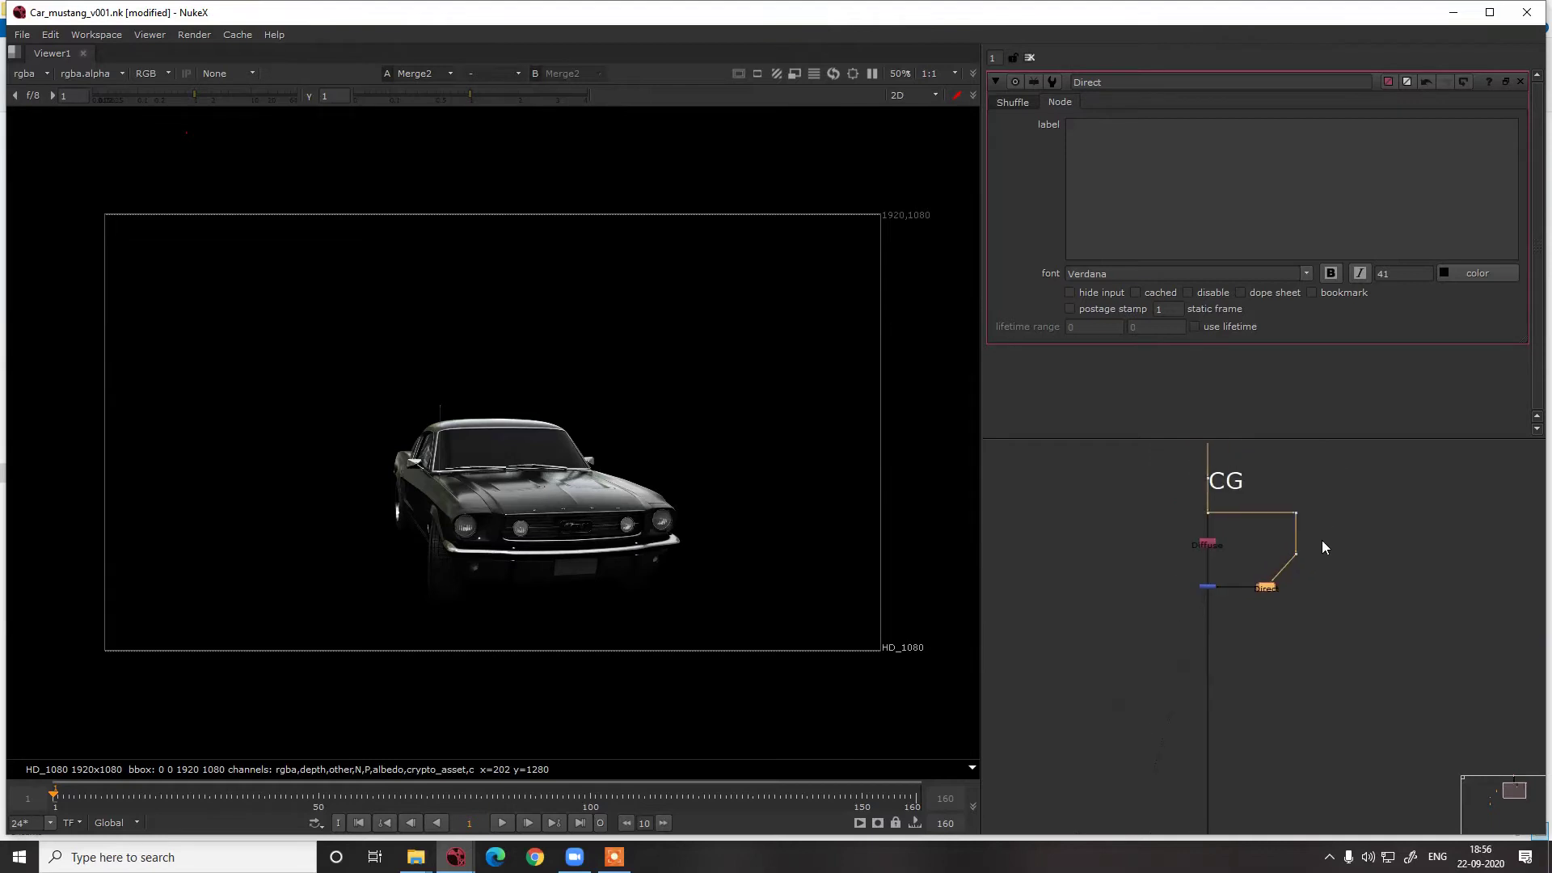
mouse_move(1332, 473)
left_mouse_down()
mouse_move(1265, 595)
mouse_move(1375, 580)
mouse_move(1374, 650)
left_mouse_up()
left_click_drag(1205, 638, 1206, 593)
scroll(1288, 620, "down", 5)
scroll(1201, 582, "up", 3)
left_click(1147, 526)
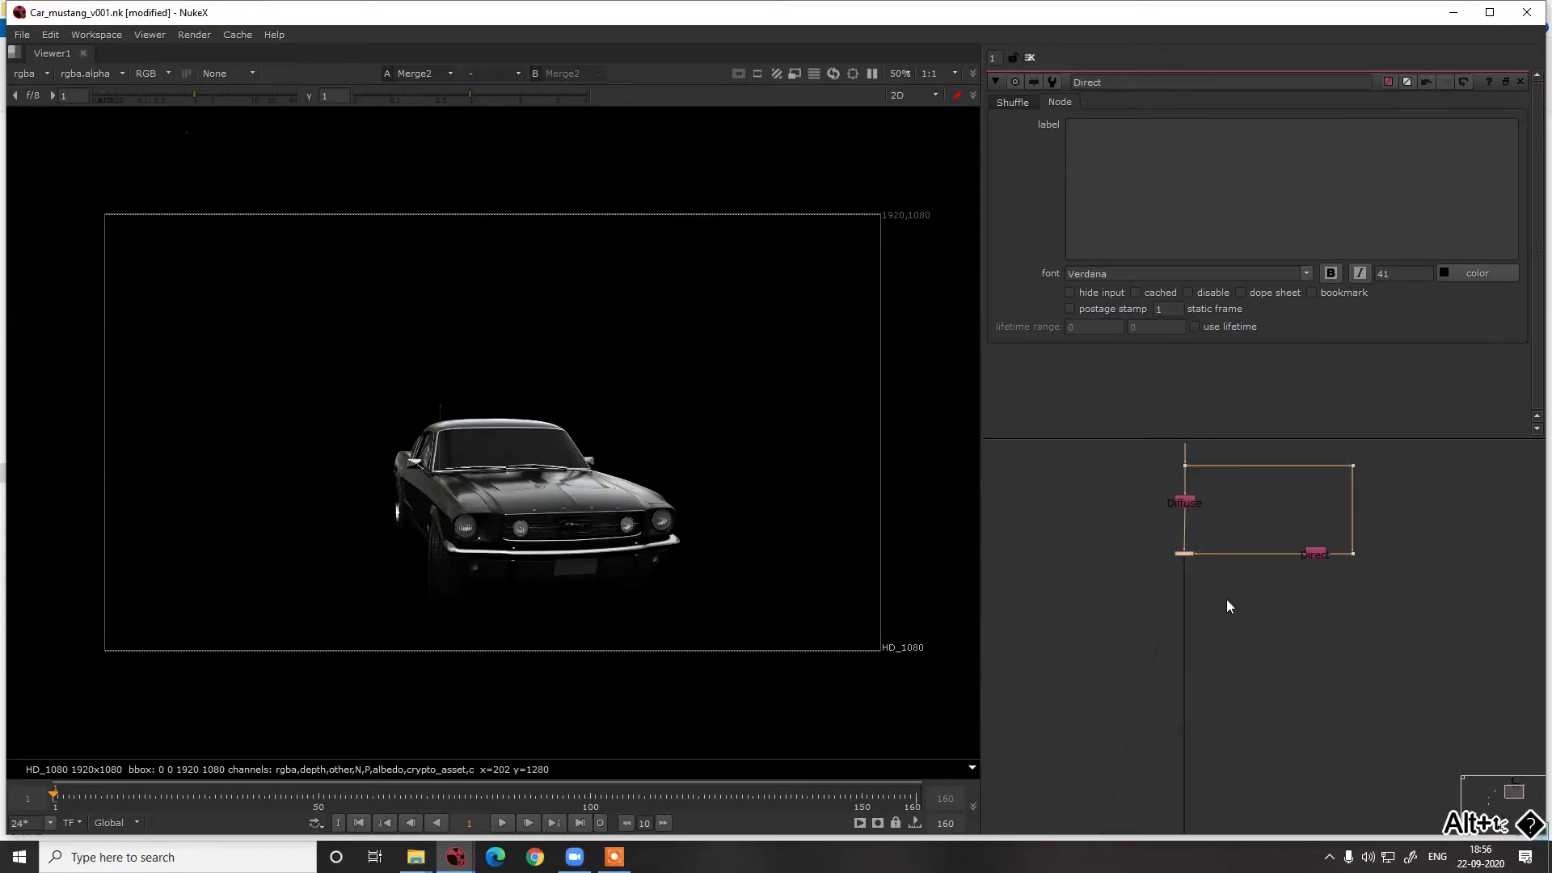
Move the direct merge row further below Diffuse and space out Direct between the merge and its corner dot
scroll(1253, 604, "down", 3)
middle_click_drag(1253, 605, 1233, 522, "alt")
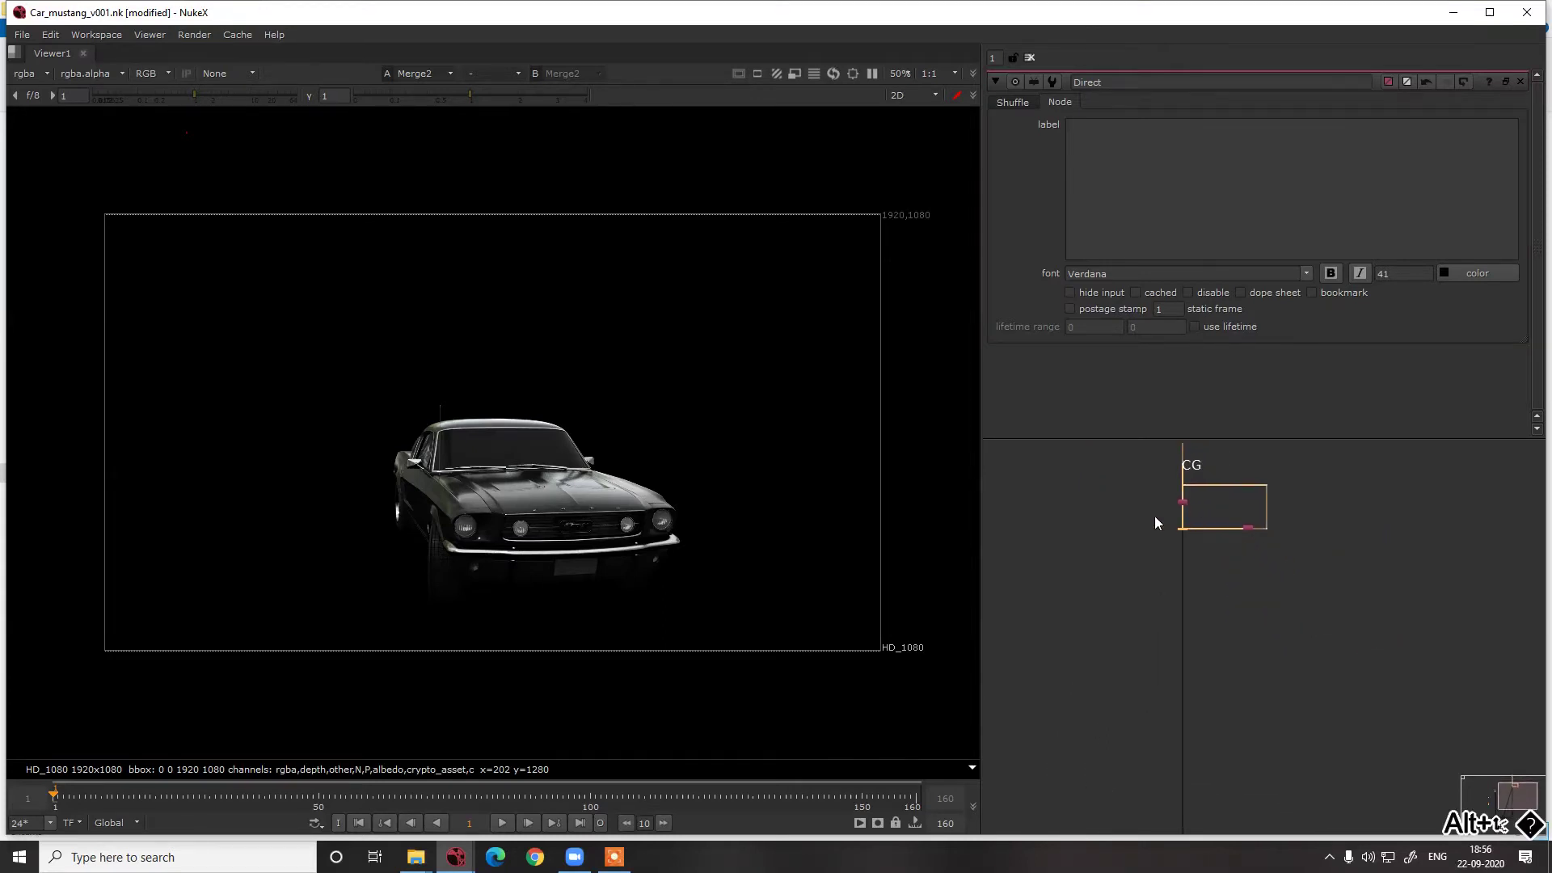
scroll(1142, 514, "up", 3)
left_click_drag(1213, 539, 1213, 564)
middle_click_drag(1323, 555, 1269, 600)
left_click_drag(1370, 502, 1251, 665)
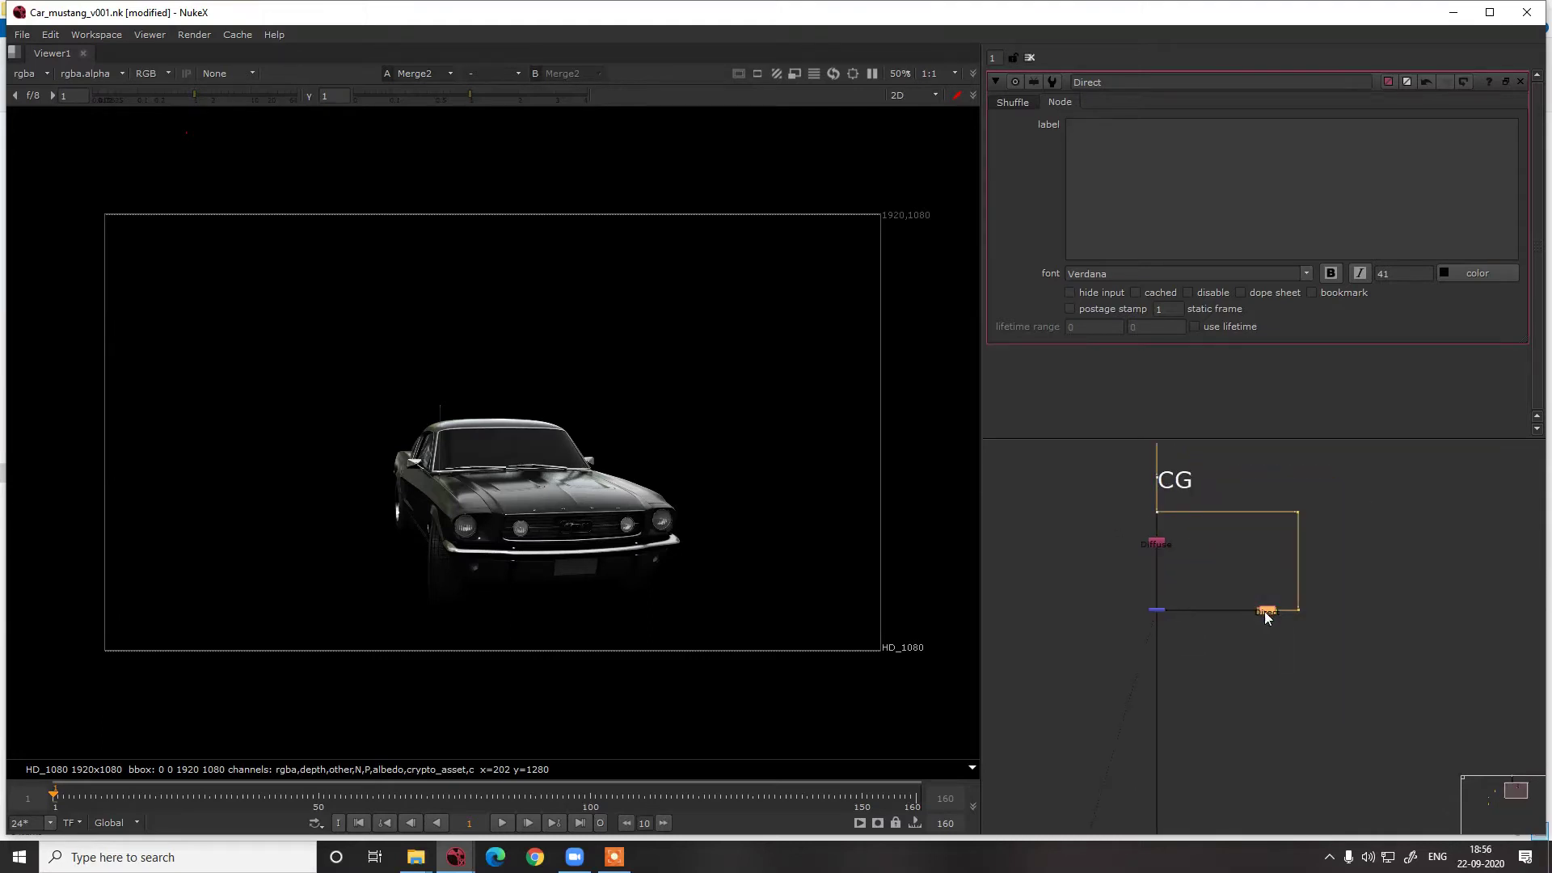
mouse_move(1265, 612)
left_mouse_down()
mouse_move(1306, 611)
mouse_move(1292, 605)
left_mouse_up()
left_click(1305, 621)
scroll(1305, 620, "up", 4)
left_click(1251, 555)
scroll(1250, 554, "down", 6)
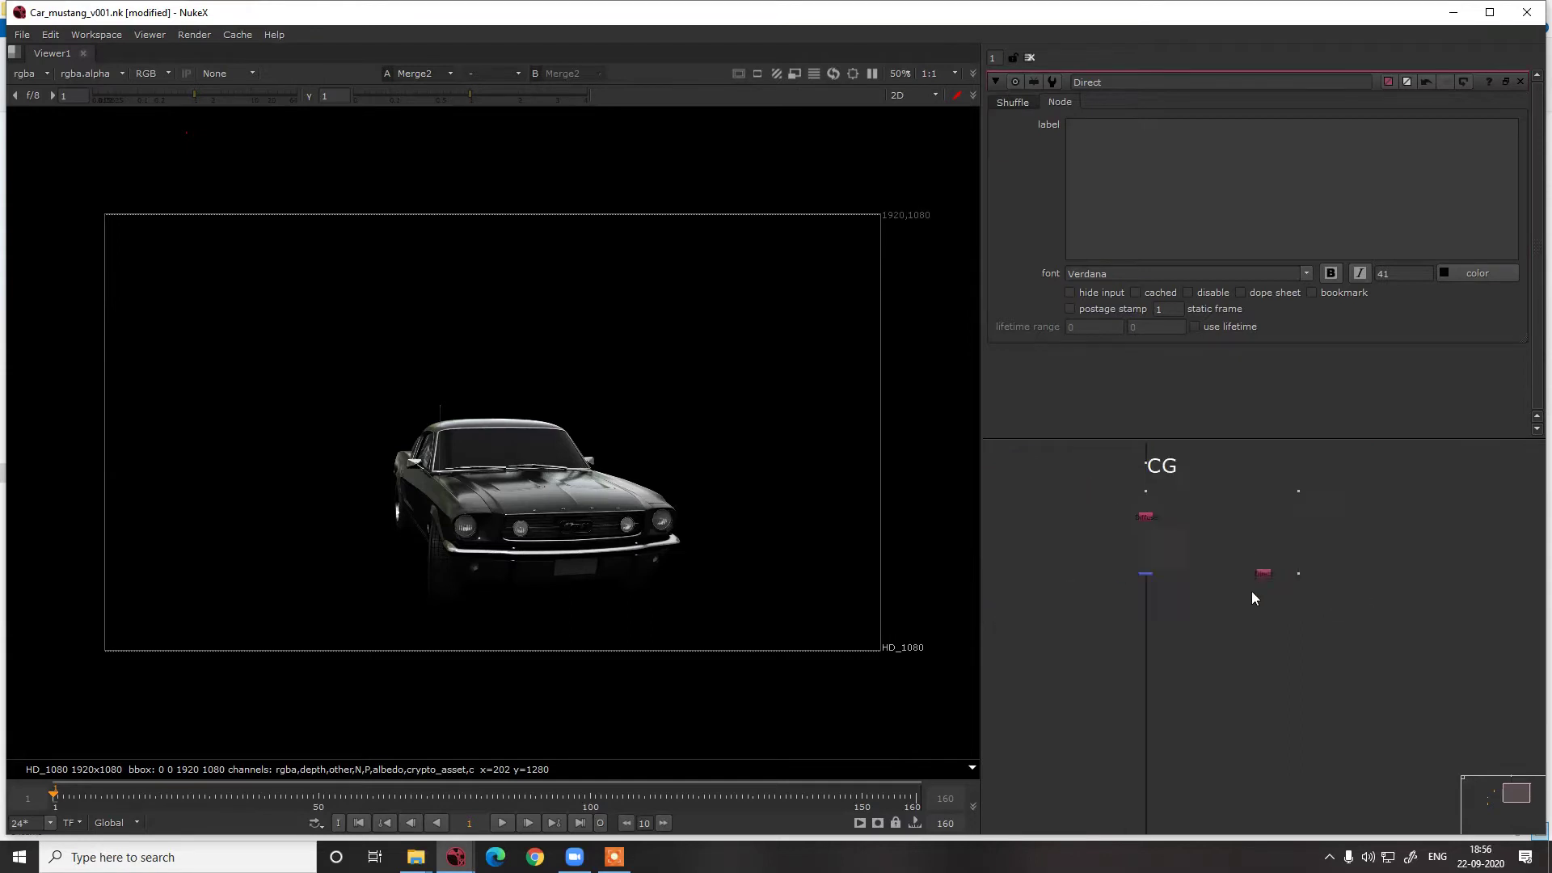
middle_click_drag(1251, 590, 1252, 521)
scroll(1181, 505, "up", 4)
middle_click_drag(1339, 502, 1212, 541)
left_click_drag(1213, 541, 1177, 559)
Add a Shuffle node below Direct, connect it to Direct's corner dot and bend its pipe square with a new dot
left_click(1202, 615)
key("Tab")
type("shu")
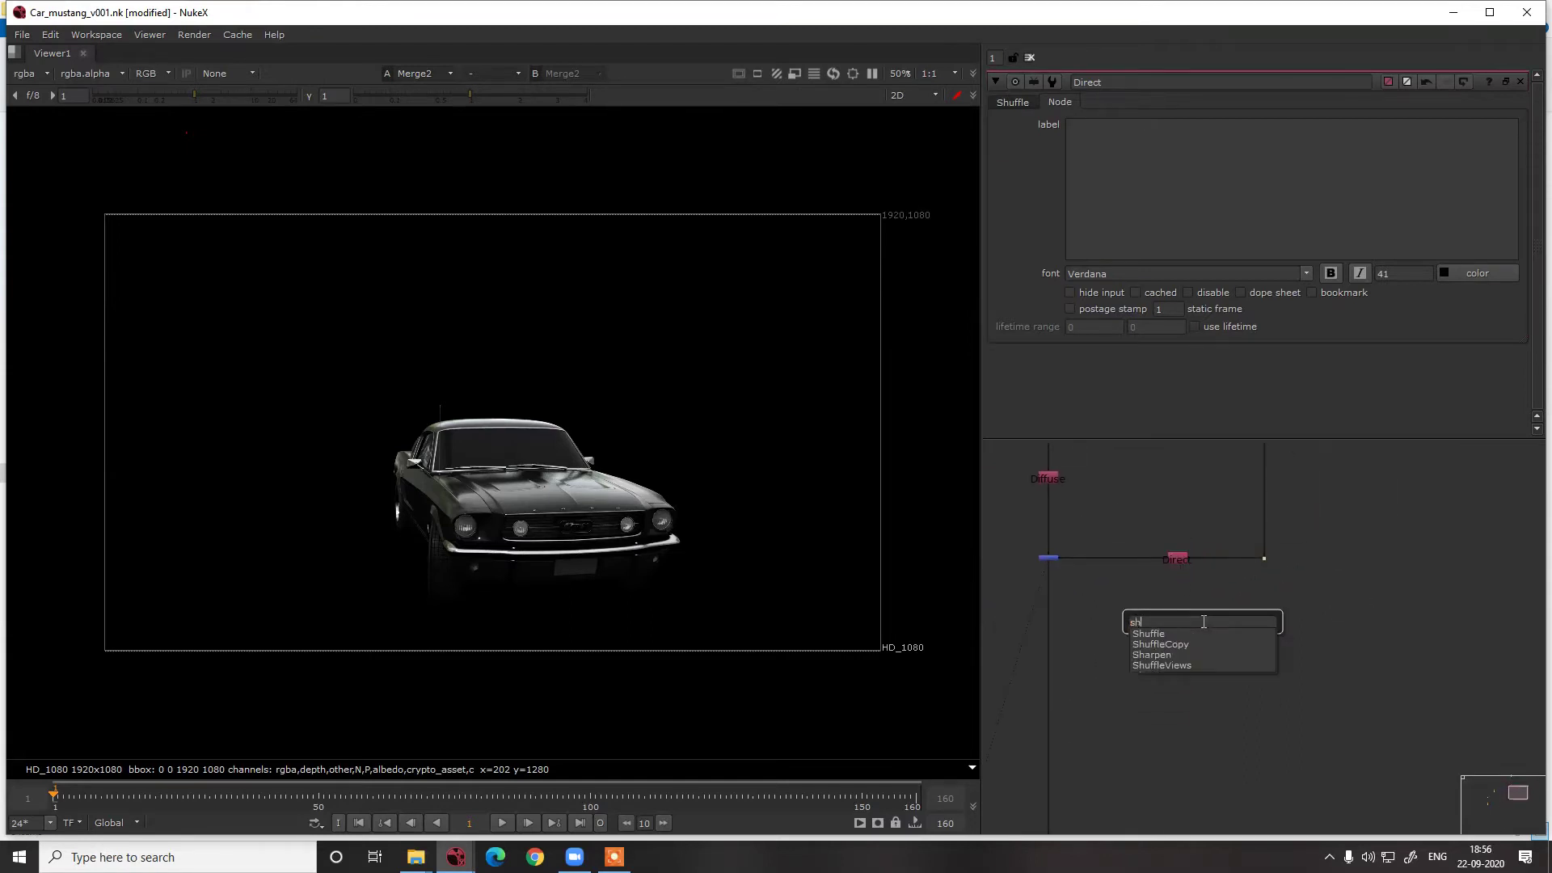
left_click(1187, 634)
scroll(1190, 626, "up", 3)
left_click_drag(1208, 606, 1312, 515)
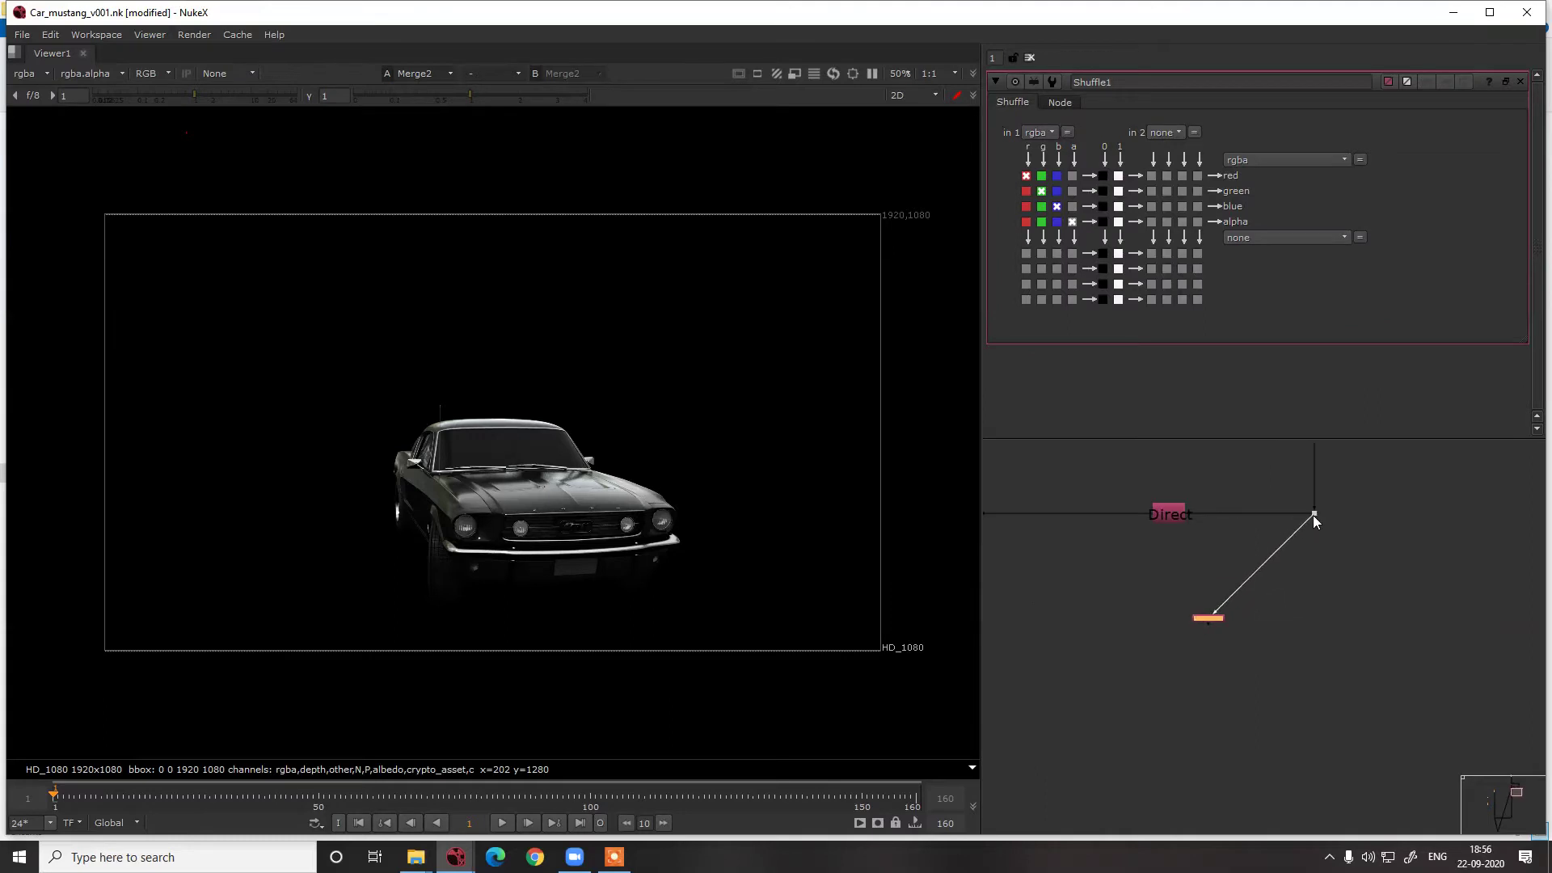
left_click(1288, 595)
left_click_drag(1266, 566, 1307, 618, "ctrl")
scroll(1306, 617, "down", 2)
middle_click_drag(1218, 637, 1310, 604)
scroll(1316, 595, "up", 2)
left_click_drag(1339, 585, 1308, 587)
View the new Shuffle node and set its input layer to indirect
key("1")
left_click(1035, 131)
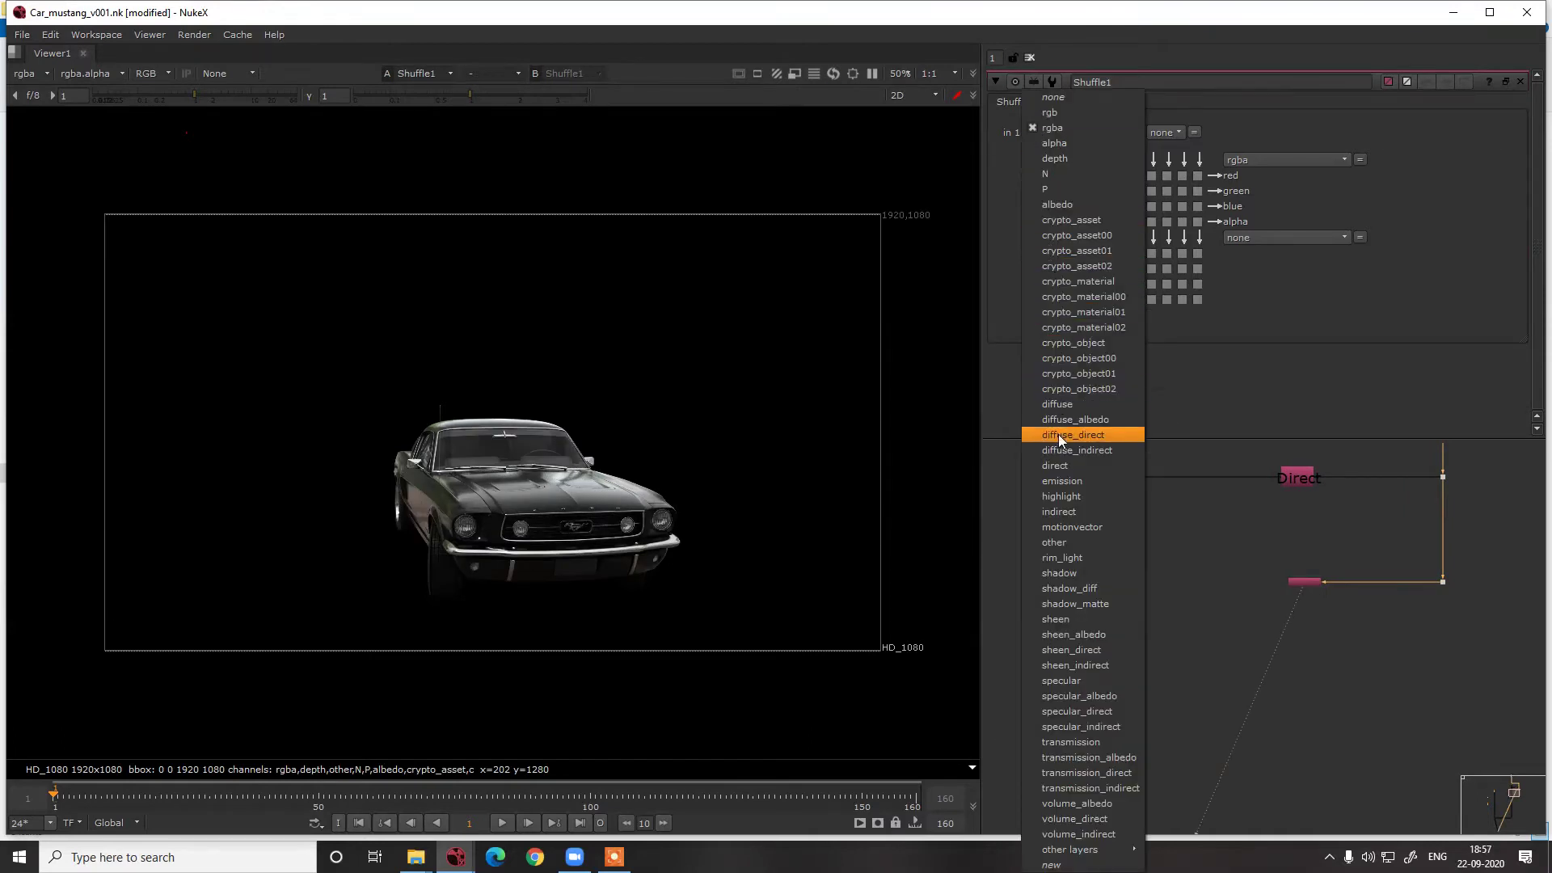
left_click(1068, 510)
left_click(1303, 582)
scroll(1303, 580, "up", 3)
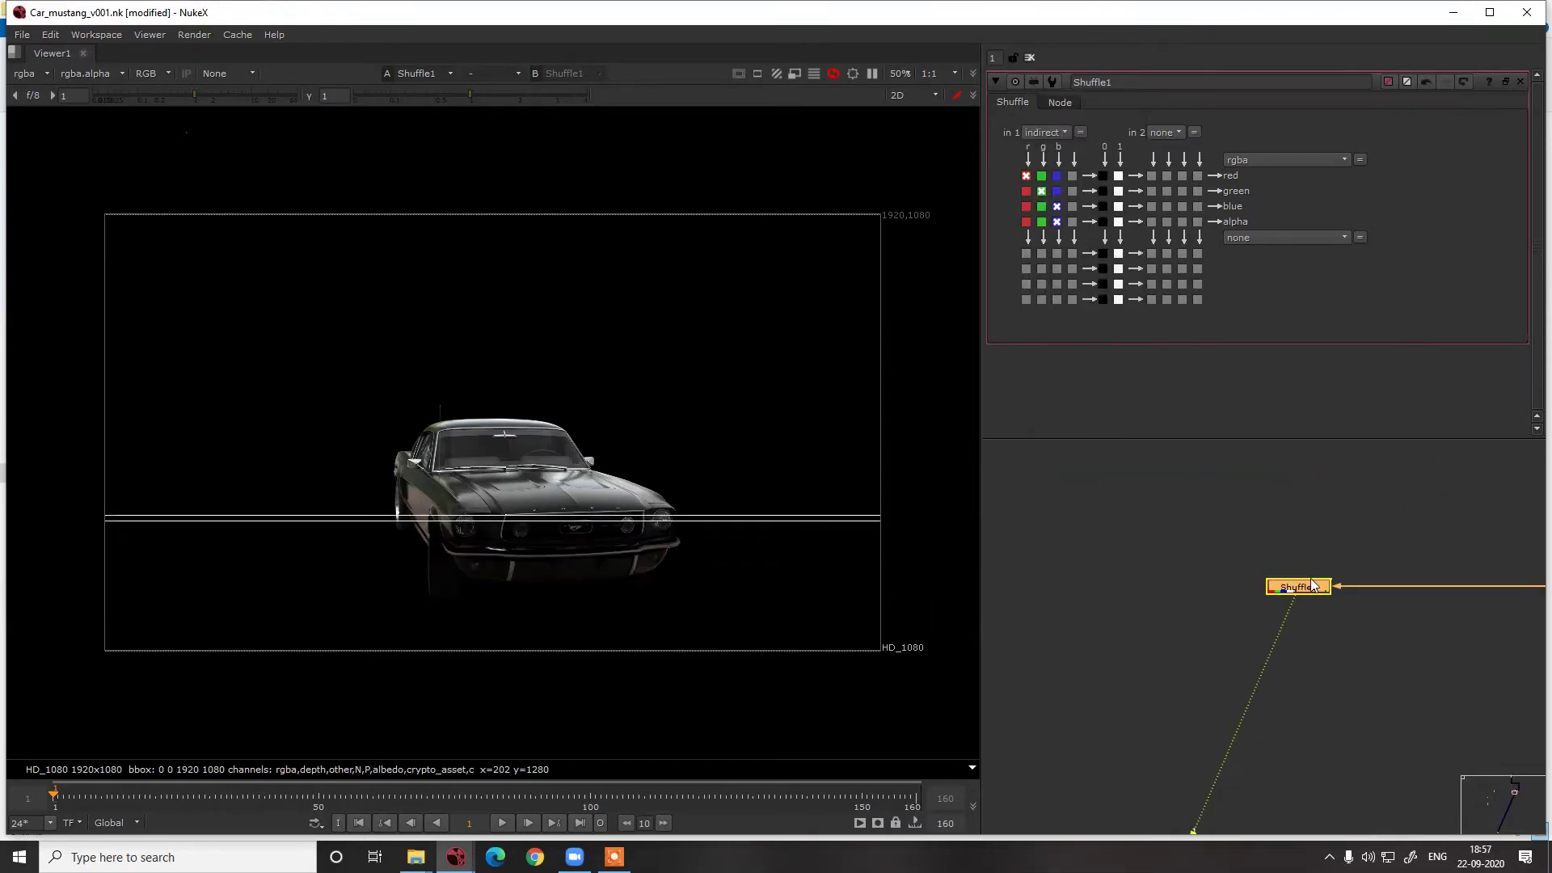
Rename the indirect Shuffle as Indirect and set its label font size to 41
left_click(1113, 83)
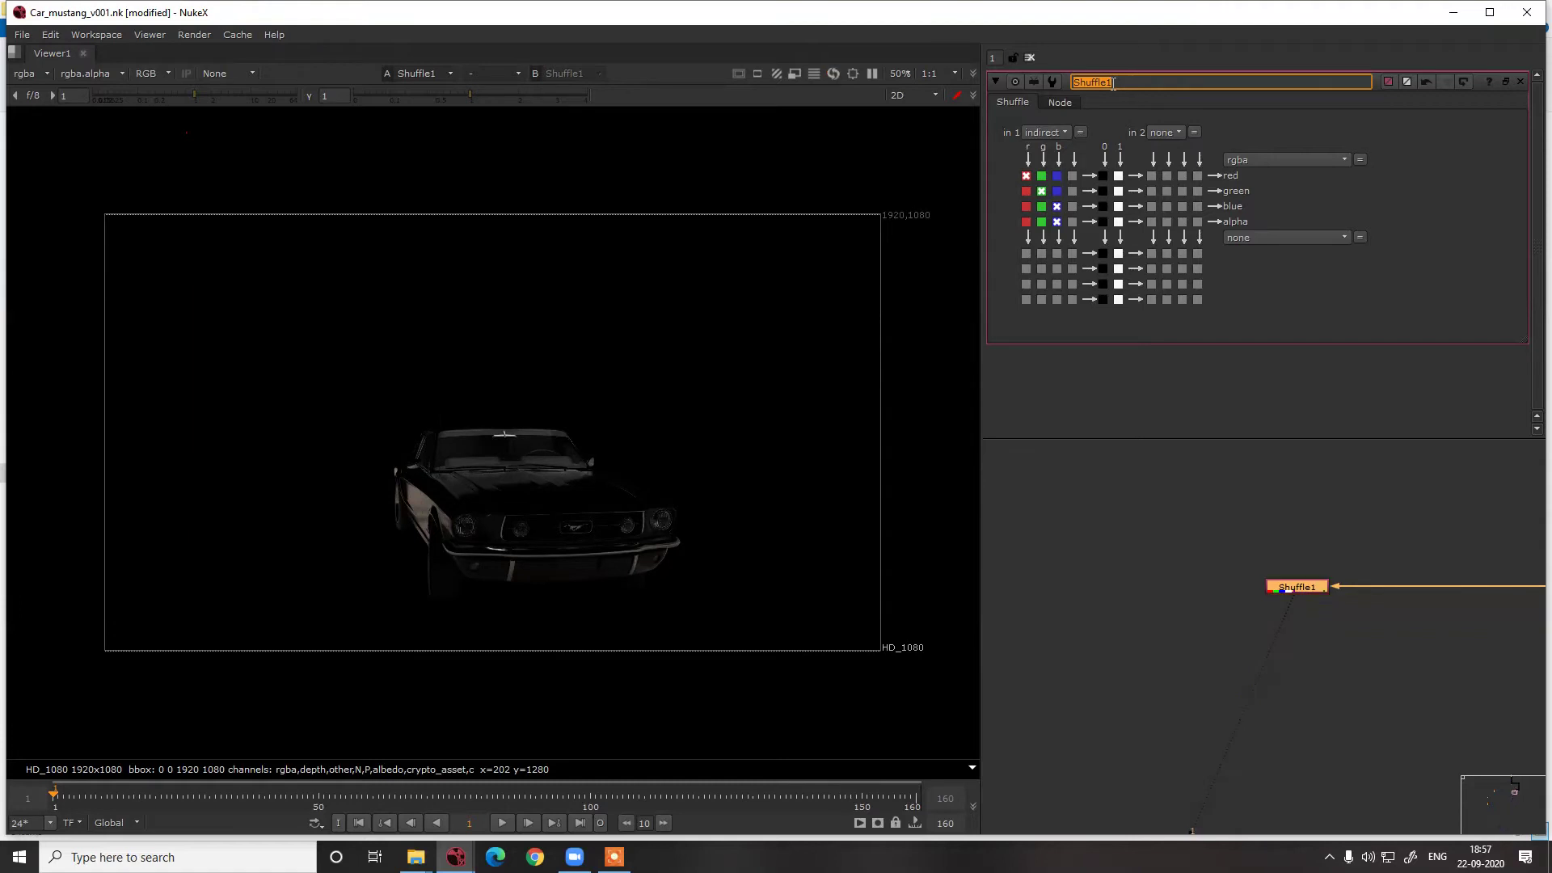
type("Indirect")
key("Return")
left_click(1060, 103)
double_click(1398, 276)
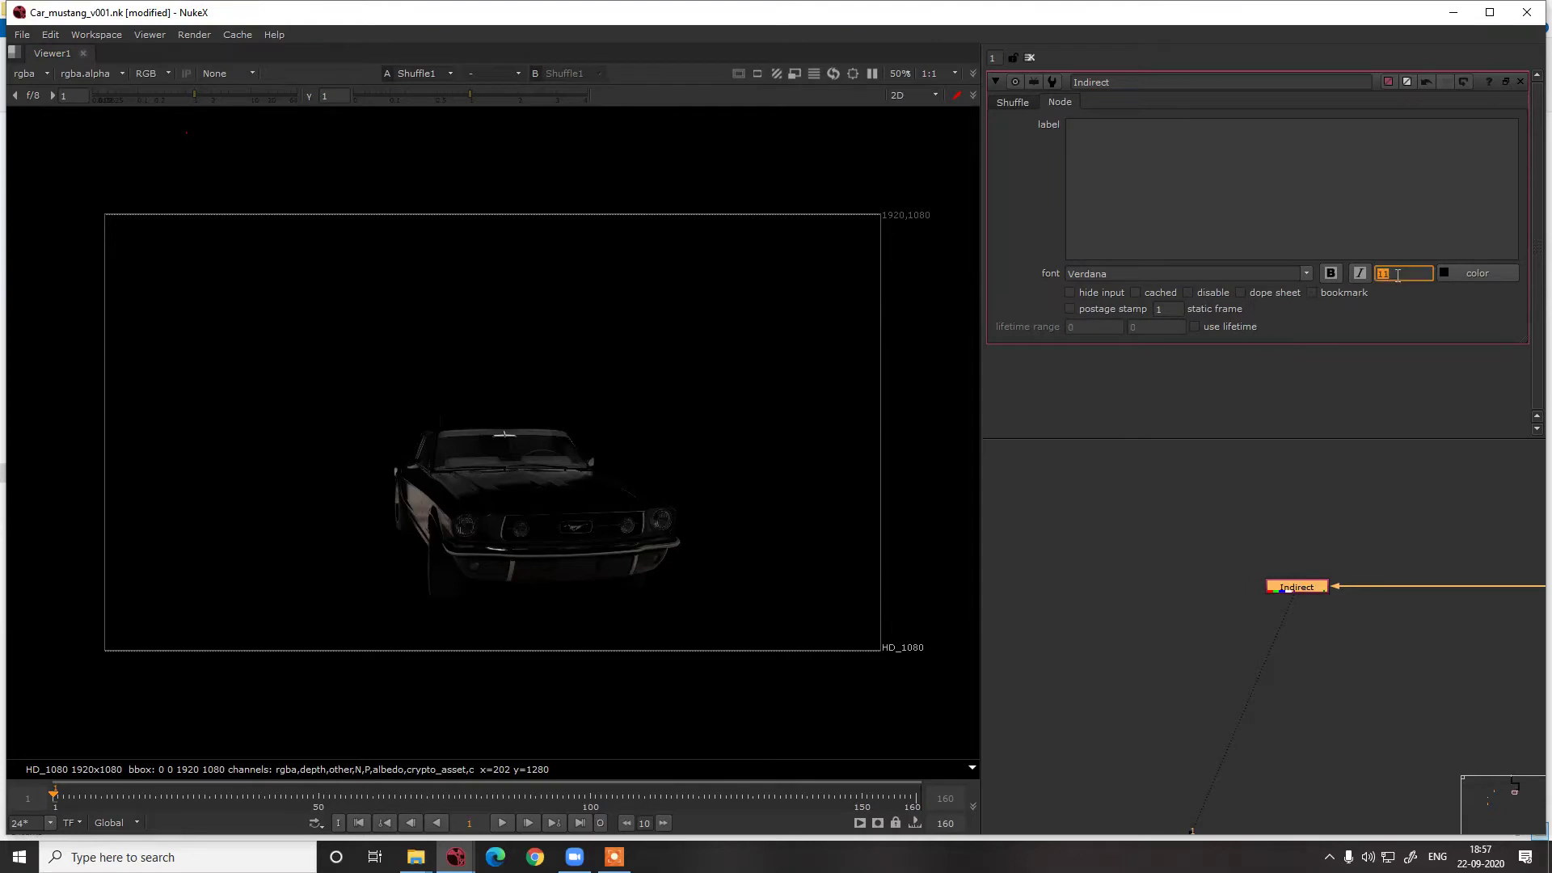
type("41")
scroll(1239, 624, "down", 3)
scroll(1186, 587, "up", 3)
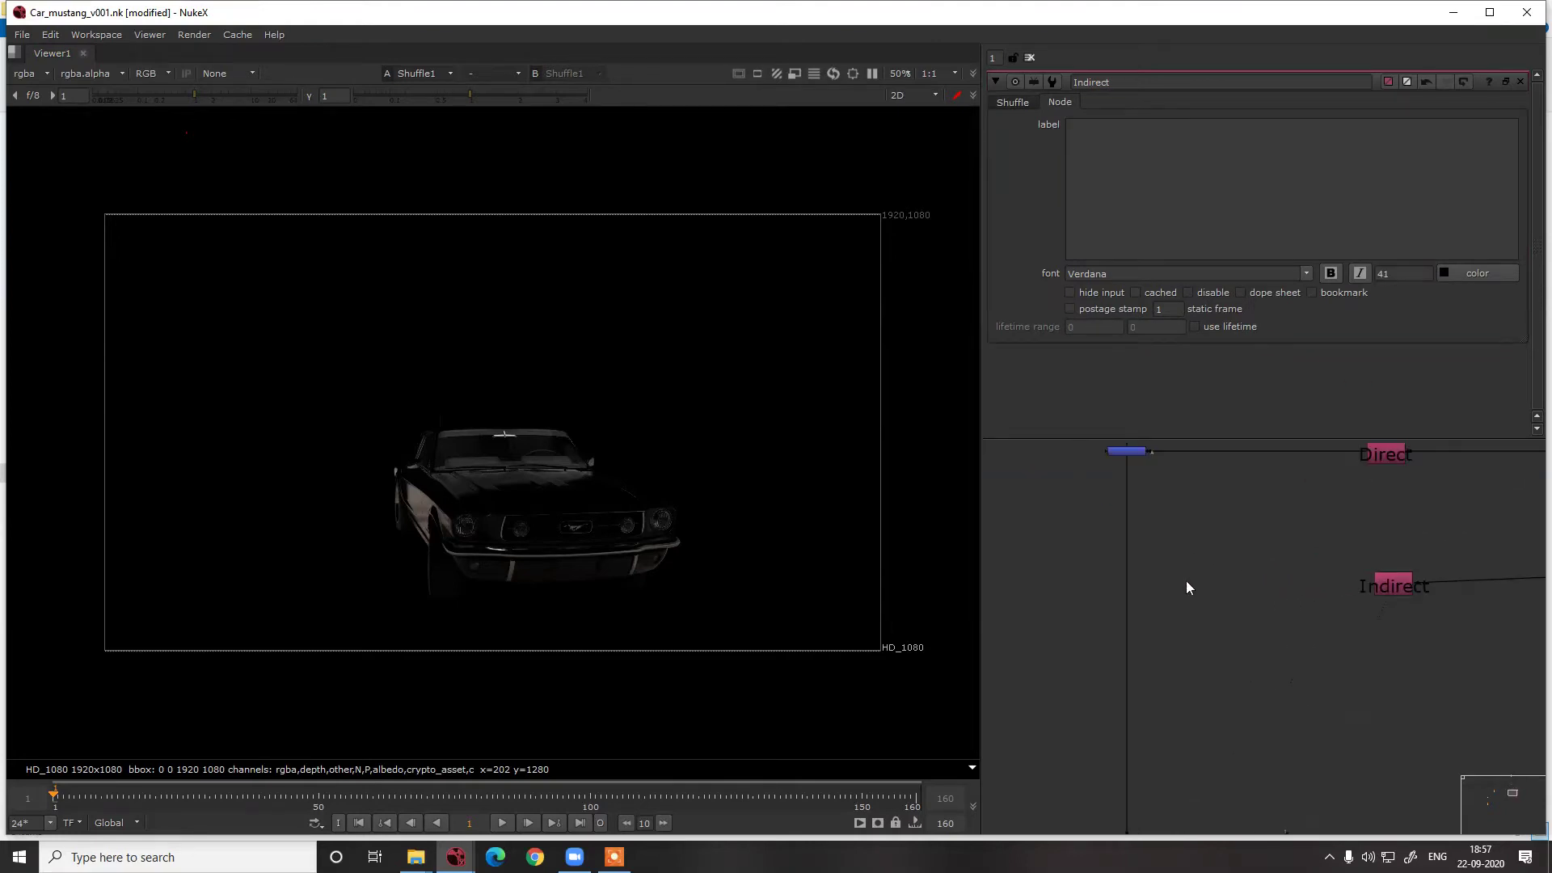
Merge Indirect onto the main pipe below the direct merge, view the result and set the operation to plus
key("m")
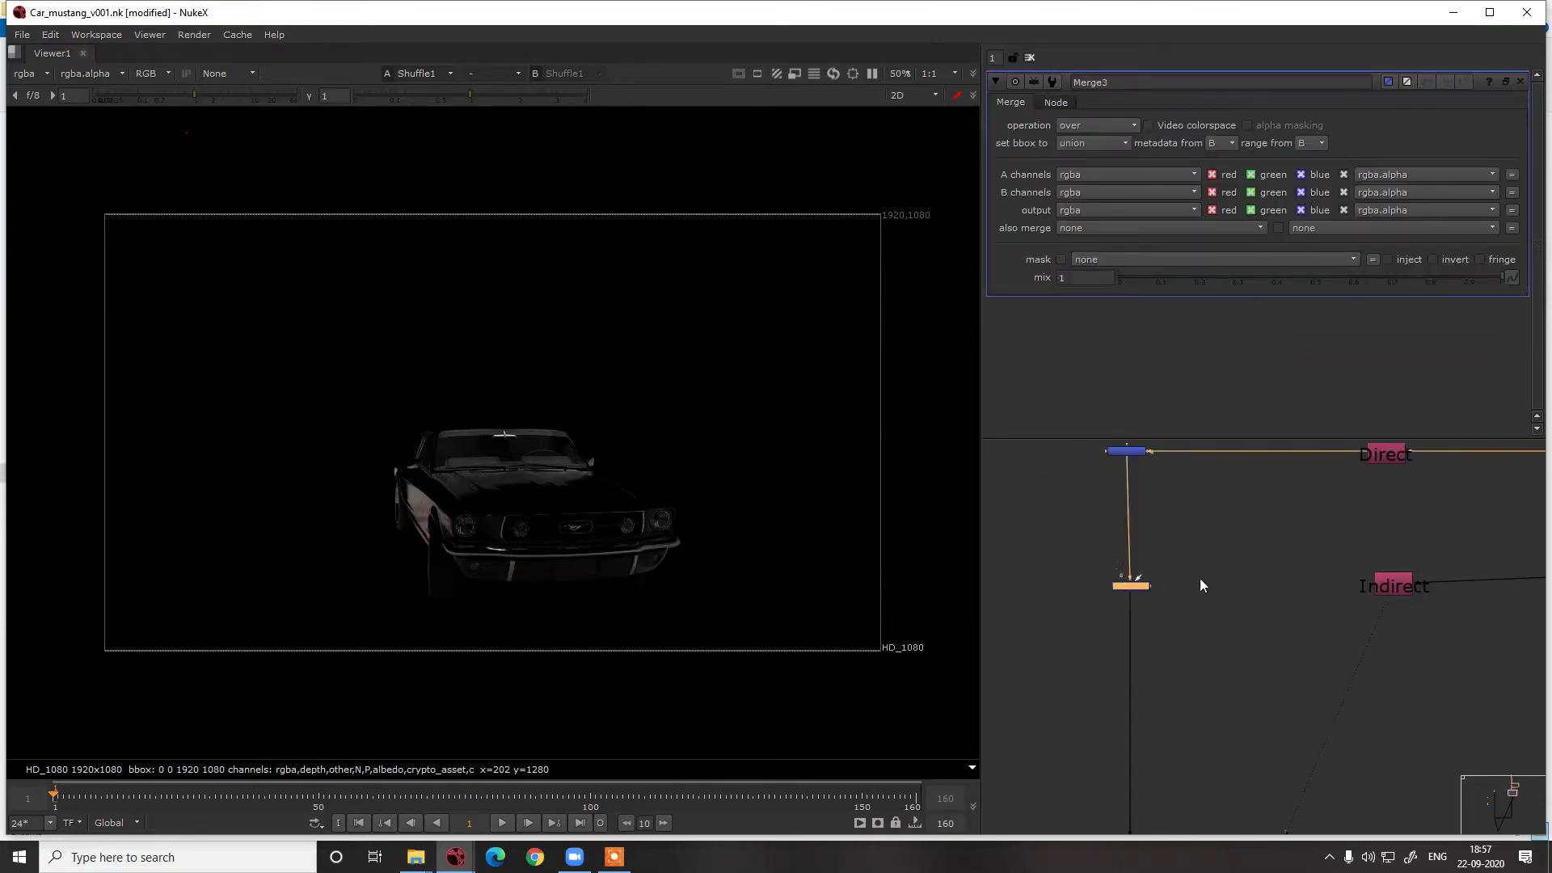
left_click_drag(1139, 577, 1374, 585)
key("1")
left_click(1127, 585)
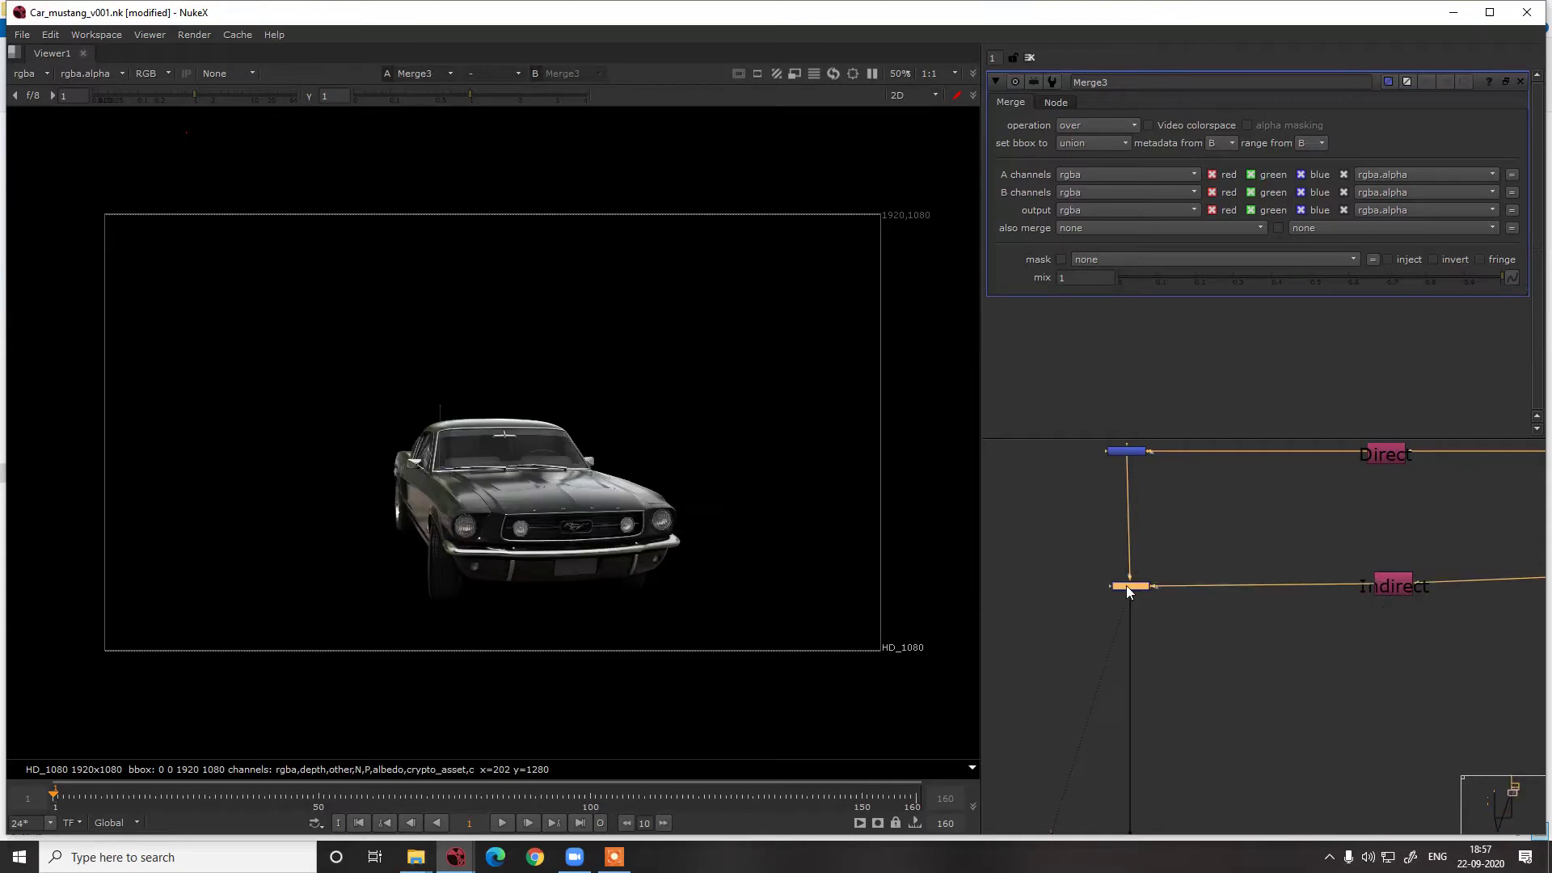
left_click(1095, 125)
left_click(1098, 380)
Toggle the Indirect merge off and on repeatedly to compare its effect on the car
scroll(469, 543, "up", 4)
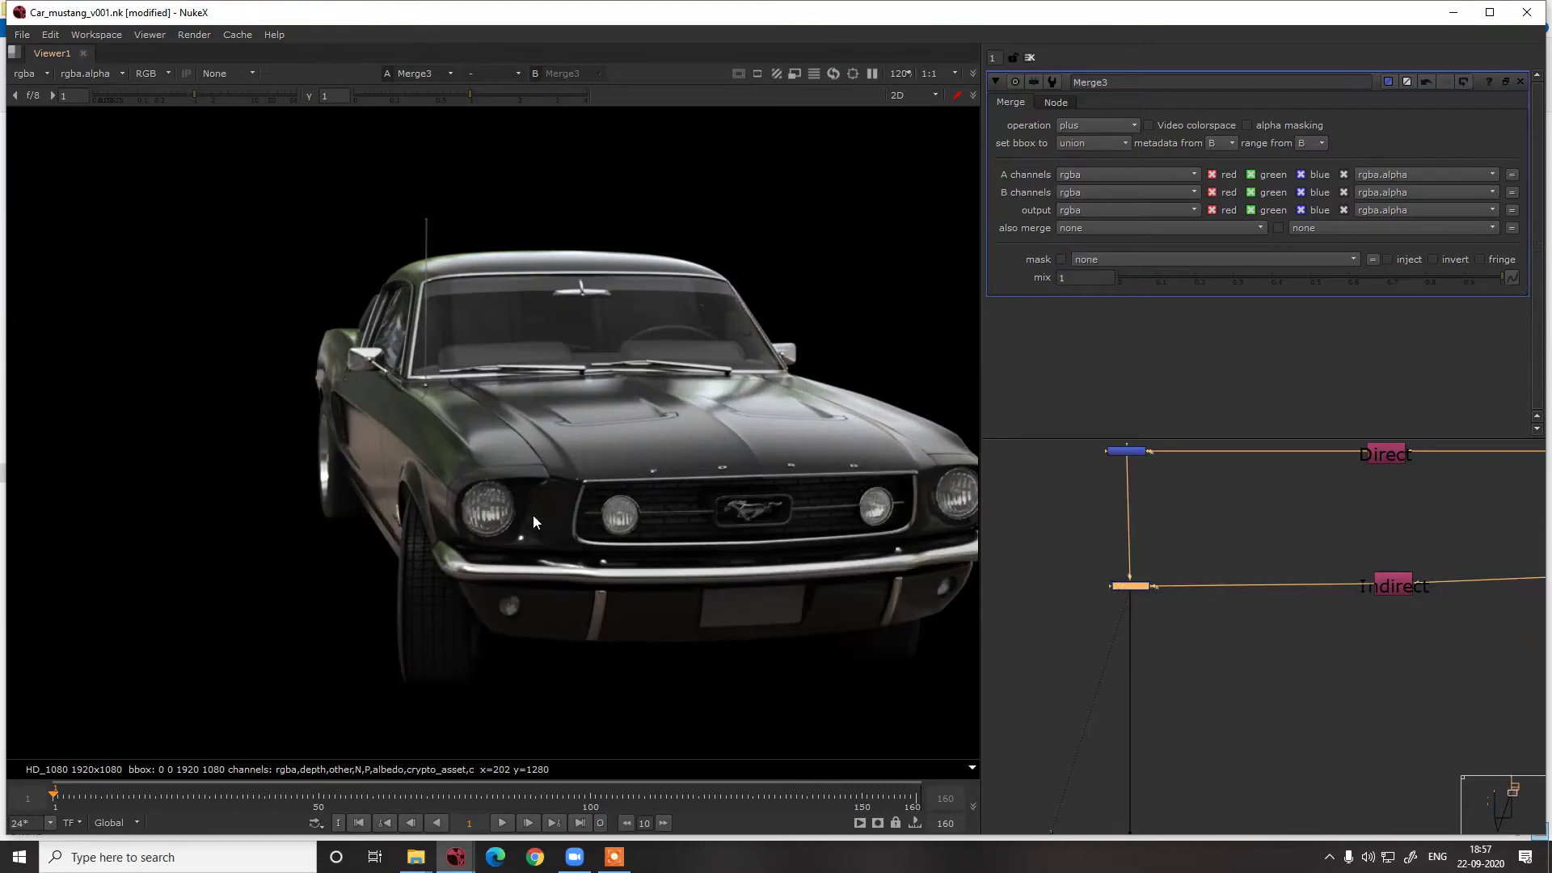
key("d")
key("d")
key("d")
key("d")
key("d")
key("d")
key("d")
key("d")
key("d")
key("d")
key("d")
key("d")
middle_click_drag(666, 616, 613, 573)
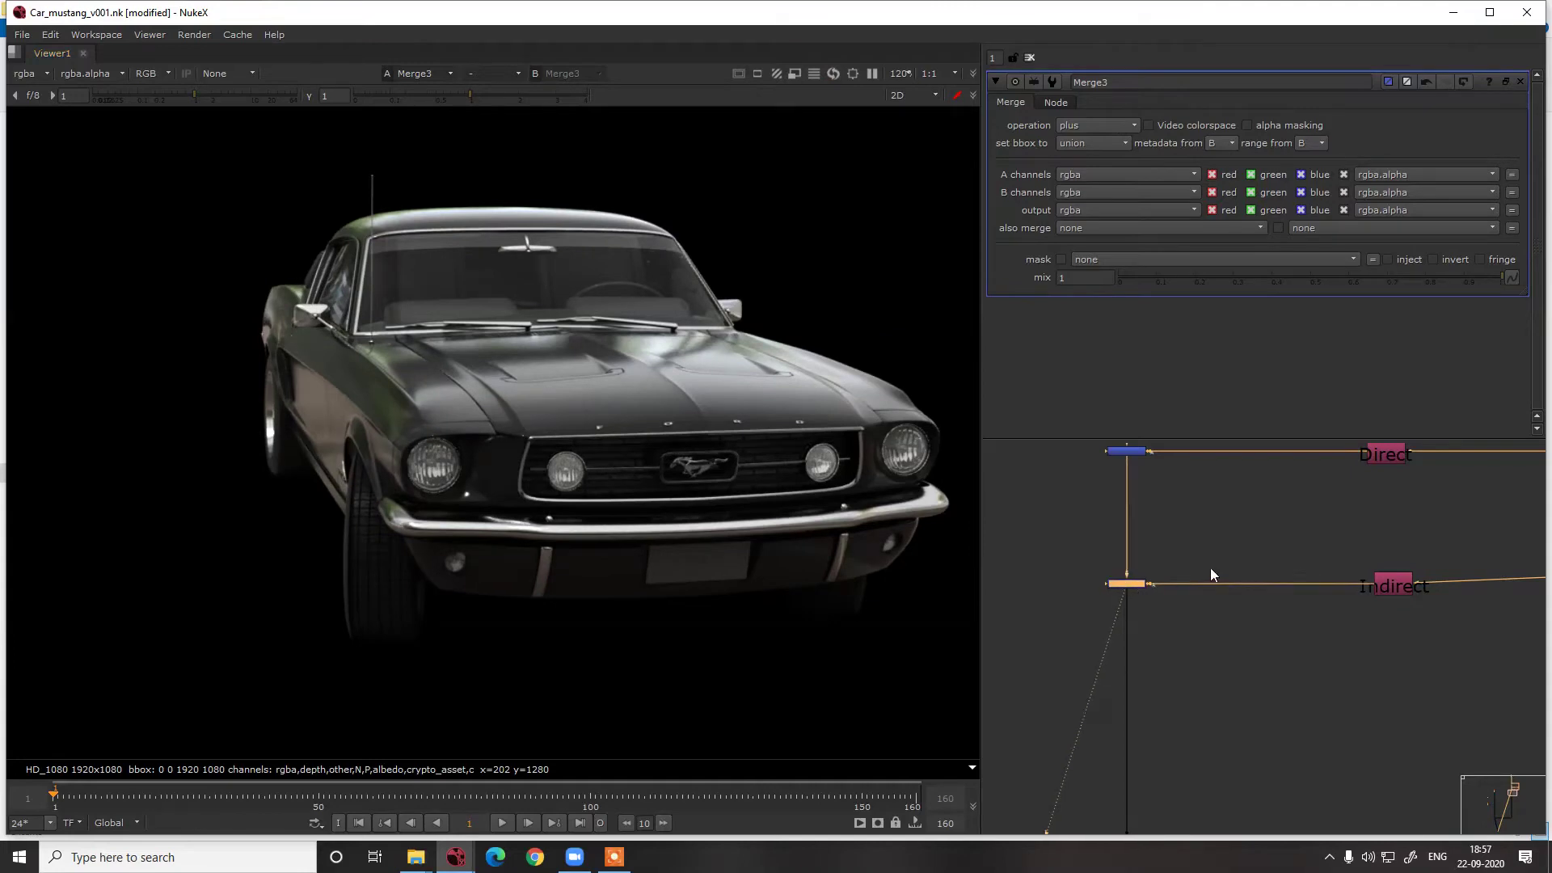
Align the corner dot feeding Indirect so its pipes run straight
scroll(1213, 558, "down", 5)
scroll(1258, 541, "up", 6)
left_click_drag(1289, 583, 1290, 597)
scroll(1280, 581, "down", 4)
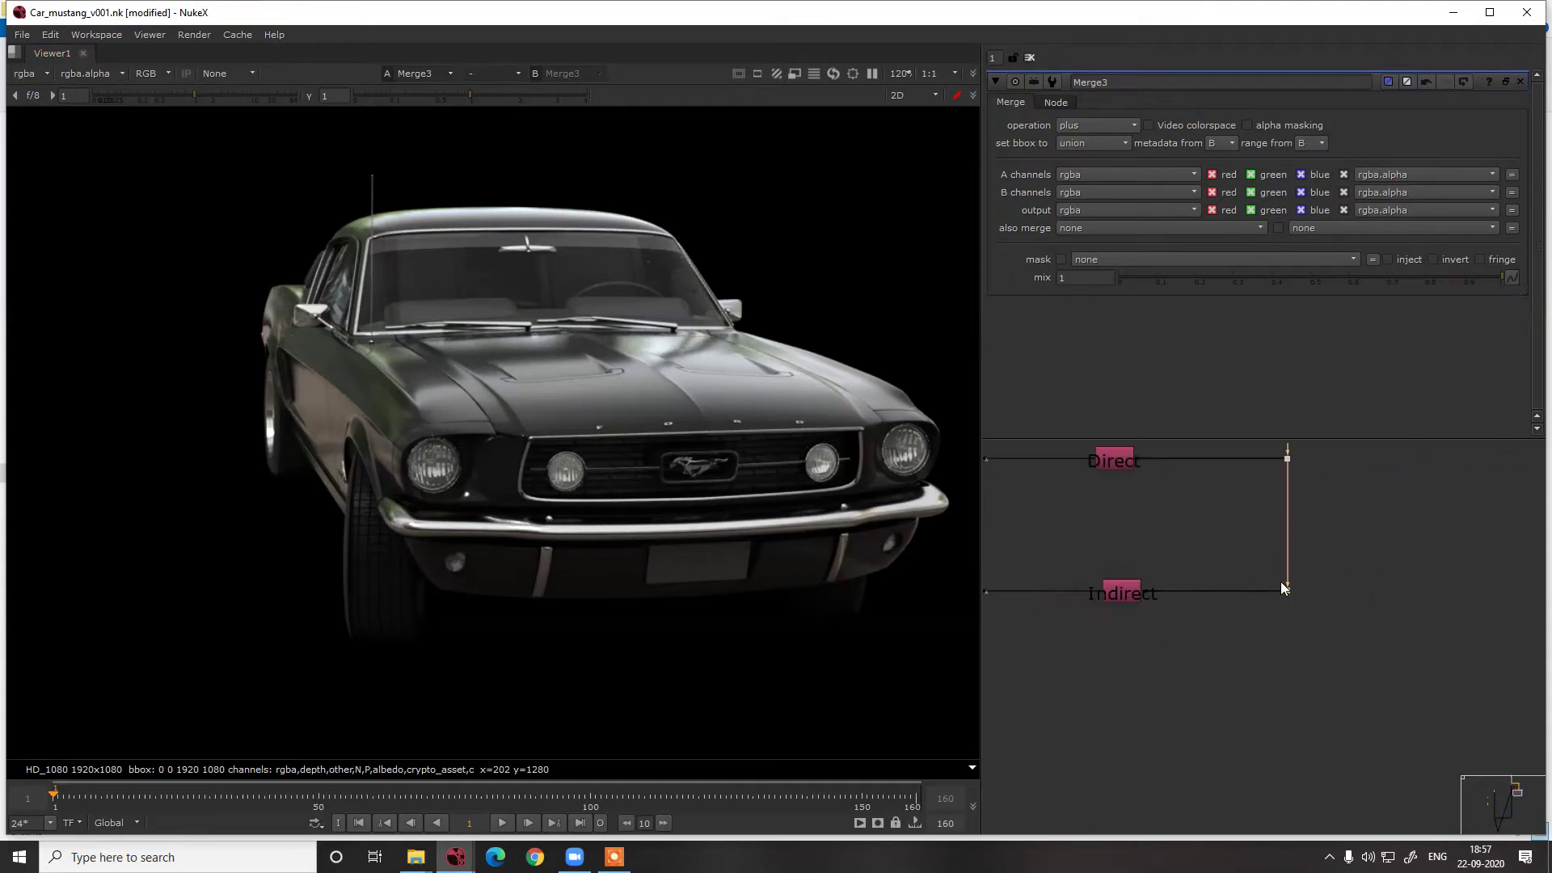
Add another Shuffle node below Indirect, fed from Indirect's corner dot through a new dot
middle_click_drag(1212, 653, 1186, 590)
key("Tab")
type("shuffle")
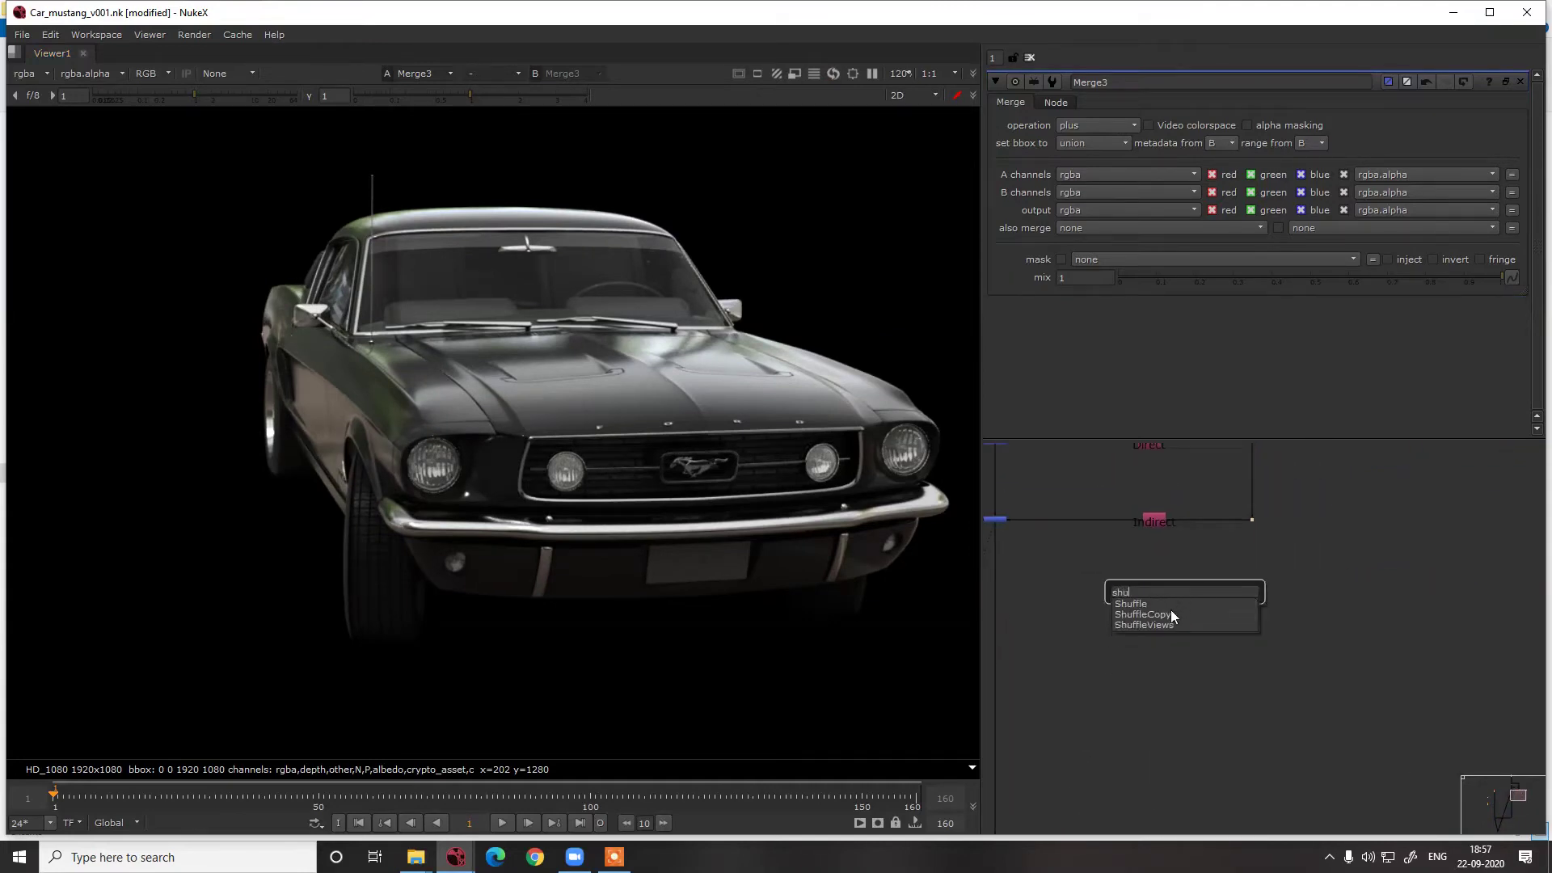
key("Return")
mouse_move(1180, 579)
left_mouse_down()
mouse_move(1281, 491)
mouse_move(1274, 586)
mouse_move(1178, 593)
left_mouse_up()
scroll(1189, 596, "up", 3)
View the Shuffle below Indirect and set its input layer to specular
key("1")
left_click(1038, 132)
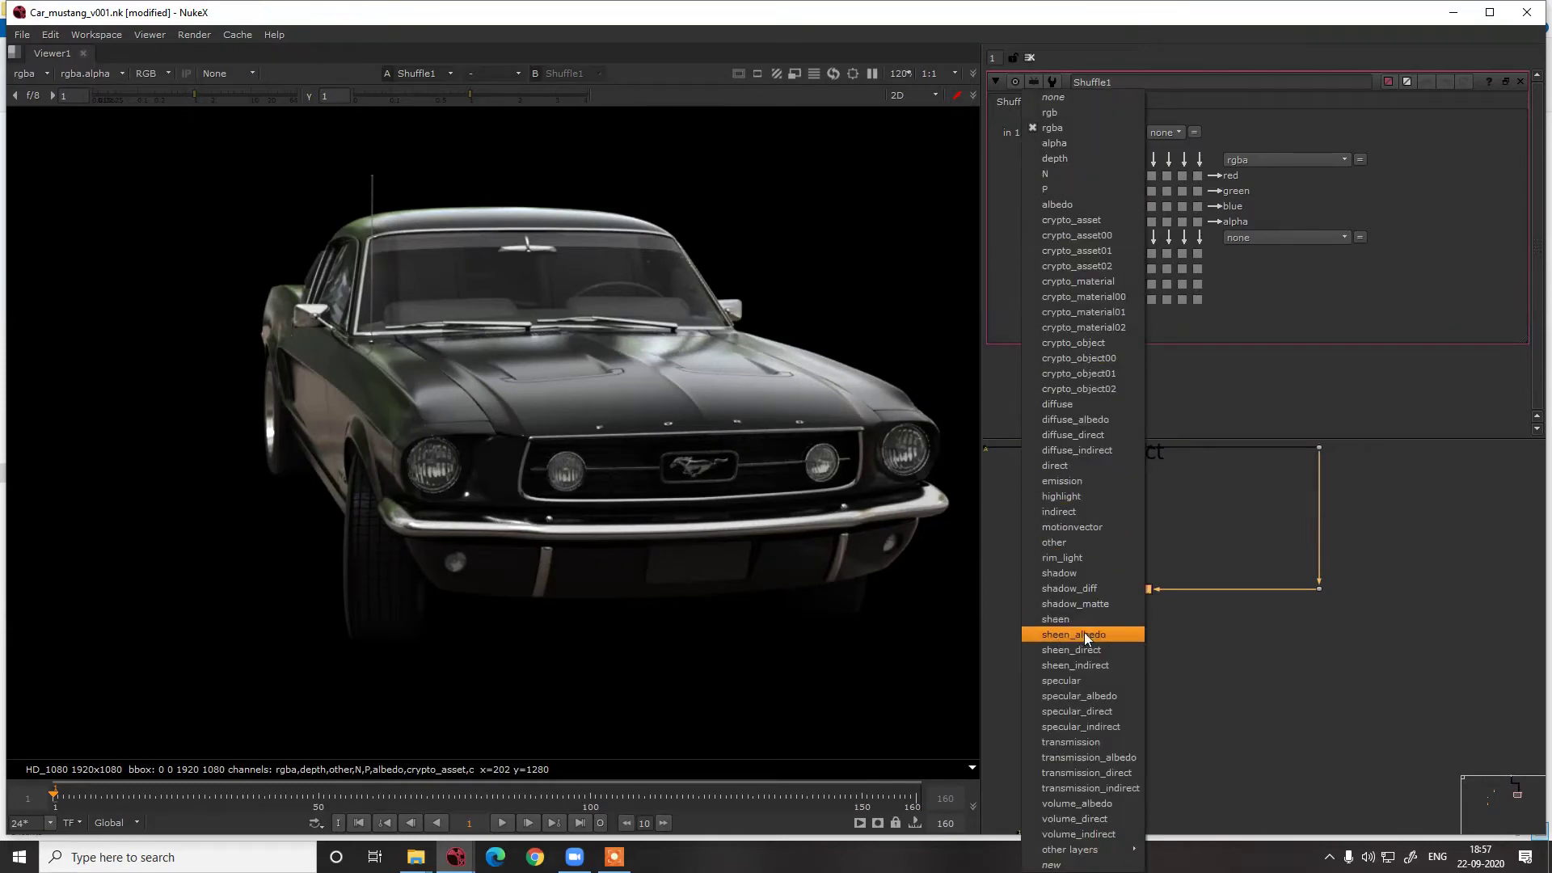
left_click(1084, 682)
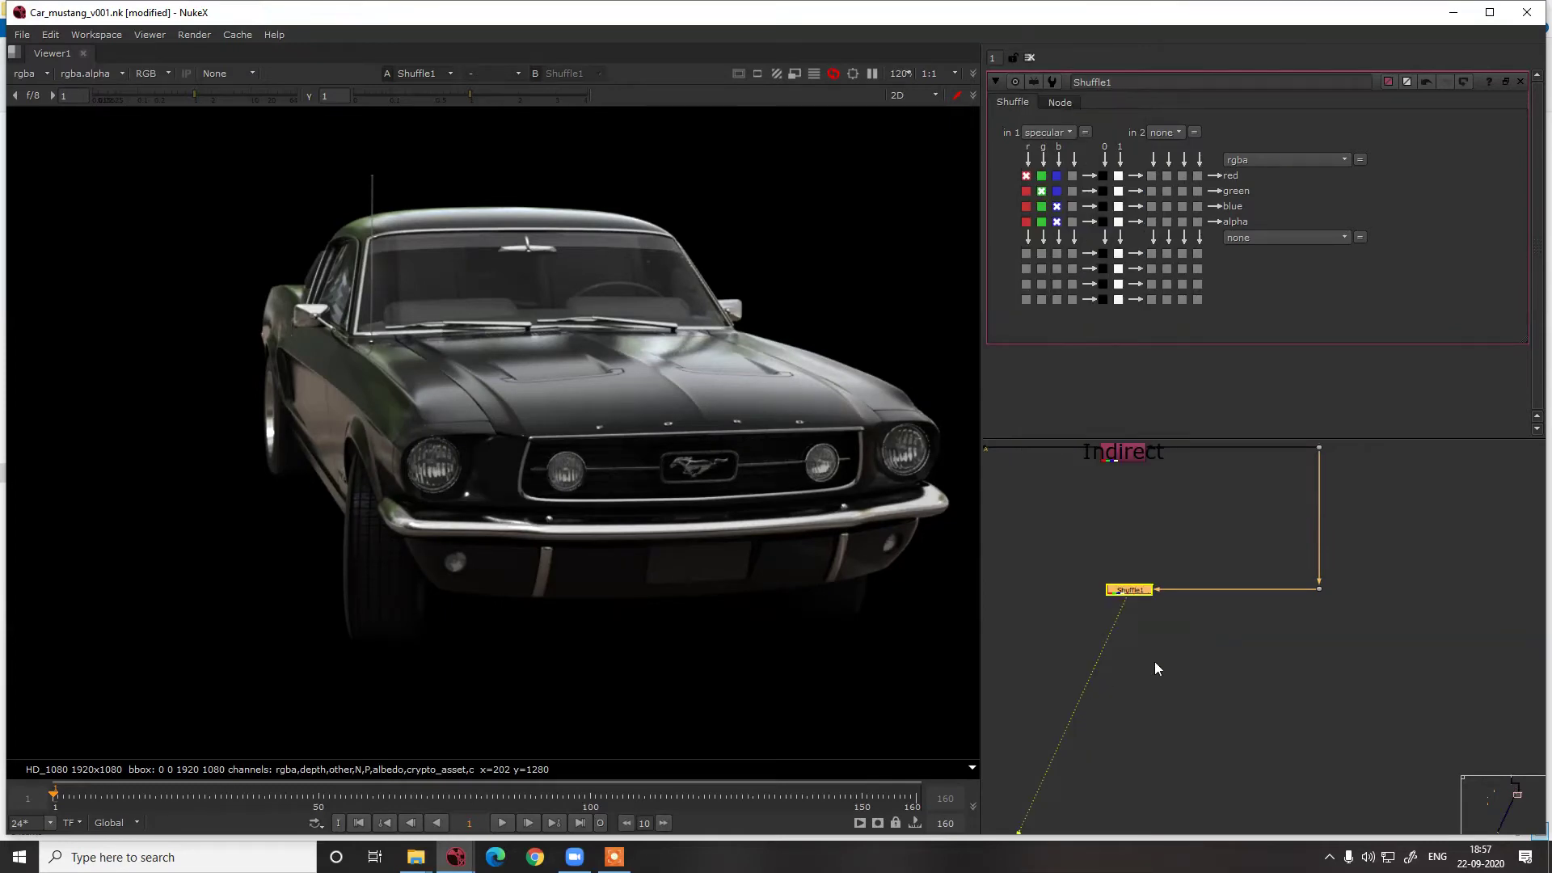
middle_click_drag(1169, 593, 1276, 566)
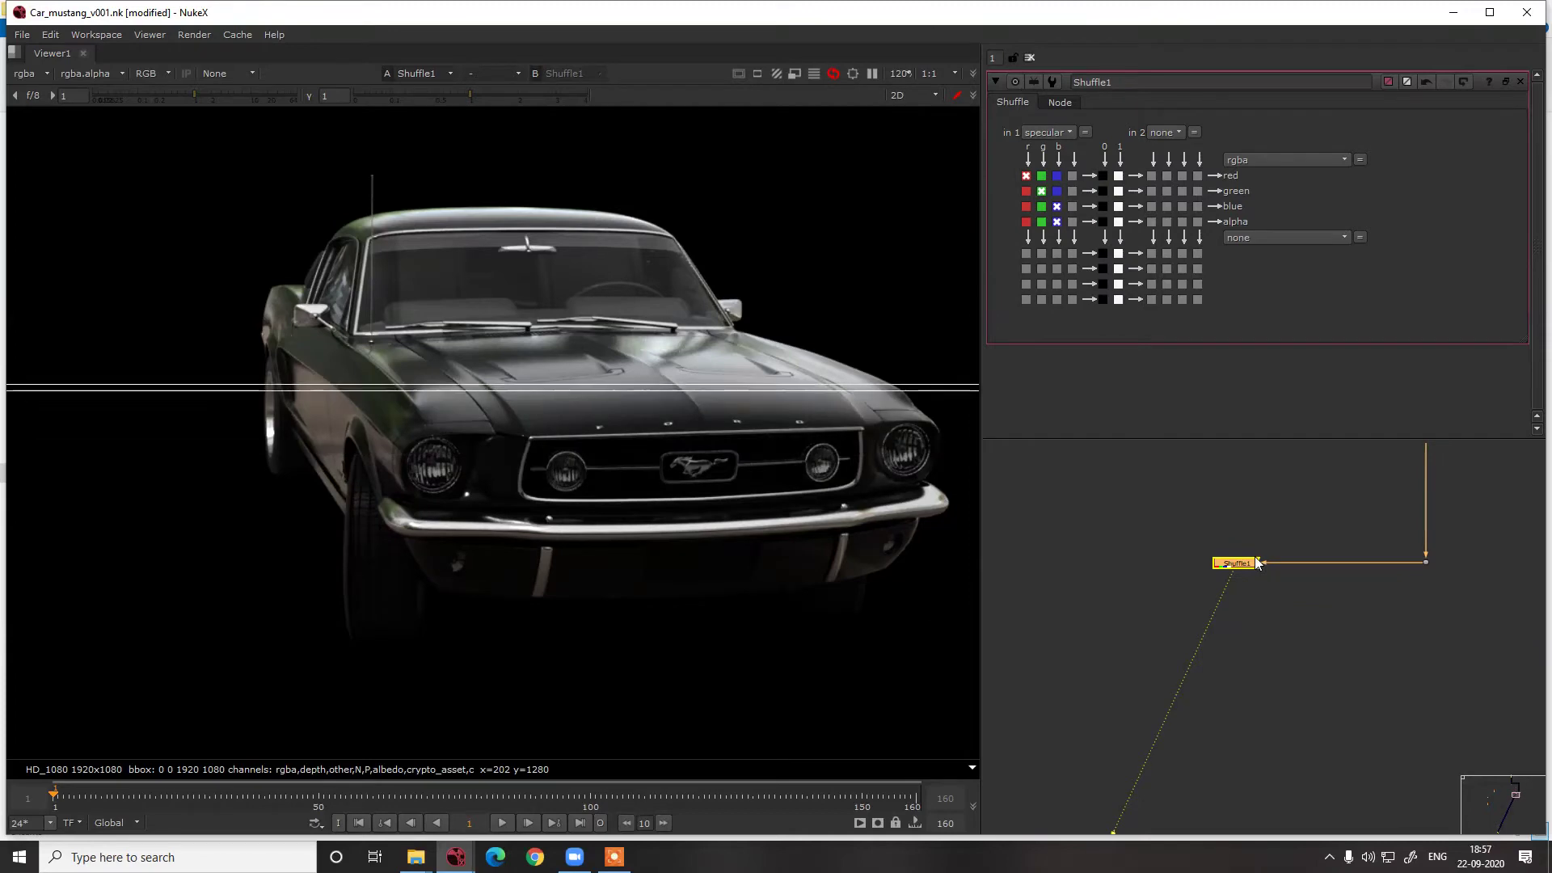
Try specular_direct and specular_indirect as the Shuffle's input layer and restore specular
left_click(1046, 131)
left_click(1084, 697)
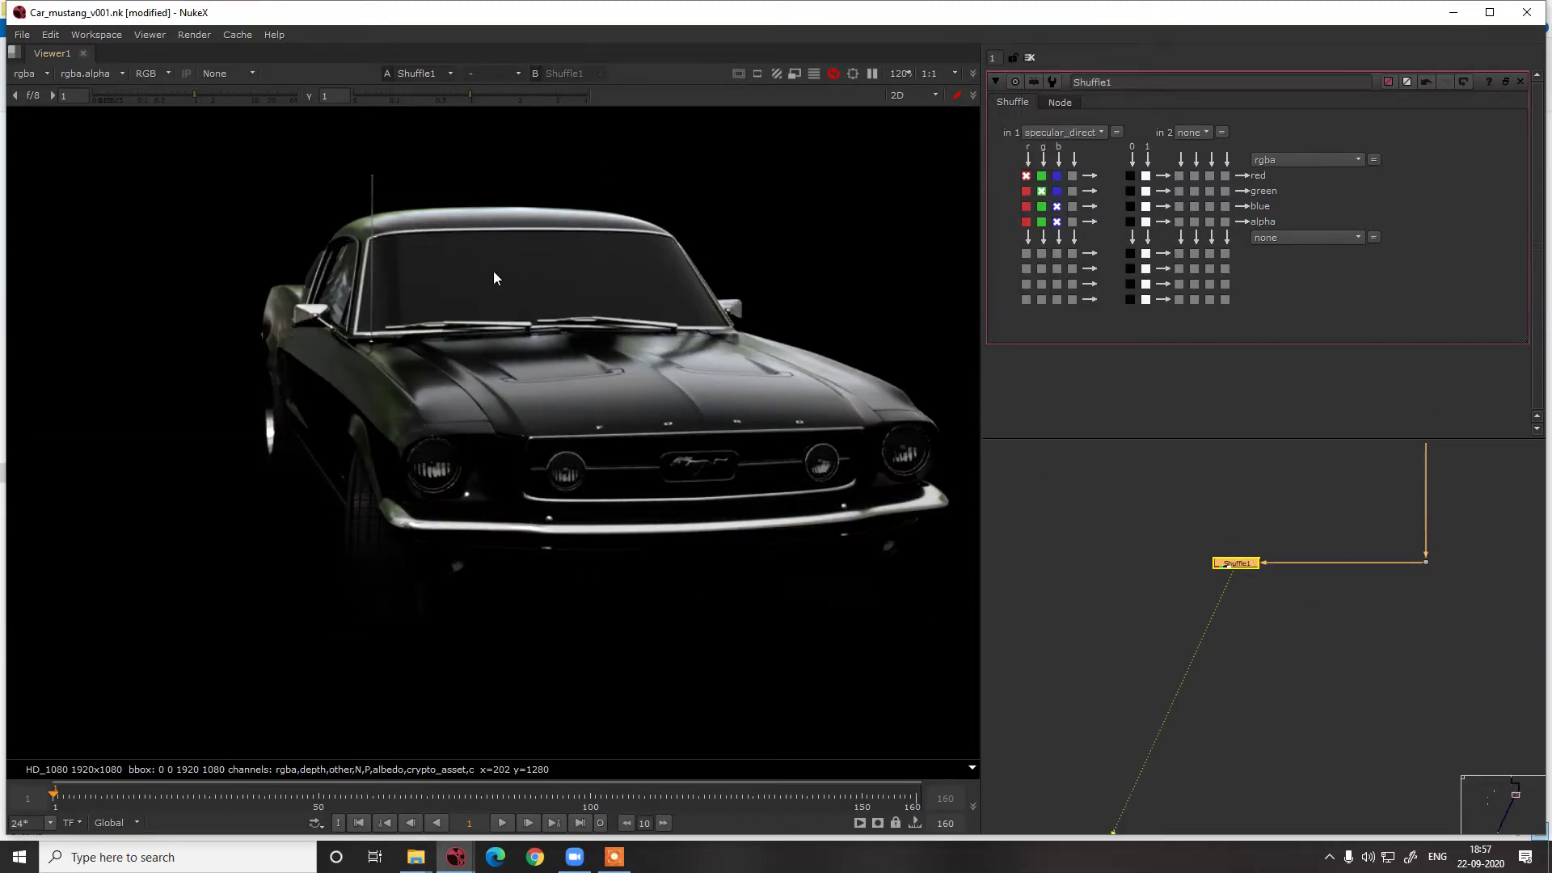
left_click(1077, 132)
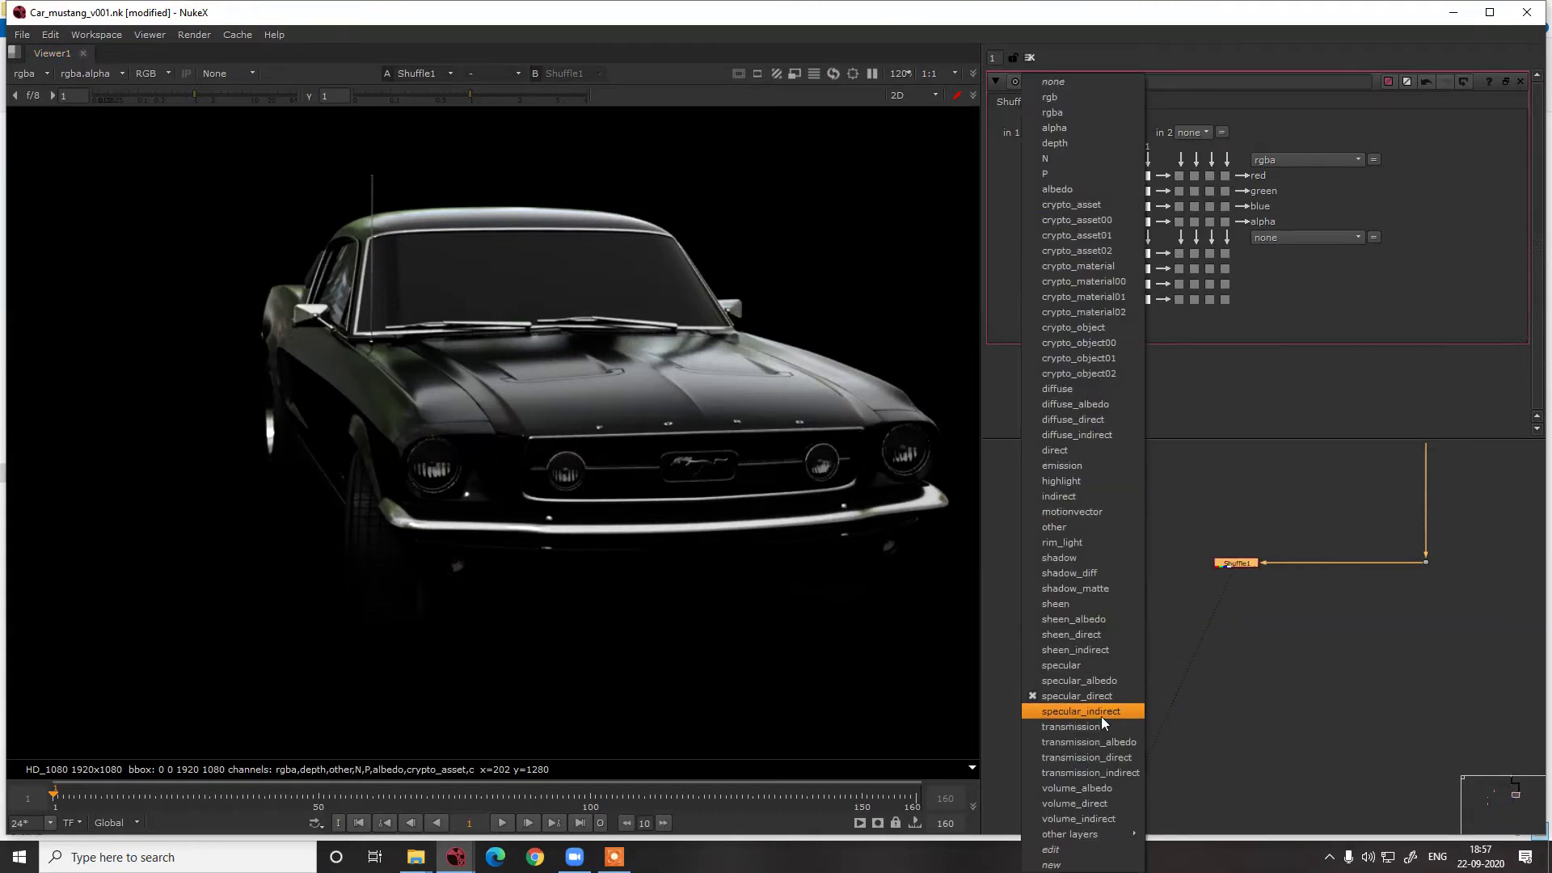
left_click(1101, 714)
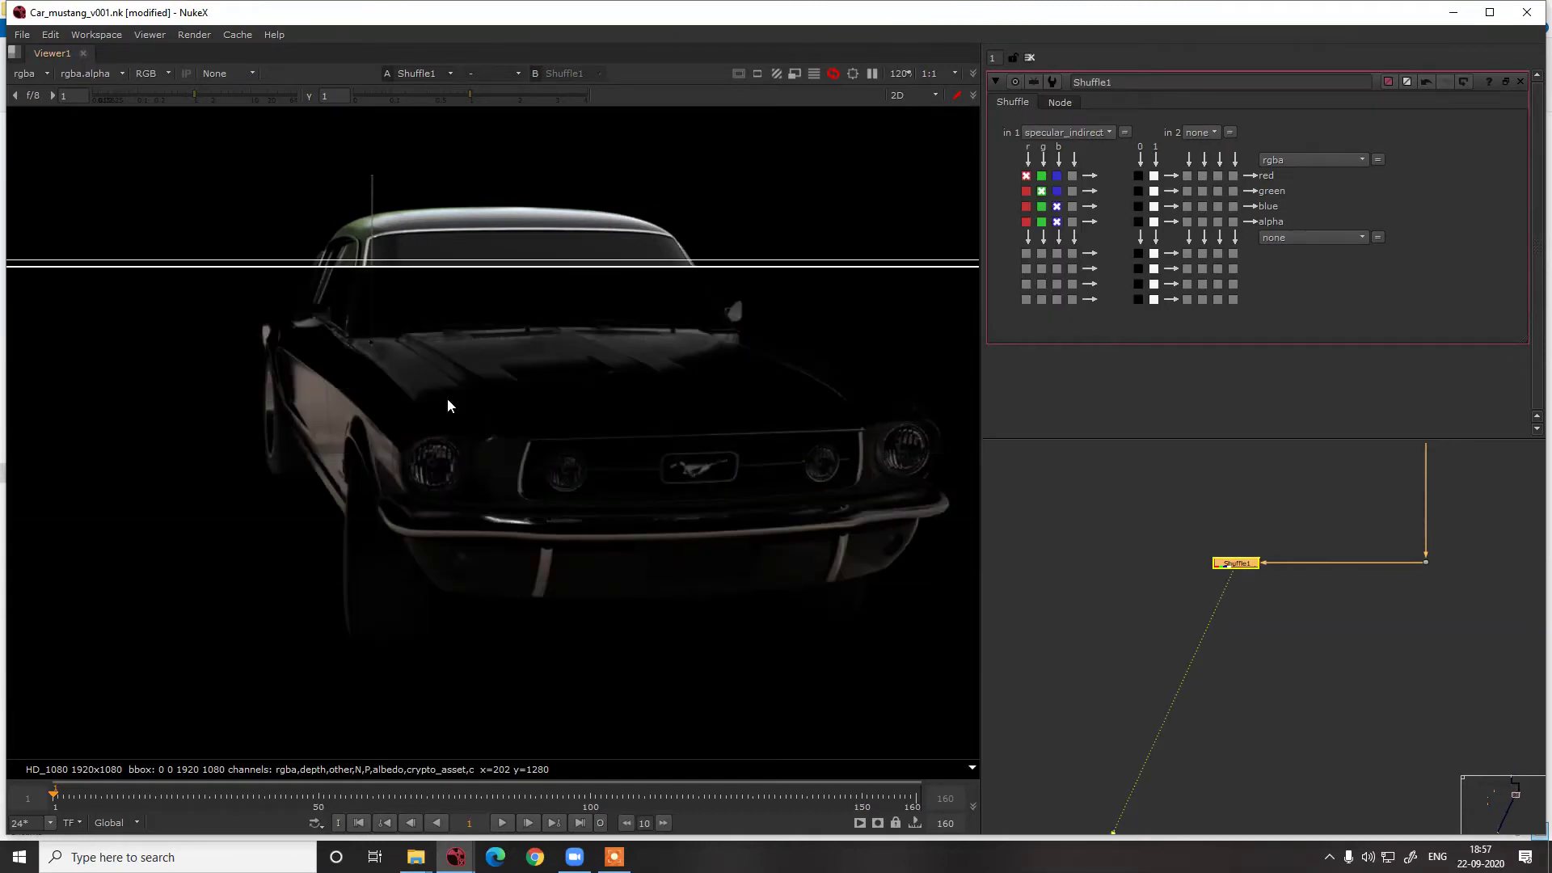
left_click(1065, 132)
left_click(1084, 668)
Merge the specular Shuffle onto the main pipe below the Indirect merge, set the operation to screen and view the result
scroll(1198, 612, "down", 1)
scroll(1197, 608, "down", 3)
middle_click_drag(1124, 595, 1154, 589)
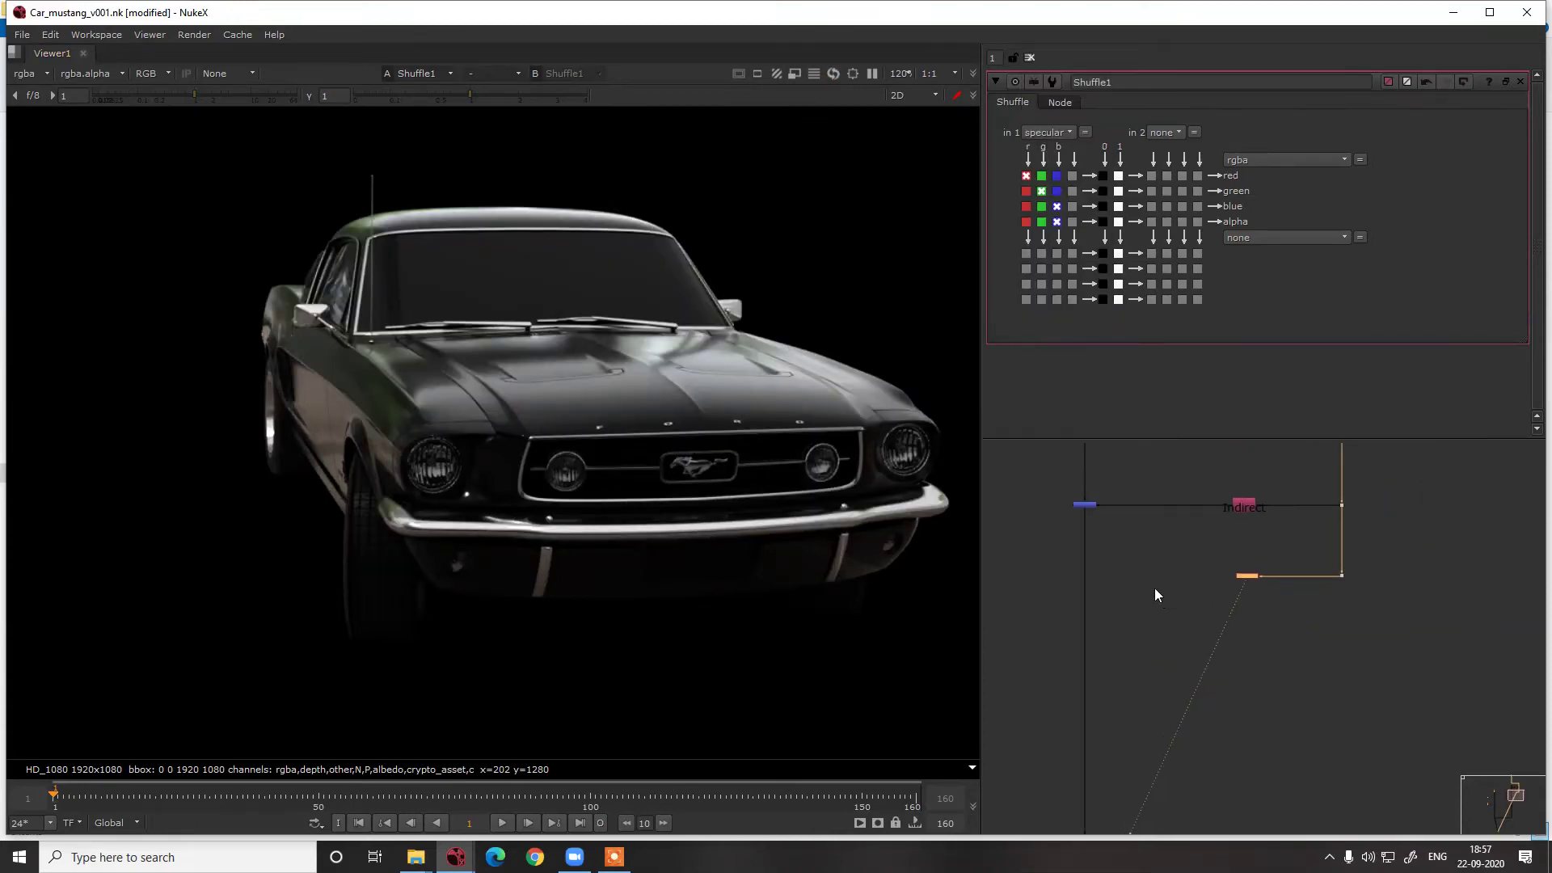
scroll(1129, 577, "up", 3)
left_click(1119, 569)
key("m")
left_click_drag(1119, 569, 1324, 574)
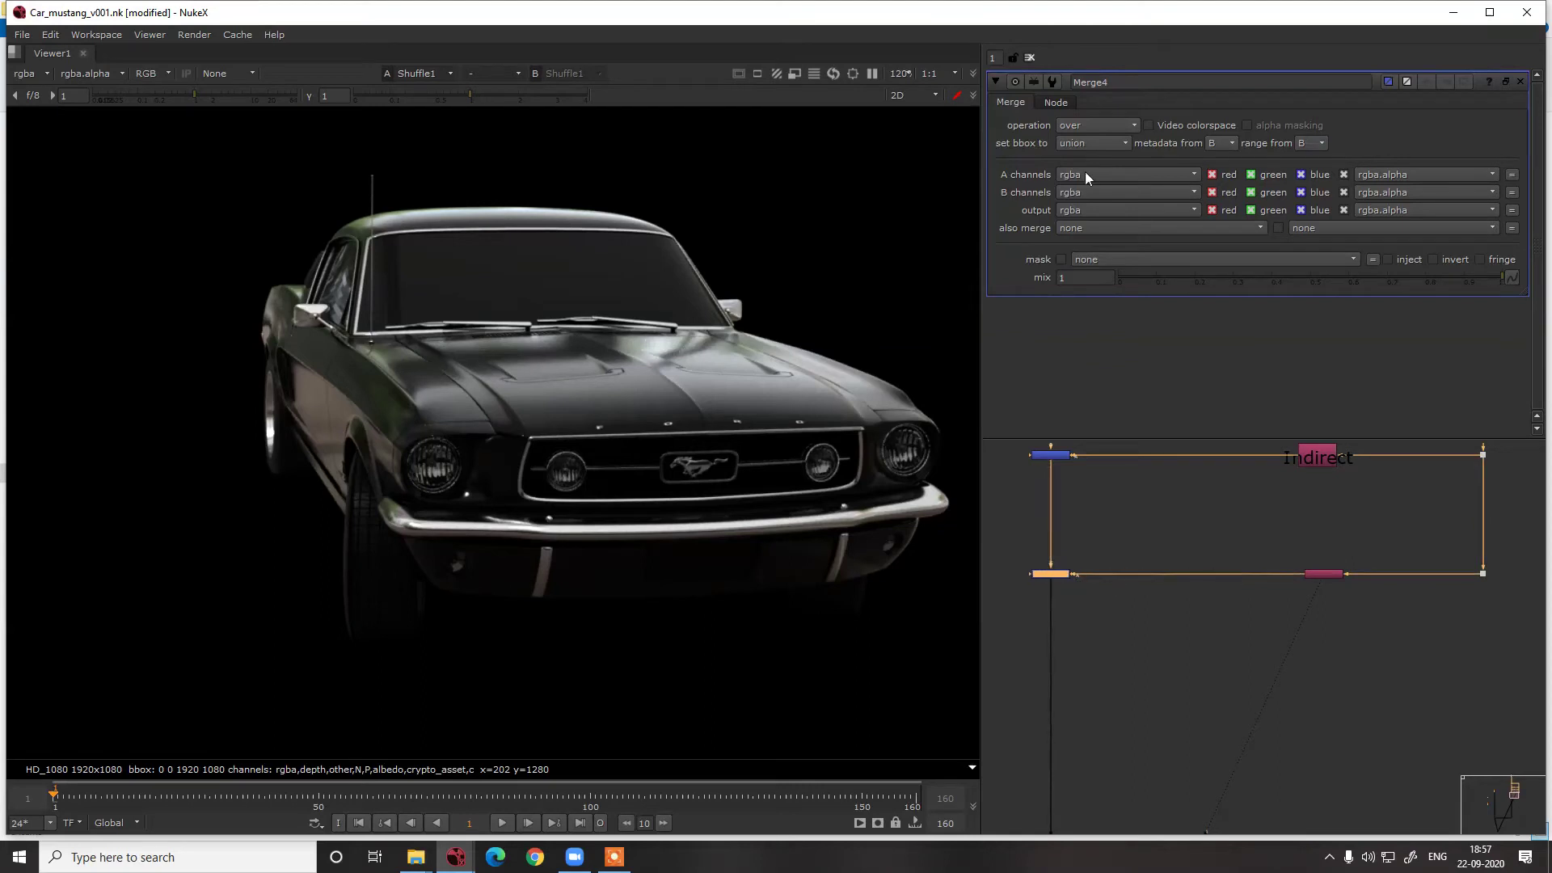
left_click(1090, 125)
left_click(1083, 400)
middle_click_drag(1087, 535, 1172, 492)
left_click(1172, 493)
key("1")
Compare the car earlier in the pipe with the final merge, and disable the specular screen merge to check its effect
scroll(1147, 535, "down", 4)
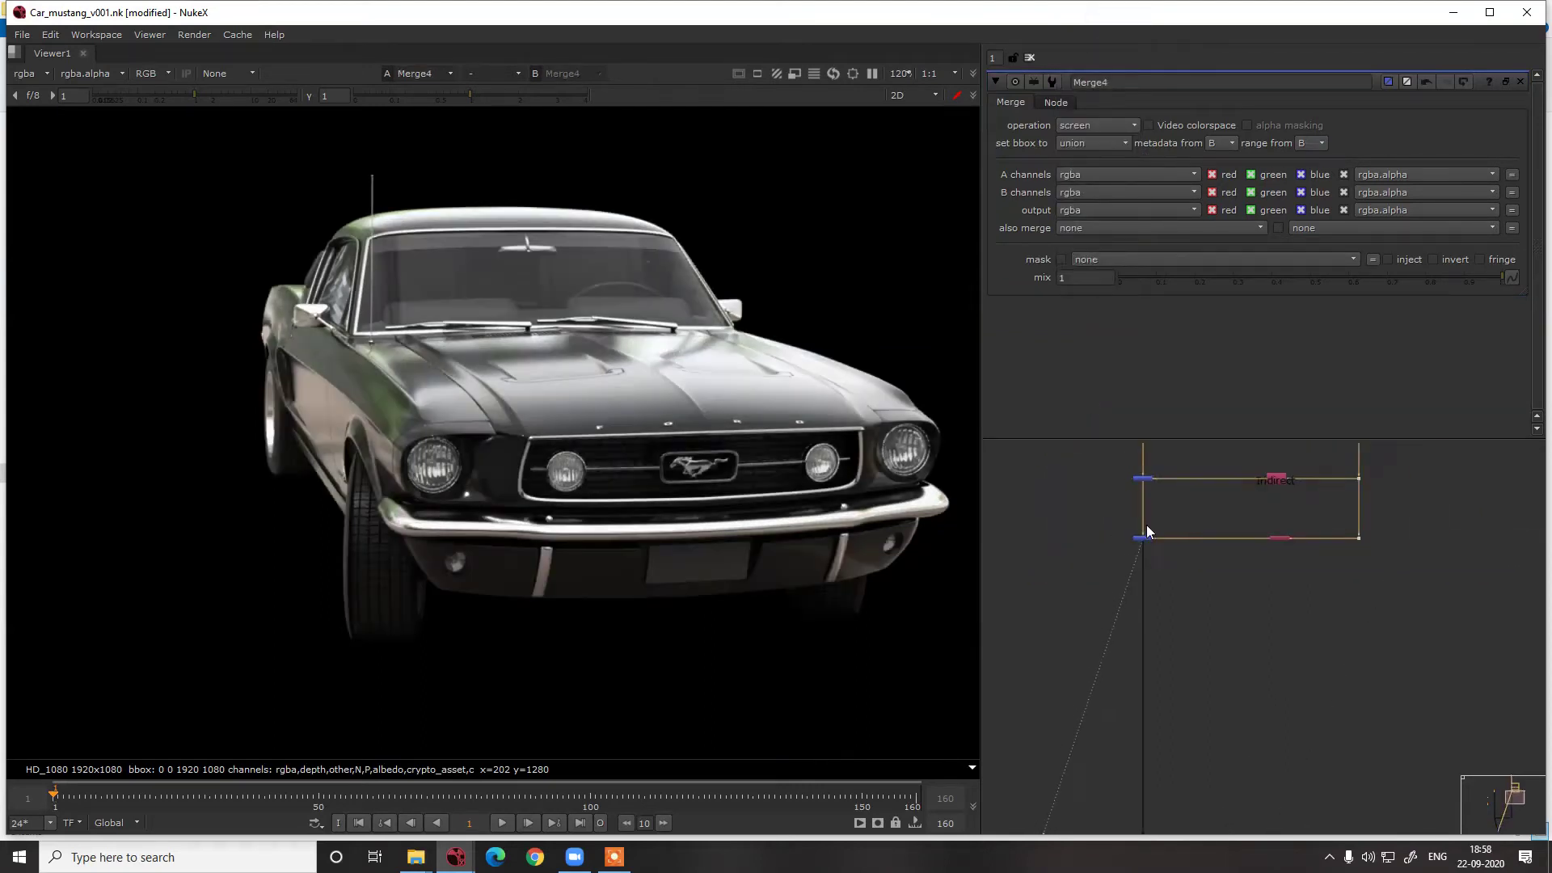
middle_click_drag(1131, 471, 1137, 559)
left_click_drag(1123, 516, 1156, 539)
key("1")
middle_click_drag(1138, 688, 1123, 589)
left_click_drag(1111, 605, 1162, 676)
key("1")
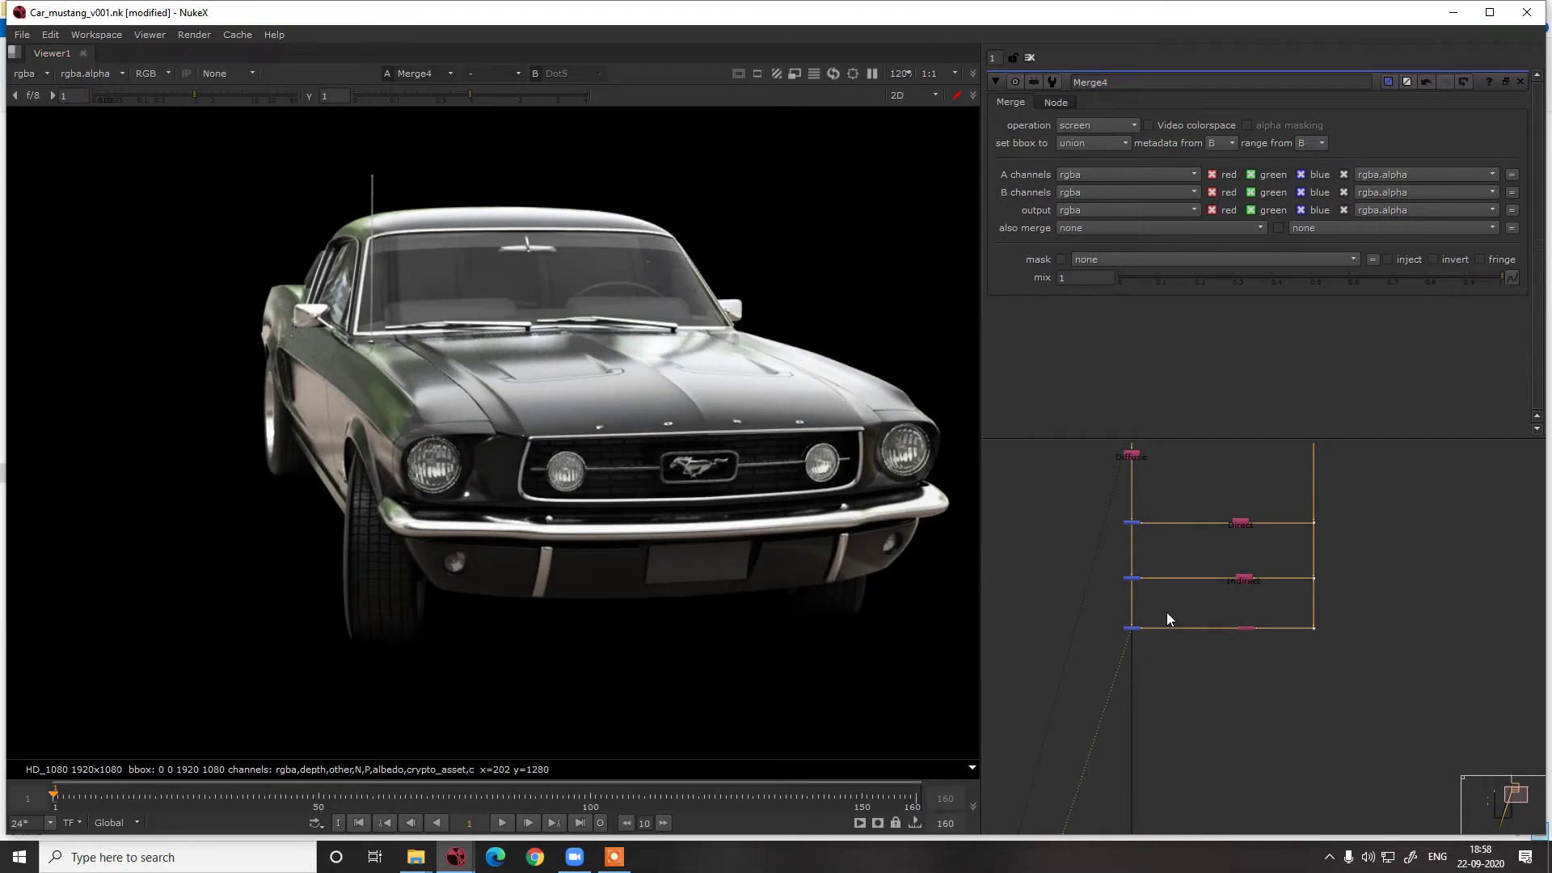
left_click_drag(1167, 613, 1109, 653)
key("d")
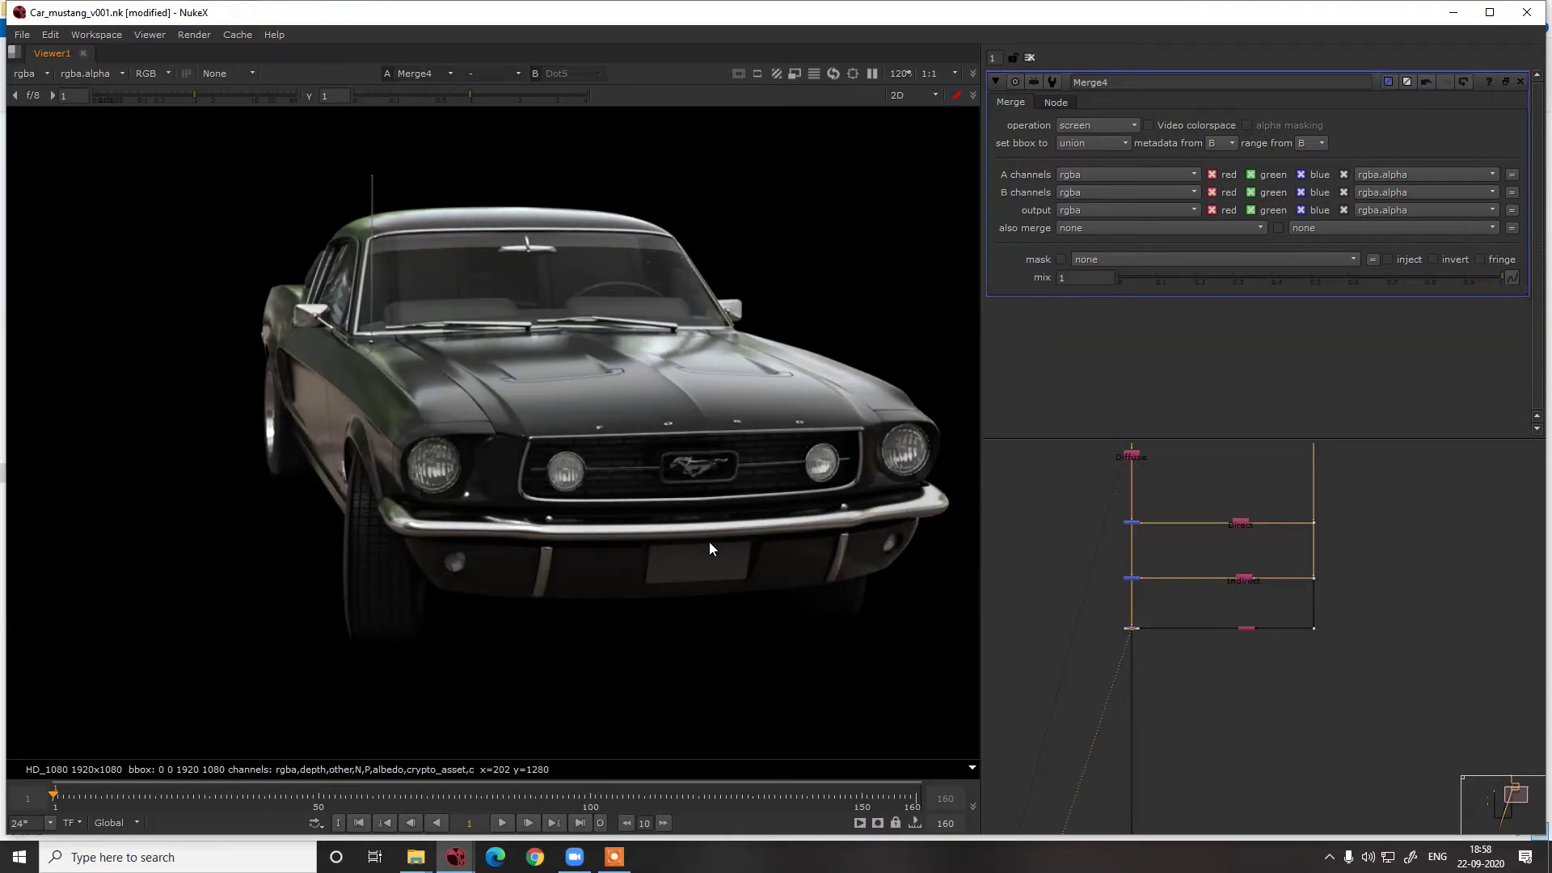
Lower the mix of the Indirect merge to 0.67 and of the specular screen merge to 0.33
scroll(1147, 584, "up", 5)
left_click(1106, 578)
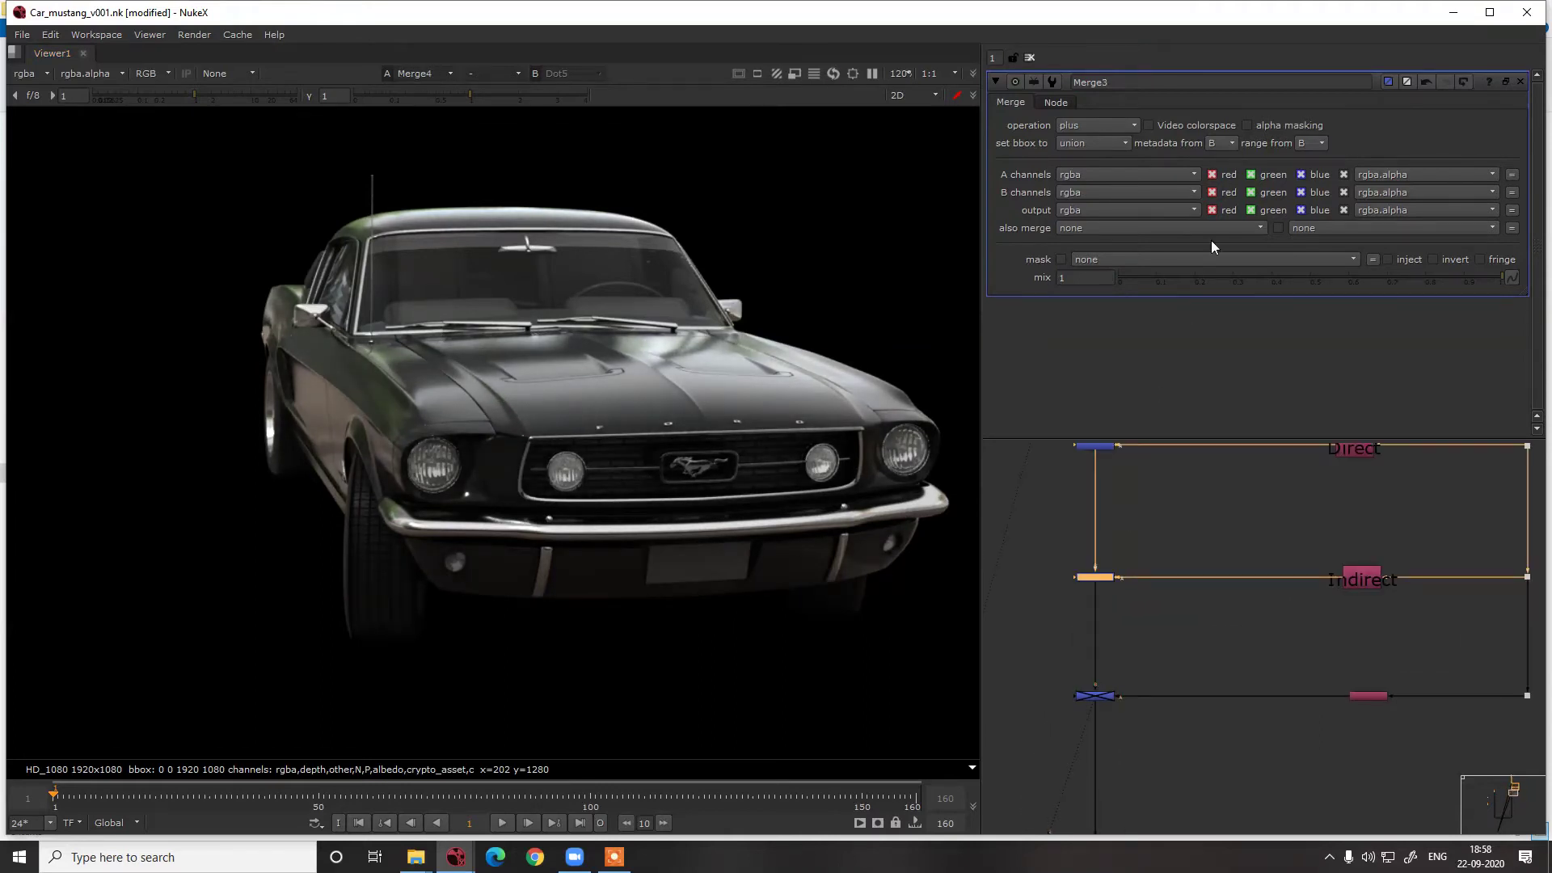
mouse_move(1355, 282)
left_mouse_down()
mouse_move(1316, 285)
mouse_move(1375, 288)
left_mouse_up()
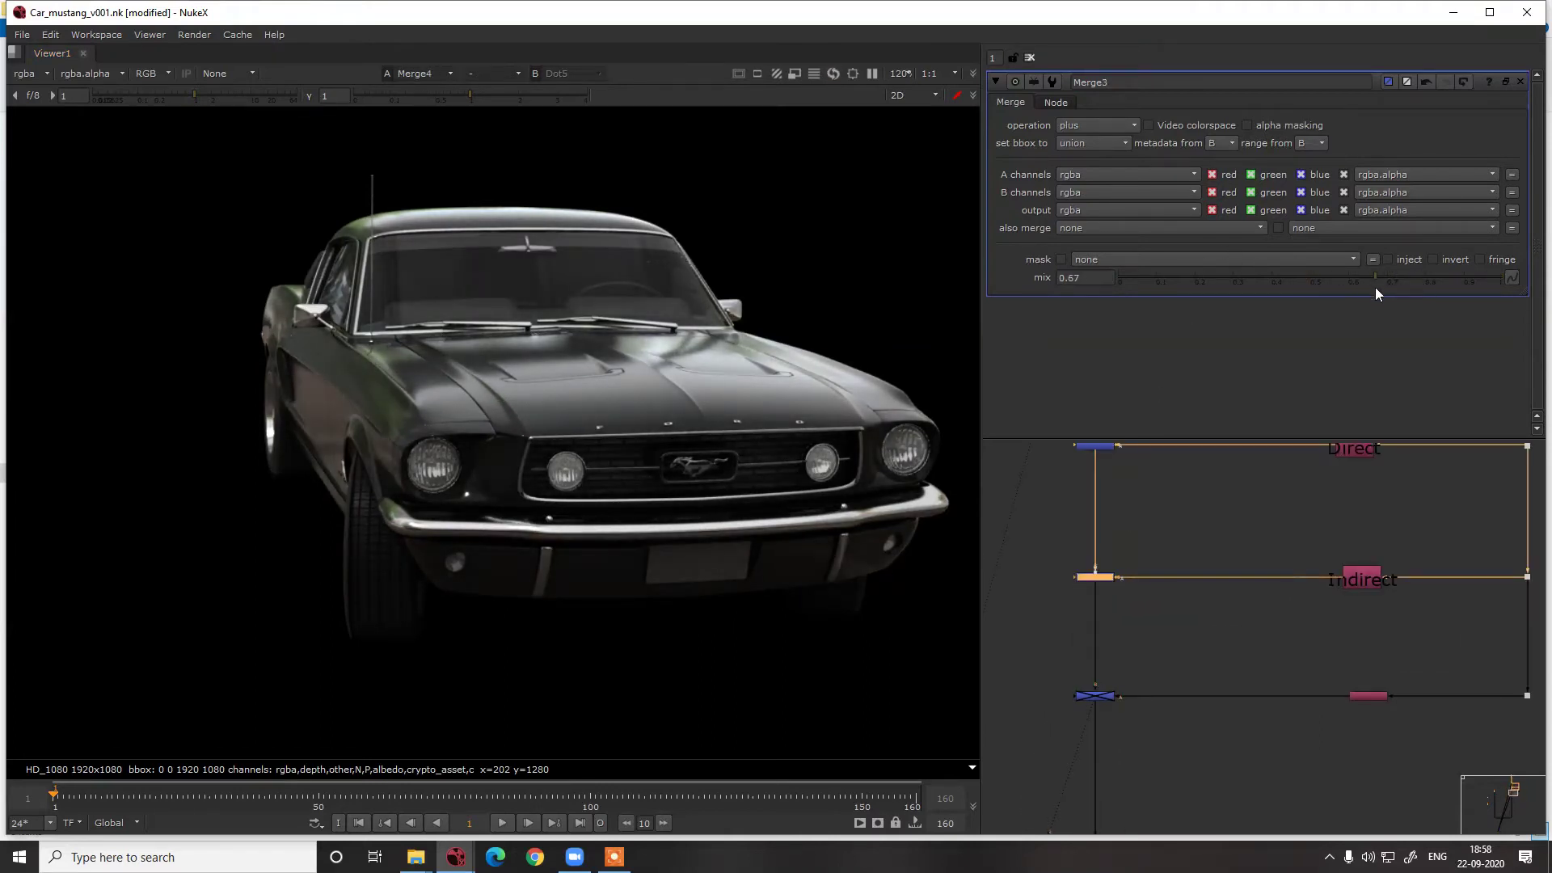
left_click(1104, 696)
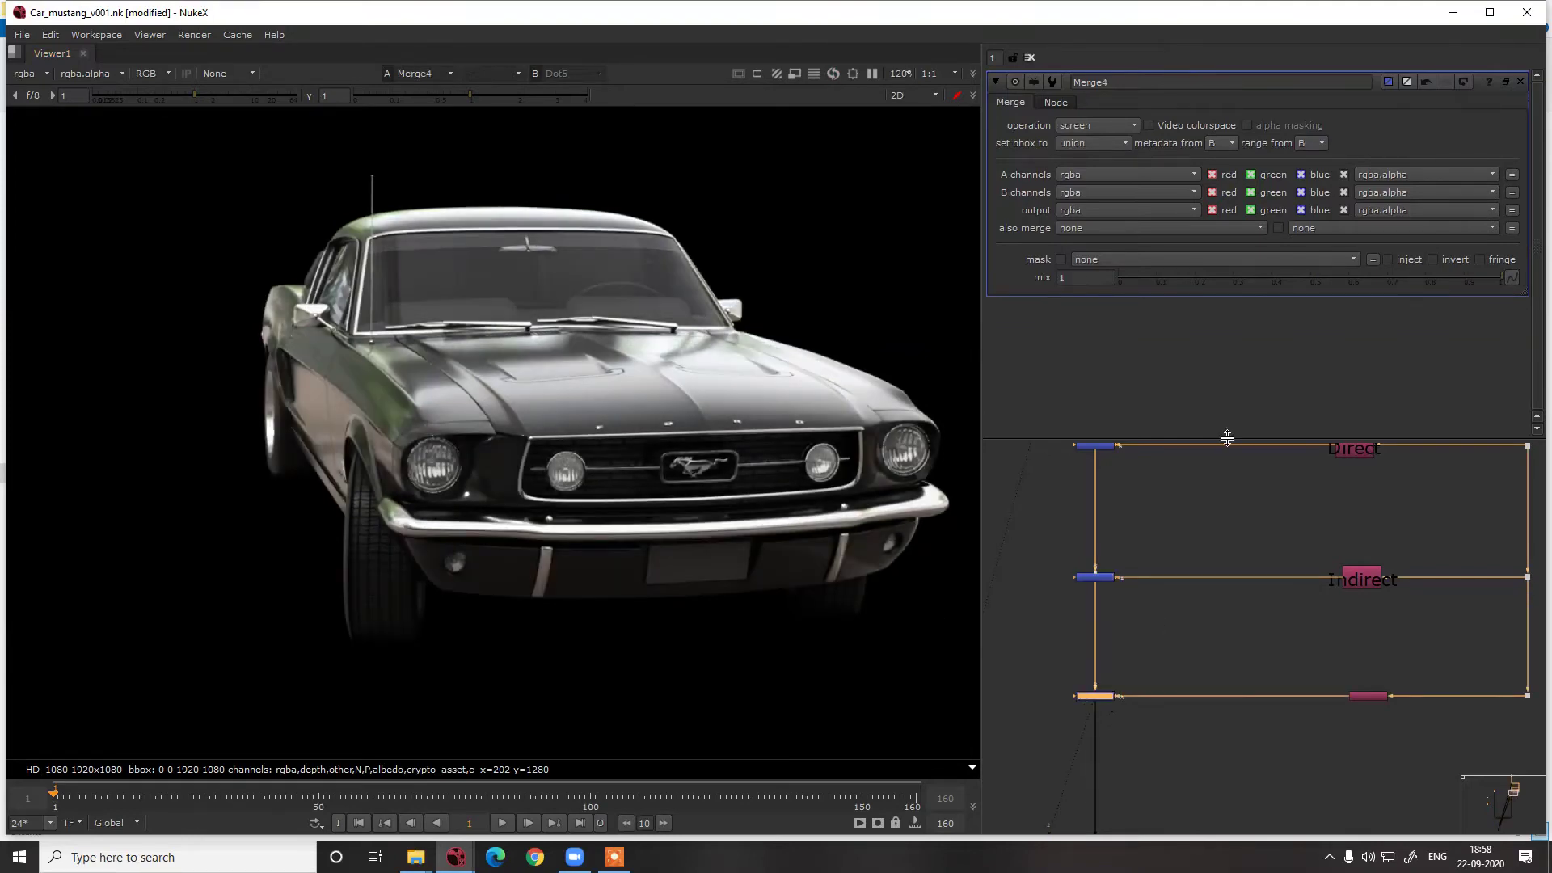
left_click_drag(1286, 283, 1247, 280)
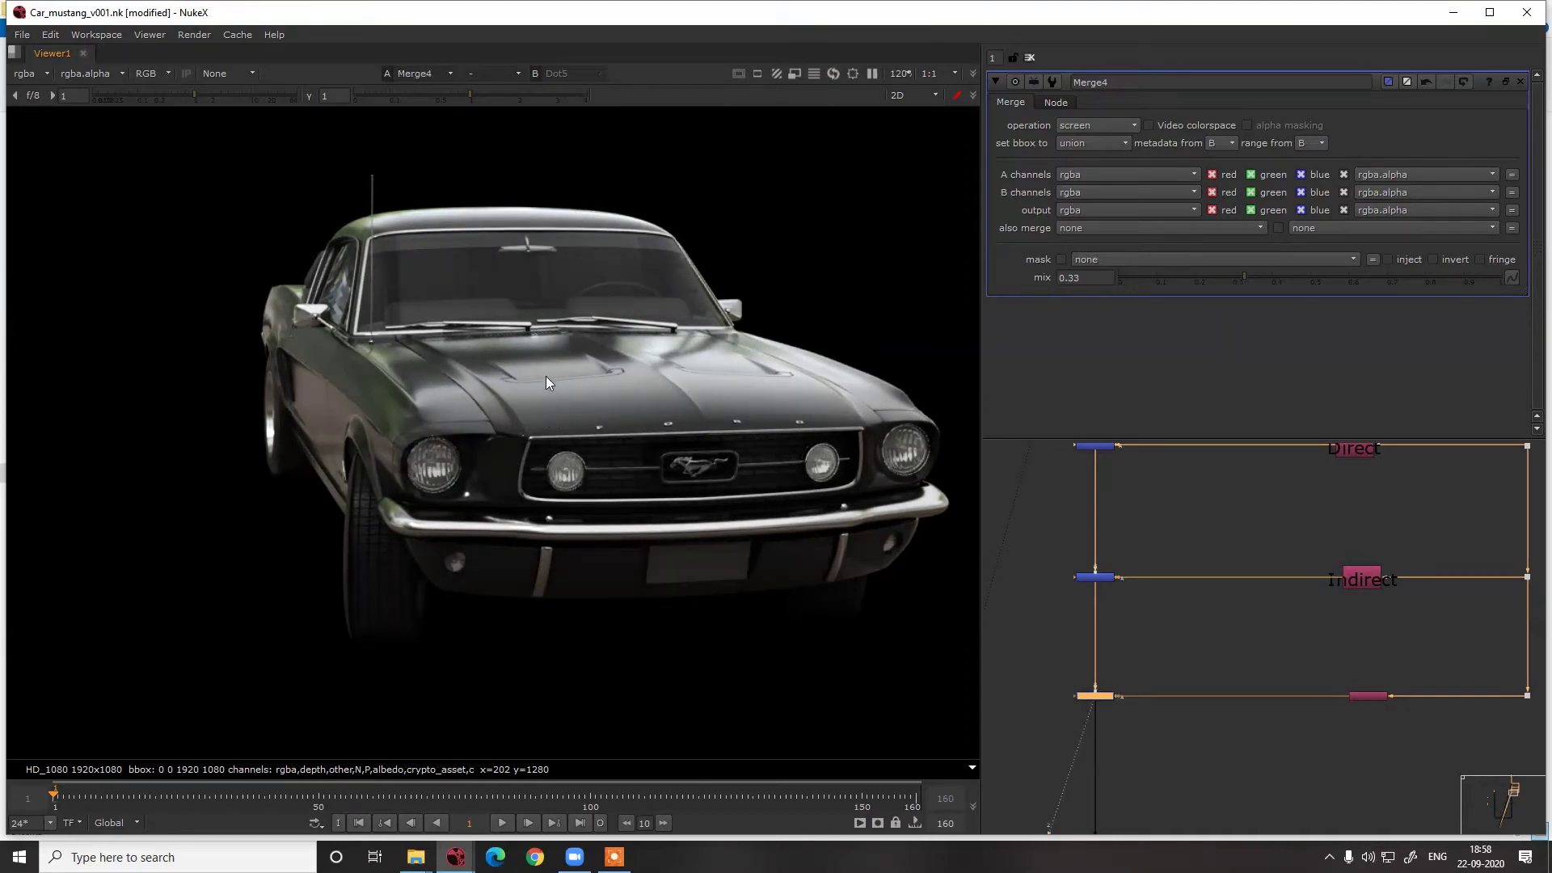
Add a Copy node on the main pipe below the specular screen merge
scroll(538, 238, "up", 5)
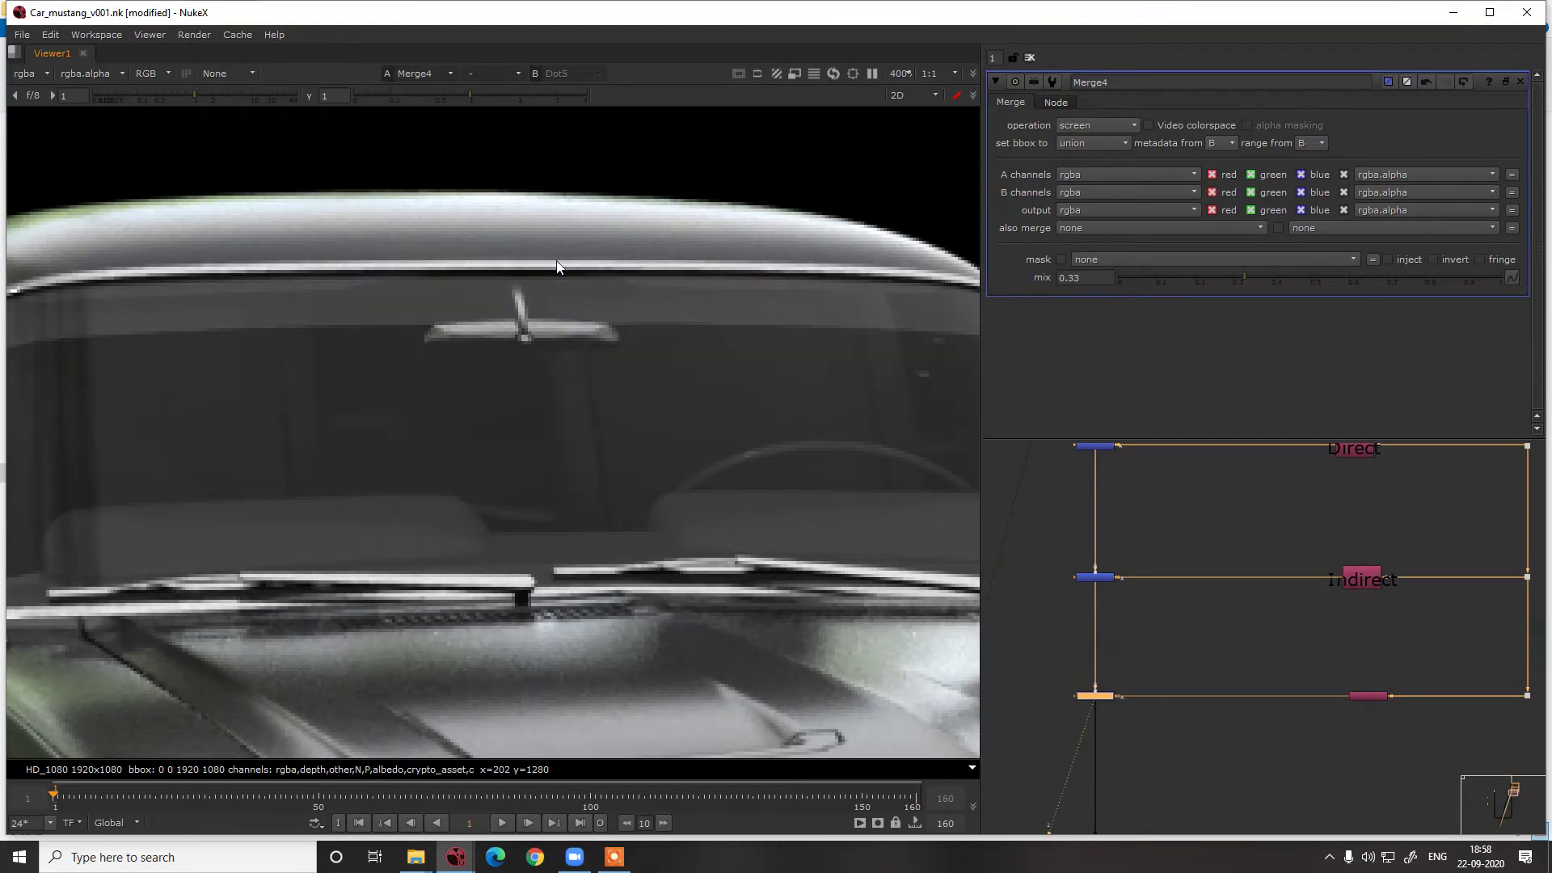
scroll(571, 264, "down", 5)
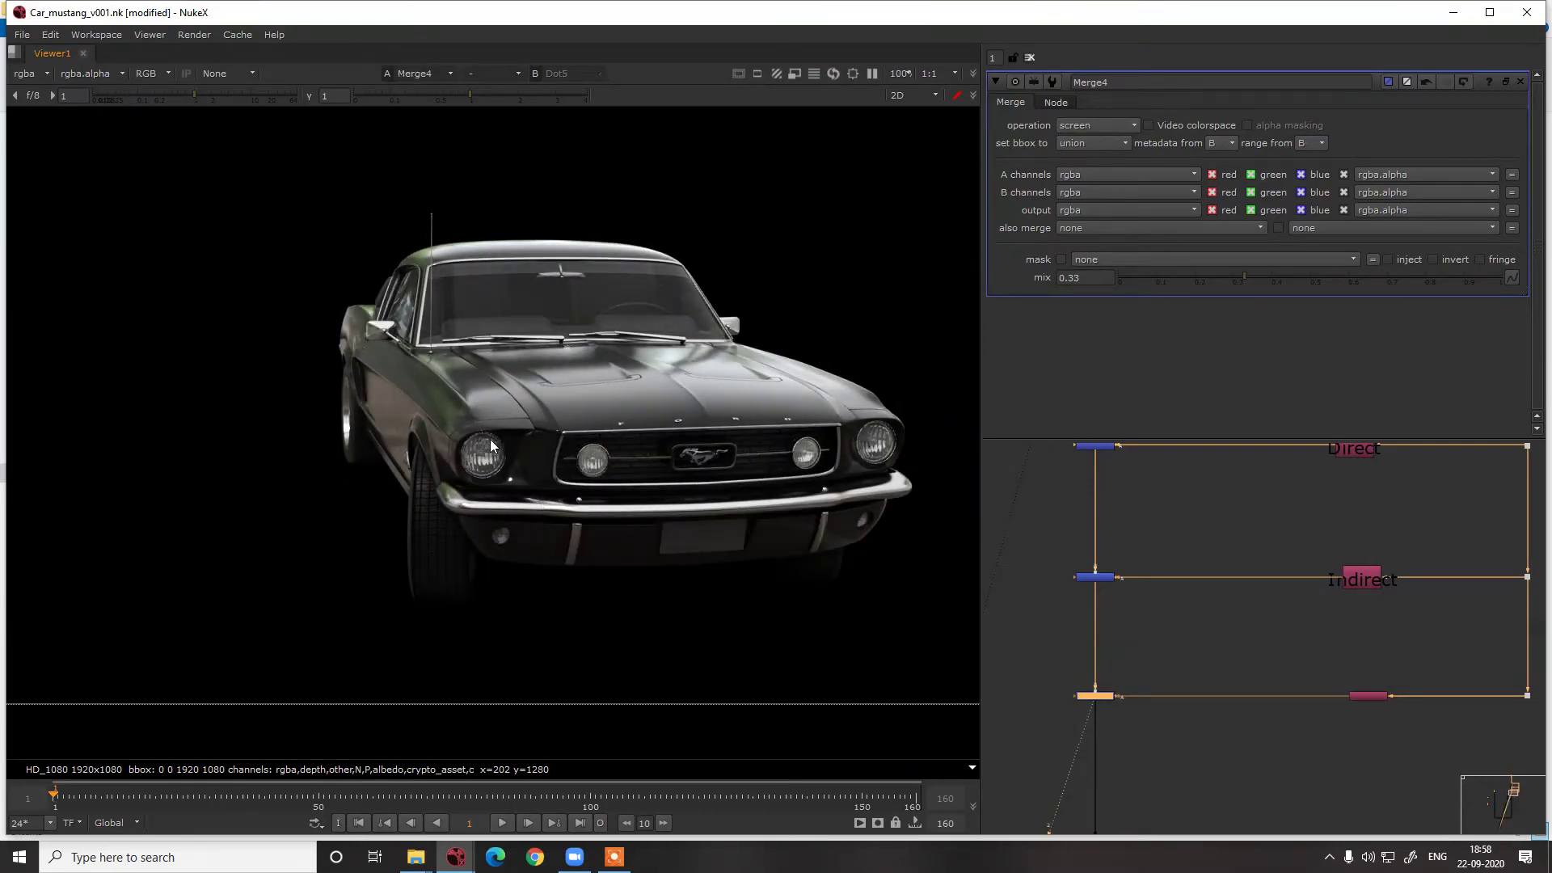
scroll(1316, 618, "down", 5)
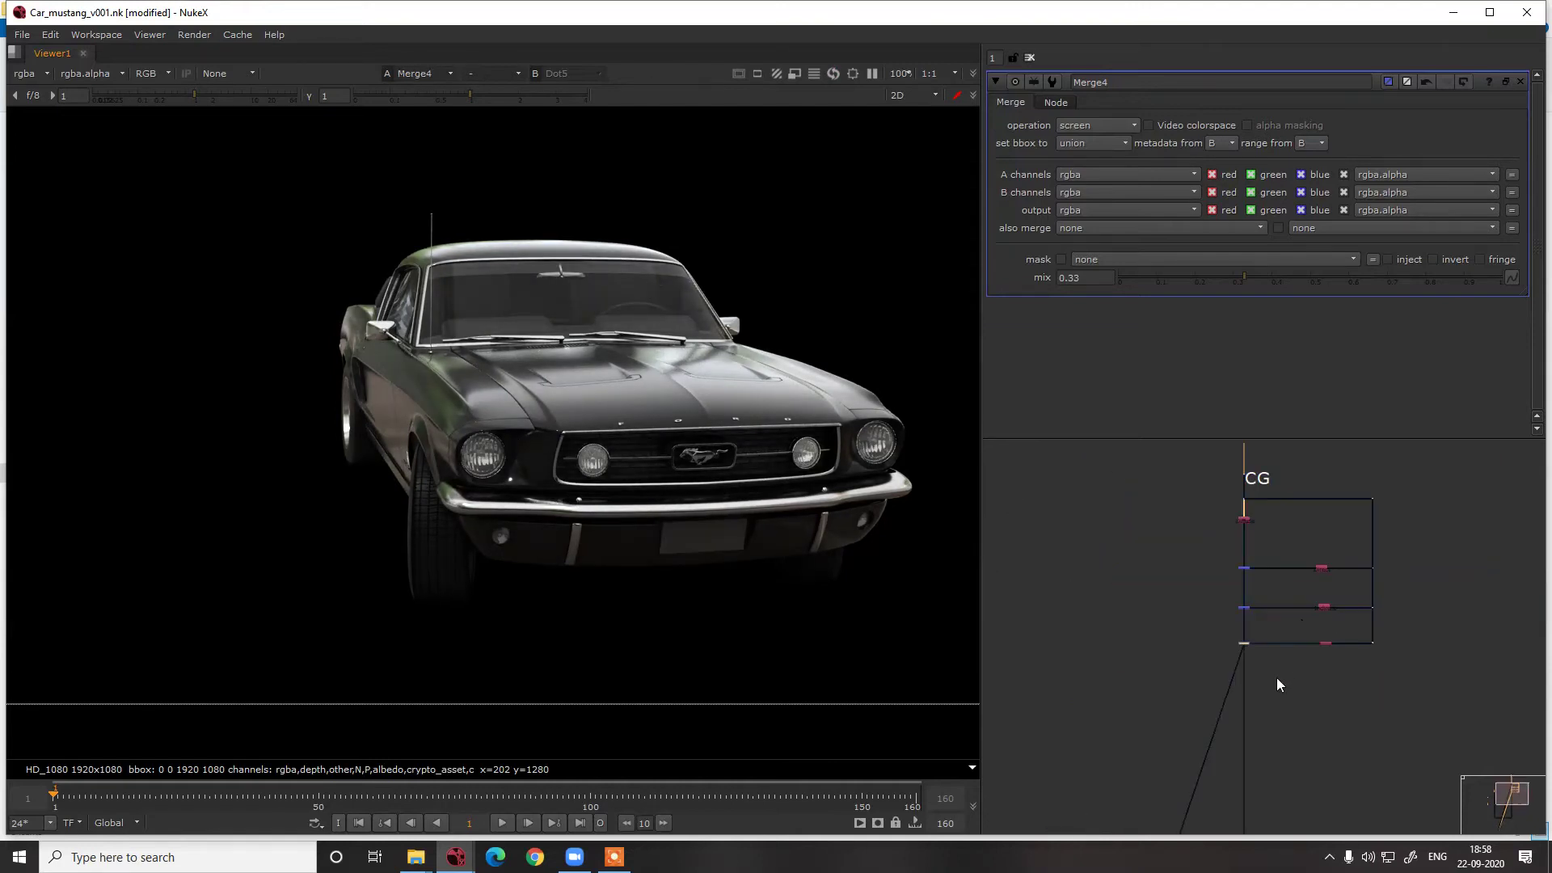
left_click_drag(1258, 664, 1262, 617, "alt")
scroll(1261, 623, "up", 3)
left_click(1257, 645)
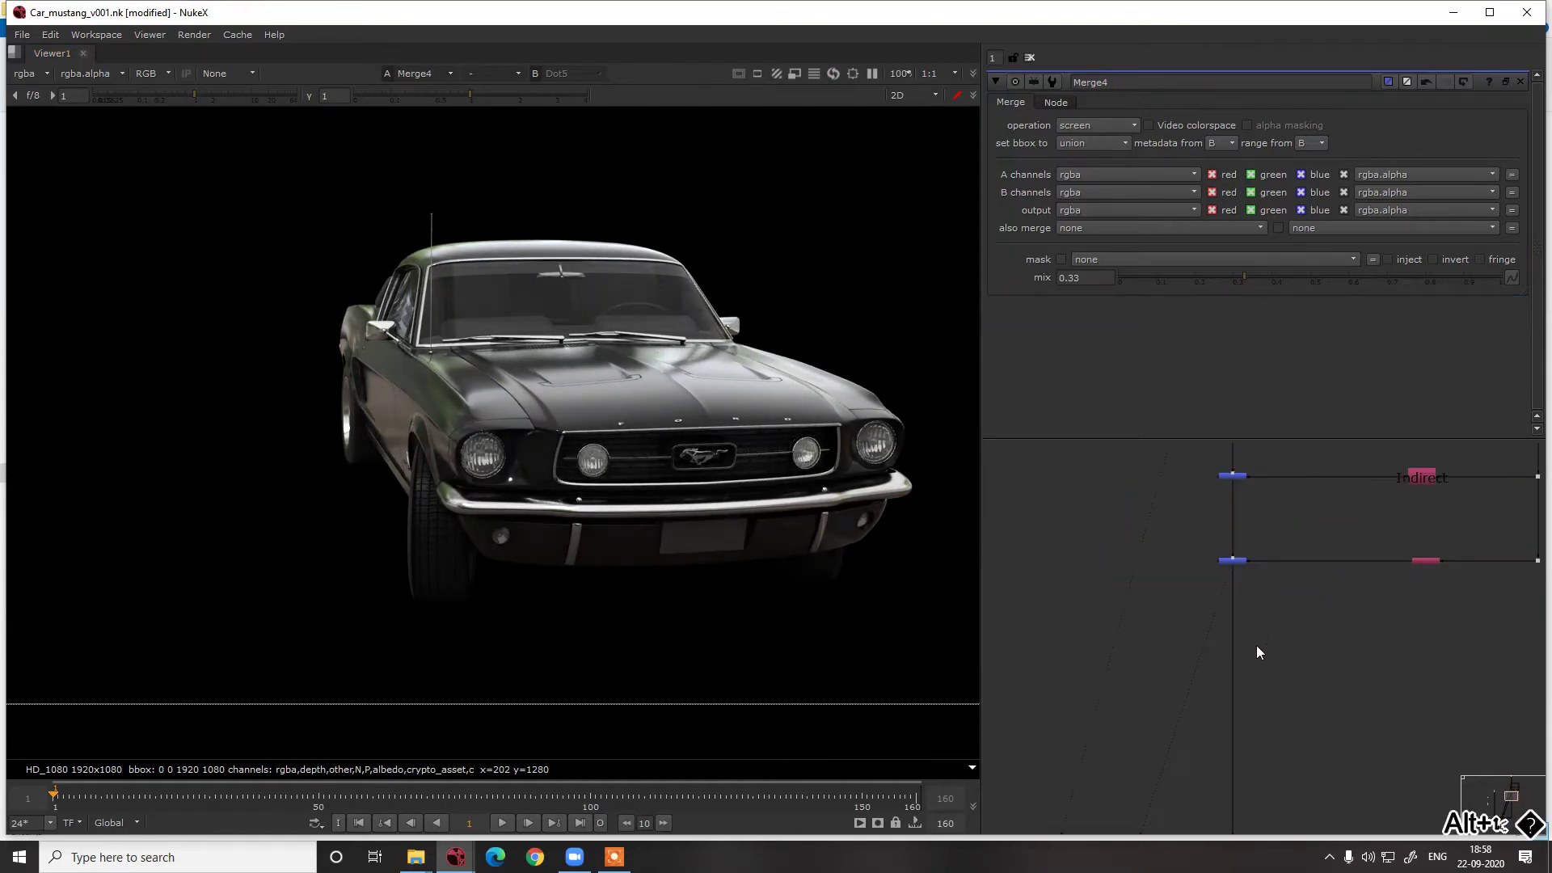
key("k")
left_click(1230, 763)
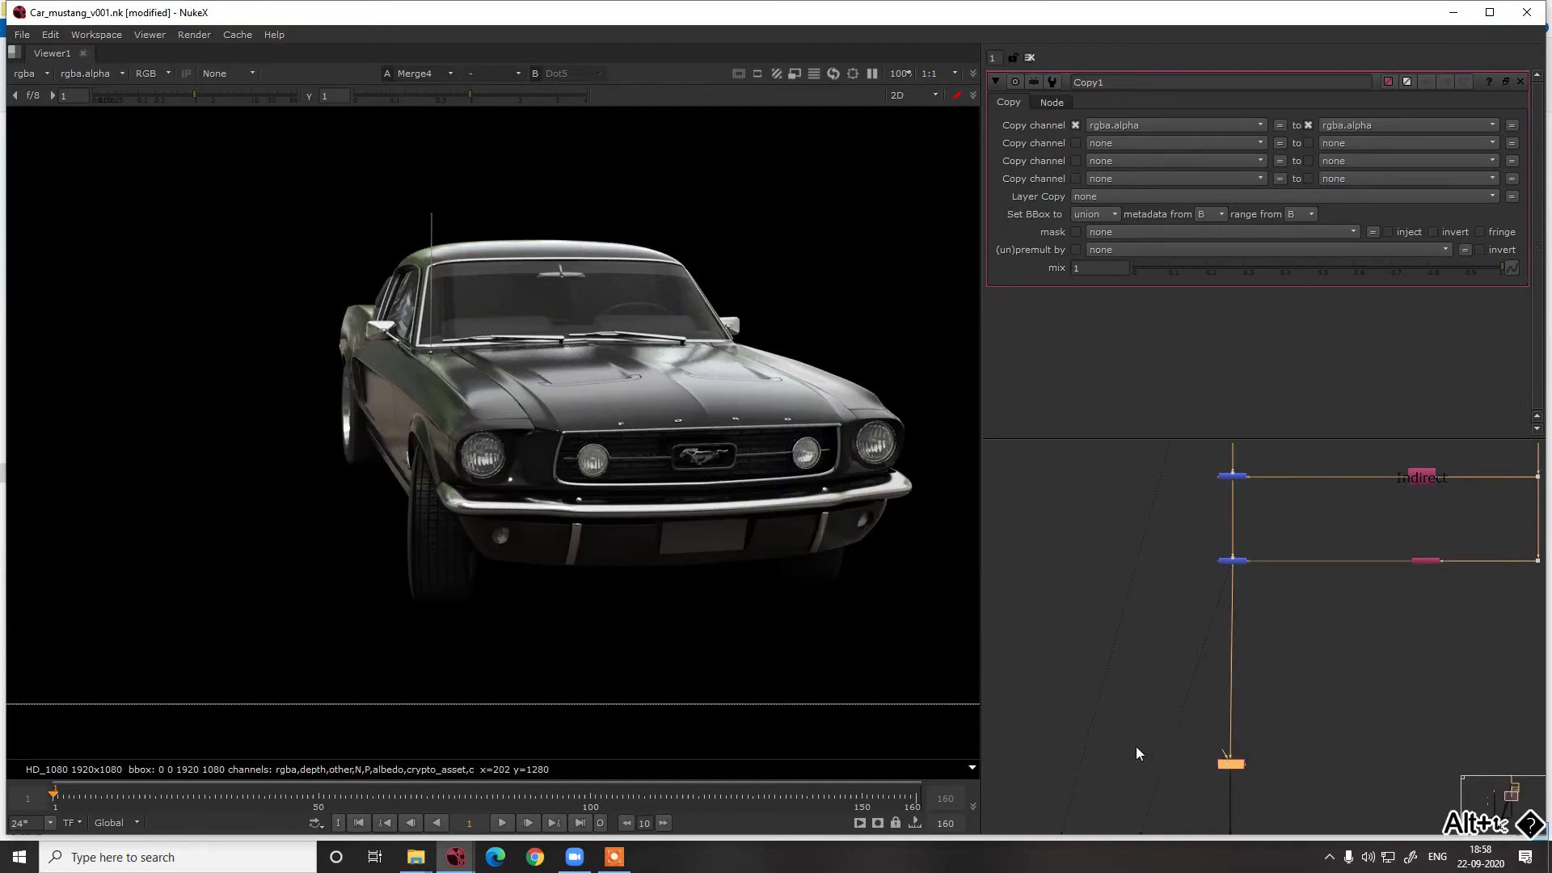
Connect the Copy node's A input to the original CG render above the Diffuse Shuffle, routing the connection beside the passes with dots
left_click(1136, 633)
left_click_drag(1136, 747, 1189, 445, "alt")
left_click_drag(1189, 445, 1291, 563, "alt")
scroll(1261, 522, "down", 5)
scroll(1282, 560, "up", 5)
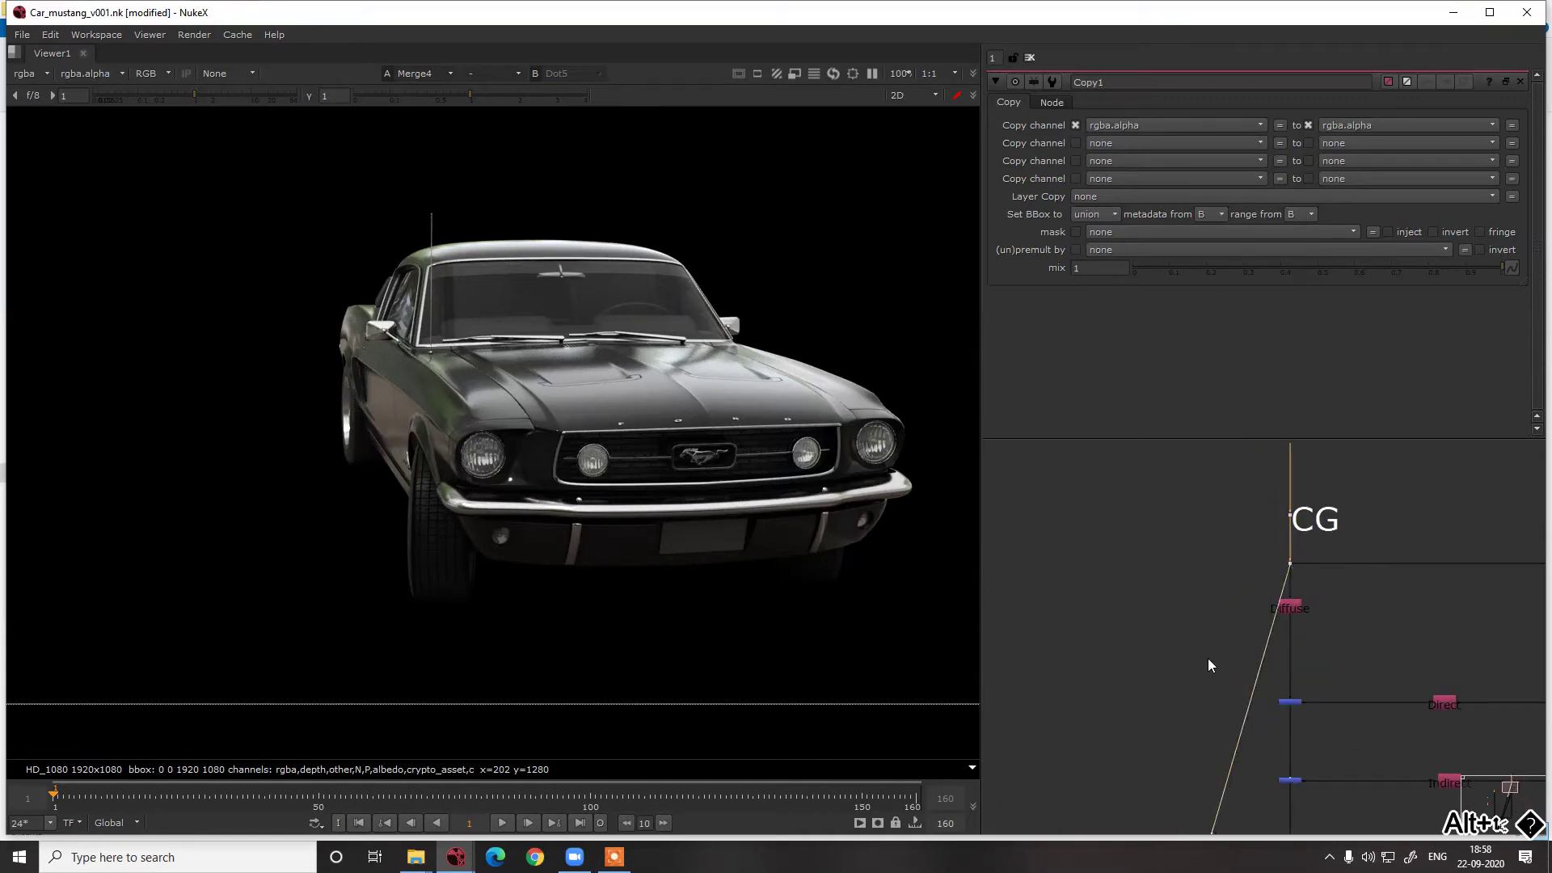
scroll(1195, 561, "down", 5)
left_click_drag(1208, 659, 1188, 584, "alt")
scroll(1179, 581, "up", 5)
key("period")
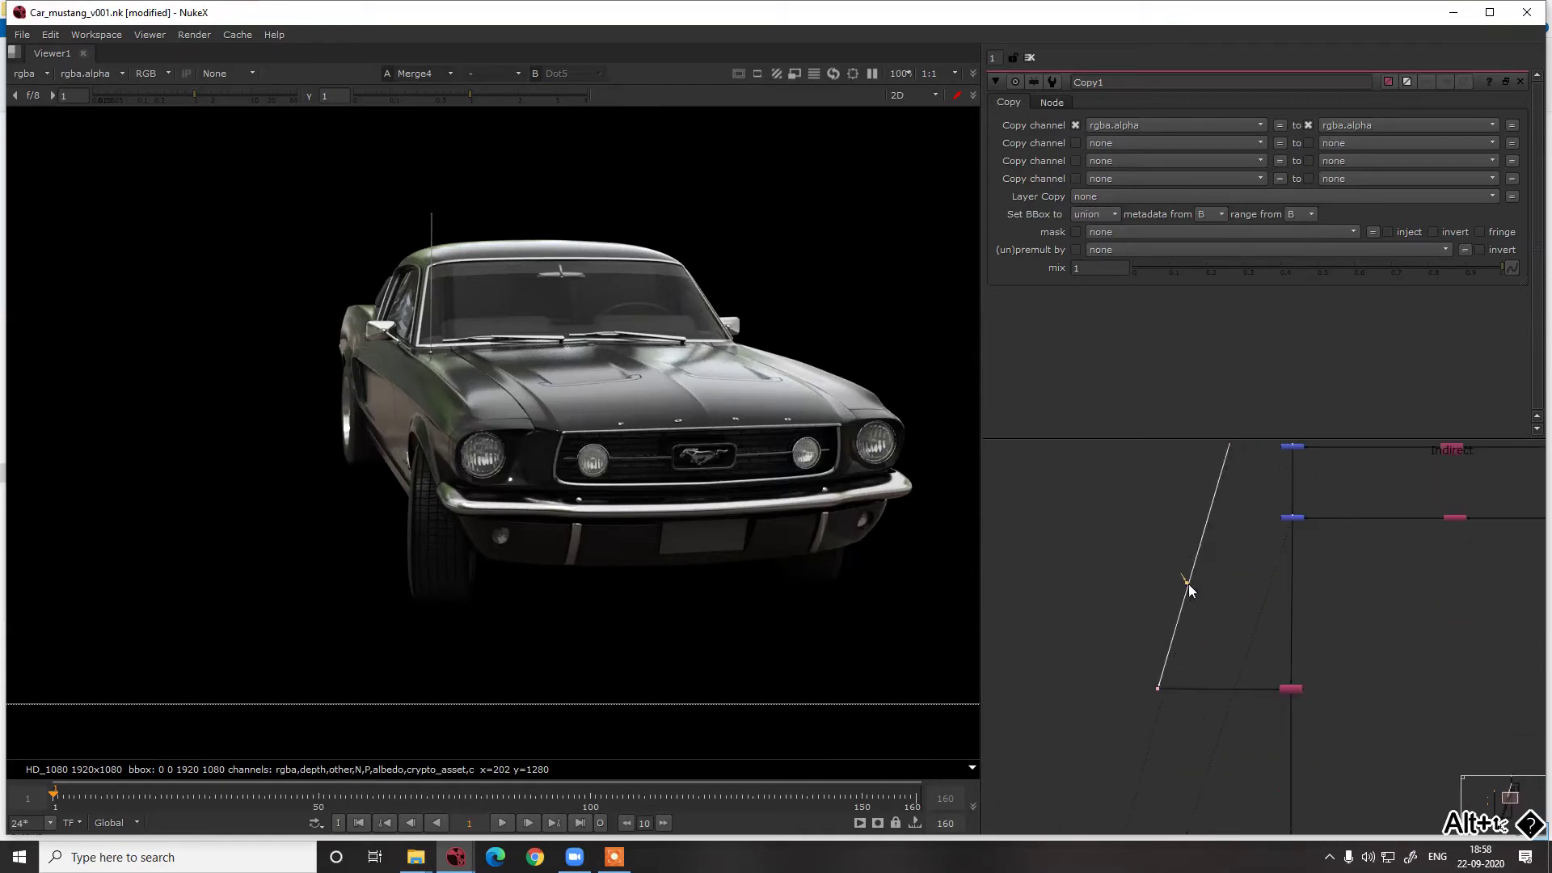
View the final merge of the car over the street plate, fitted to the viewer
scroll(1180, 477, "down", 5)
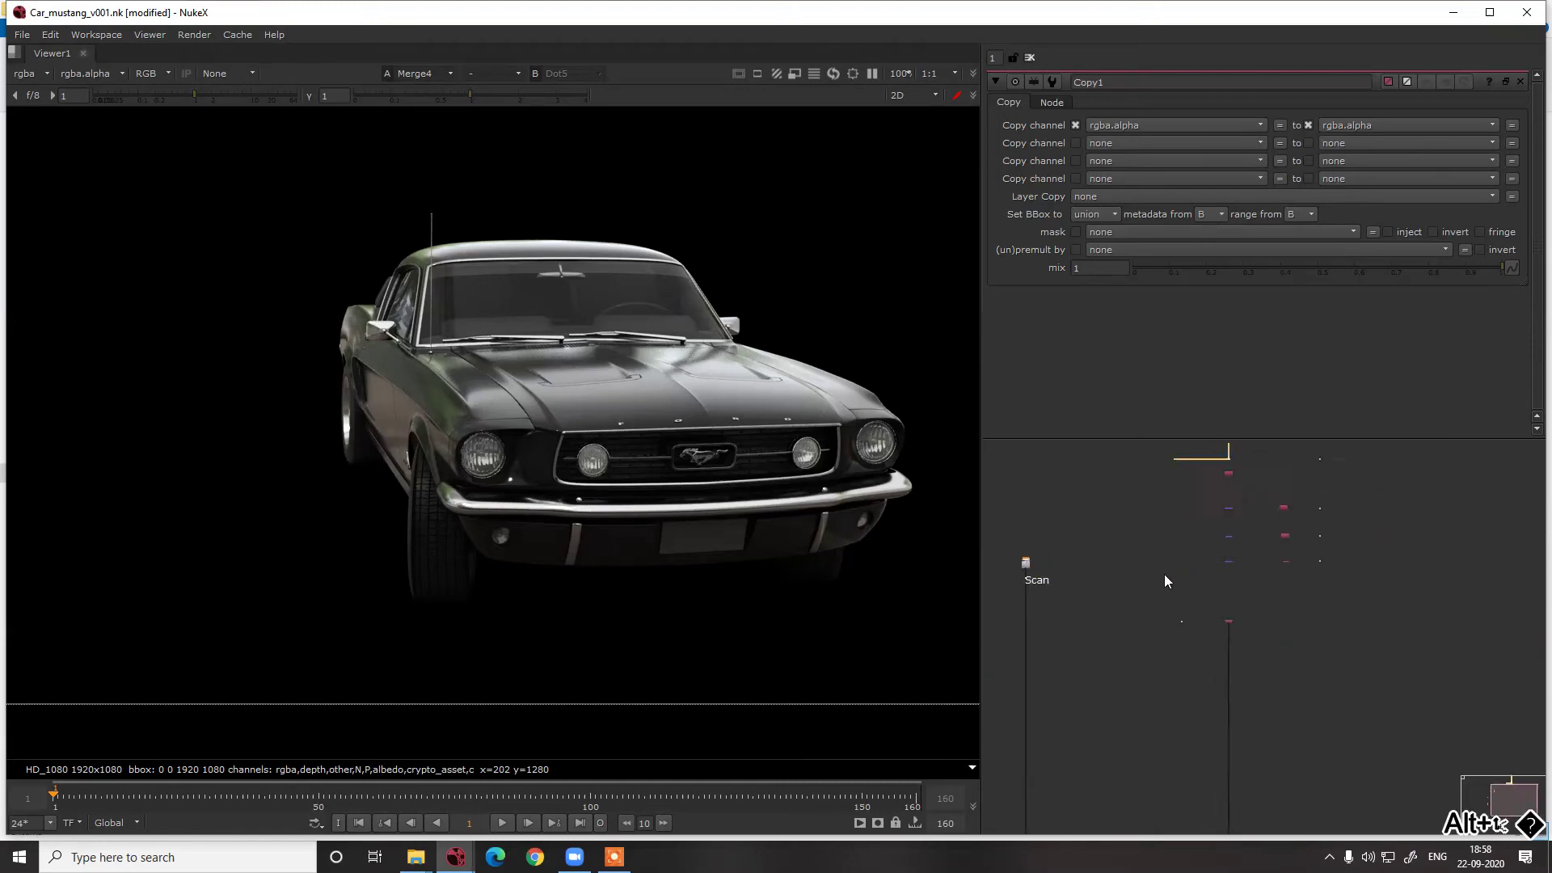
scroll(1118, 696, "up", 3)
left_click(1085, 746)
key("1")
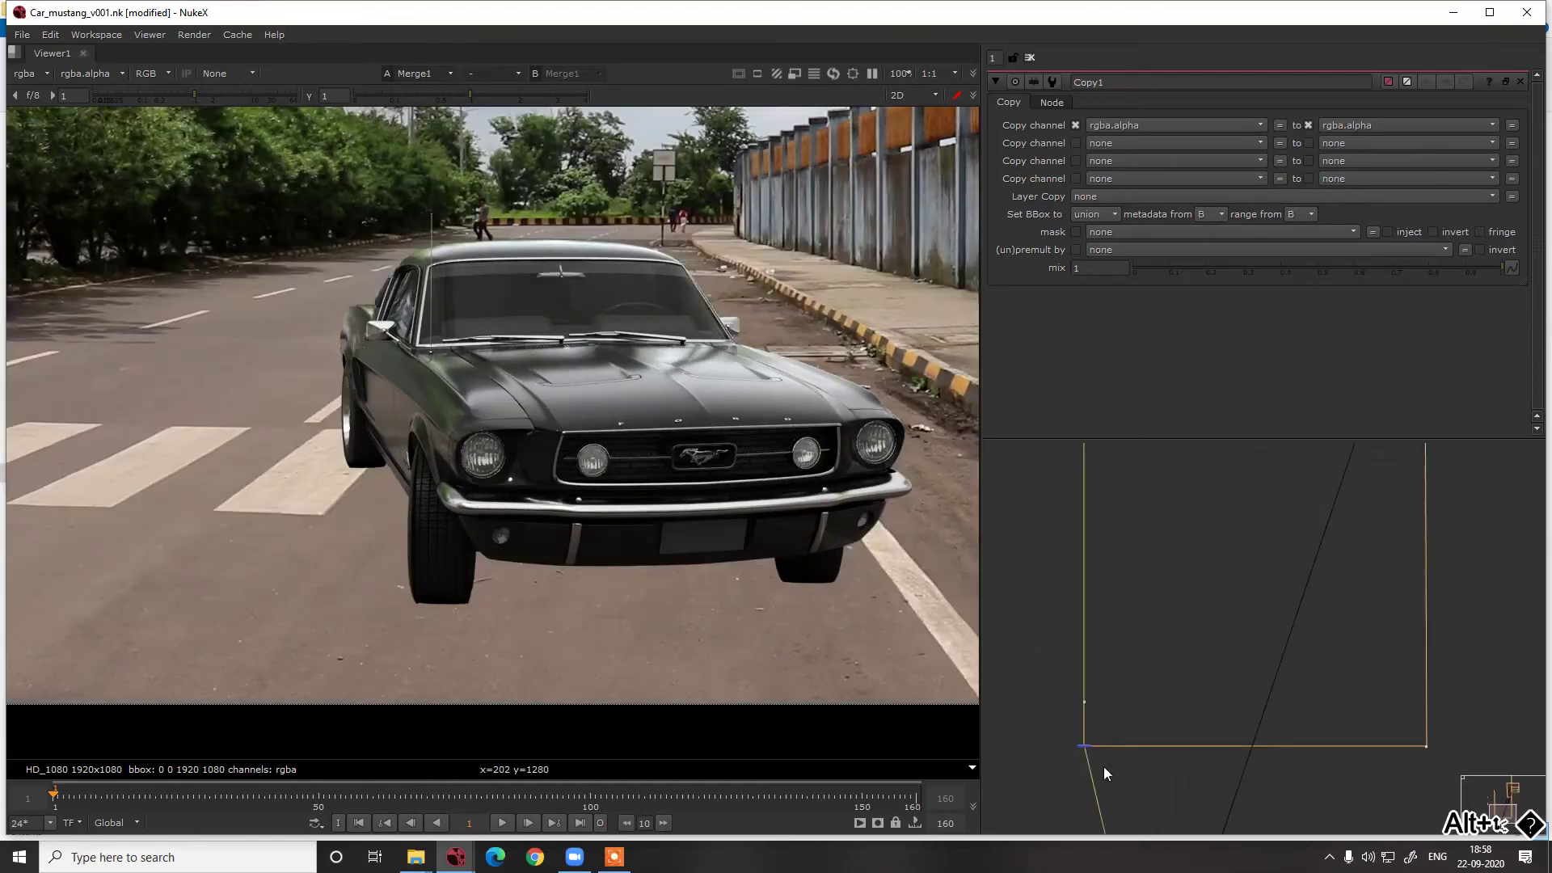
left_click_drag(1130, 624, 1089, 710, "alt")
key("f")
Disable and re-enable the Copy node to check its effect on the composite
middle_click_drag(1357, 499, 1294, 638)
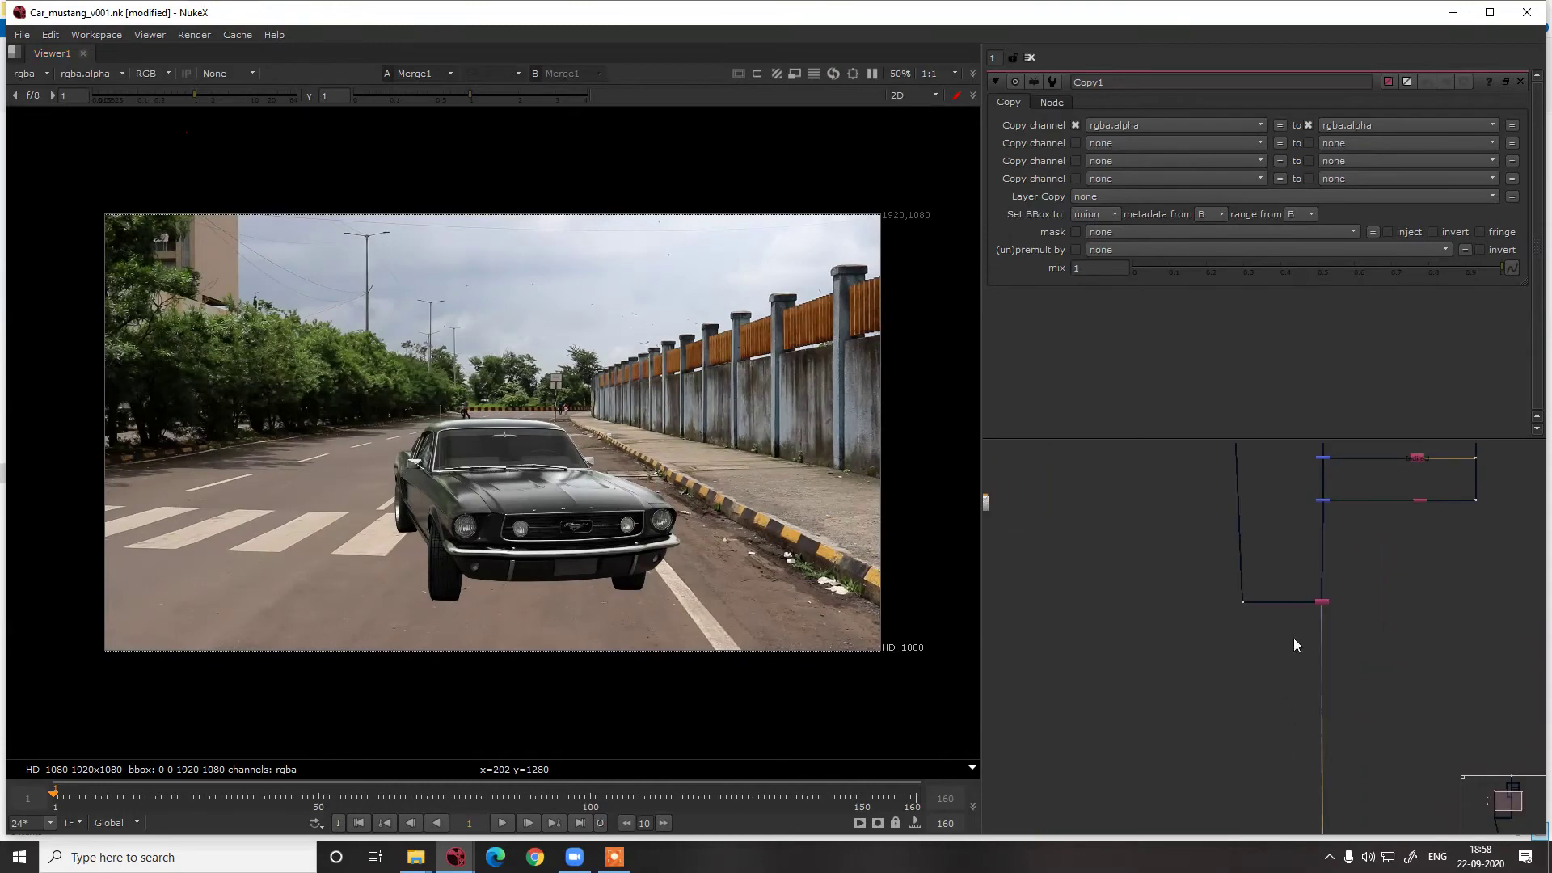
scroll(1300, 587, "up", 2)
left_click_drag(1292, 575, 1390, 650)
key("d")
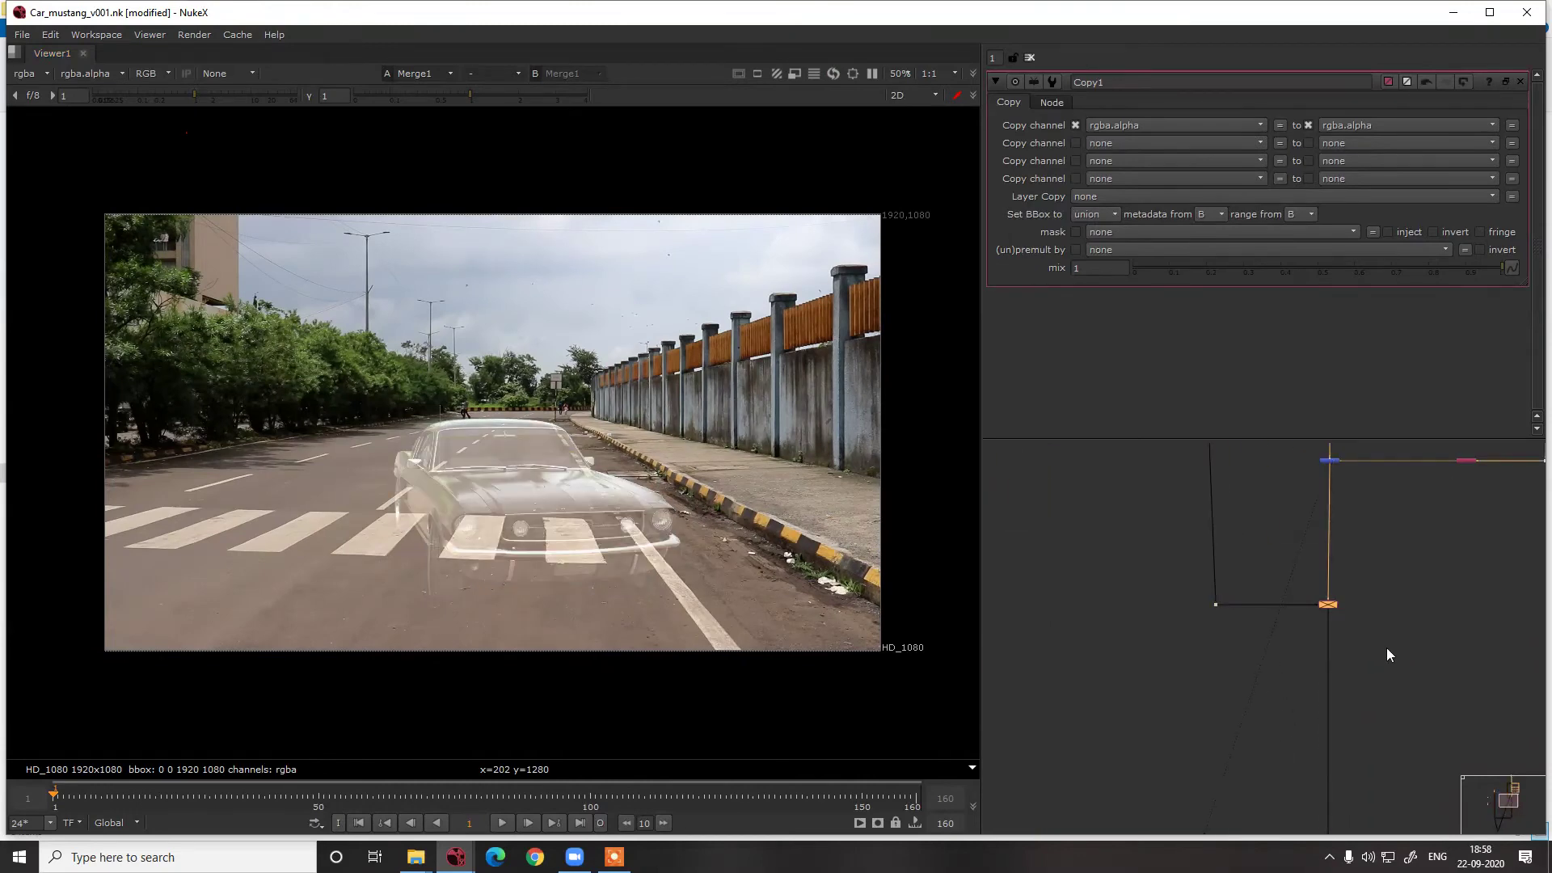
key("1")
left_click(1355, 611)
Compare the alpha channel at the specular screen merge with the alpha at the Copy node
key("a")
middle_click_drag(1426, 592, 1407, 687)
left_click_drag(1278, 540, 1355, 592)
key("1")
left_click(1355, 592)
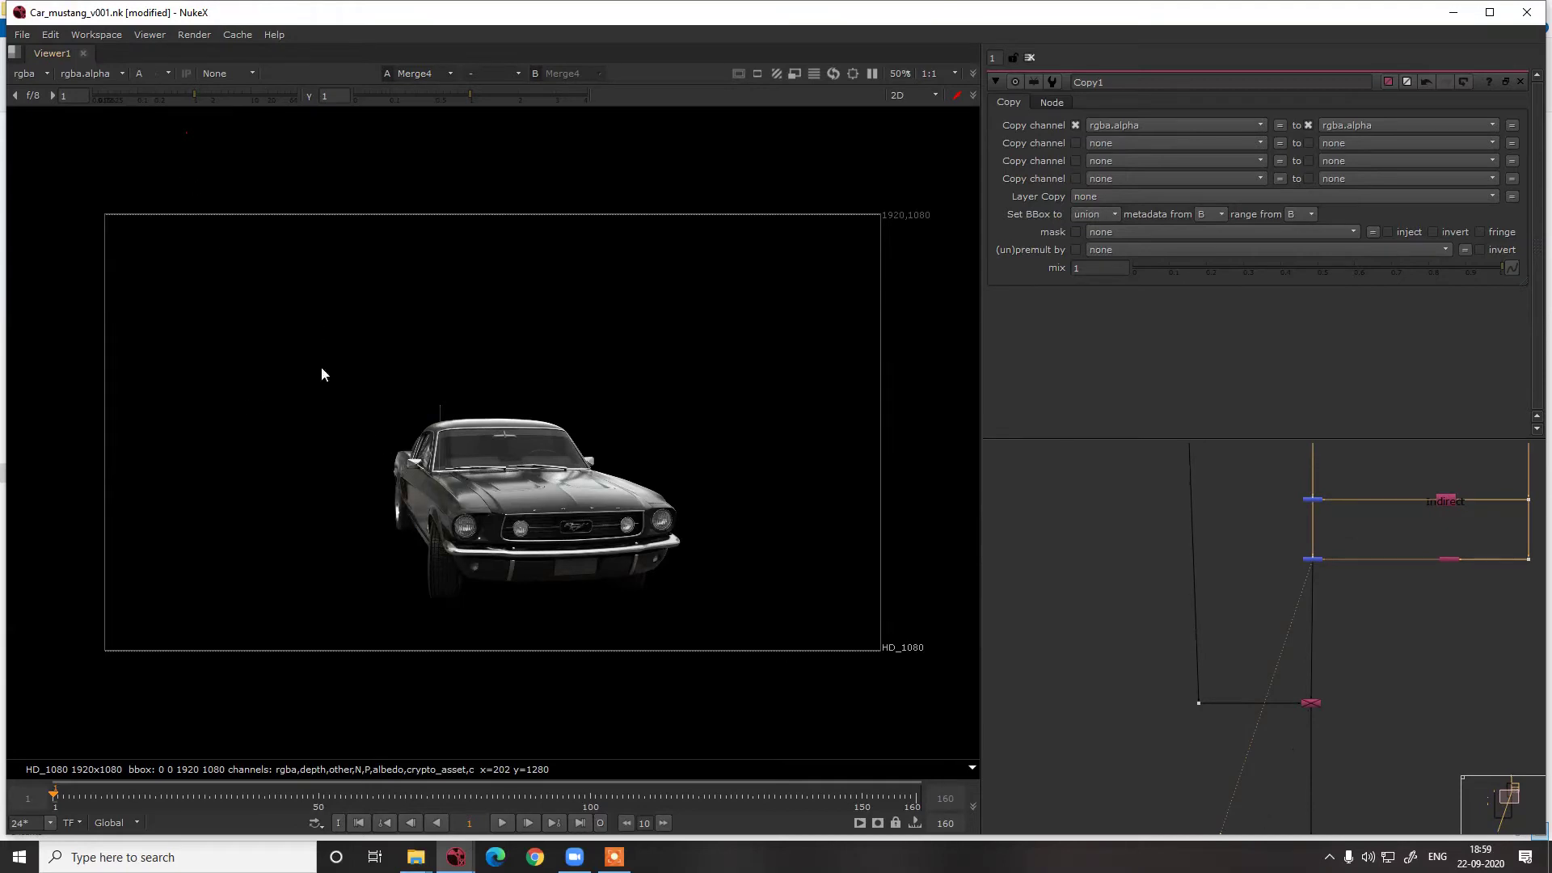
left_click_drag(1276, 673, 1358, 740)
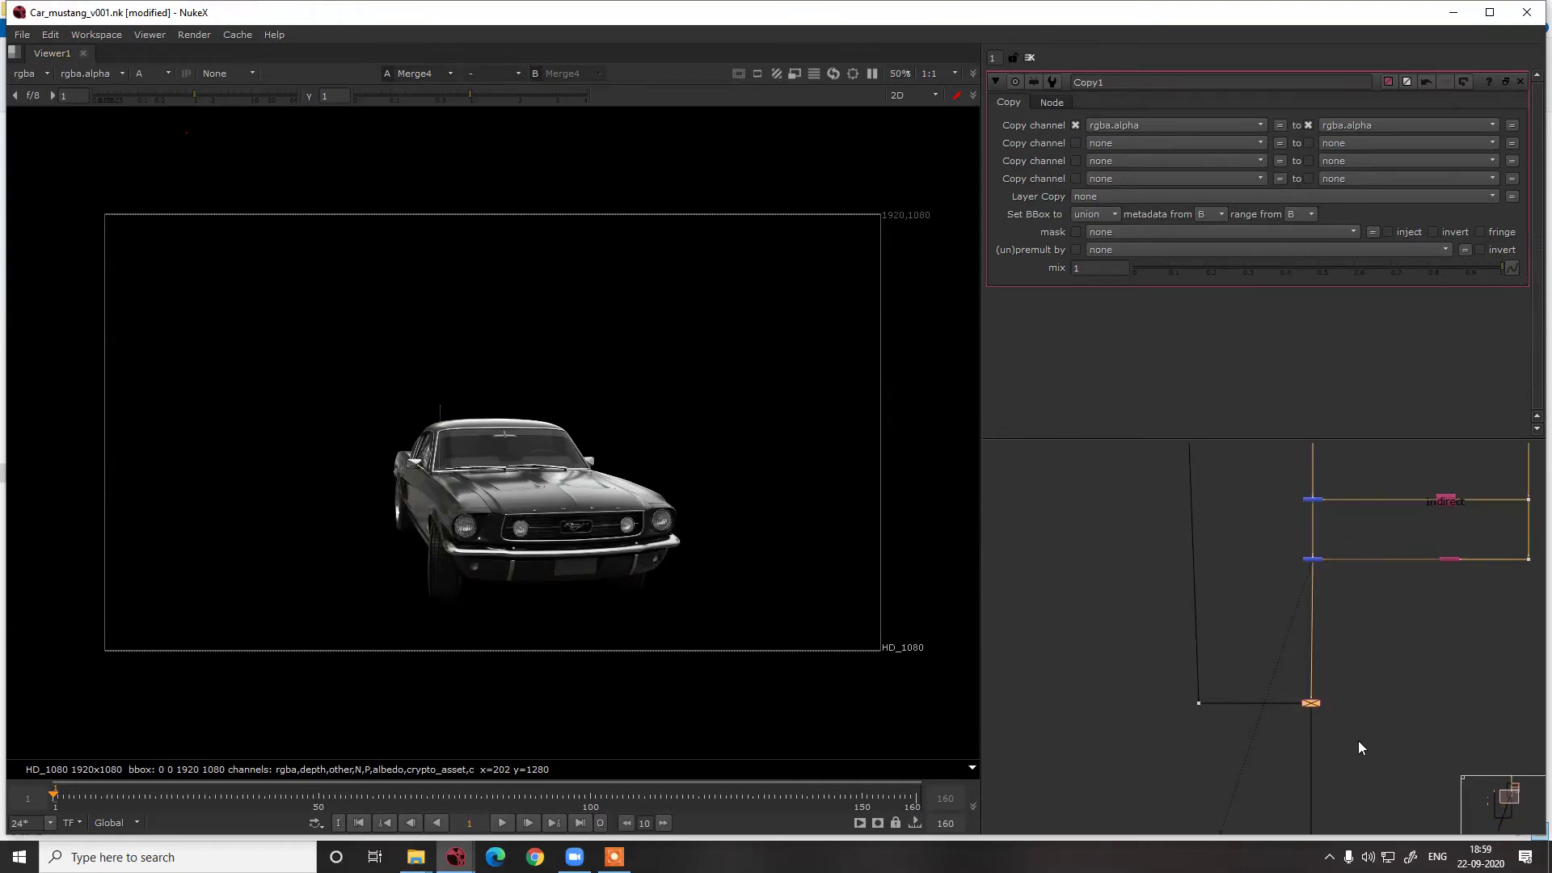
key("d")
key("1")
left_click(1358, 741)
Set the Copy node's Layer Copy to depth
scroll(1302, 658, "down", 5)
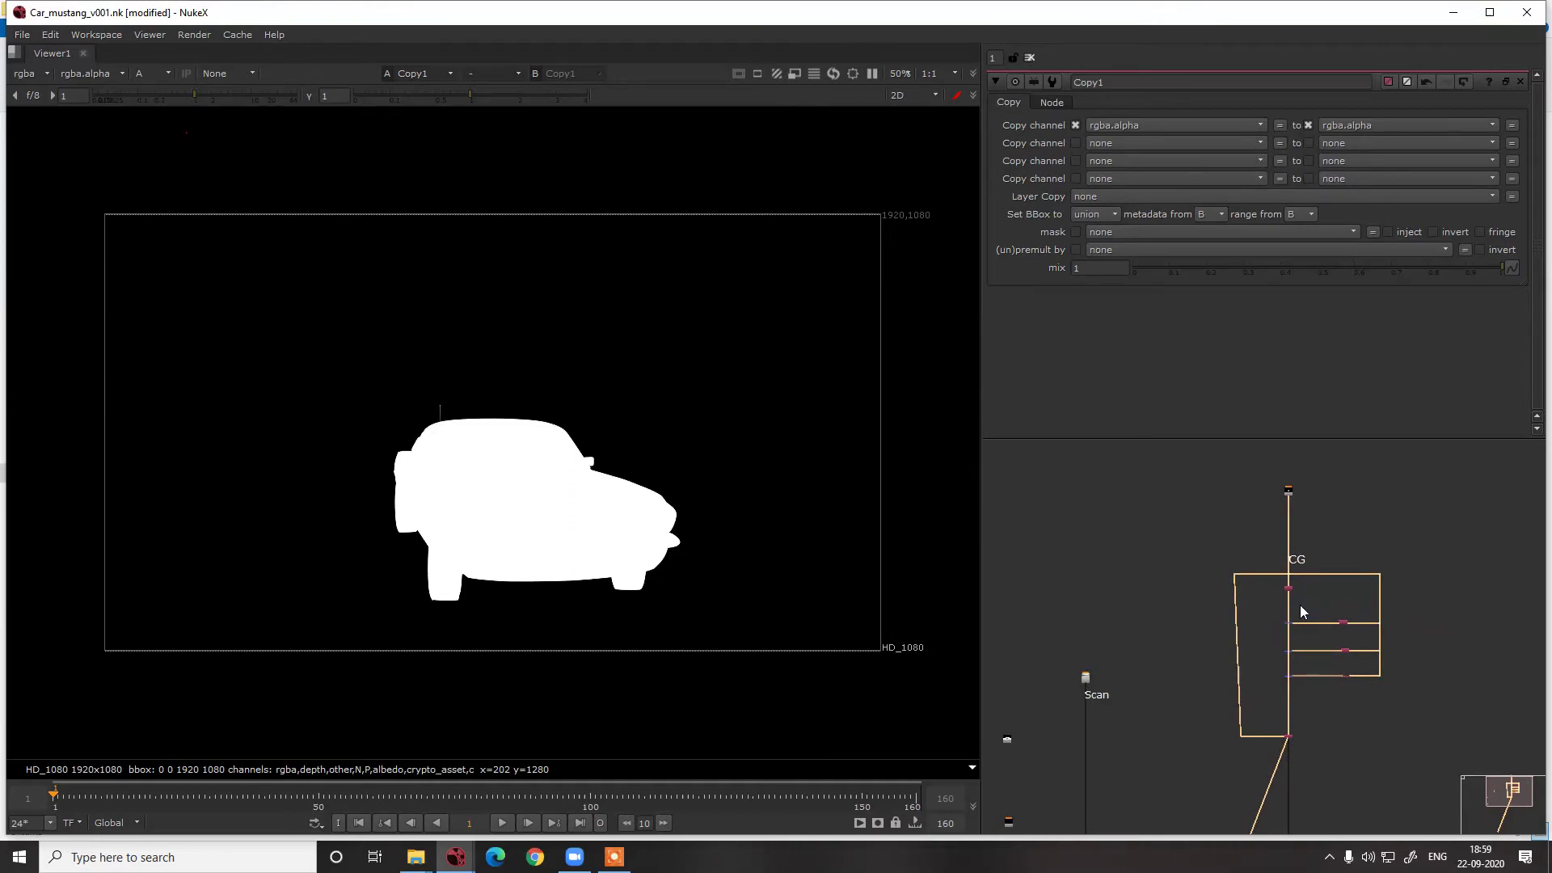
middle_click_drag(1301, 644, 1265, 604)
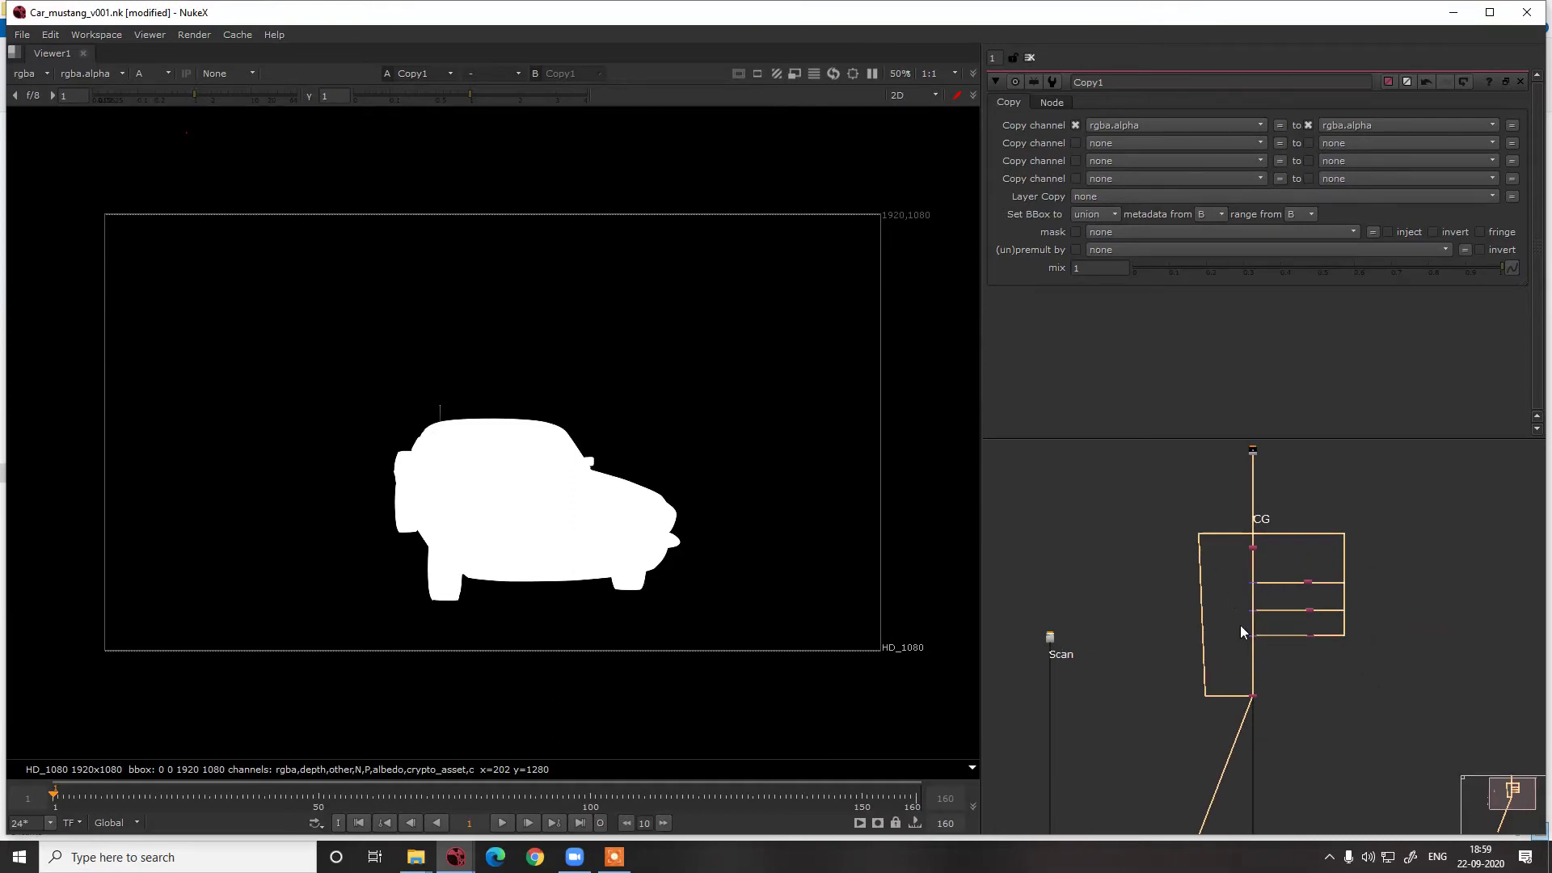
scroll(1252, 697, "up", 5)
left_click(1258, 678)
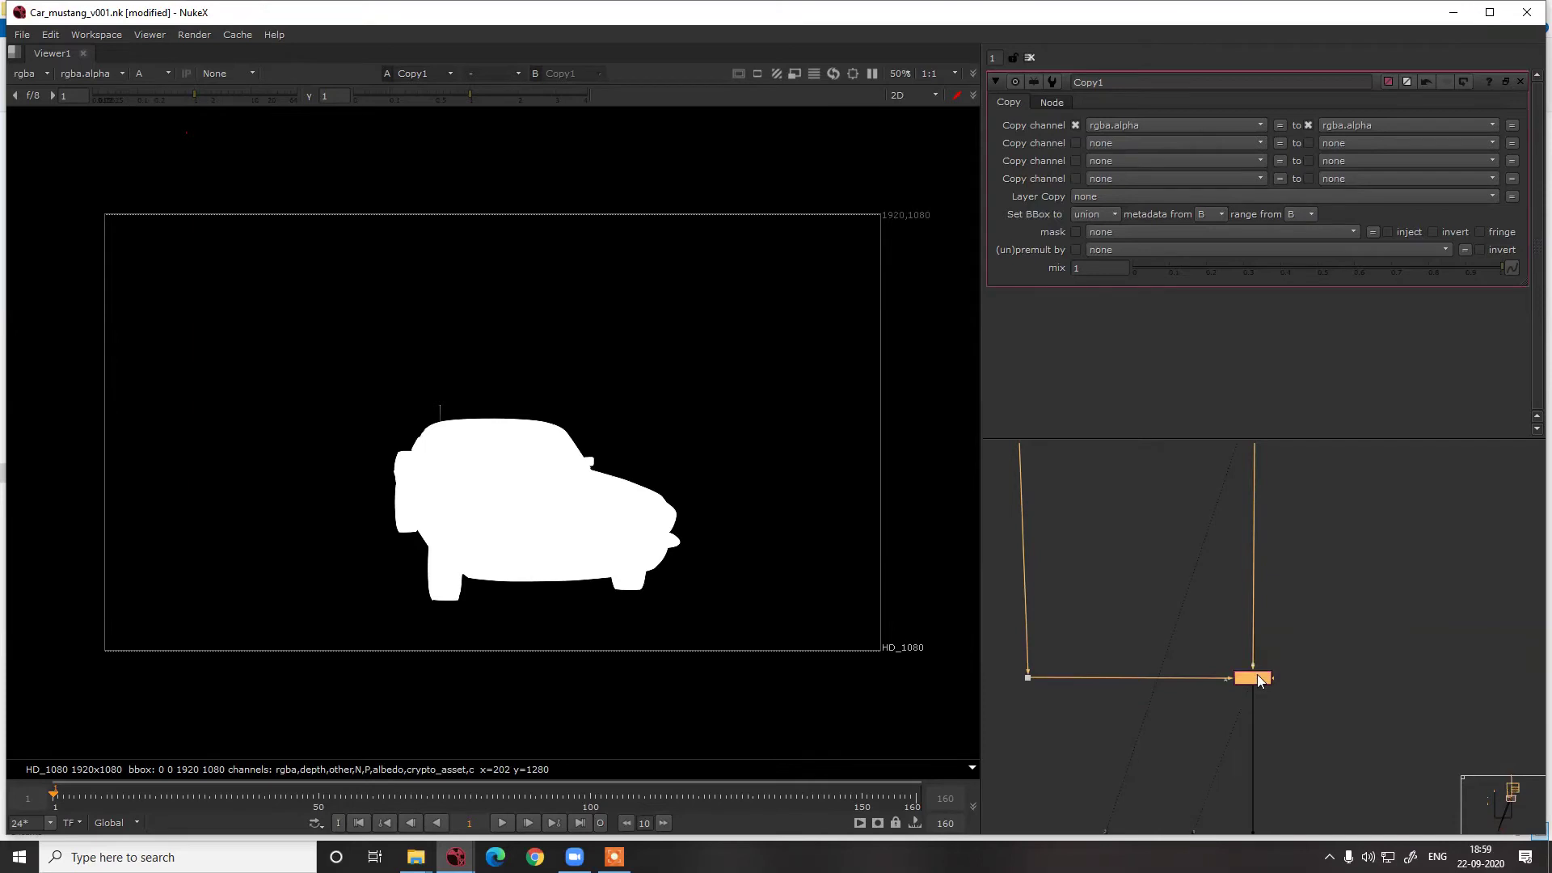
left_click(1135, 202)
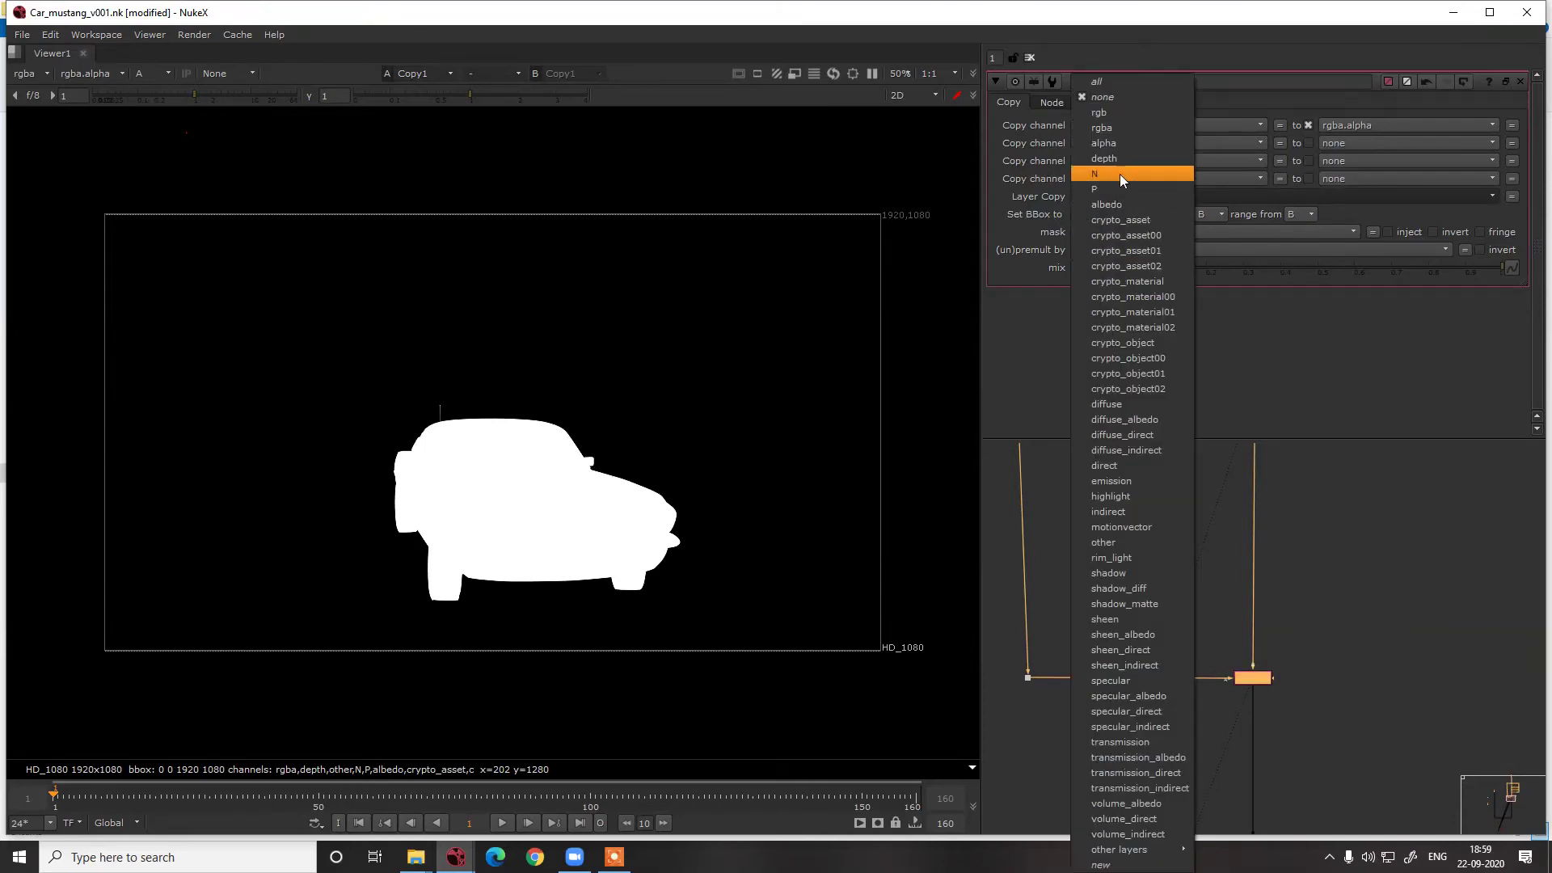
left_click(1114, 154)
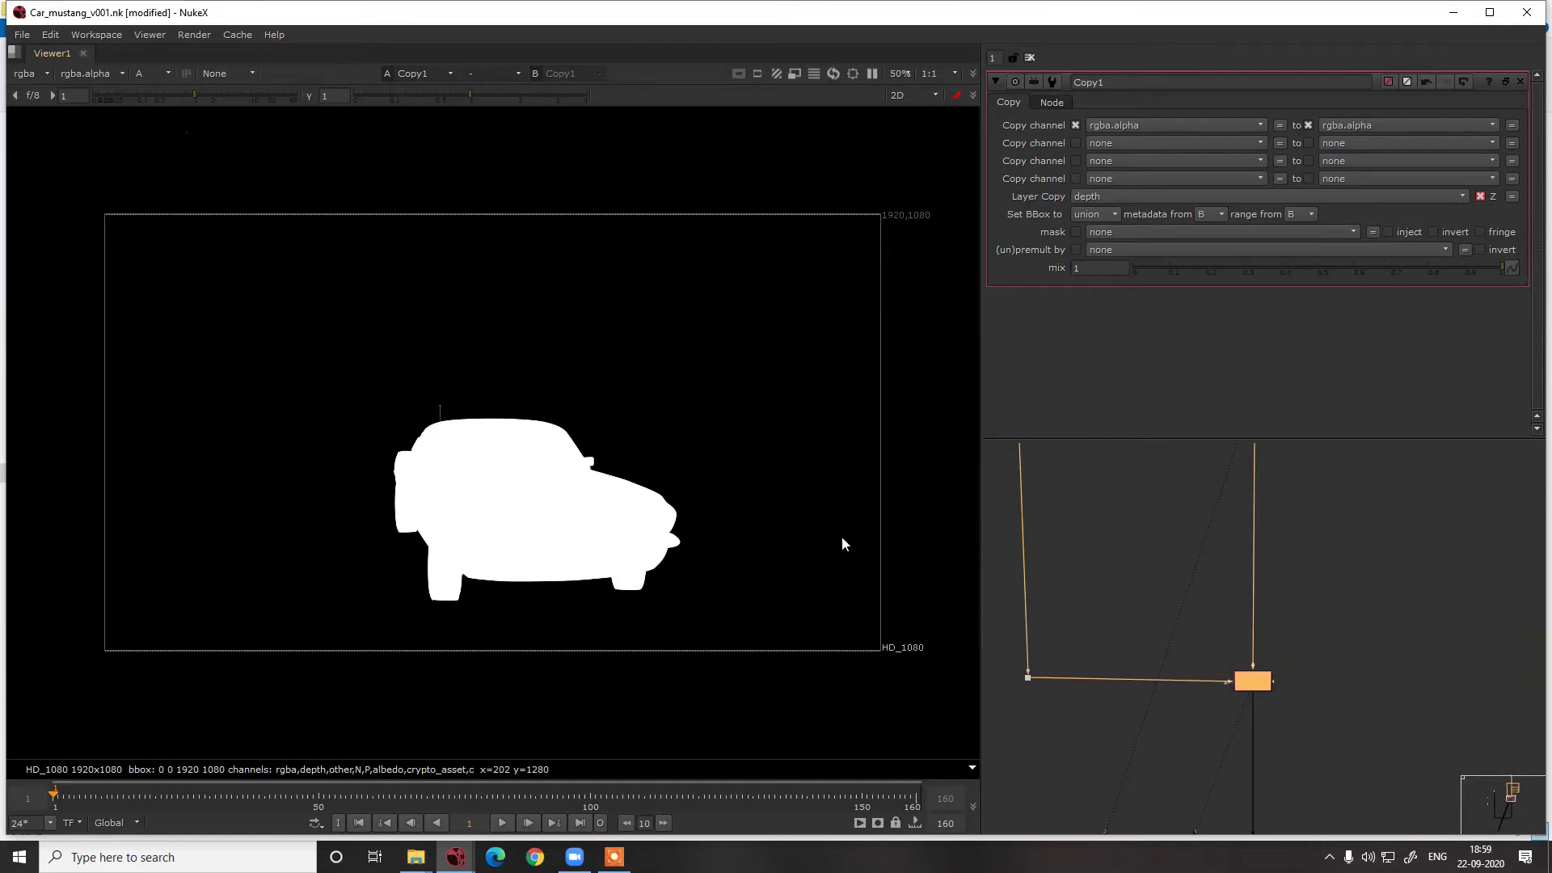
Insert an Unpremult node on the main pipe above the Diffuse Shuffle and set it to divide all channels
scroll(1326, 701, "down", 4)
left_click_drag(1259, 686, 1253, 599)
scroll(1223, 533, "up", 6)
scroll(1250, 589, "down", 7)
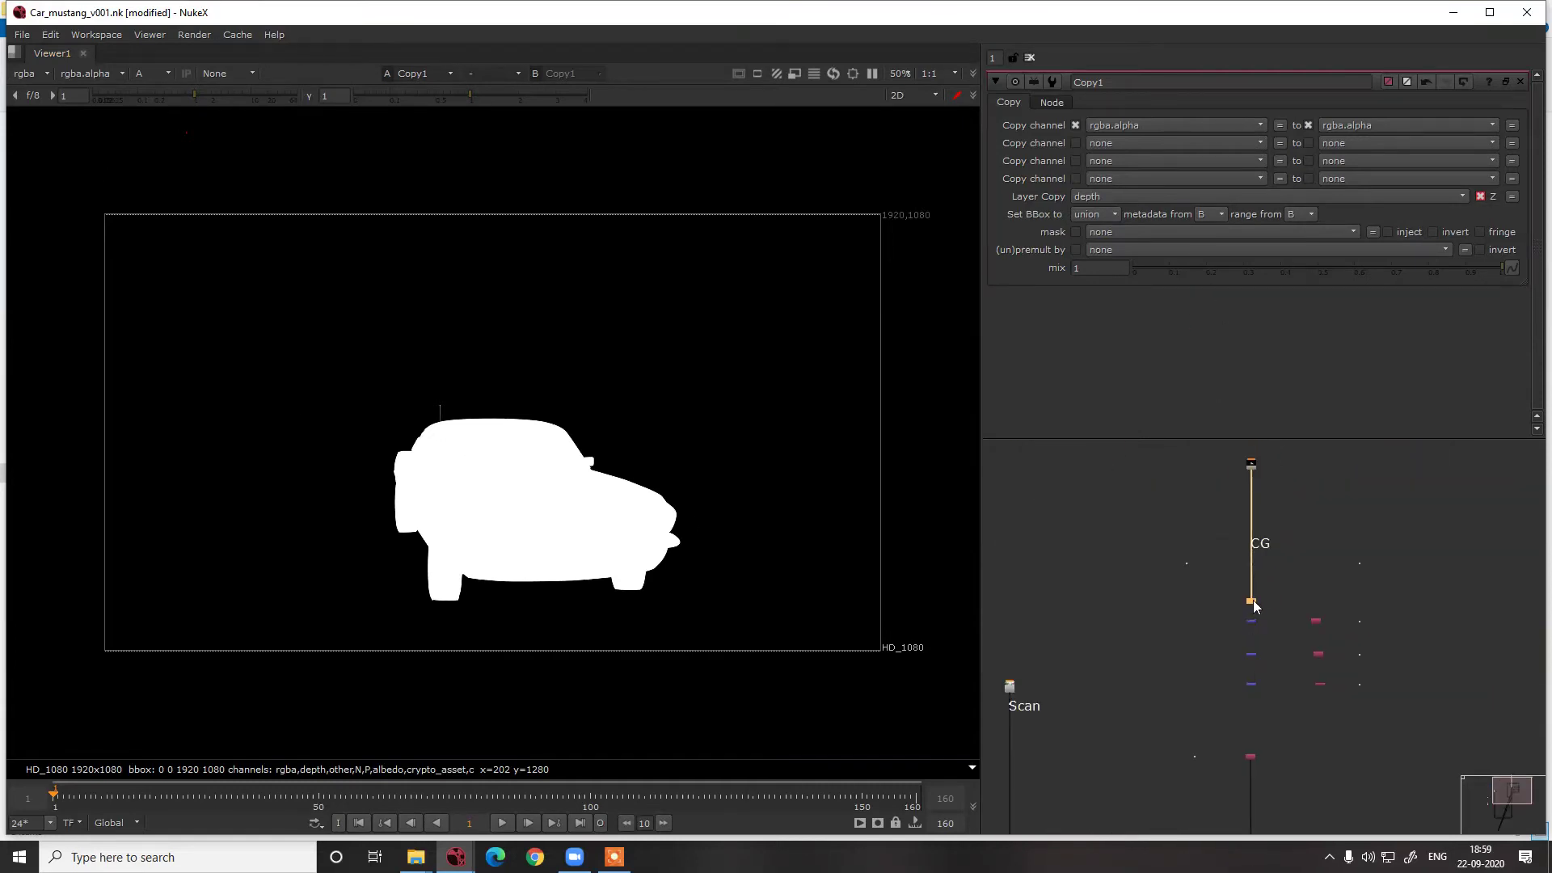
scroll(1292, 584, "up", 5)
key("Tab")
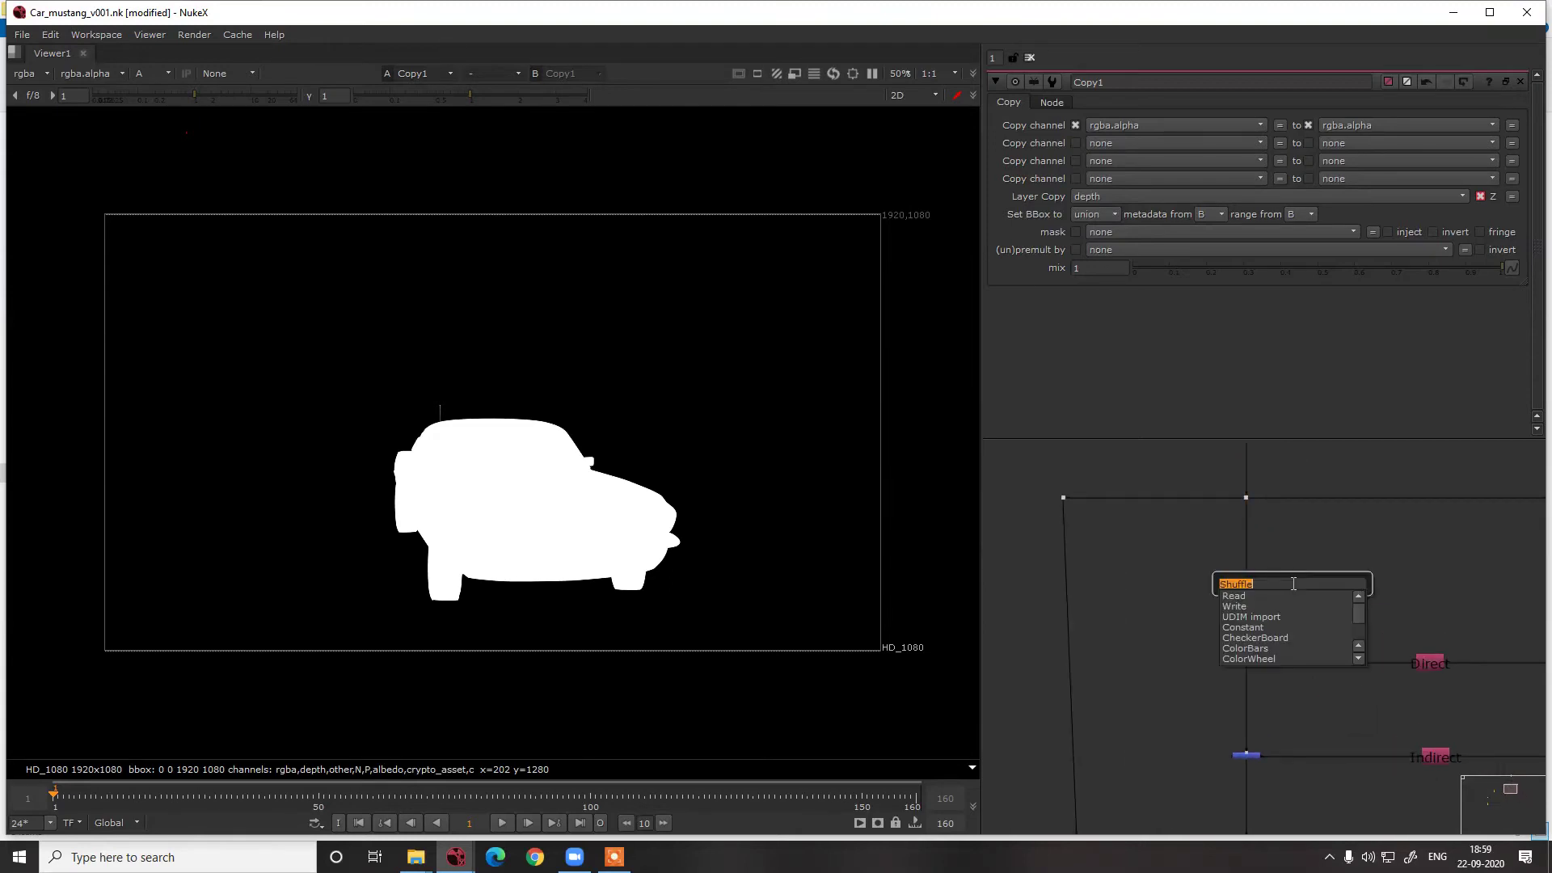
type("unp")
key("Return")
left_click_drag(1297, 587, 1245, 556)
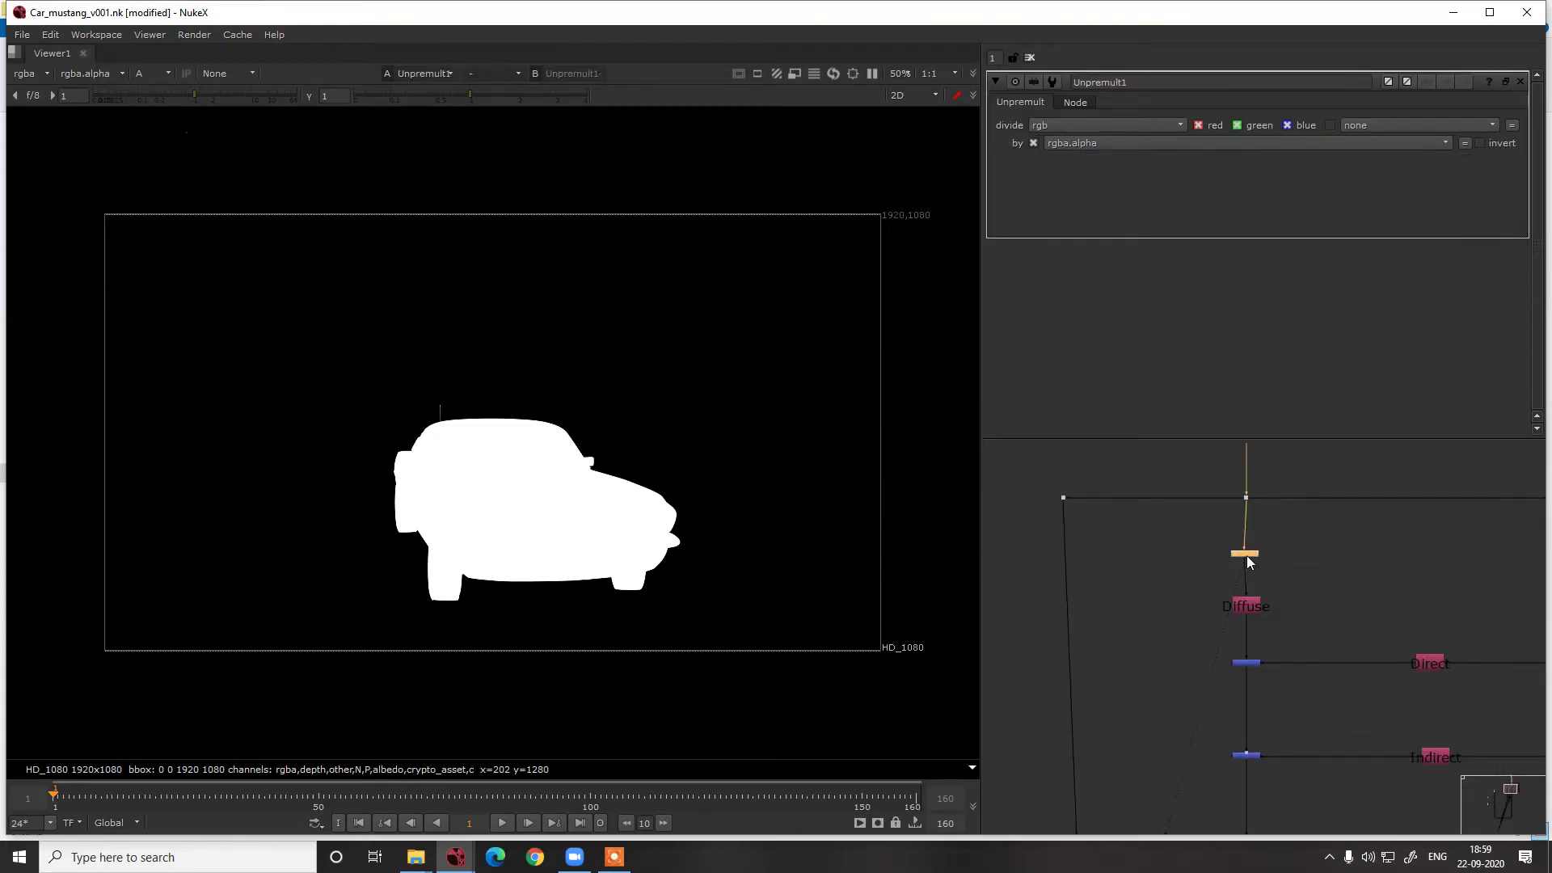
left_click(1045, 125)
left_click(1048, 86)
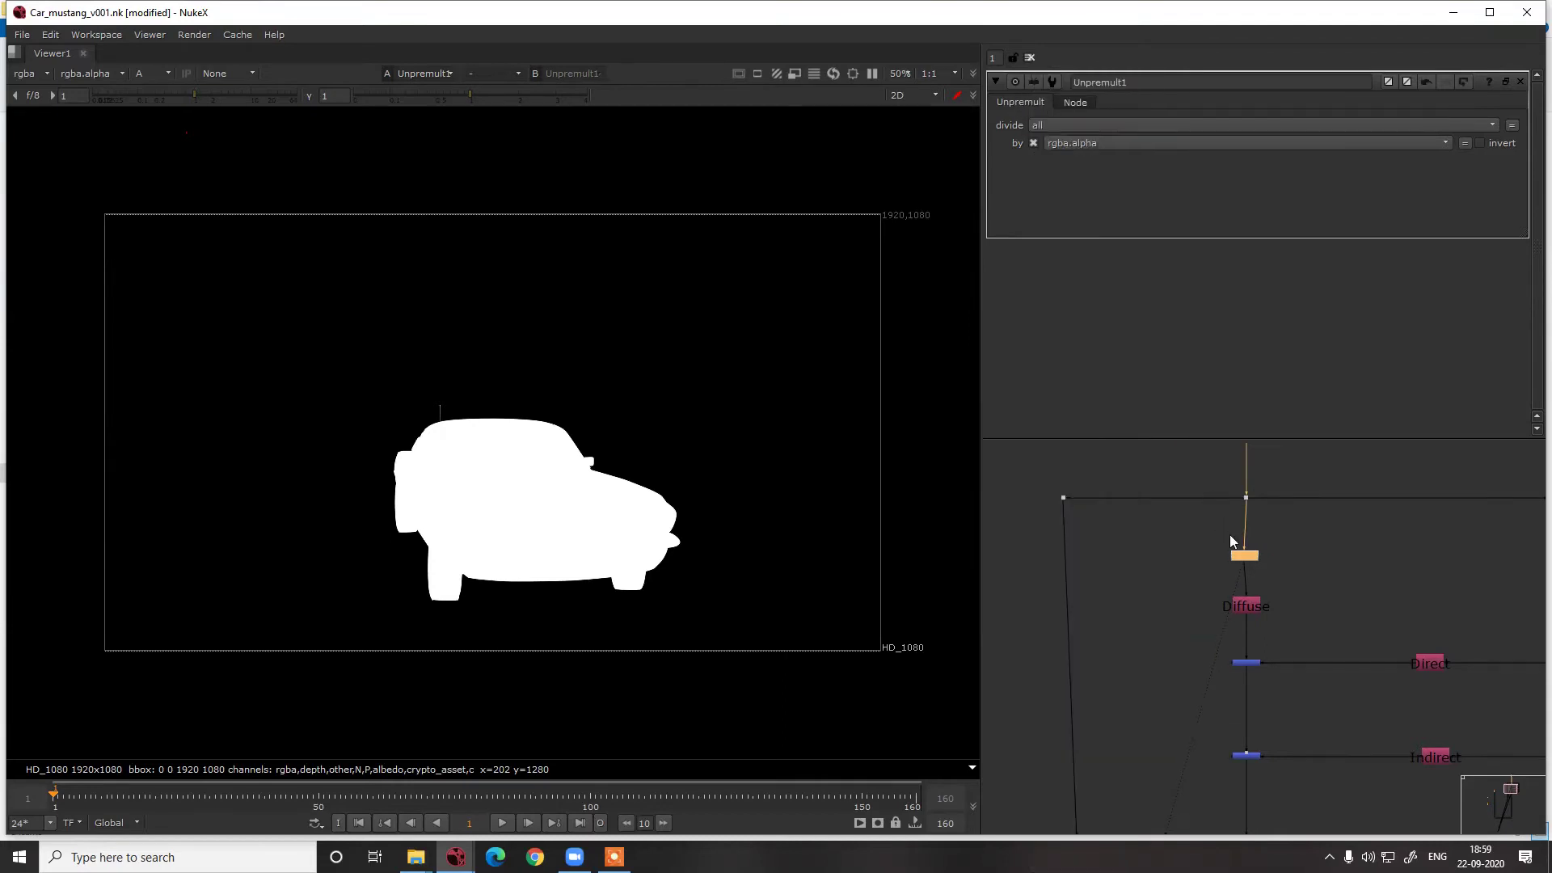
View the car in RGB and toggle the Unpremult node to compare the edges around the headlight
key("a")
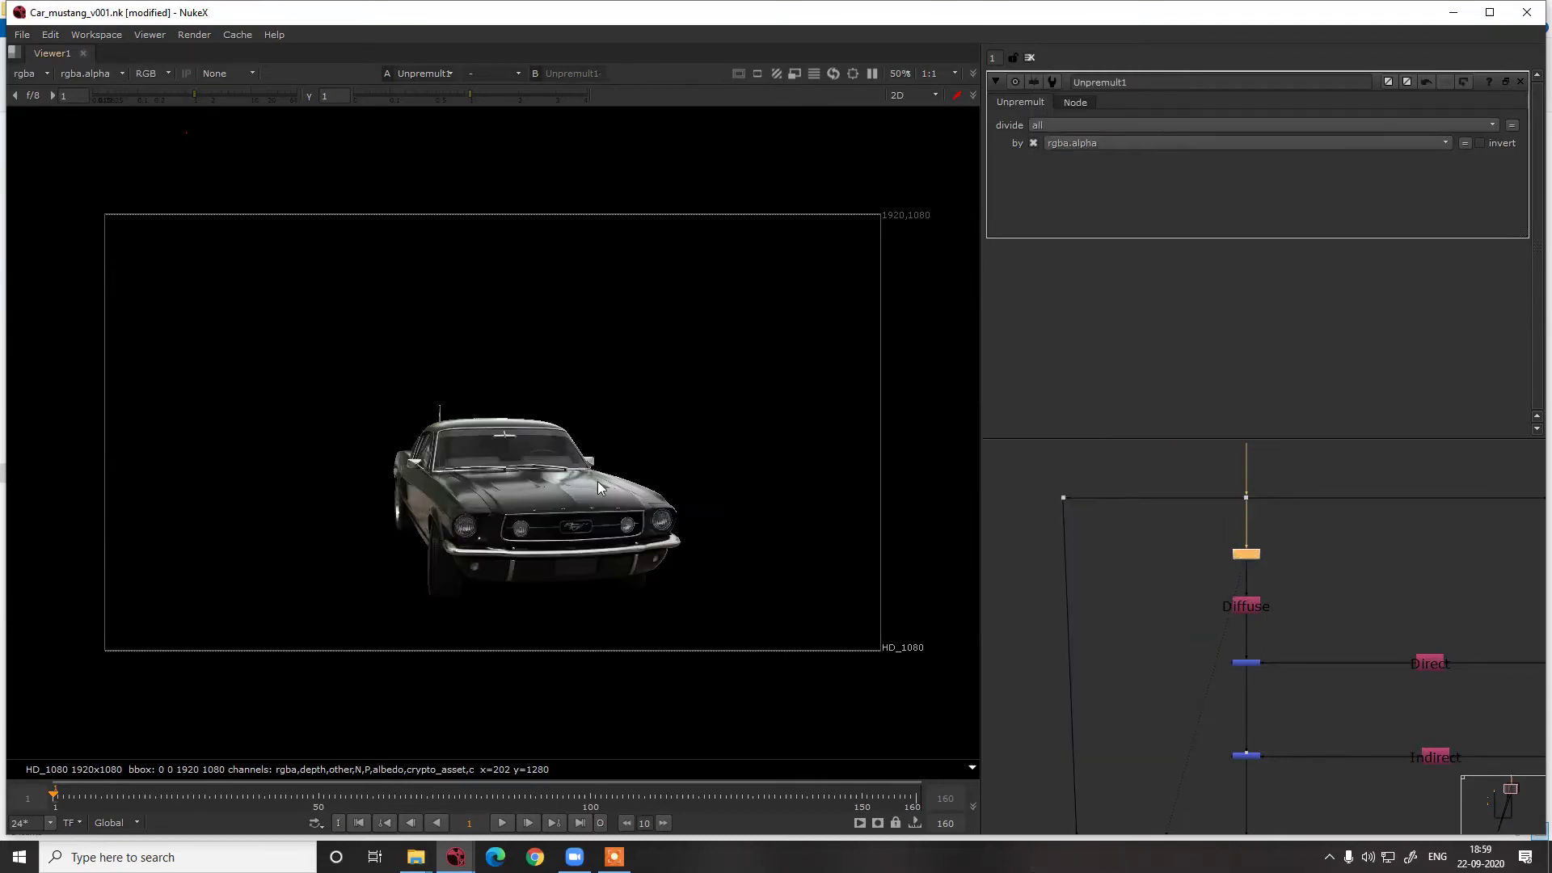
scroll(677, 526, "up", 5)
scroll(666, 523, "up", 4)
key("d")
key("d")
key("d")
key("d")
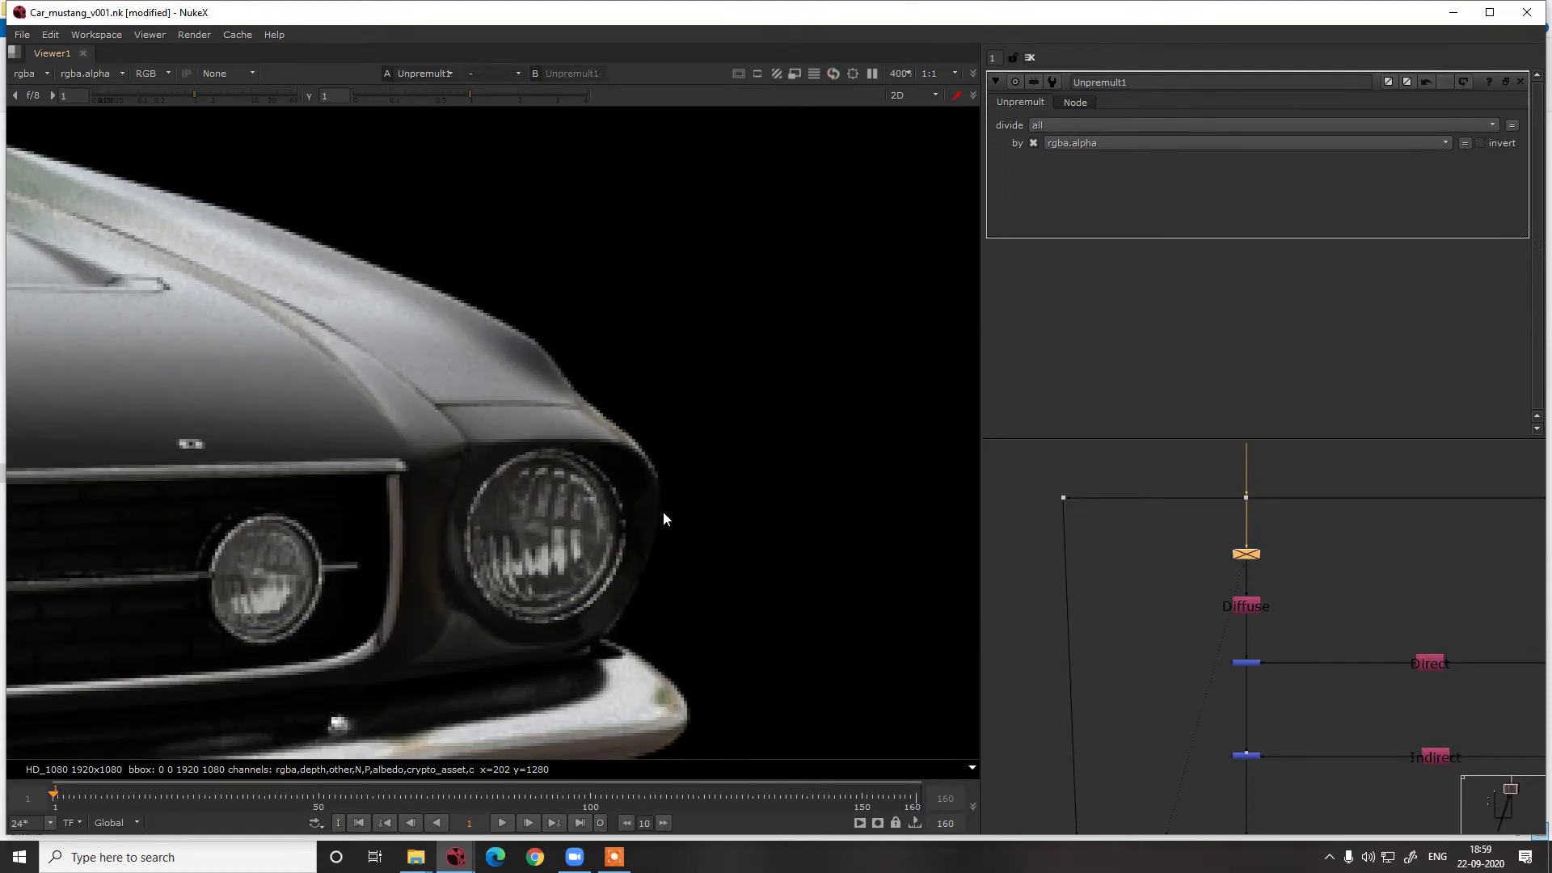
Add a Premult node on the main pipe directly below the Copy node and view its result
scroll(1305, 590, "down", 5)
scroll(1298, 692, "up", 5)
scroll(1264, 653, "up", 3)
key("Tab")
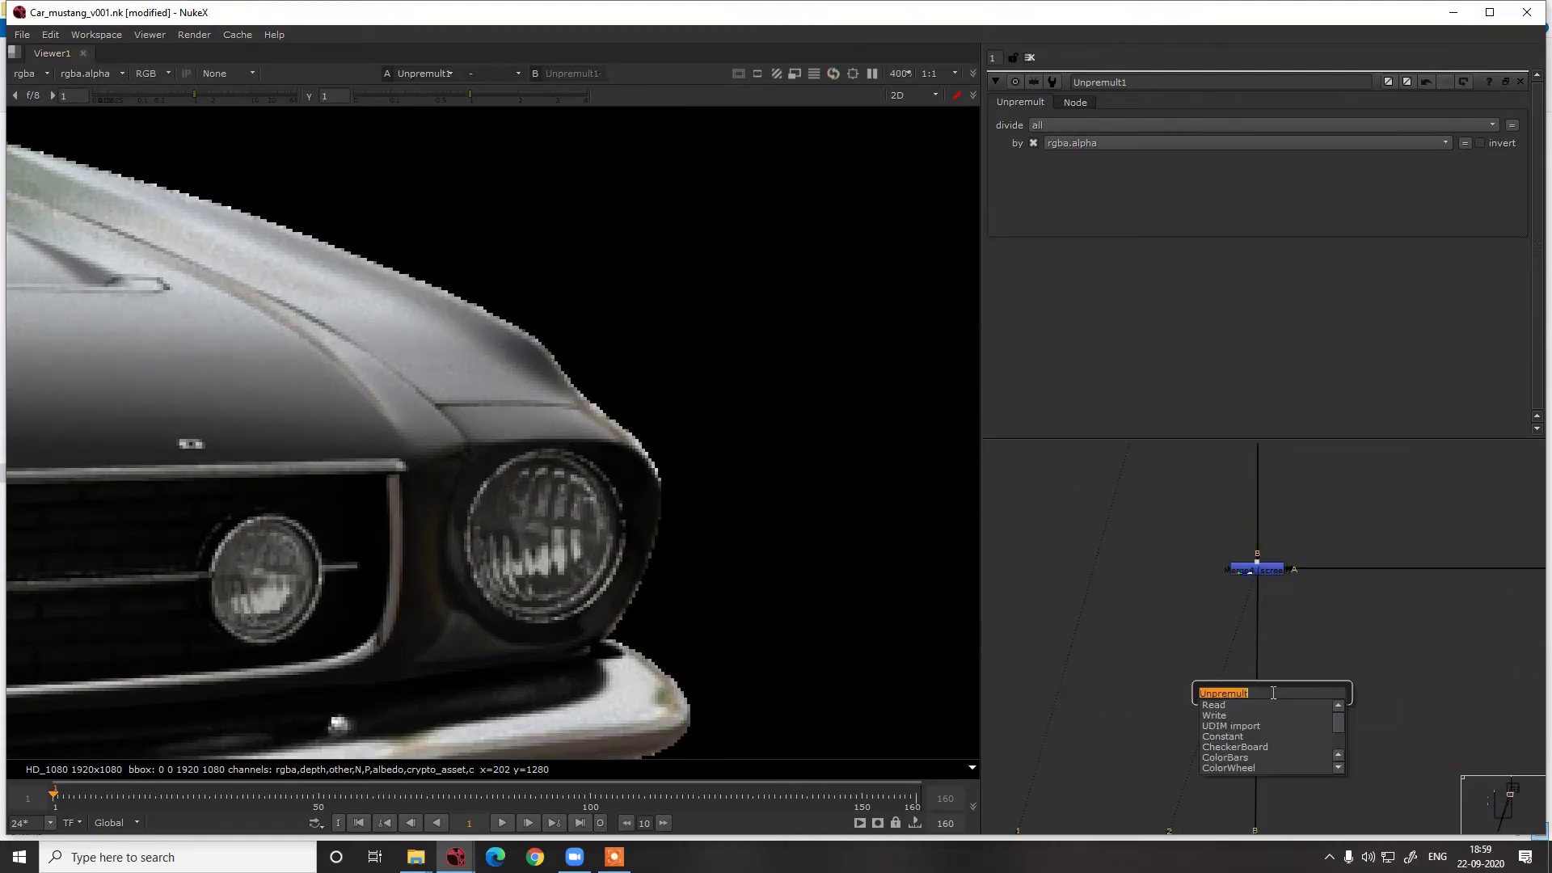
type("pre")
key("Return")
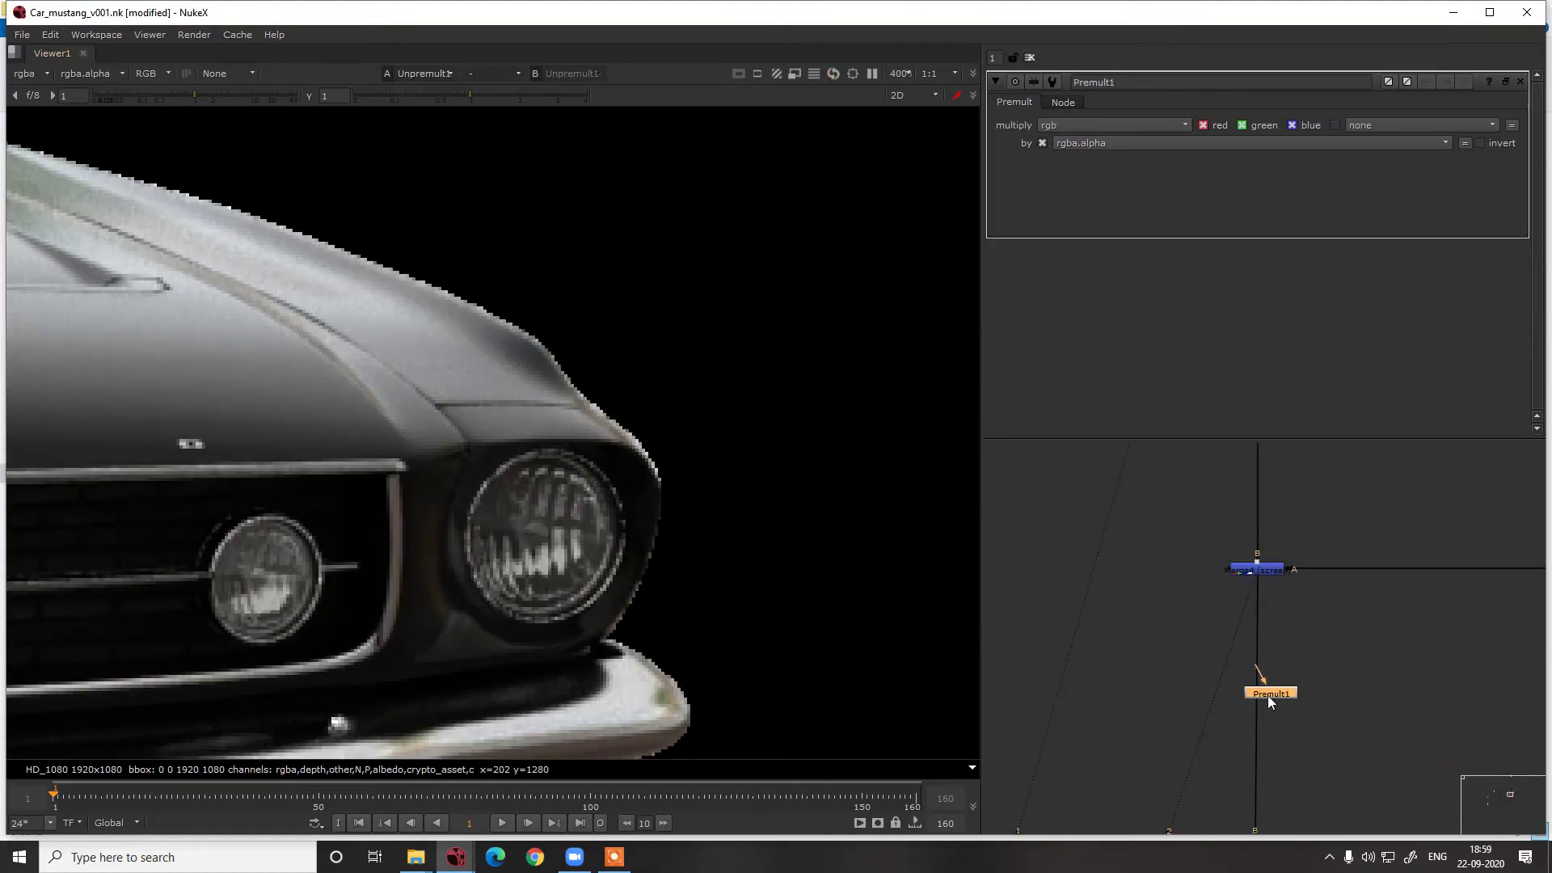
scroll(1271, 701, "down", 4)
left_click_drag(1271, 698, 1246, 492)
left_click_drag(1246, 493, 1240, 519)
key("1")
Toggle the Premult and Unpremult nodes in turn and compare the car's headlight and mirror edges
key("d")
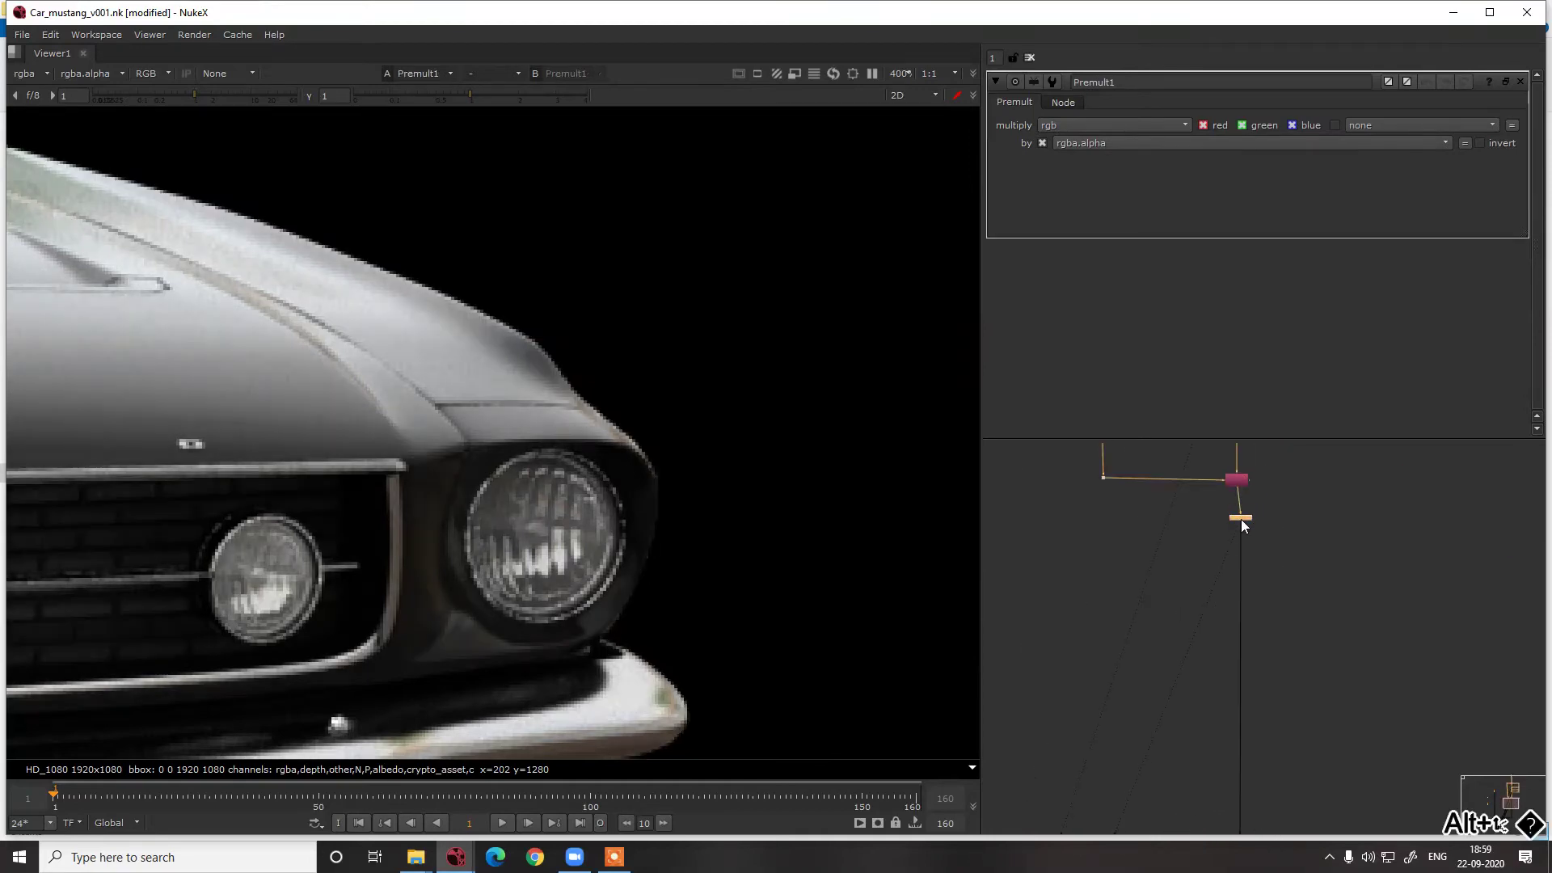
key("d")
scroll(1218, 615, "down", 5)
scroll(1224, 618, "up", 5)
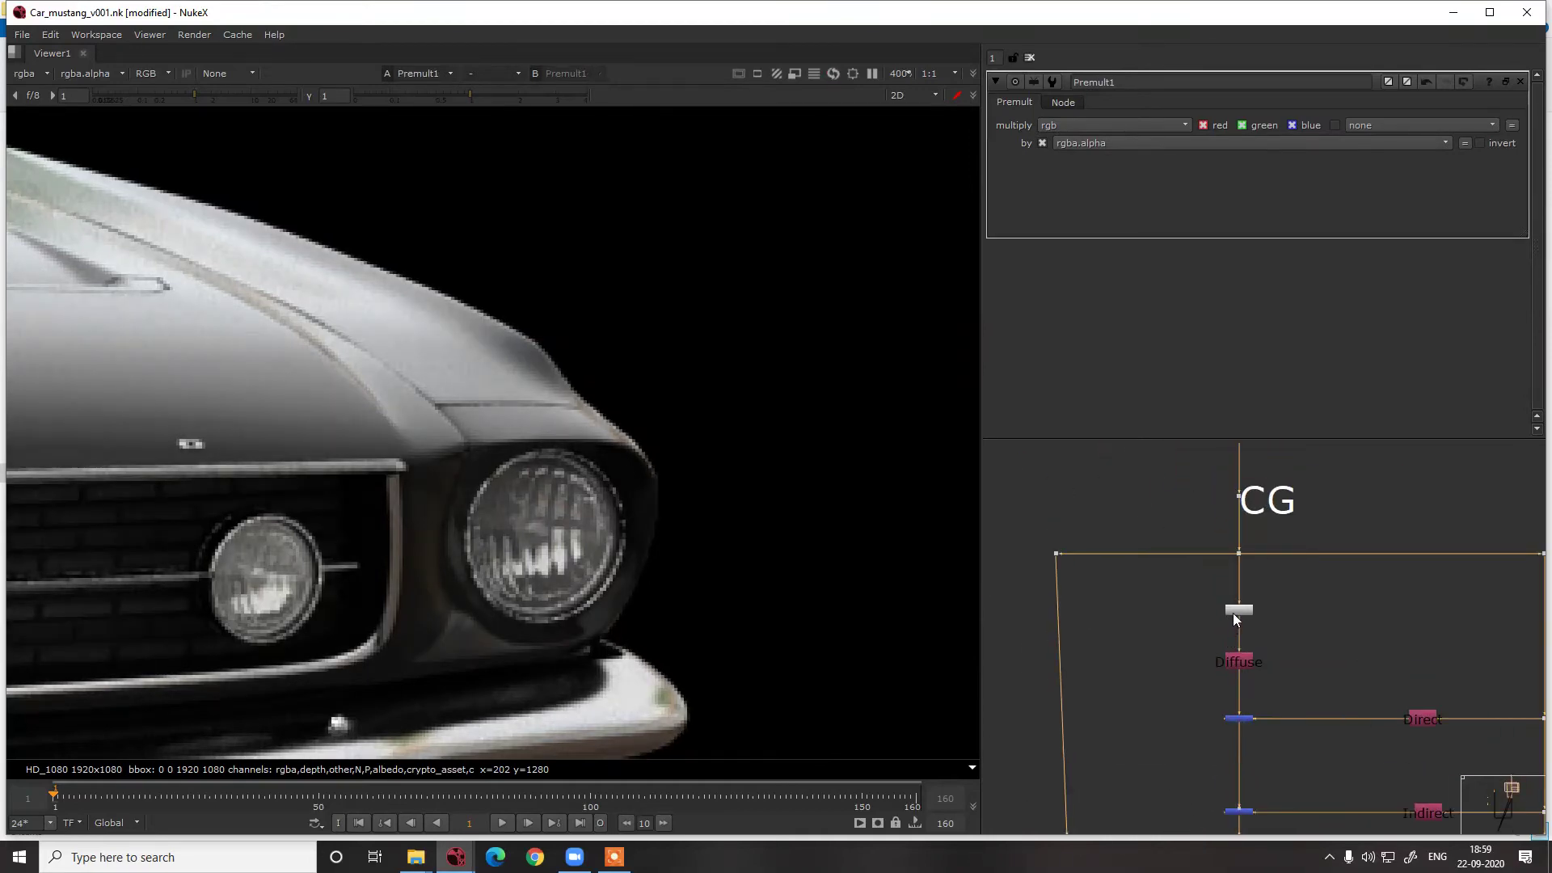
key("d")
key("d")
scroll(627, 517, "down", 8)
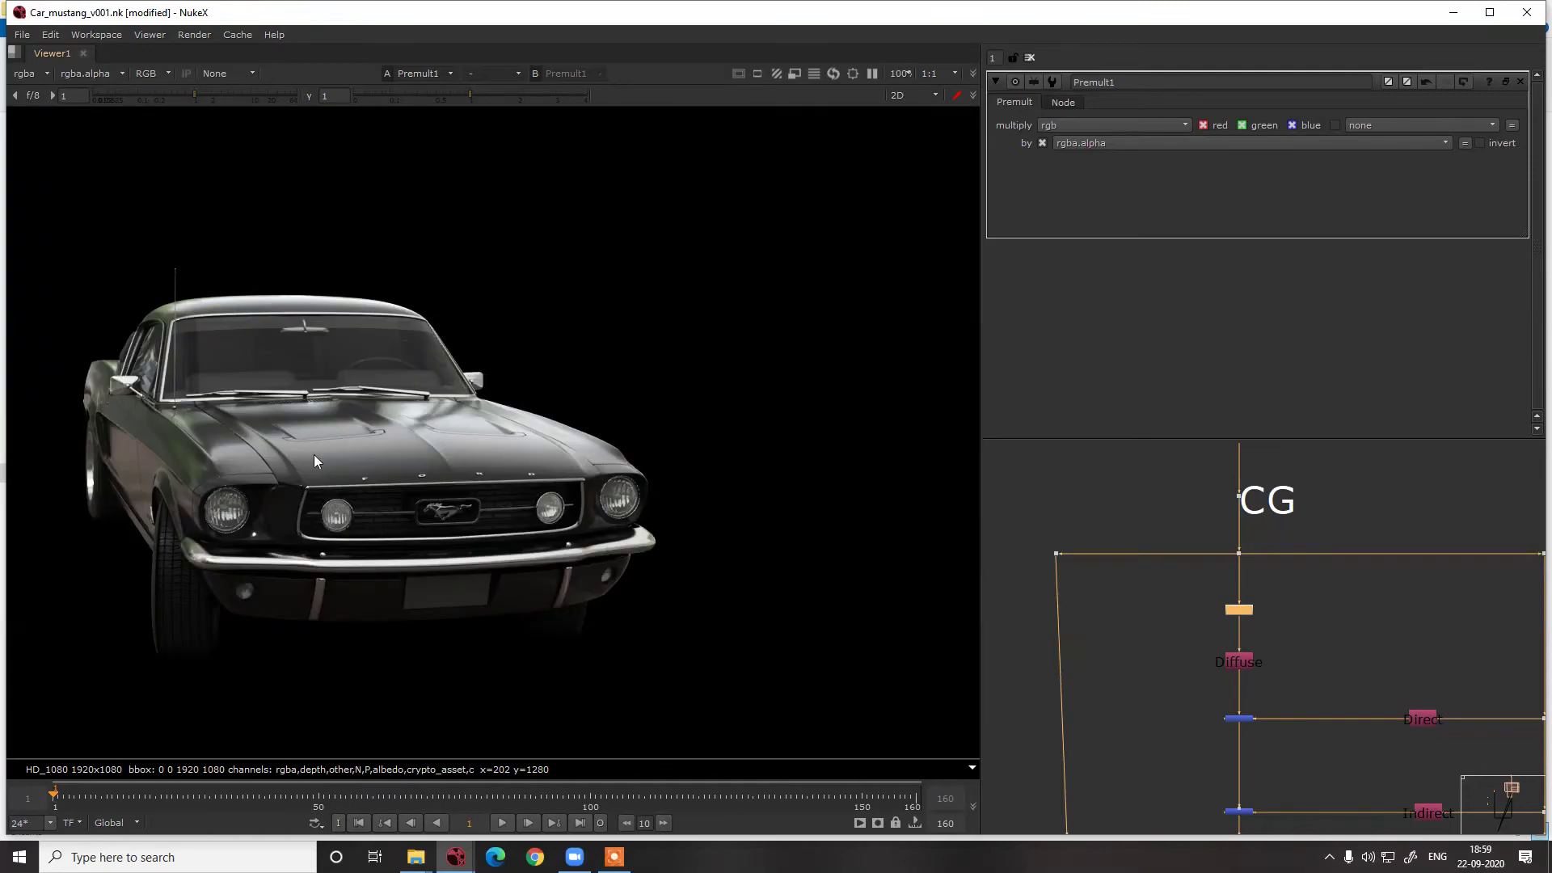
scroll(308, 461, "up", 9)
key("d")
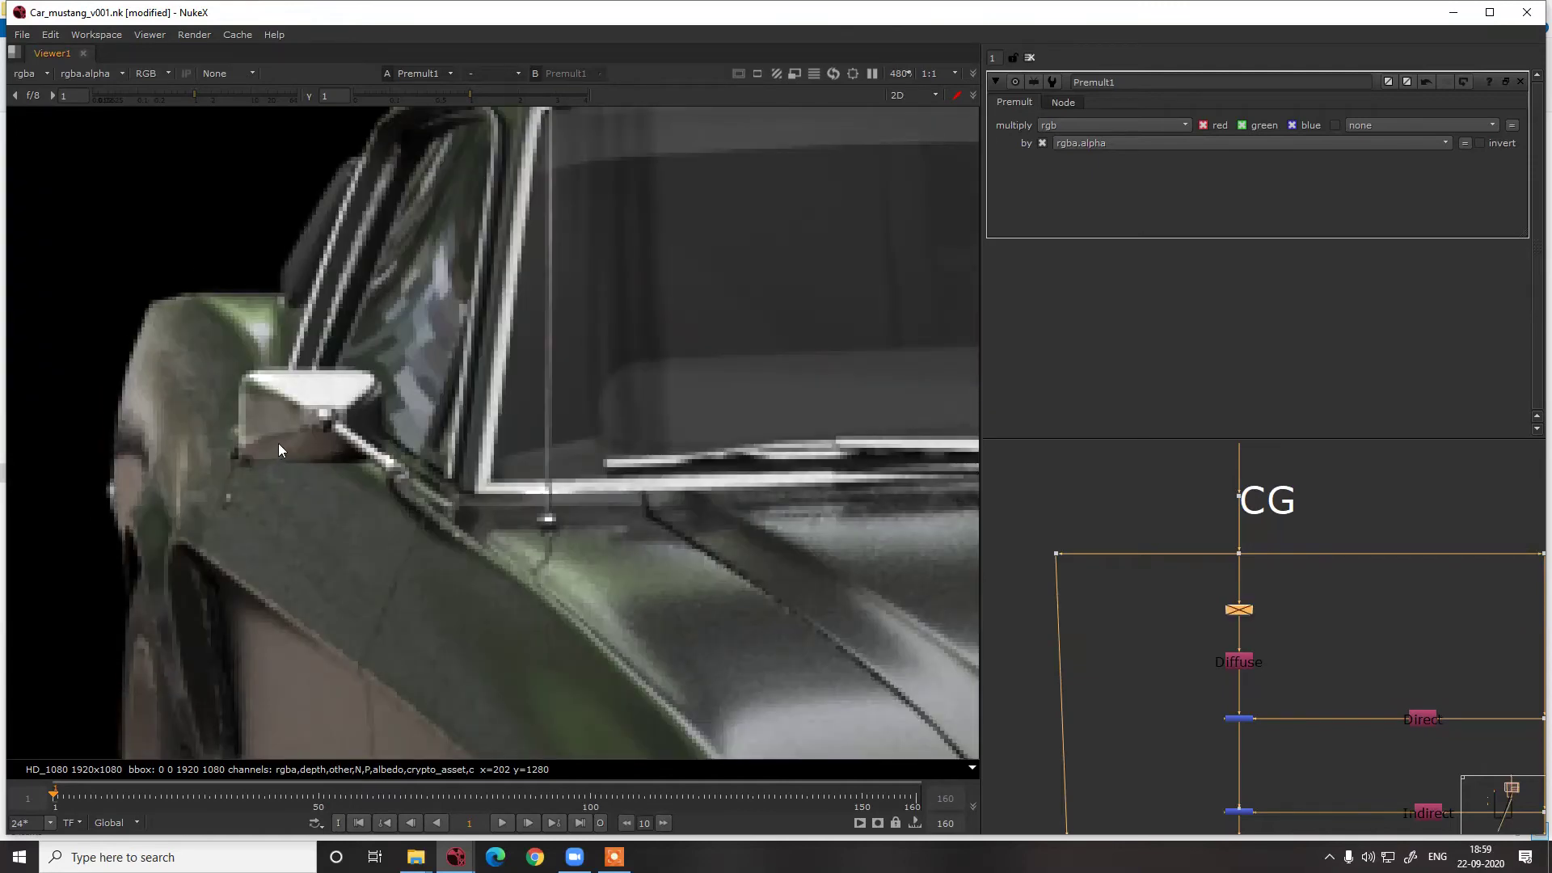
Move the Premult node slightly lower, aligned under the Copy node, to tidy the branch
scroll(1326, 595, "down", 4)
scroll(1302, 695, "up", 5)
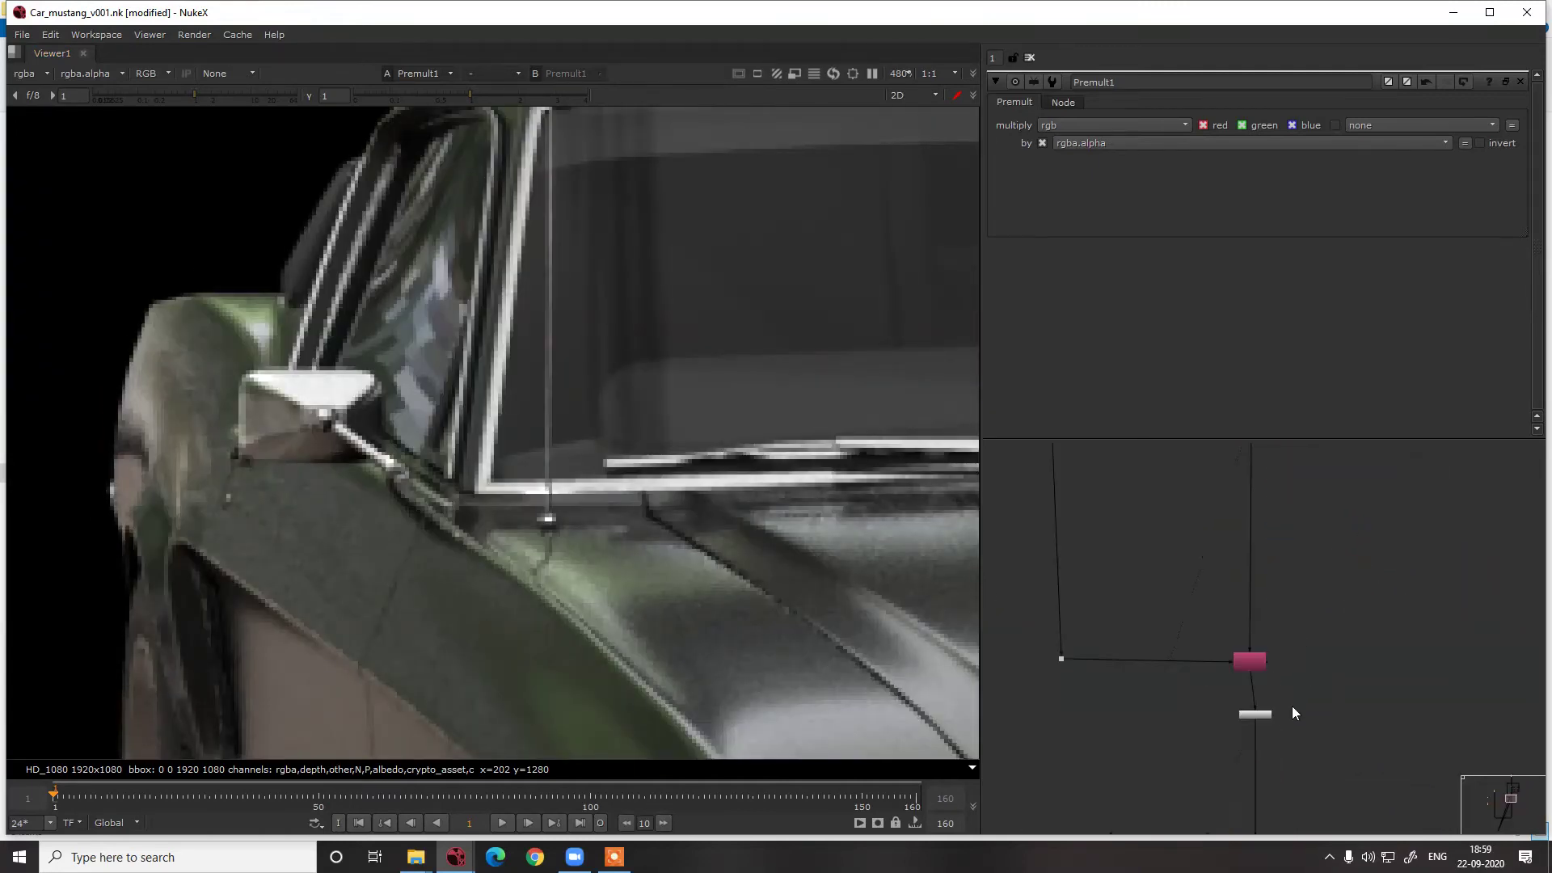
left_click_drag(1267, 715, 1262, 747)
scroll(1270, 661, "down", 4)
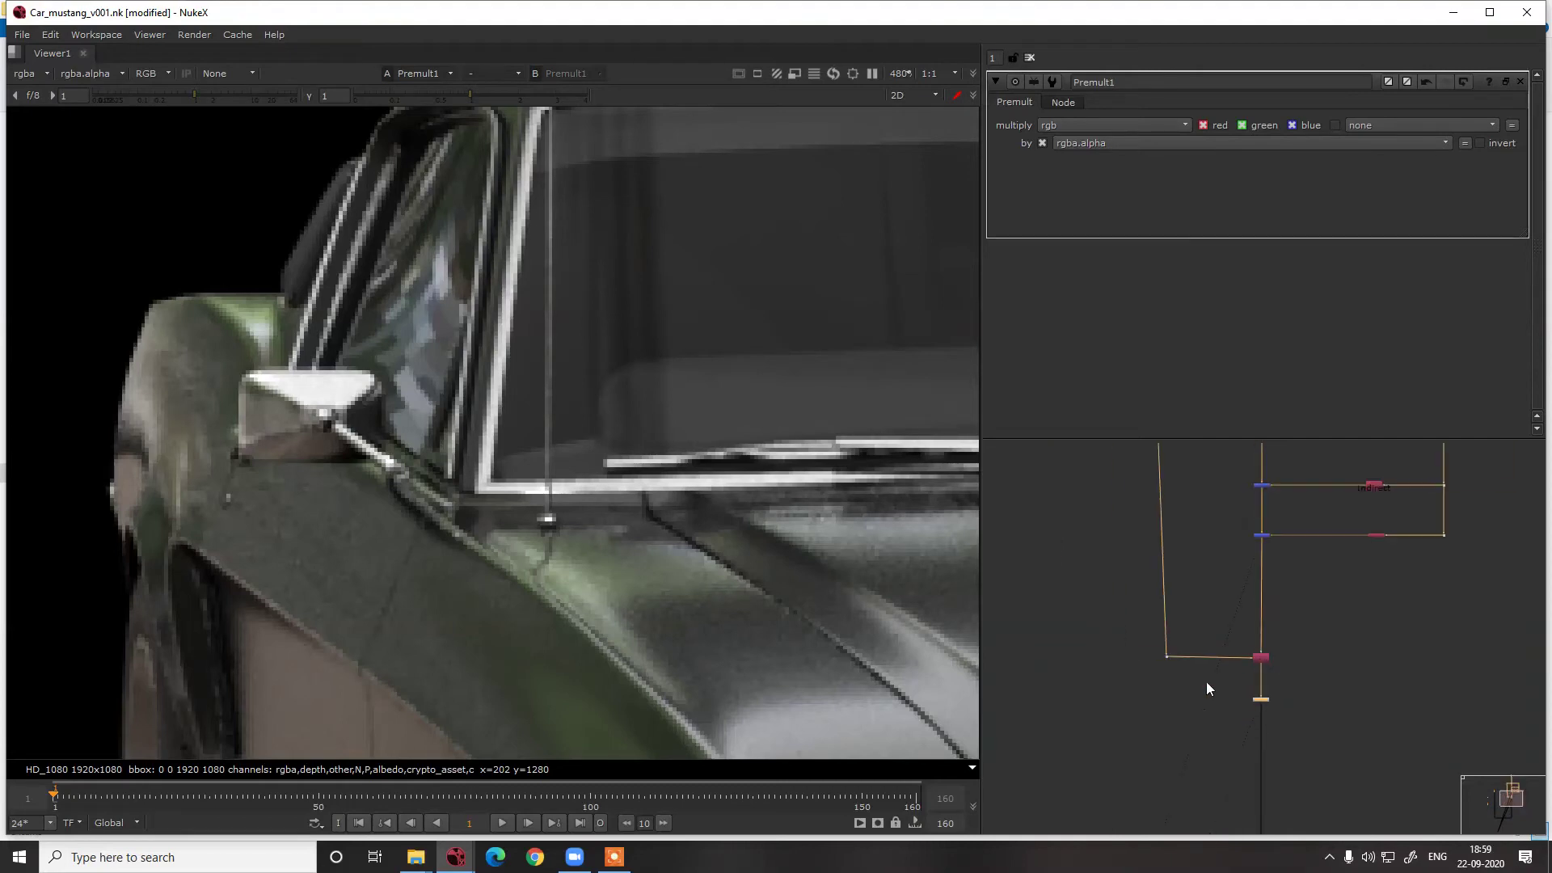
scroll(1186, 668, "up", 4)
left_click(1151, 648)
View the final merge over the street plate at full frame and check its red and blue channels
scroll(1133, 652, "down", 4)
scroll(1089, 755, "down", 5)
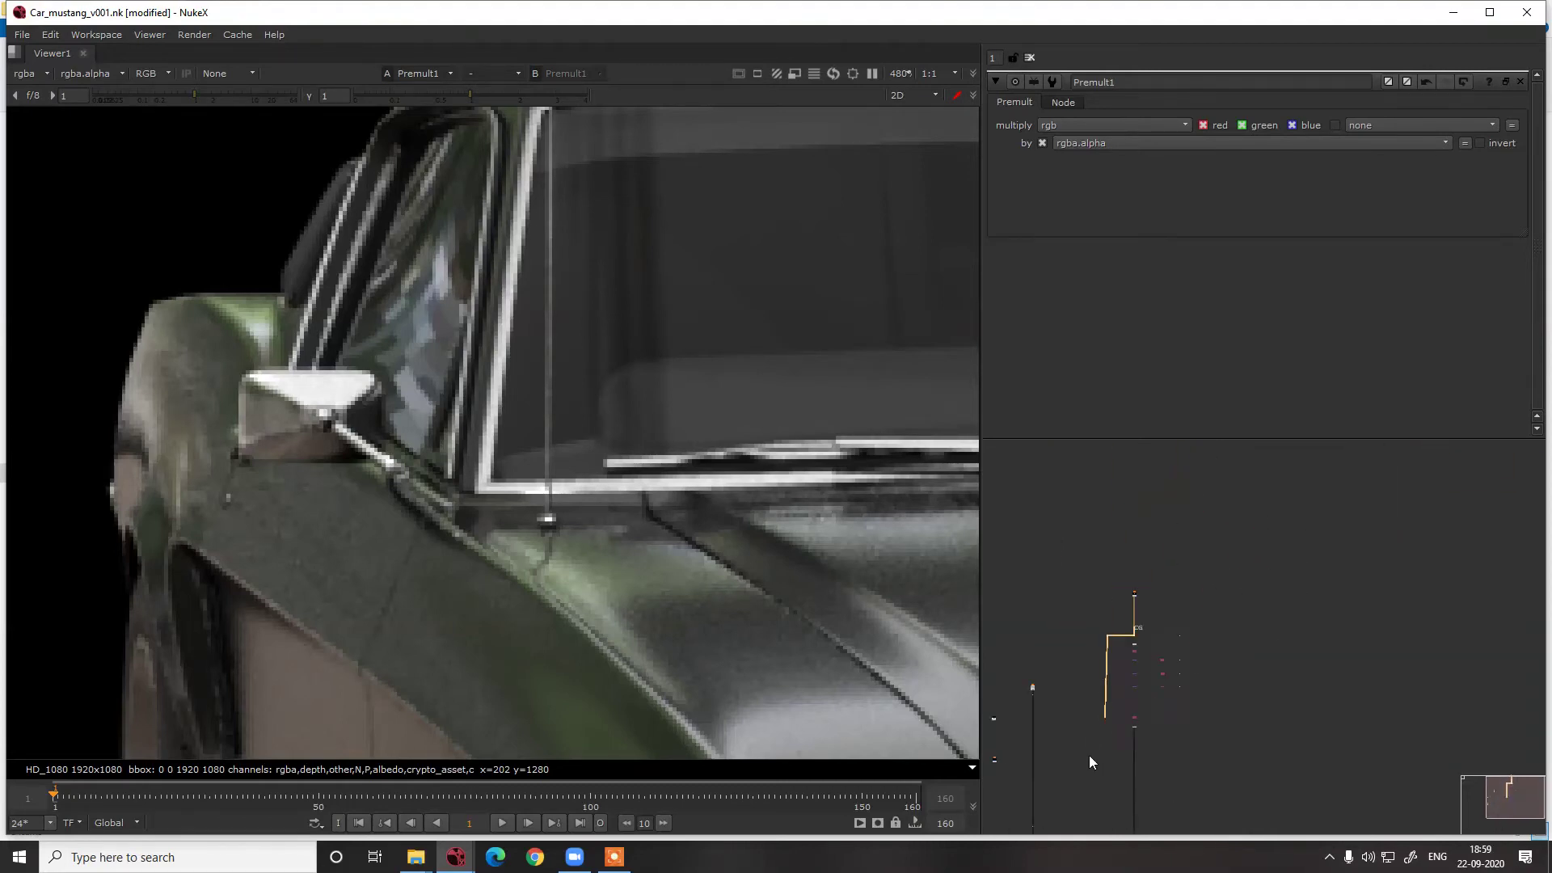
middle_click_drag(1051, 809, 1110, 698)
scroll(1111, 698, "up", 3)
left_click(1072, 712)
key("1")
key("f")
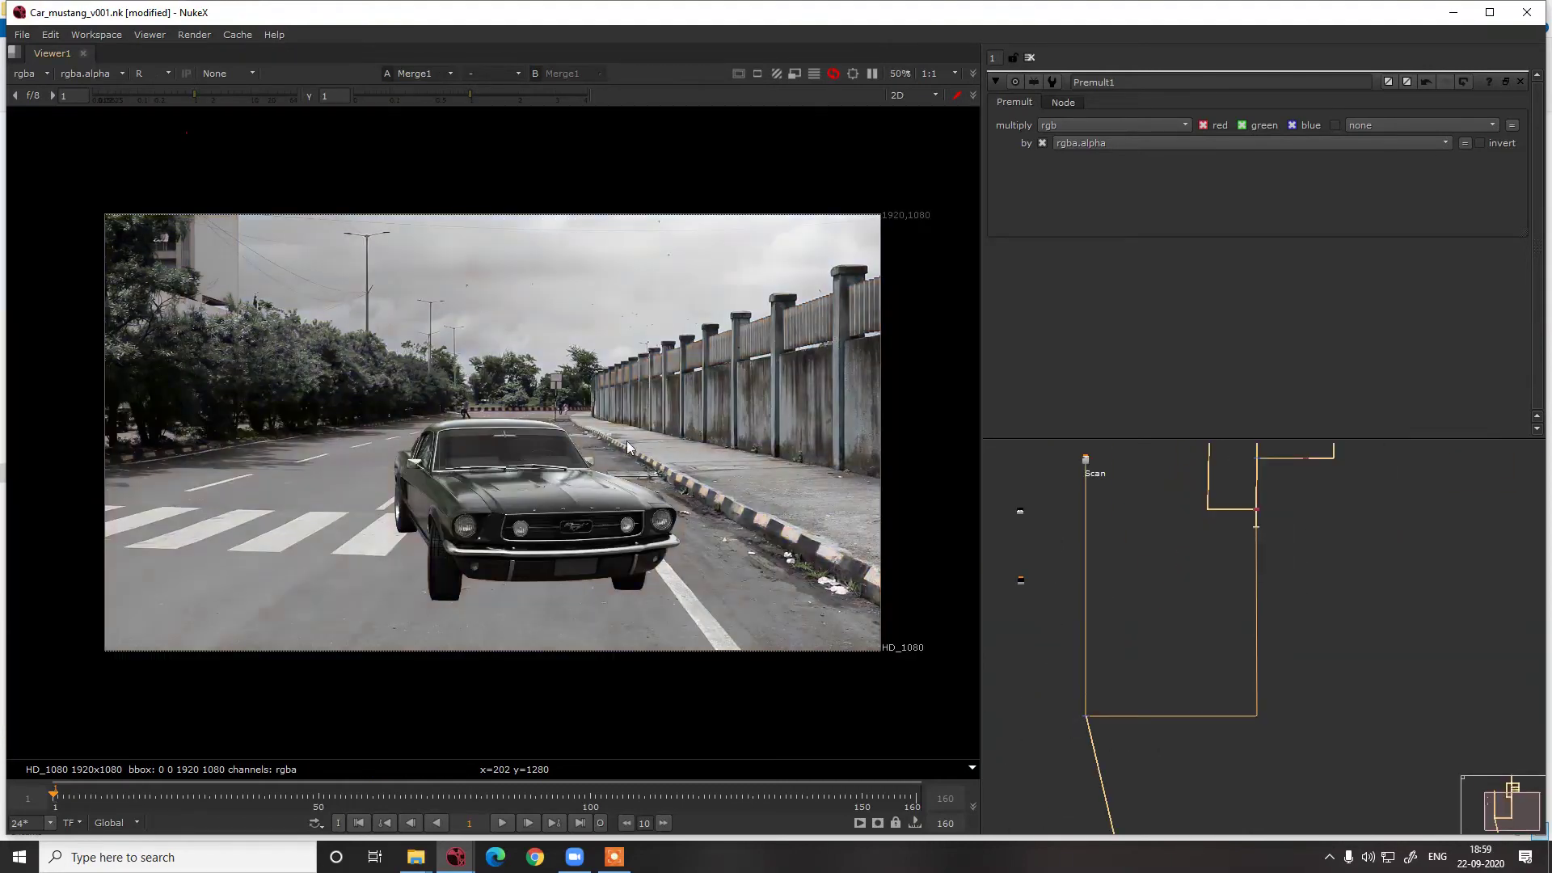
key("b")
Check the blue channel of the car merged over the street plate and restore the full RGB display
key("b")
middle_click_drag(1254, 473, 1230, 562)
scroll(1229, 711, "up", 5)
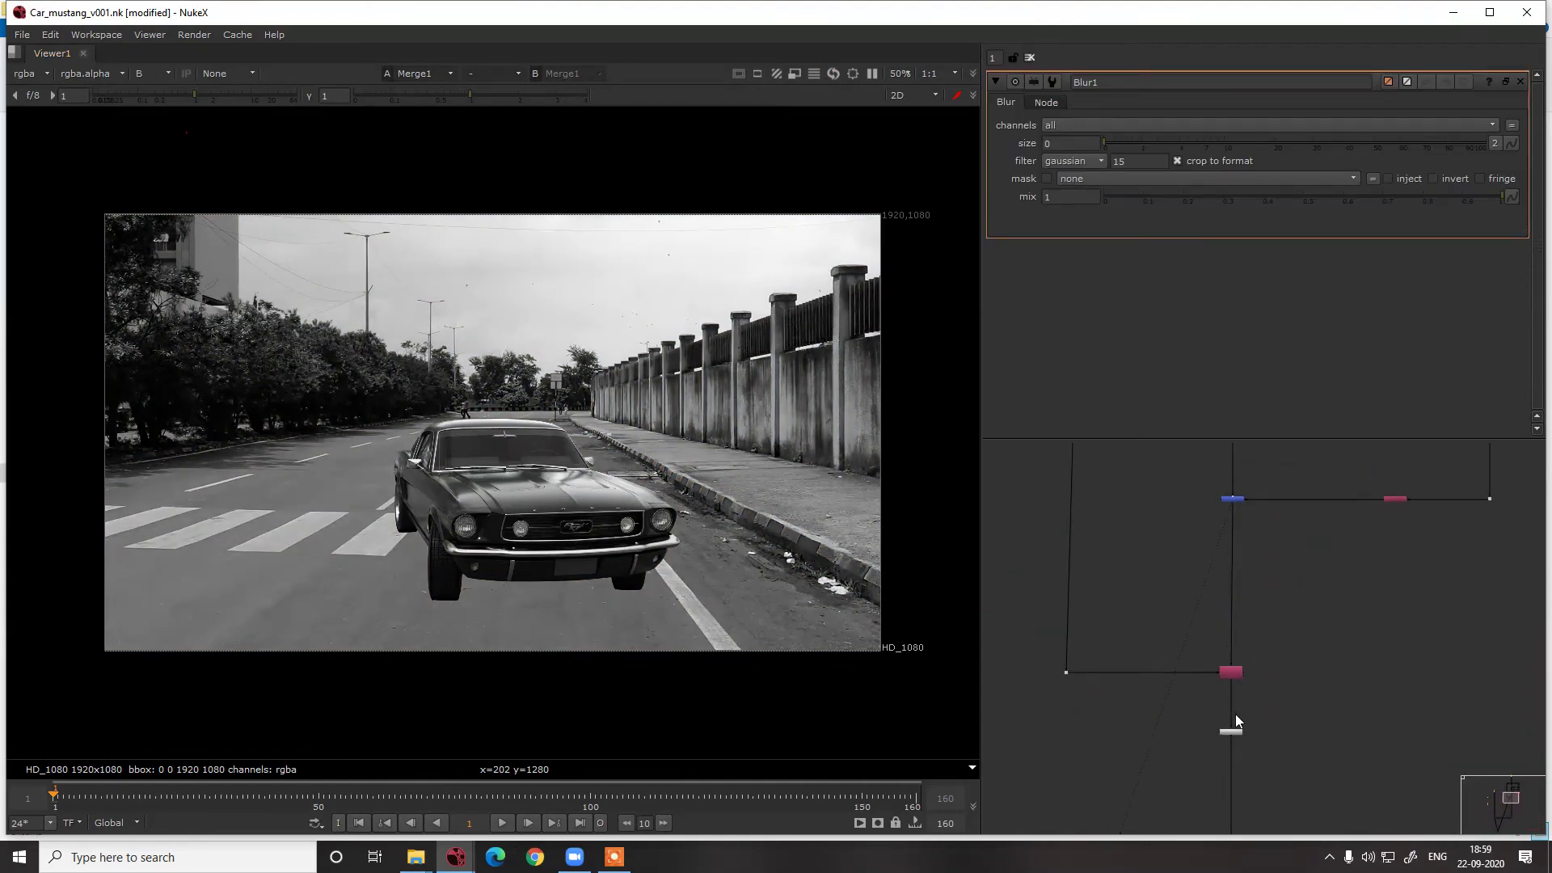
key("r")
key("r")
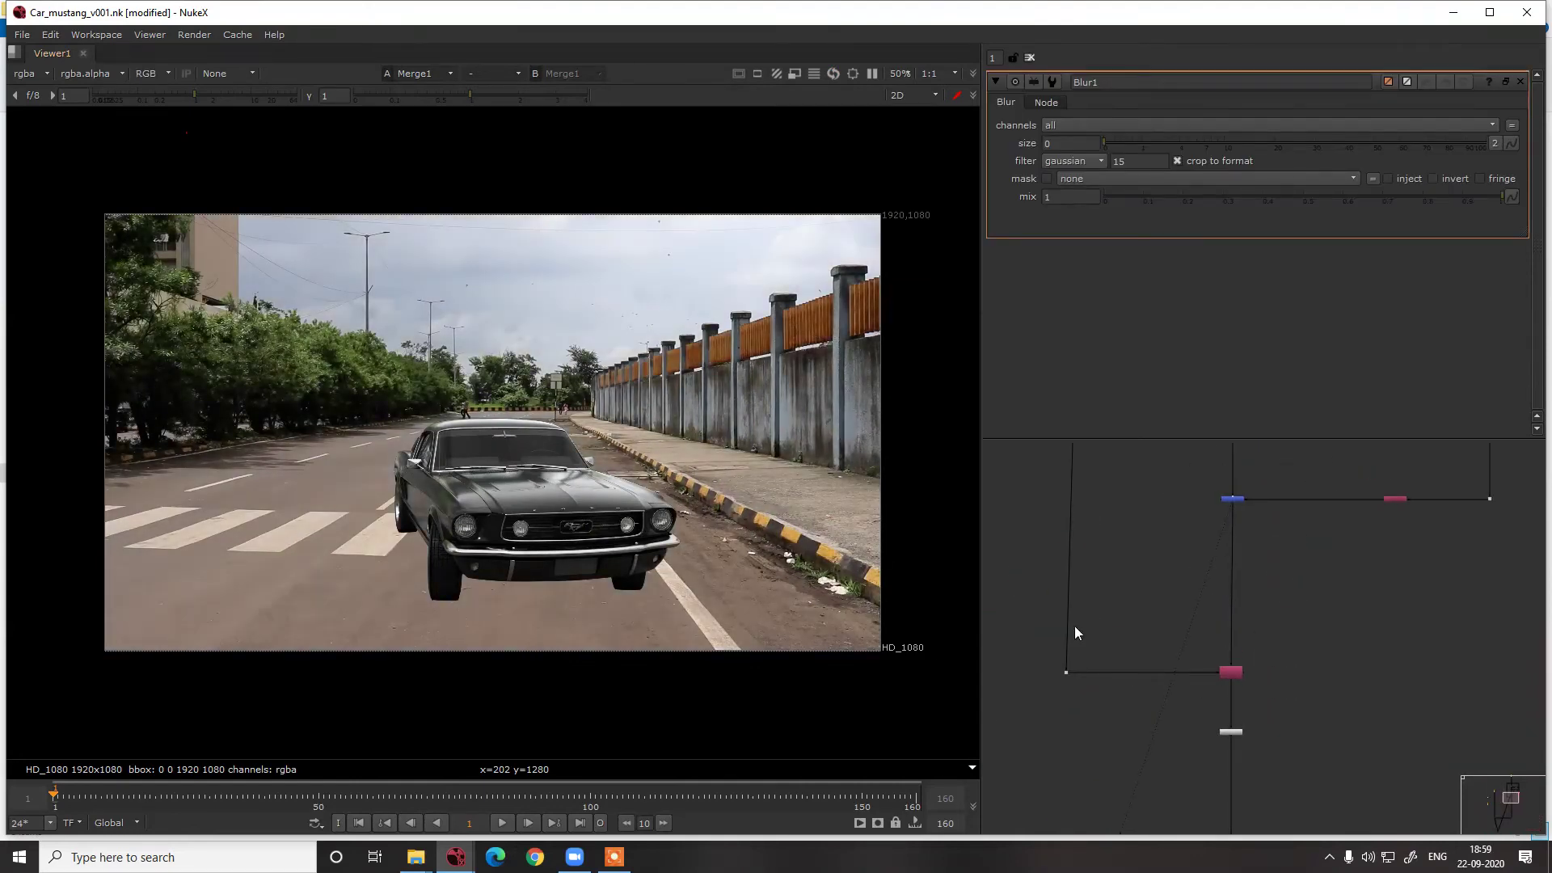
Try the Premult node on the main pipe above the Copy node and disable it there
scroll(1220, 709, "up", 4)
left_click(1263, 759)
key("ctrl+x")
key("ctrl+v")
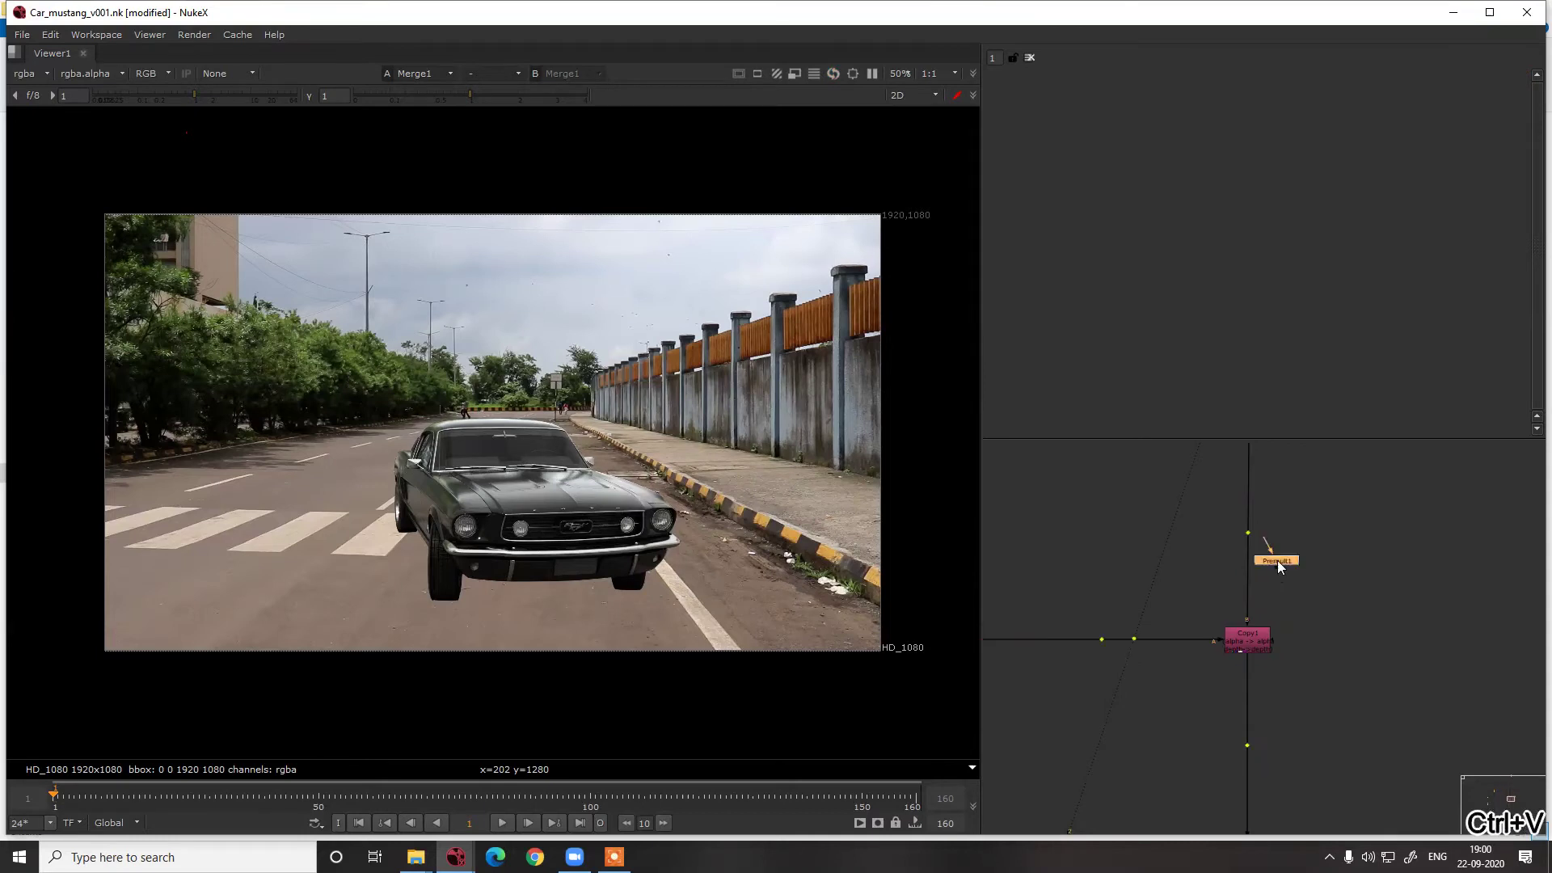
left_click_drag(1276, 557, 1249, 551)
key("d")
scroll(1236, 784, "down", 5)
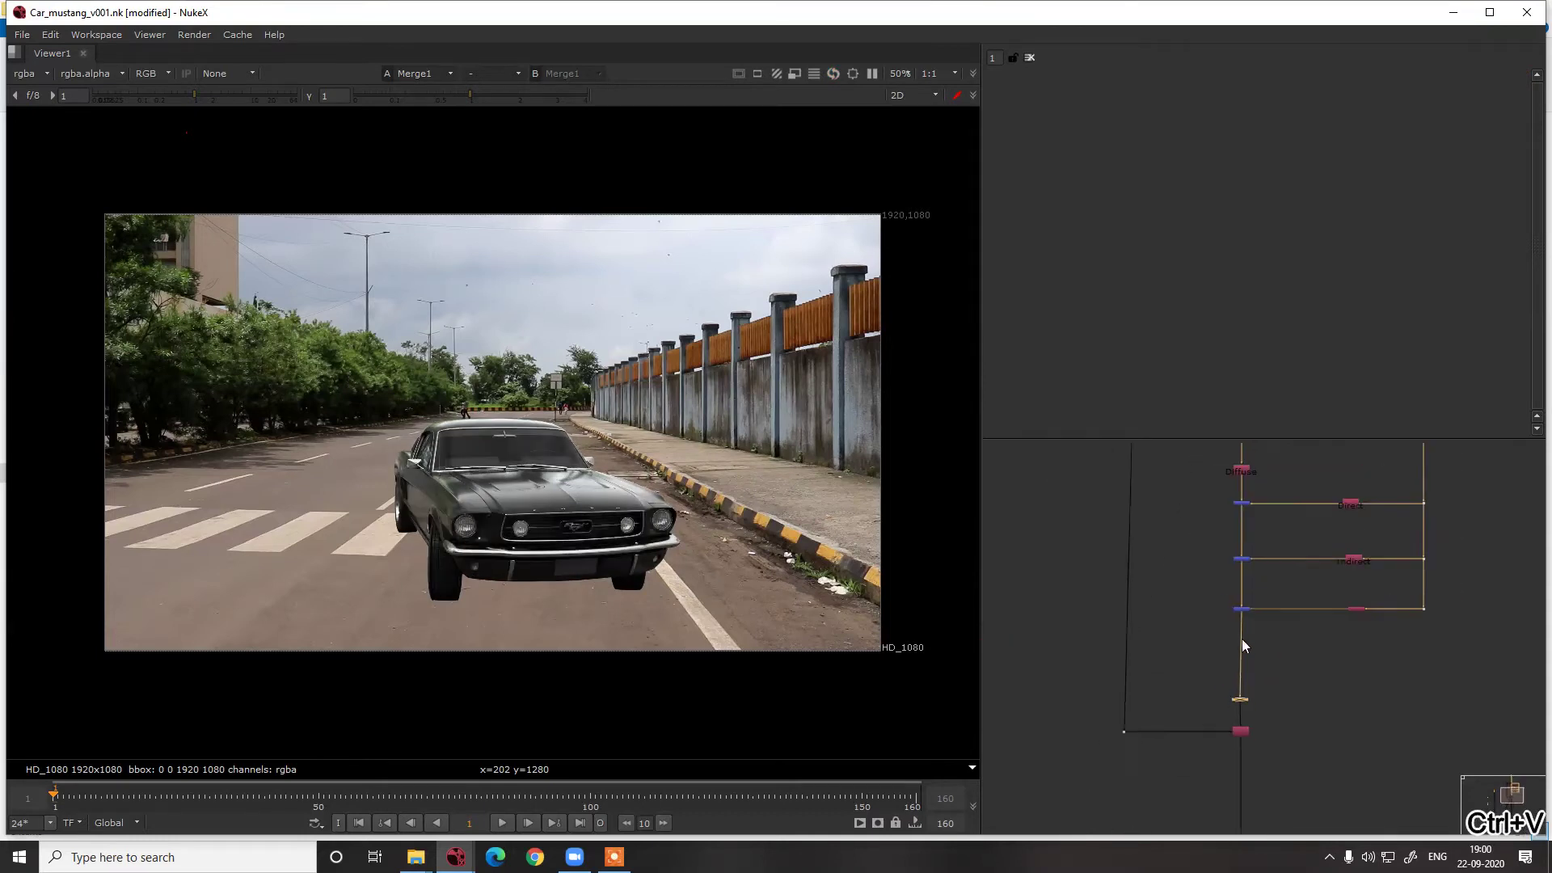
middle_click_drag(1240, 493, 1205, 654)
middle_click_drag(1192, 708, 1209, 537)
scroll(1219, 715, "up", 5)
Set the Copy node's layer copy to none so that only rgba.alpha is copied
left_click(1241, 701)
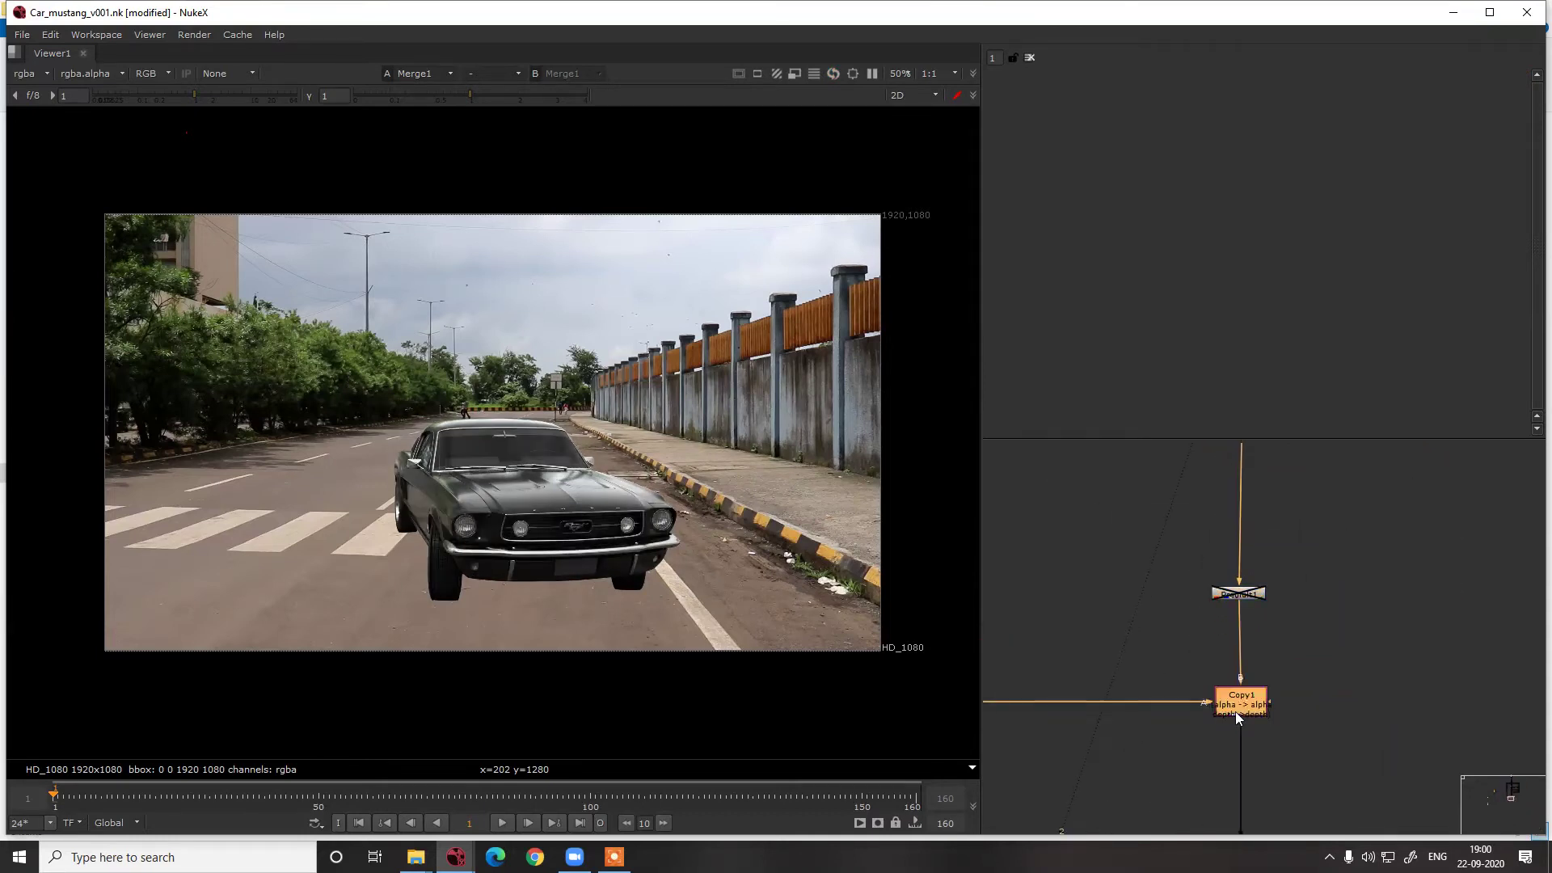
double_click(1246, 693)
left_click(1083, 197)
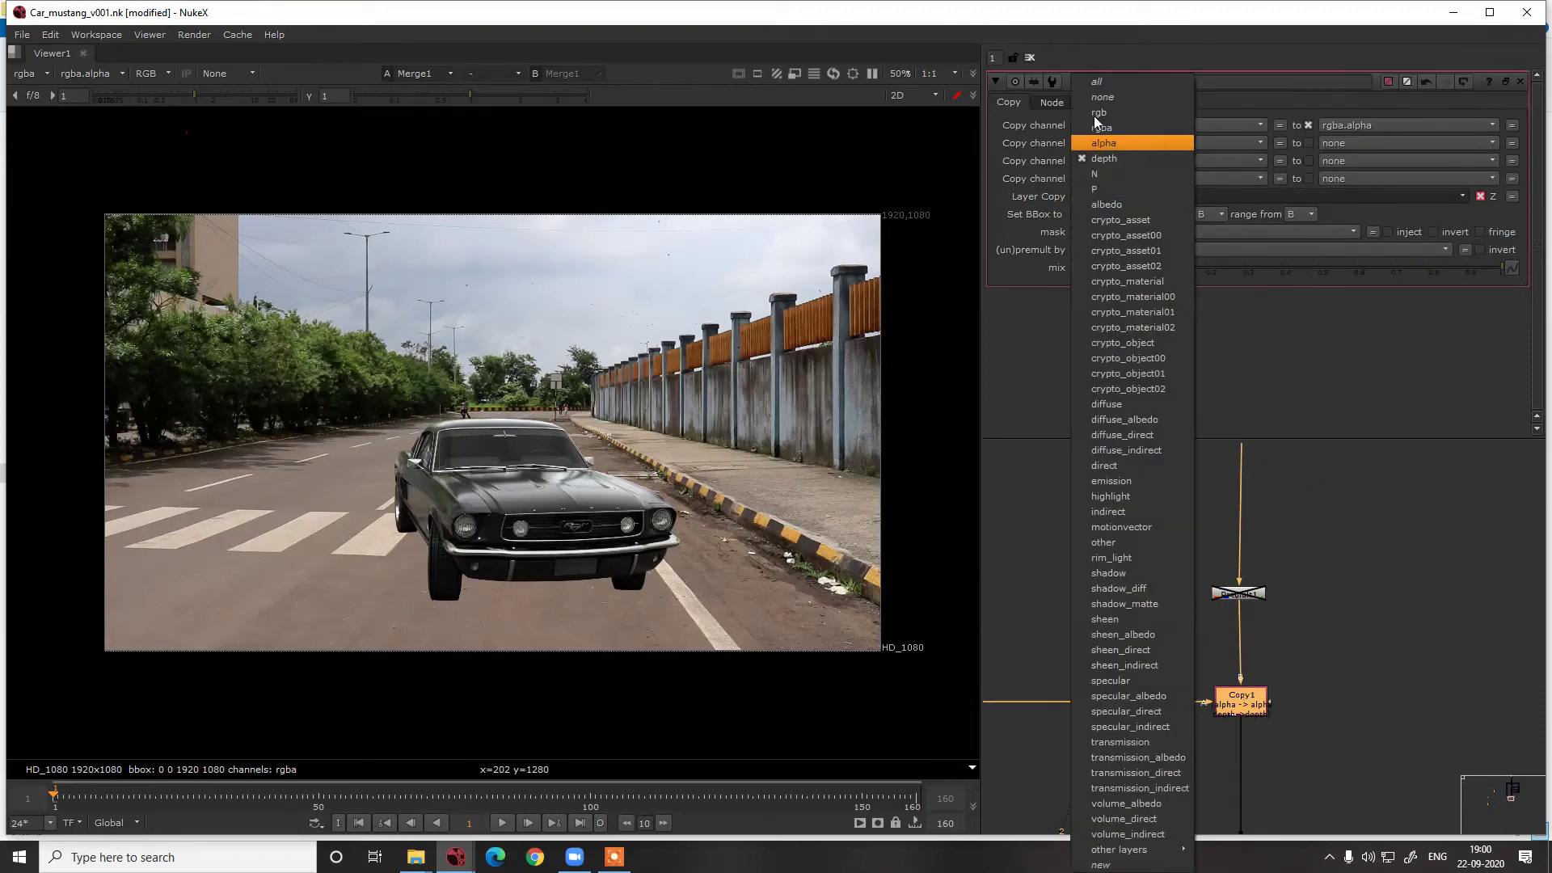
left_click(1094, 91)
Move the Premult node back onto the main pipe directly below the Copy node
left_click(1234, 595)
key("ctrl+x")
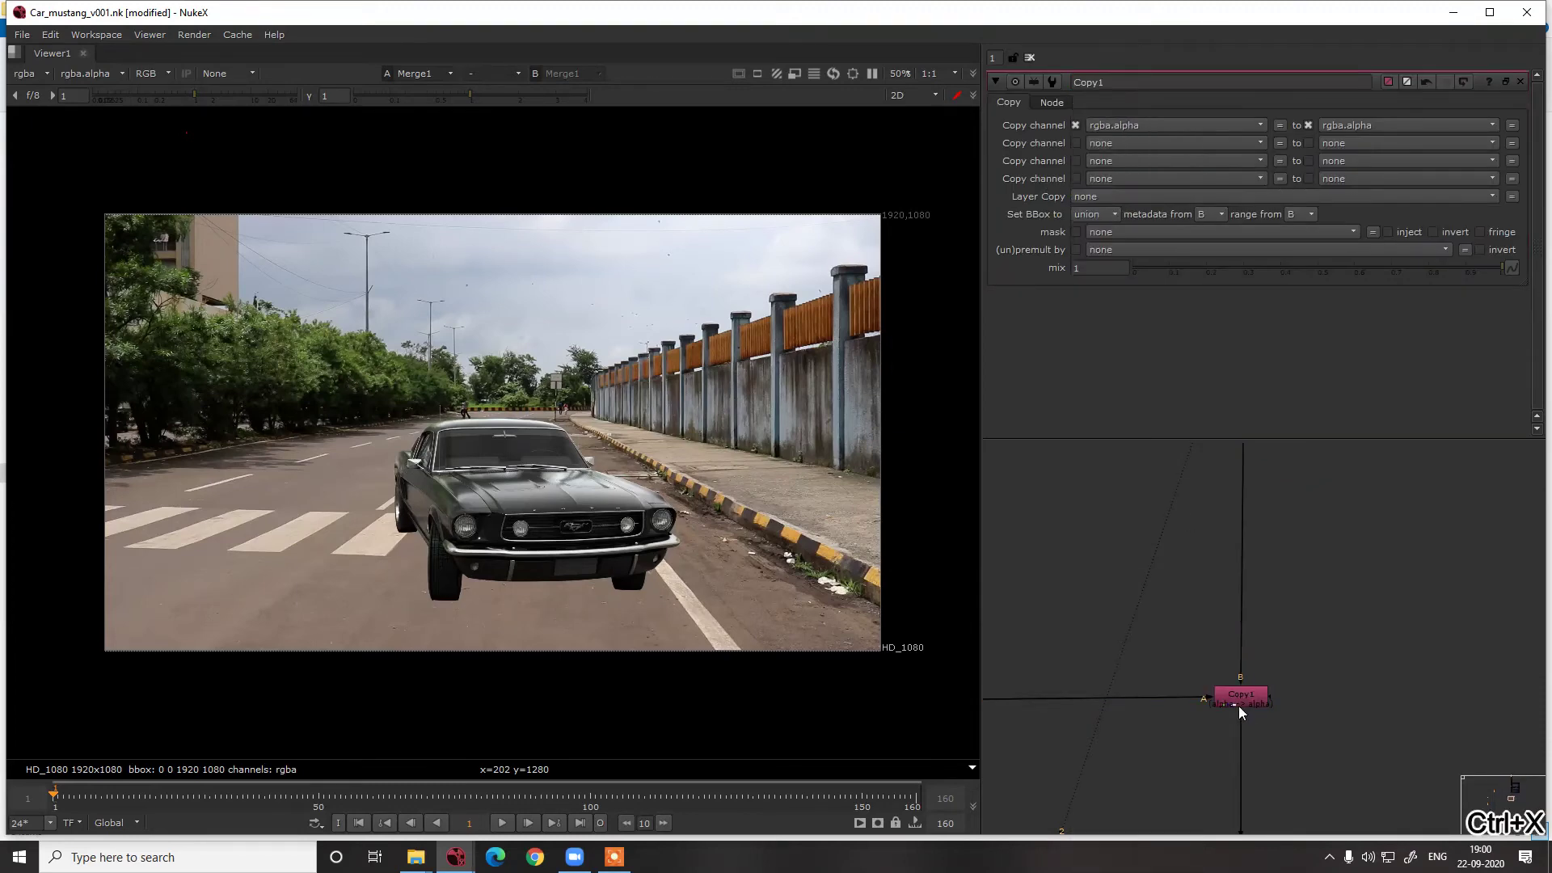
left_click(1239, 701)
key("ctrl+v")
scroll(477, 477, "up", 8)
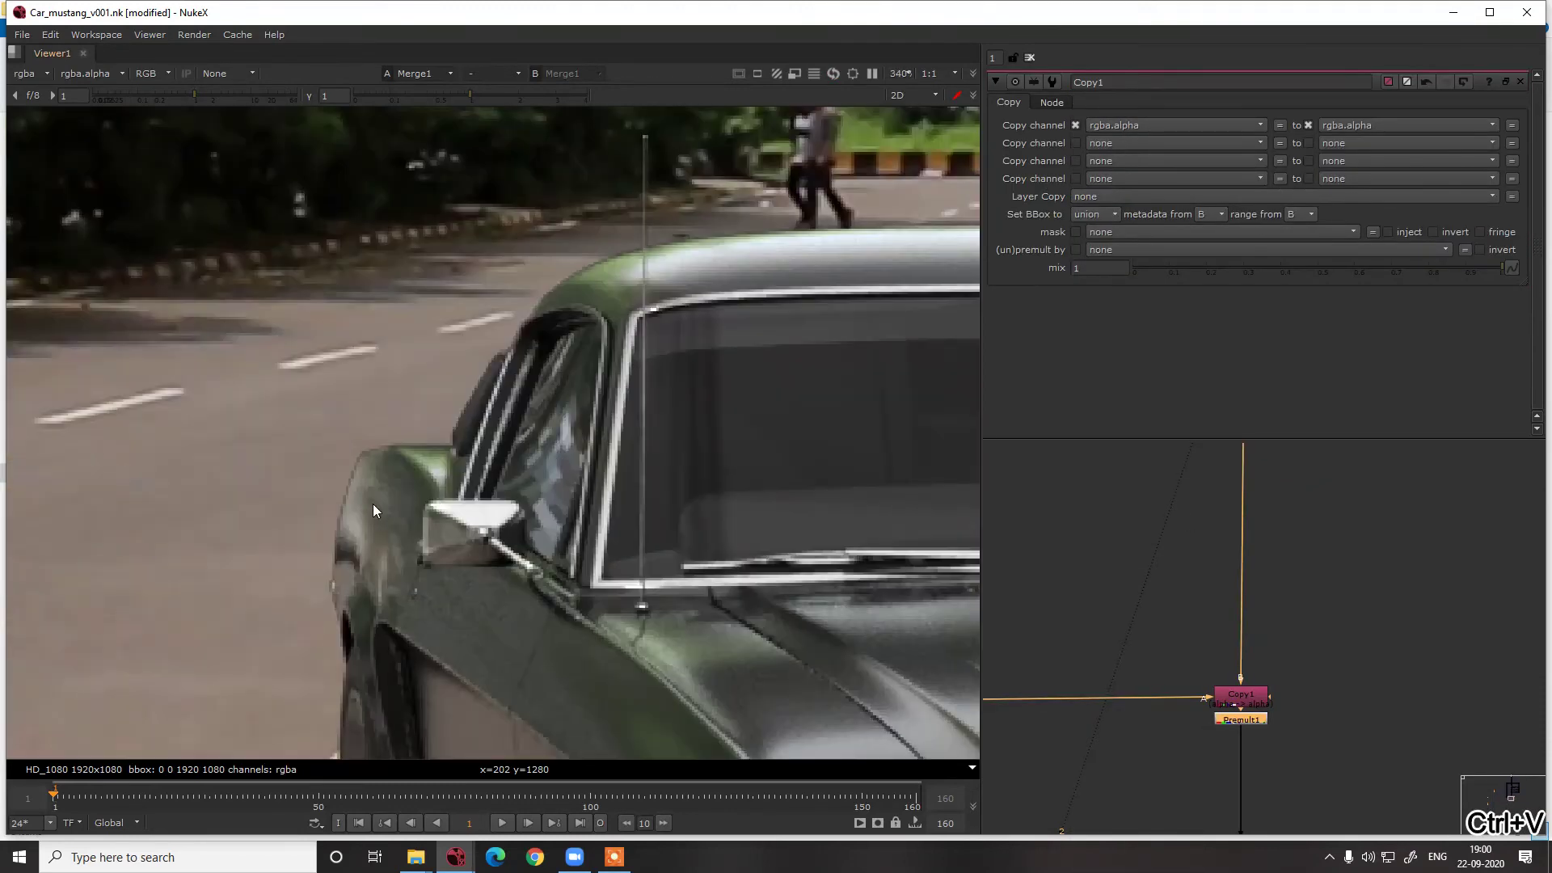
View the Unpremult node's result and move the node up the CG pipe, above the dot where the passes branch off
scroll(1204, 623, "down", 5)
middle_click_drag(1203, 584, 1203, 753)
scroll(1219, 528, "up", 6)
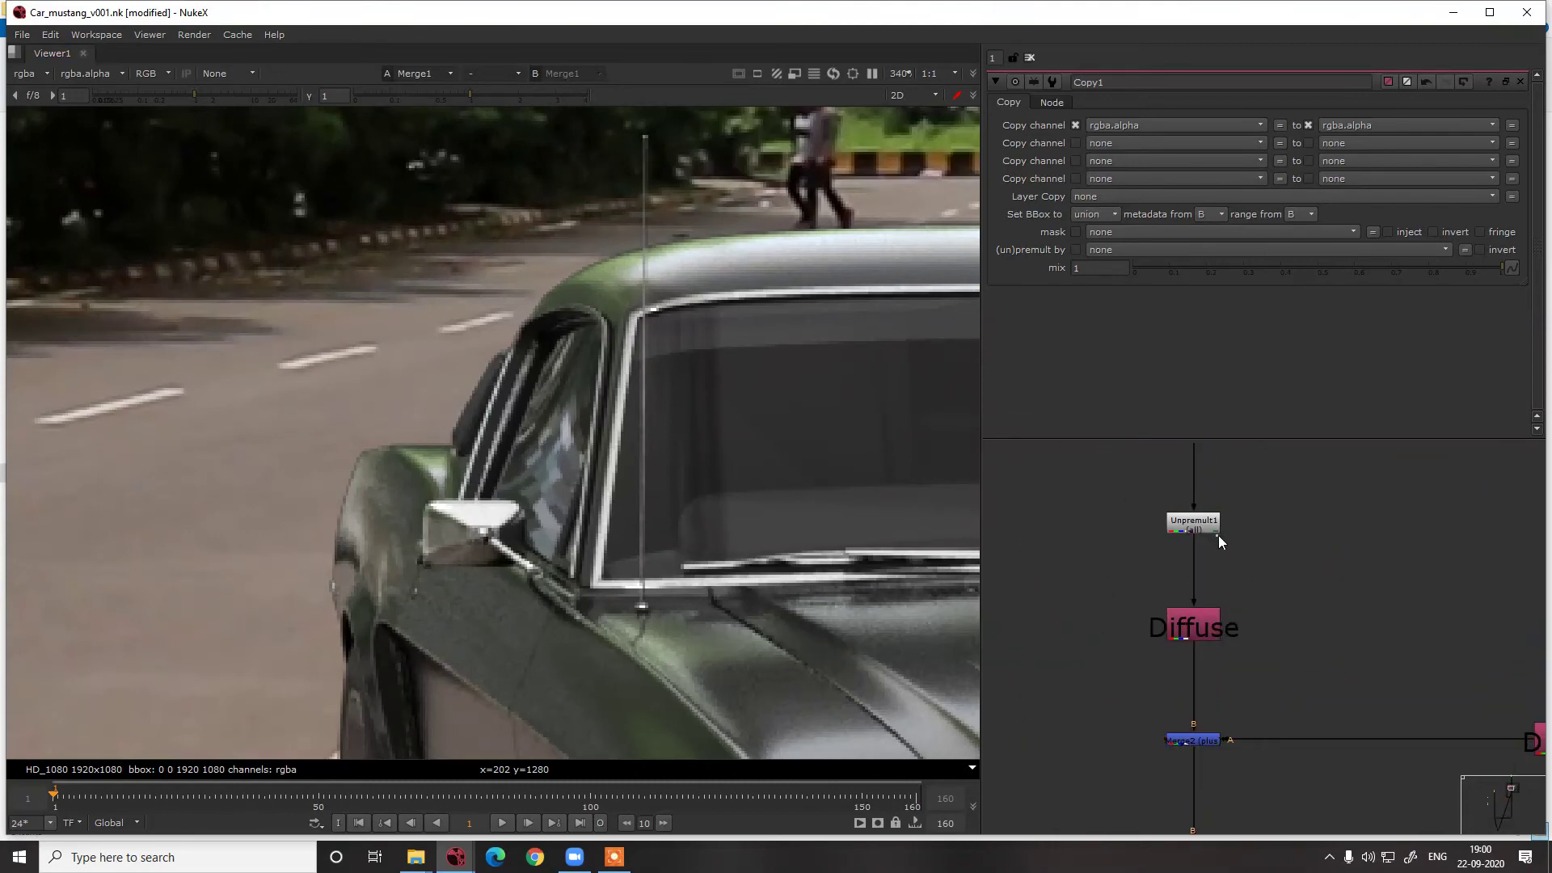
double_click(1206, 527)
key("1")
middle_click_drag(1205, 526, 1220, 692)
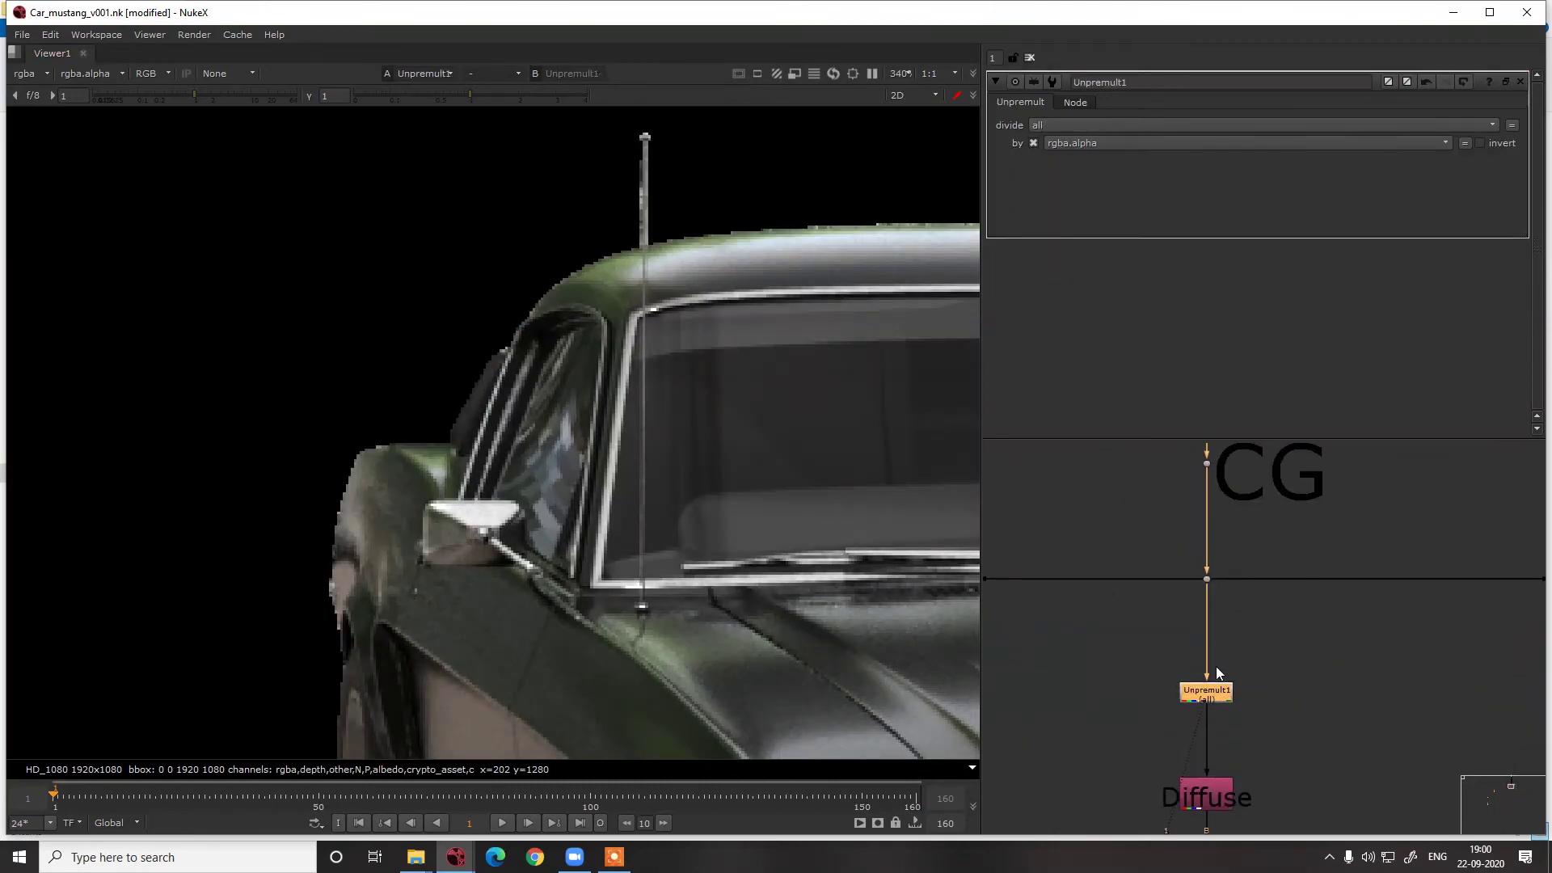
key("ctrl+x")
key("ctrl+v")
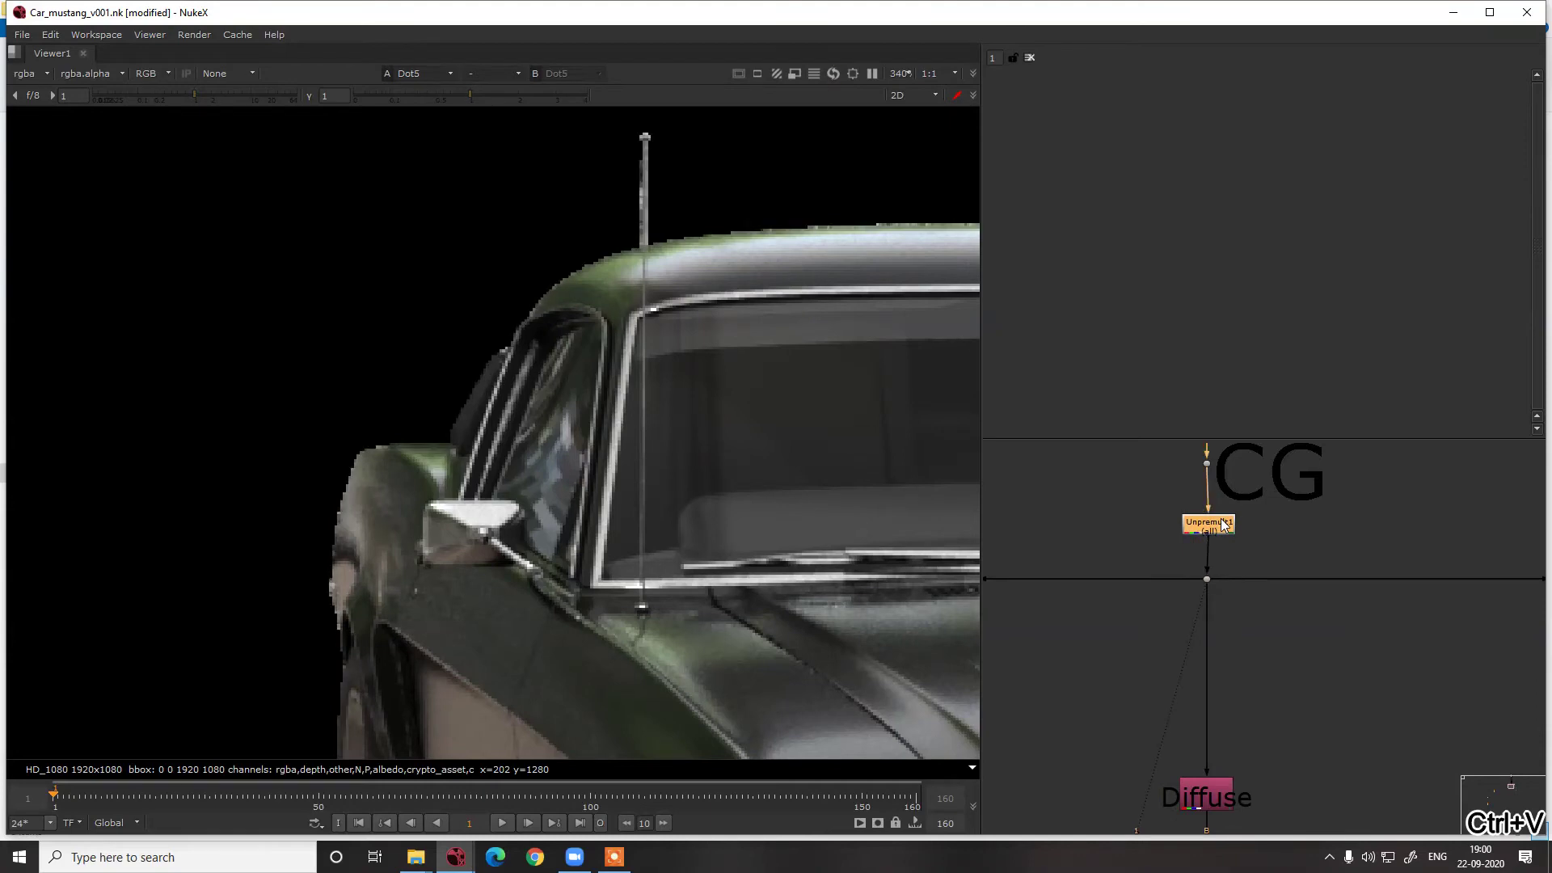
View the Premult output and the final merge in turn to examine the car's roof and mirror edges
scroll(1221, 524, "down", 6)
left_click_drag(1188, 818, 1245, 453, "alt")
scroll(1170, 599, "up", 4)
left_click(1202, 561)
left_click(1206, 576)
key("1")
scroll(1205, 582, "down", 5)
left_click_drag(1104, 678, 1254, 515, "alt")
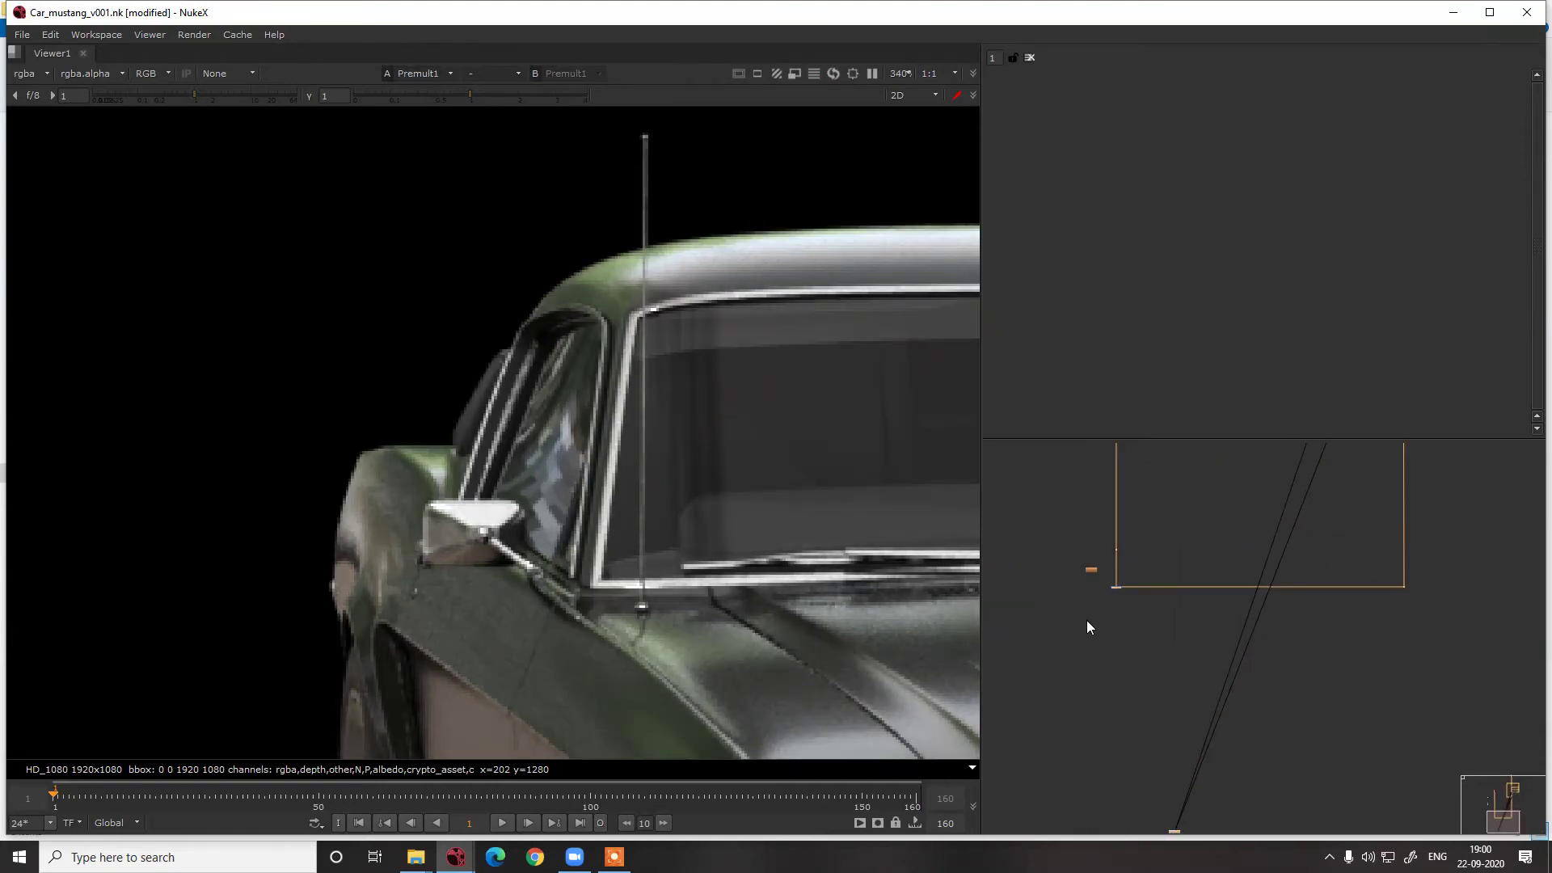
left_click(1116, 588)
key("1")
middle_click_drag(1164, 575, 1137, 730)
middle_click_drag(1275, 452, 1237, 711)
middle_click_drag(1293, 521, 1264, 651)
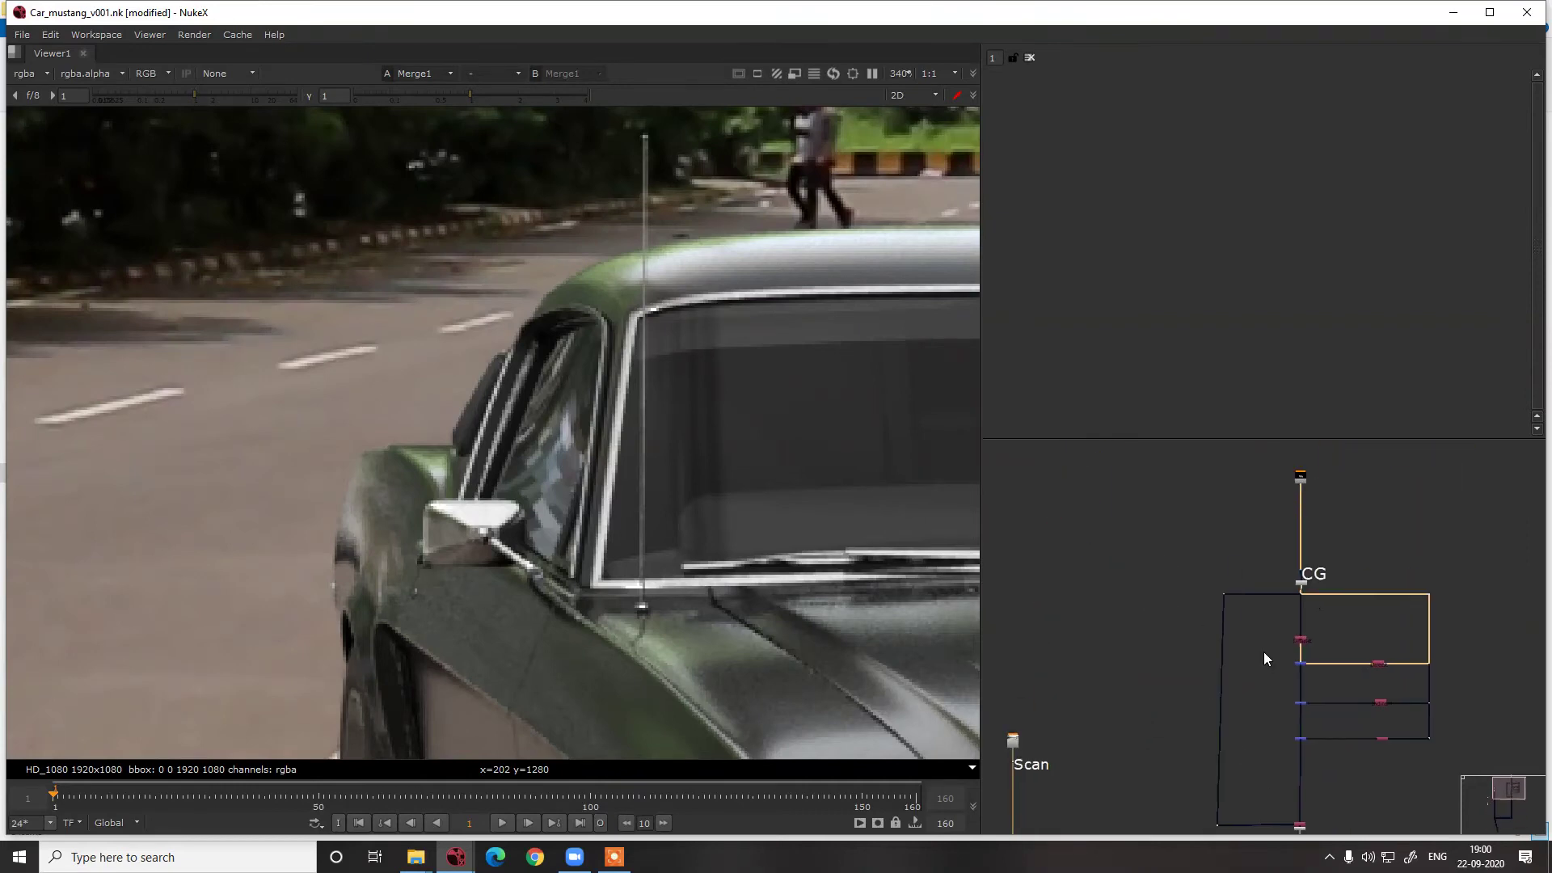
Cut the Unpremult node and reinsert it on the CG pipe between the CG dot and the branching dot
scroll(1304, 585, "up", 6)
left_click(1282, 574)
key("ctrl+x")
left_click_drag(1293, 665, 1286, 575)
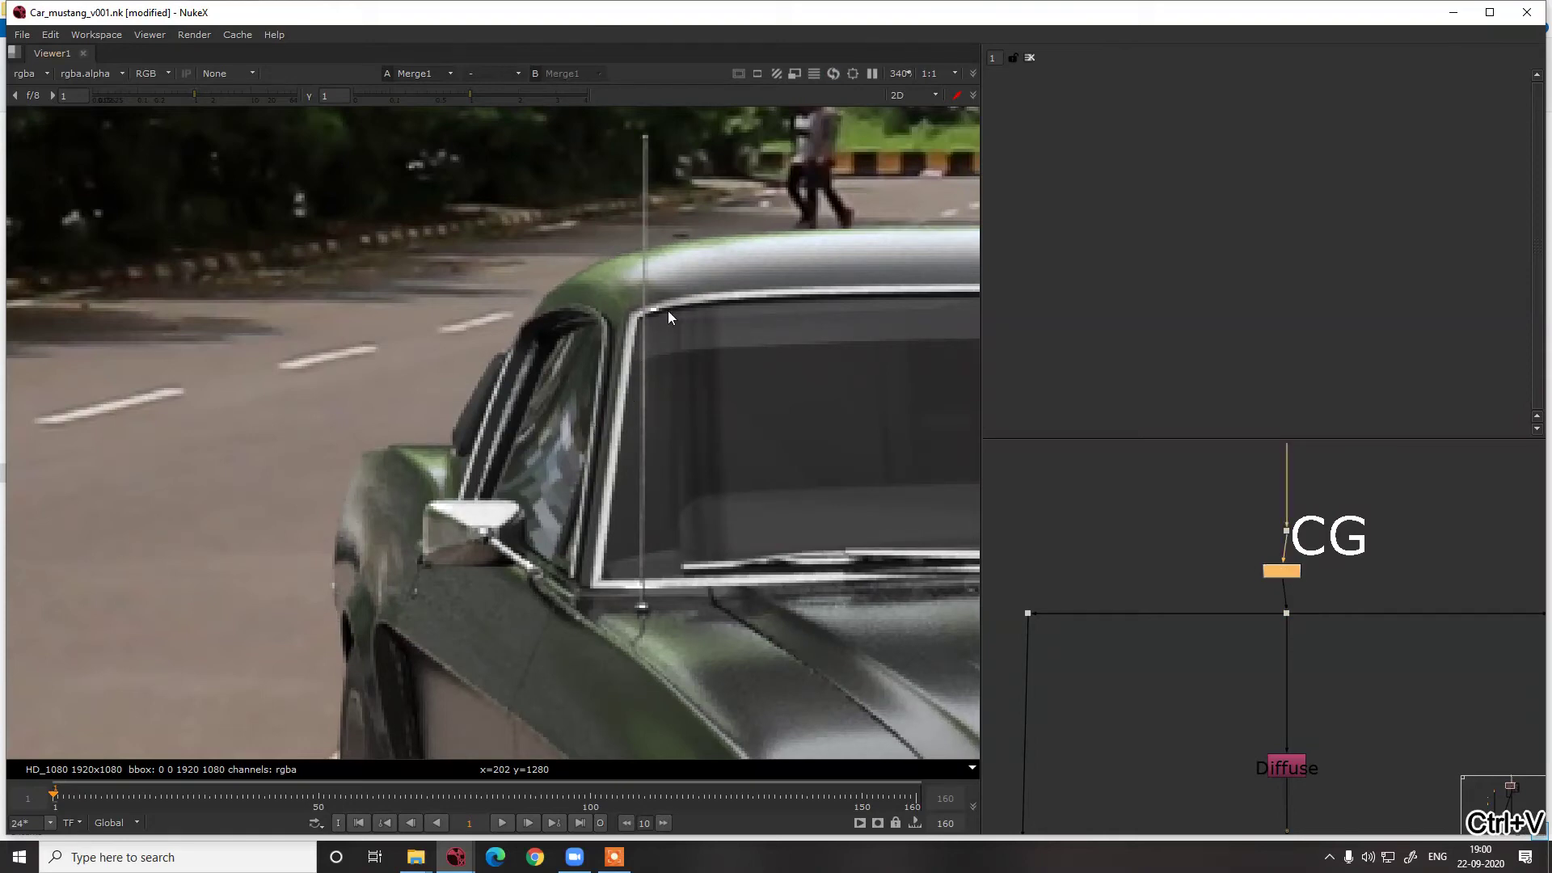
Examine the composite at full frame and look over the node tree around the plate, Copy and Premult nodes
scroll(560, 258, "down", 6)
scroll(1188, 591, "down", 7)
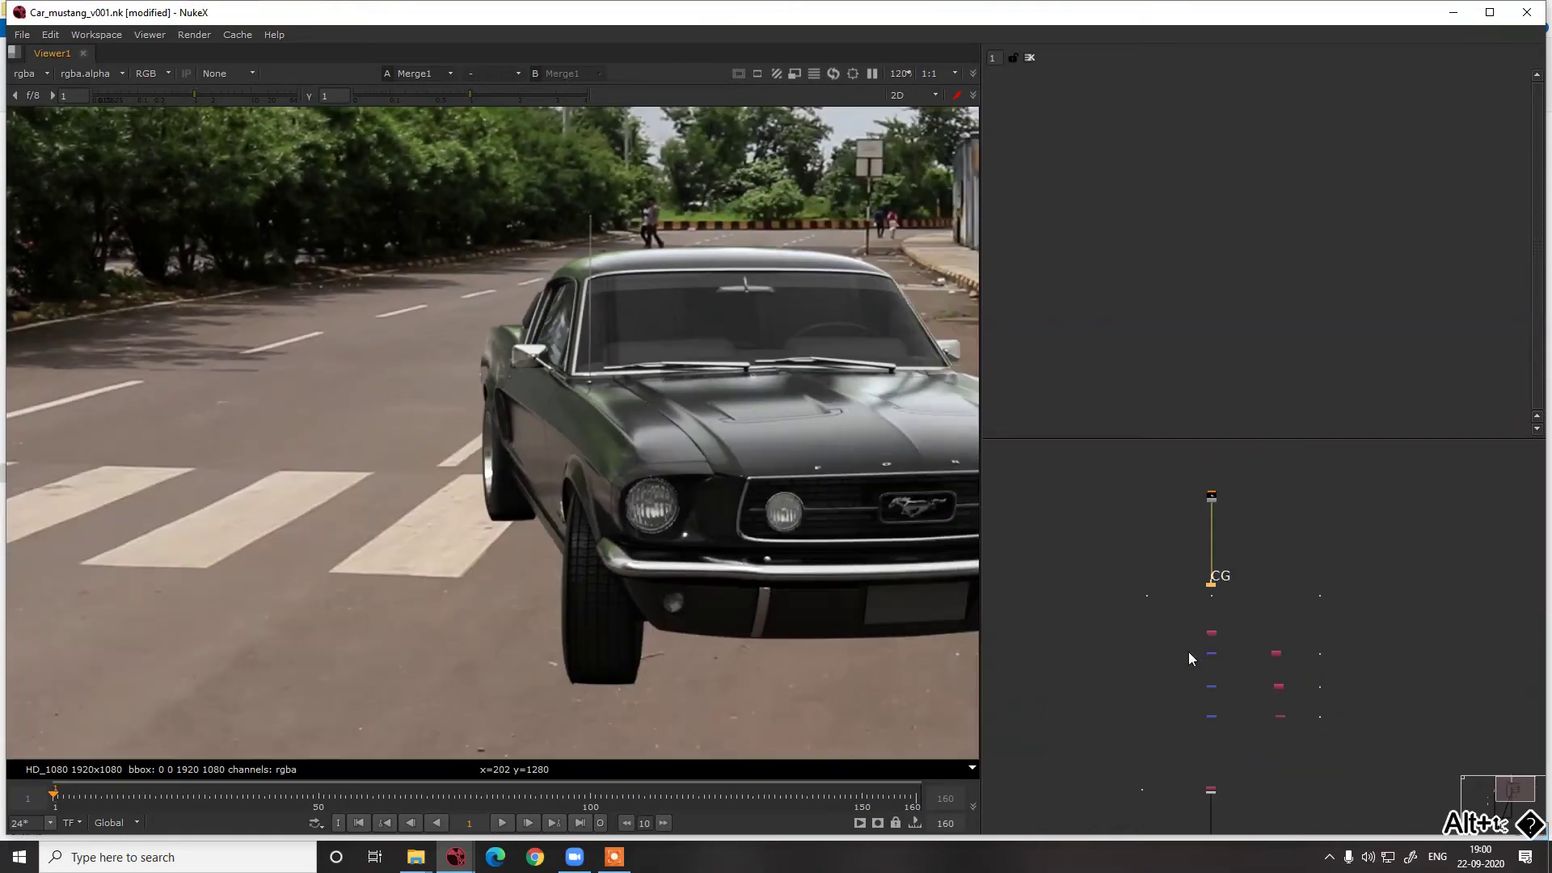
scroll(1188, 652, "down", 2)
scroll(669, 579, "down", 3)
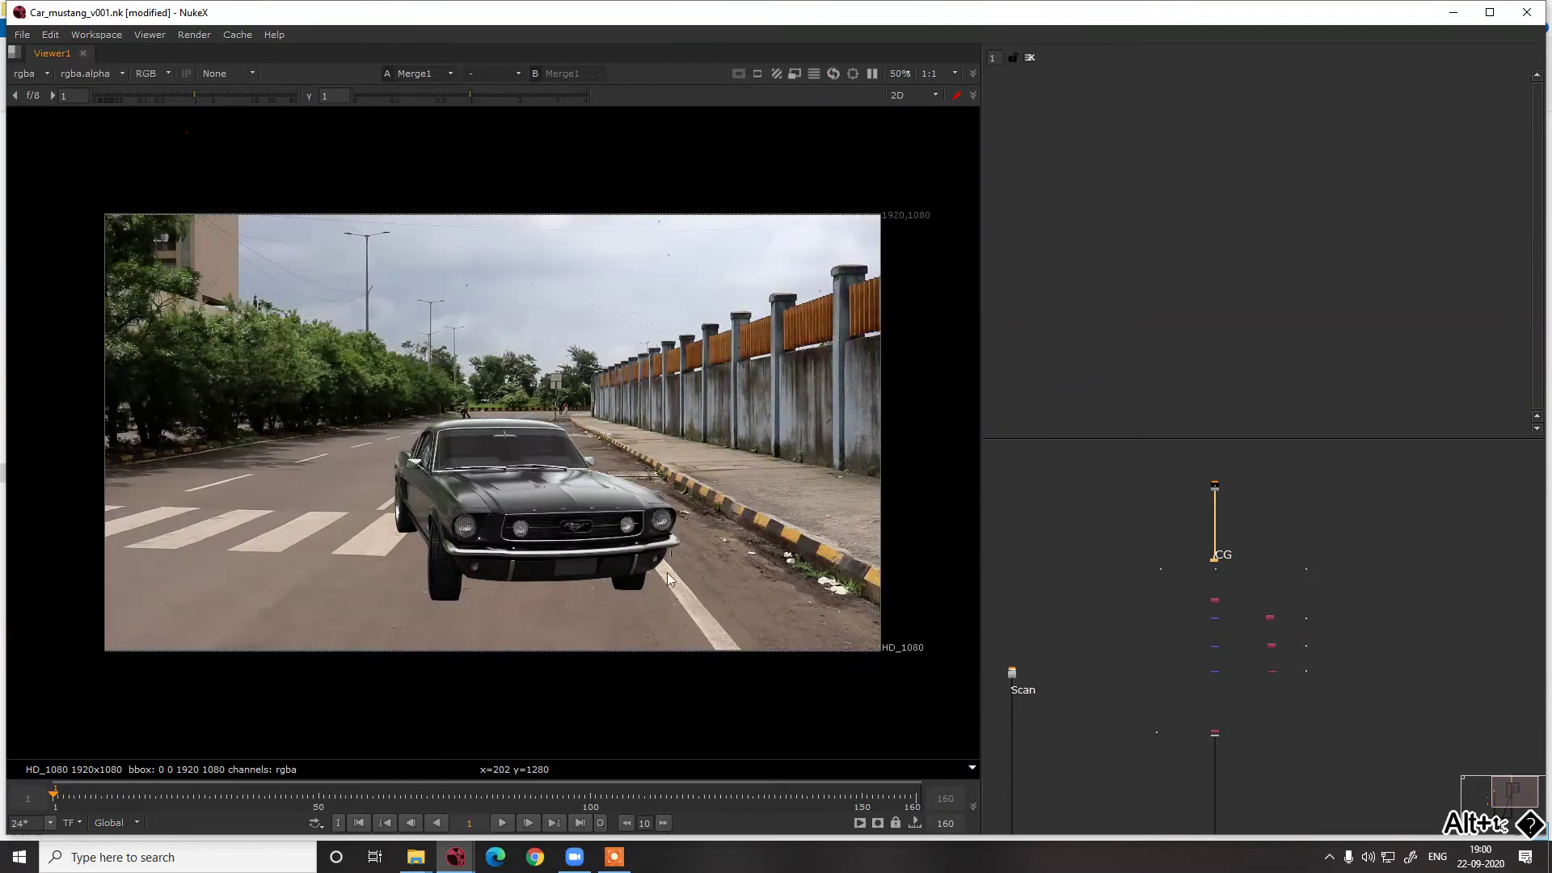
key("o")
key("o")
scroll(1217, 602, "up", 6)
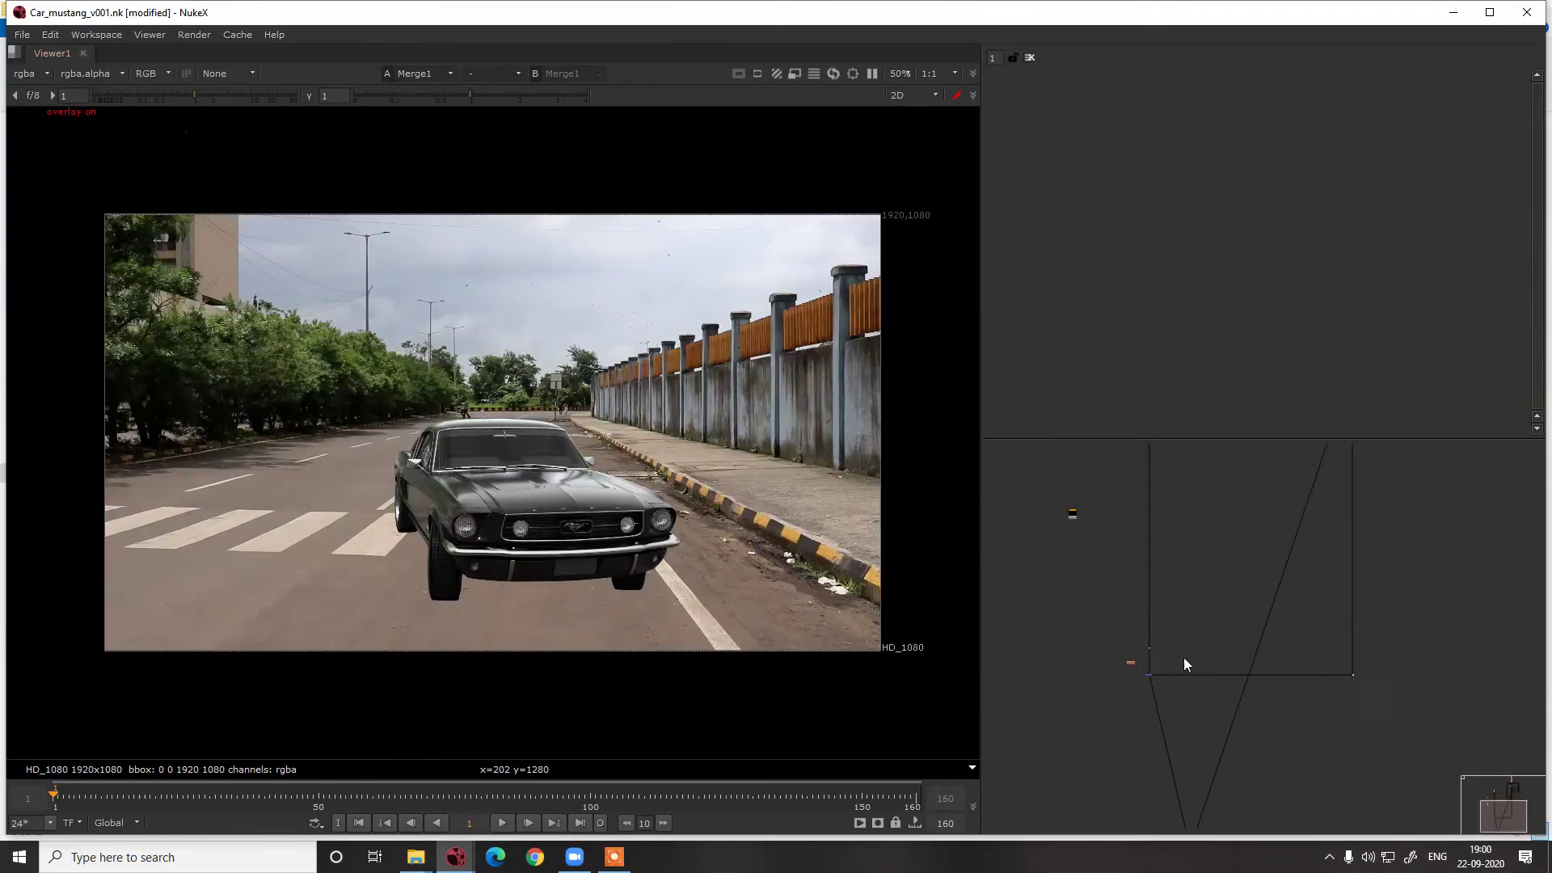
scroll(1163, 671, "up", 6)
middle_click_drag(1091, 629, 1172, 748)
scroll(1164, 679, "down", 5)
middle_click_drag(1143, 574, 1137, 690)
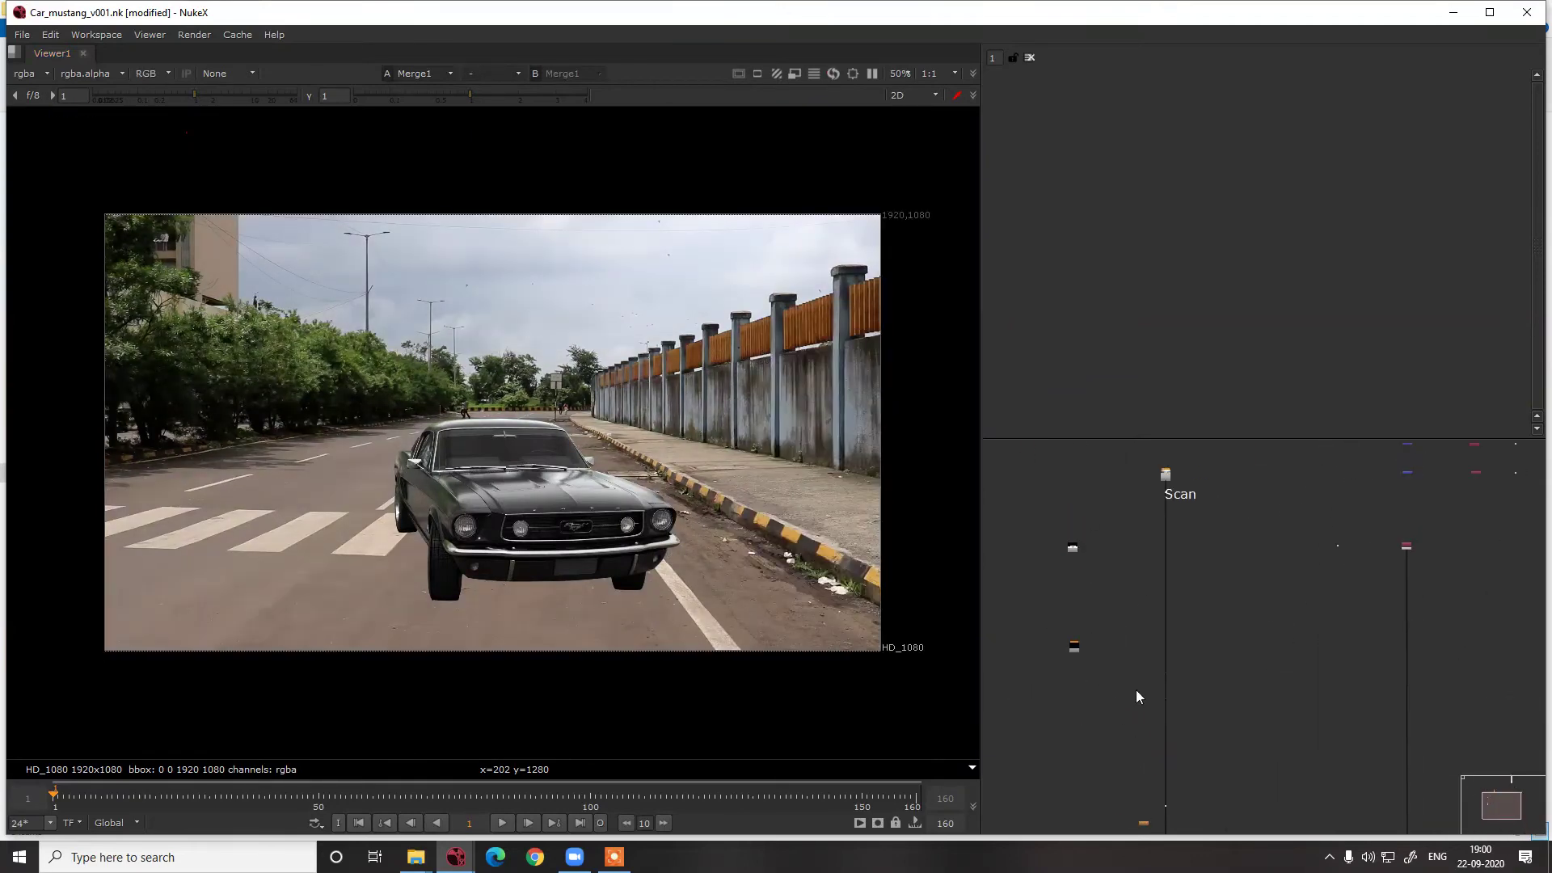
middle_click_drag(1305, 569, 1172, 727)
scroll(1264, 721, "up", 5)
middle_click_drag(1267, 718, 1220, 584)
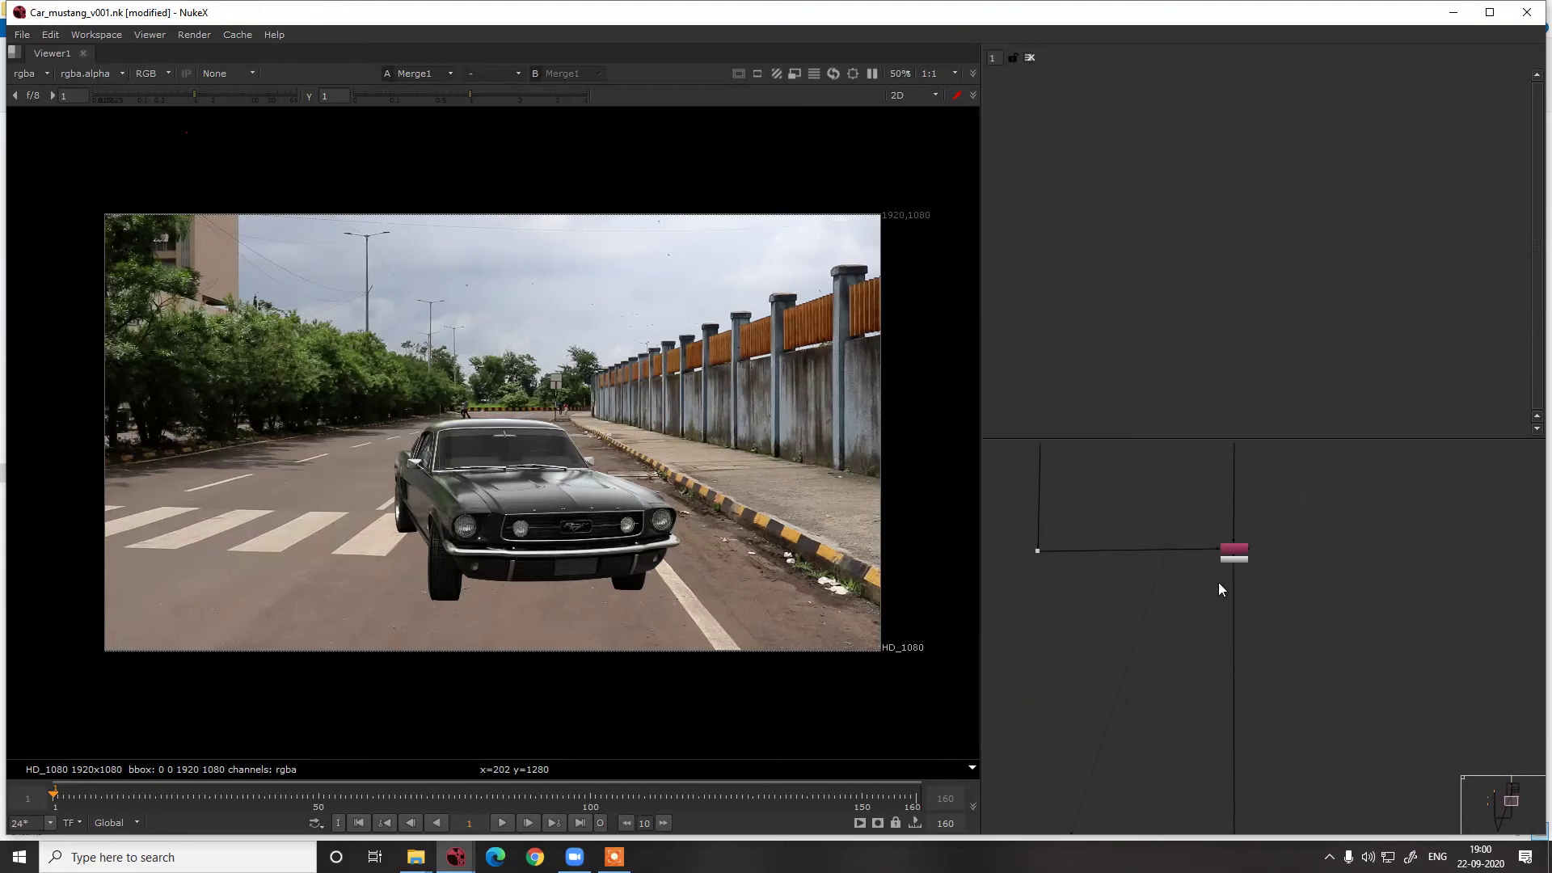
scroll(1219, 574, "up", 2)
left_click(1234, 549)
scroll(1239, 599, "up", 3)
scroll(1203, 606, "down", 8)
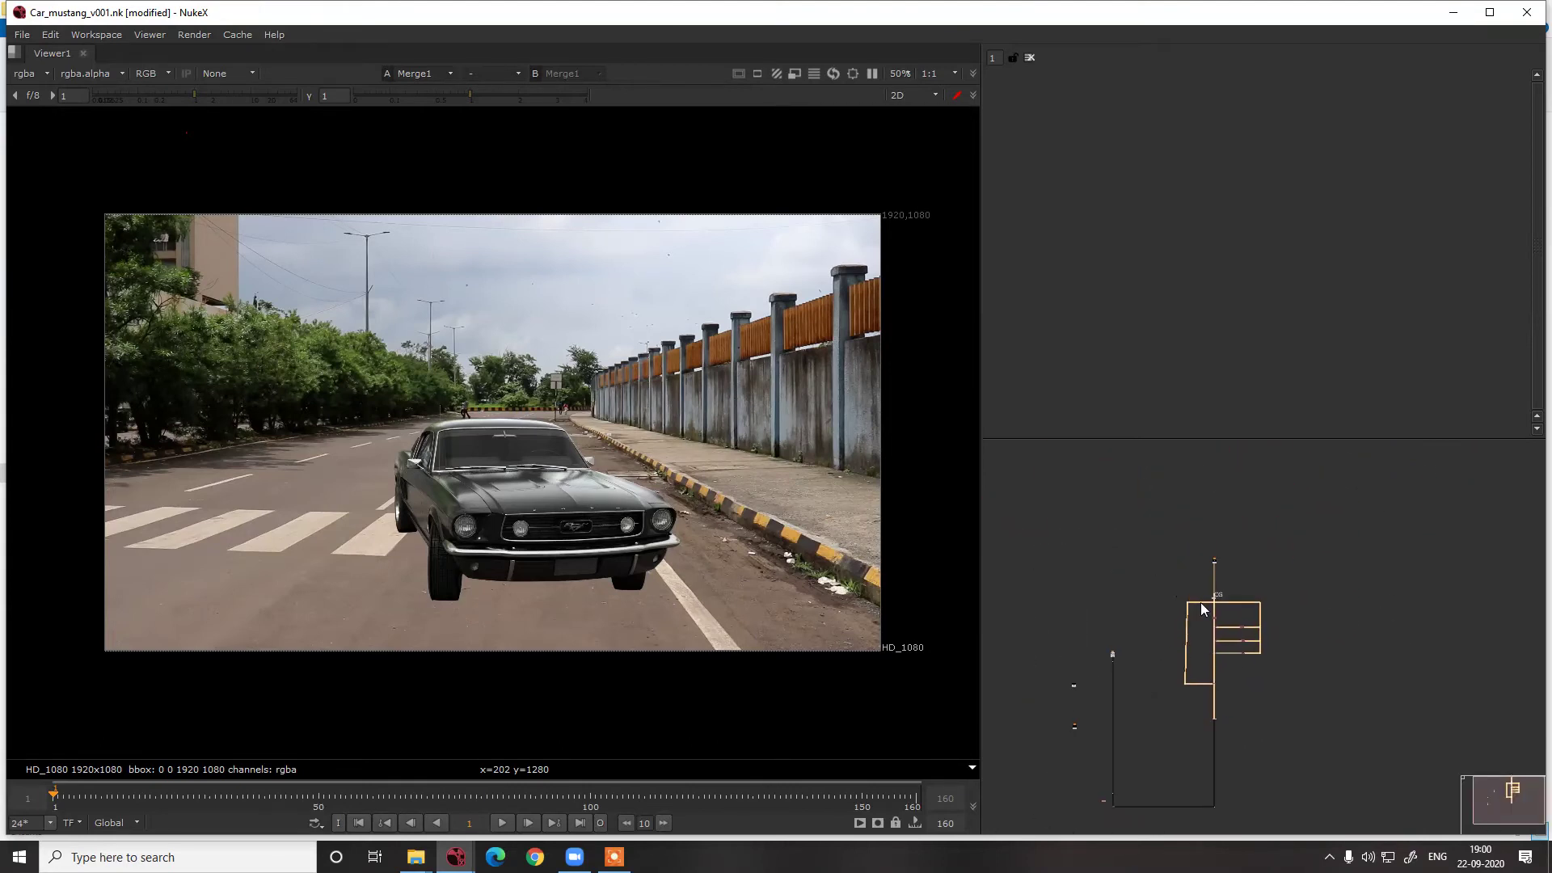
Add a PostageStamp node fed by the car's Read node above the CG dot
key("Tab")
type("op")
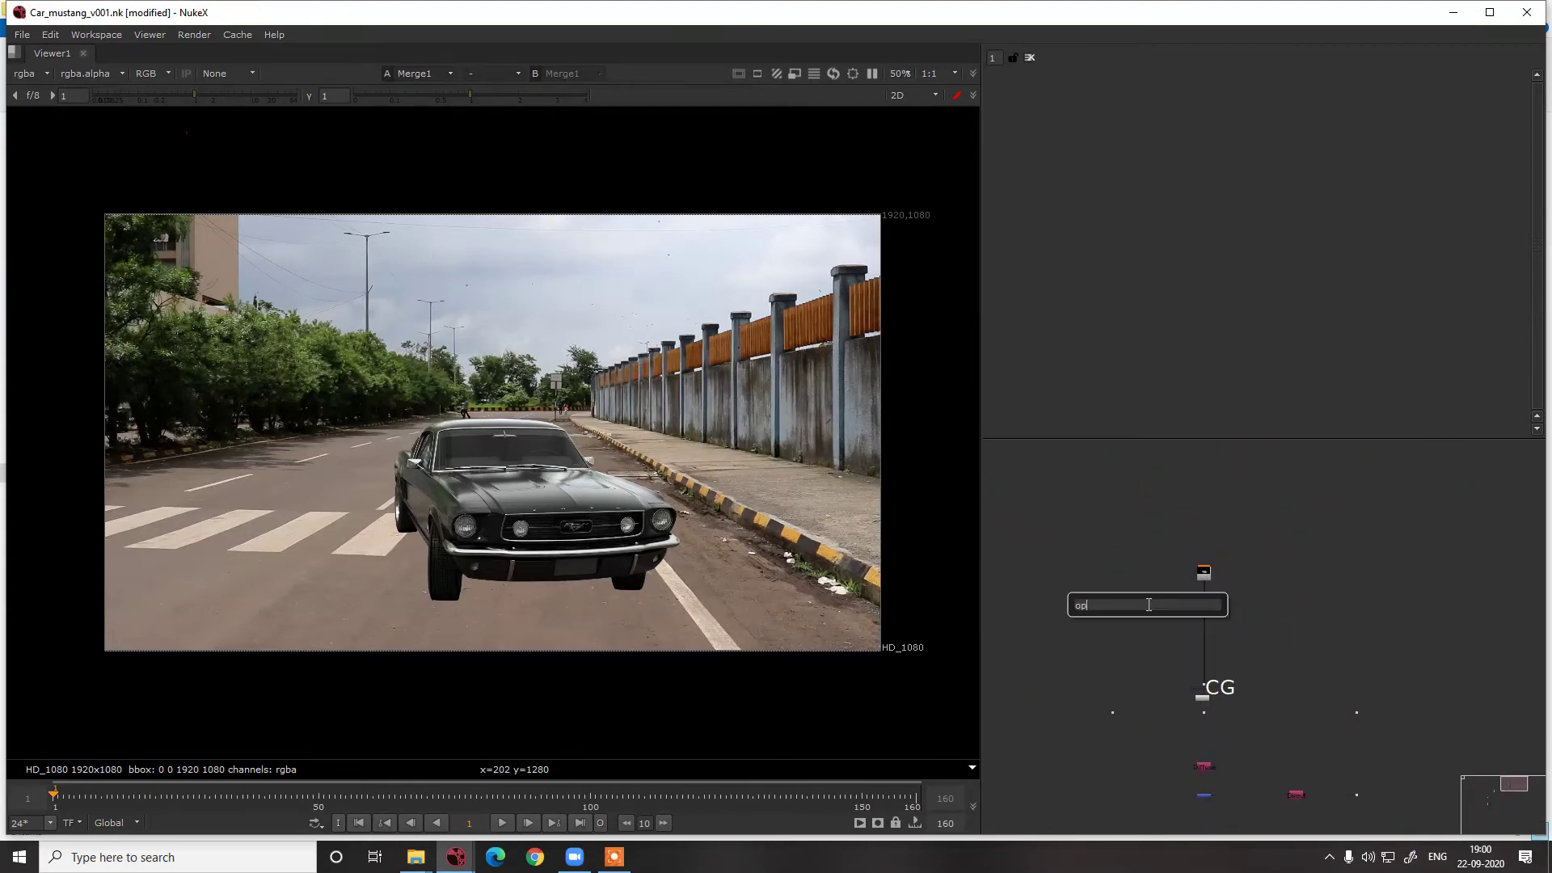
type("po")
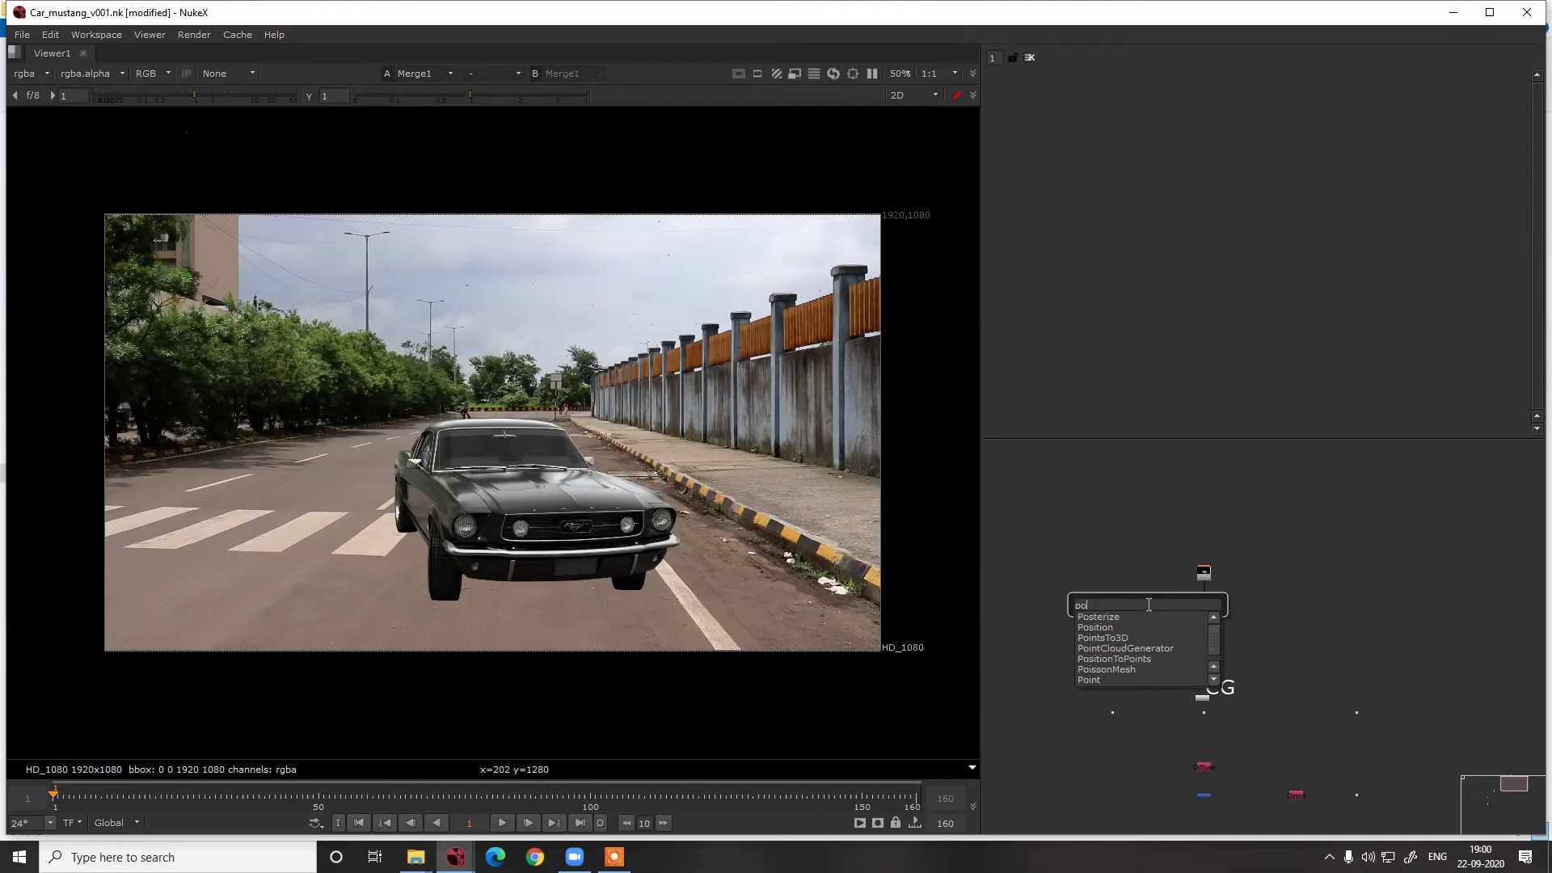
type("lstag")
left_click(1147, 618)
scroll(1161, 607, "up", 4)
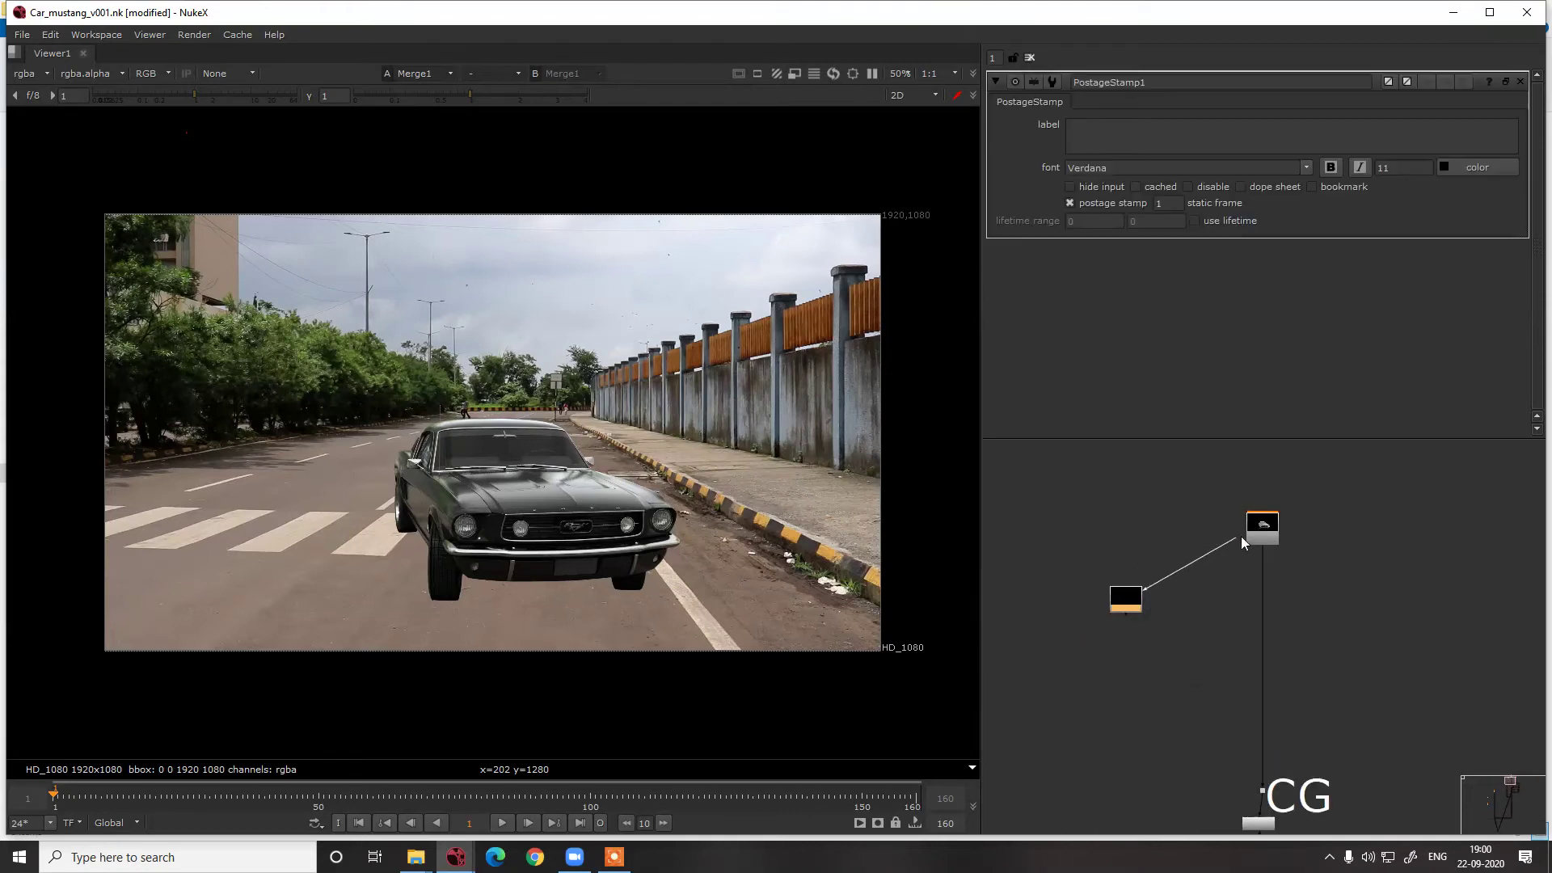
Move the PostageStamp down the tree beside the final merge and hide its input
scroll(1184, 588, "down", 4)
scroll(1161, 602, "down", 5)
left_click_drag(1153, 776, 1152, 610, "alt")
left_click_drag(1152, 540, 1149, 590, "alt")
scroll(1161, 474, "up", 5)
scroll(1135, 566, "down", 3)
left_click_drag(1157, 495, 1145, 570)
scroll(1064, 778, "up", 2)
middle_click_drag(1146, 574, 1098, 595, "alt")
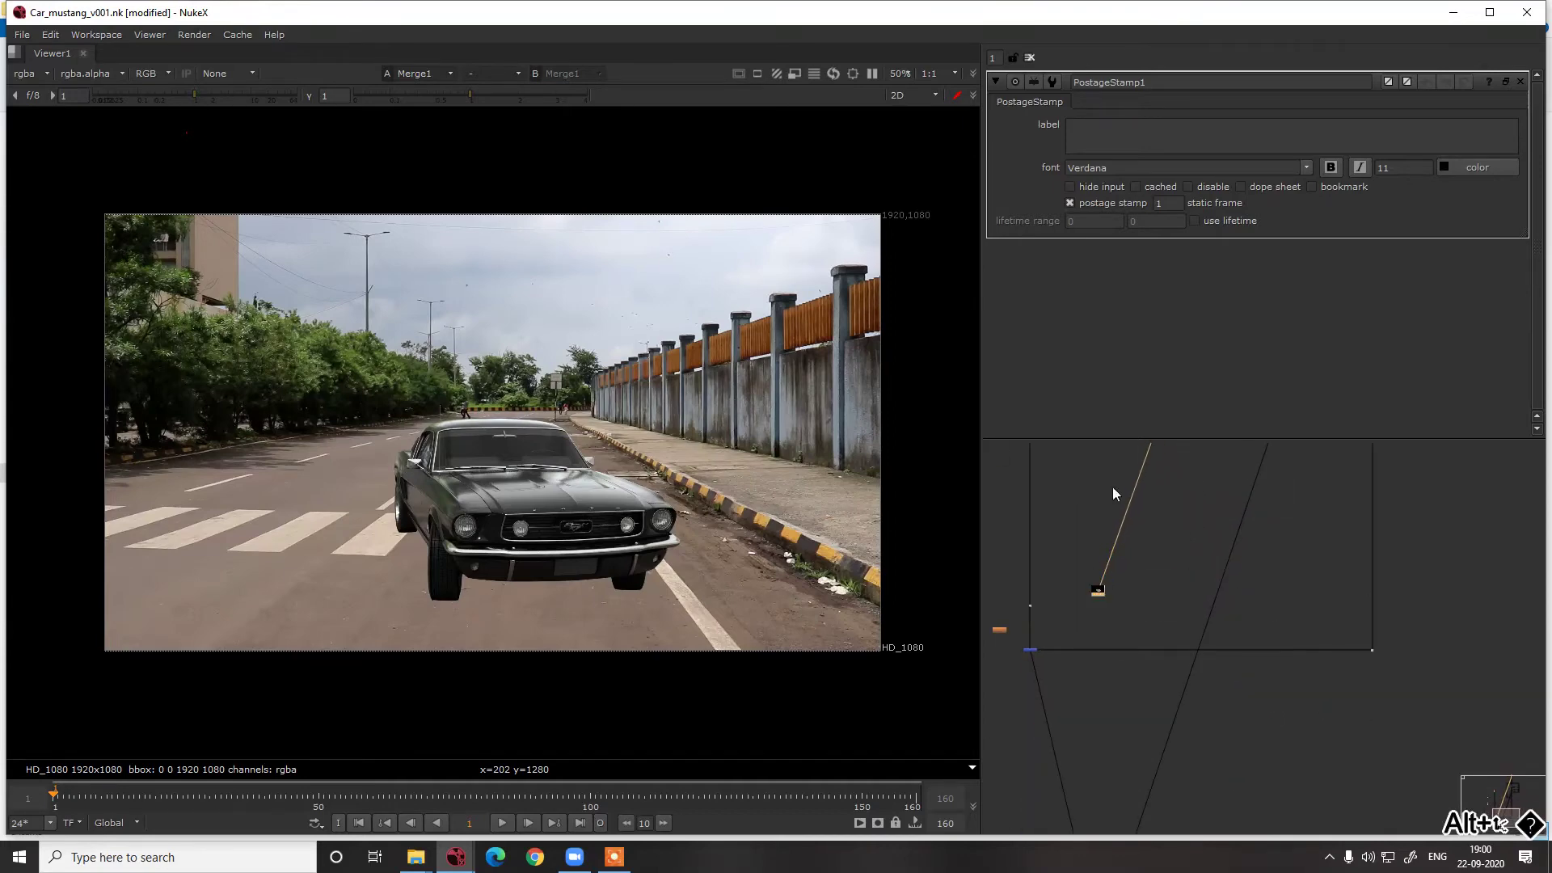
left_click(1099, 187)
scroll(1105, 630, "up", 5)
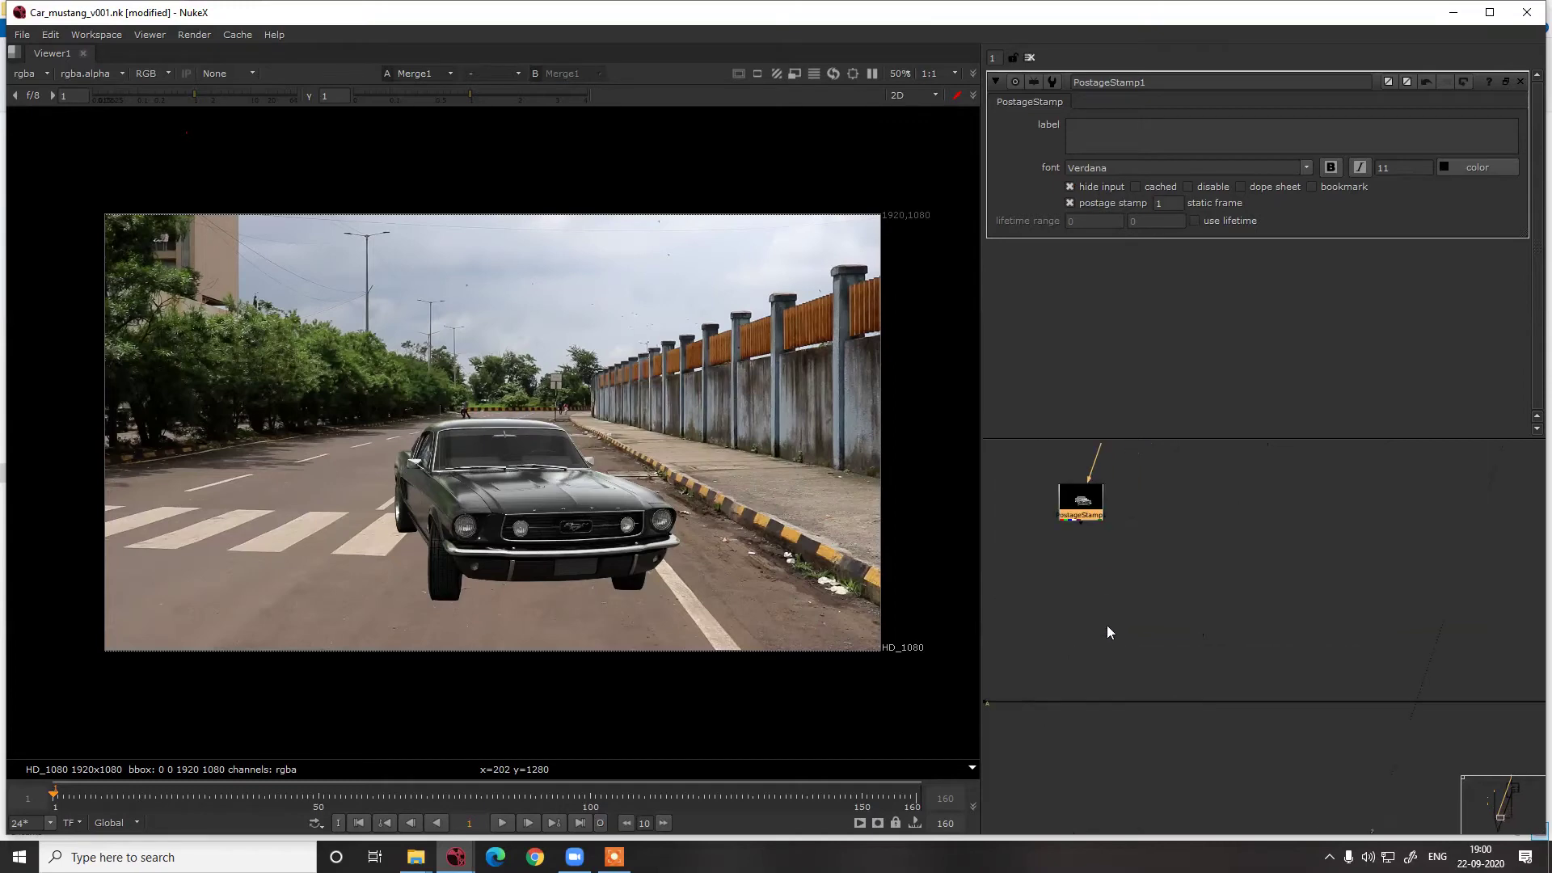
Insert a Switch node on the CG pipe feeding the final merge and connect the PostageStamp to it
left_click(1108, 624)
middle_click_drag(1084, 591, 1154, 593)
key("Tab")
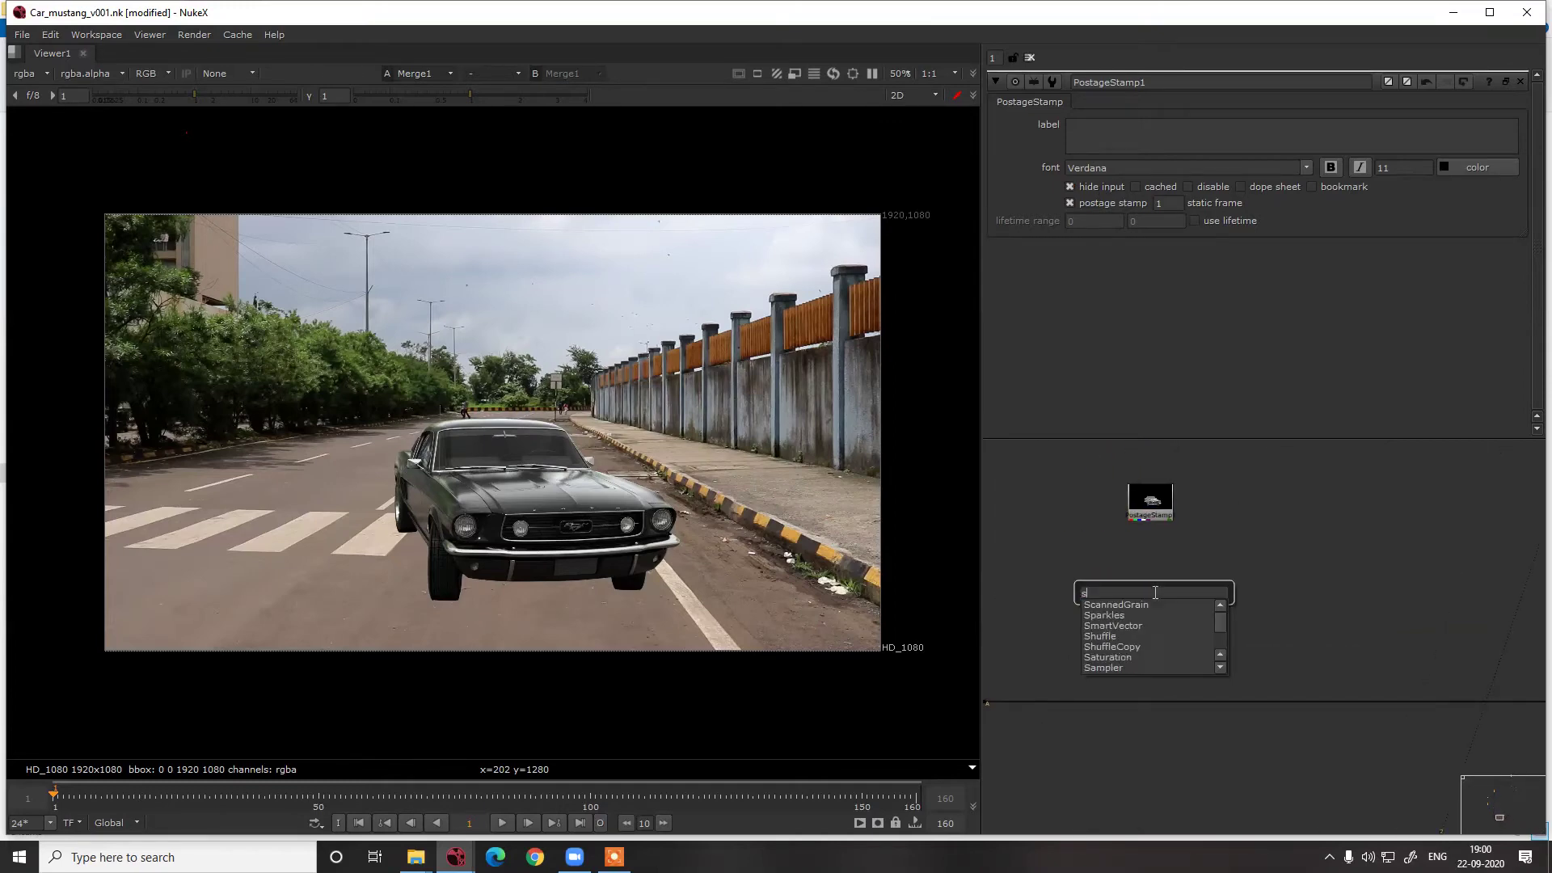
type("sw")
key("Return")
left_click_drag(1153, 595, 1149, 512)
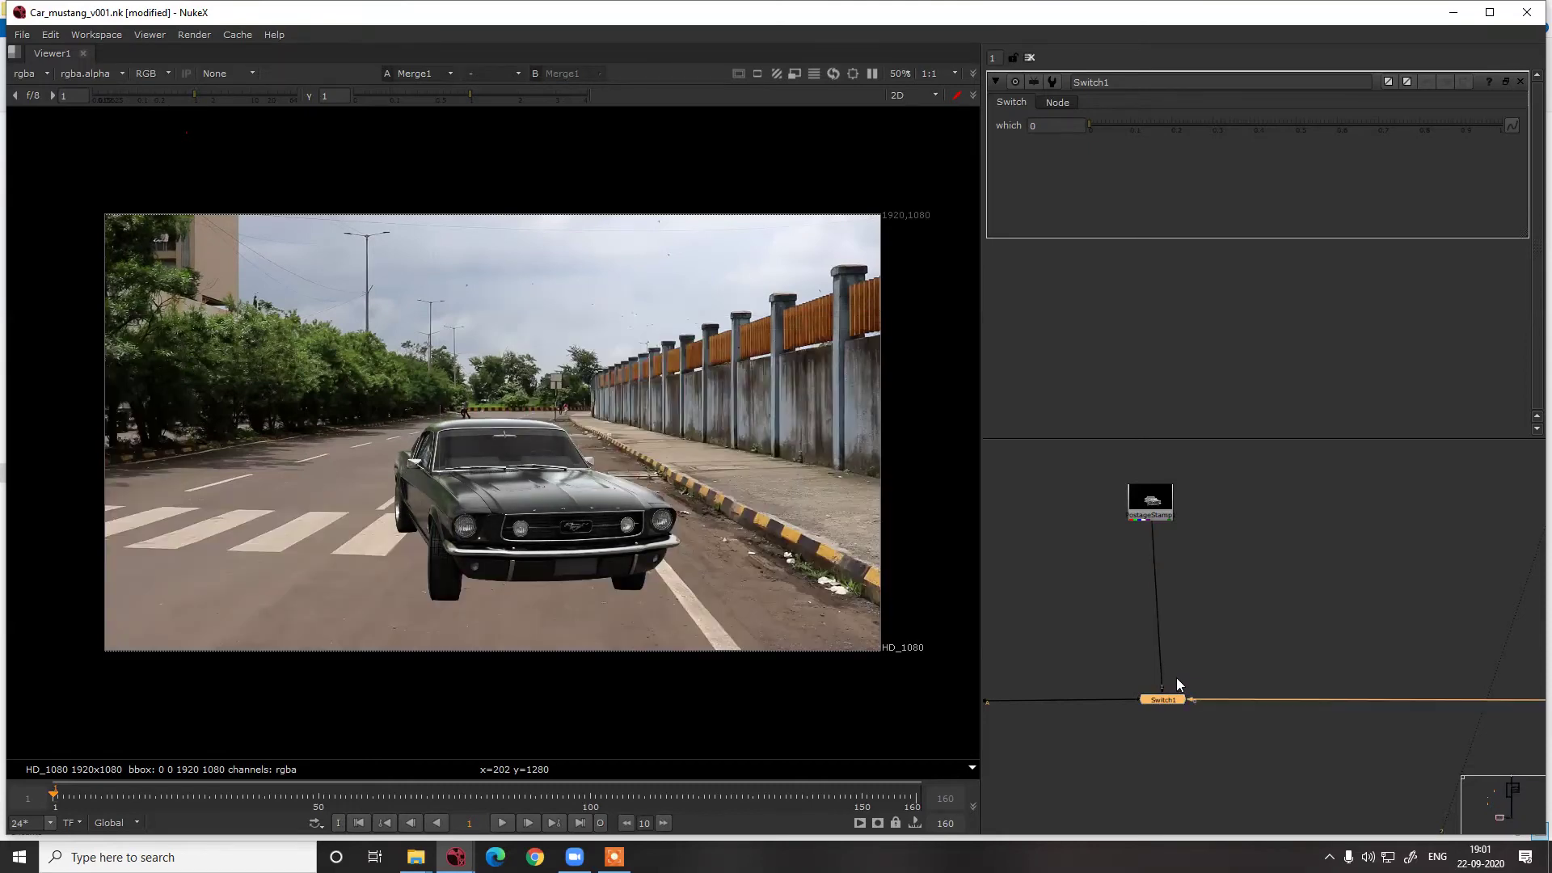
scroll(1182, 647, "down", 6)
middle_click_drag(1180, 644, 1292, 697)
scroll(1296, 692, "up", 4)
left_click_drag(1300, 621, 1210, 650)
scroll(1306, 623, "down", 5)
scroll(1258, 634, "up", 4)
View the clean street plate and the ground shadow pass in turn to examine the shadow under the car
key("1")
scroll(1207, 651, "down", 6)
middle_click_drag(1201, 575, 1211, 705)
scroll(1123, 525, "up", 5)
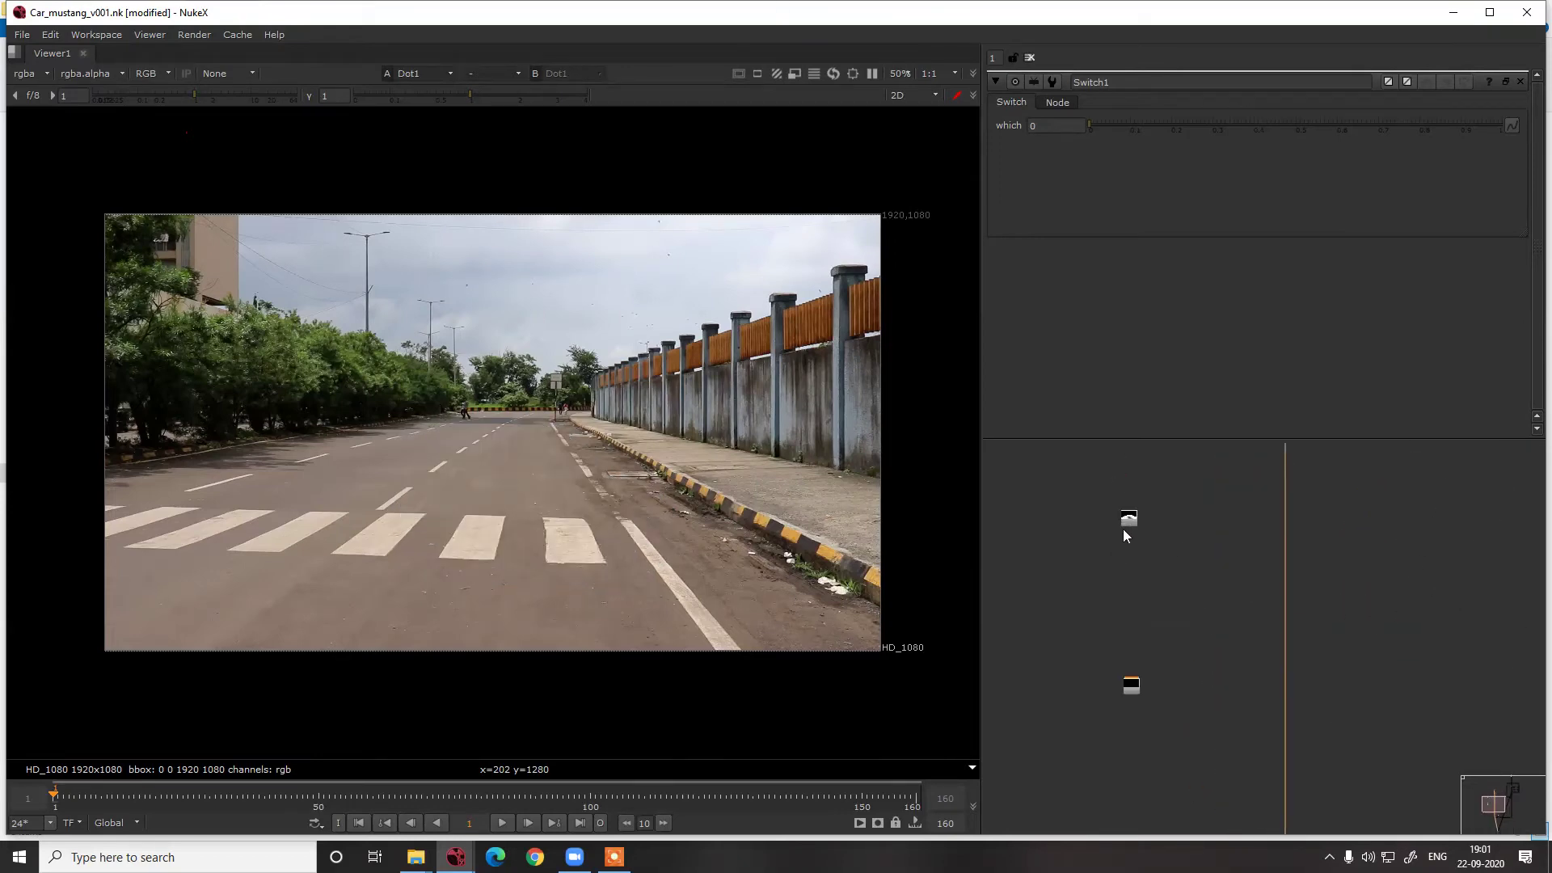
left_click(1136, 525)
key("1")
middle_click_drag(1212, 543, 1197, 622)
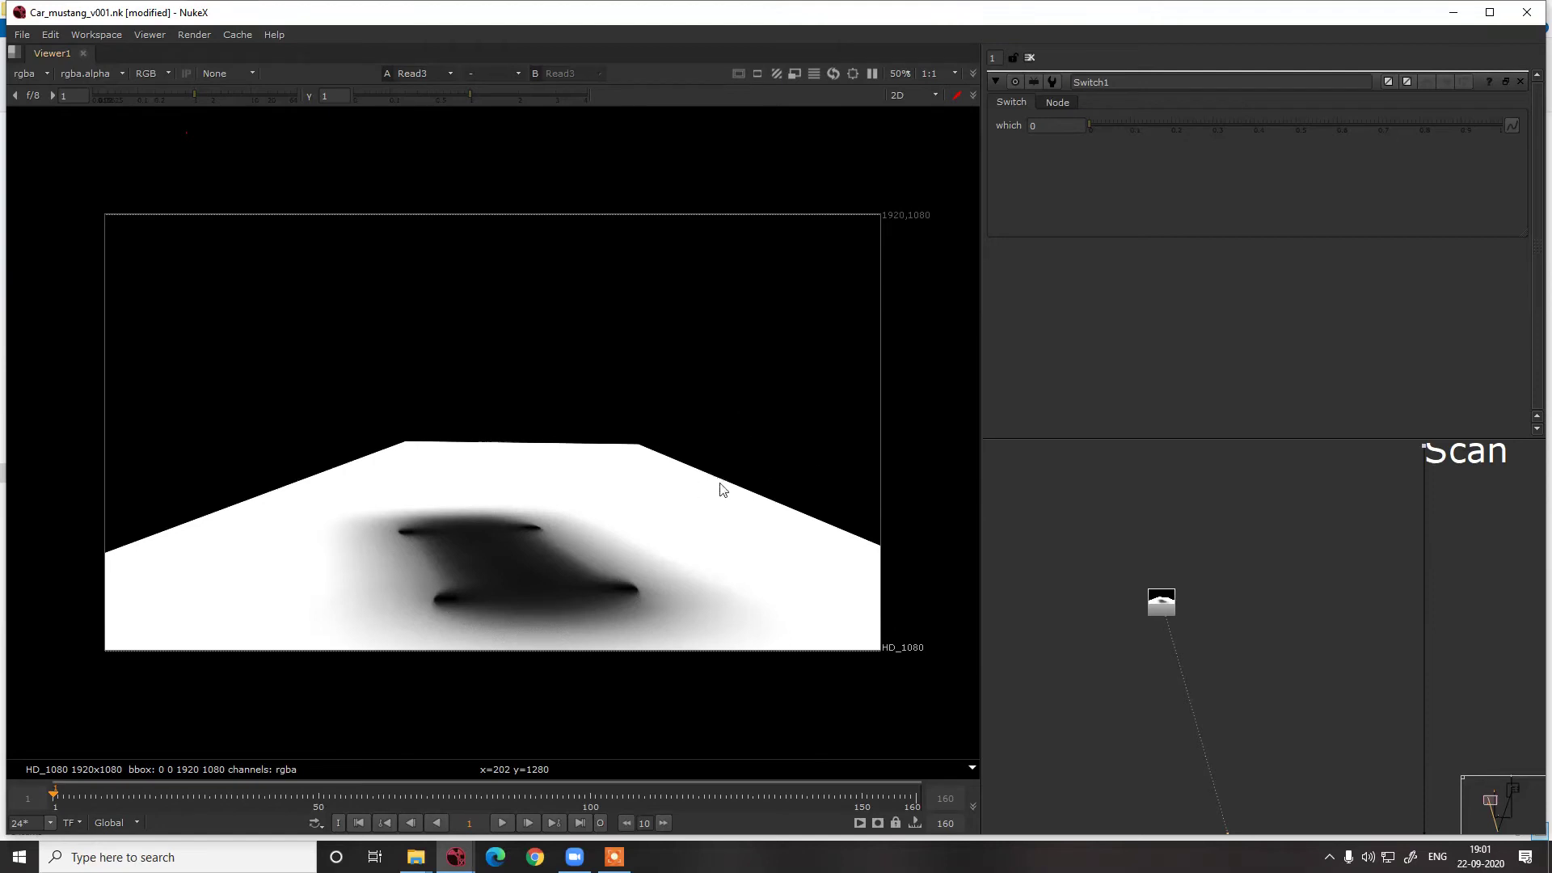
middle_click_drag(749, 485, 727, 475)
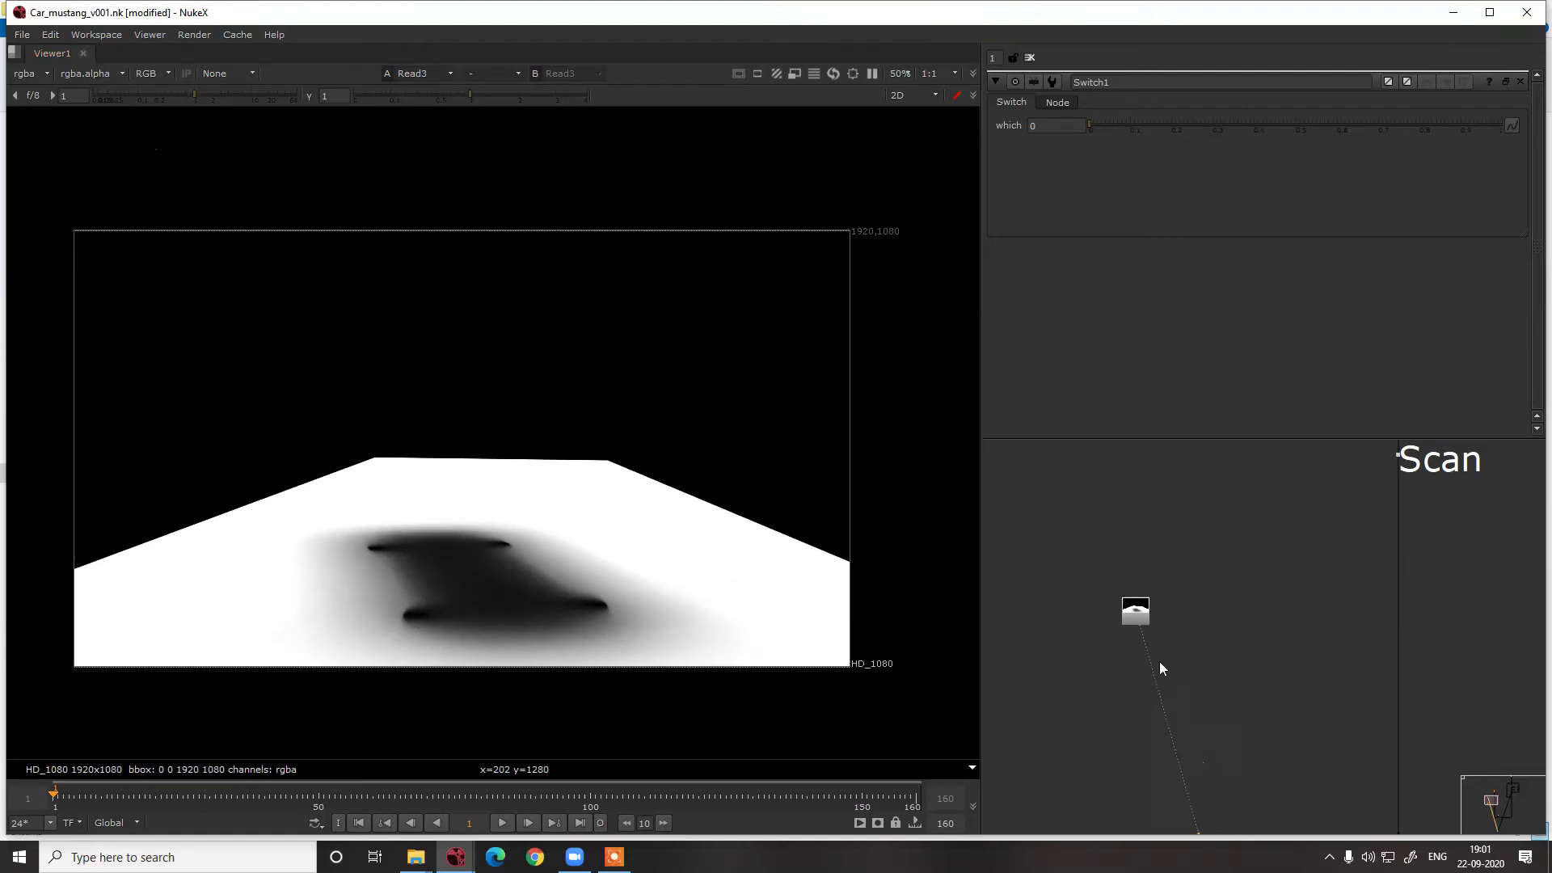
middle_click_drag(1159, 662, 1119, 689)
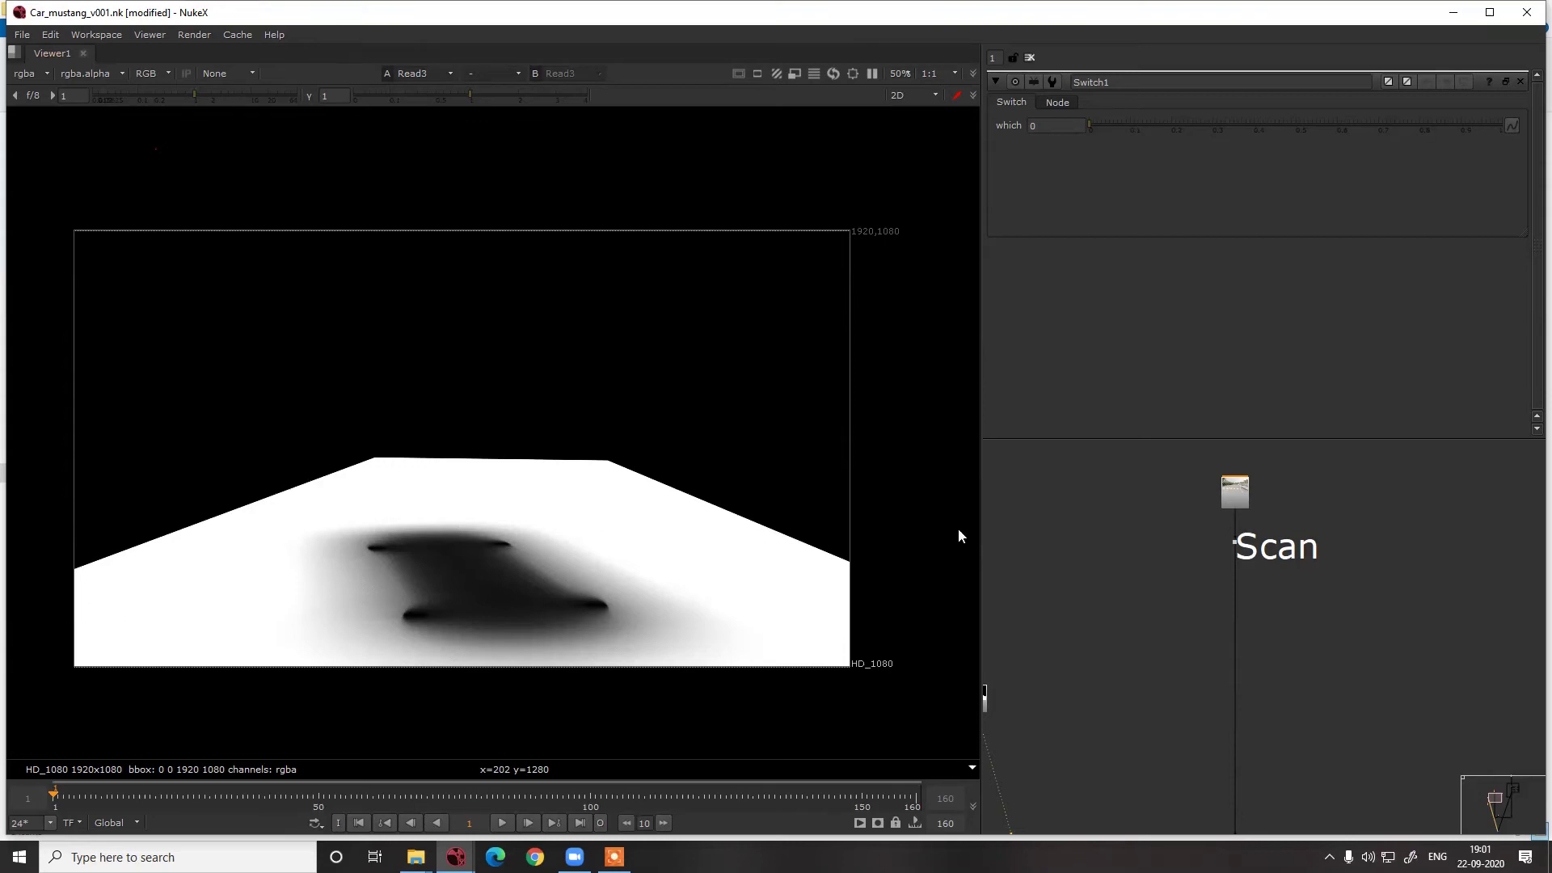
Sample the shadow pass's pixel values in the white ground area and in the dark shadow
left_click(686, 534, "ctrl")
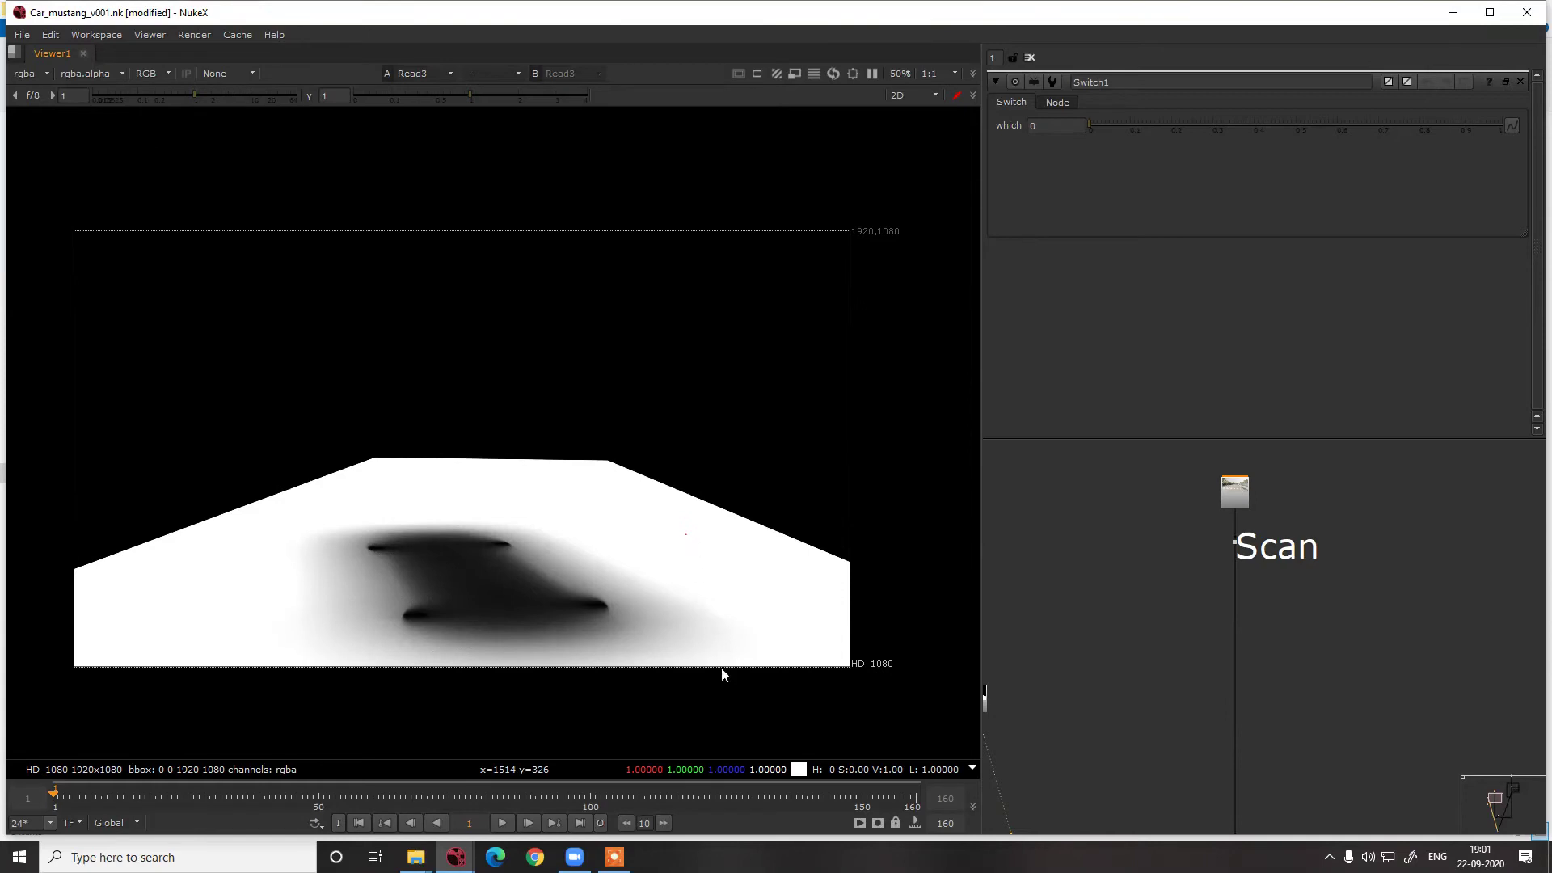
middle_click_drag(1199, 668, 1258, 508)
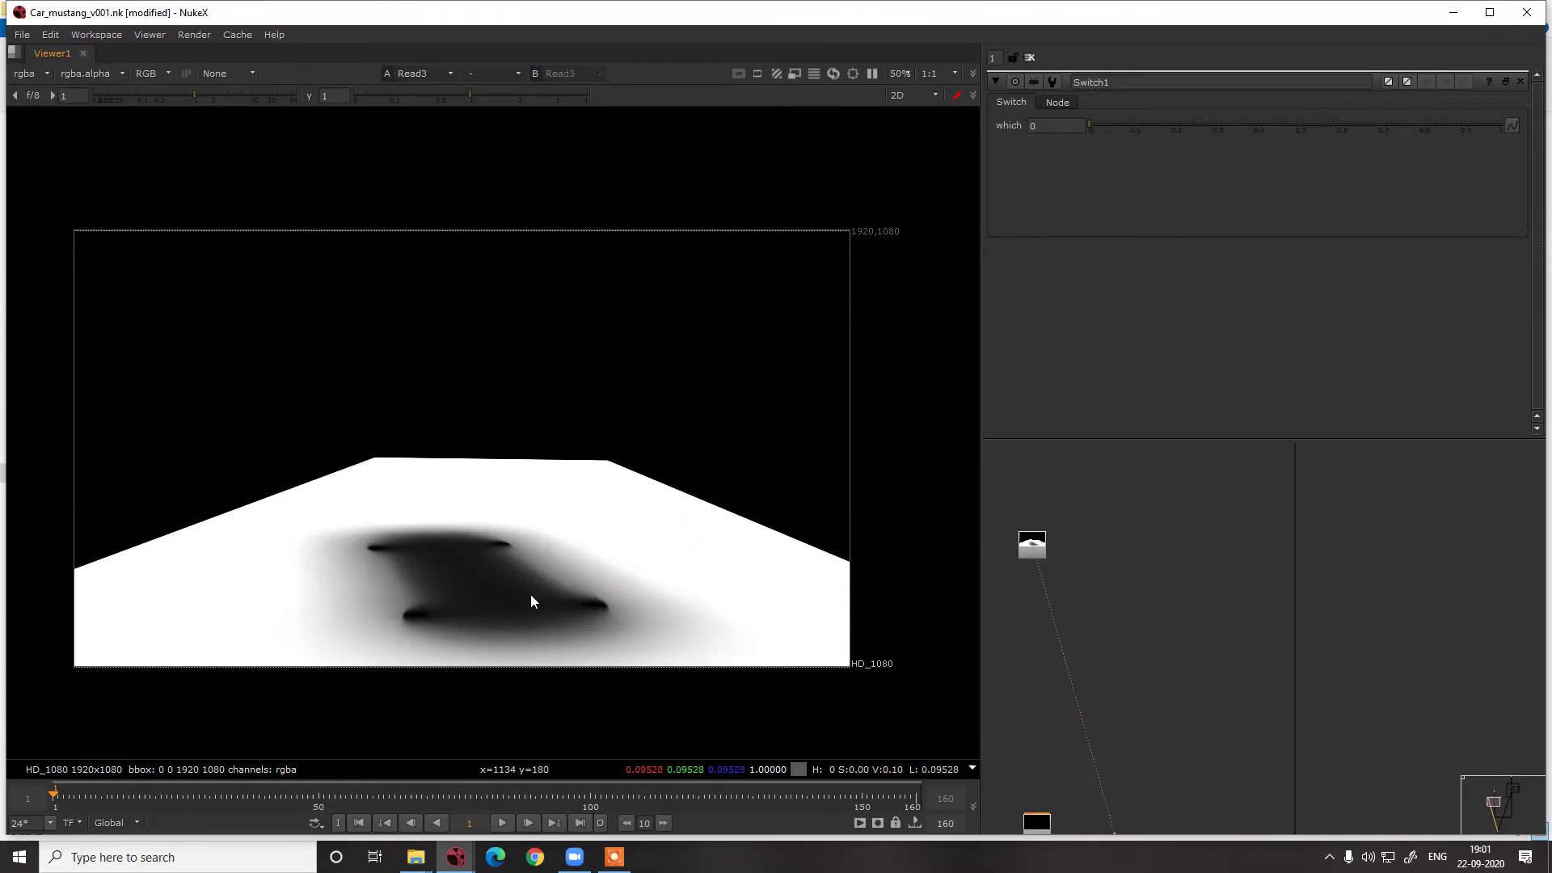
left_click(509, 594, "ctrl")
Add a Merge node between the shadow pass and the Scan pipe
key("m")
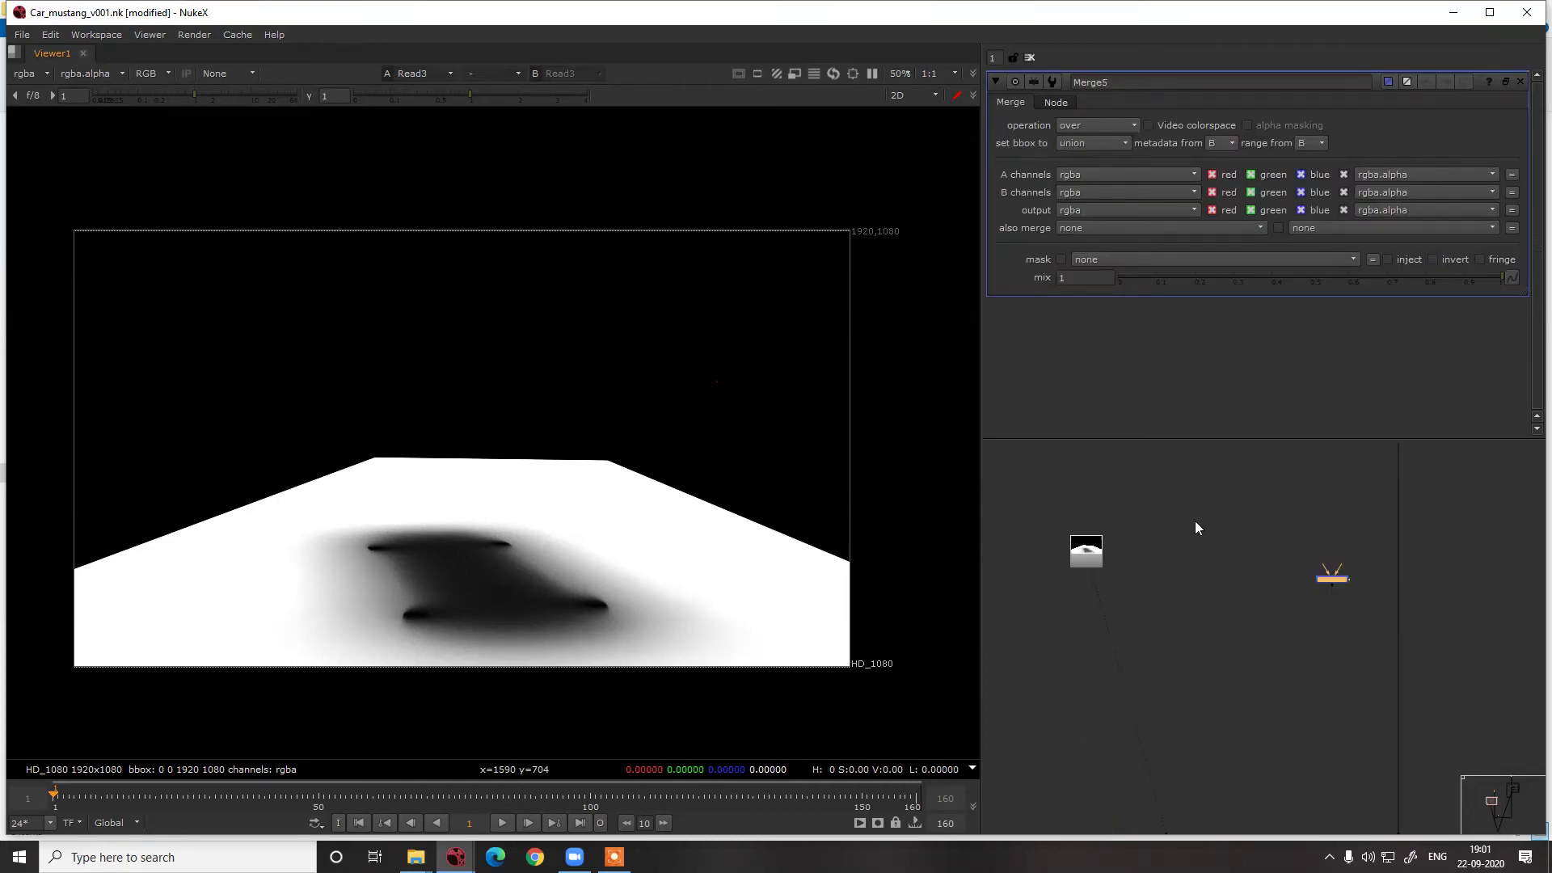
left_click(1195, 520)
key("Tab")
type("c")
left_click(1146, 475)
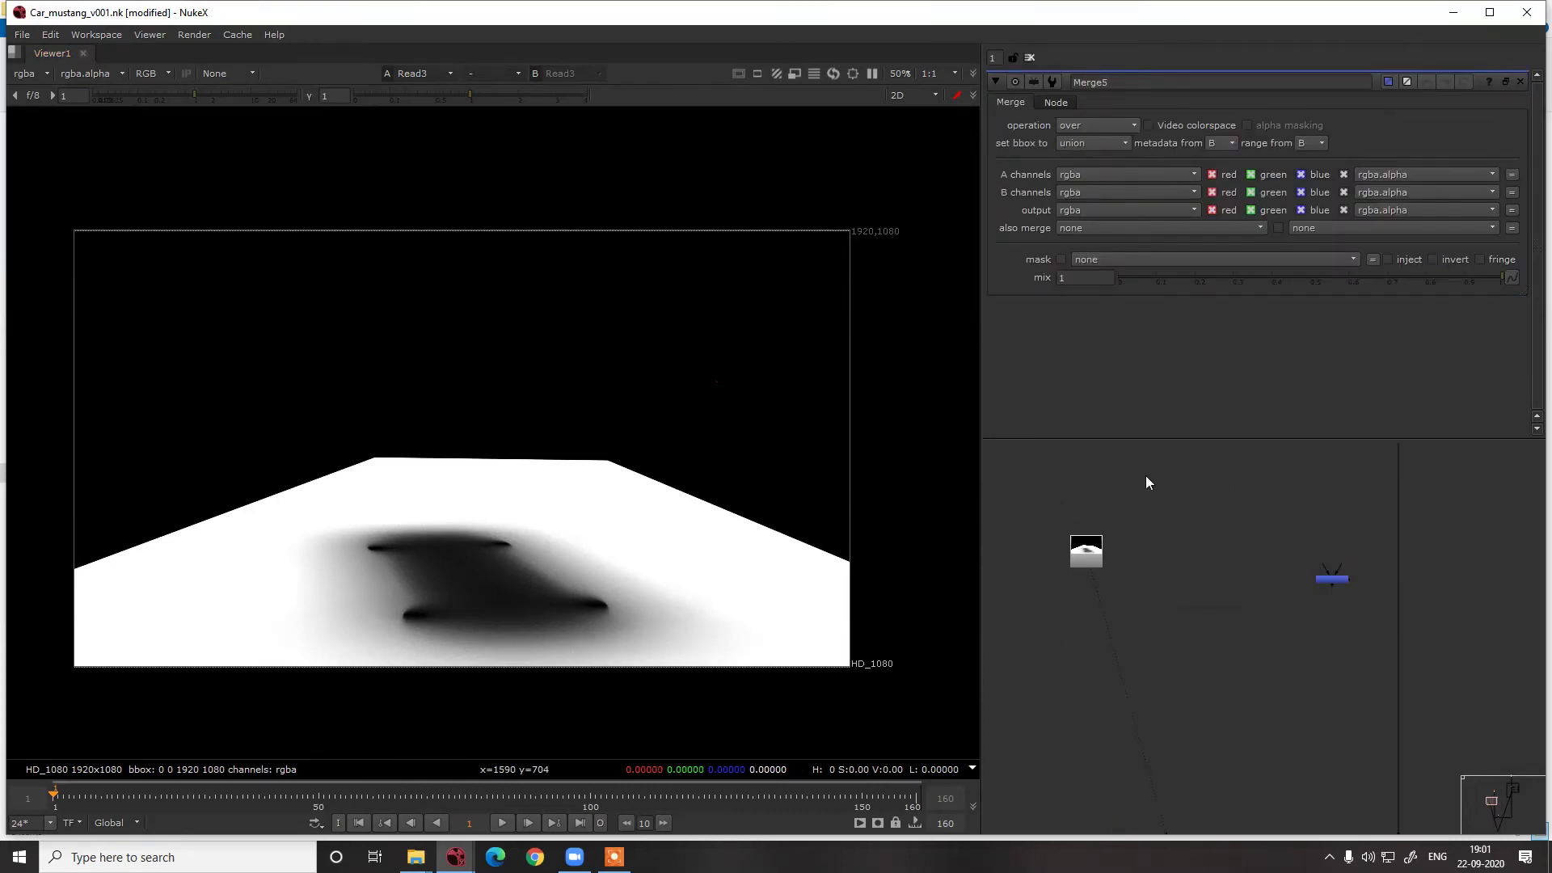
Create a Constant node above the shadow pass and set its color to white with all channels at 1
key("Tab")
type("c")
left_click(1138, 487)
left_click(1460, 146)
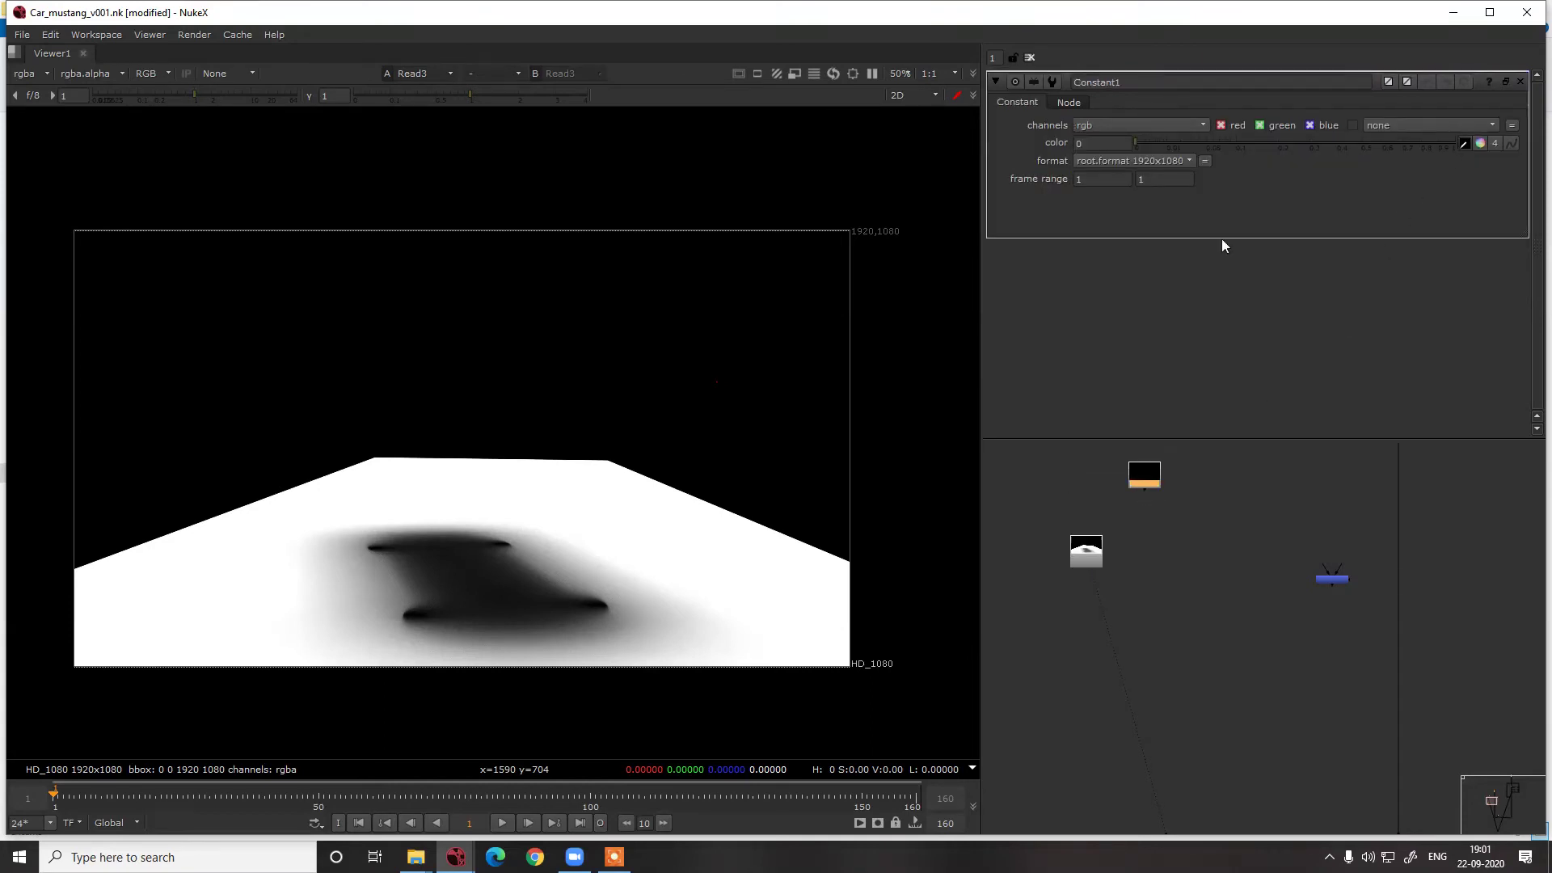
left_click(516, 494, "ctrl")
Merge the shadow pass over the white Constant and view the merged result
mouse_move(1101, 558)
left_mouse_down()
mouse_move(1078, 564)
mouse_move(1138, 475)
mouse_move(1069, 563)
mouse_move(1128, 571)
left_mouse_up()
key("m")
key("1")
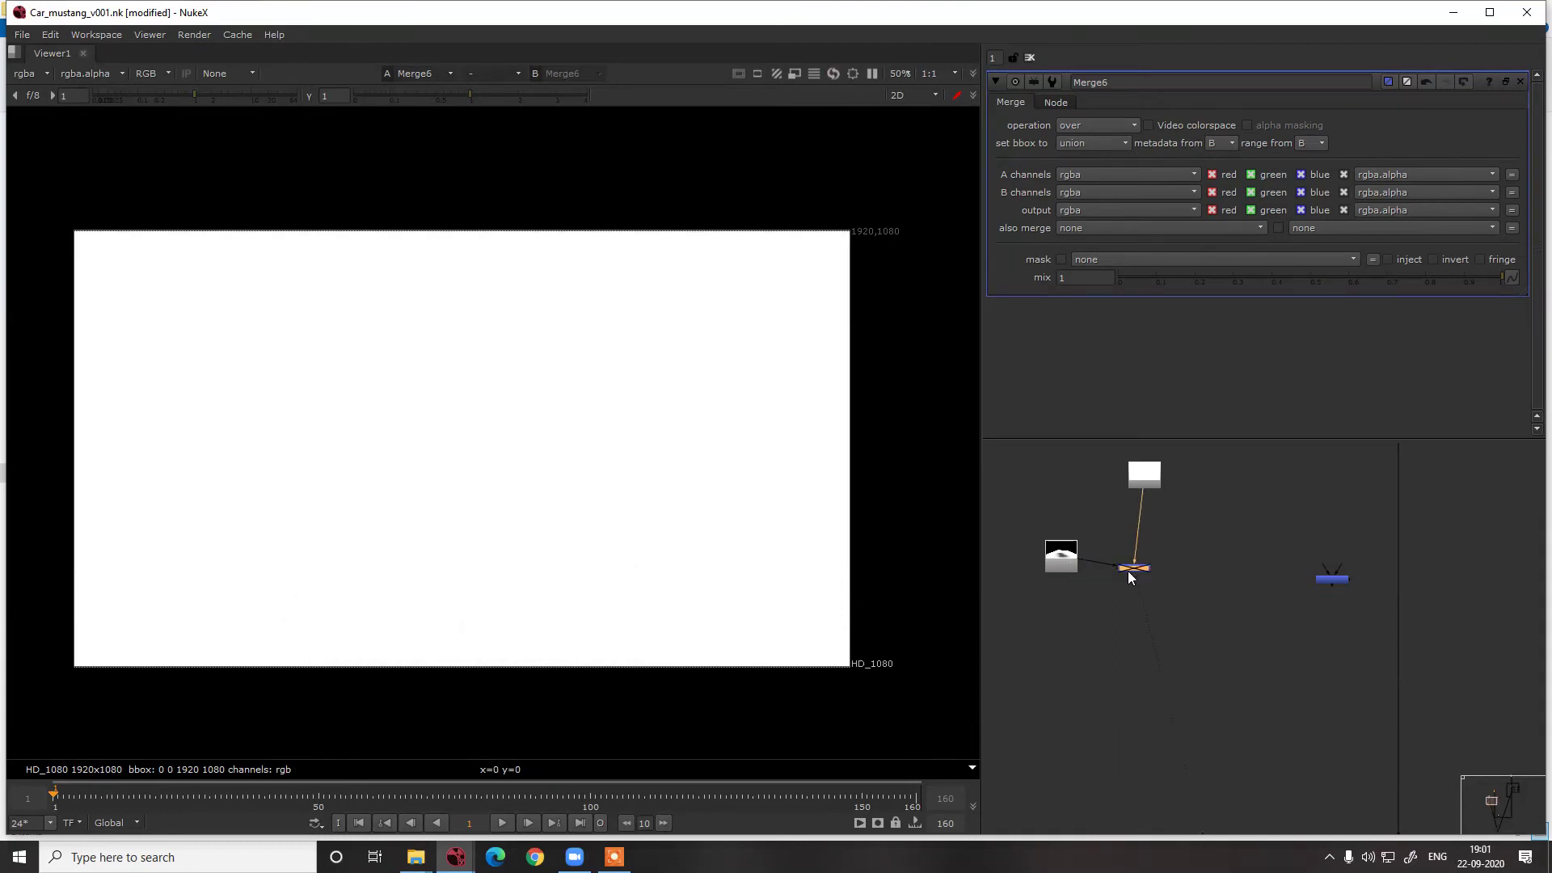
key("d")
middle_click_drag(1349, 567, 1329, 571)
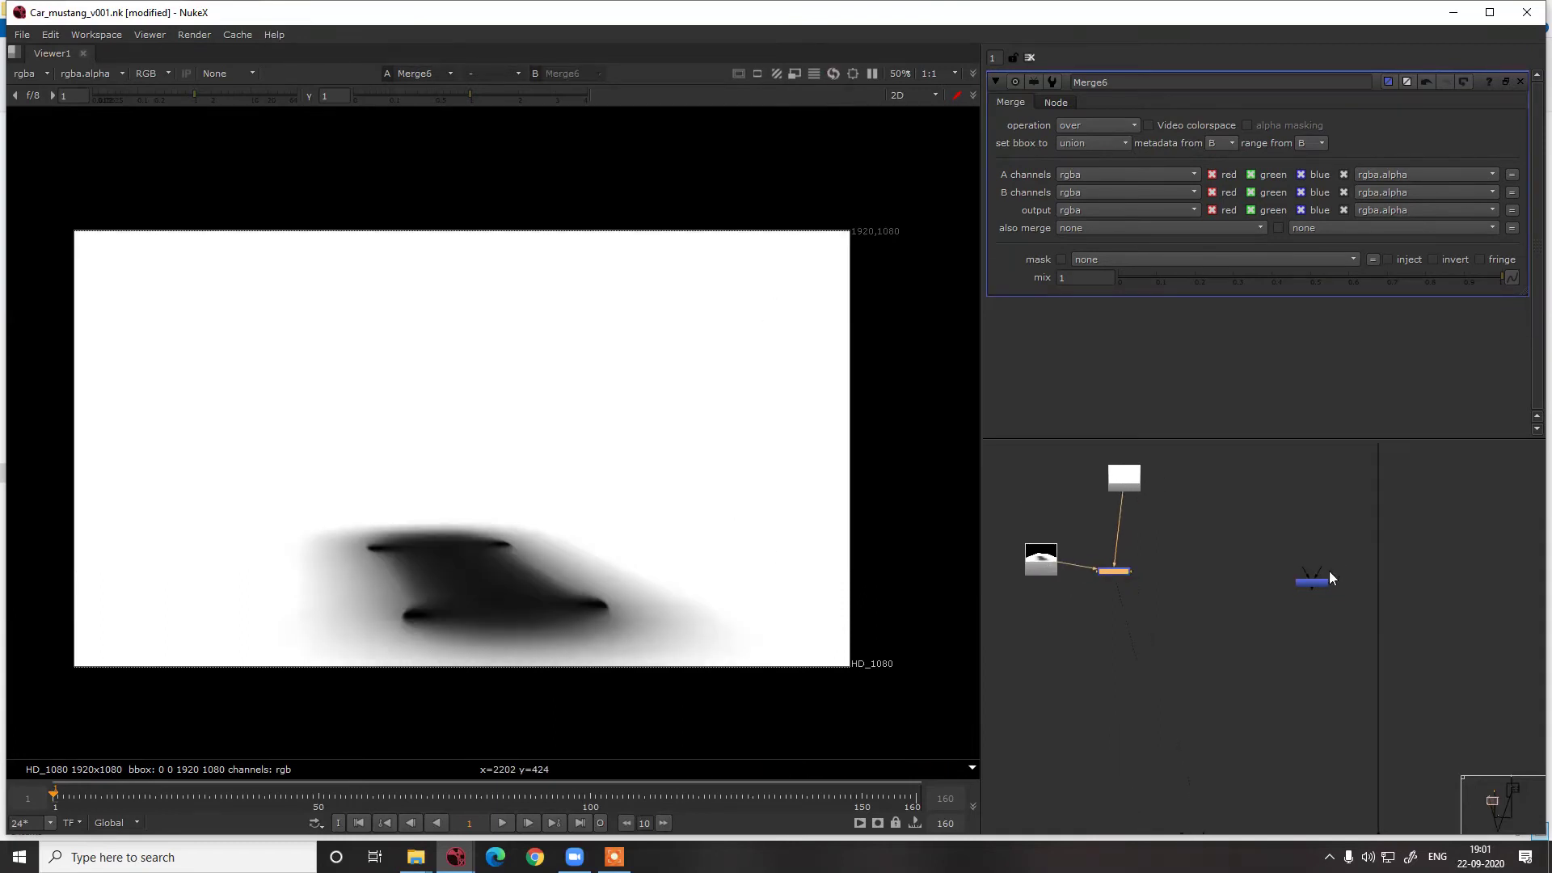
Connect the white-backed shadow merge to the A input of the Scan pipe's Merge and set its operation to multiply
left_click_drag(1321, 581, 1123, 570)
double_click(1380, 580)
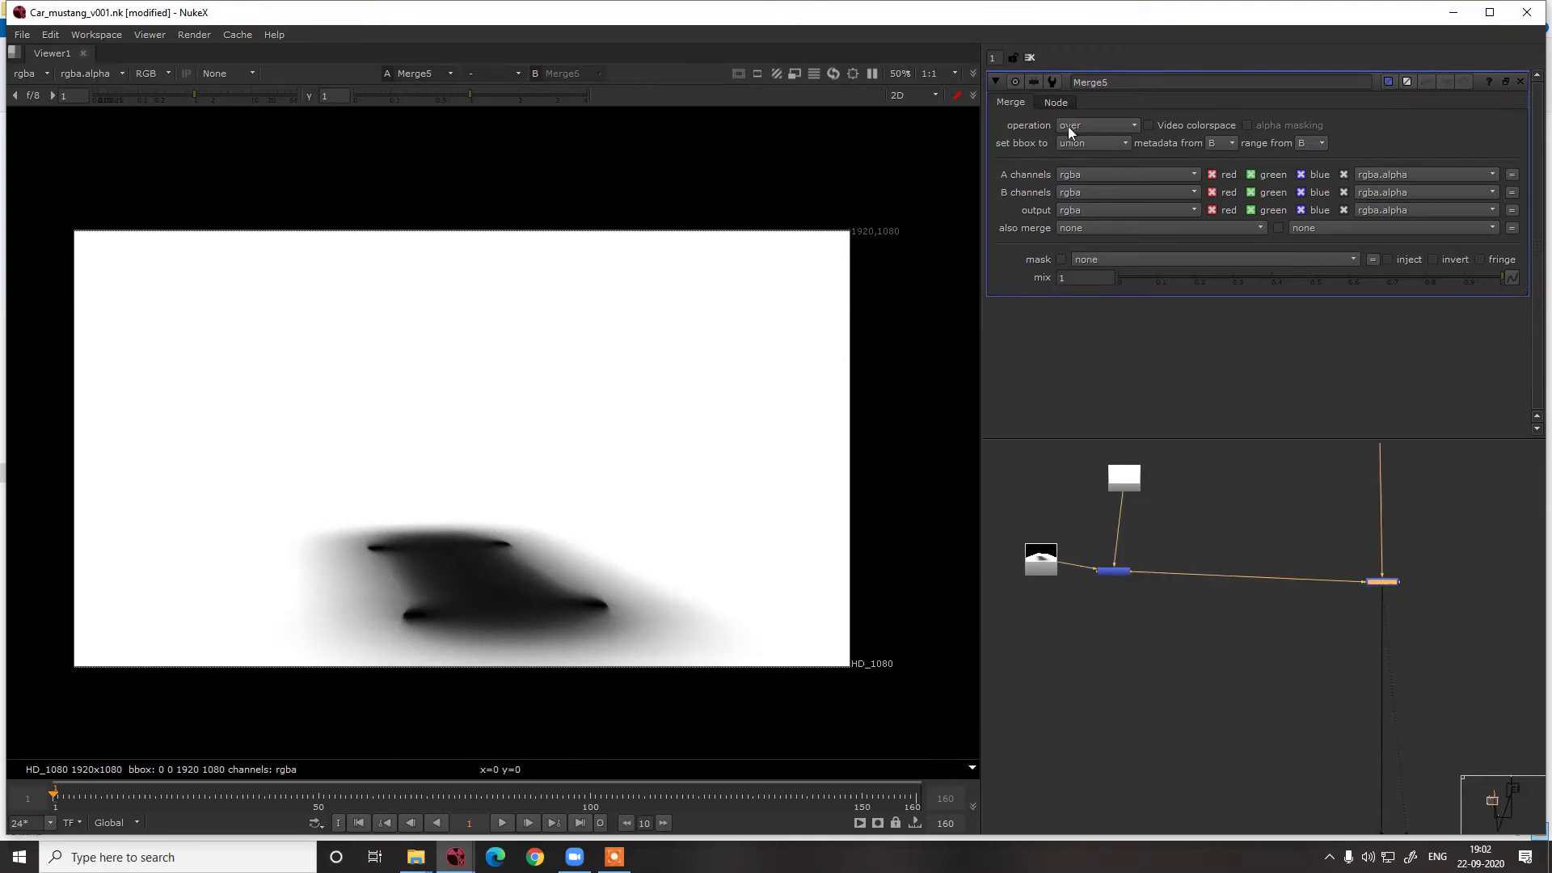
left_click(1069, 126)
left_click(1114, 322)
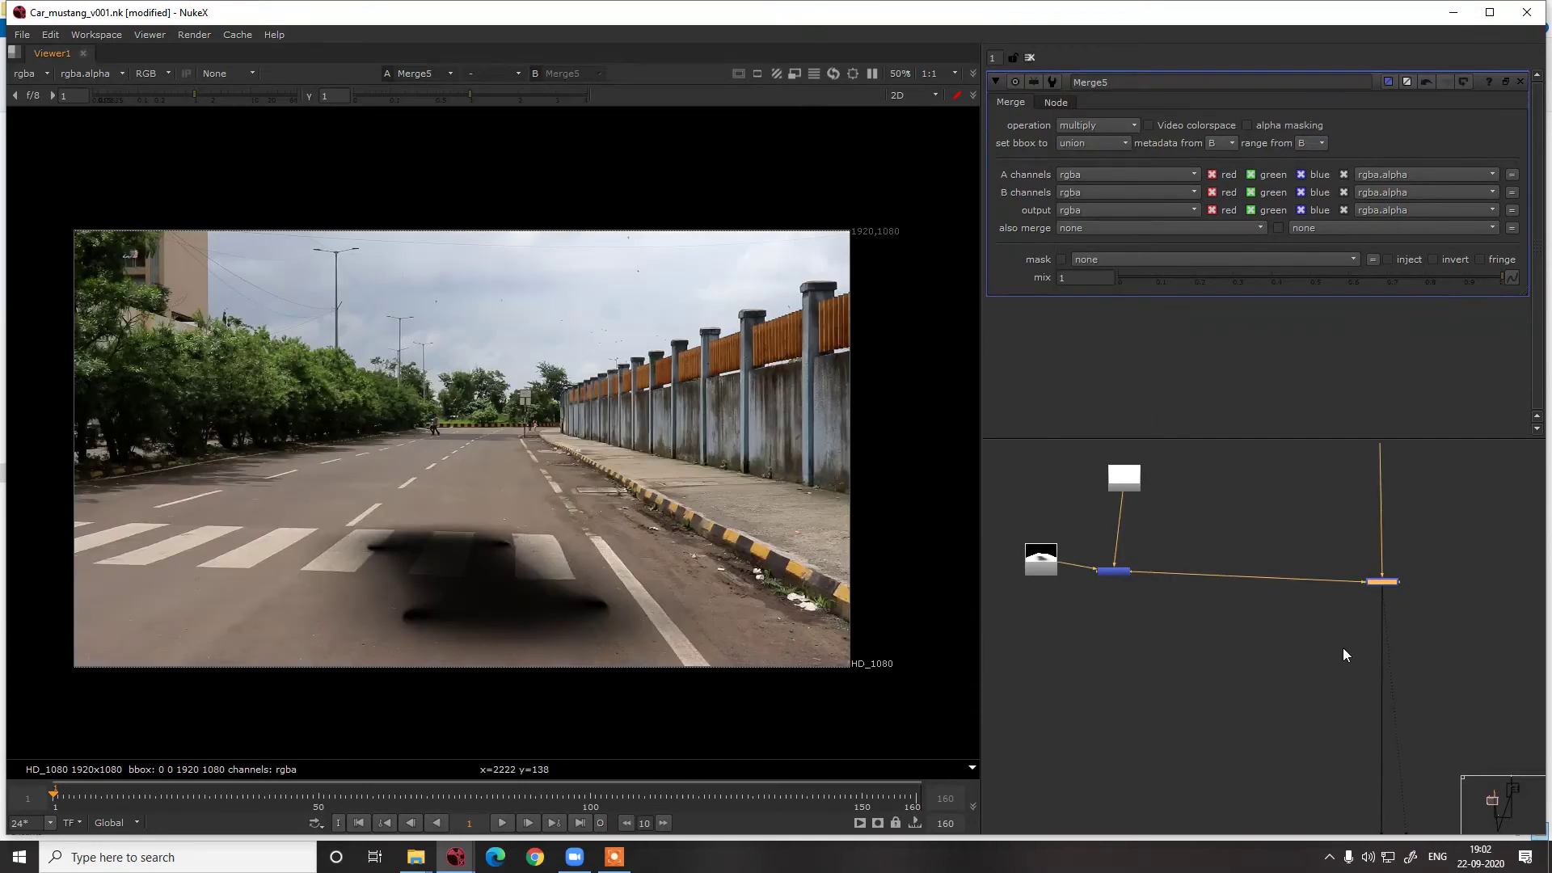
Disable and re-enable the shadow merges to compare the plate with and without the multiplied shadow
key("d")
key("d")
left_click_drag(1226, 530, 1094, 619)
key("d")
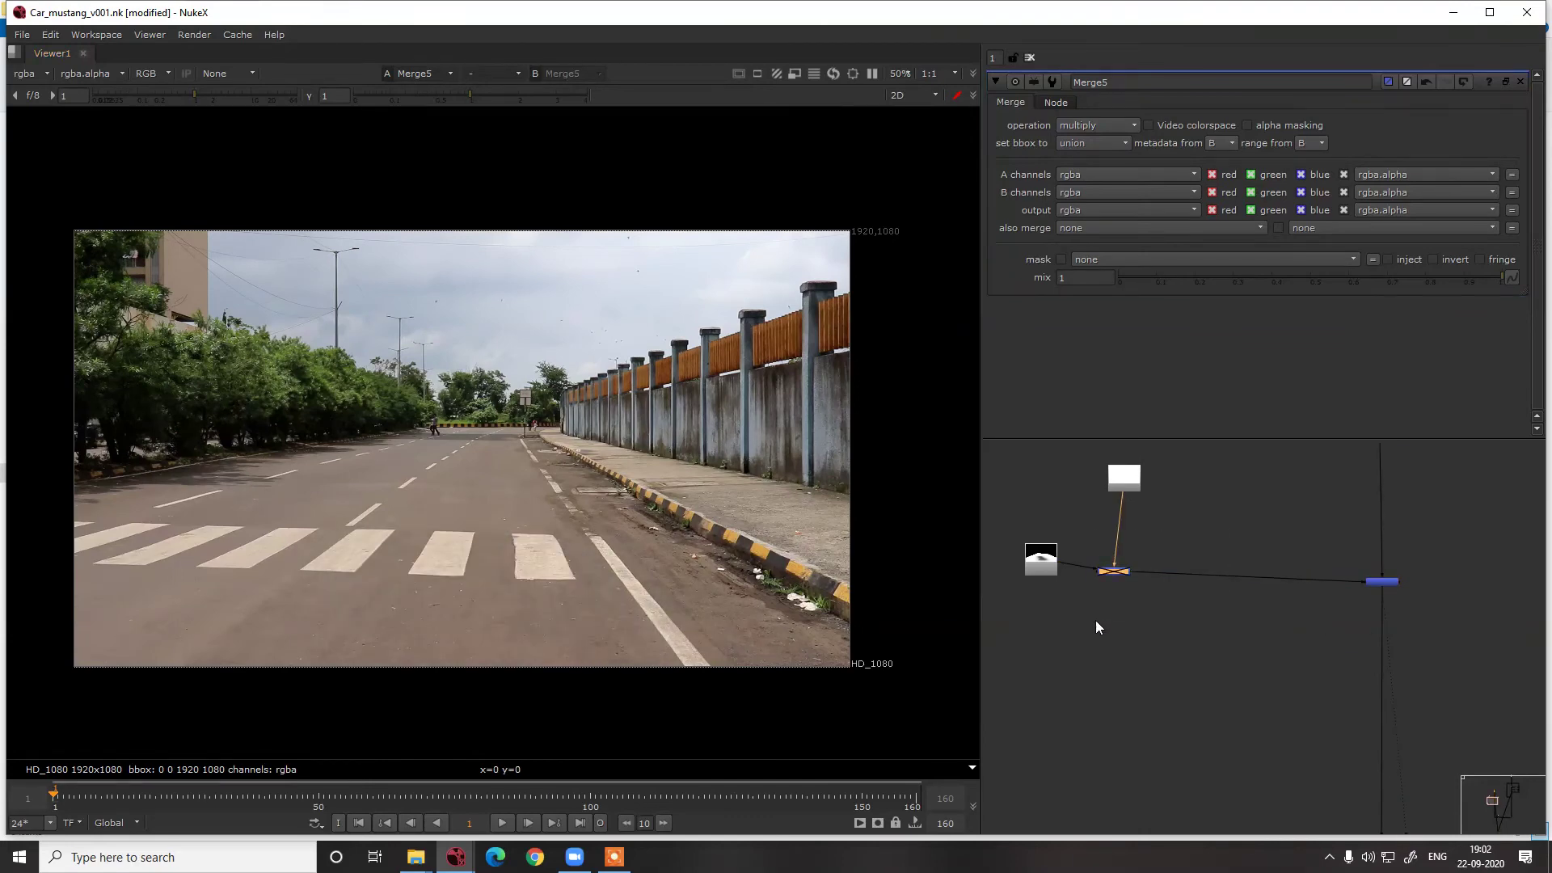
key("d")
Try feeding the shadow pass directly into the multiply merge, sample the area above the ground, and undo the rewiring
scroll(1091, 565, "up", 5)
key("shift+x")
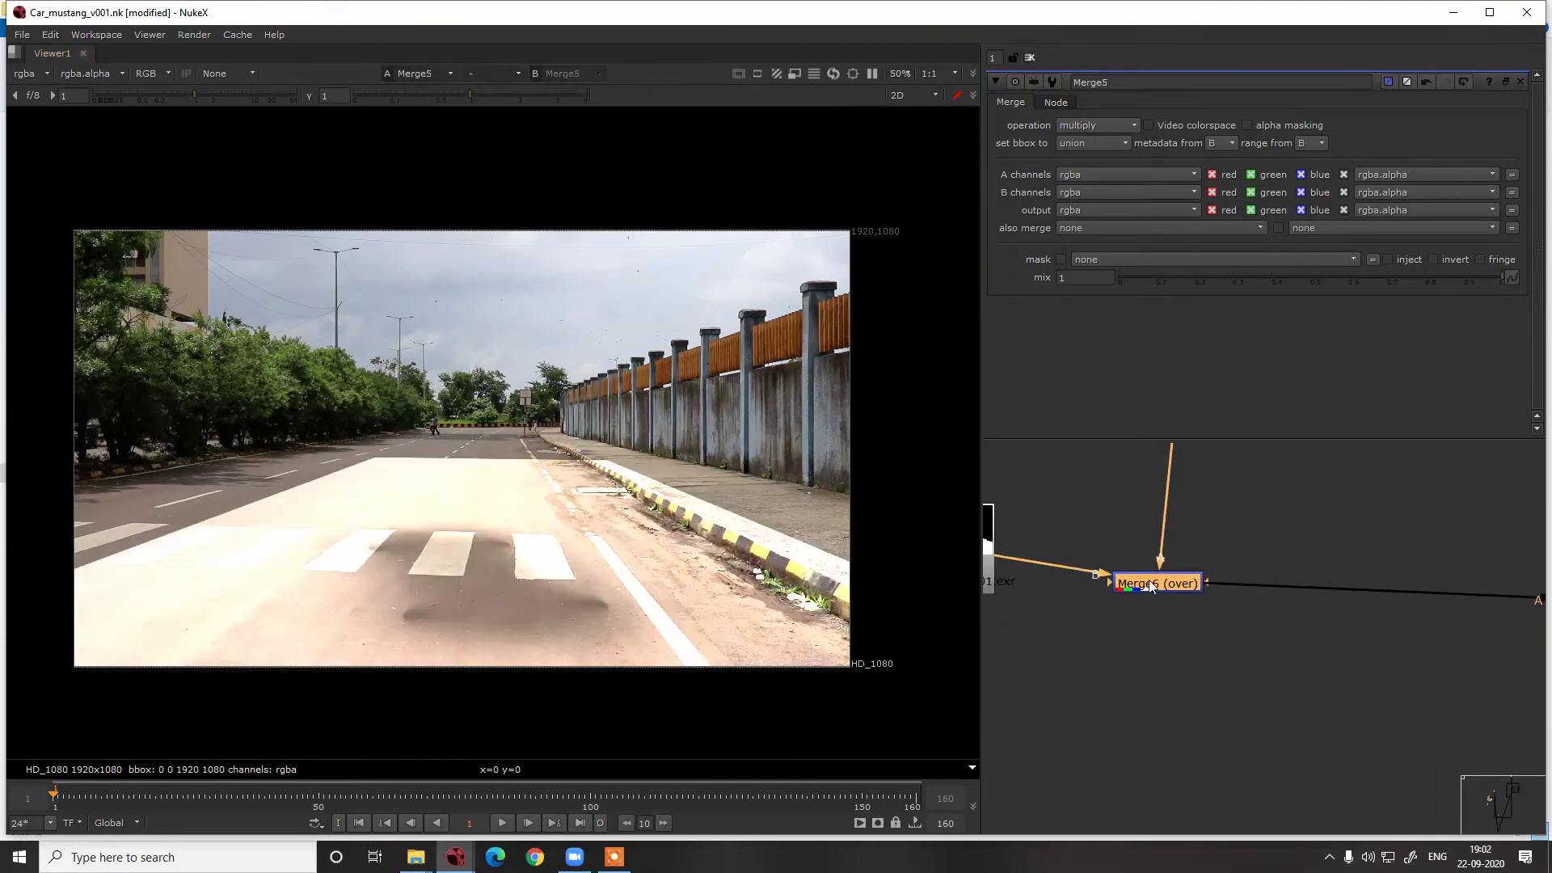
scroll(1152, 587, "down", 4)
left_click_drag(1195, 584, 1051, 571)
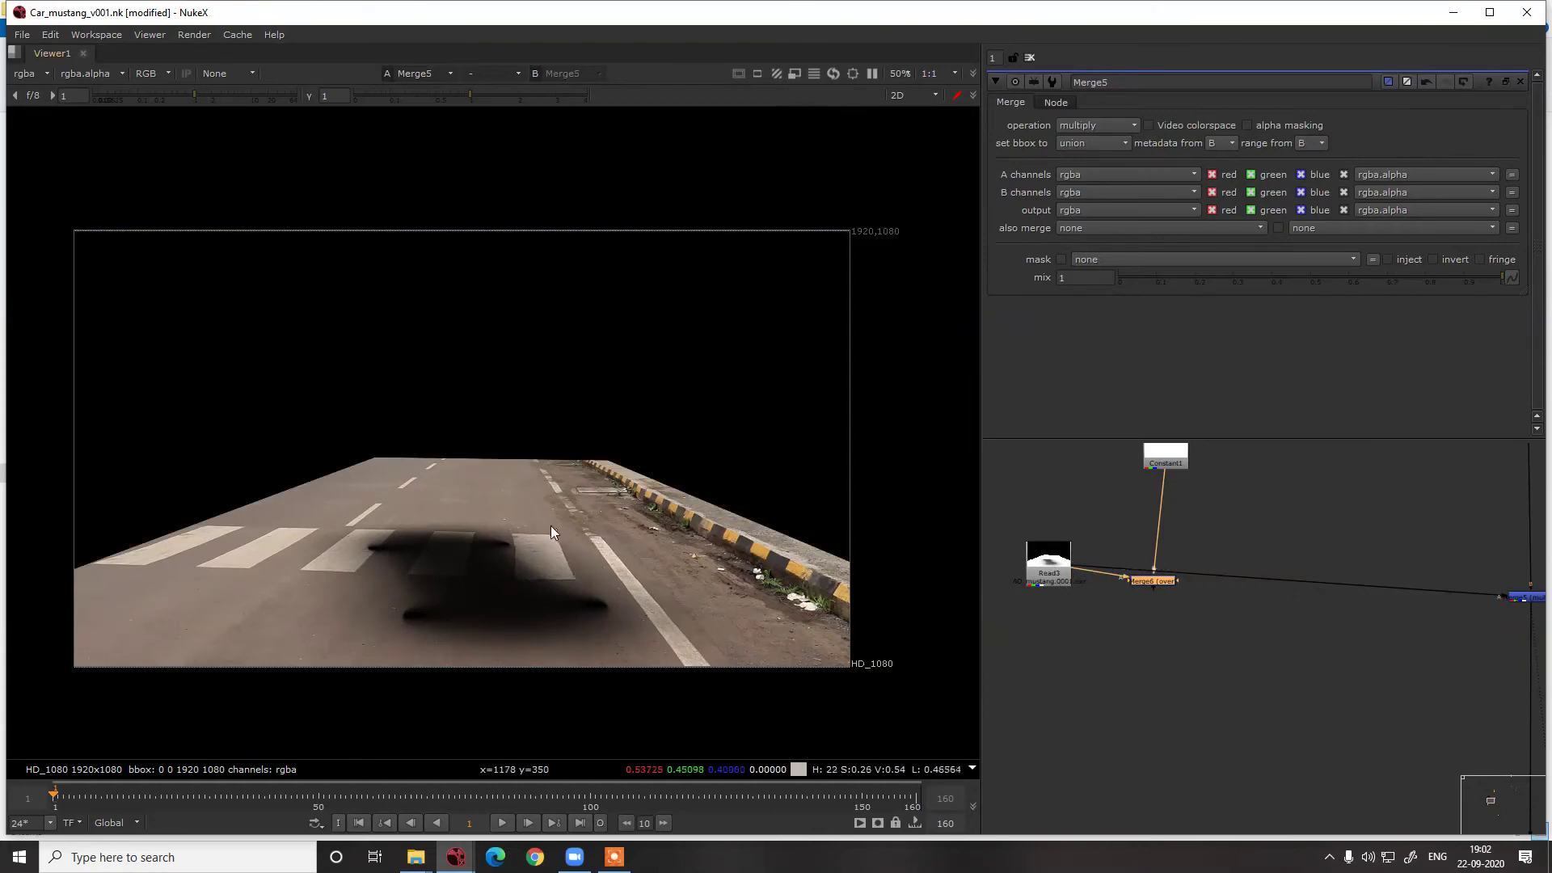
left_click_drag(789, 395, 733, 267, "ctrl+shift")
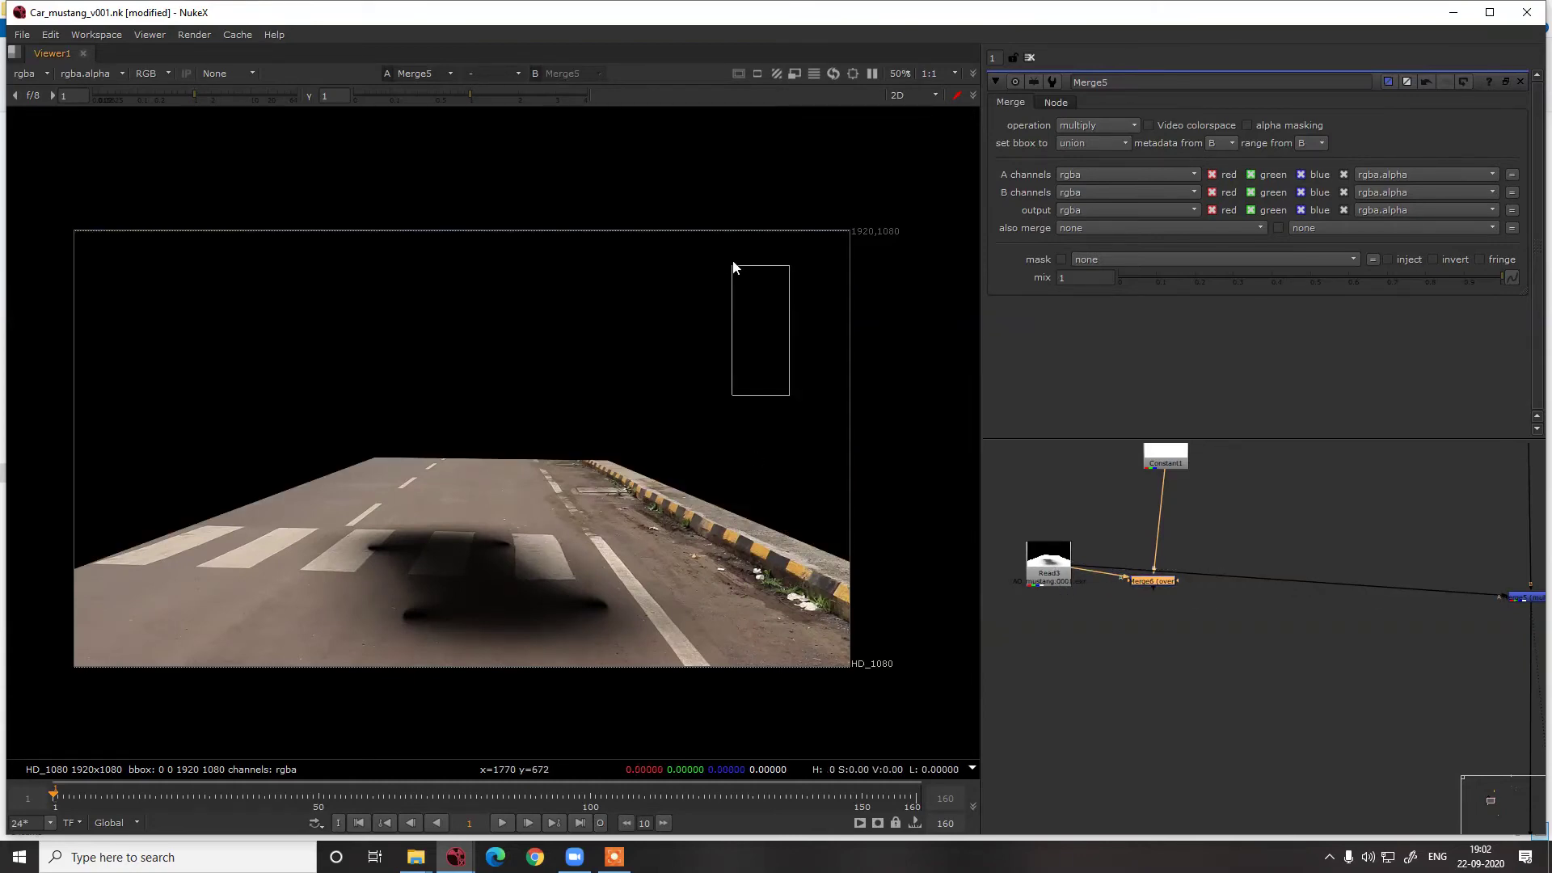
key("ctrl+z")
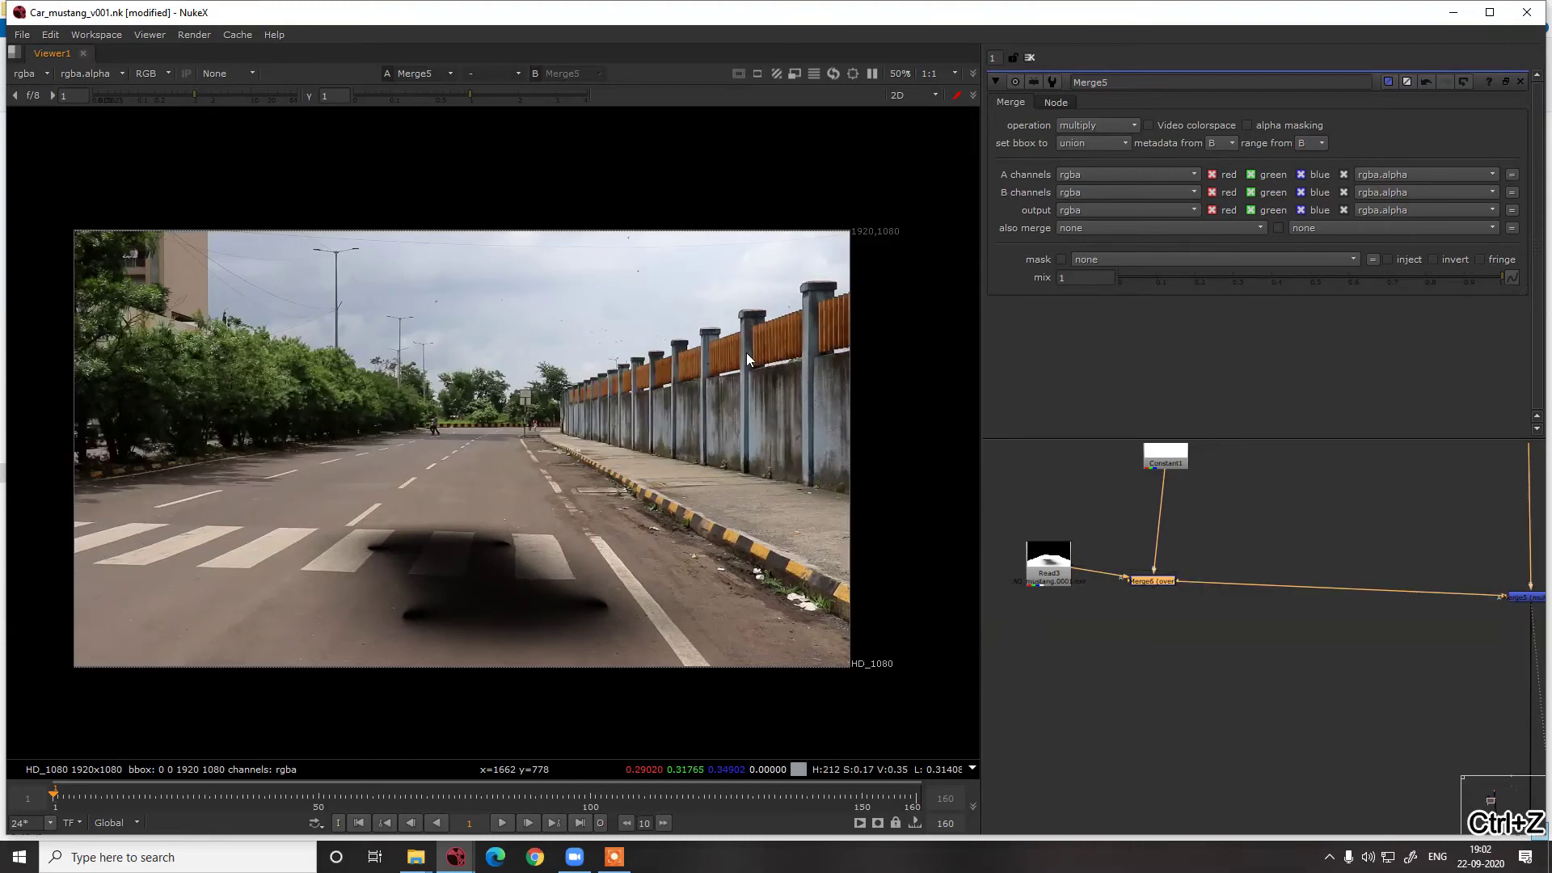
Check the Constant's settings and view the final merge of the car over the shadowed plate
double_click(1176, 455)
scroll(1127, 501, "down", 2)
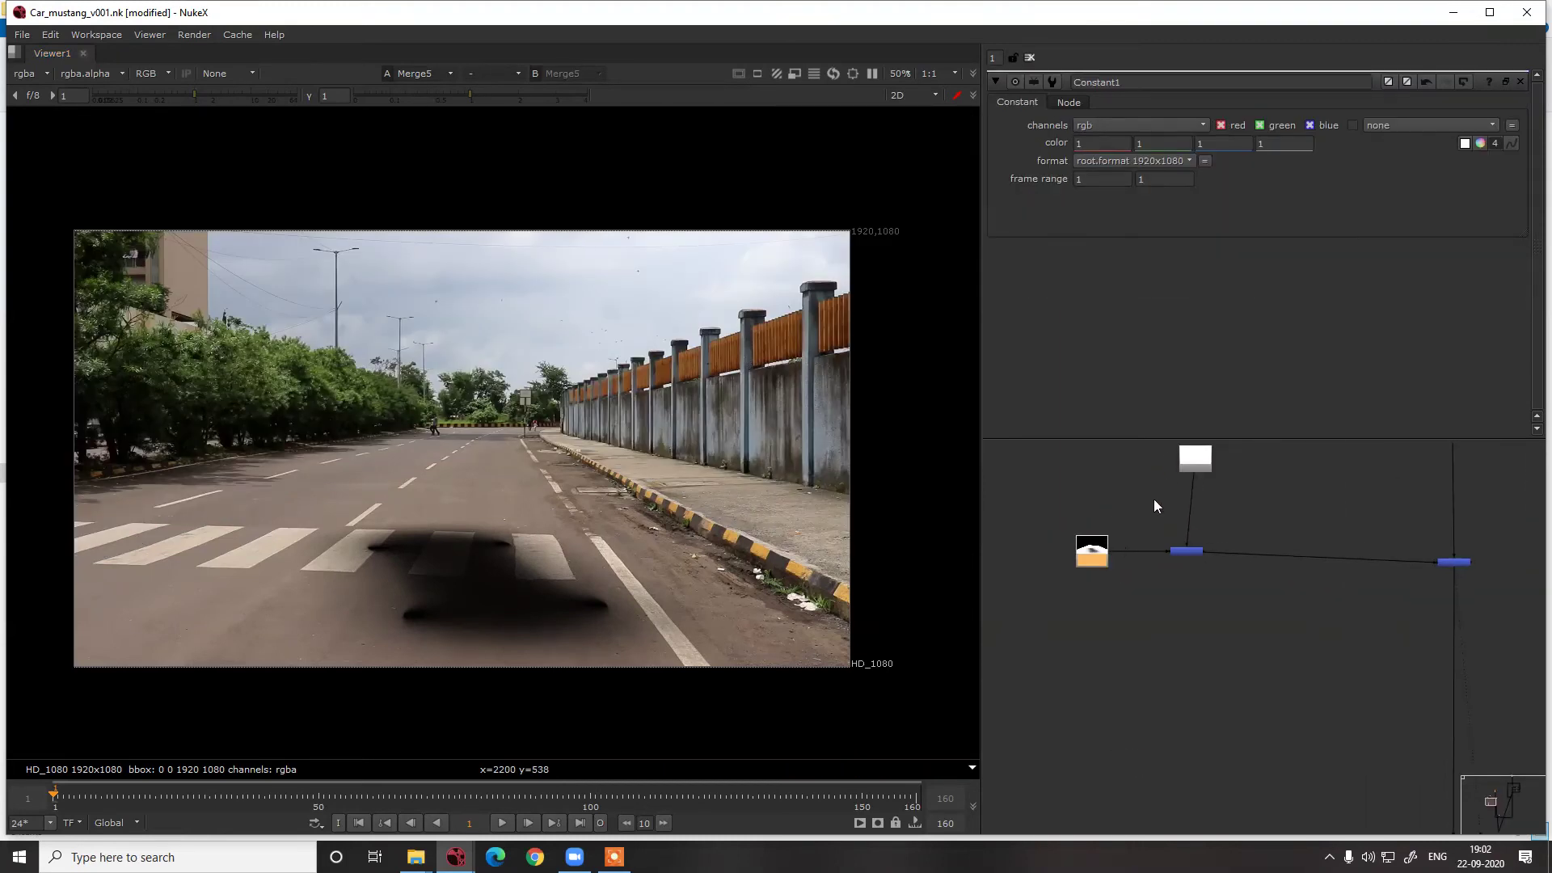
left_click(1177, 469)
scroll(1224, 499, "down", 5)
middle_click_drag(1295, 751, 1212, 584)
scroll(1212, 584, "up", 1)
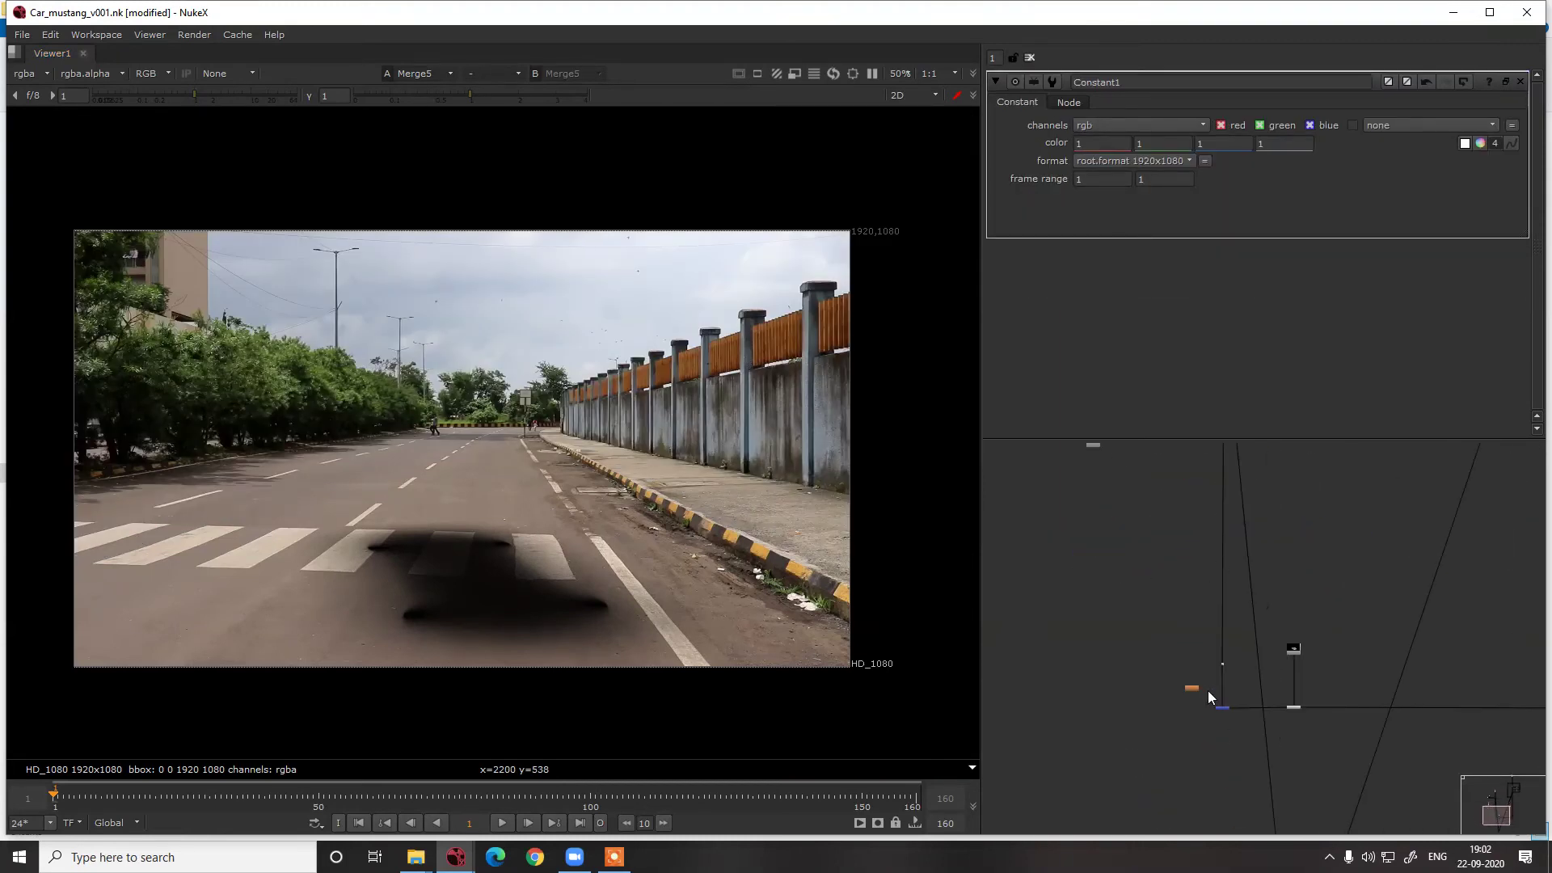
left_click_drag(1204, 688, 1245, 734)
key("1")
Toggle the multiply shadow merge on the Scan pipe to compare the car composite with and without its shadow
scroll(1227, 680, "down", 4)
middle_click_drag(1203, 579, 1208, 701)
scroll(1219, 633, "up", 3)
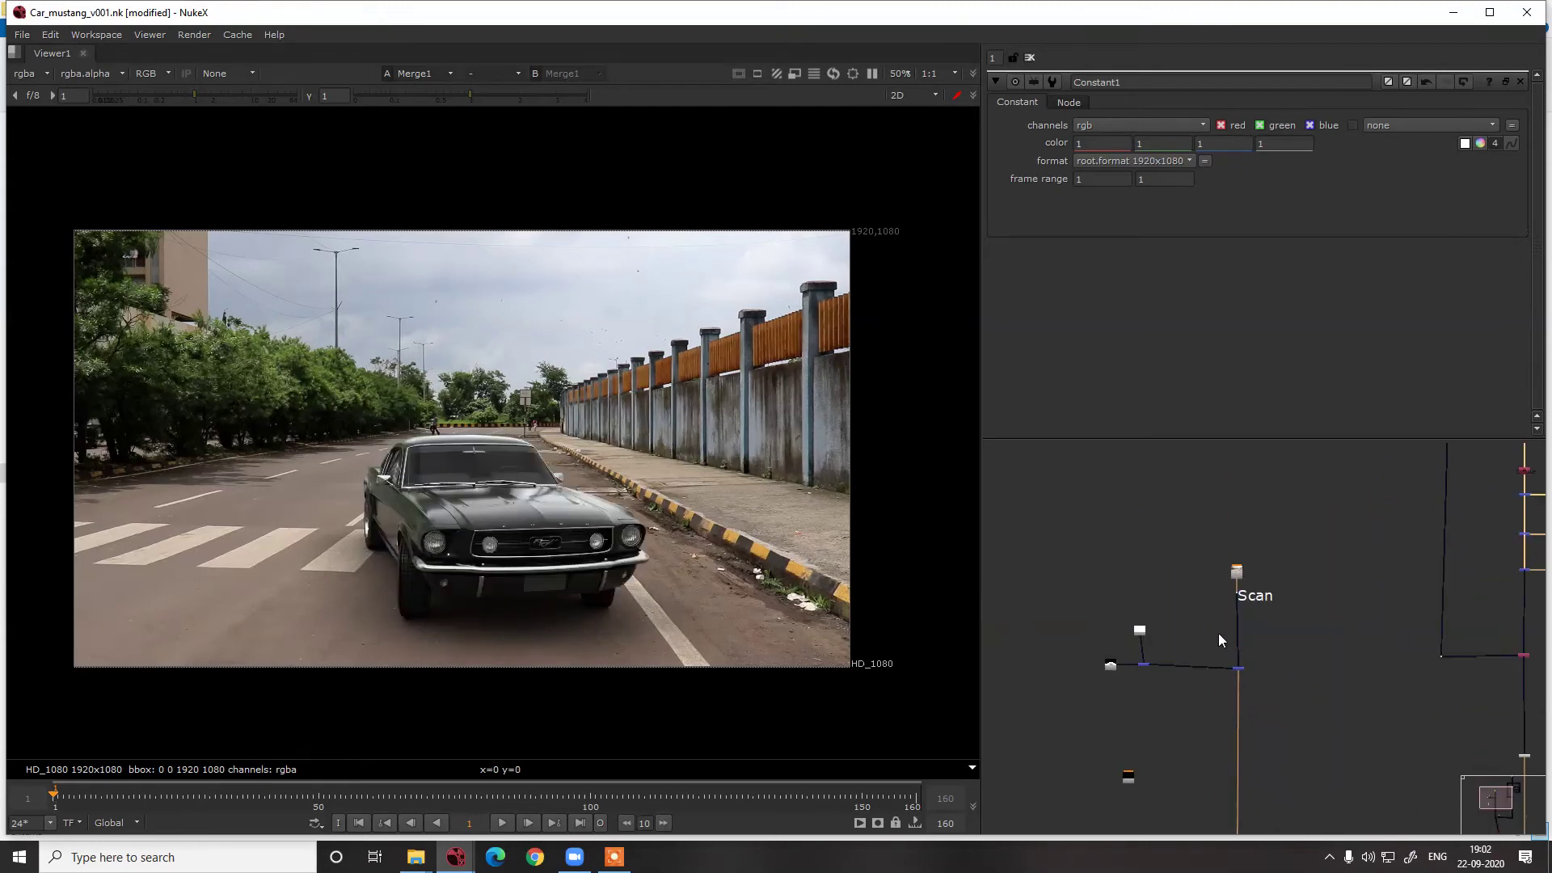
left_click_drag(1219, 633, 1292, 708)
key("d")
key("d")
key("d")
key("d")
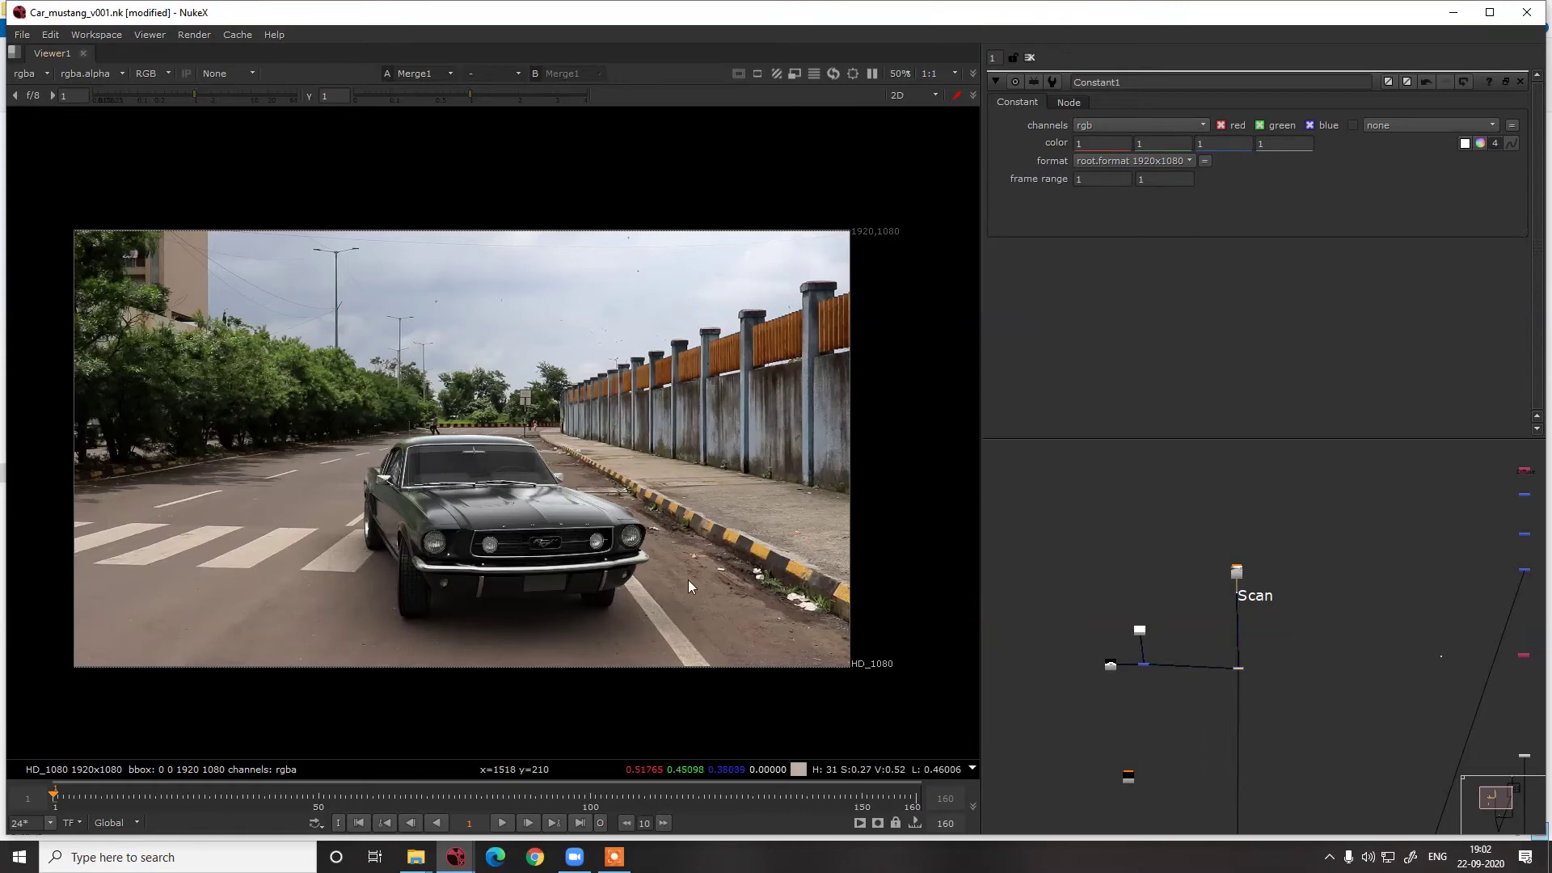
right_click(696, 291)
left_click(706, 316)
key("o")
View the alpha channel of the Shadow_mustang pass and open its Read node properties
scroll(1459, 702, "down", 3)
scroll(1330, 722, "down", 2)
middle_click_drag(1330, 721, 1296, 627)
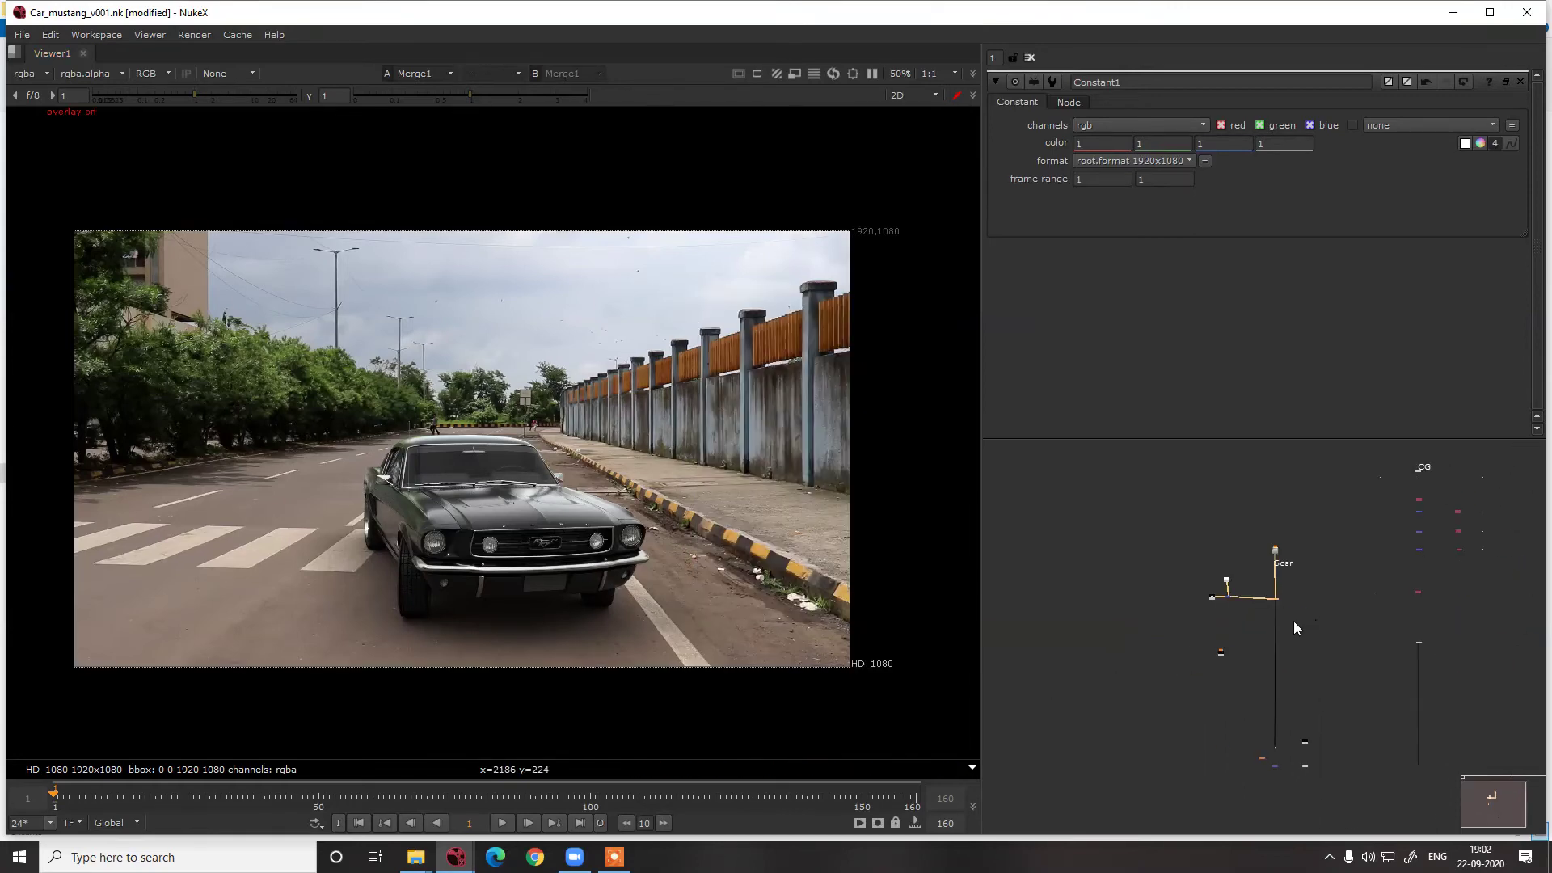
scroll(1258, 644, "up", 7)
middle_click_drag(1144, 686, 1372, 631)
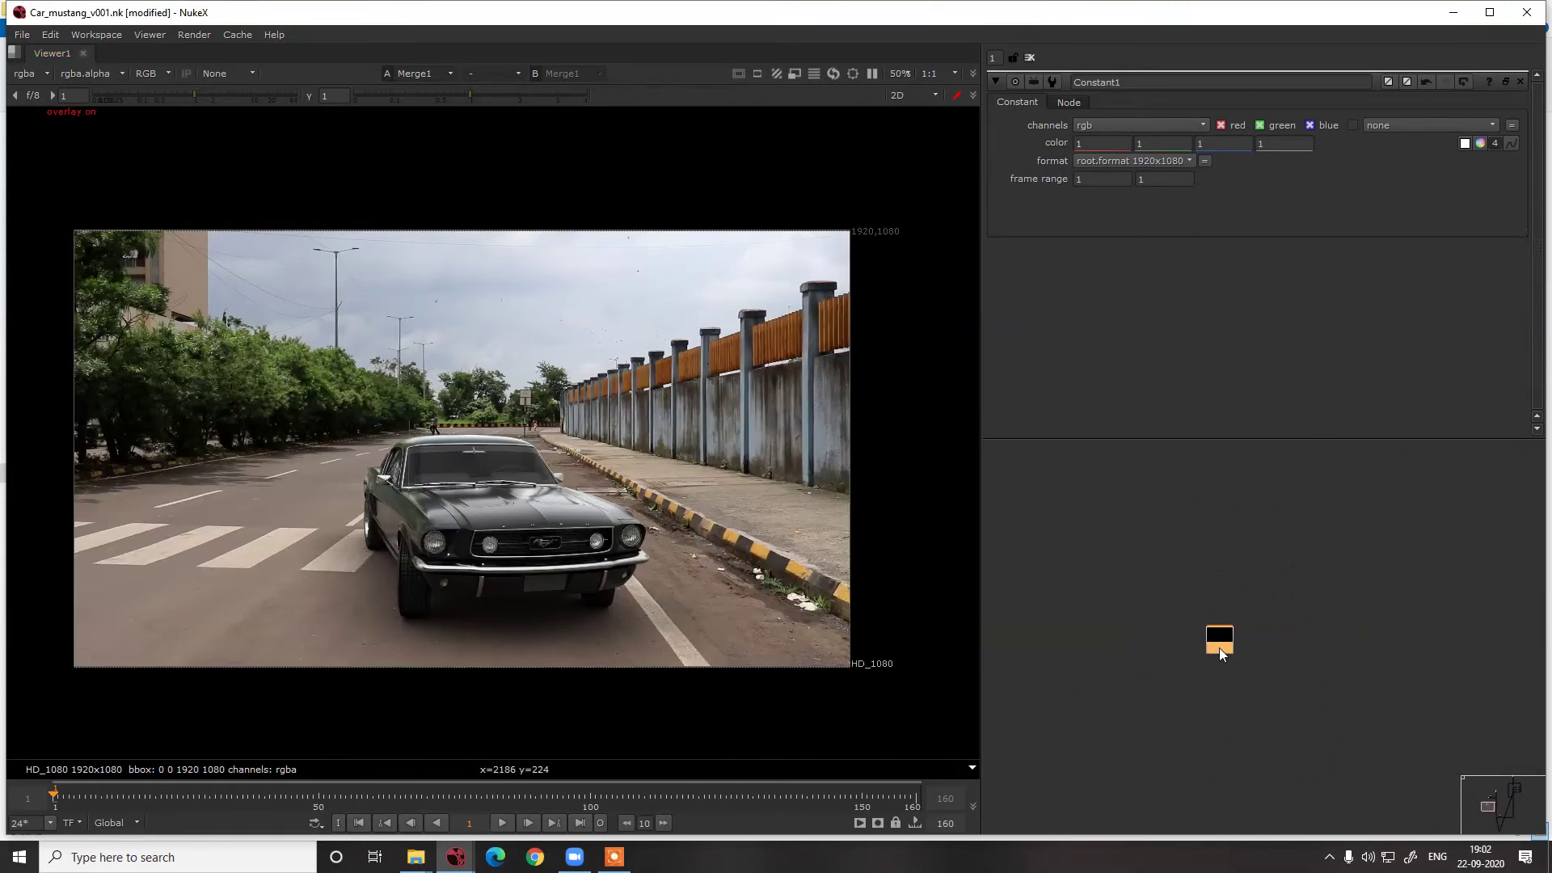
key("1")
double_click(1219, 647)
key("a")
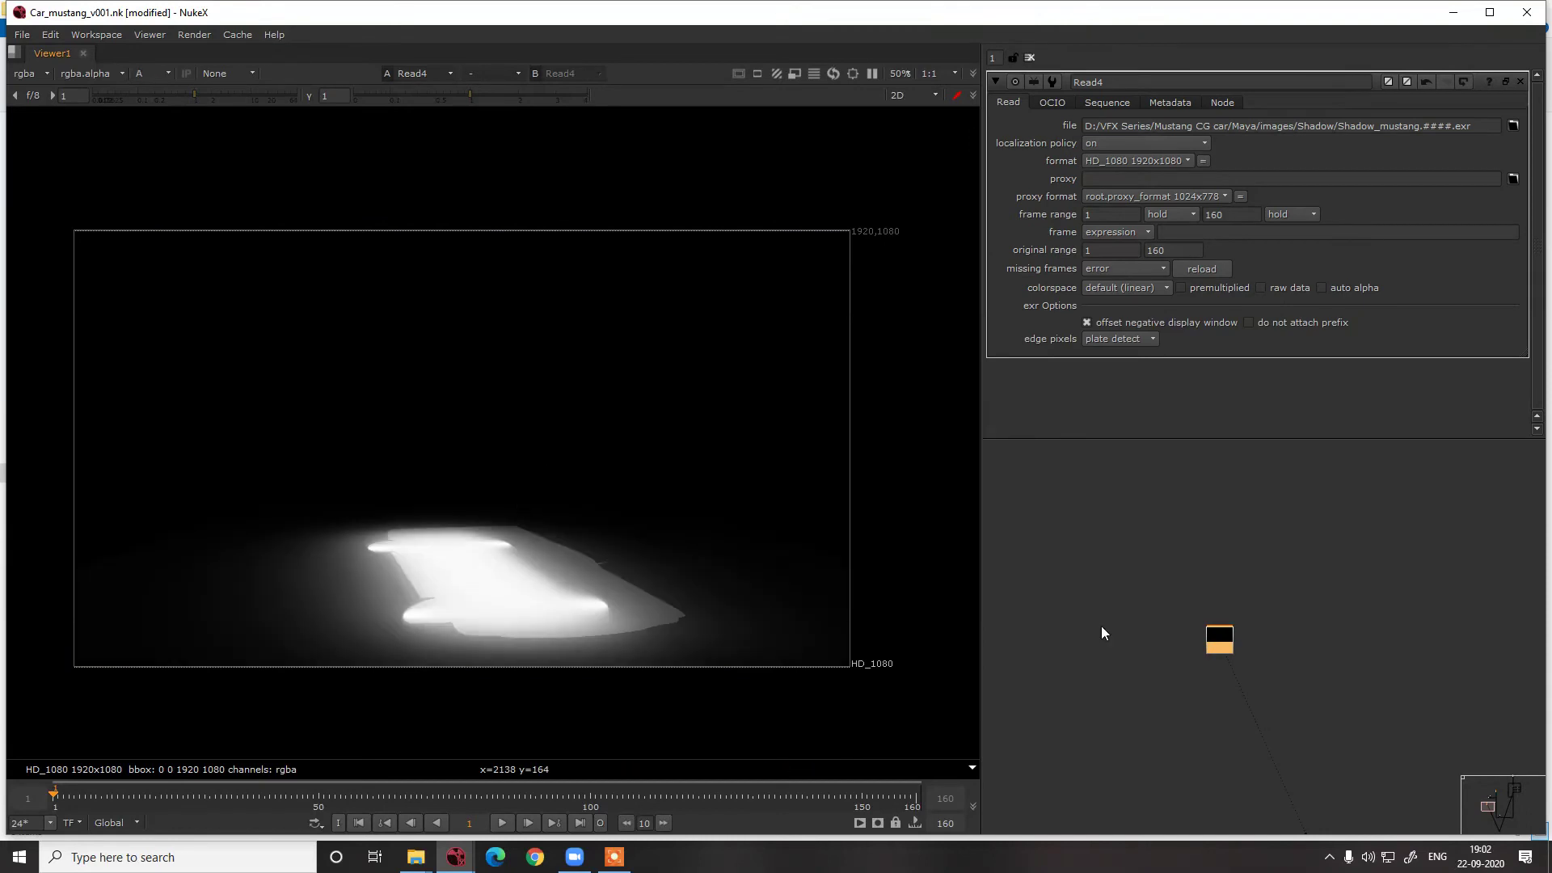
scroll(1180, 631, "up", 2)
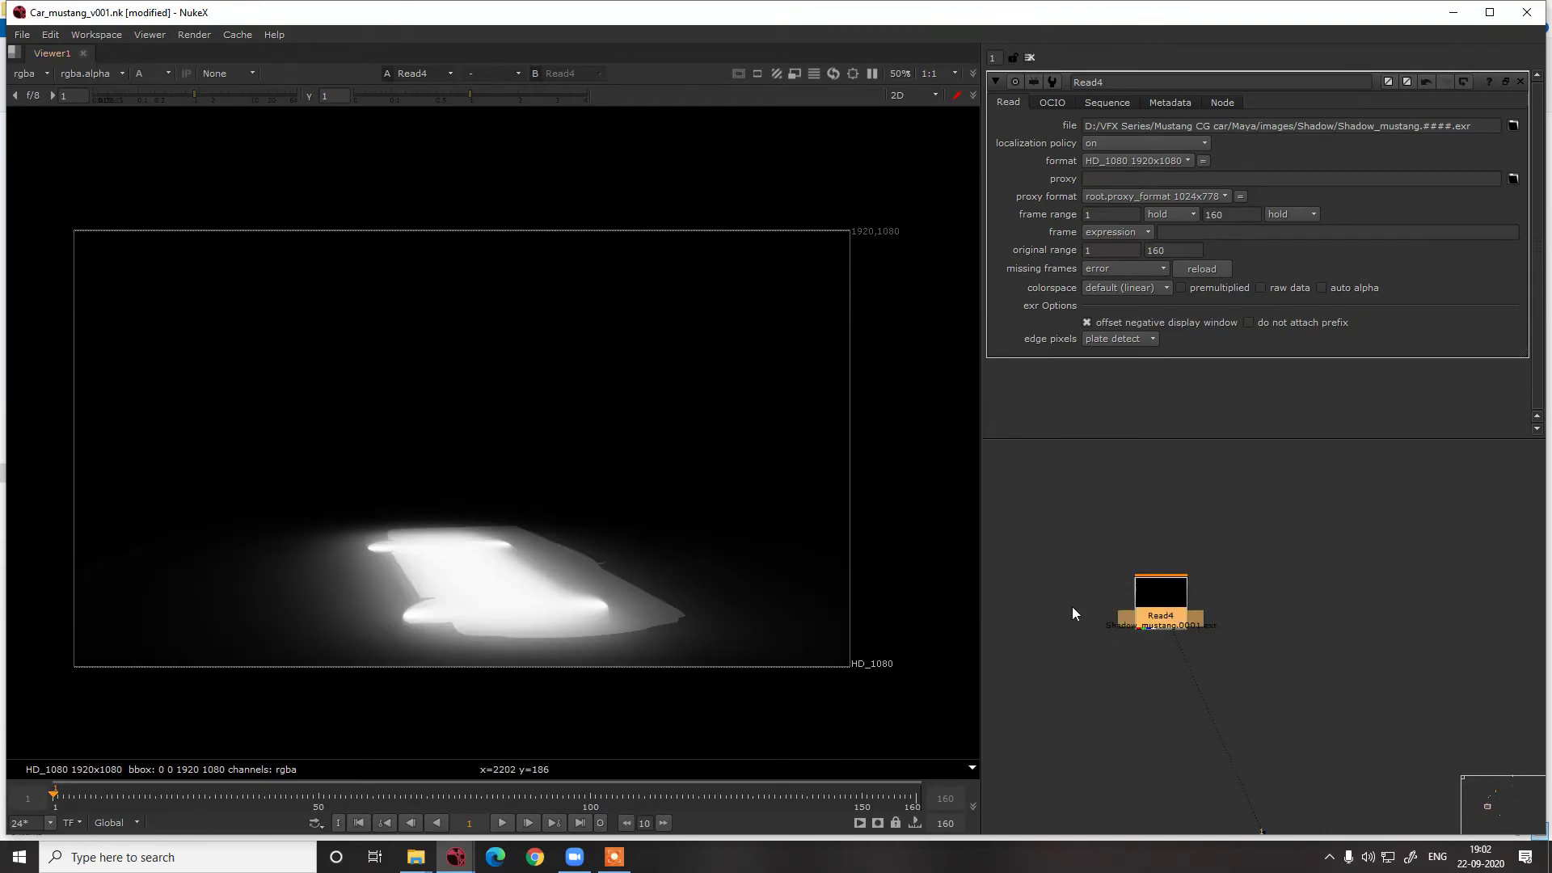
key("Tab")
type("shu")
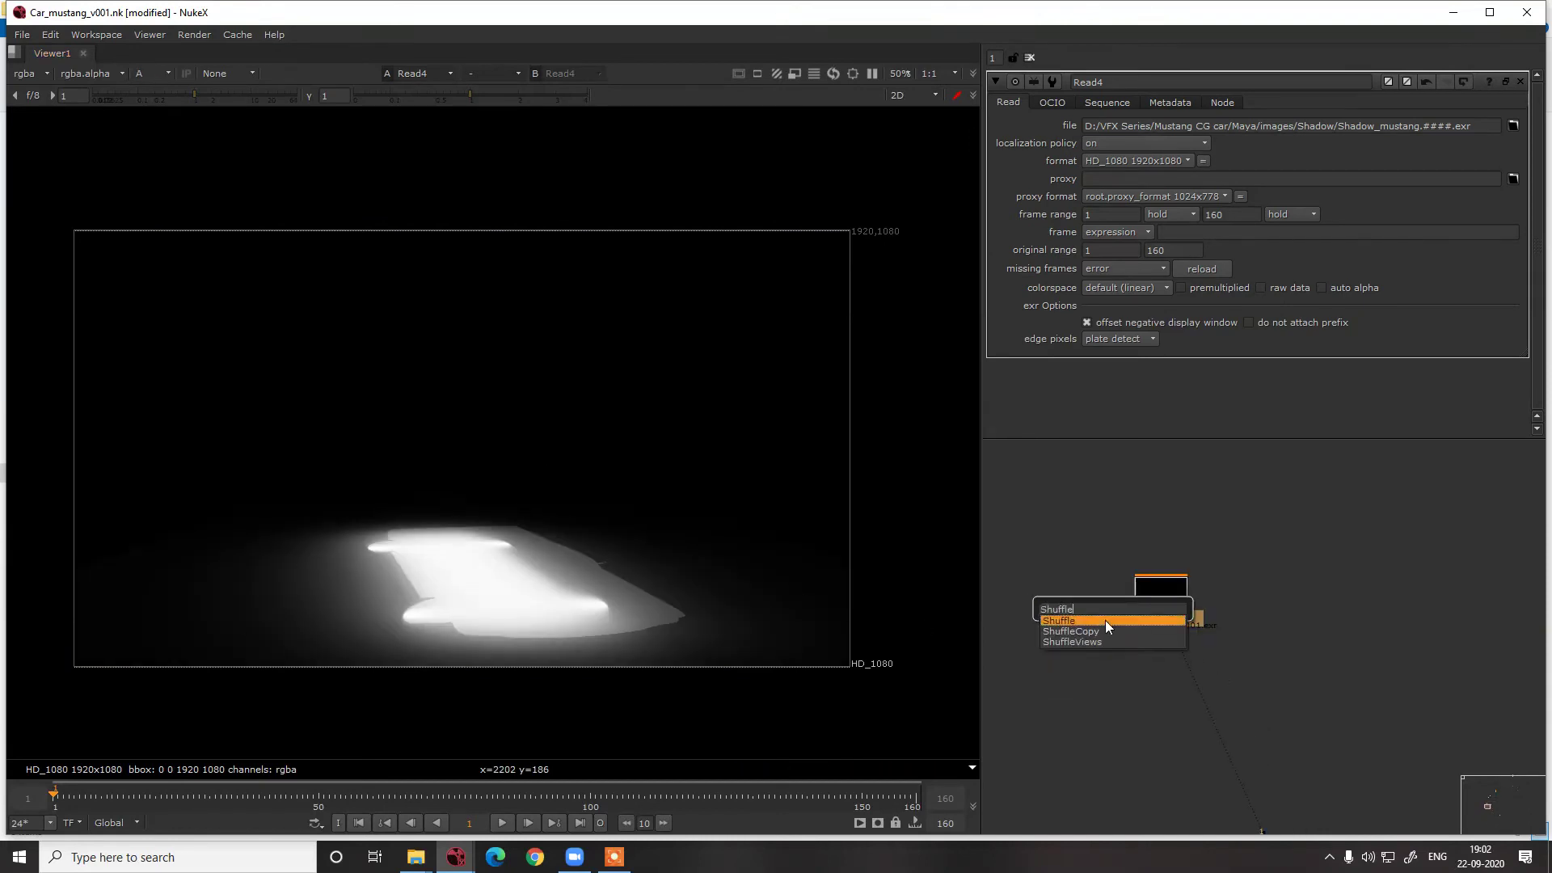
left_click(1104, 619)
left_click(1152, 609)
key("Tab")
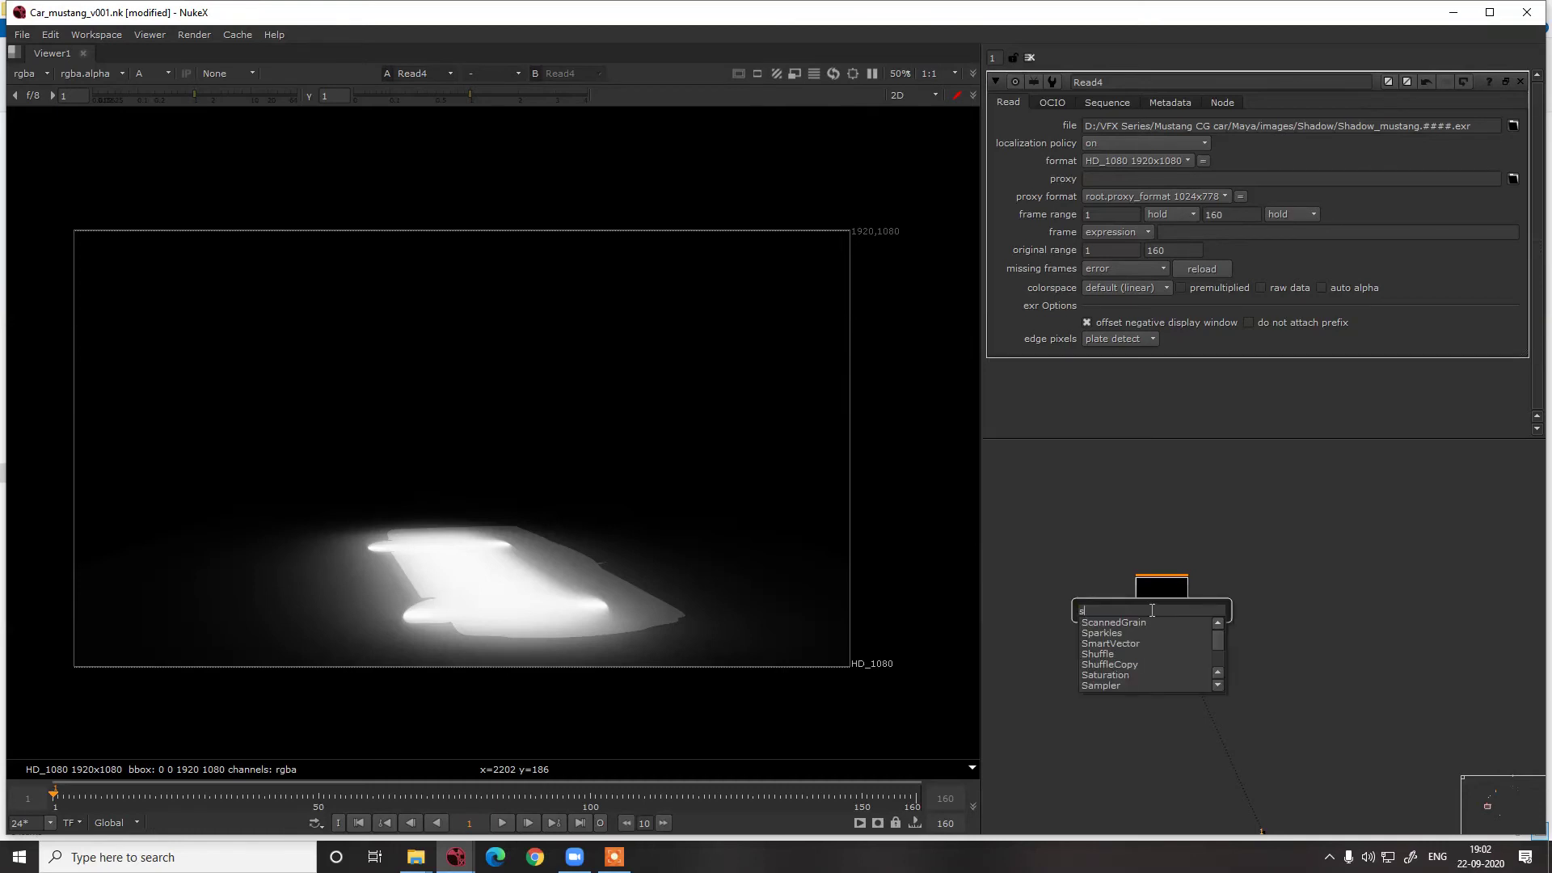
type("sh")
key("Return")
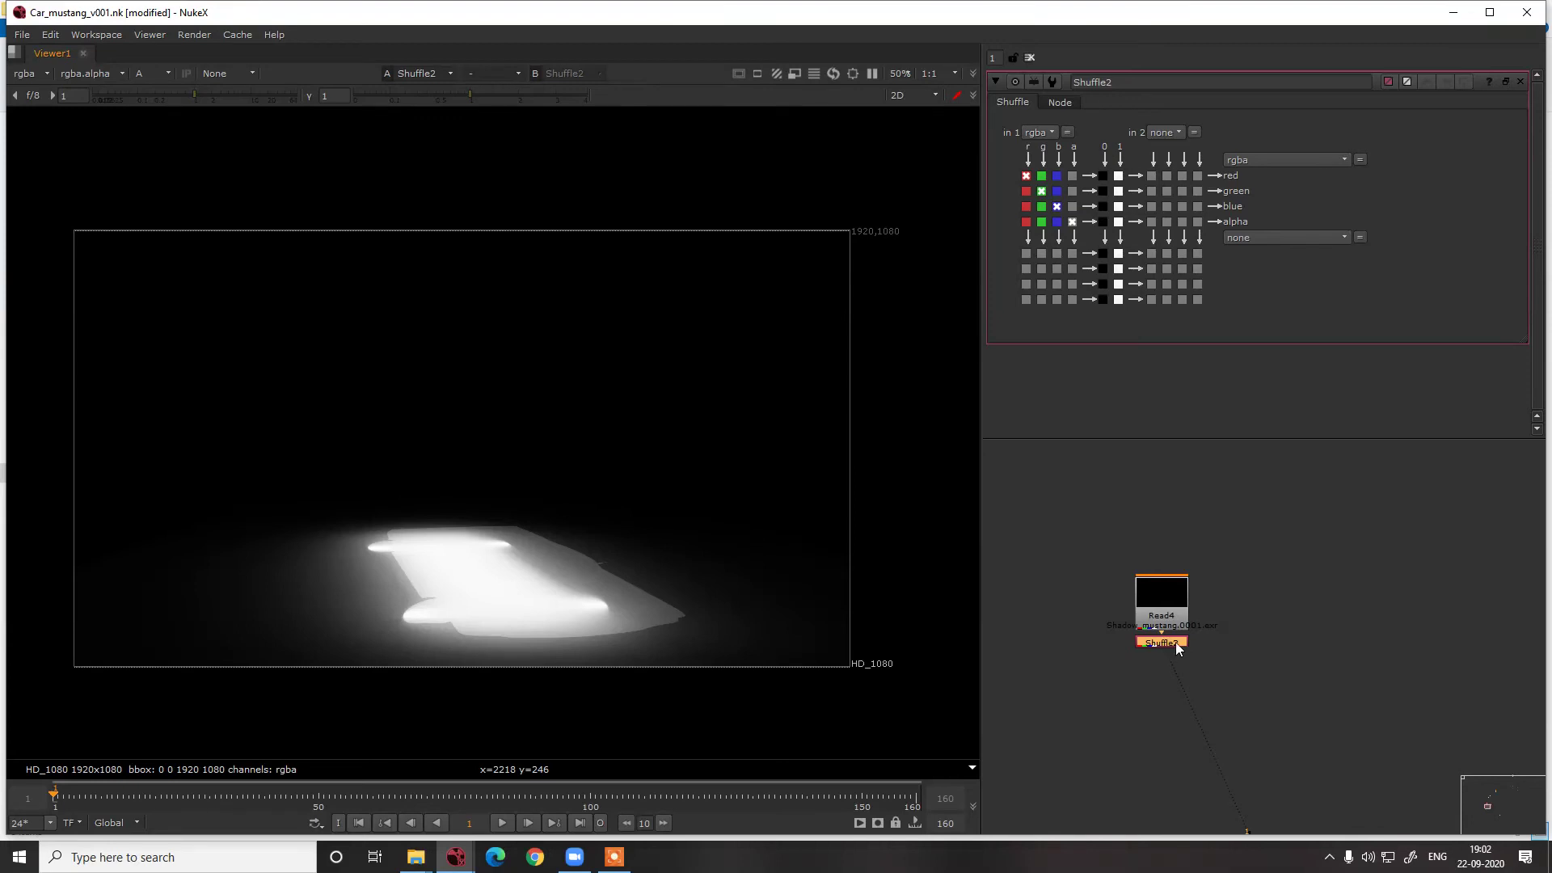
key("Delete")
Add a Remove node under the Shadow_mustang Read with operation keep and channels rgba
left_click(1162, 608)
key("Tab")
type("re")
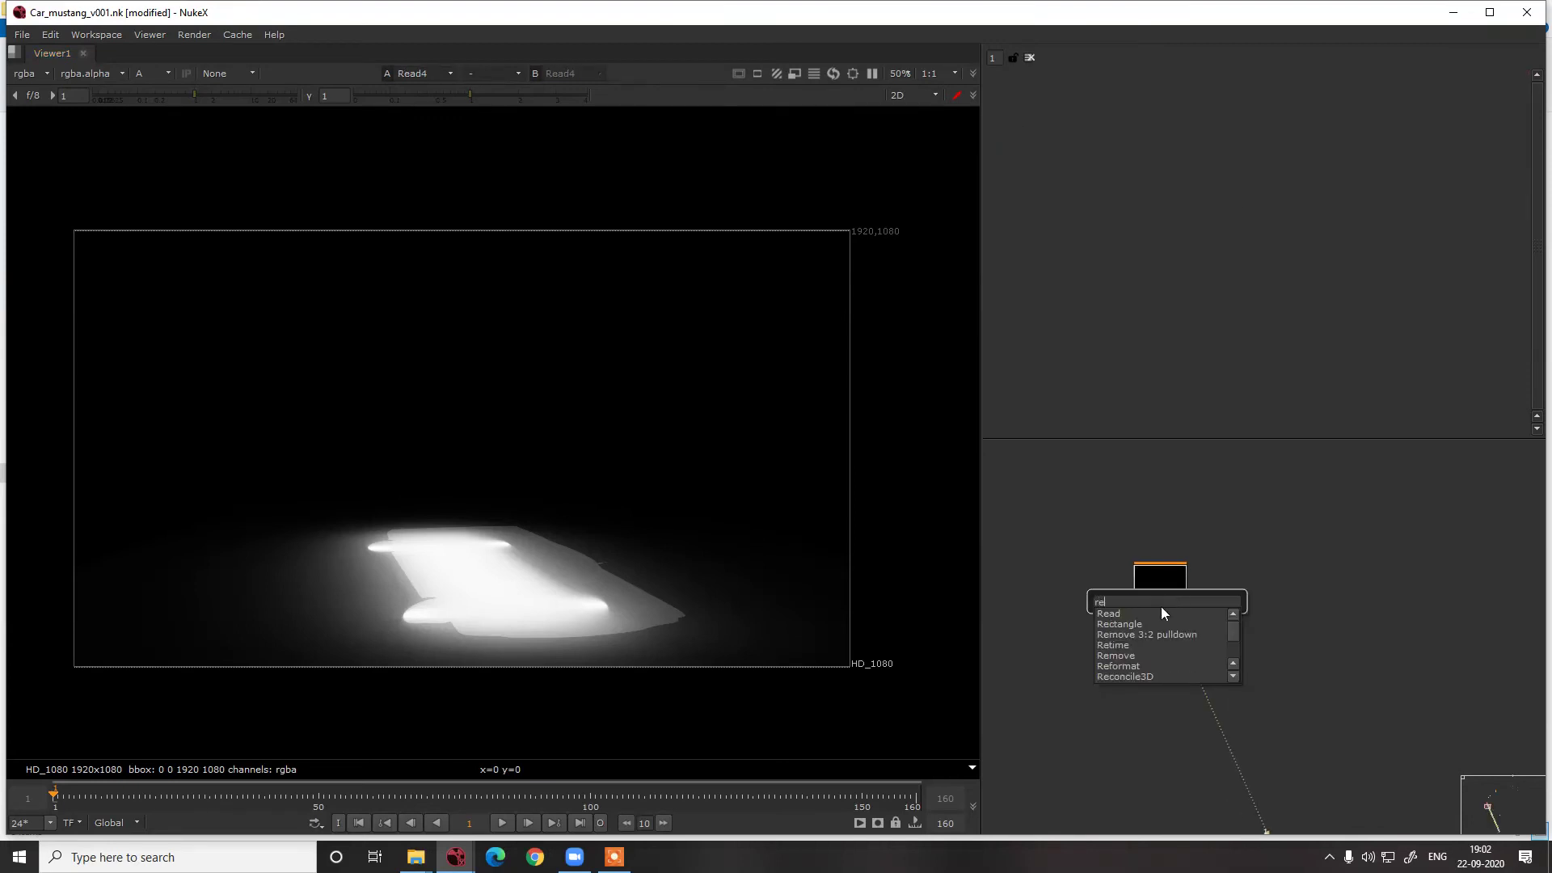
left_click(1148, 655)
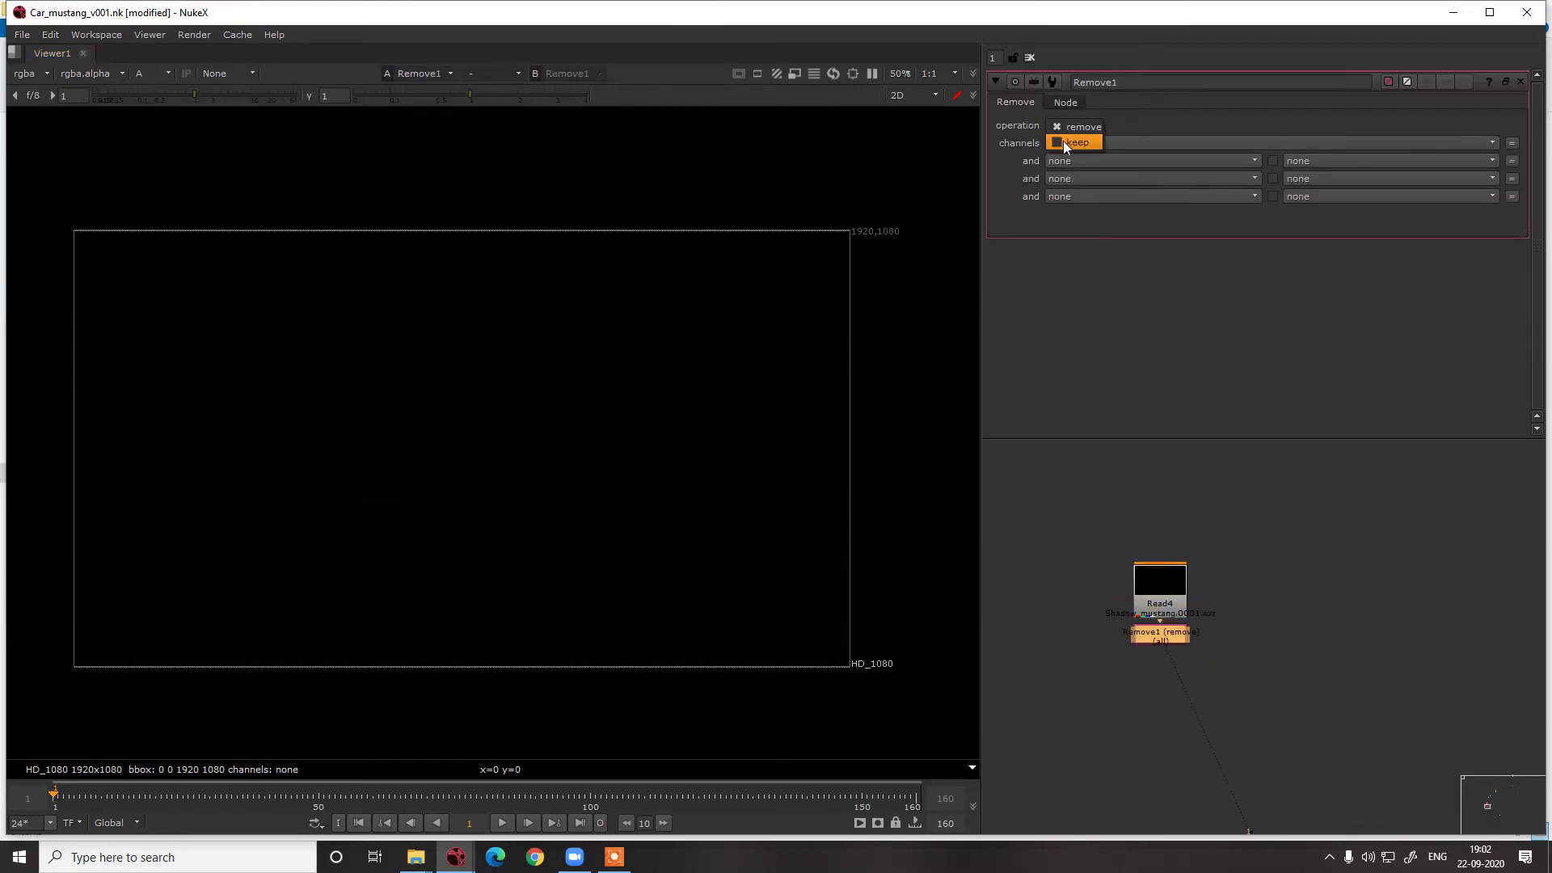
left_click(1064, 142)
left_click(1069, 144)
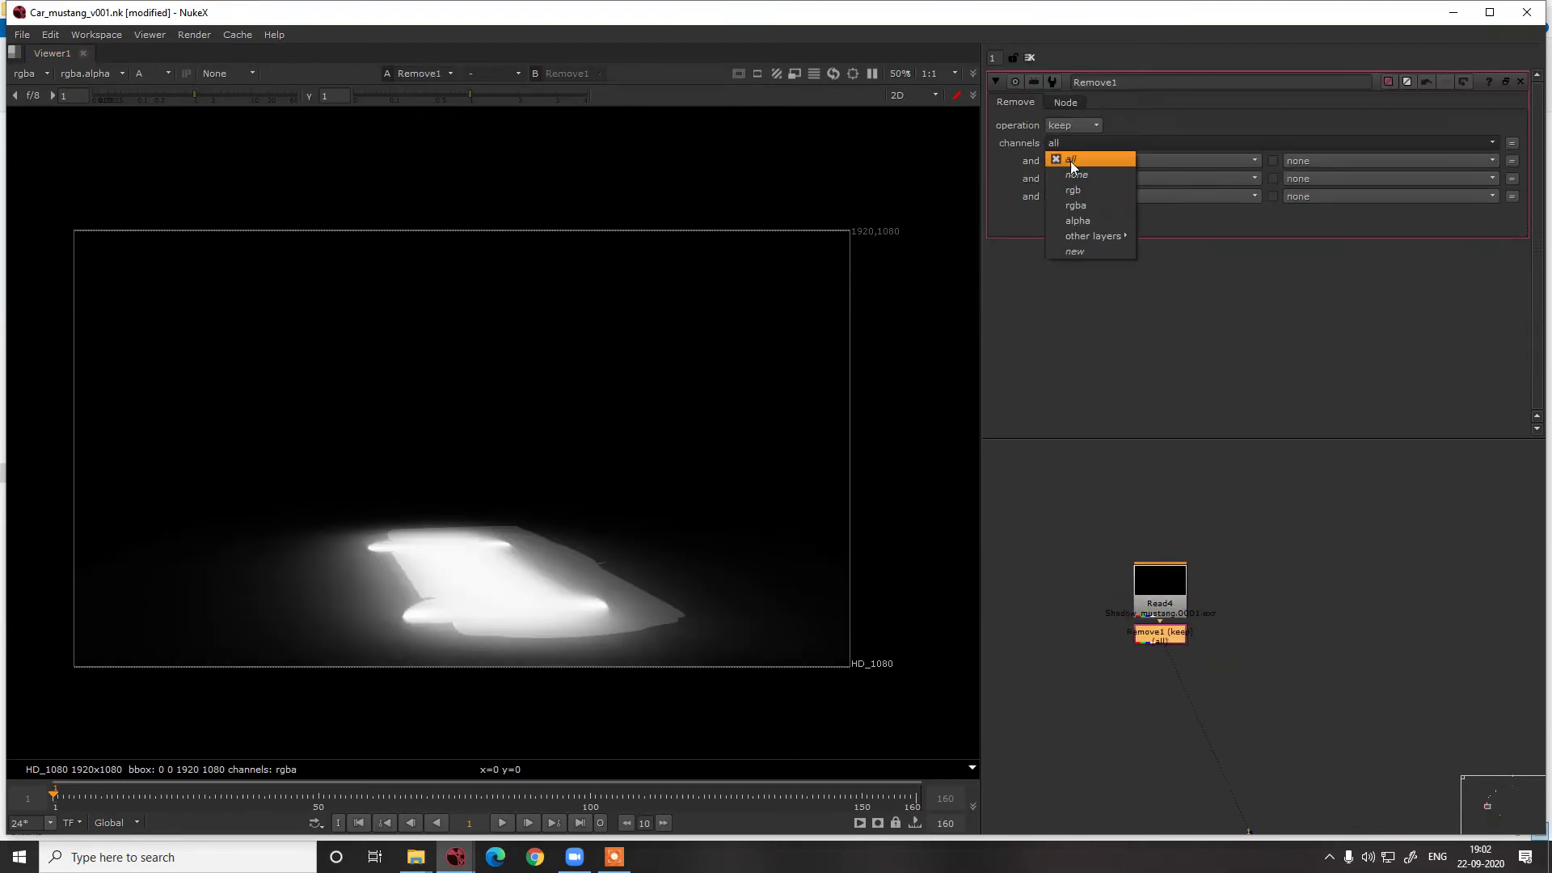
left_click(1074, 208)
left_click_drag(663, 536, 634, 620)
Add a Grade node on the Scan pipe and connect its mask to the shadow's Remove node
scroll(1208, 669, "down", 5)
scroll(1387, 645, "up", 3)
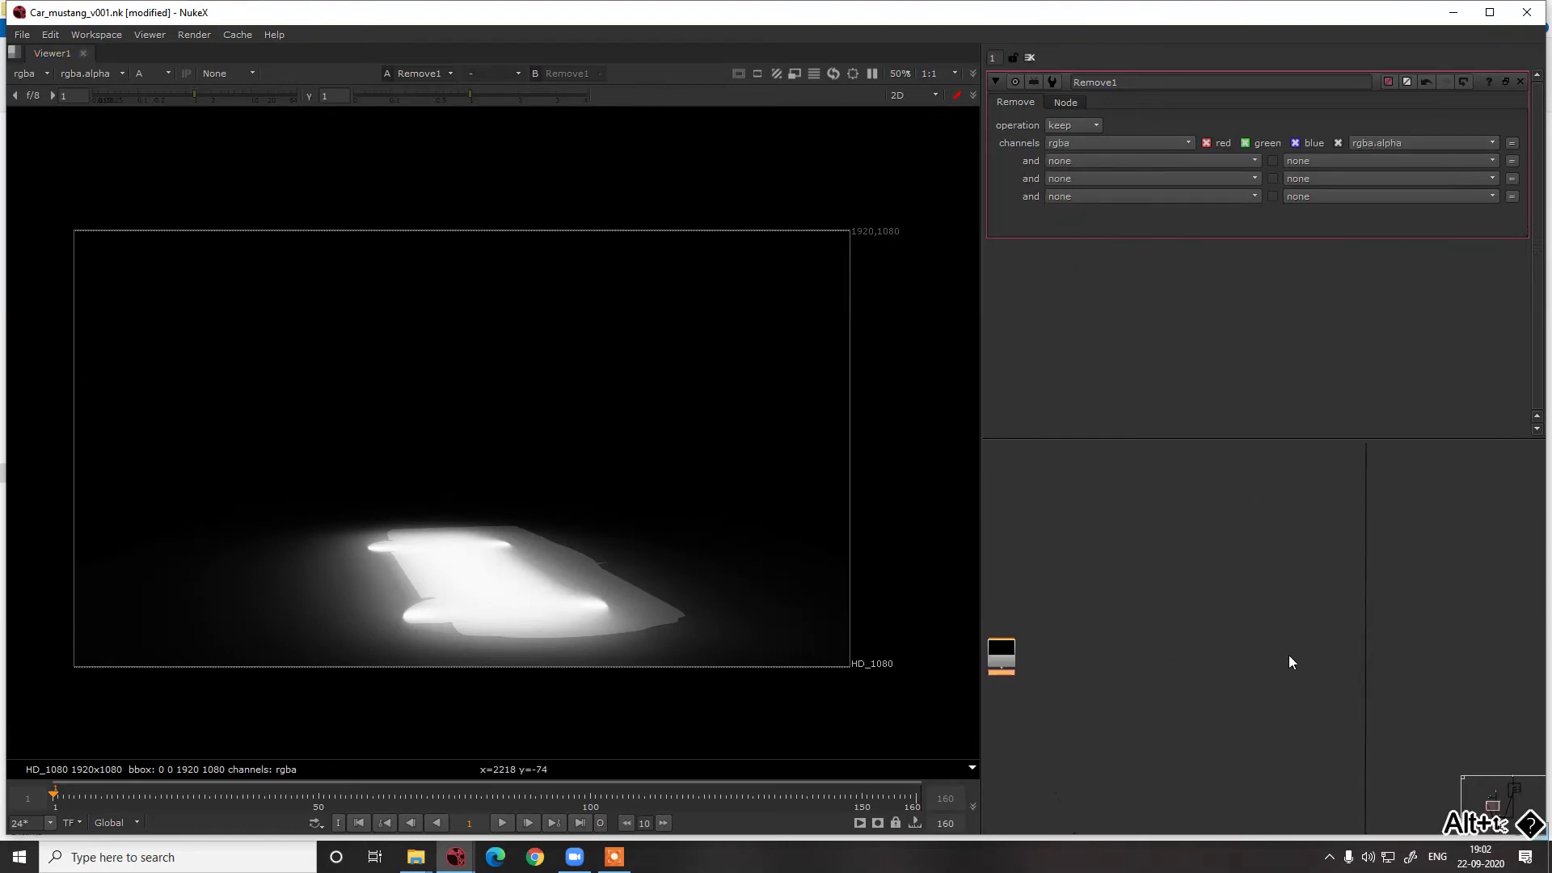
key("g")
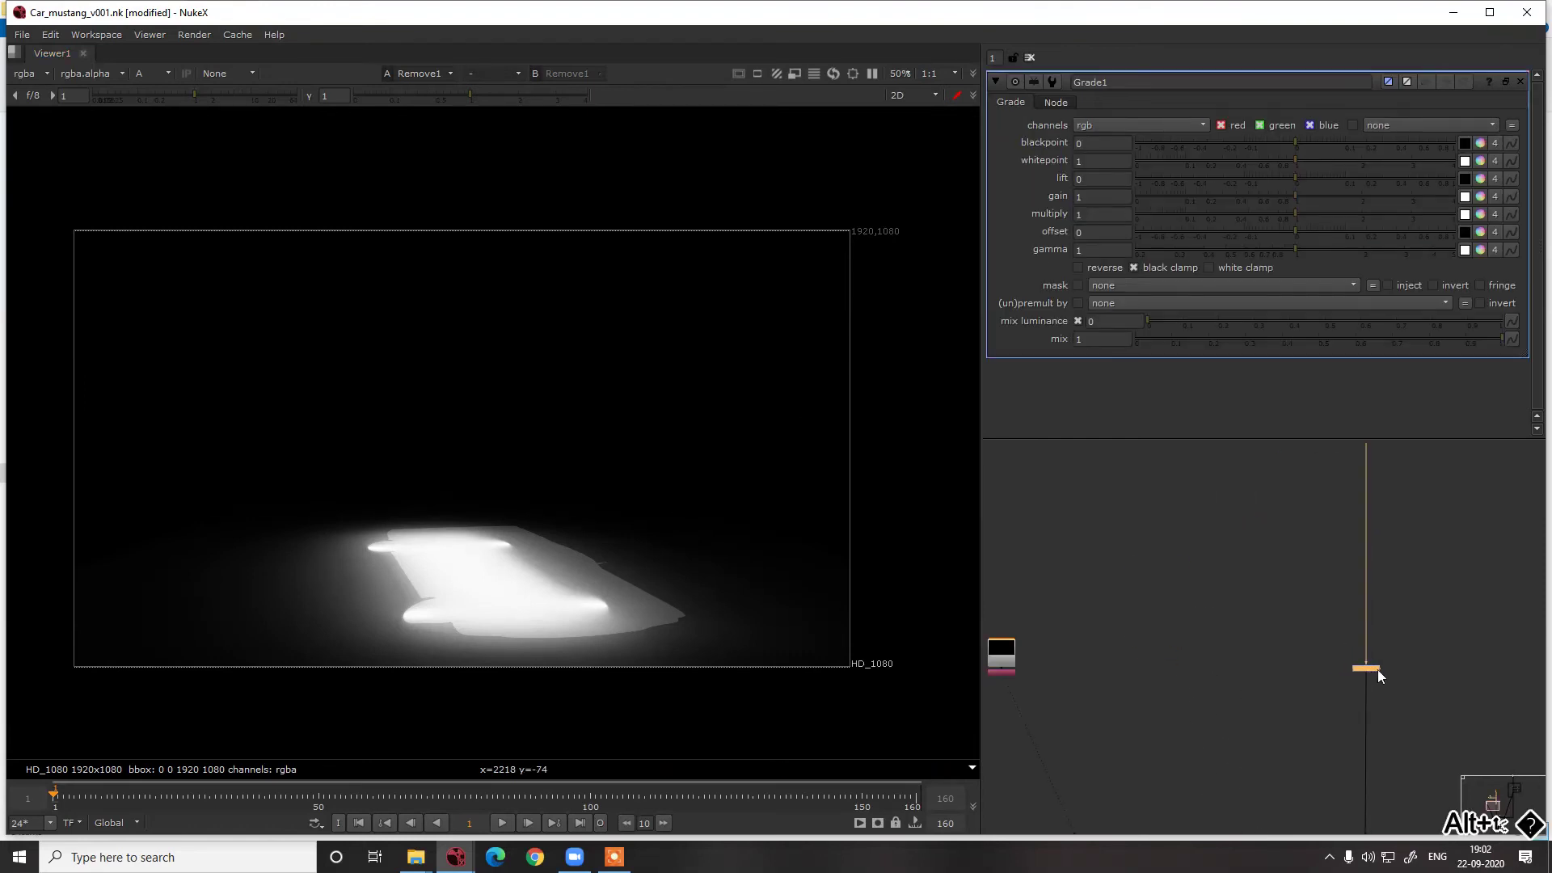
left_click_drag(1377, 669, 1043, 655)
key("f")
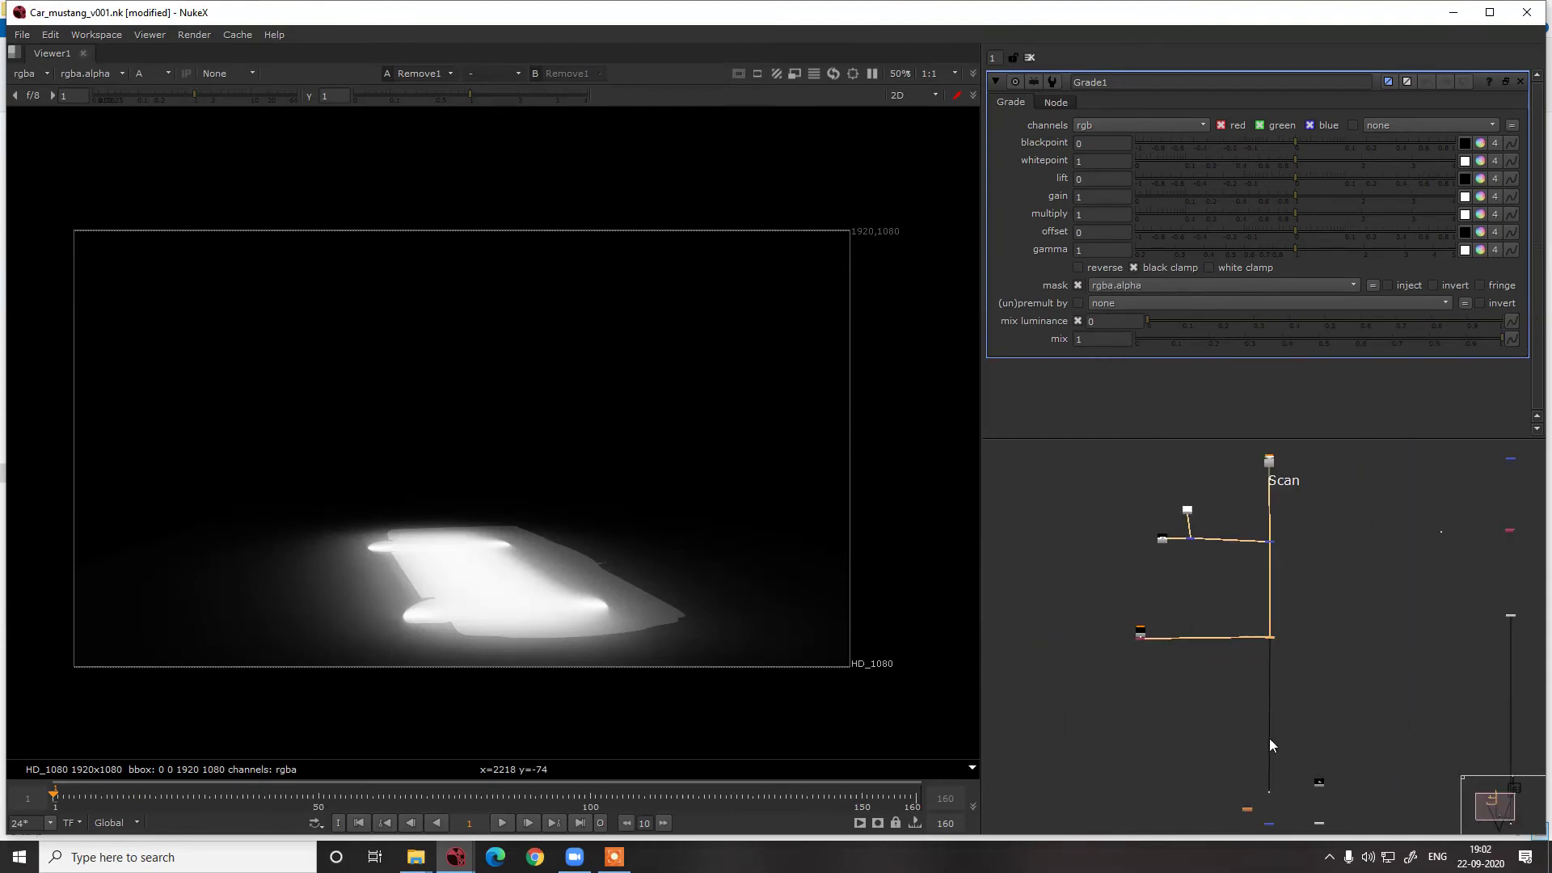
View the final merge in full color to check the car on the plate
middle_click_drag(1269, 739, 1226, 542)
scroll(1214, 605, "up", 3)
left_click_drag(1225, 642, 1268, 680)
key("1")
key("a")
scroll(1203, 583, "down", 5)
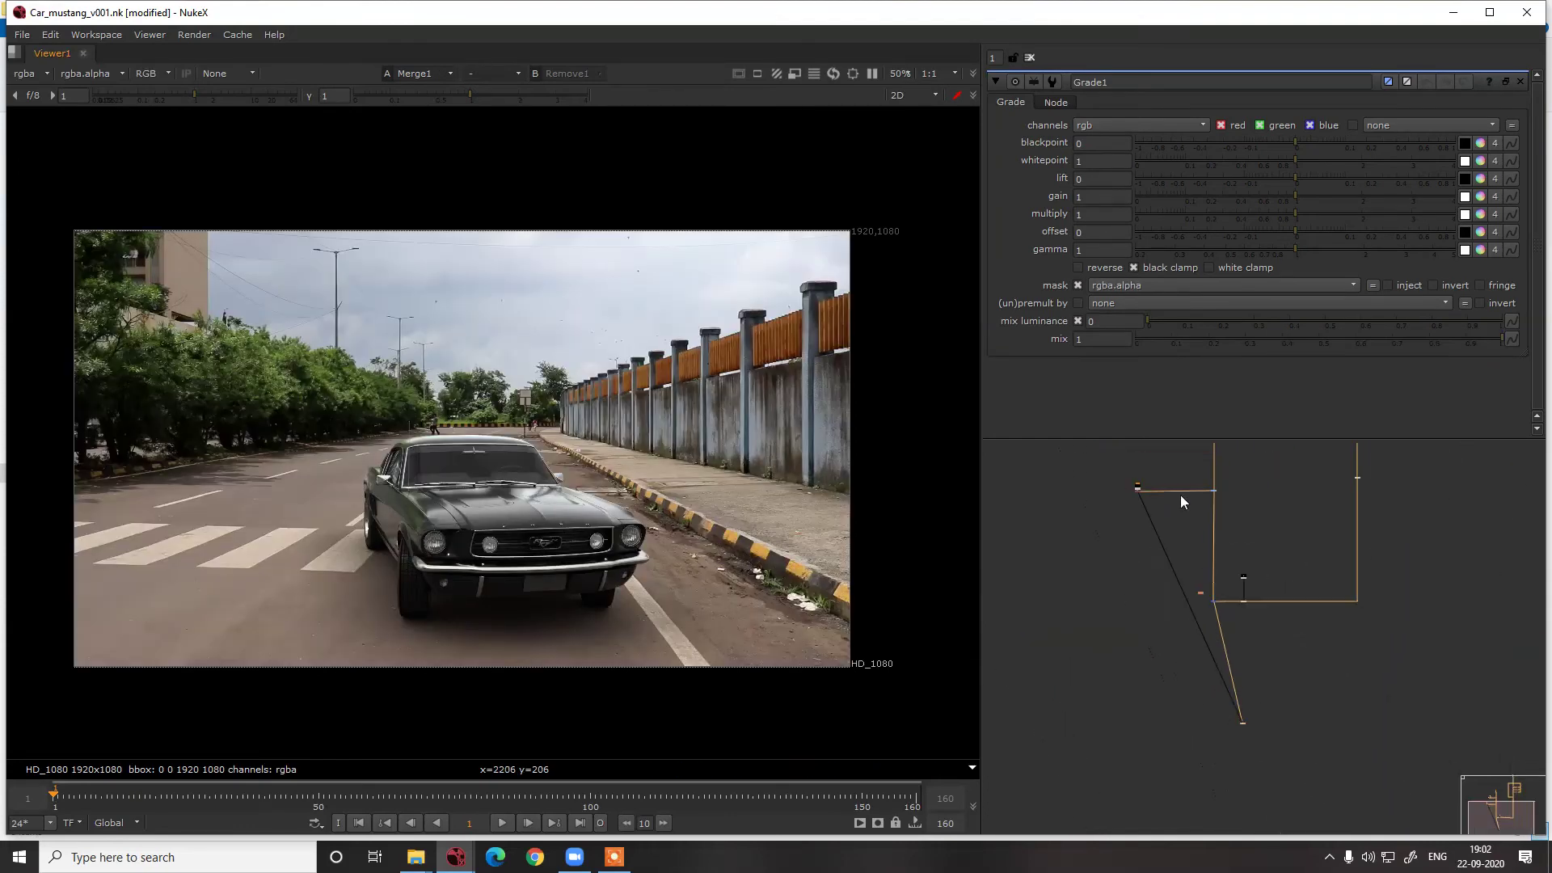
Insert a Merge node set to over above the Grade on the Scan pipe and connect its A input to the shadow's Remove node
middle_click_drag(1203, 489, 1222, 585)
scroll(1222, 584, "up", 6)
left_click(1261, 599)
left_click(1232, 547)
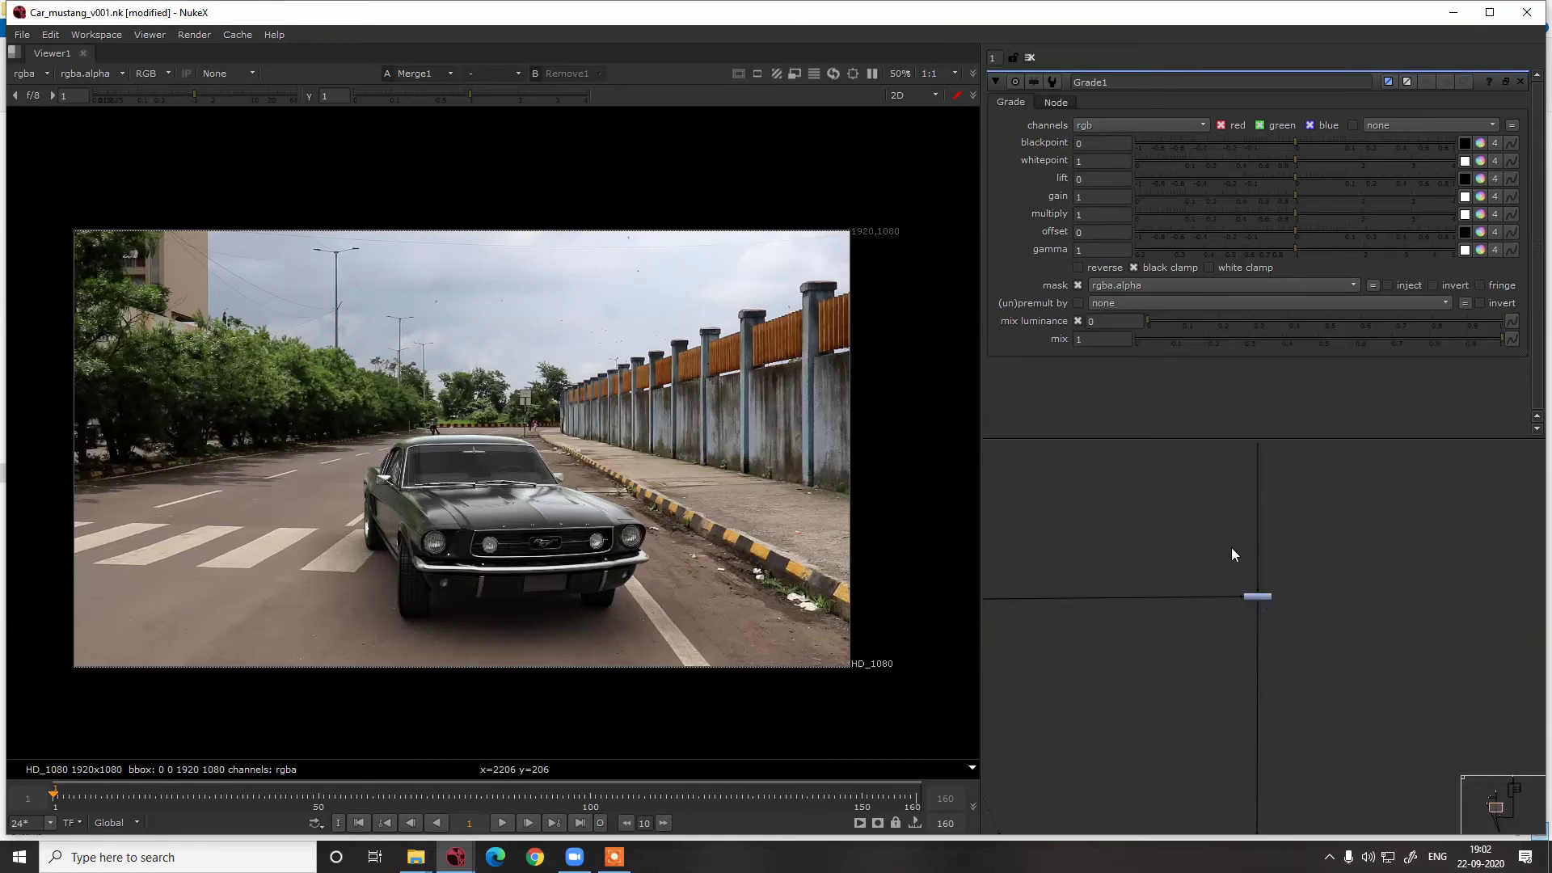
key("m")
left_click_drag(1245, 550, 1173, 552)
left_click_drag(1173, 552, 1446, 499, "alt")
left_click_drag(1445, 499, 1185, 541)
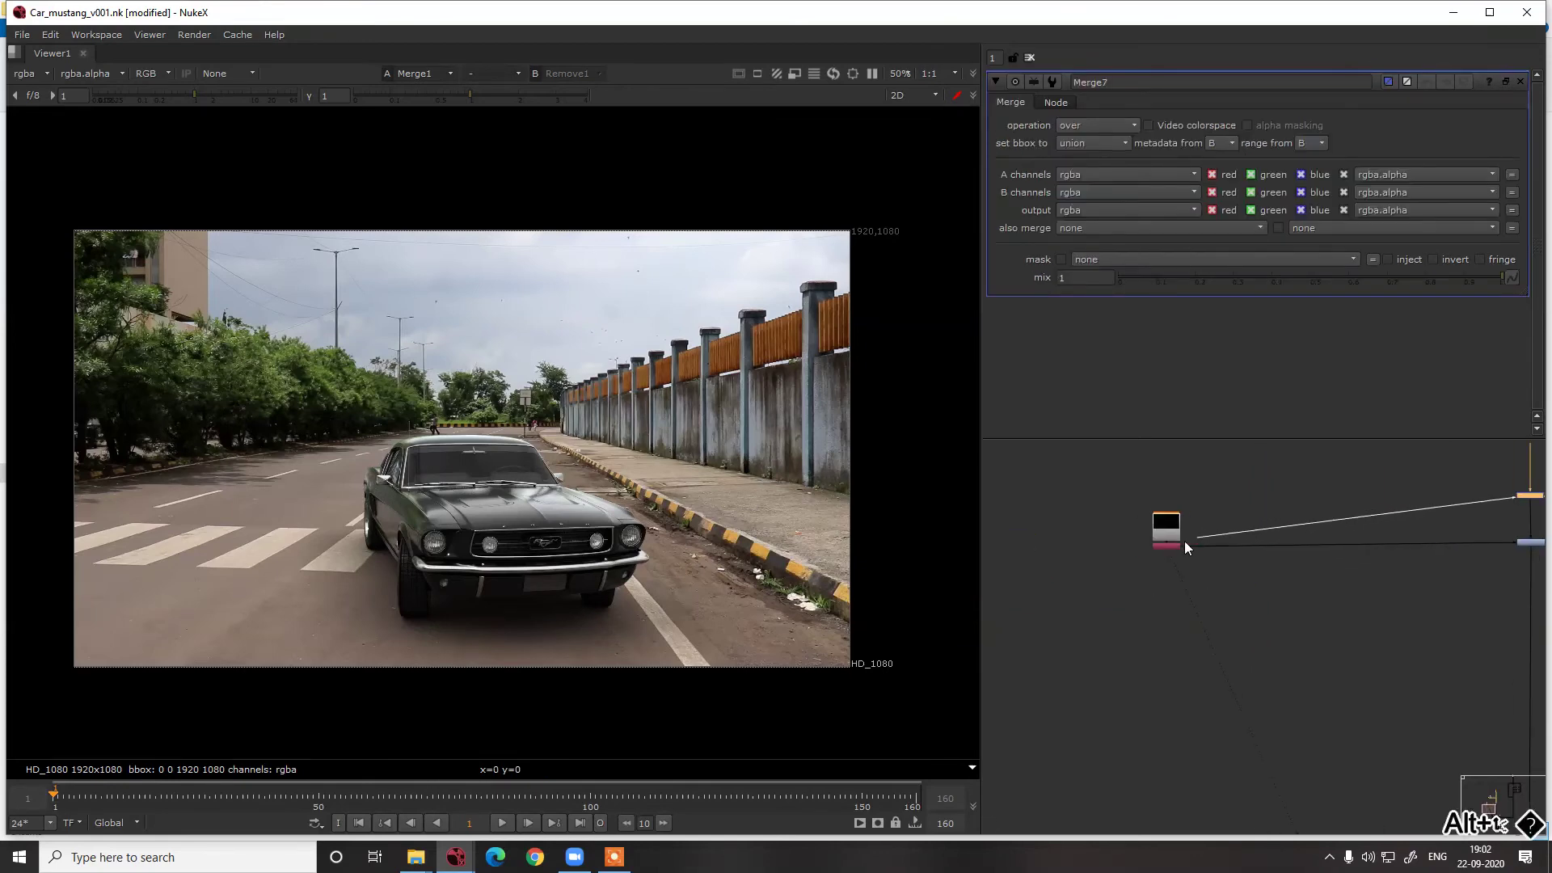
left_click_drag(1363, 534, 1394, 627, "alt")
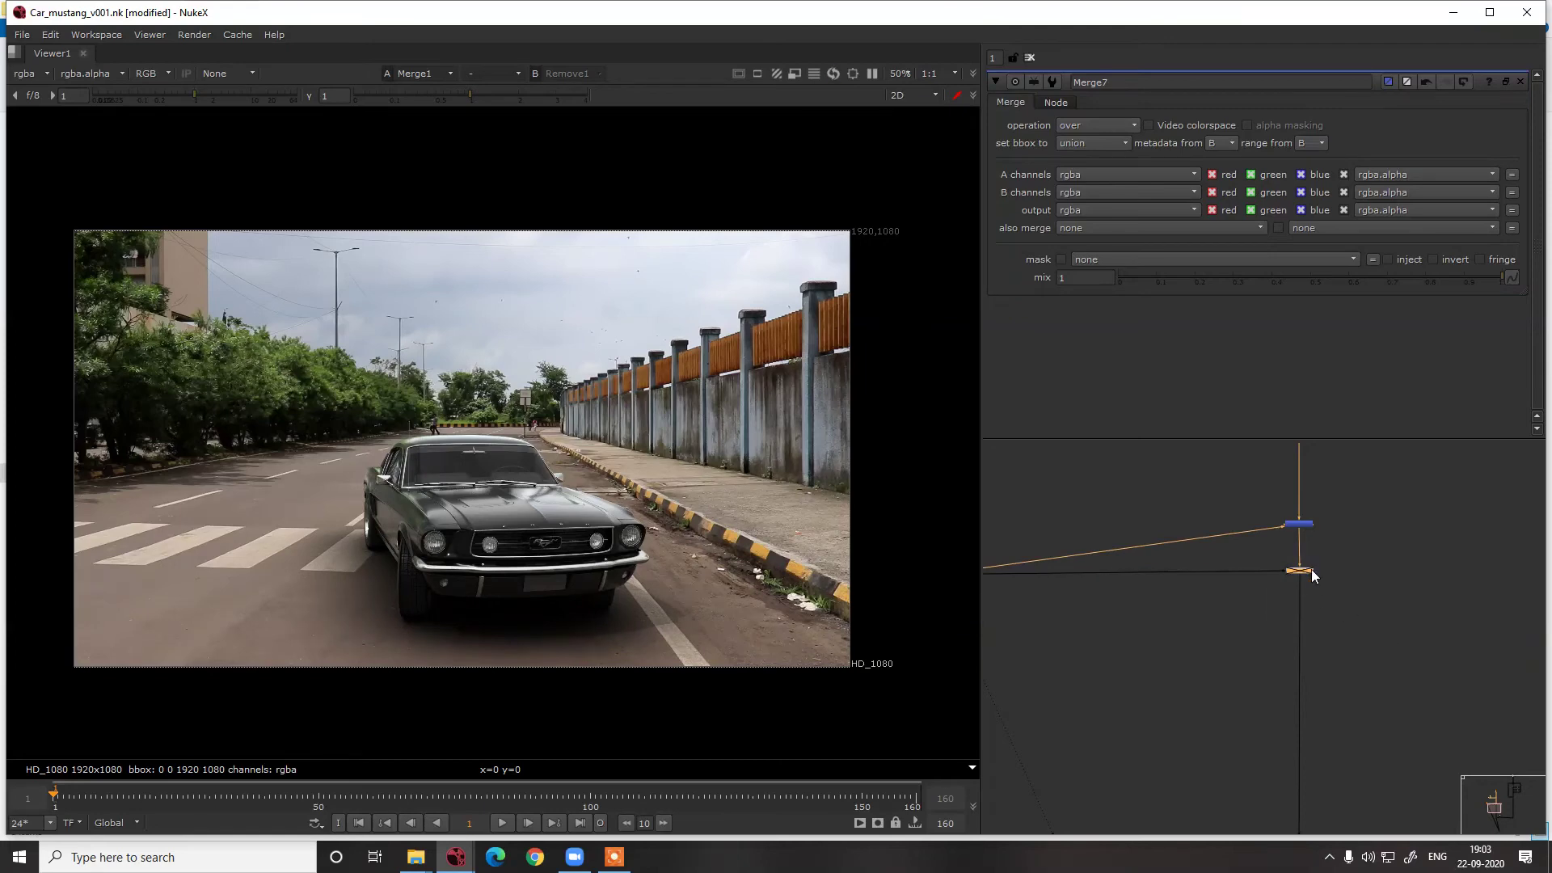
Delete the masked Grade node and move the shadow's over Merge down into its place
middle_click_drag(1283, 561, 1345, 620)
key("Delete")
left_click_drag(1356, 585, 1351, 627)
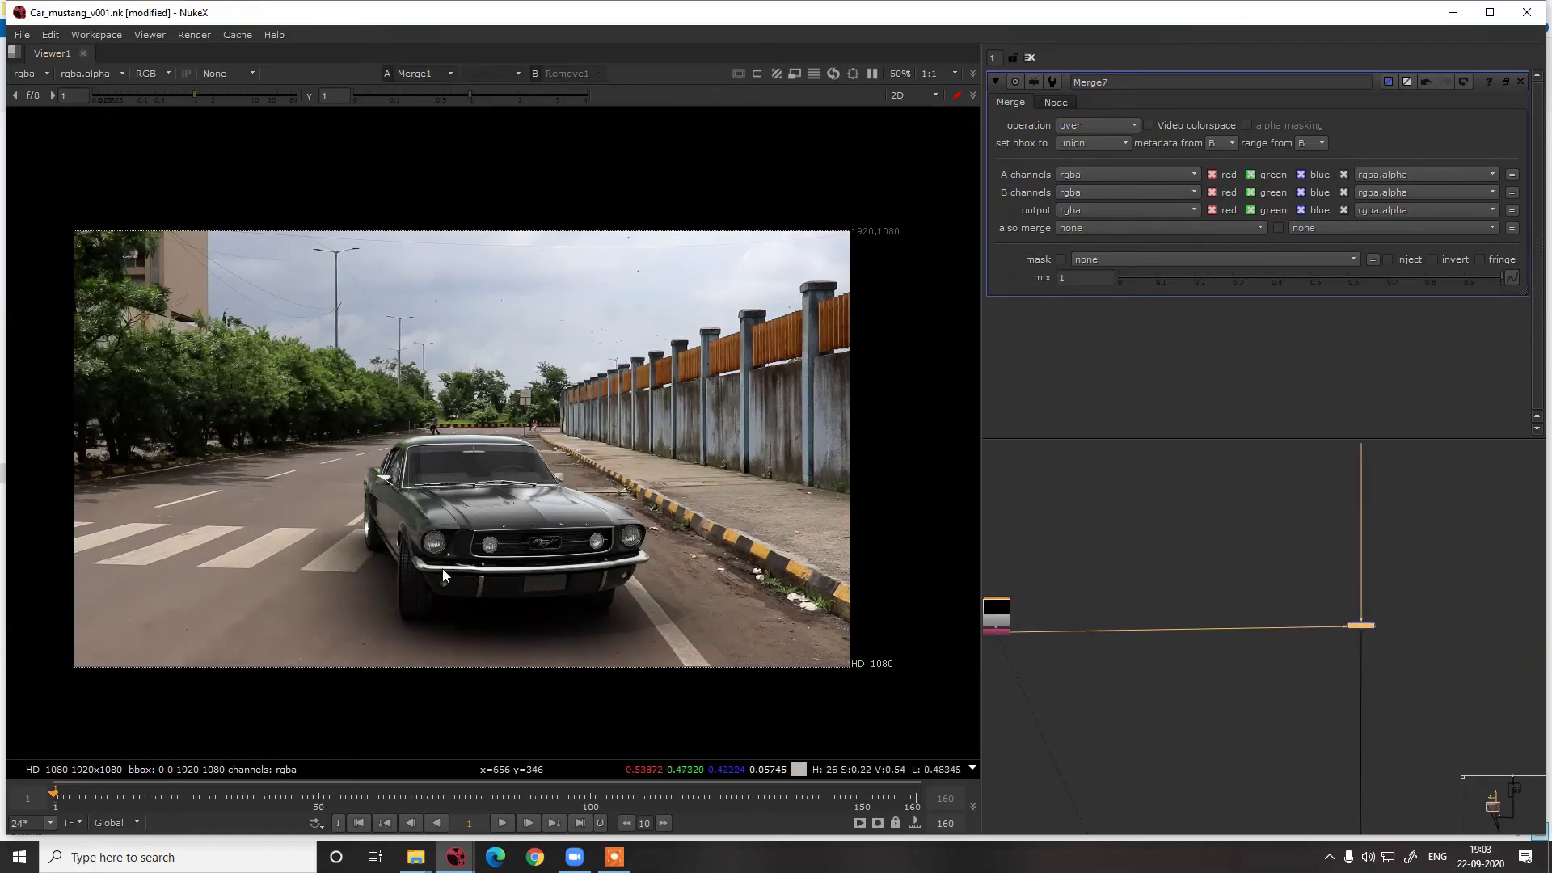
Examine the contact shadow under the car up close, varying the viewer gain and resetting it
scroll(531, 649, "up", 5)
scroll(540, 561, "down", 3)
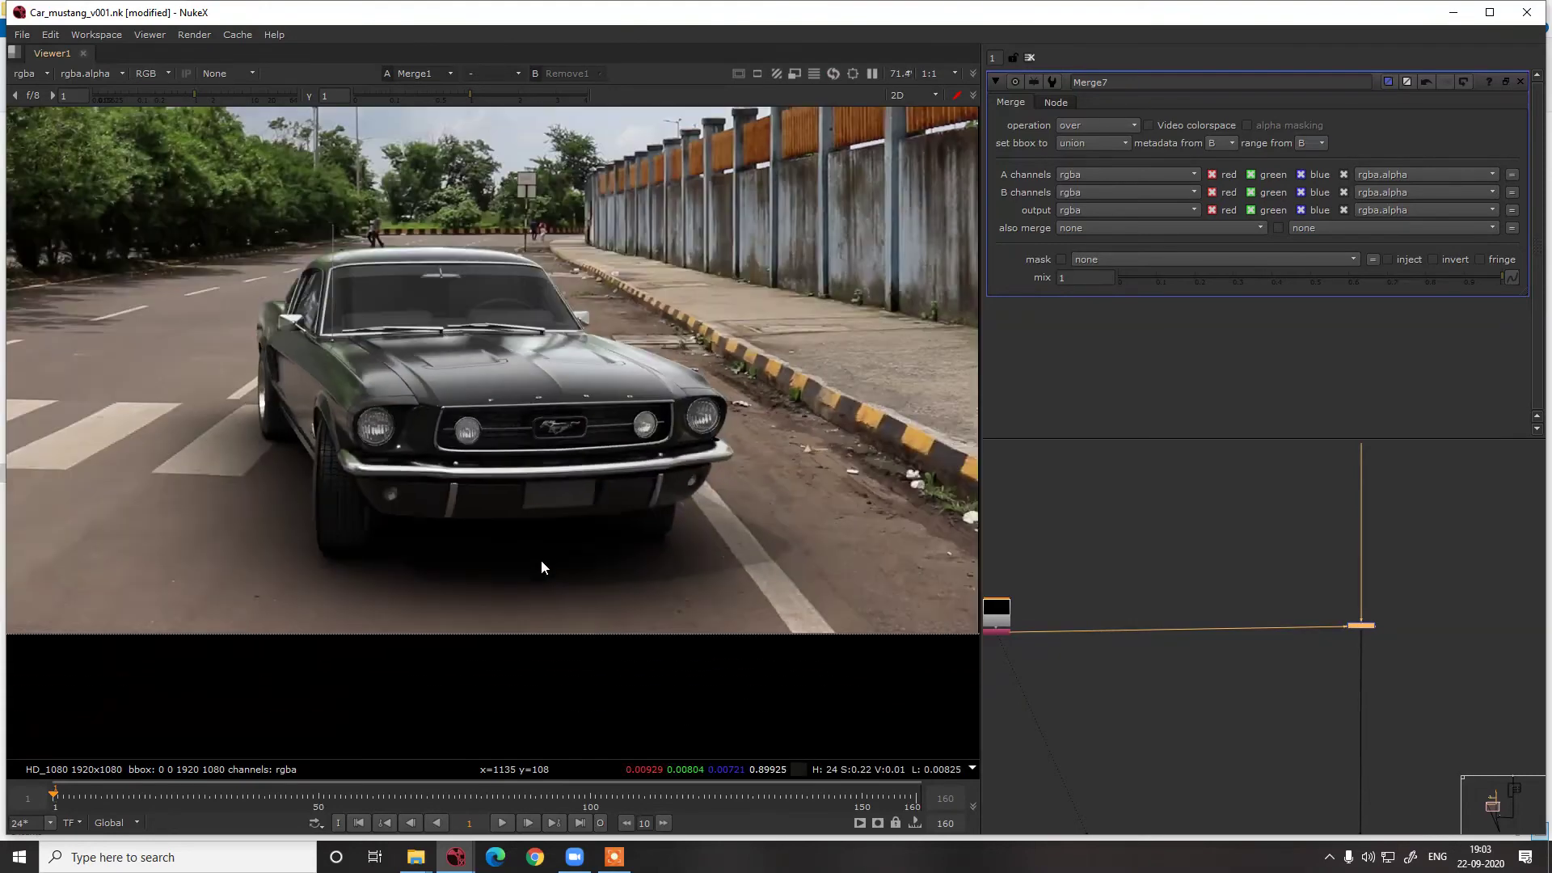
left_click_drag(215, 97, 224, 99)
left_click(206, 96, "ctrl")
Move the Shadow_mustang Read node up to leave space above the Remove node, and view the Remove node's alpha
middle_click_drag(1050, 584, 1139, 565)
scroll(1088, 588, "up", 3)
left_click(1088, 586)
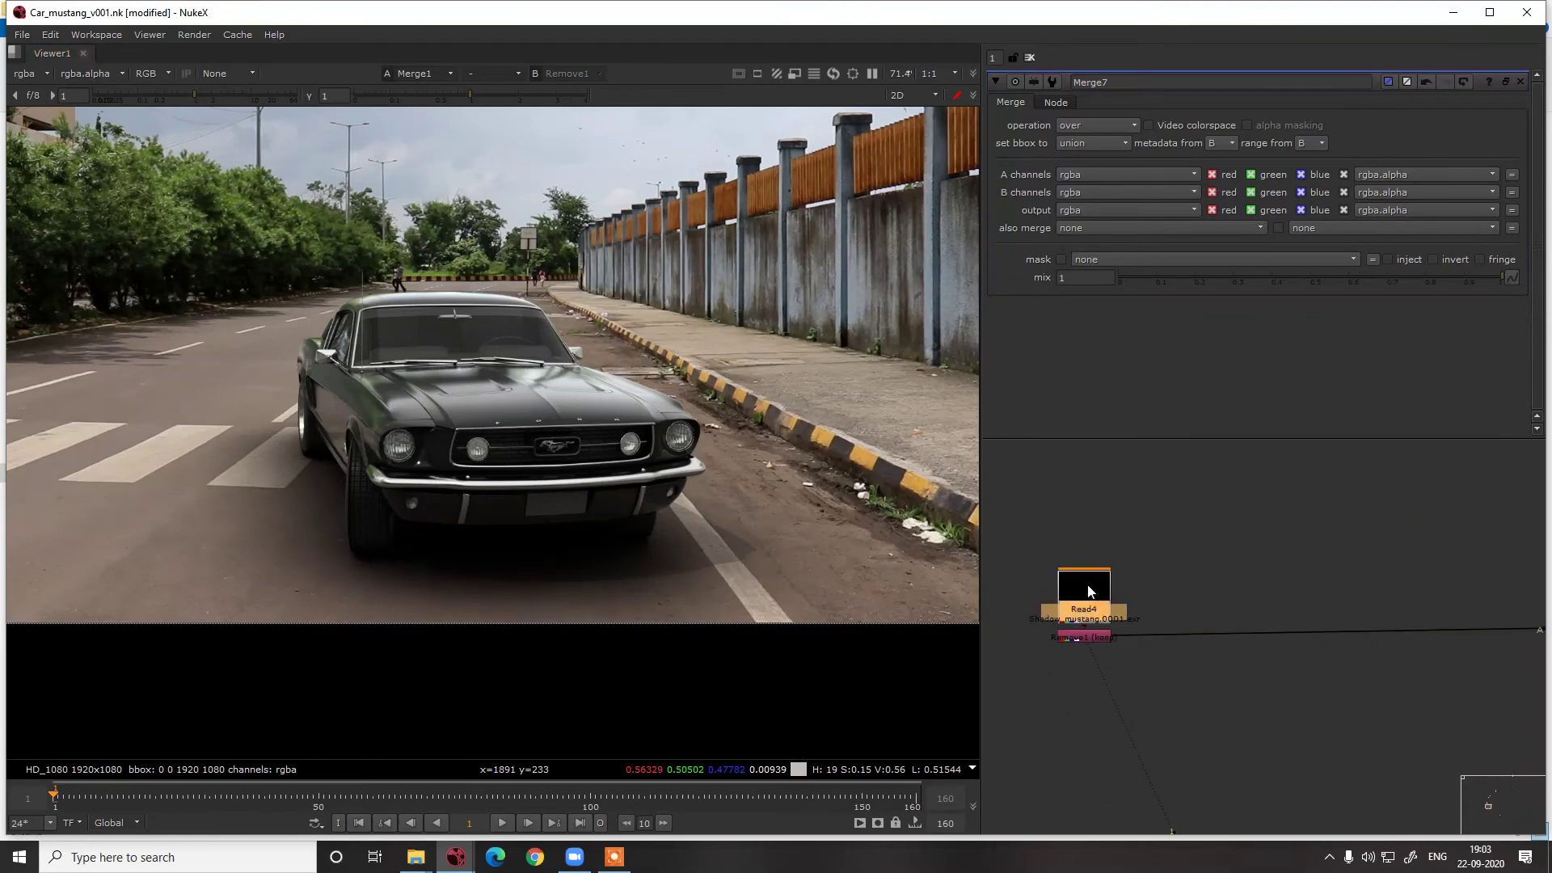
left_click_drag(1089, 584, 1098, 507)
left_click(1087, 636)
key("1")
key("a")
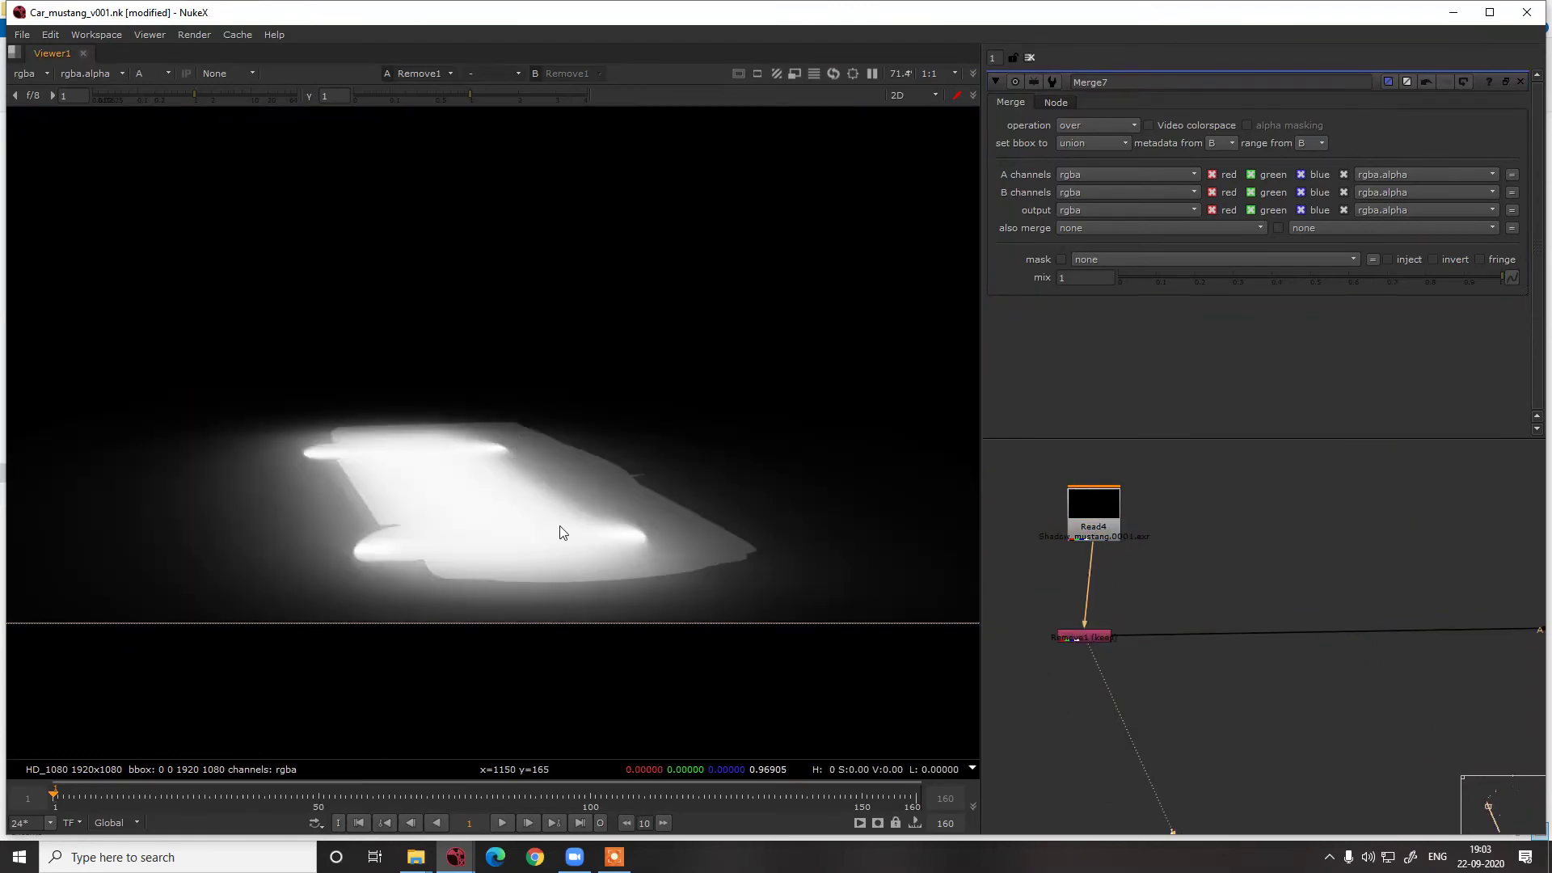
Examine the shadow's alpha from the Remove node up close, and view the final composite in colour
scroll(599, 537, "up", 2)
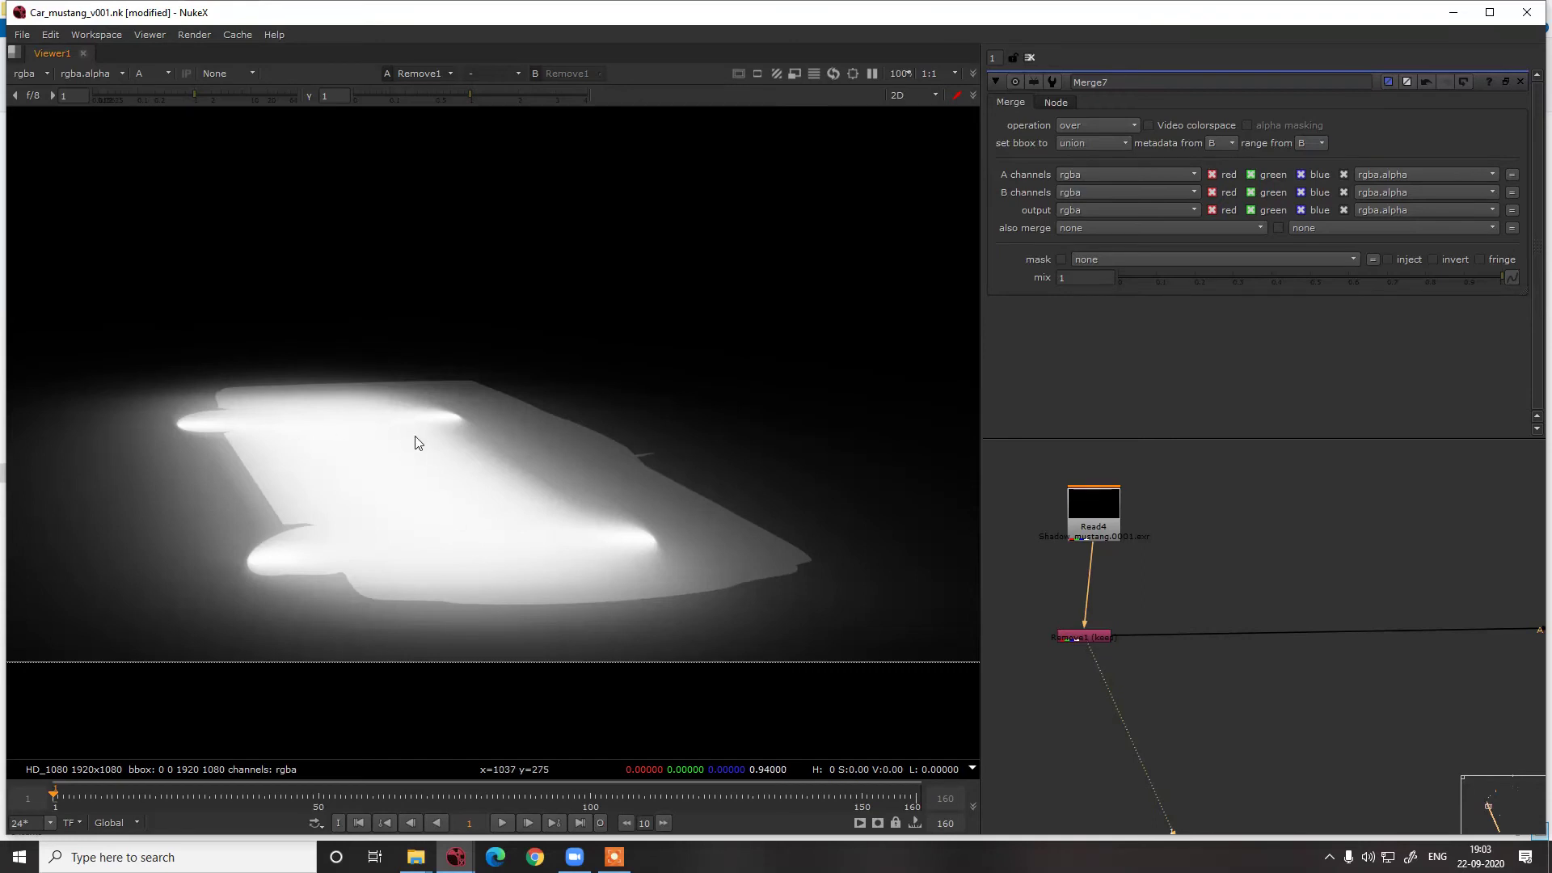
scroll(415, 440, "up", 2)
scroll(548, 464, "down", 1)
scroll(548, 465, "down", 1)
middle_click_drag(548, 465, 402, 465)
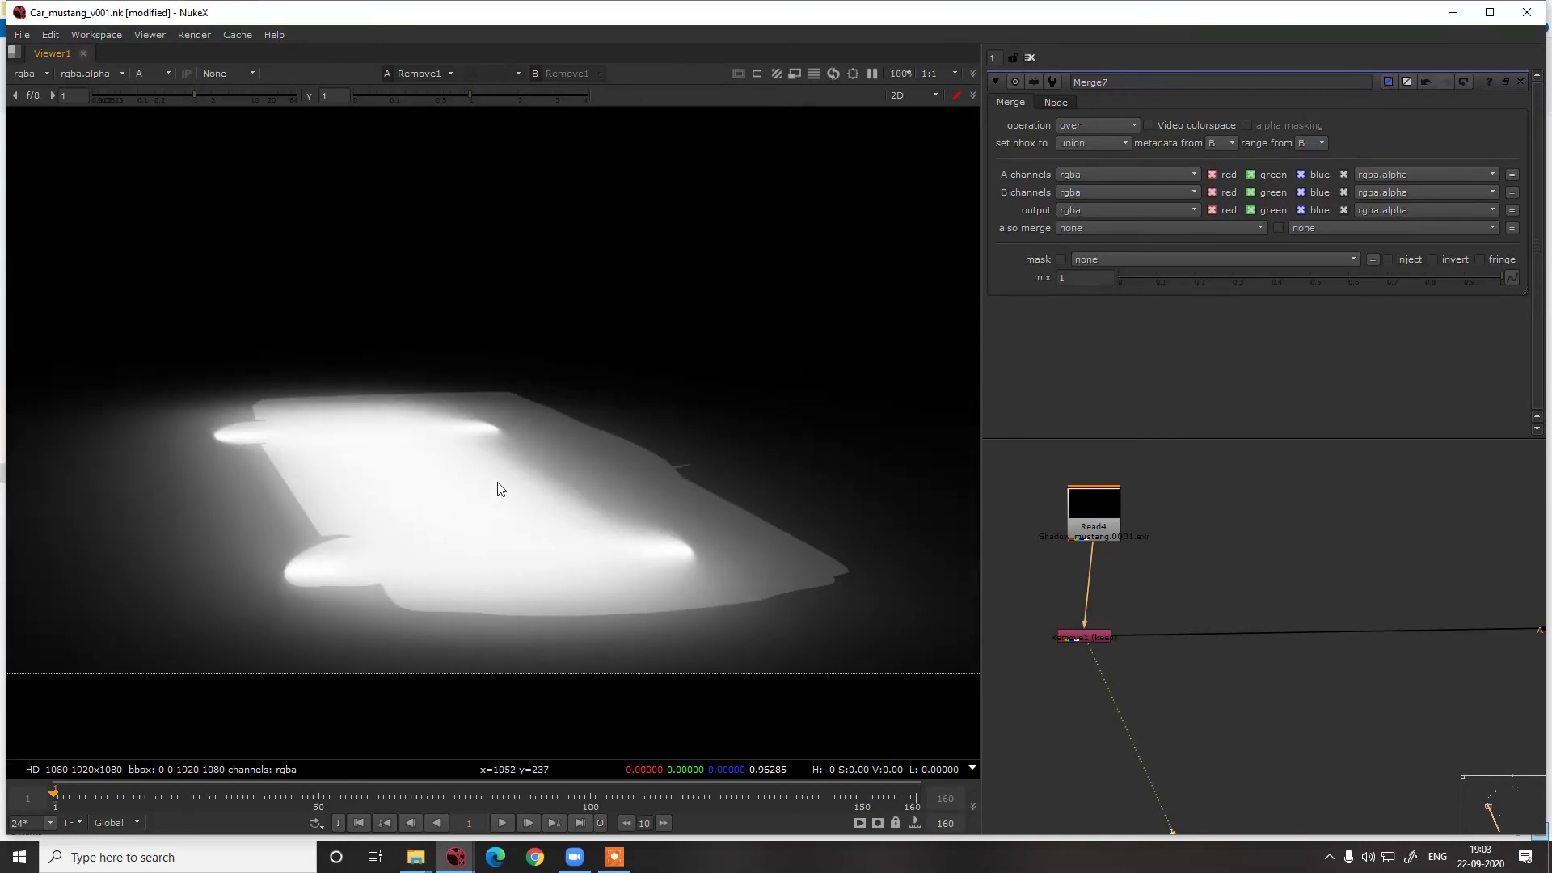
scroll(1443, 633, "down", 3)
middle_click_drag(1446, 631, 1118, 633)
middle_click_drag(1311, 489, 1184, 443)
scroll(1262, 592, "down", 3)
scroll(1271, 622, "down", 1)
scroll(1186, 612, "up", 4)
left_click(1155, 532)
key("1")
key("a")
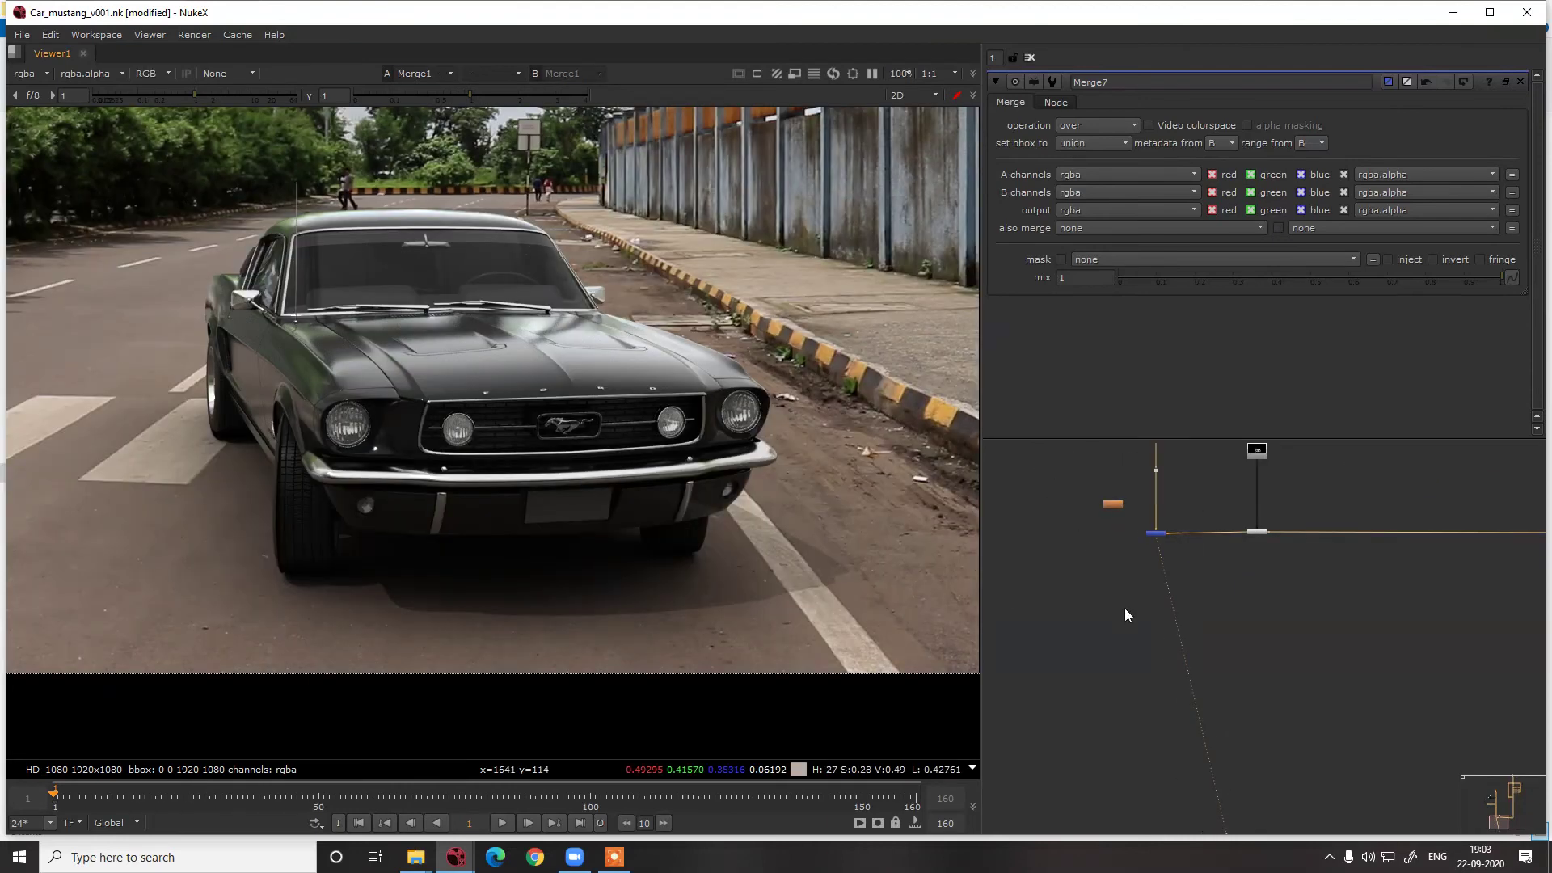
Compare the composite with and without the shadow by toggling the shadow Merge off and on
scroll(1166, 658, "up", 5)
left_click_drag(1196, 633, 1263, 666)
key("d")
key("d")
middle_click_drag(1236, 674, 1224, 549)
left_click(1213, 655)
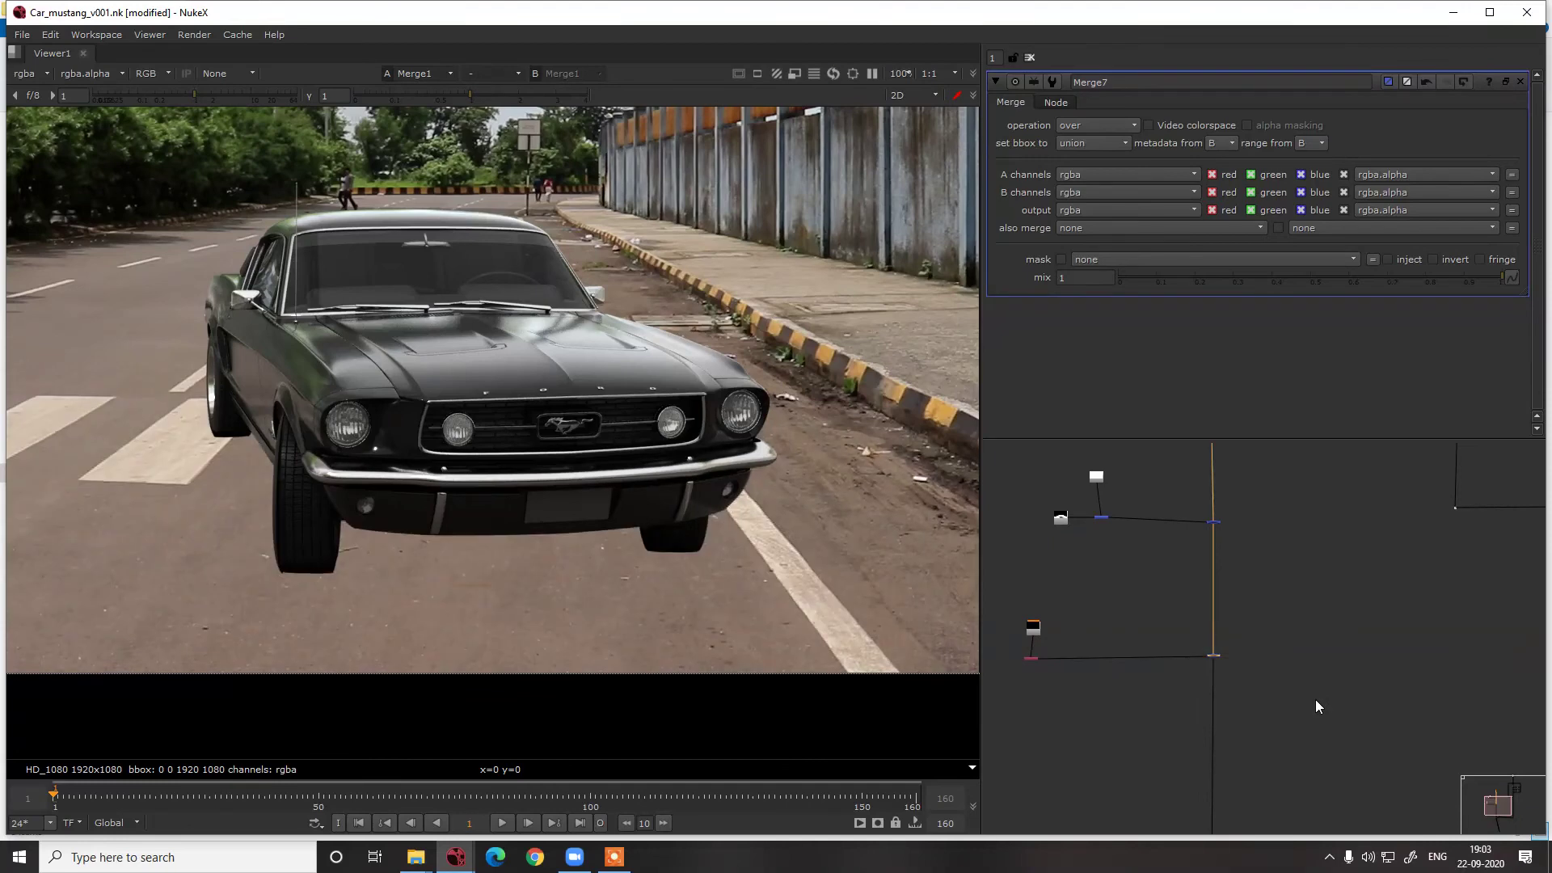
Open the multiply shadow Merge and lower its mix to 0.115
scroll(1221, 550, "up", 4)
double_click(1219, 531)
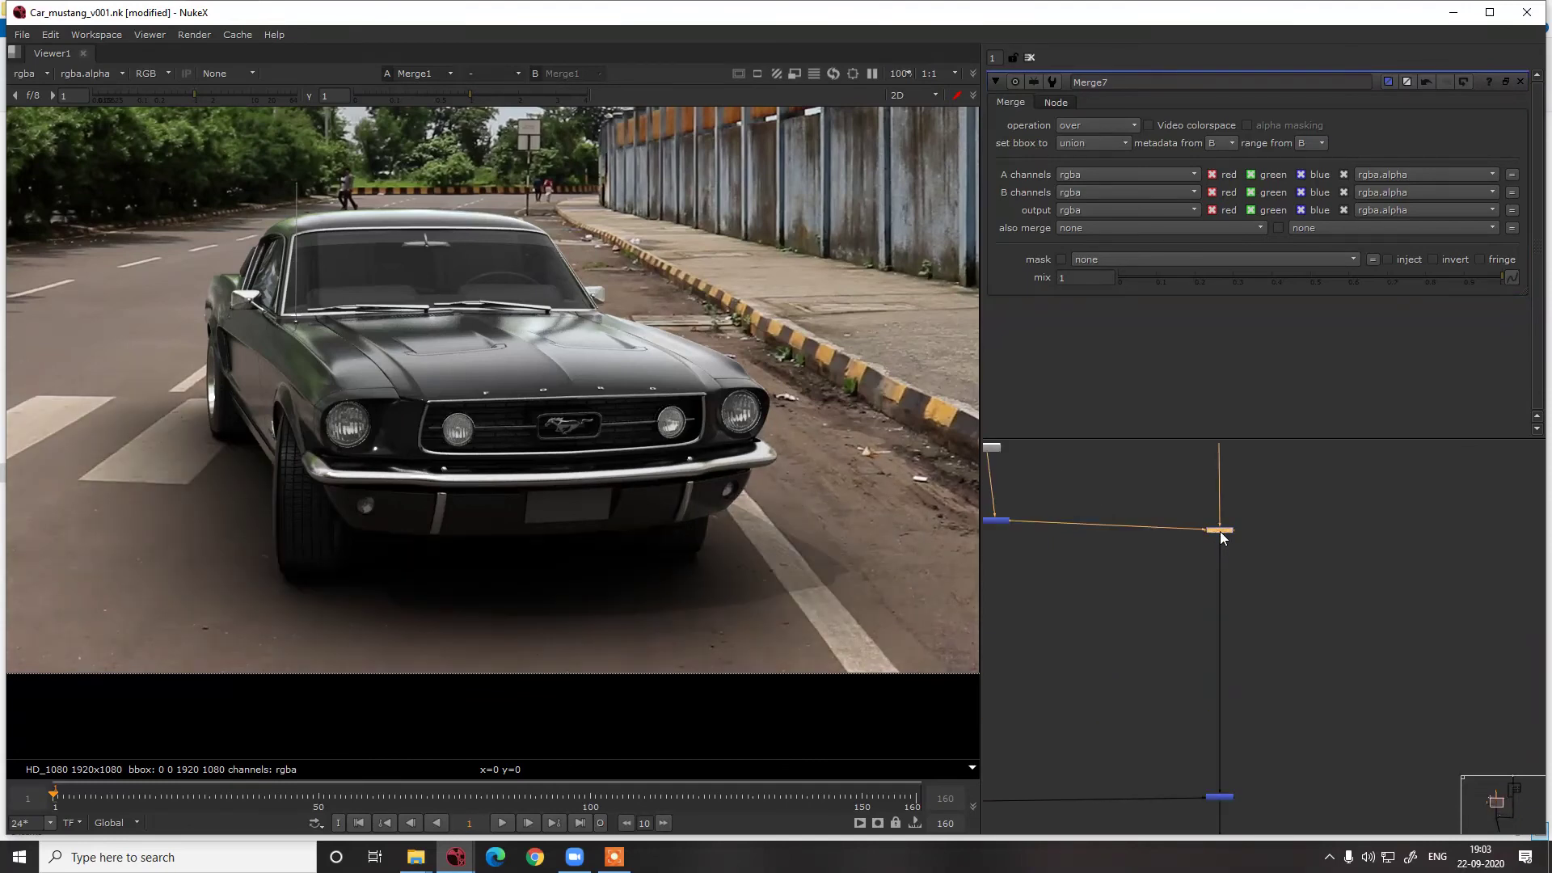
left_click(1166, 279)
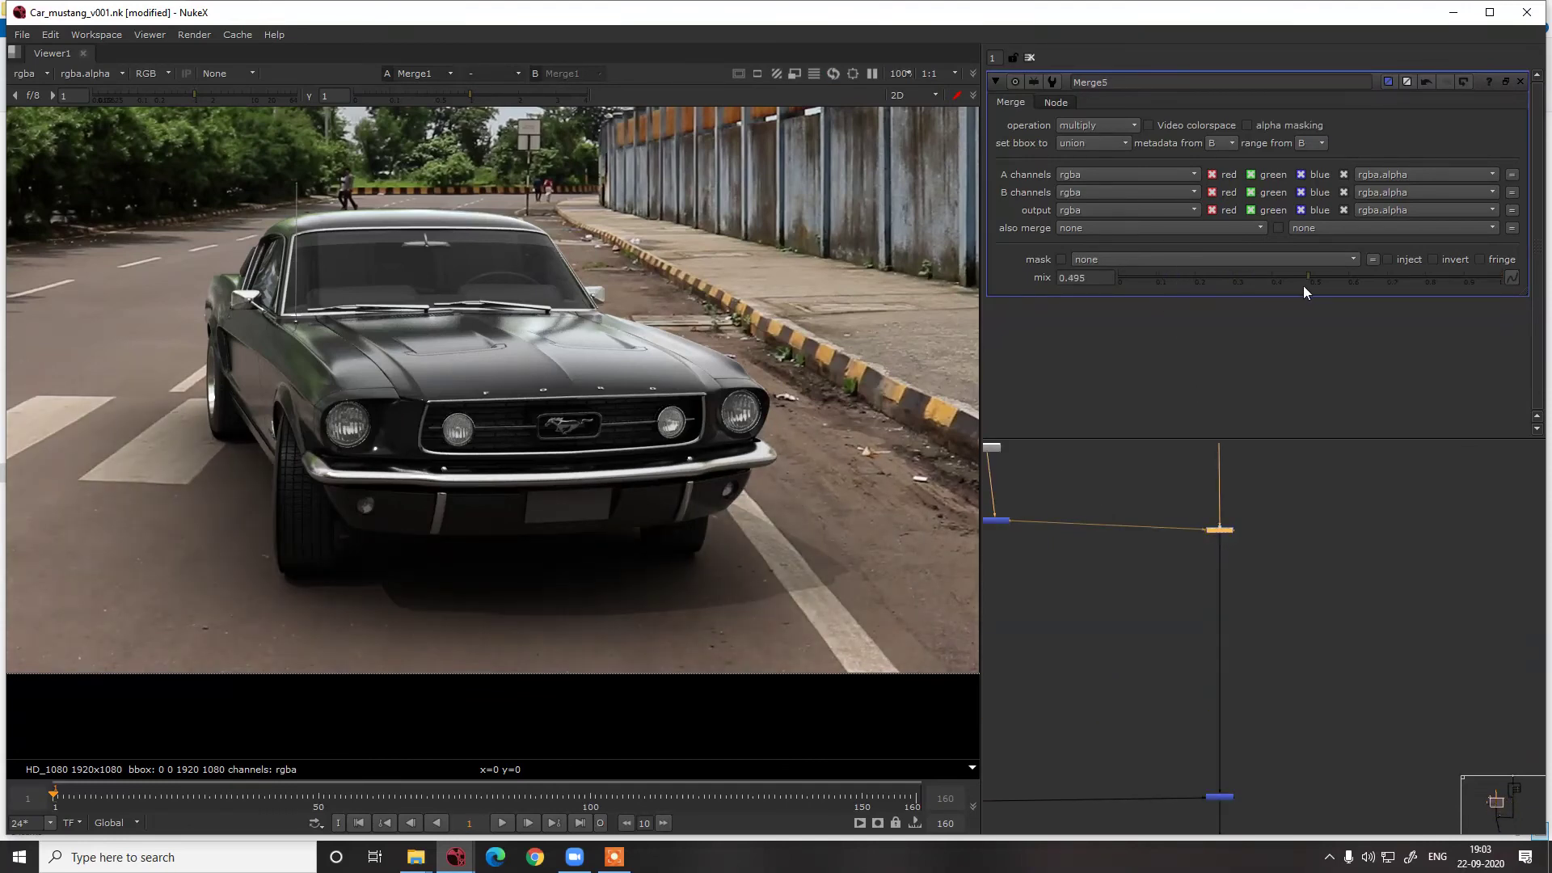
left_click(1161, 283)
Check the car's shadow in the full composite at raised viewer gains of 5.8 and 2.7, and reset the gain
scroll(678, 478, "down", 4)
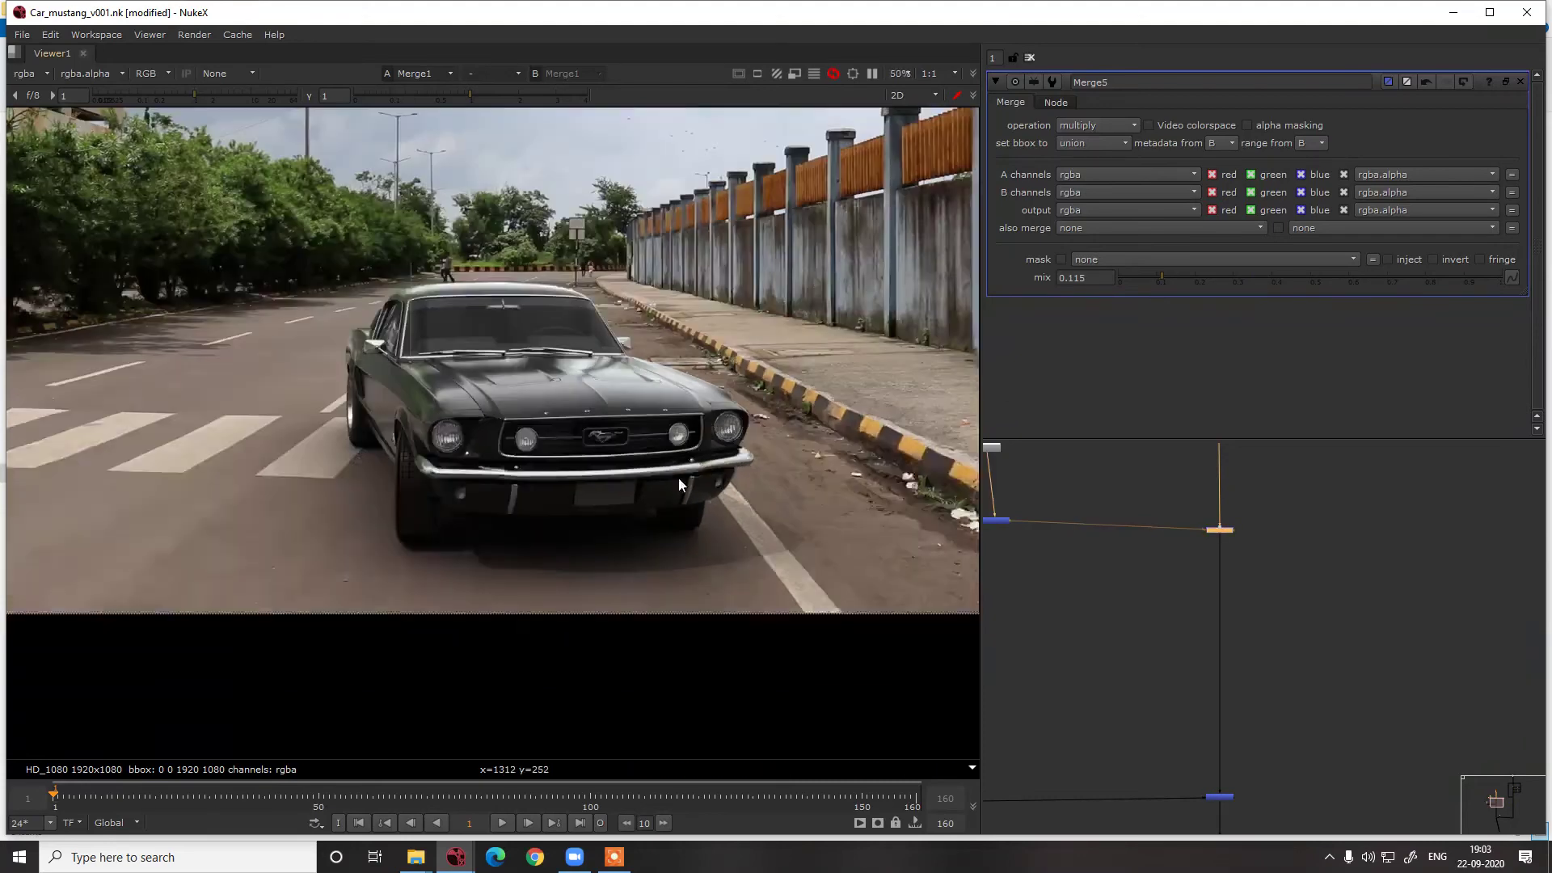
scroll(1237, 645, "down", 2)
left_click_drag(1203, 642, 1291, 743)
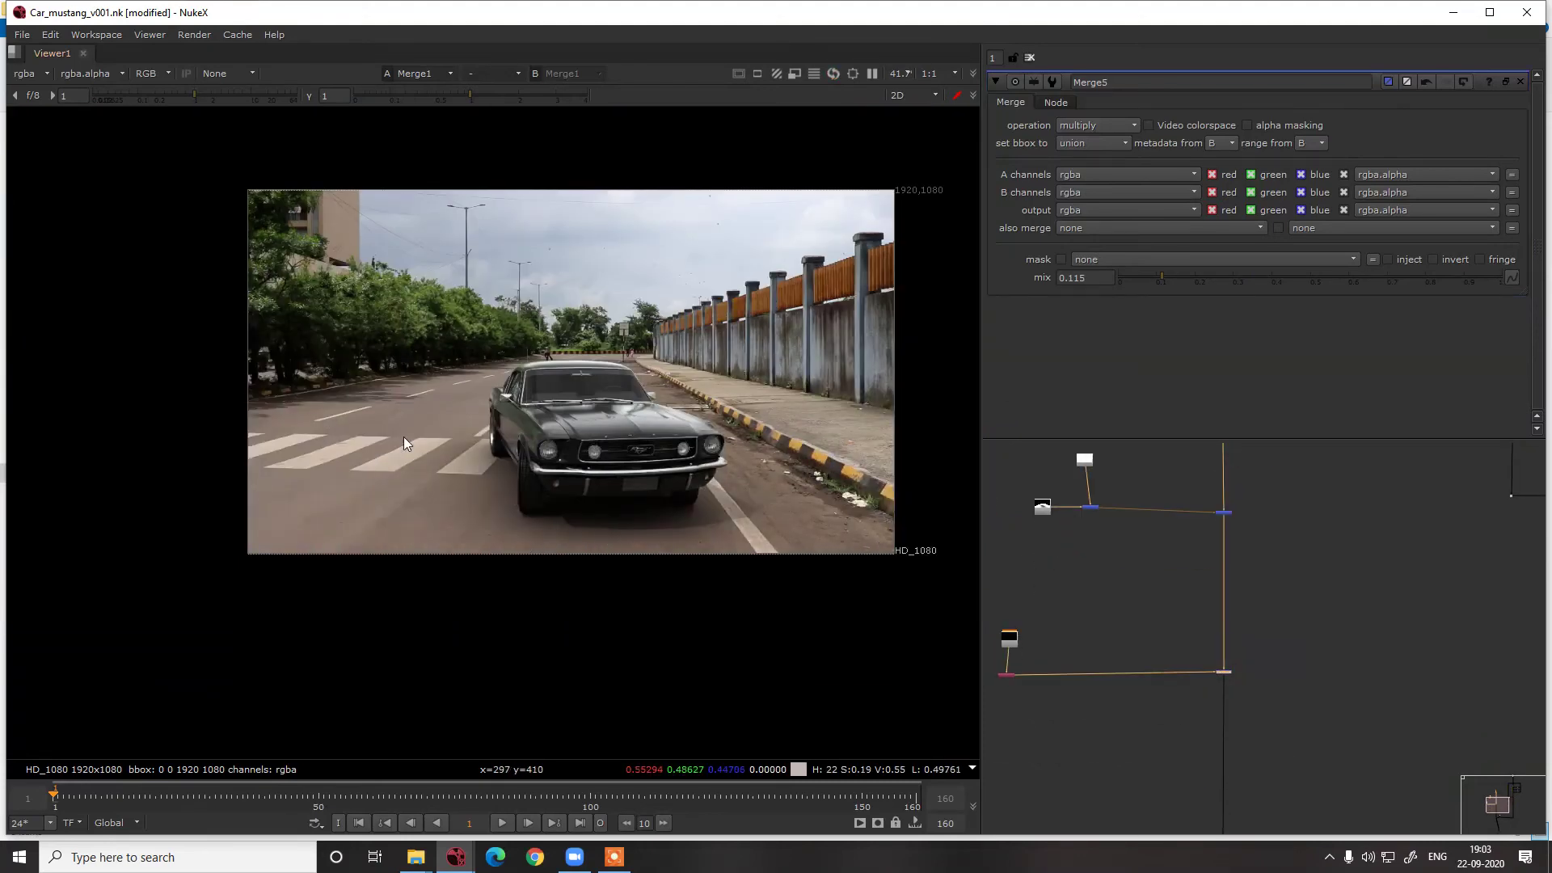
left_click(239, 95)
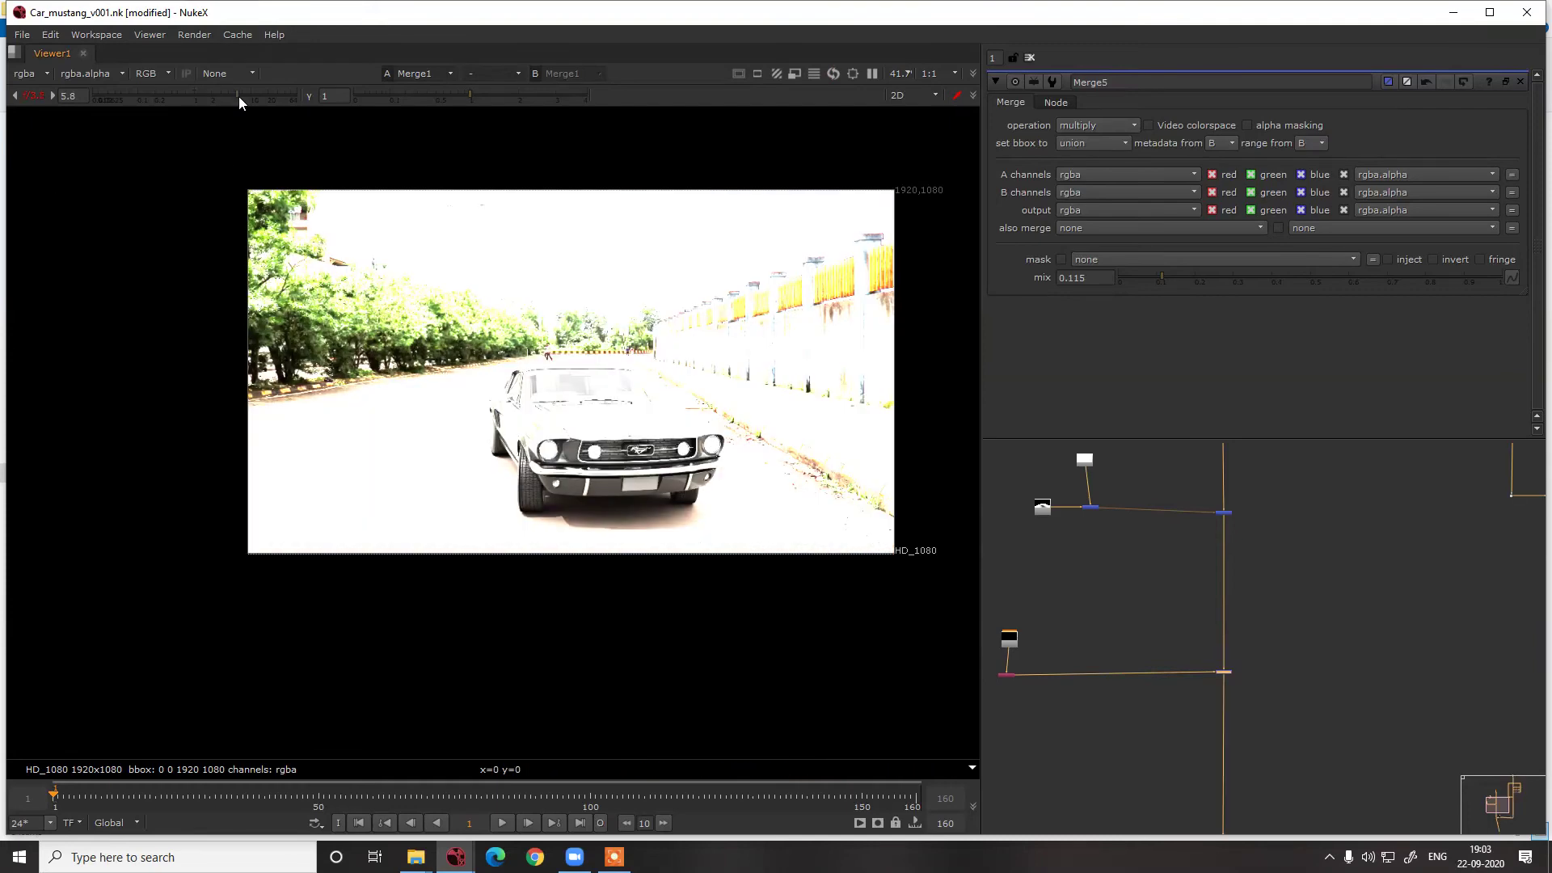
mouse_move(235, 94)
left_mouse_down()
mouse_move(202, 93)
mouse_move(220, 92)
left_mouse_up()
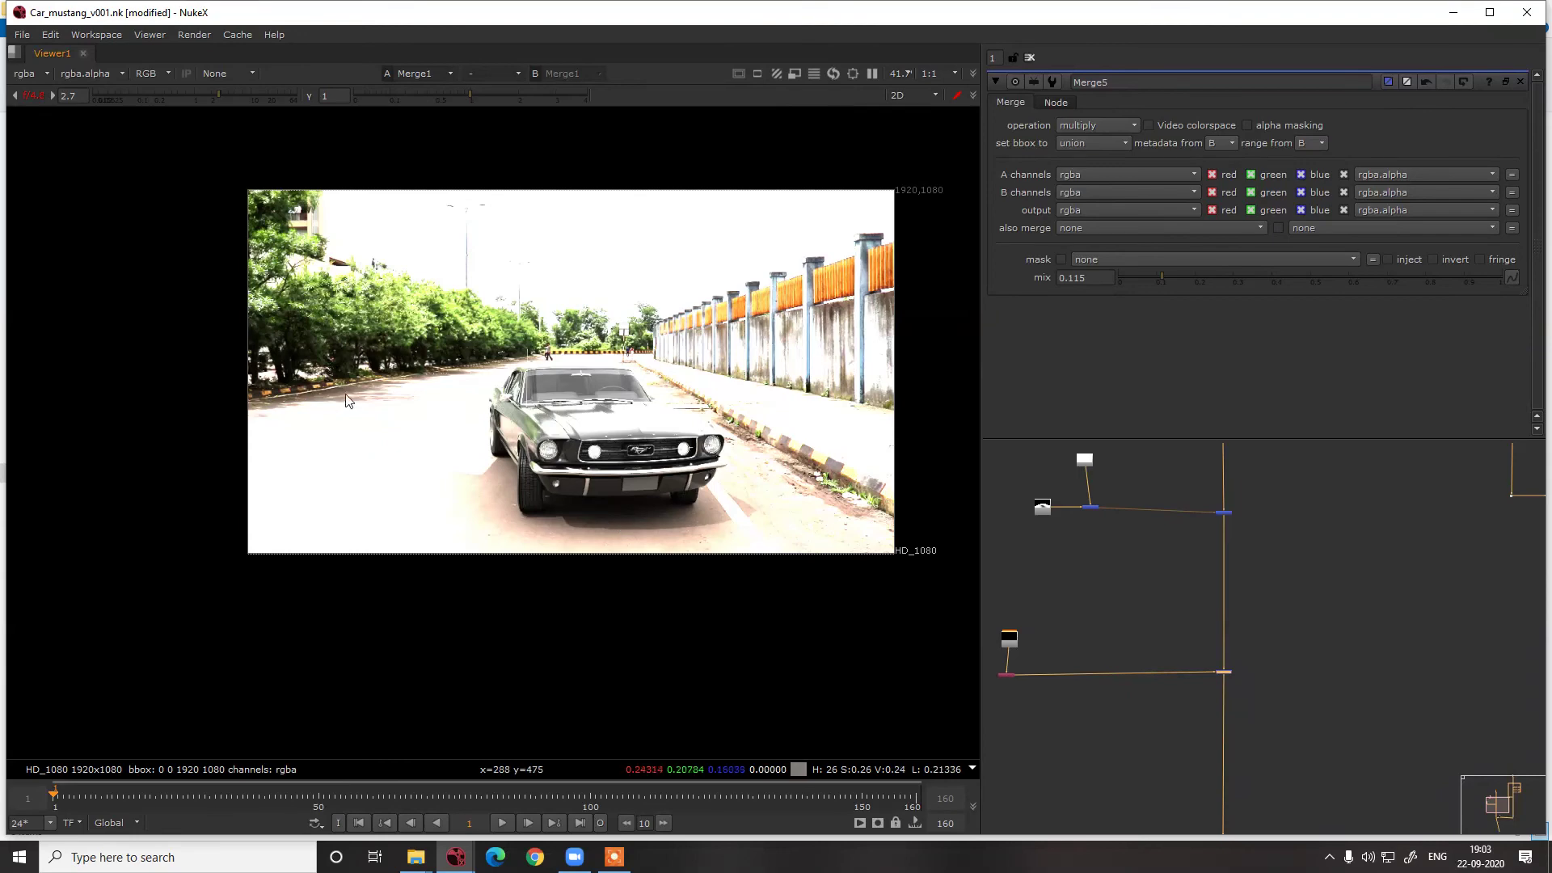
left_click(171, 94, "ctrl")
key("q")
key("o")
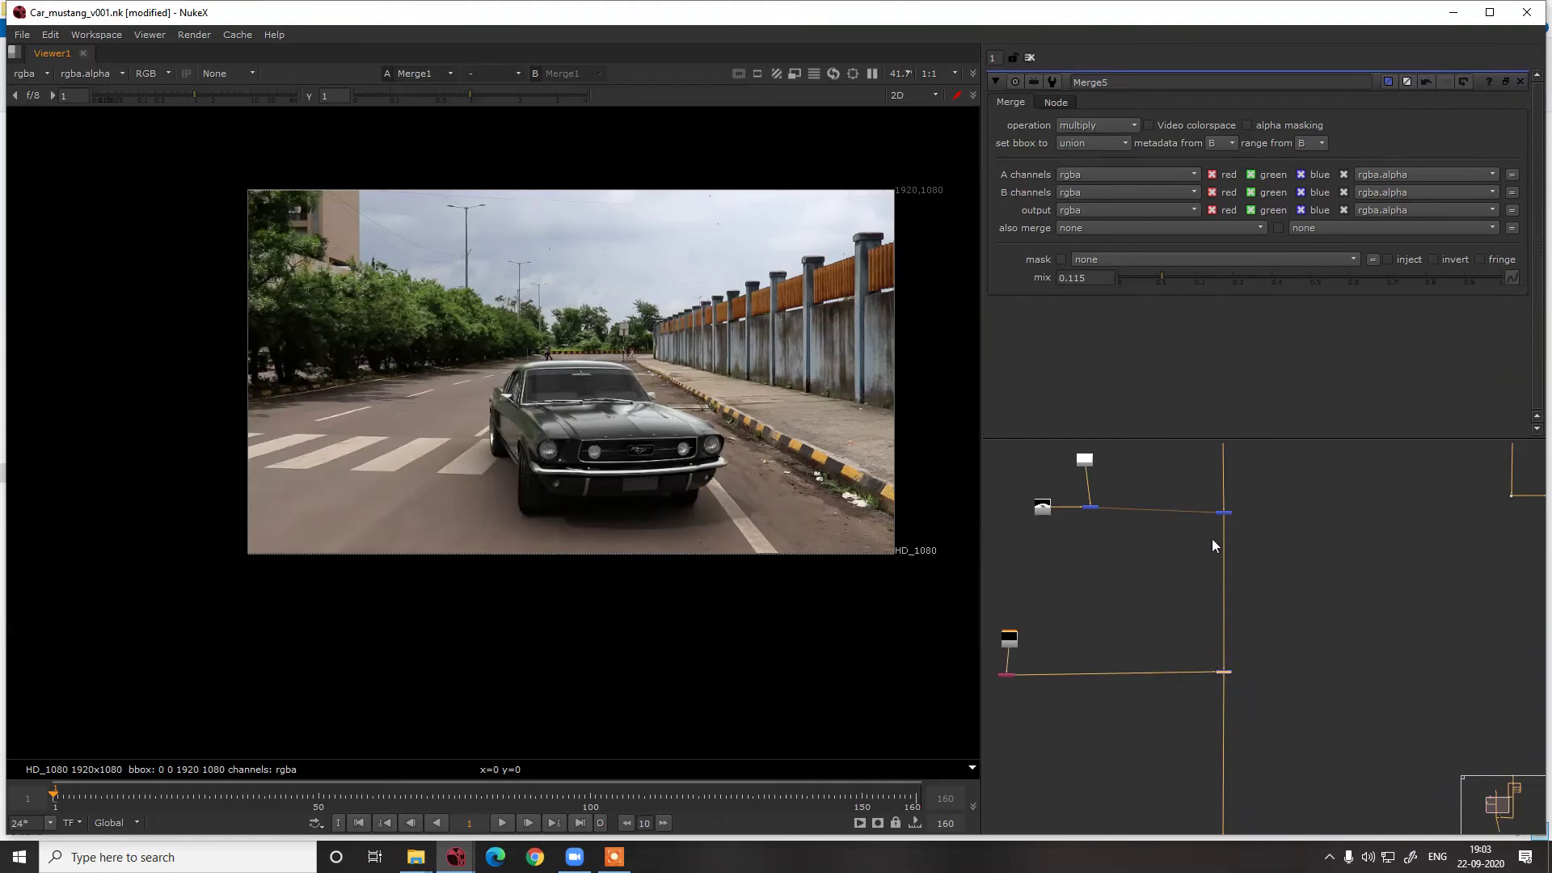
Set the multiply shadow Merge's mix back to 1, and toggle the over shadow Merge to compare the two shadows
left_click(1217, 513)
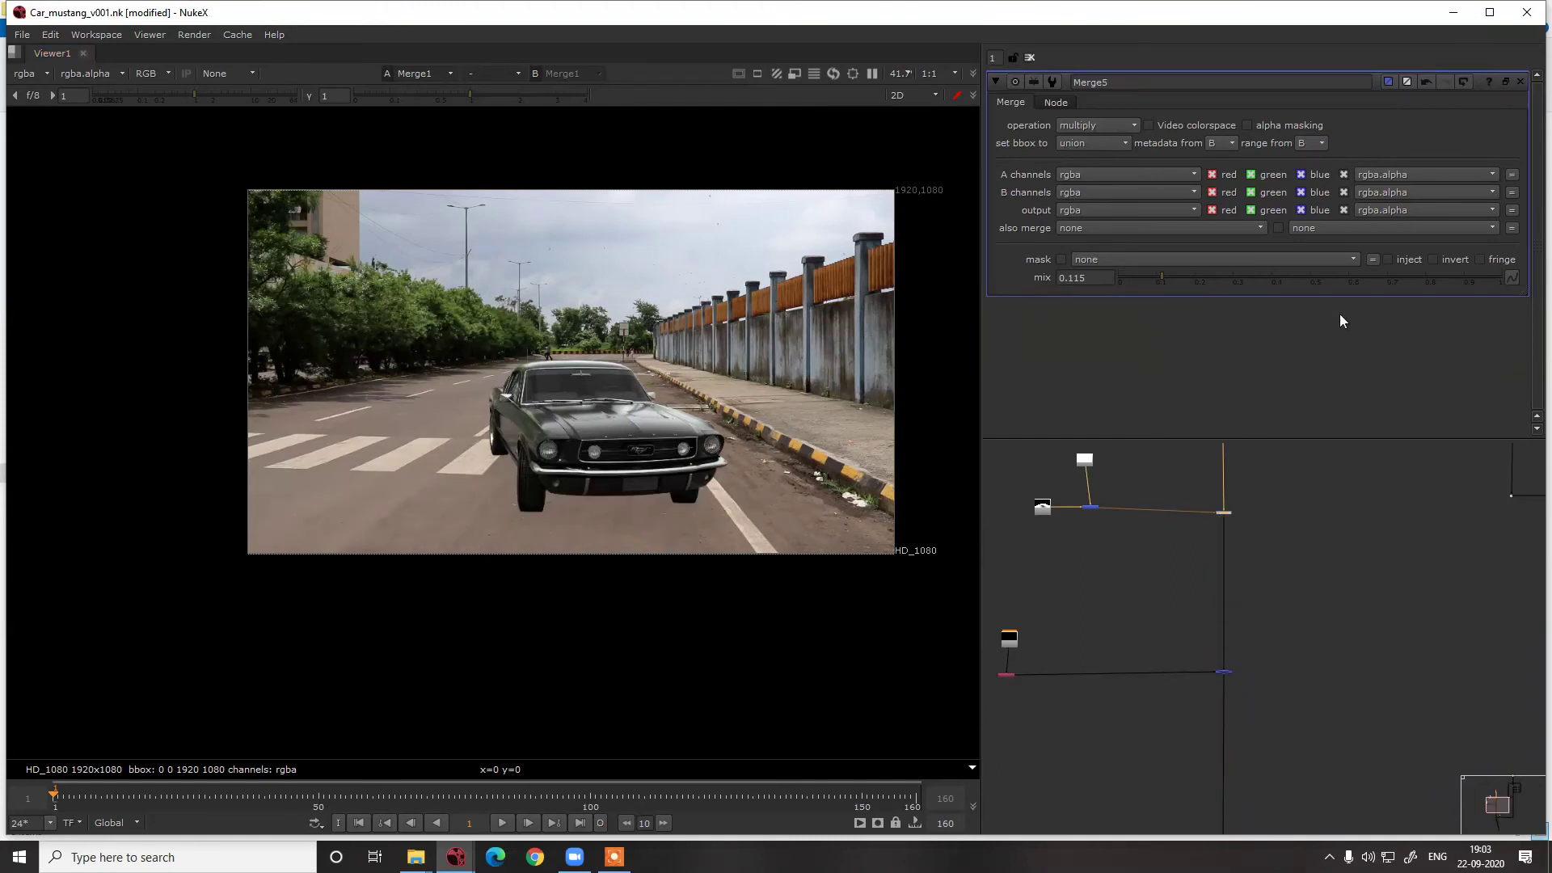
left_click(1360, 281)
left_click_drag(1370, 289, 1545, 288)
left_click(1223, 672)
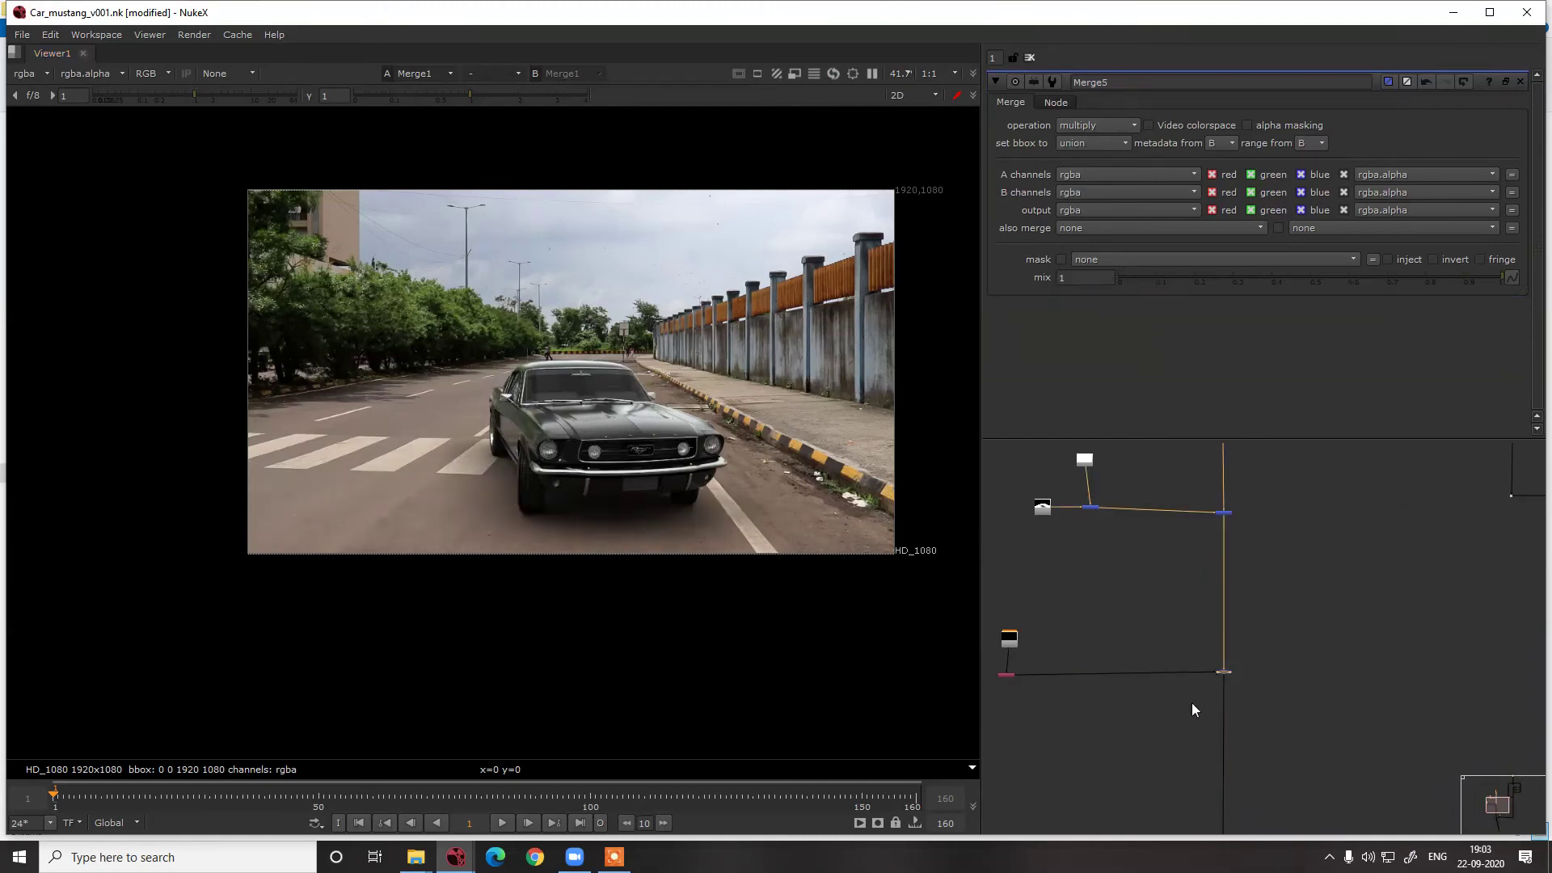
key("d")
key("d")
Try the over shadow Merge's mix at 0.545 and restore it to 1
double_click(1223, 672)
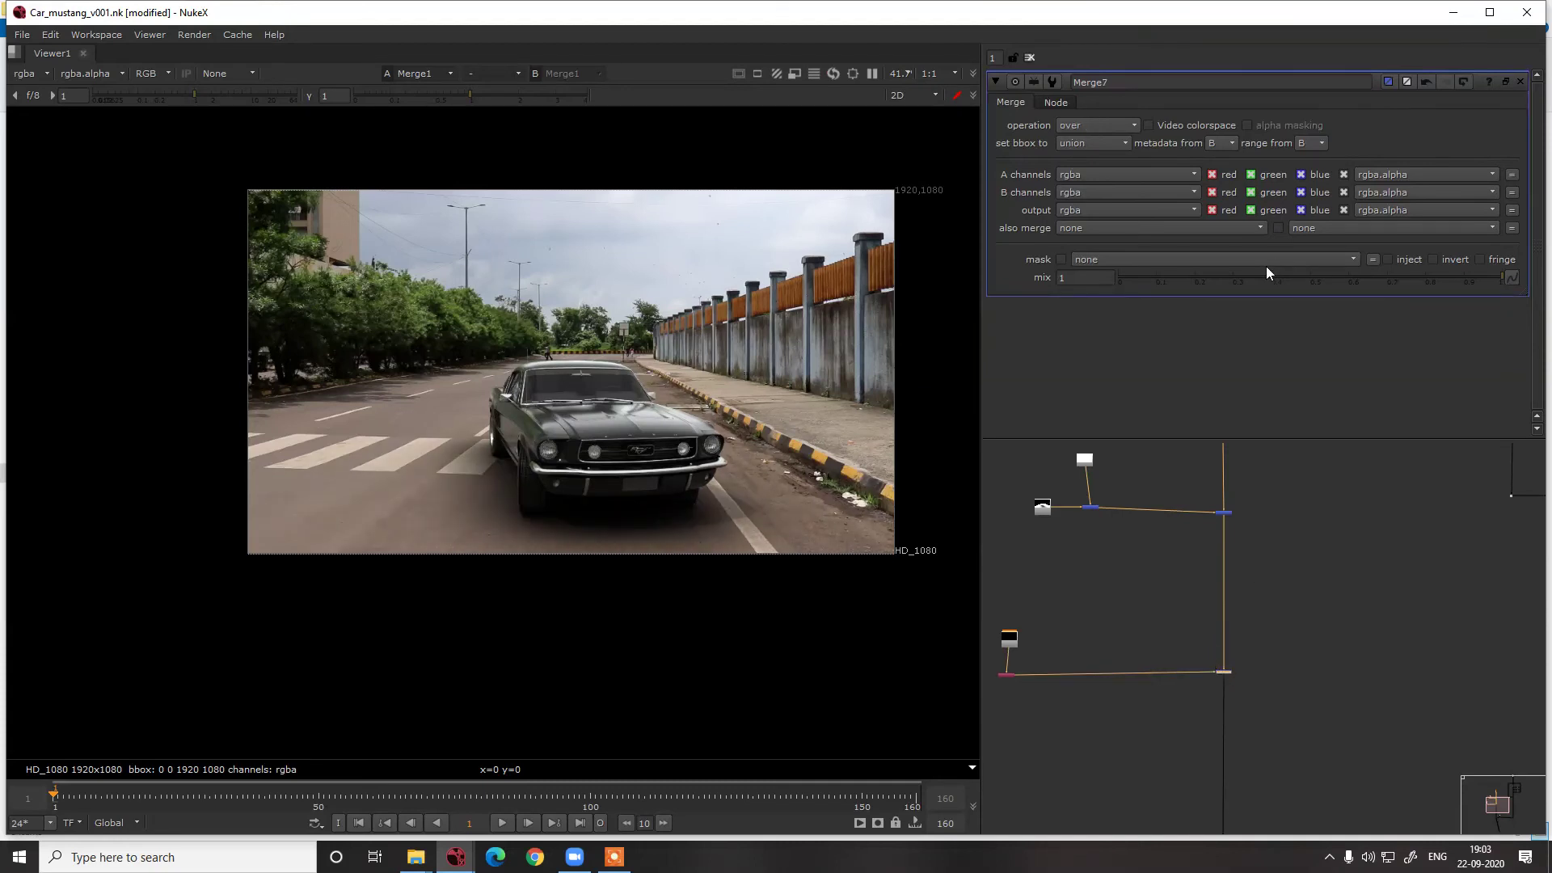
left_click_drag(1266, 277, 1324, 277)
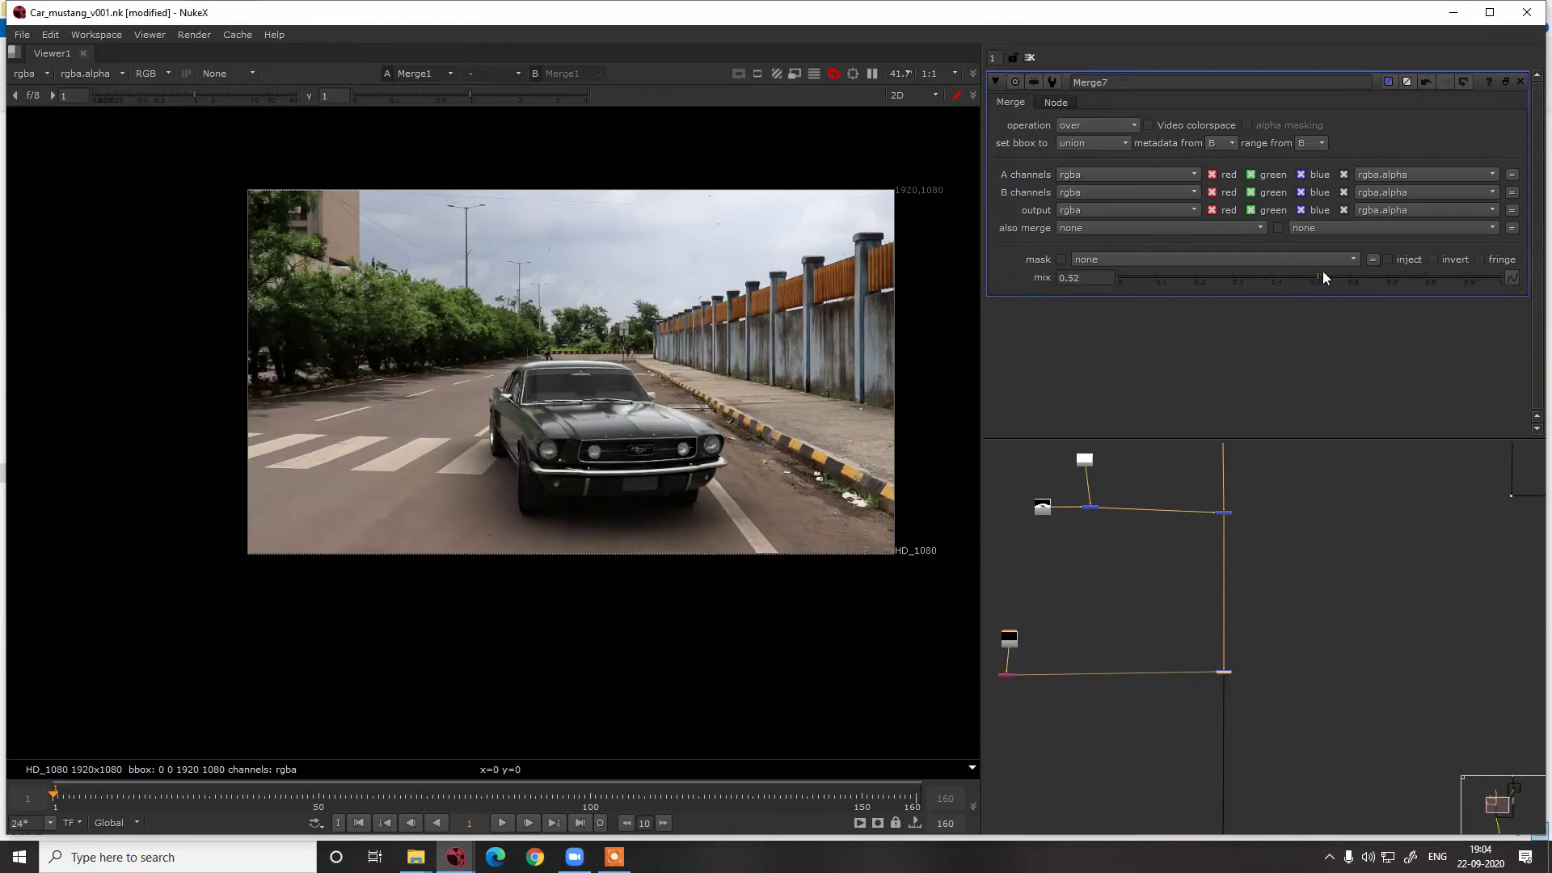
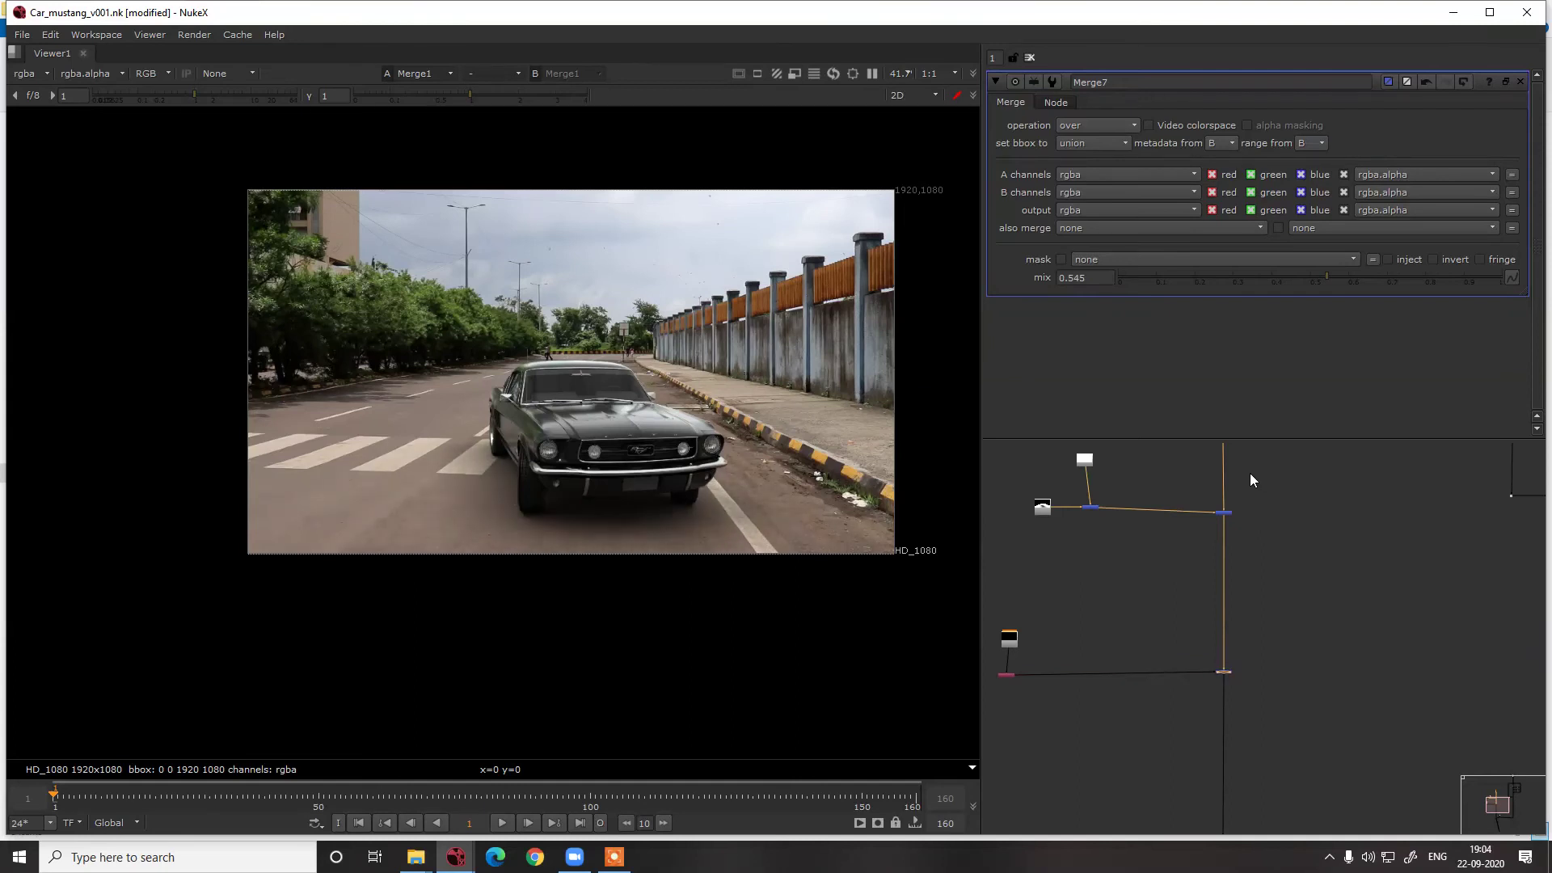
left_click_drag(1389, 276, 1505, 276)
View the Merge that combines the shadow pass with the white Constant, and set the Constant's channels to rgba
middle_click_drag(1083, 499, 1135, 485)
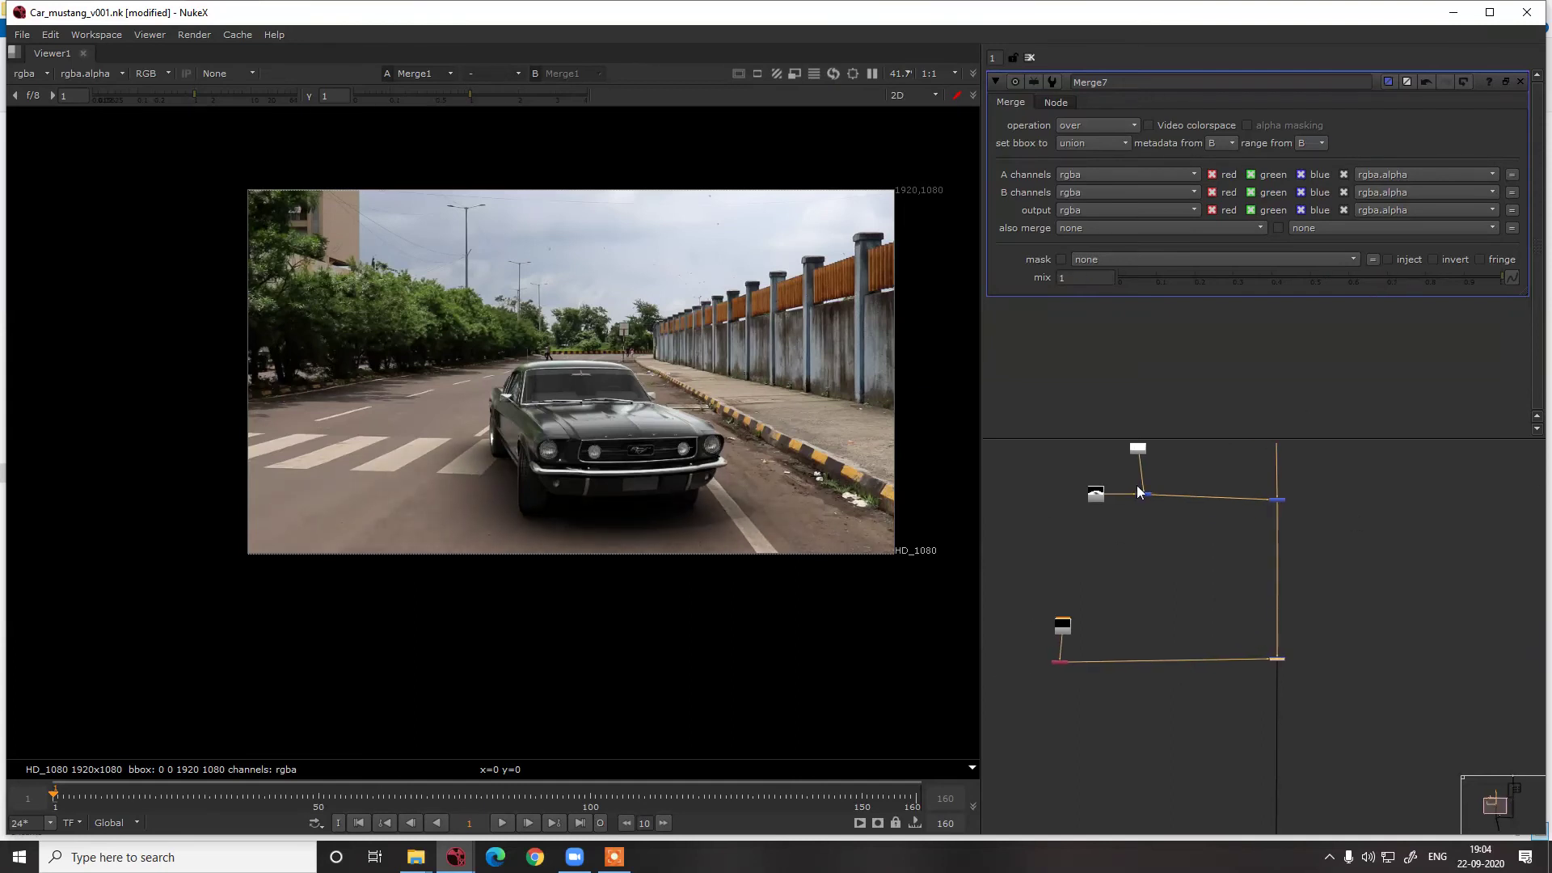
scroll(1136, 485, "up", 4)
left_click_drag(1147, 502, 1126, 508)
left_click(1054, 510)
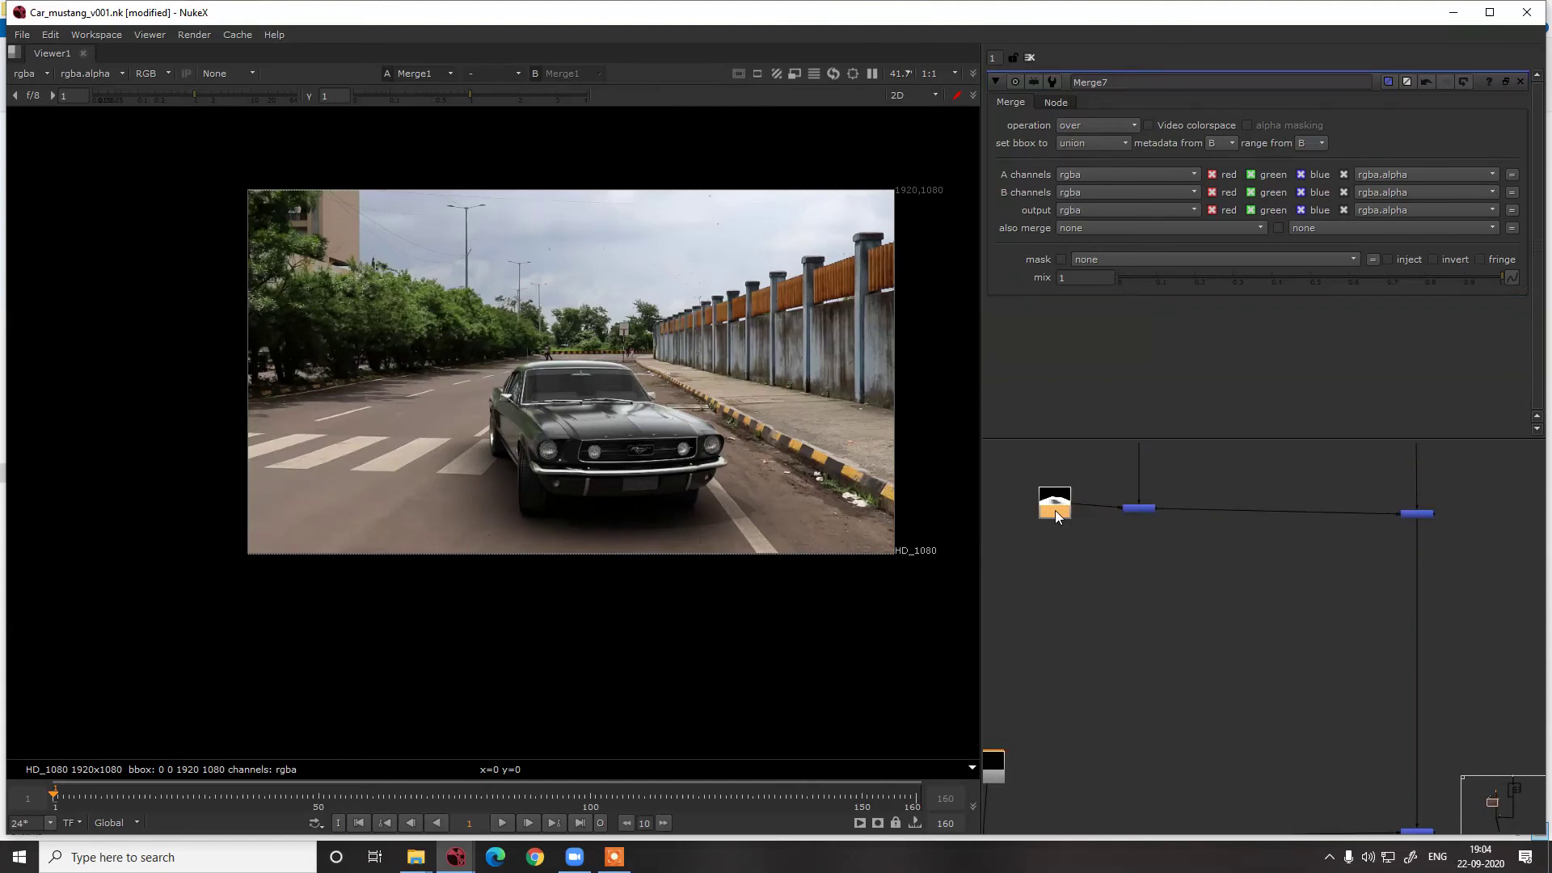
left_click(1128, 507)
key("1")
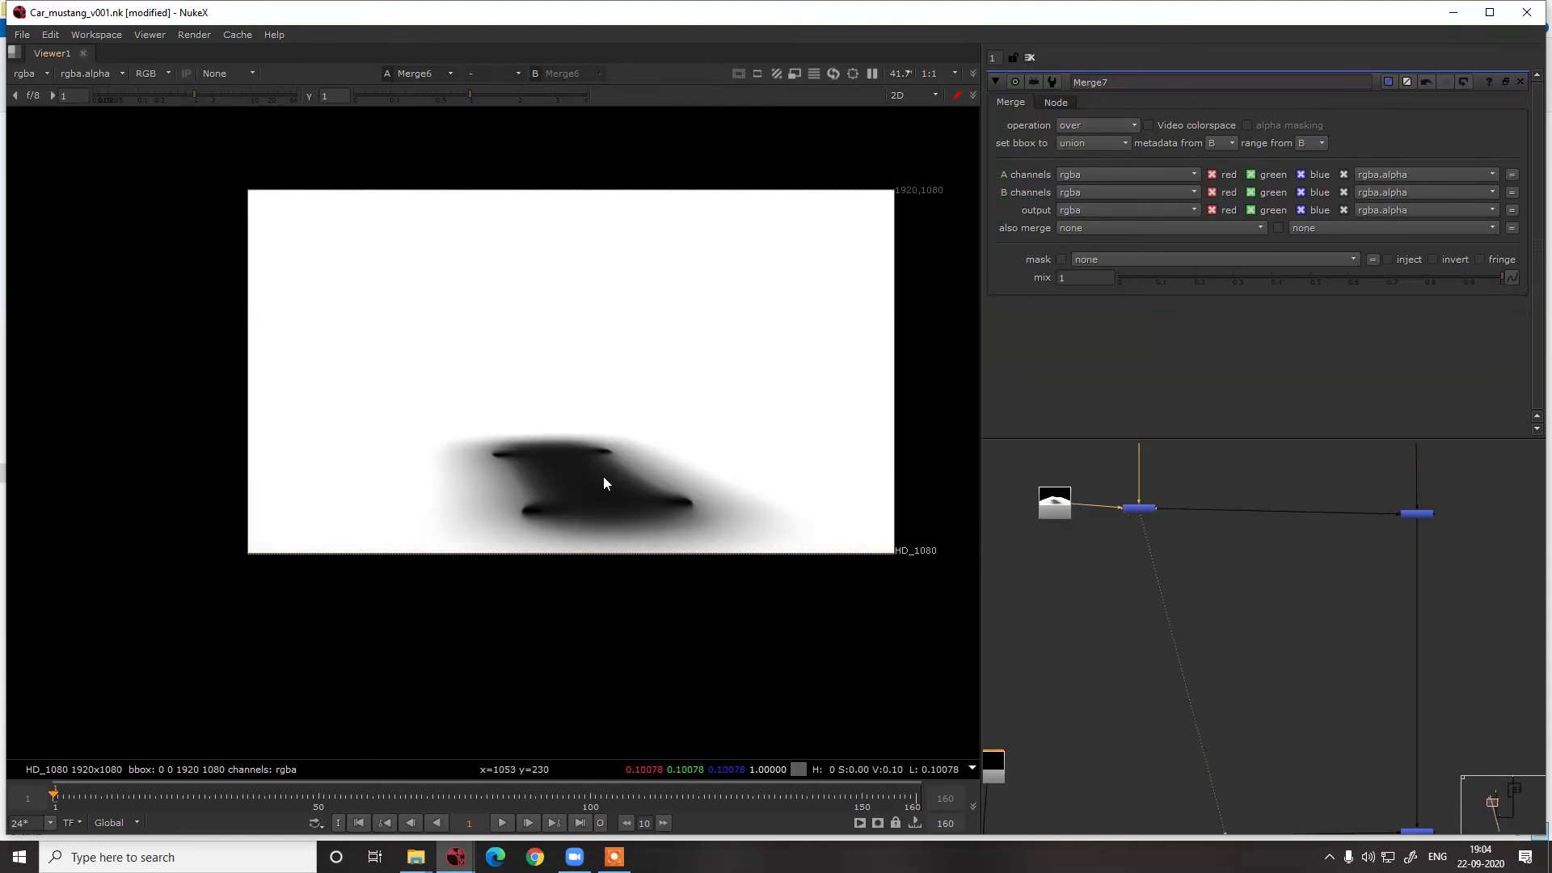
middle_click_drag(1143, 511, 1123, 600)
double_click(1132, 501)
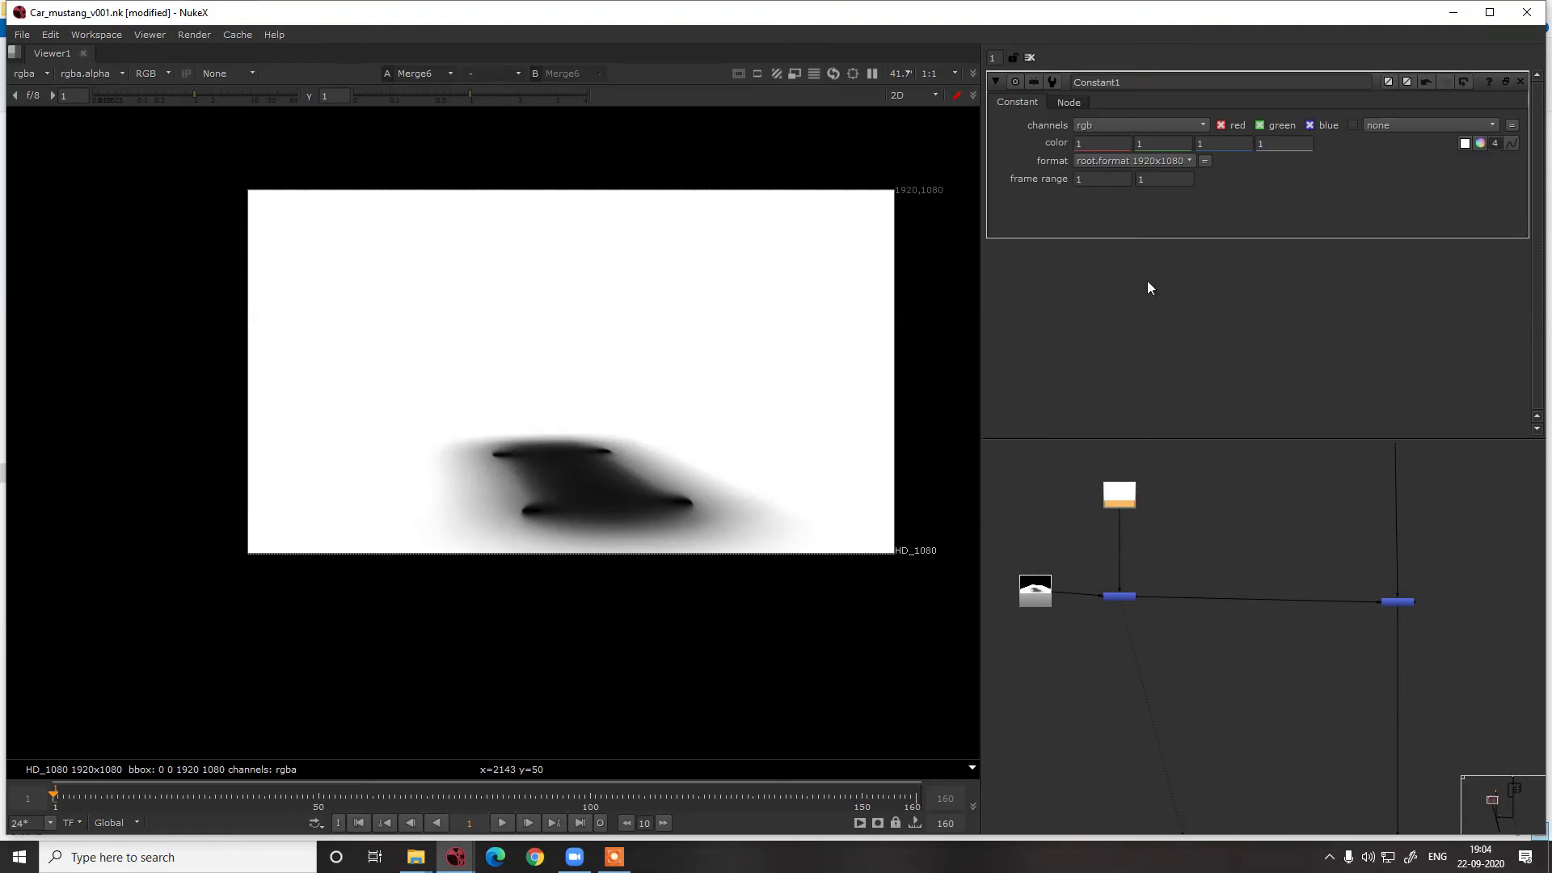
left_click(1169, 121)
left_click(1118, 51)
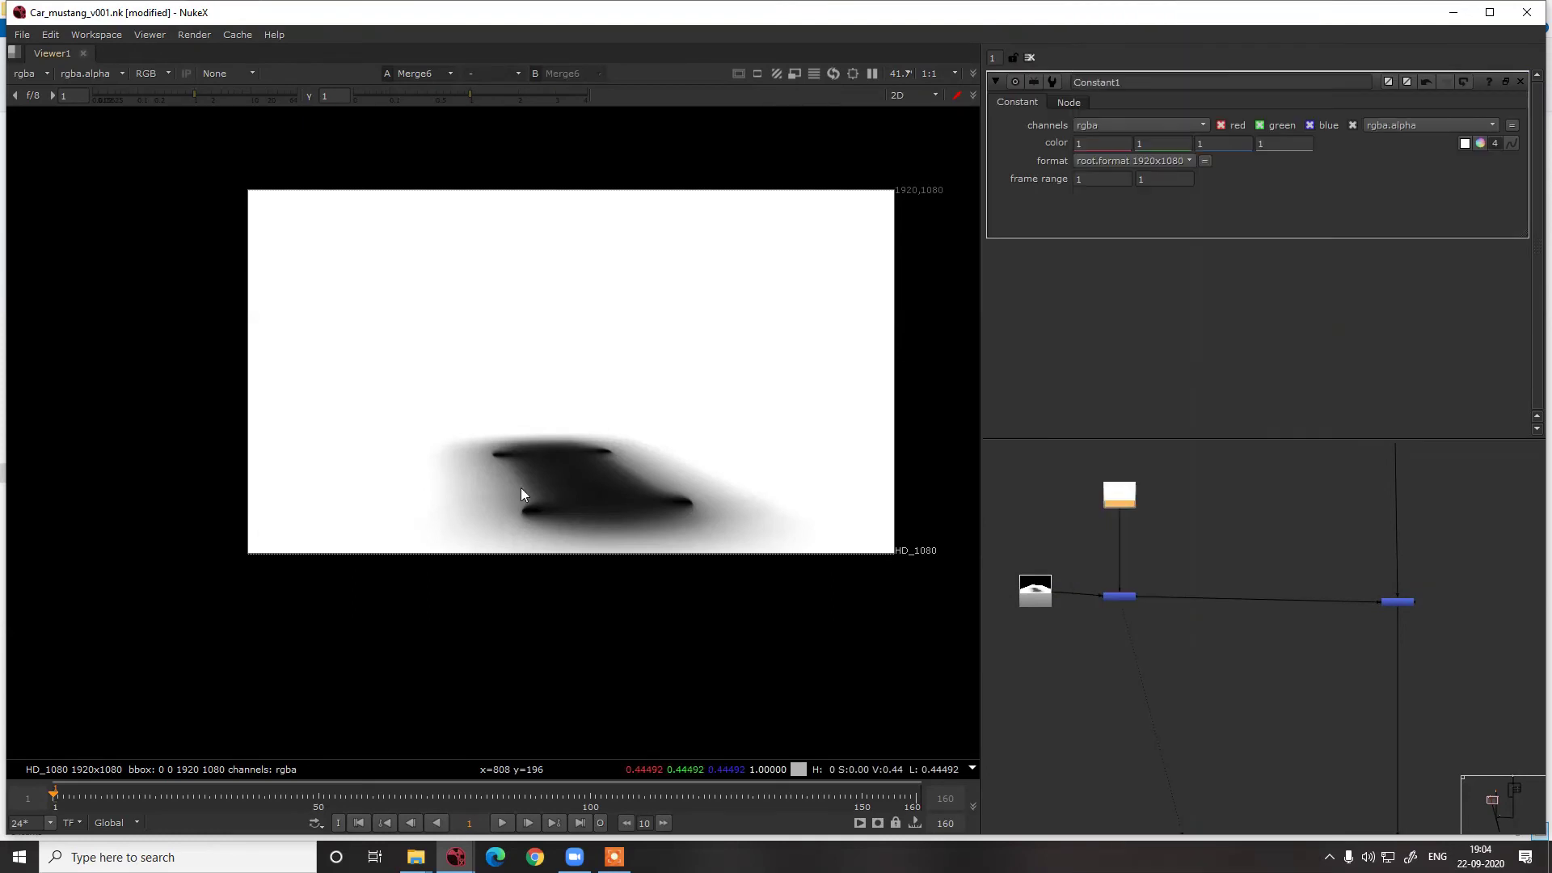
key("a")
key("a")
Add an Invert node fed by the white Constant's Merge, and examine the inverted shadow matte
scroll(1278, 740, "down", 3)
middle_click_drag(1277, 739, 1269, 526)
scroll(1175, 589, "up", 1)
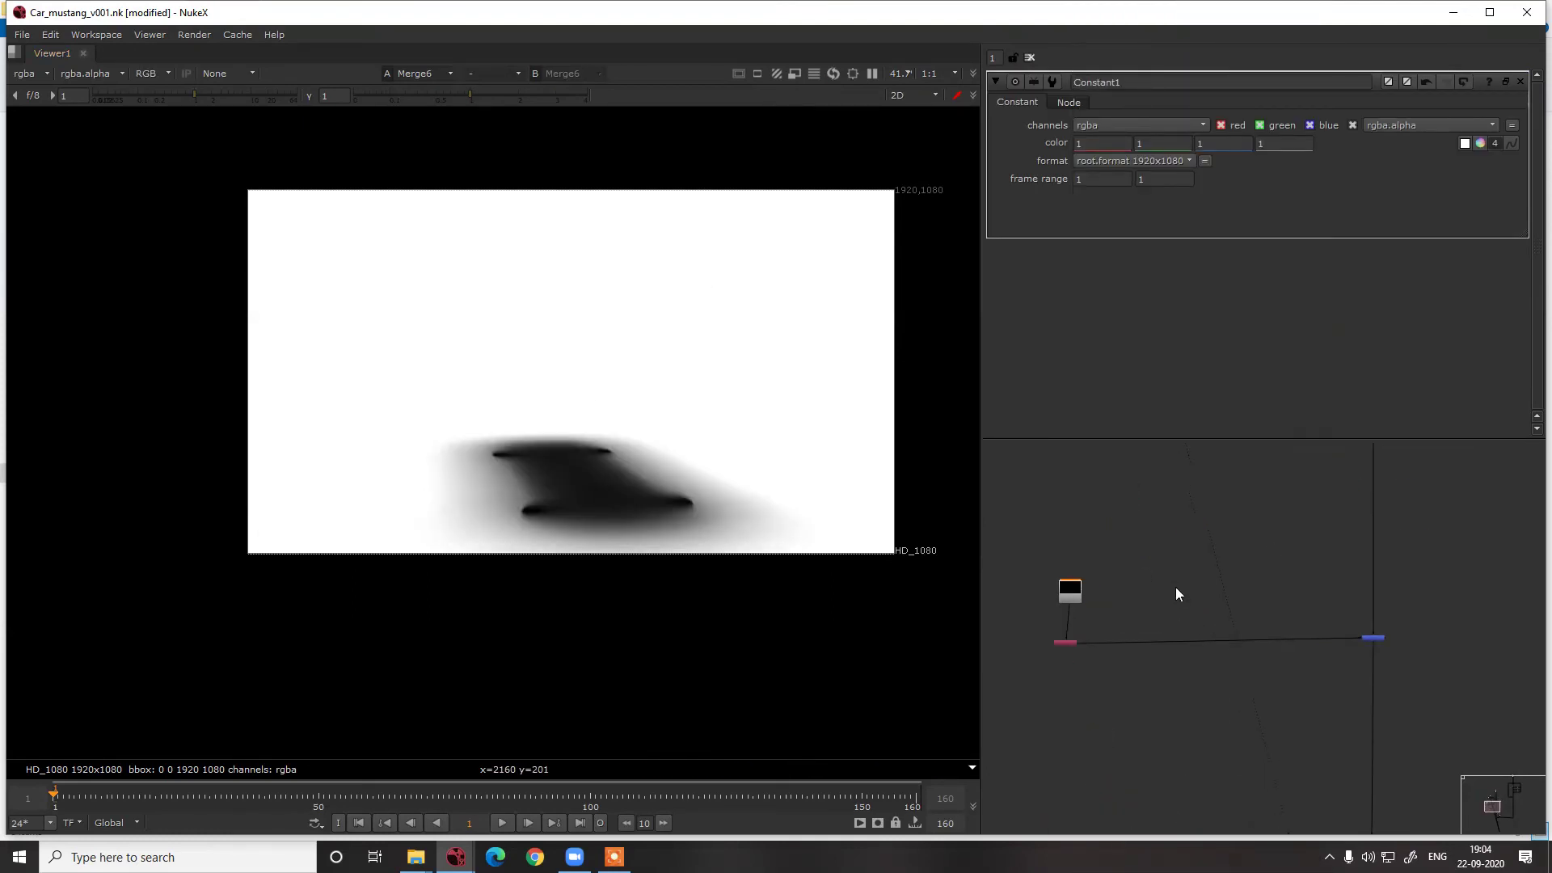
middle_click_drag(1176, 559, 1190, 655)
key("Tab")
type("inv")
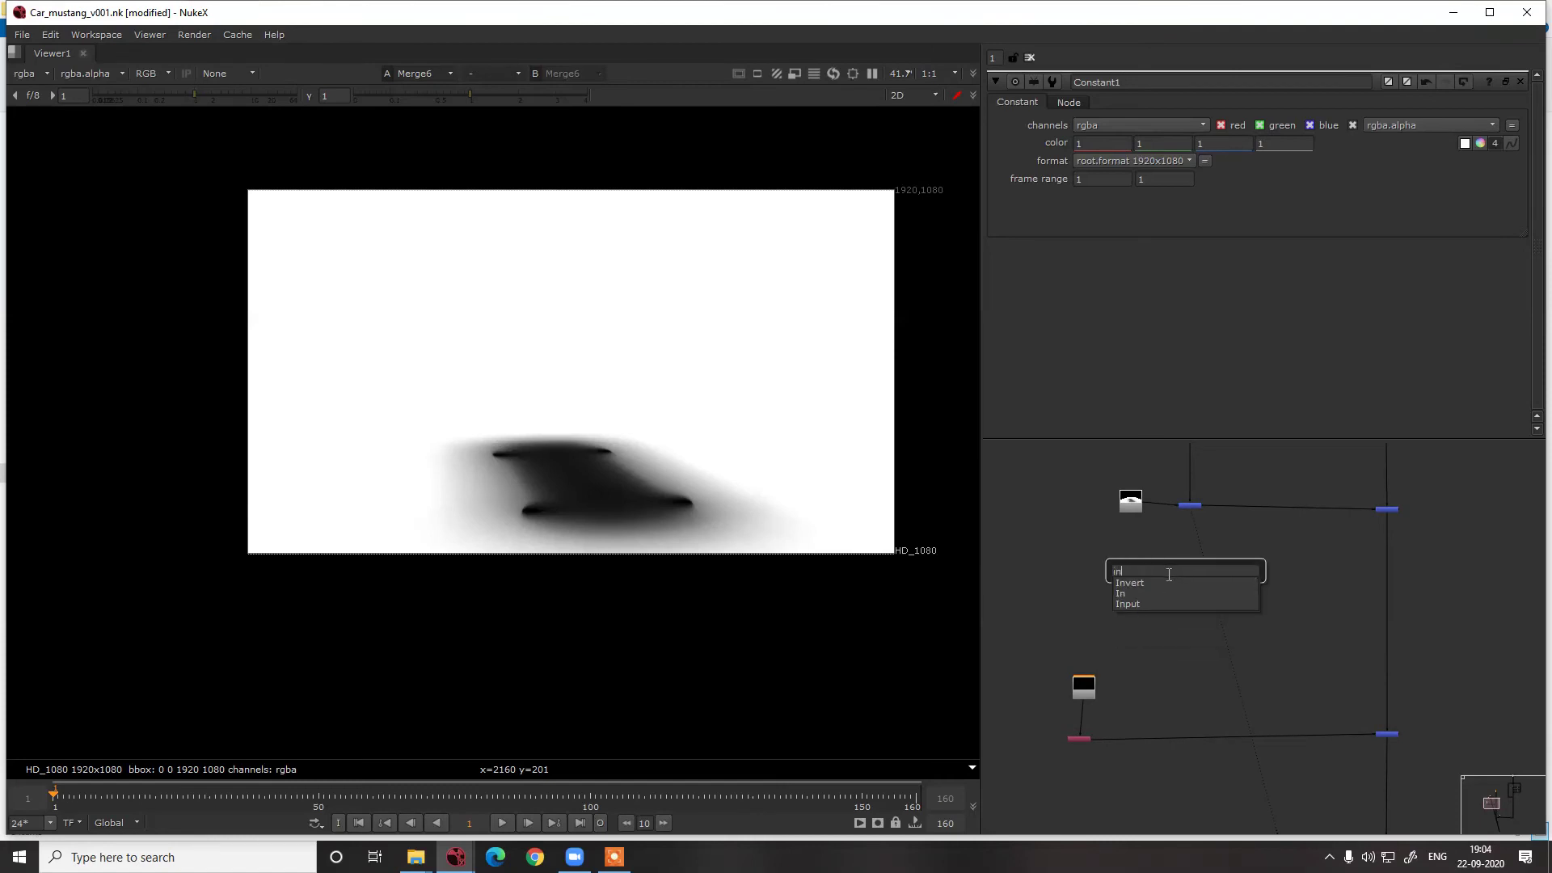
key("Return")
left_click(1185, 571)
key("1")
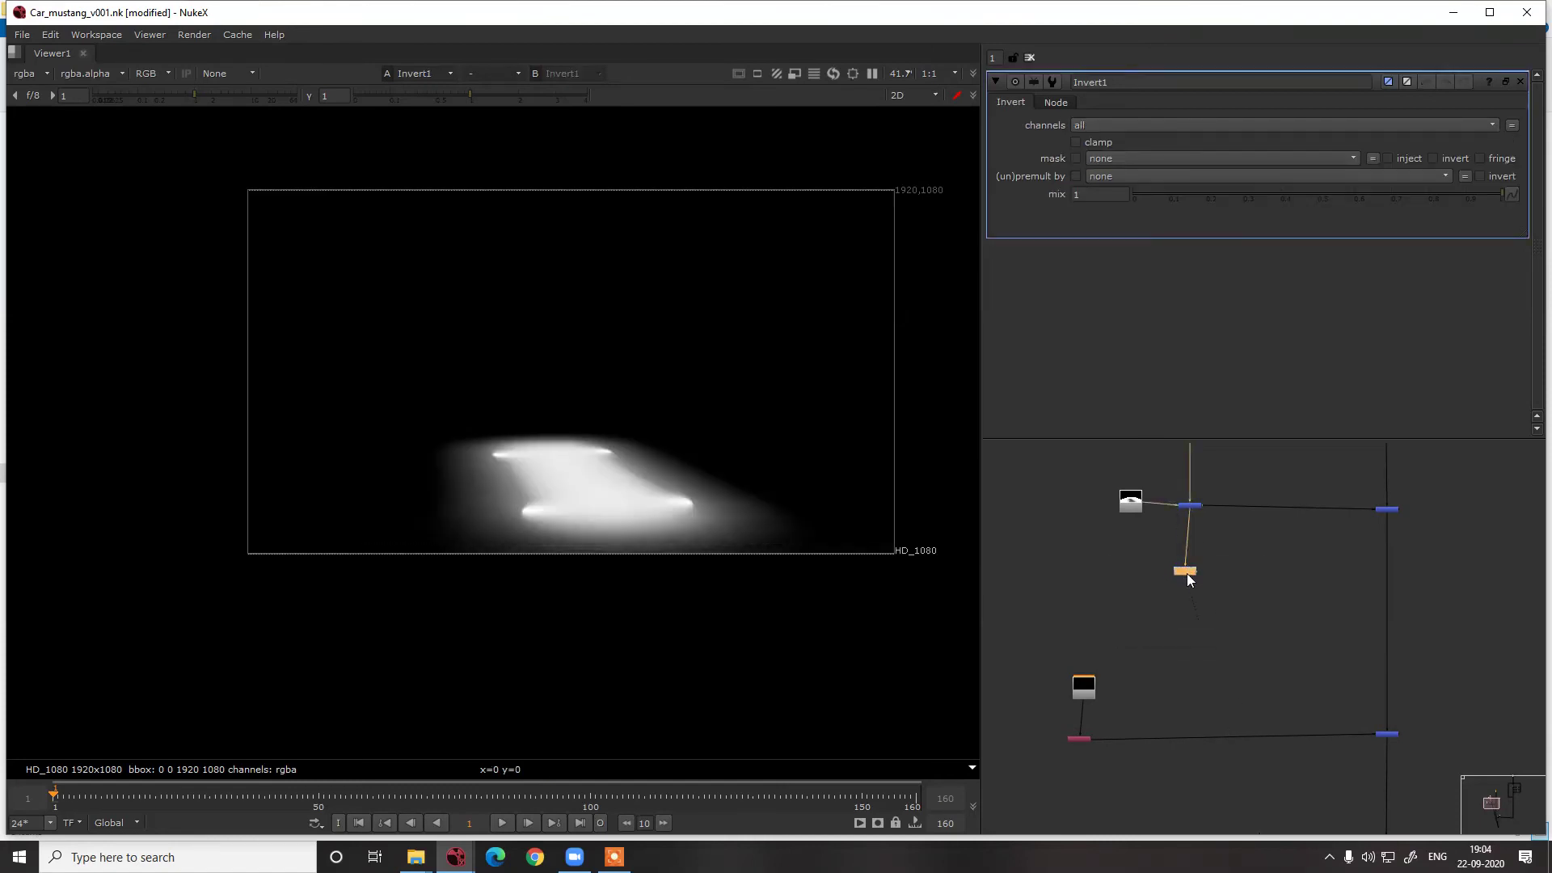
scroll(635, 499, "up", 4)
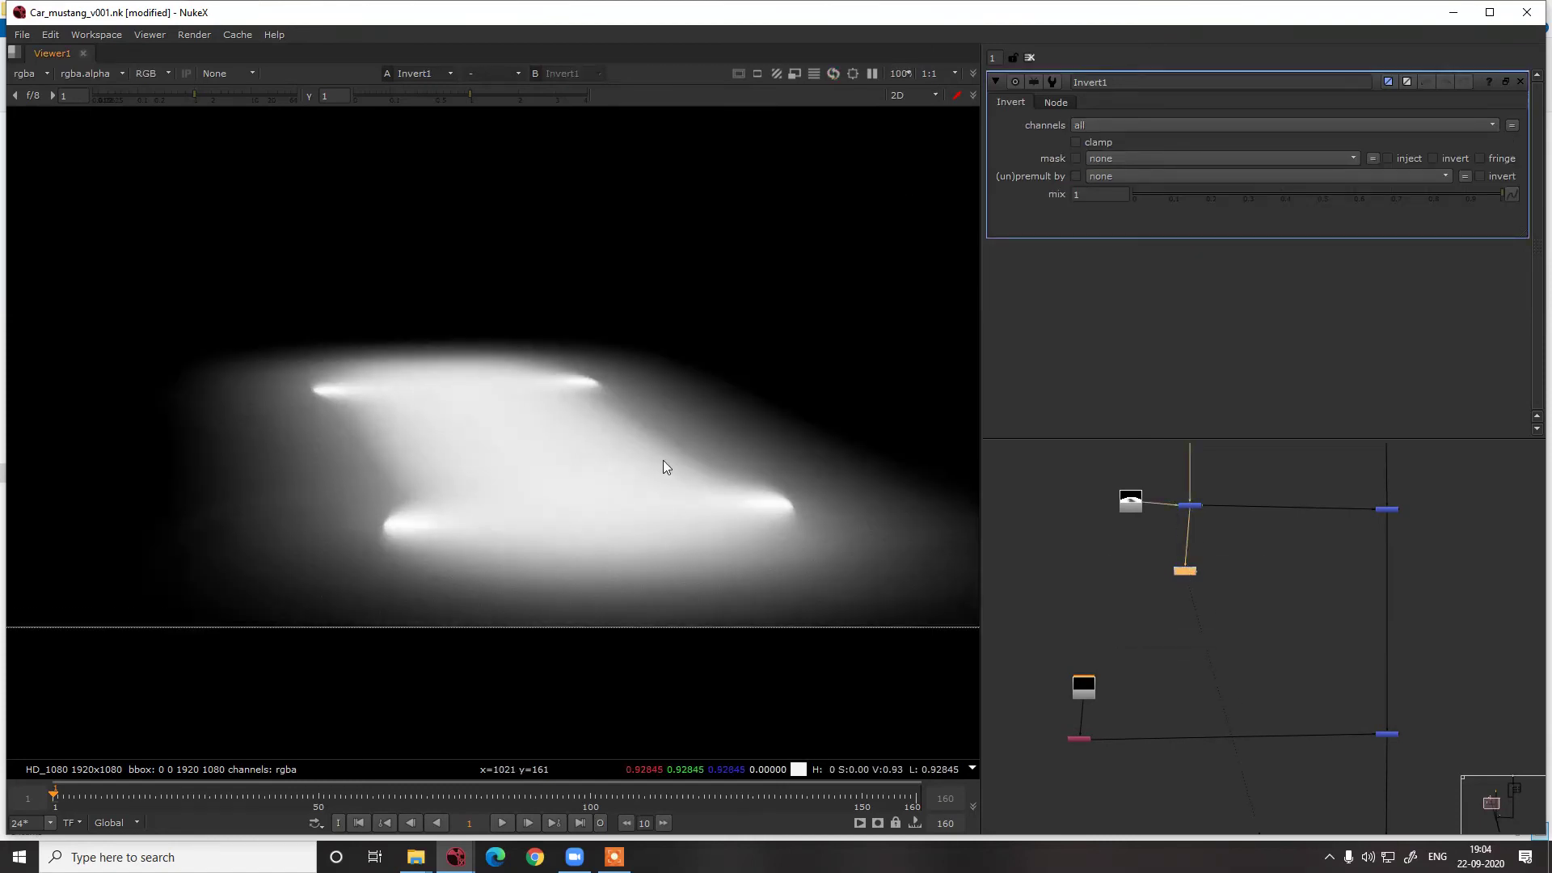
Insert a Merge node after the shadow's Remove node and connect its A input to the Invert node
left_click(1168, 684)
key("m")
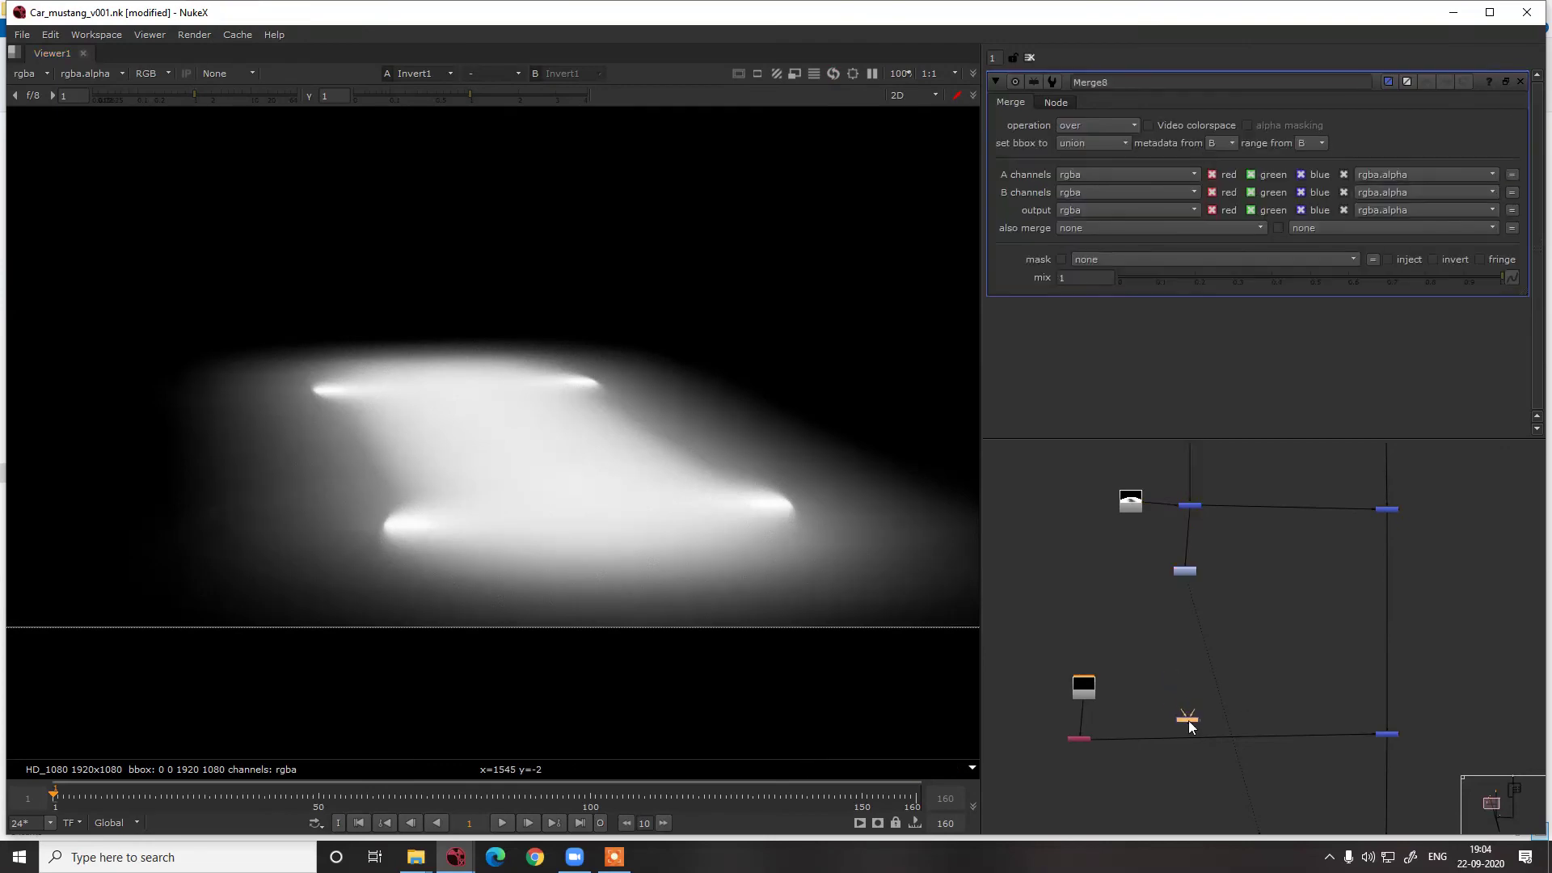
left_click_drag(1186, 720, 1186, 731)
left_click_drag(1191, 579, 1190, 566)
scroll(1055, 737, "up", 3)
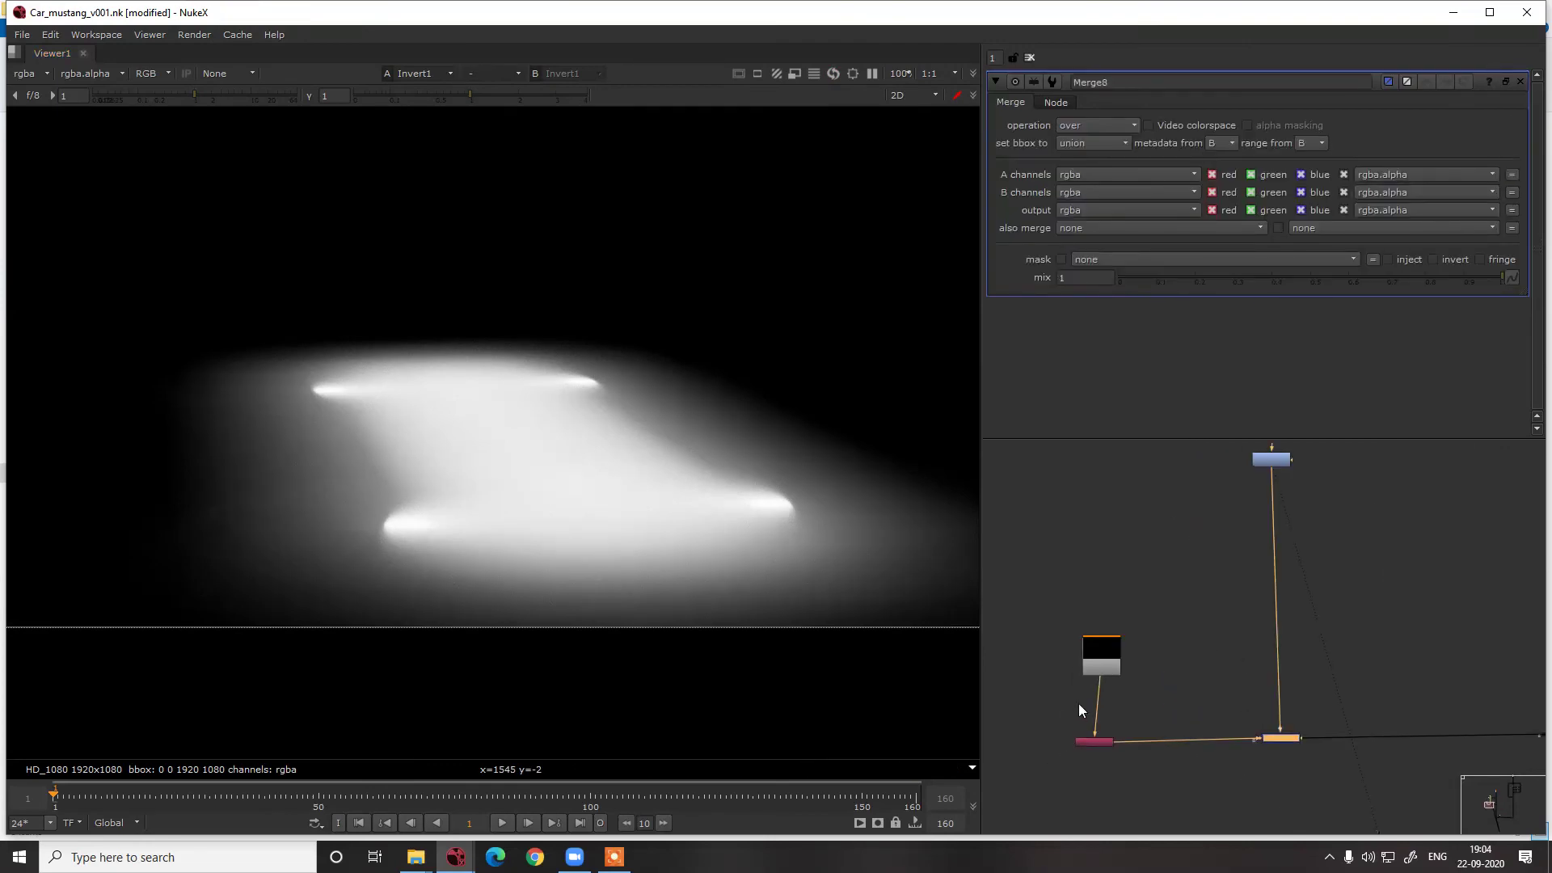
Move the Shadow_mustang Read node further above the Remove node, and view the Remove node's alpha
left_click_drag(1102, 676, 1103, 642)
key("1")
scroll(1091, 744, "up", 2)
left_click(1094, 738)
left_click(1095, 735)
key("1")
key("a")
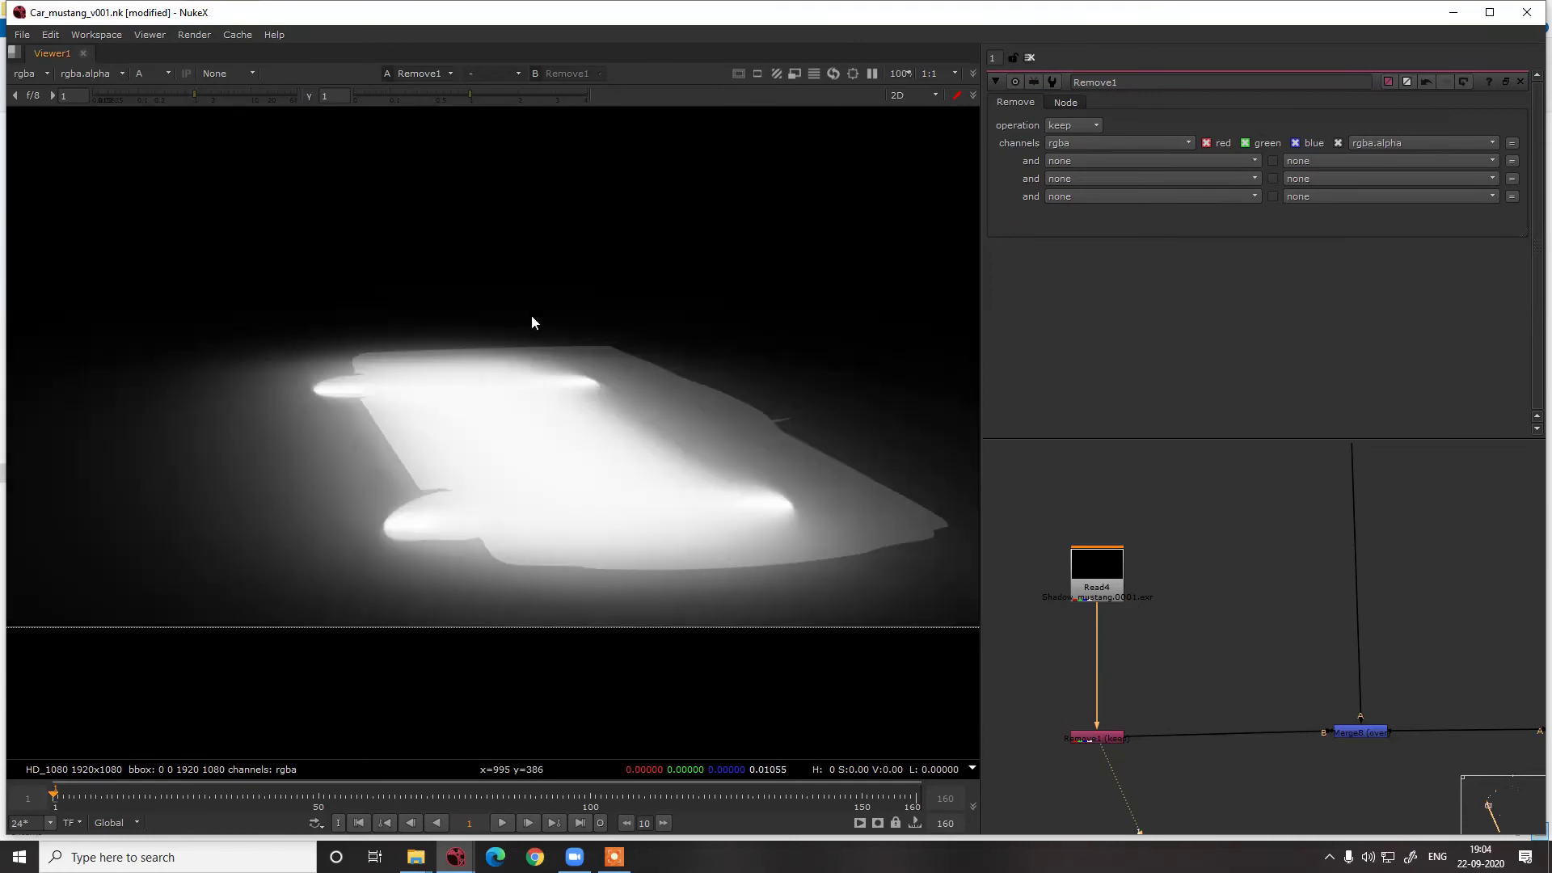
Move the Remove node up and add a Shuffle below it that copies alpha into red, green and blue, checking the red channel
left_click_drag(1100, 740, 1103, 633)
key("Tab")
type("shuf")
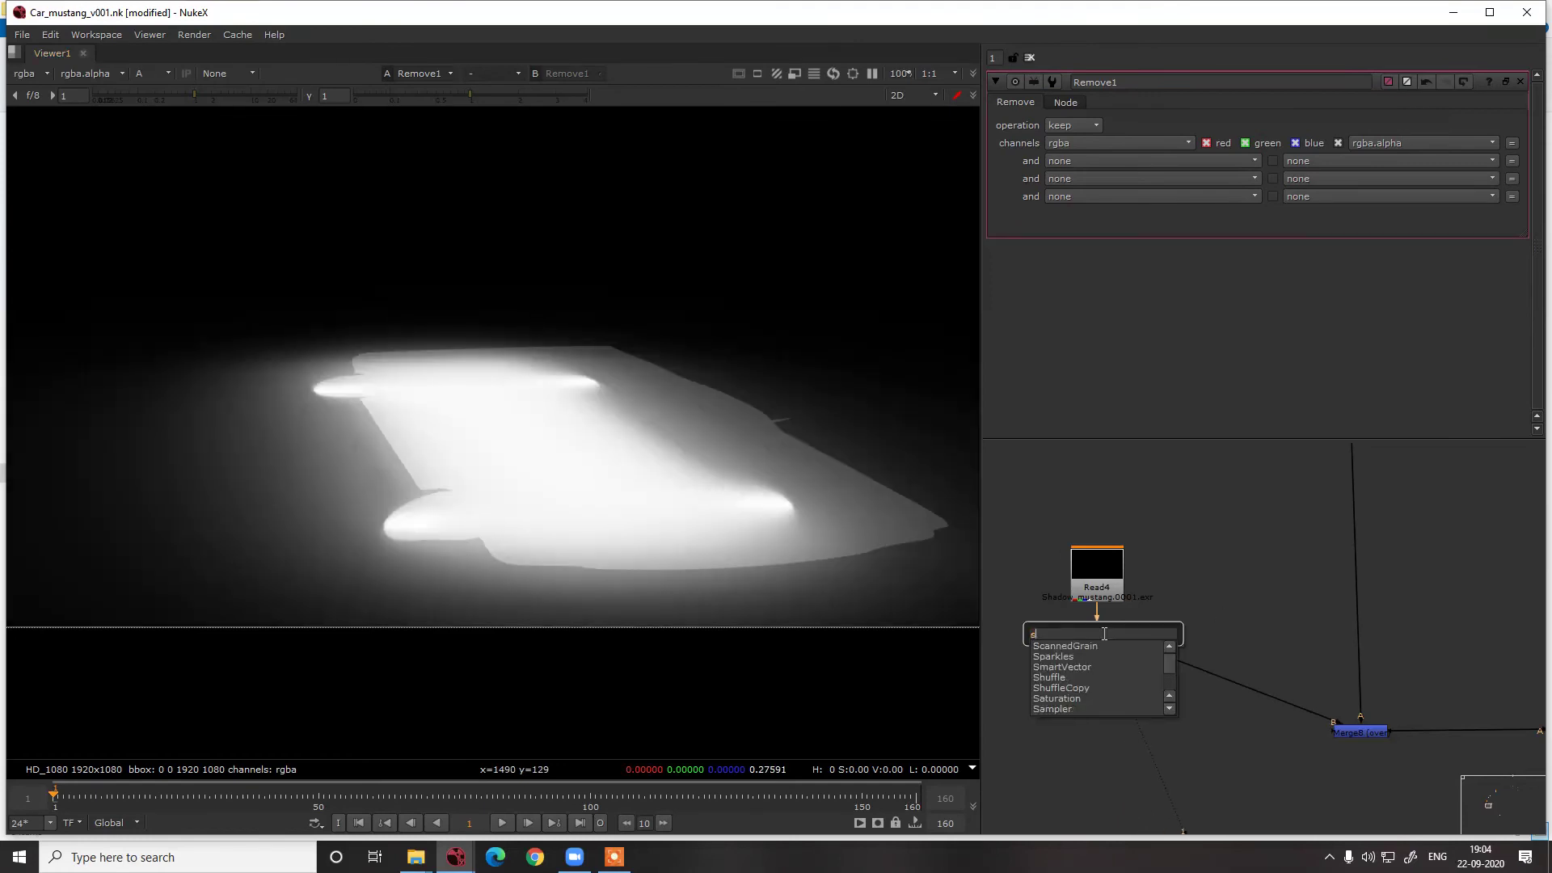
key("Return")
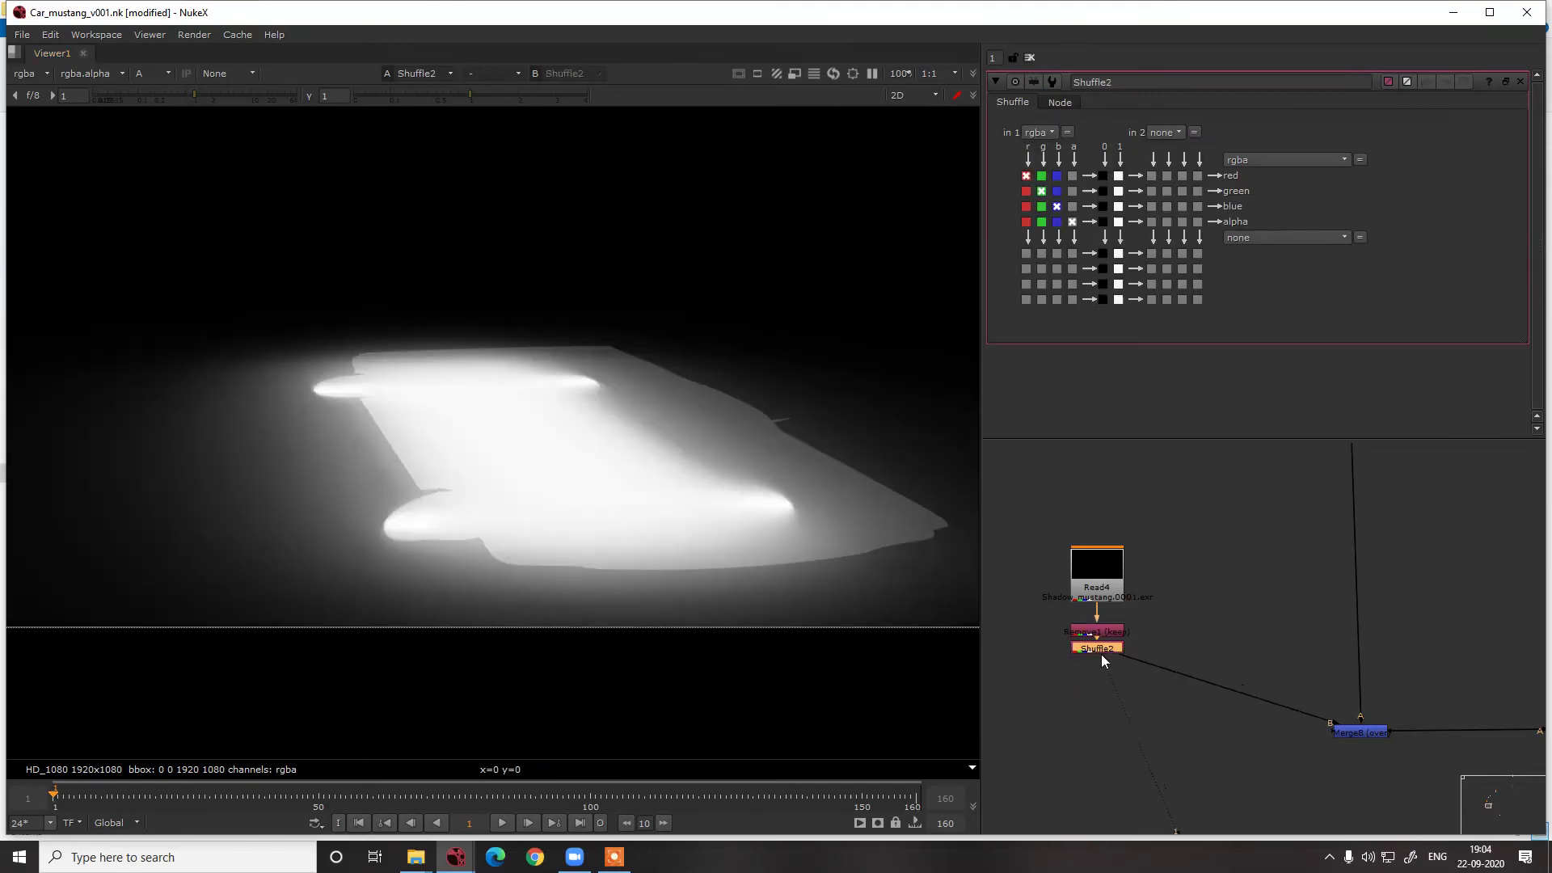
left_click(1072, 191)
left_click(1073, 176)
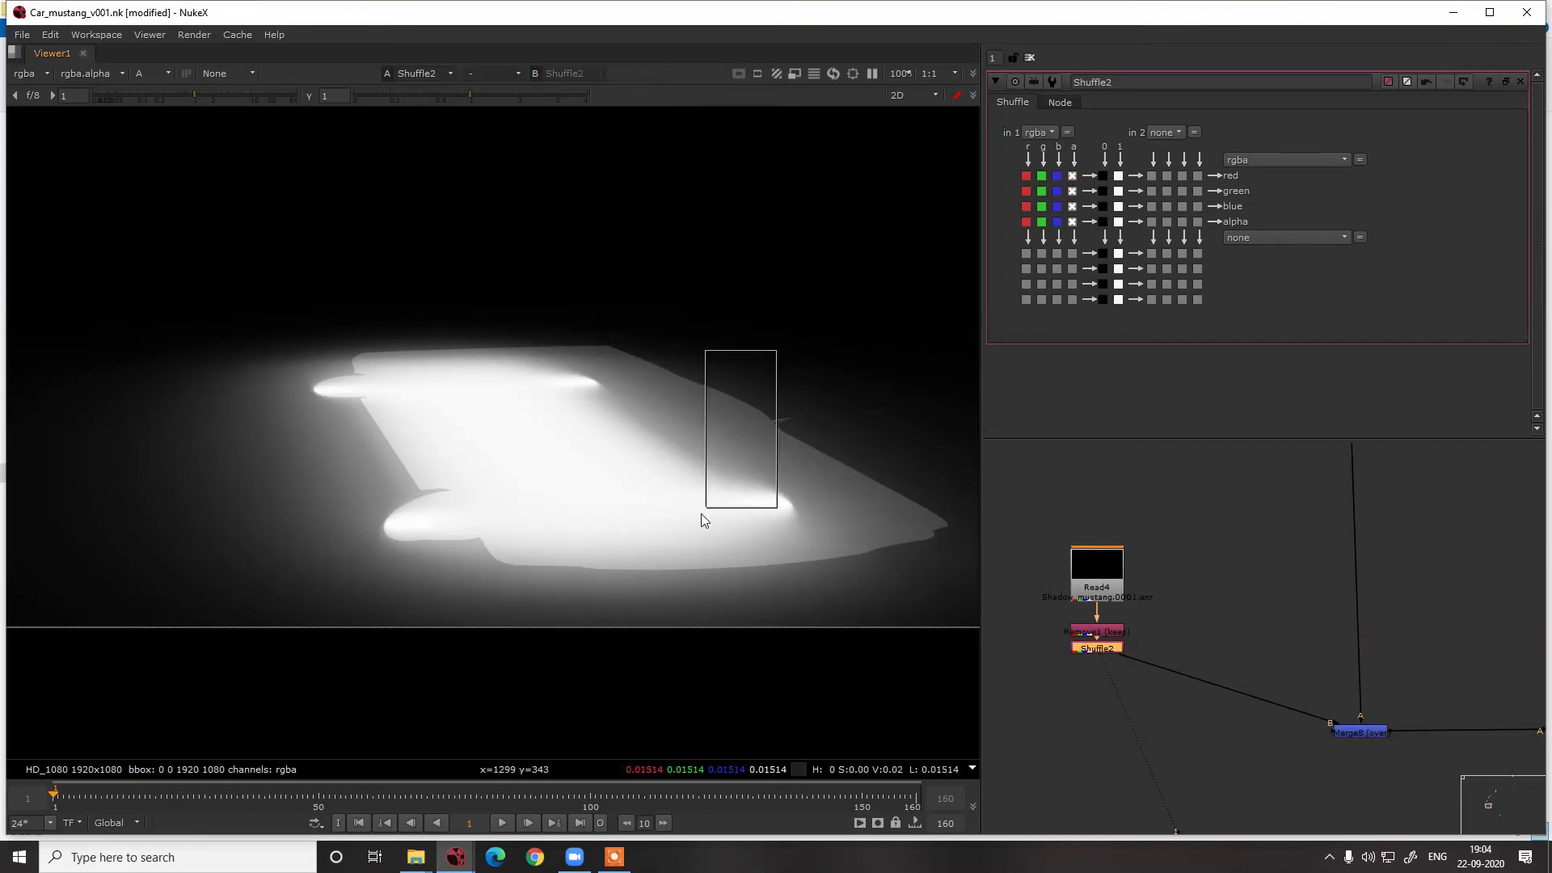
key("r")
key("r")
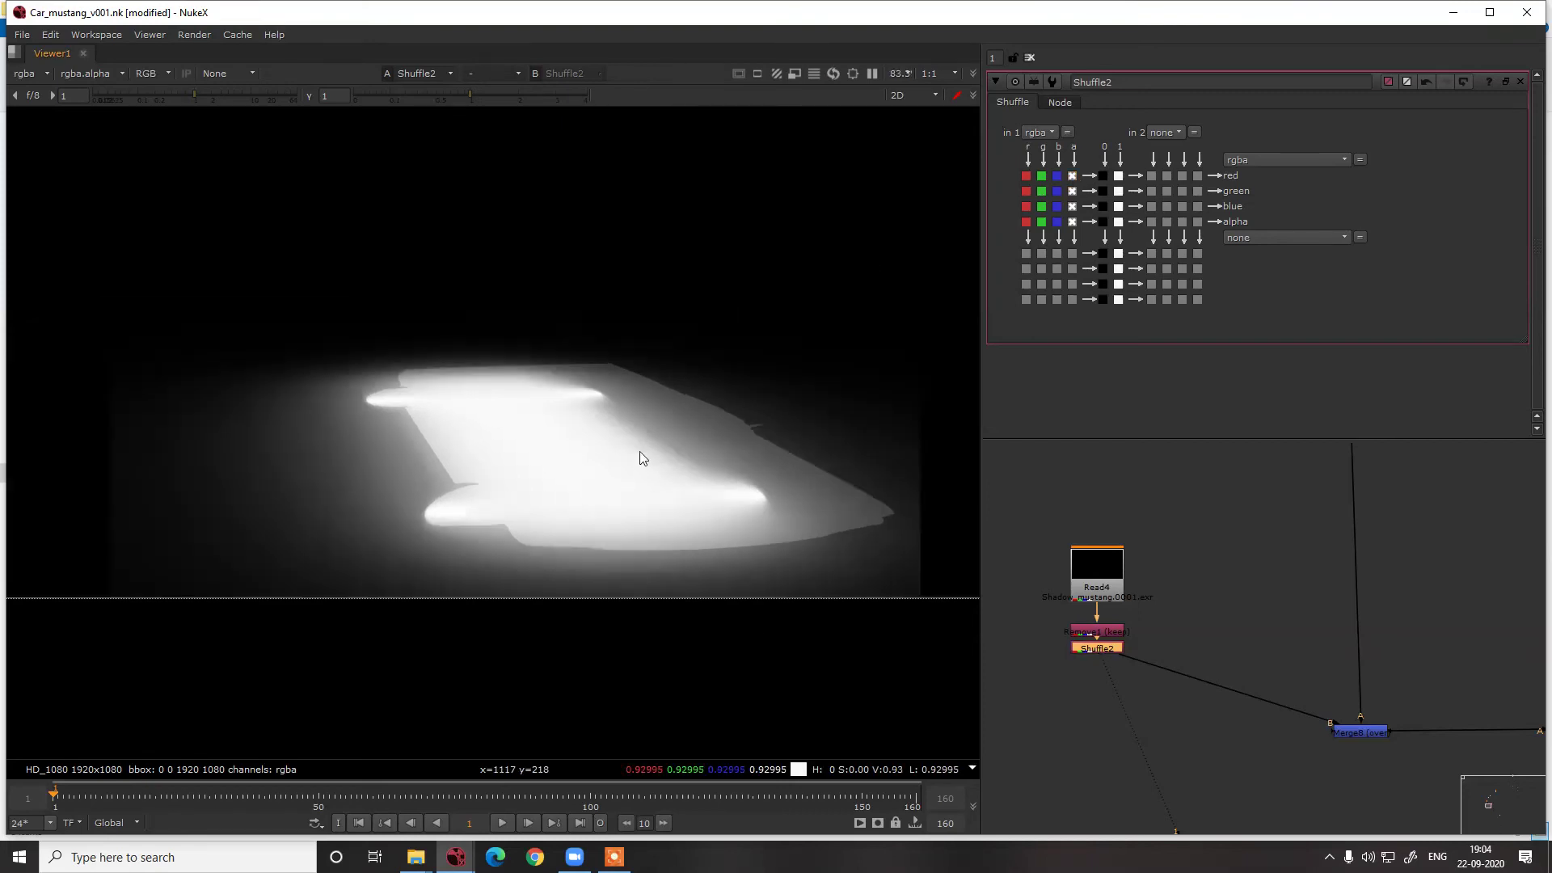
key("f")
key("f")
Set the Merge joining the Invert and Shuffle branches to the stencil operation, and view its alpha
scroll(1285, 700, "up", 3)
double_click(1284, 694)
key("1")
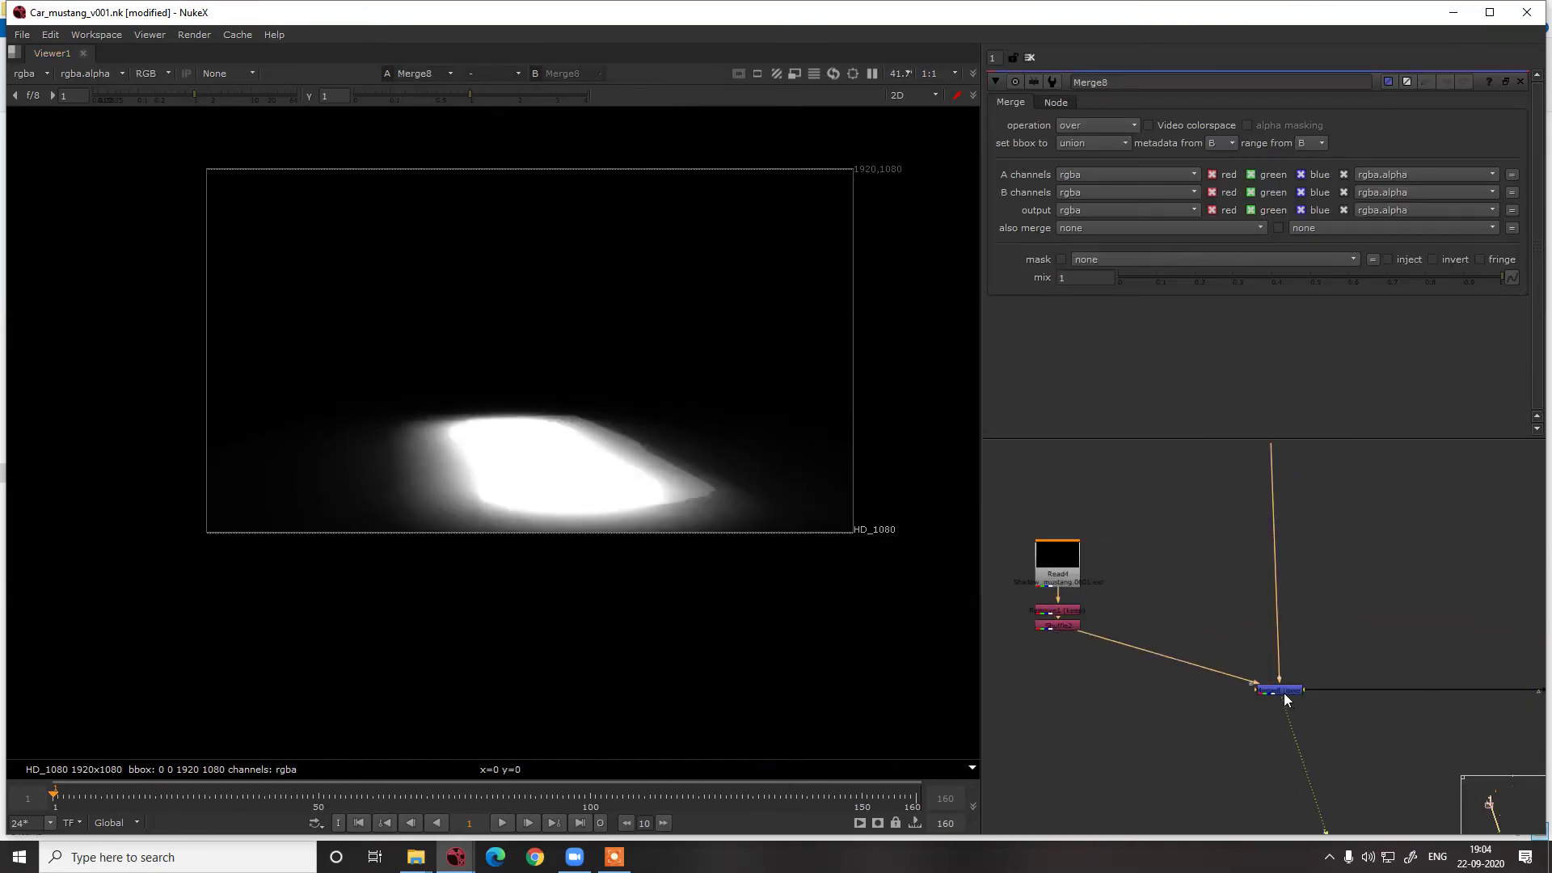
left_click(1058, 124)
left_click(1083, 425)
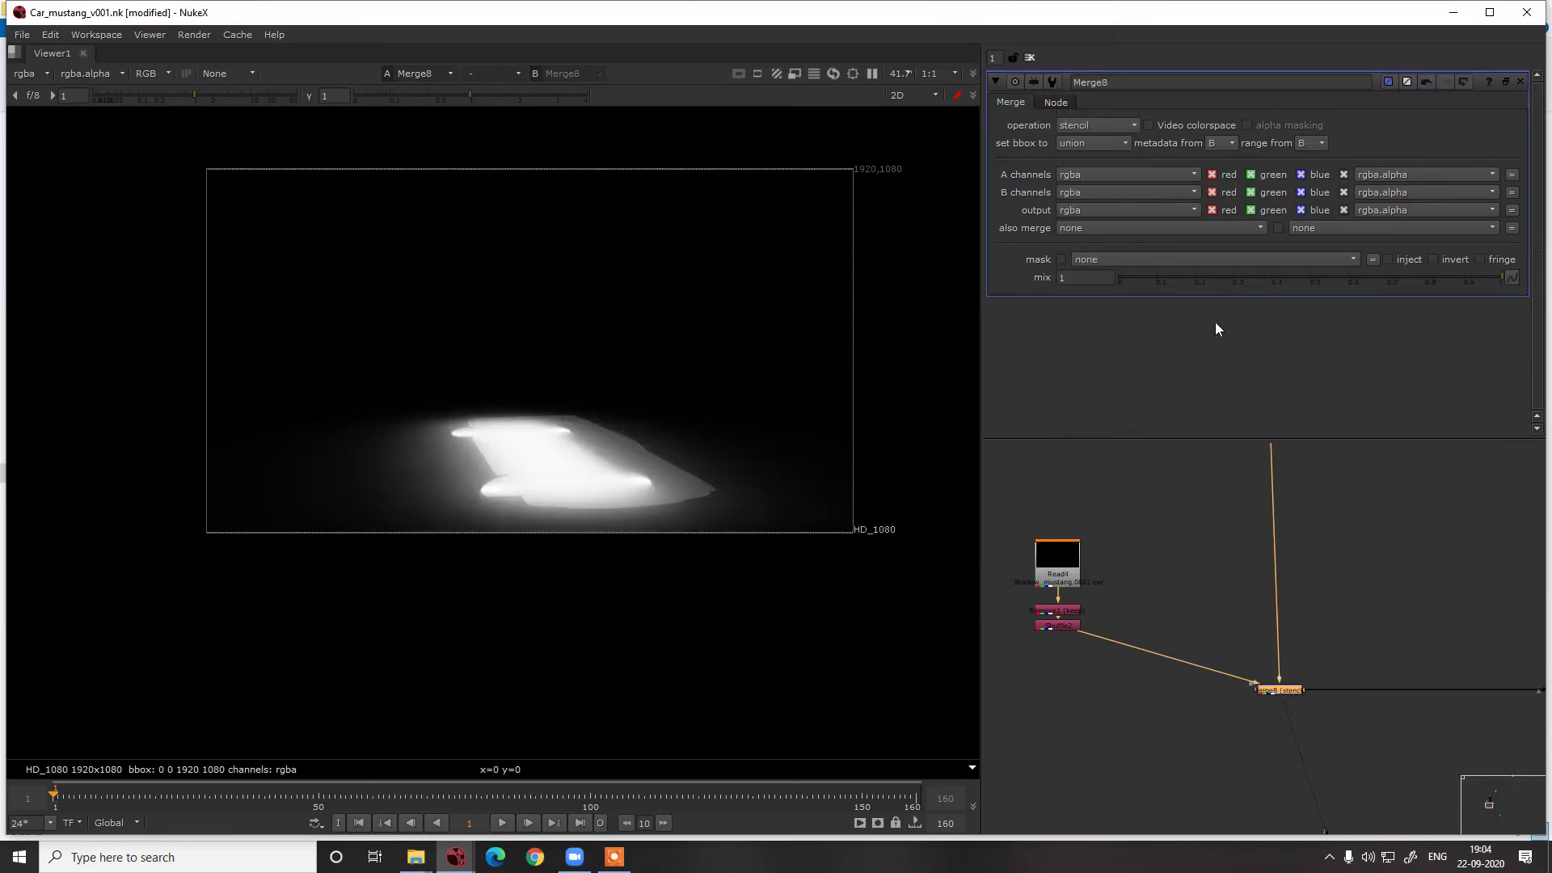
scroll(1288, 680, "up", 3)
key("a")
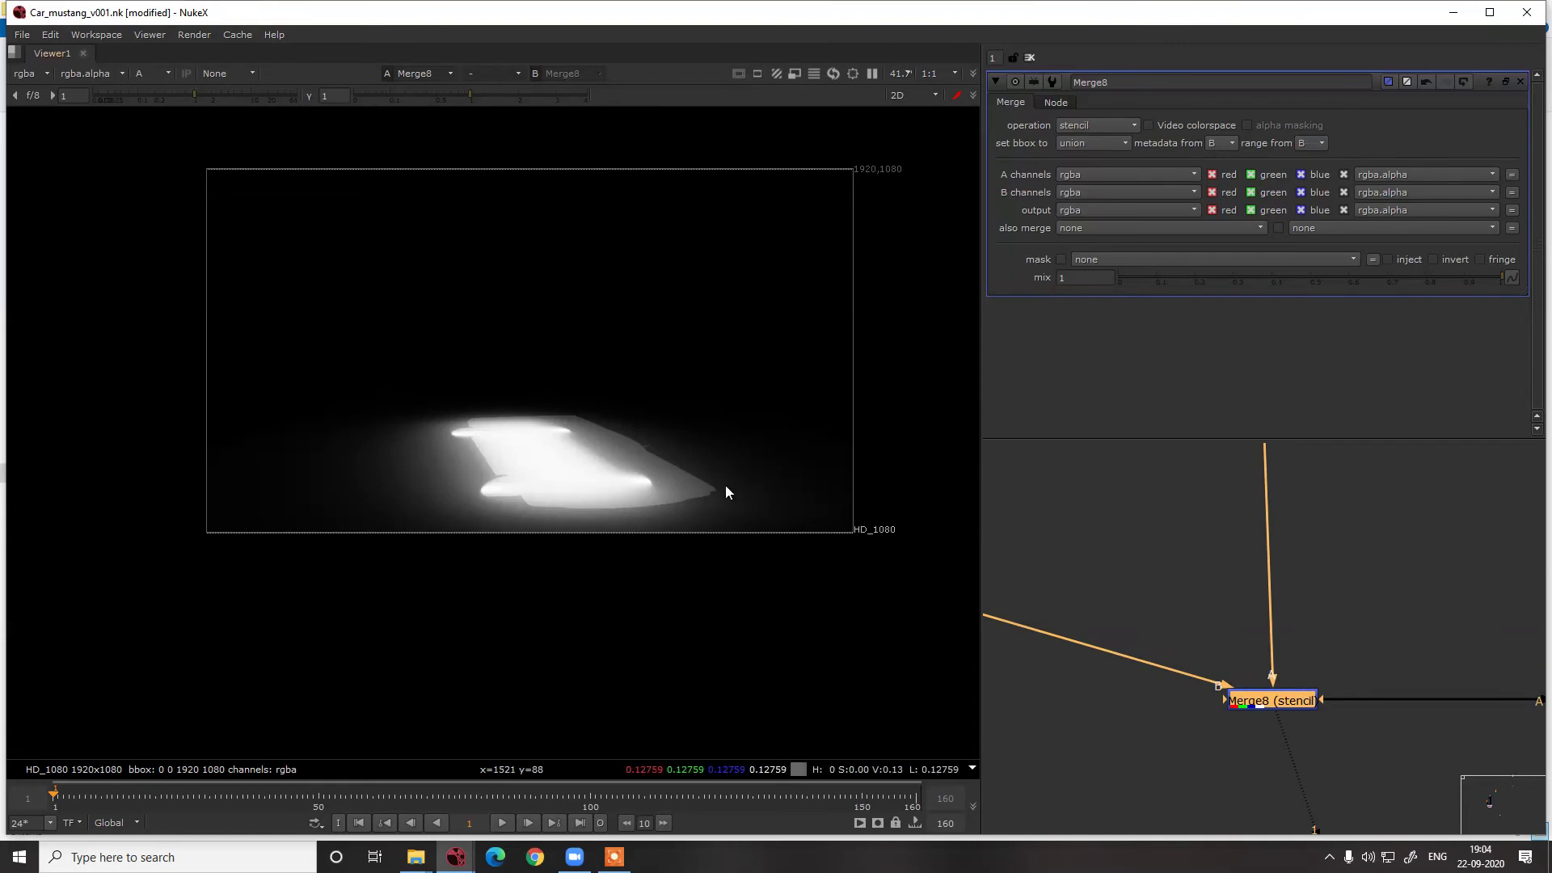
Switch from the alpha view back to full colour and view the Invert node's output
key("a")
scroll(1313, 702, "down", 3)
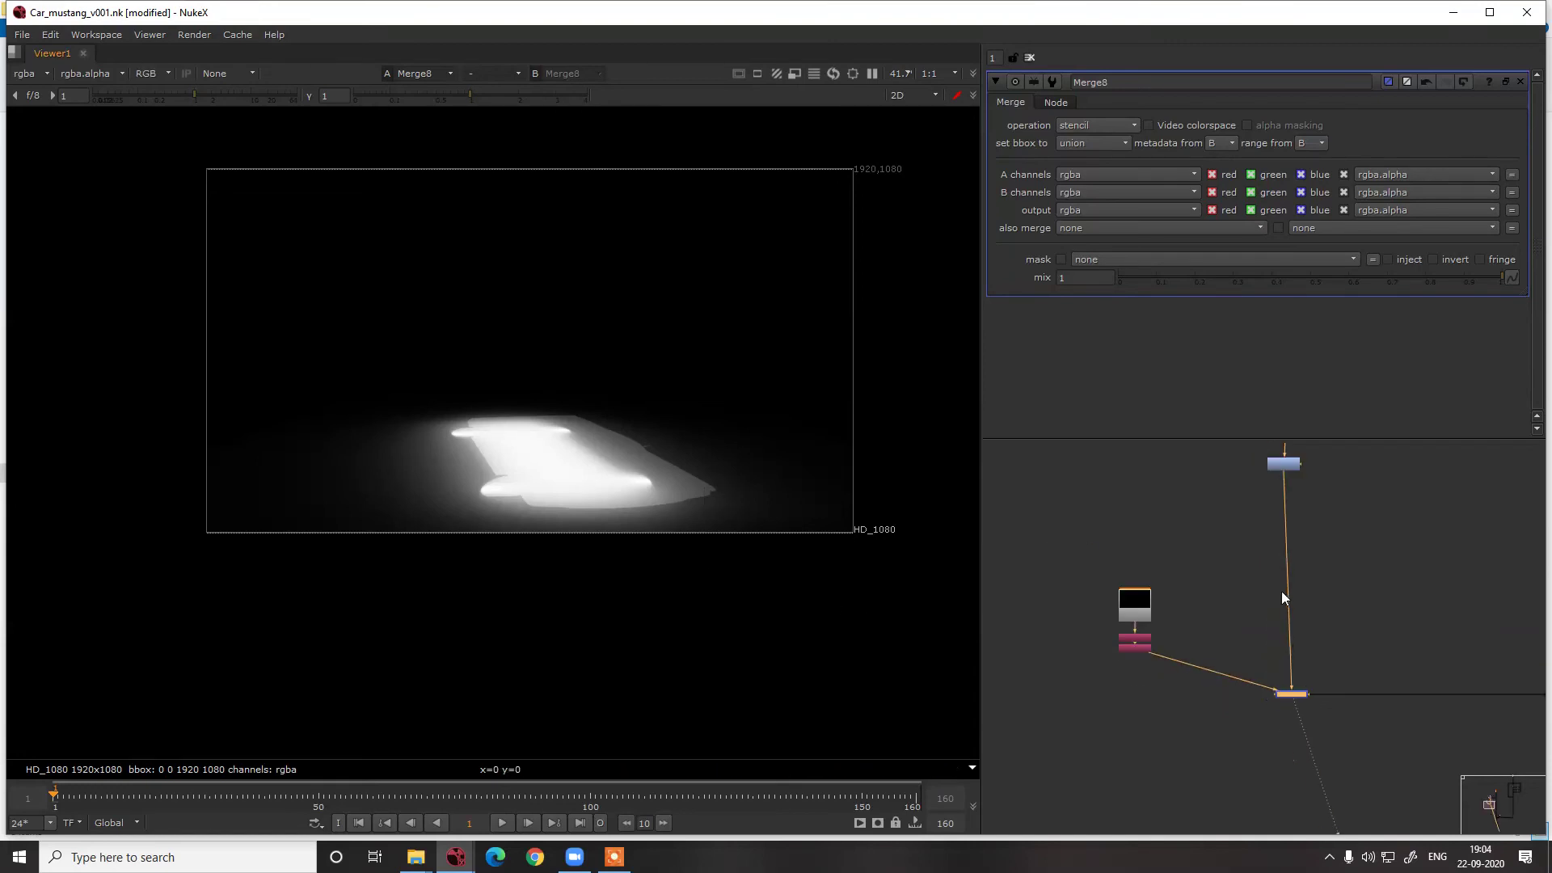
left_click(1283, 568)
key("1")
middle_click_drag(1309, 693, 1196, 561)
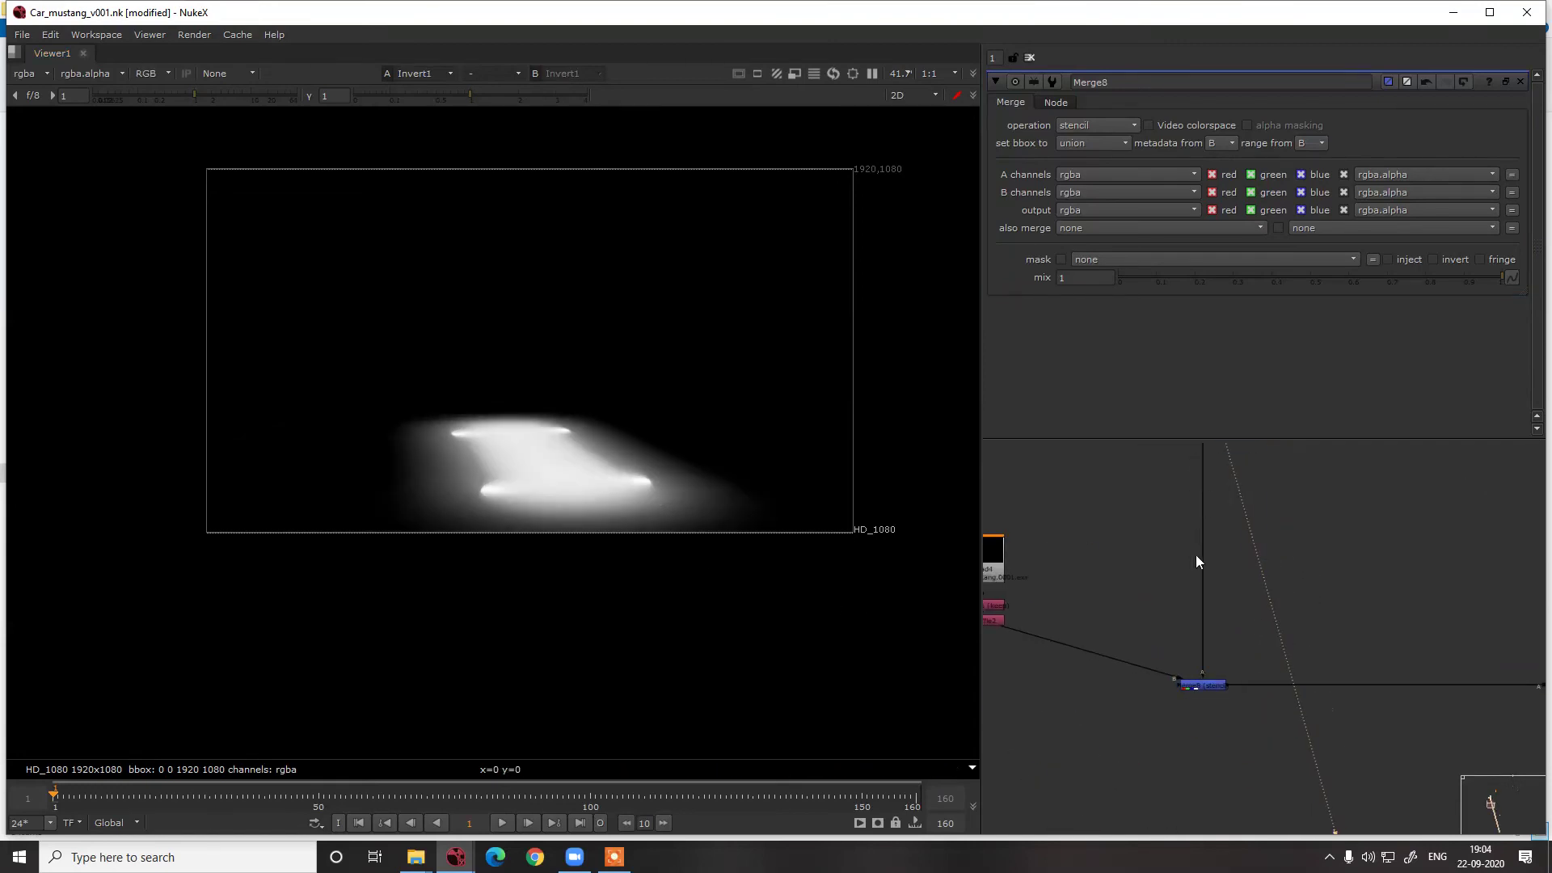
Open the Invert node's properties and examine its alpha channel
left_click(1205, 695)
scroll(1192, 573, "down", 4)
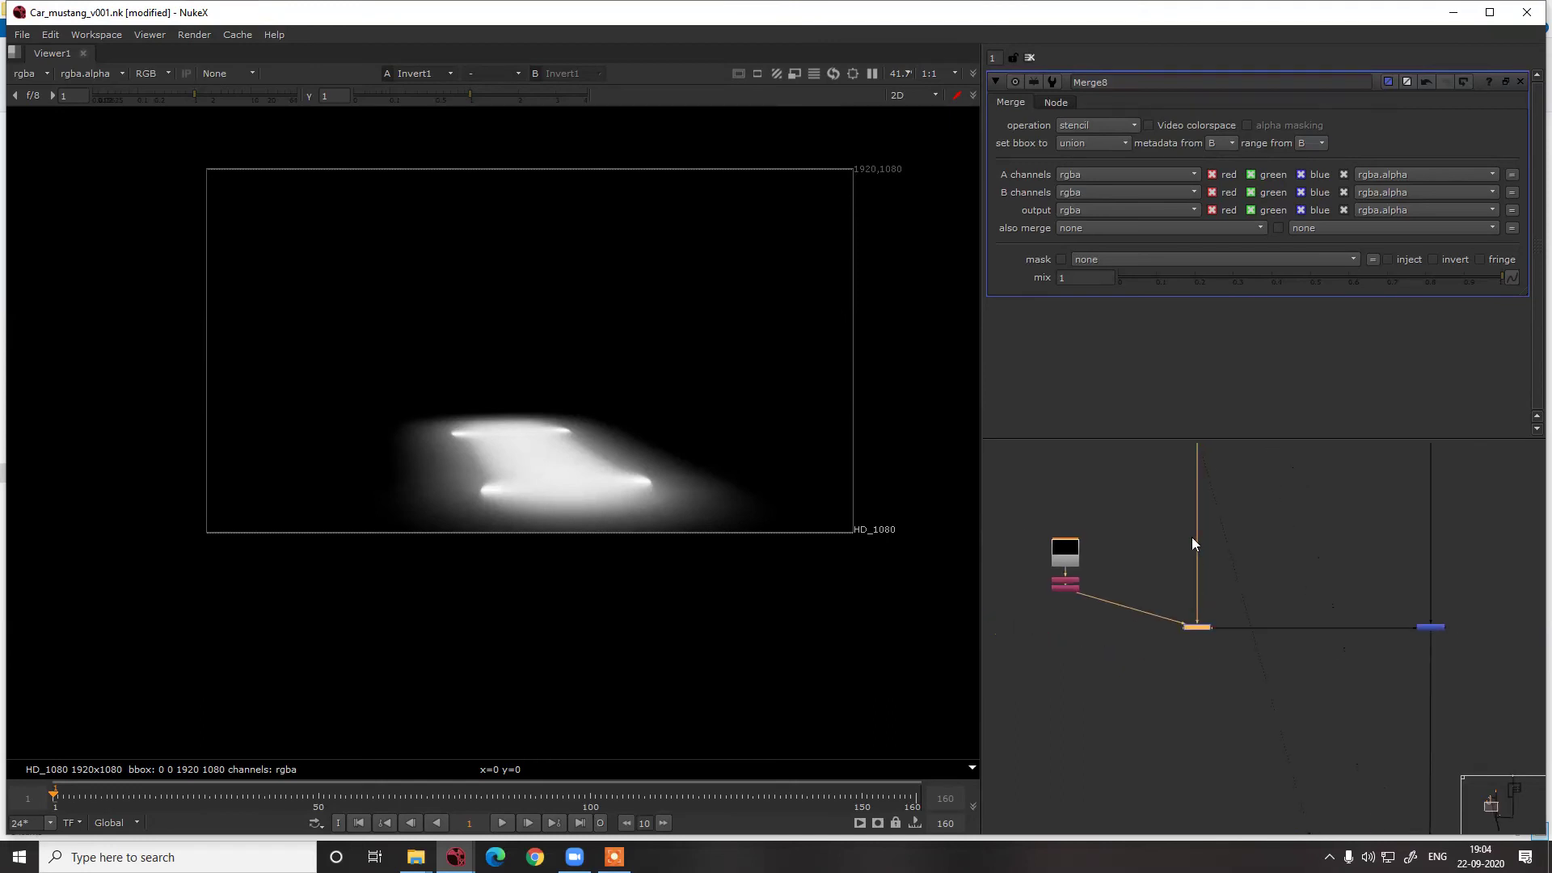
middle_click_drag(1192, 501, 1196, 619)
scroll(1196, 619, "up", 4)
double_click(1203, 571)
key("Tab")
type("a")
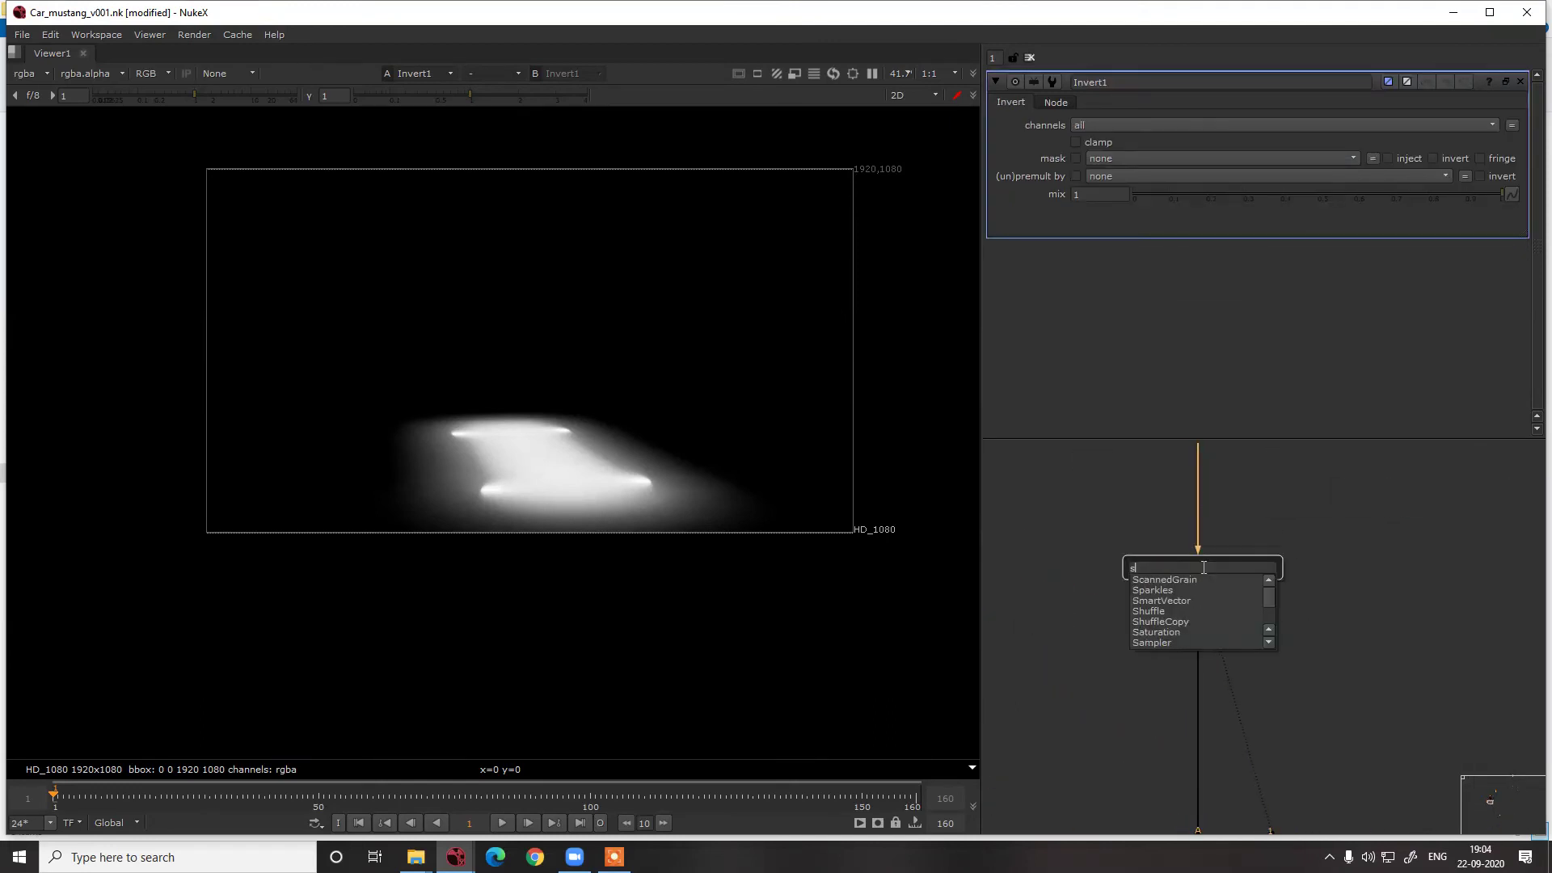
left_click(609, 482)
key("a")
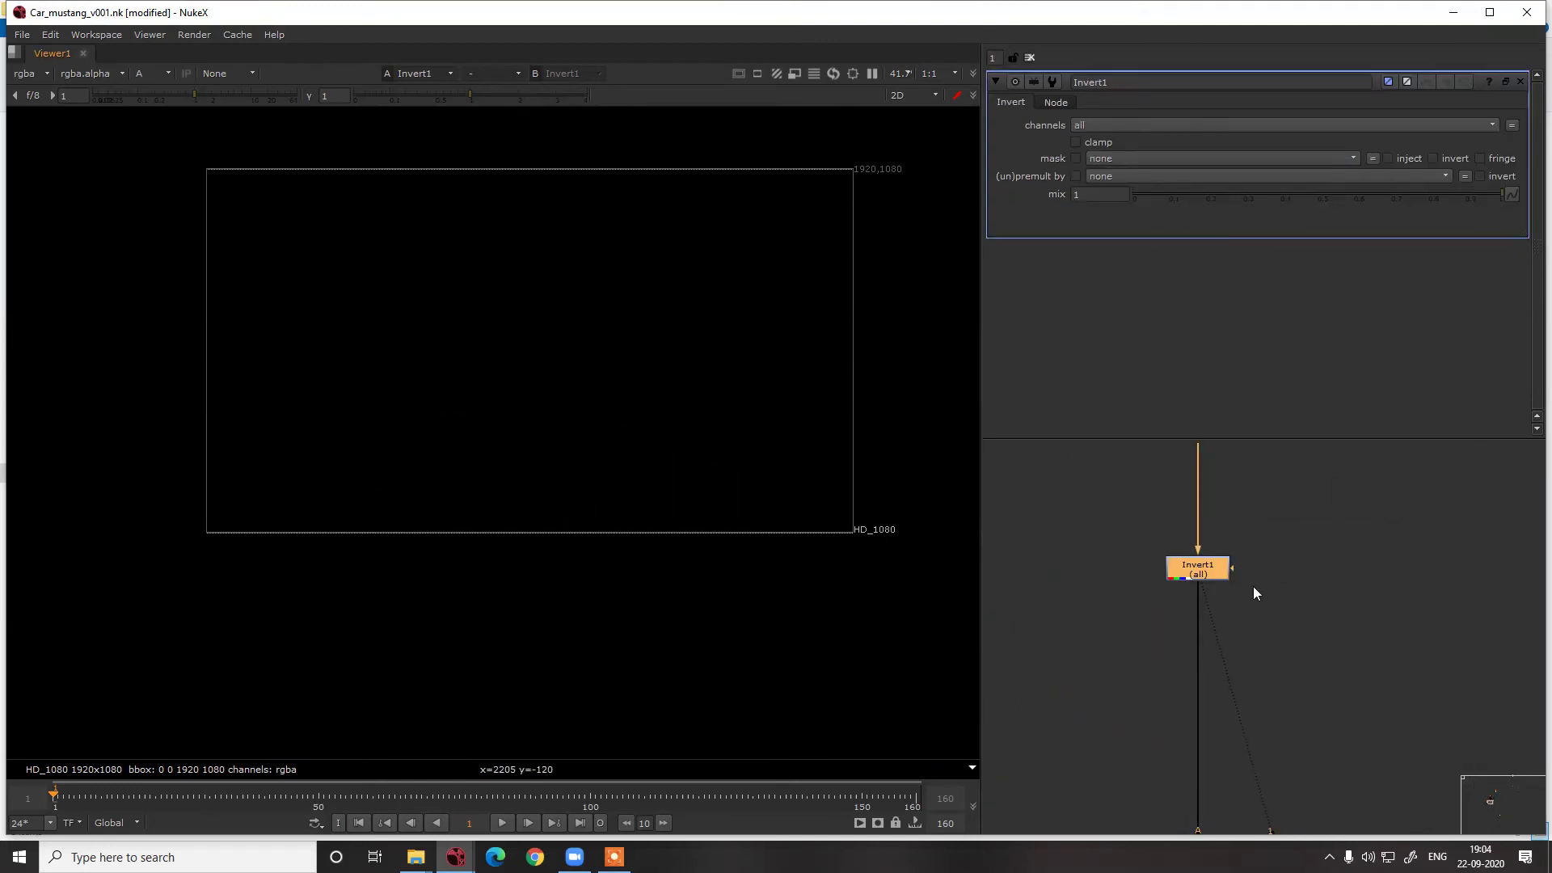
Add a Shuffle below the Invert node that copies red into green, blue and alpha, and check the resulting alpha
key("Tab")
type("shuf")
key("Return")
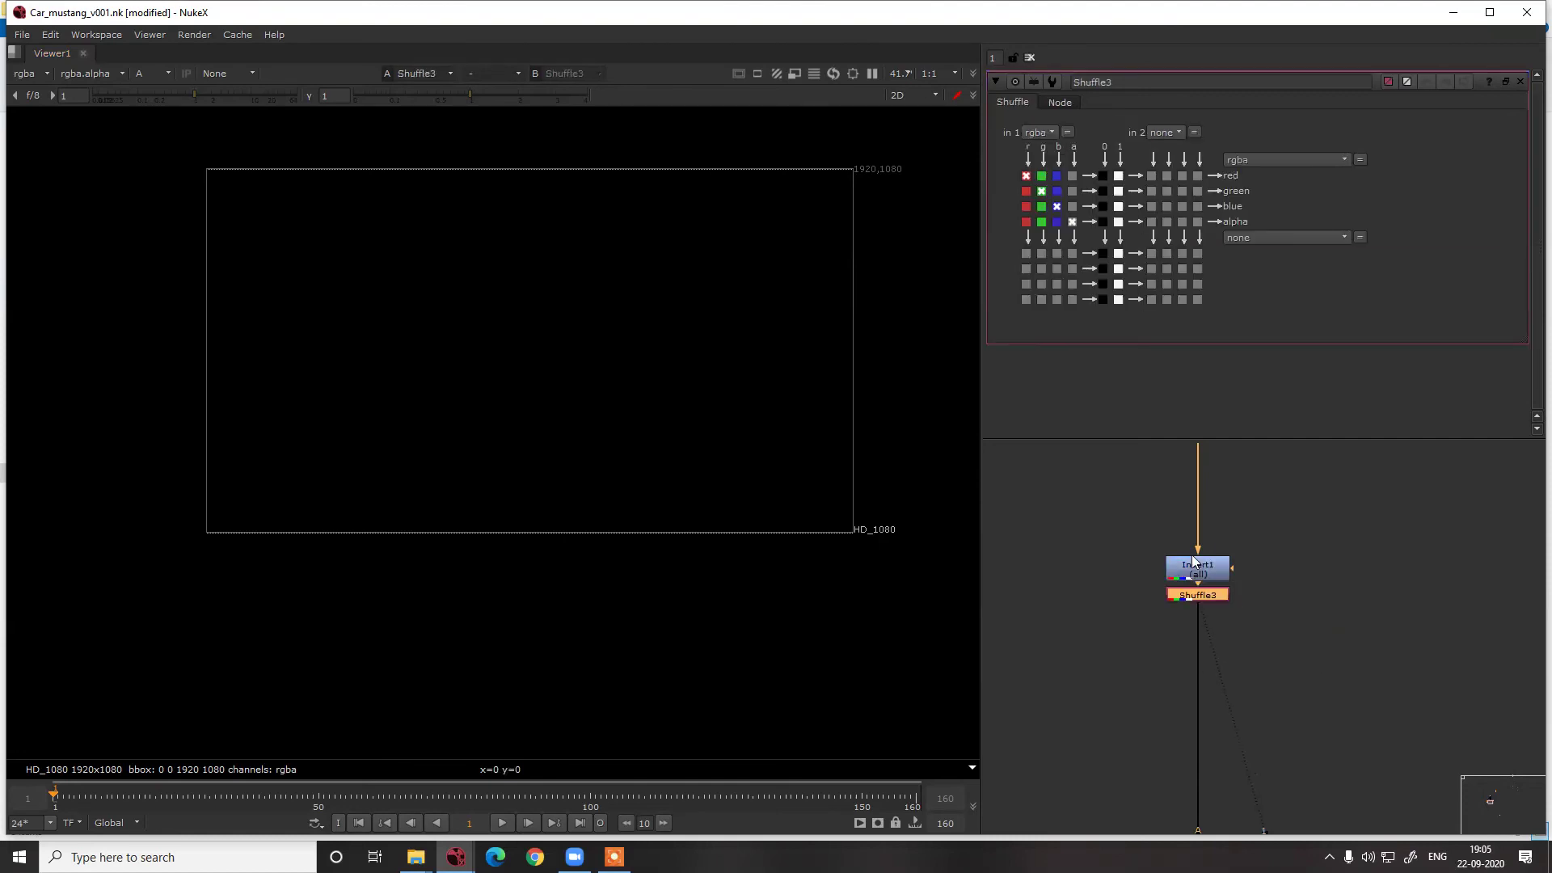
left_click(1026, 222)
left_click(1026, 206)
left_click(1026, 191)
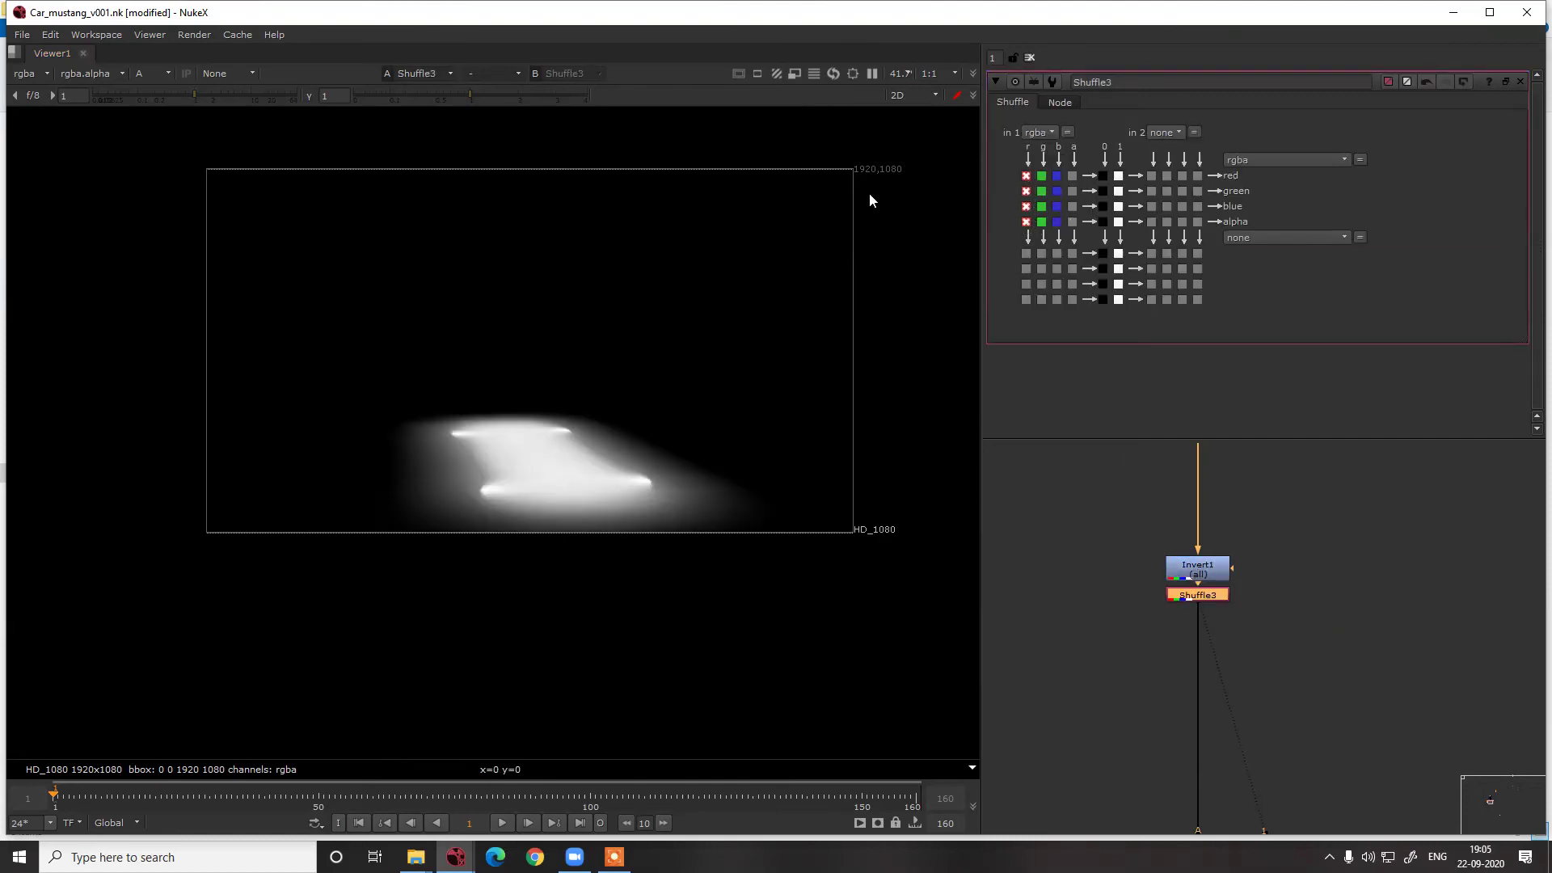
key("a")
View the stencil Merge's output and compare it with the node disabled and enabled
scroll(1253, 460, "down", 4)
scroll(1229, 659, "up", 3)
double_click(1243, 640)
key("1")
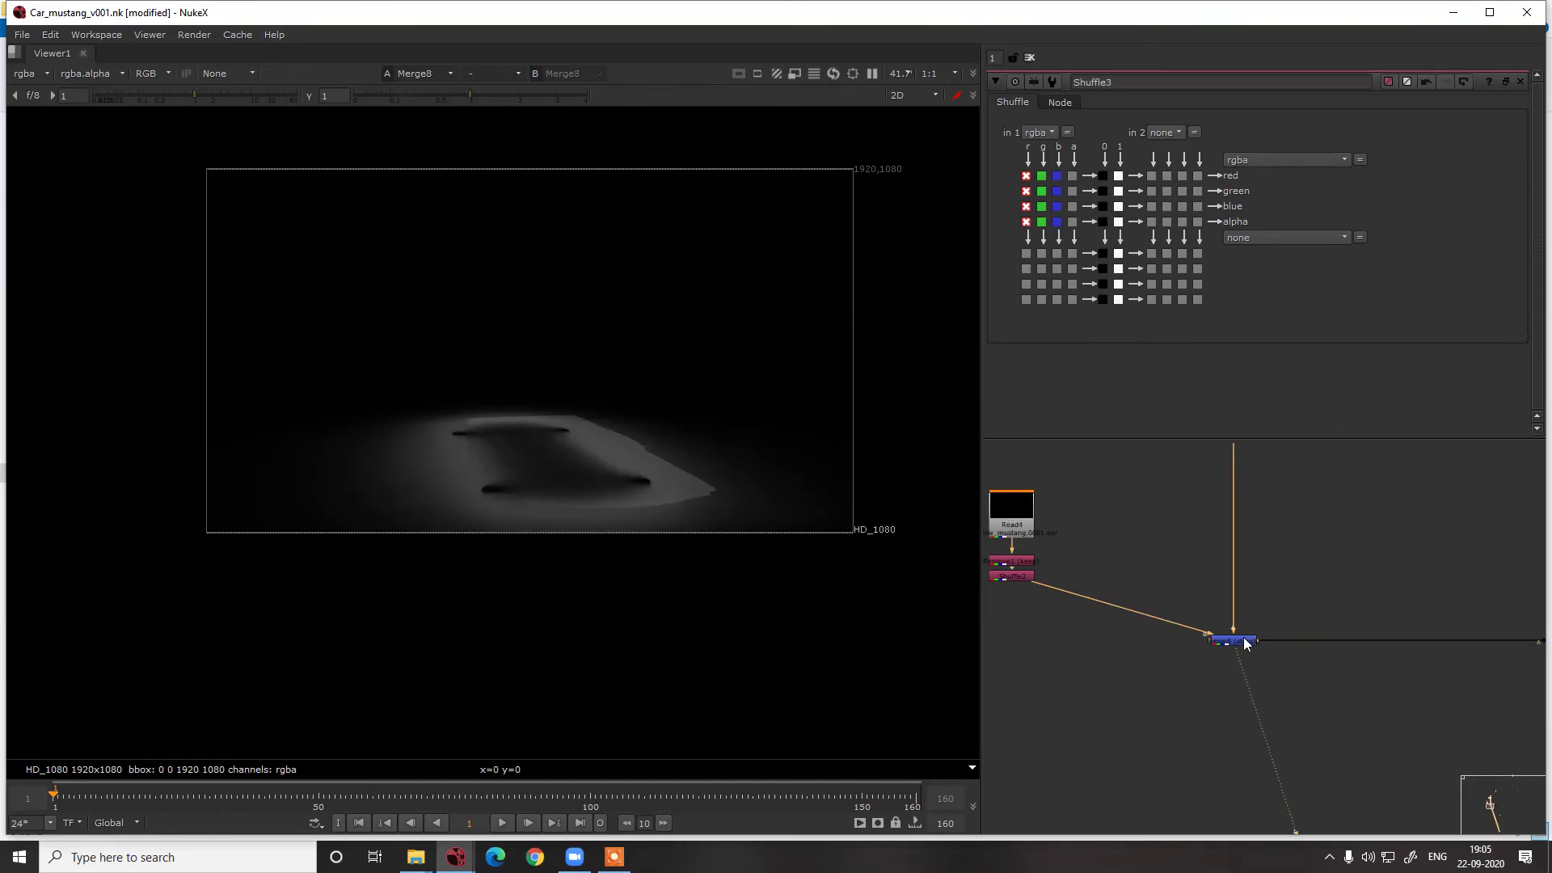
left_click(1244, 640)
key("d")
key("d")
View the over Merge on the street plate and compare the shadow with the stencil Merge disabled and enabled
scroll(1244, 638, "down", 3)
middle_click_drag(1400, 614, 1317, 599)
left_click(1317, 597)
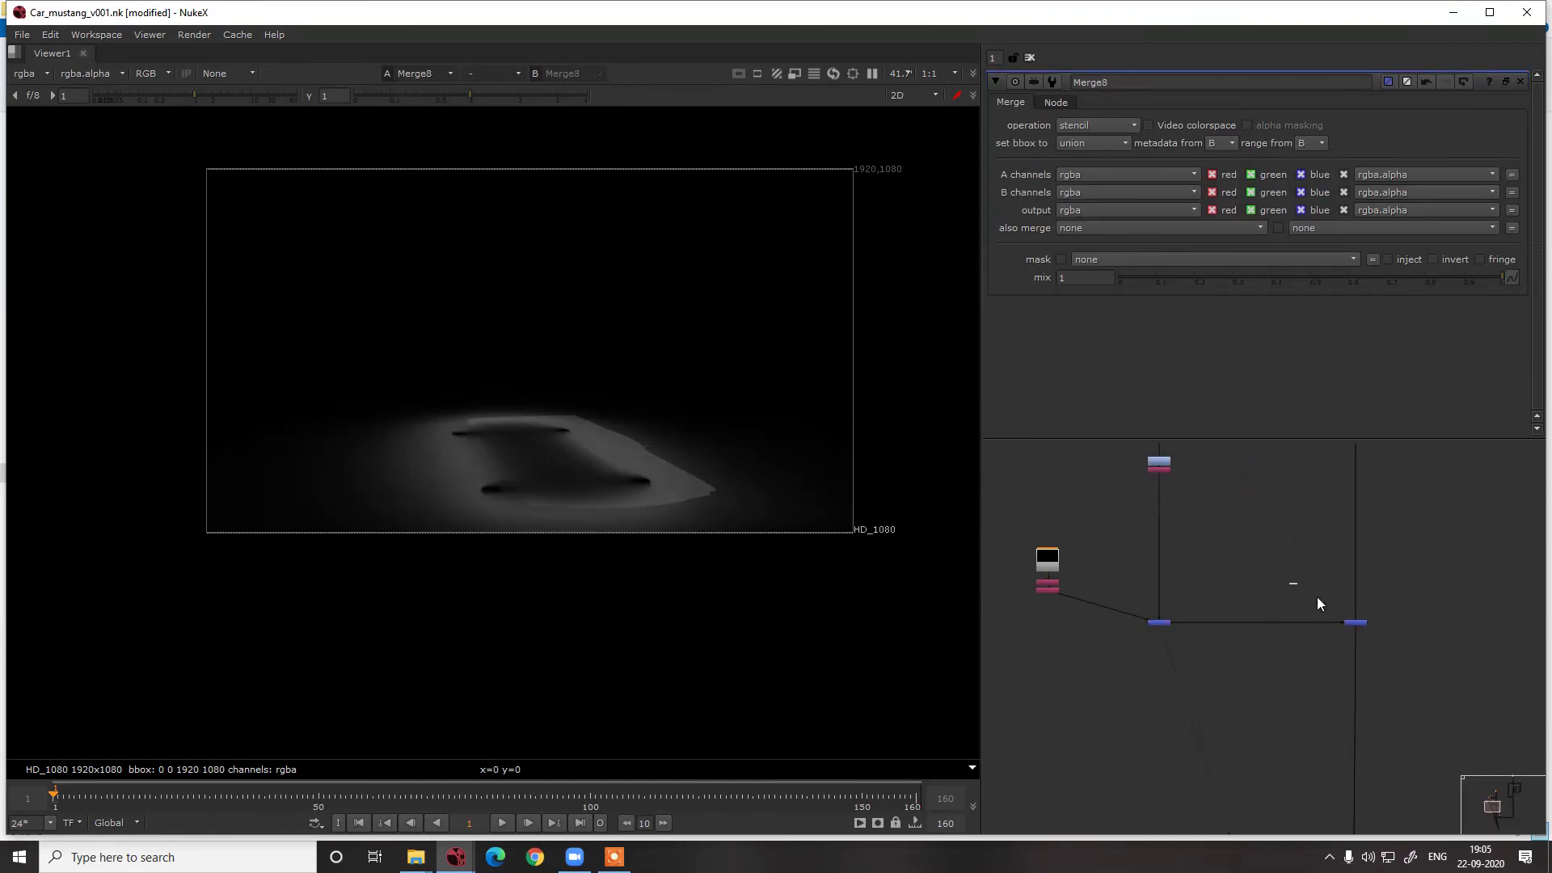
key("1")
scroll(1157, 631, "up", 4)
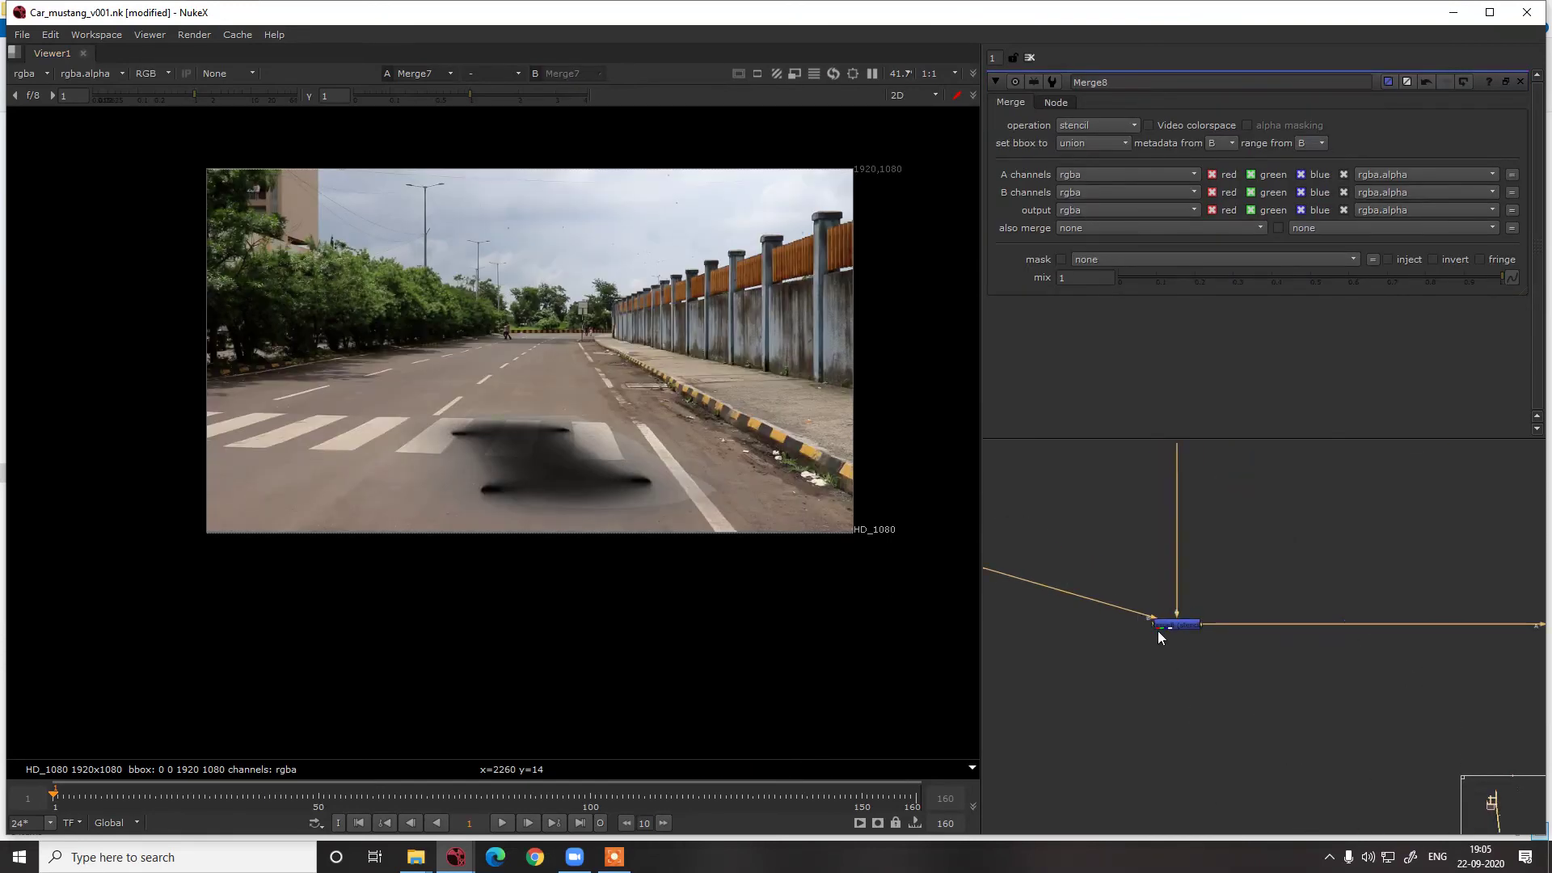
left_click(1197, 625)
key("d")
key("d")
Restore the Shuffle below the shadow's Remove node so red, green and blue each pass through their own channel
middle_click_drag(1033, 581, 1282, 697)
double_click(1181, 660)
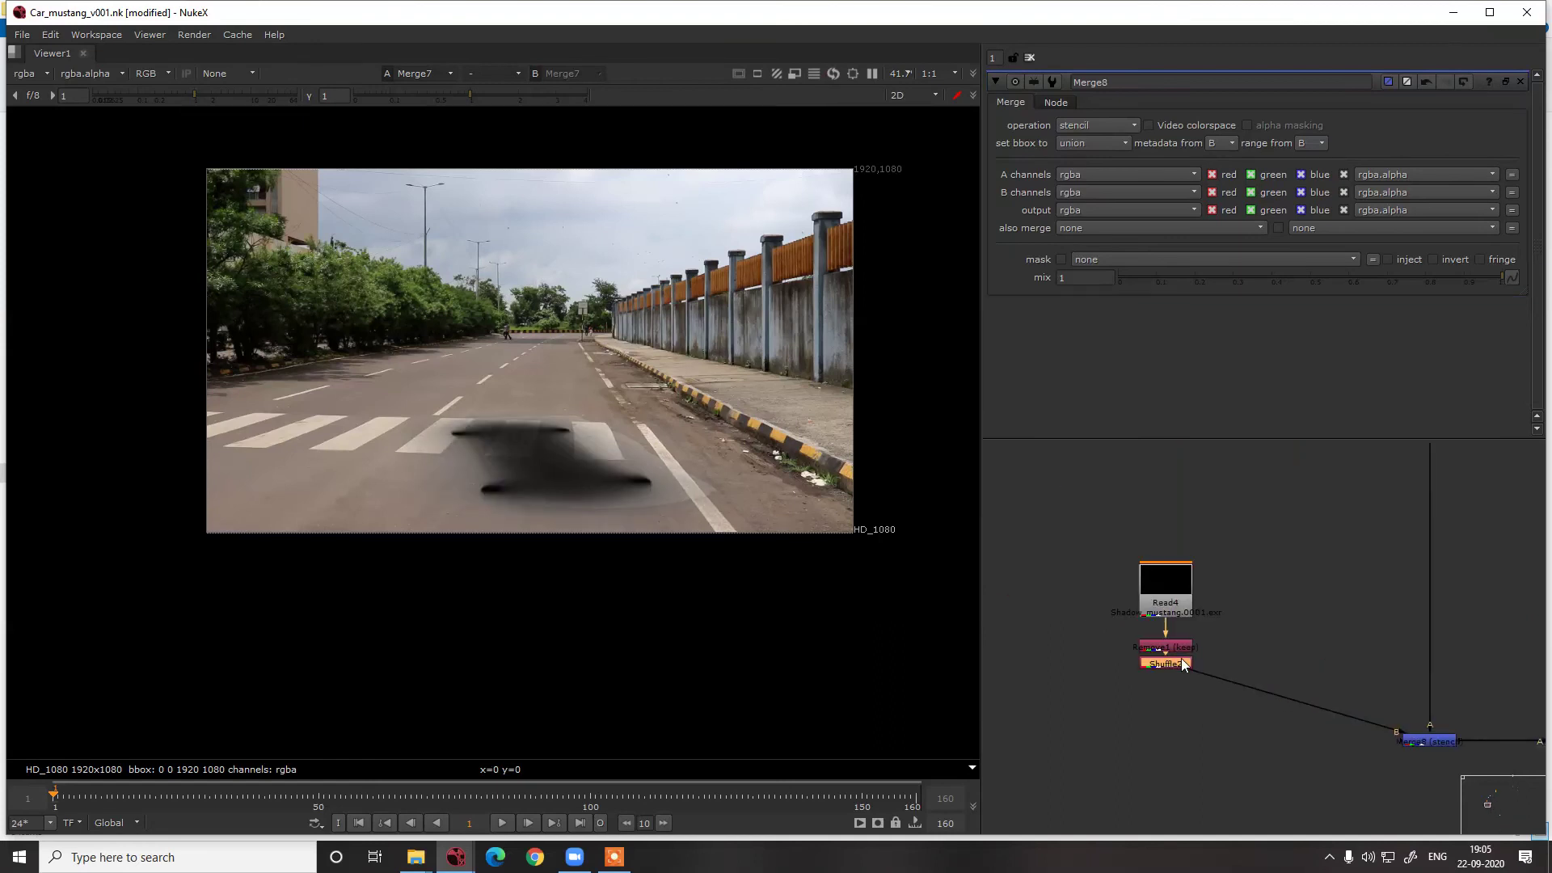
left_click(1026, 175)
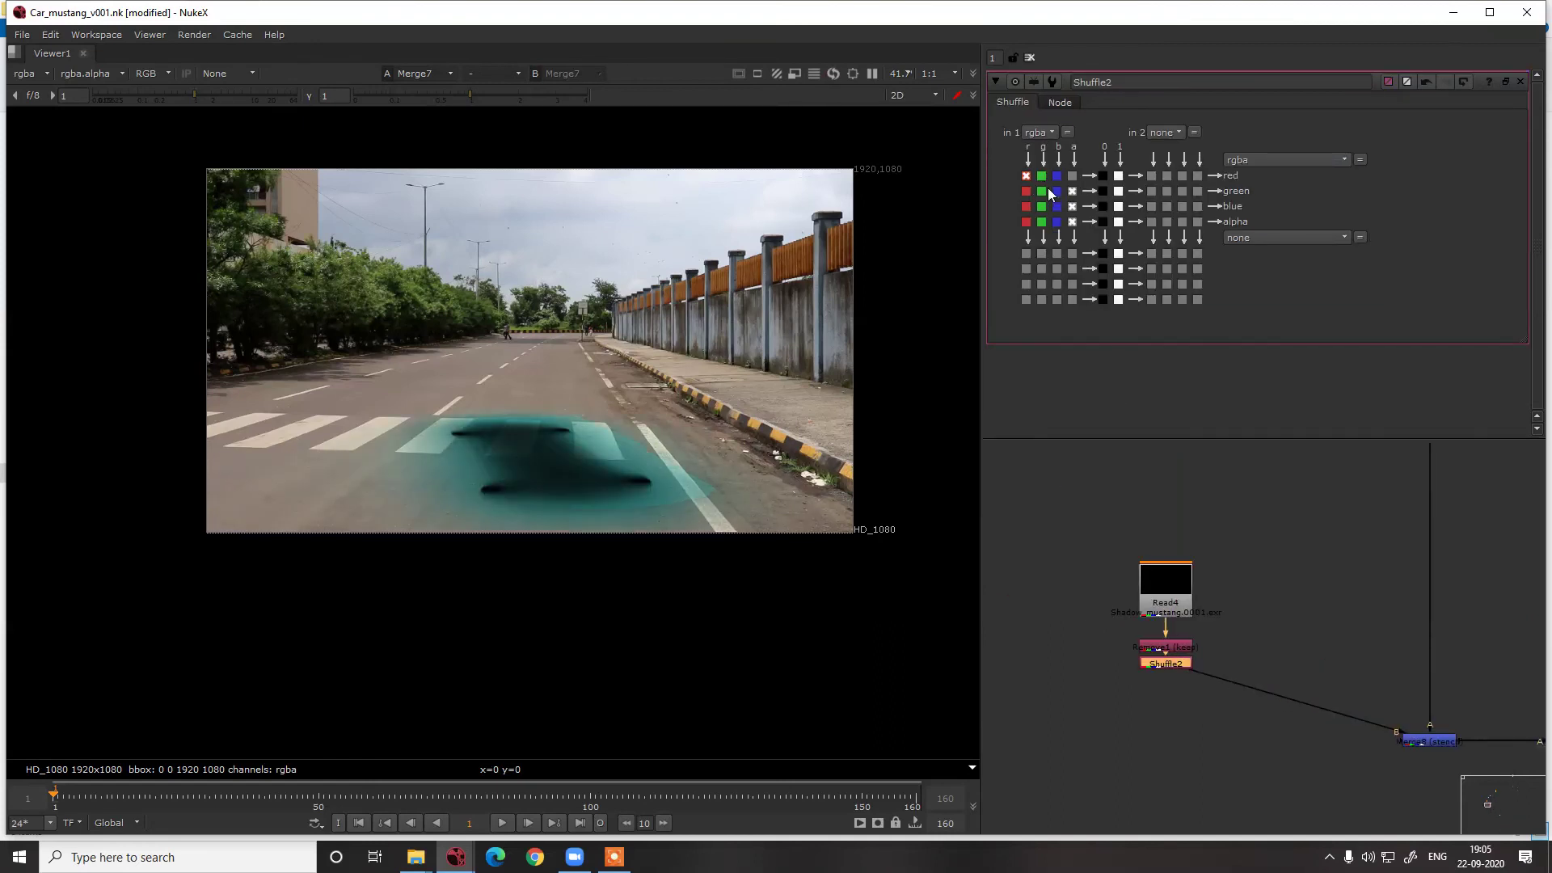
left_click(1041, 191)
left_click(1056, 206)
scroll(1279, 641, "down", 4)
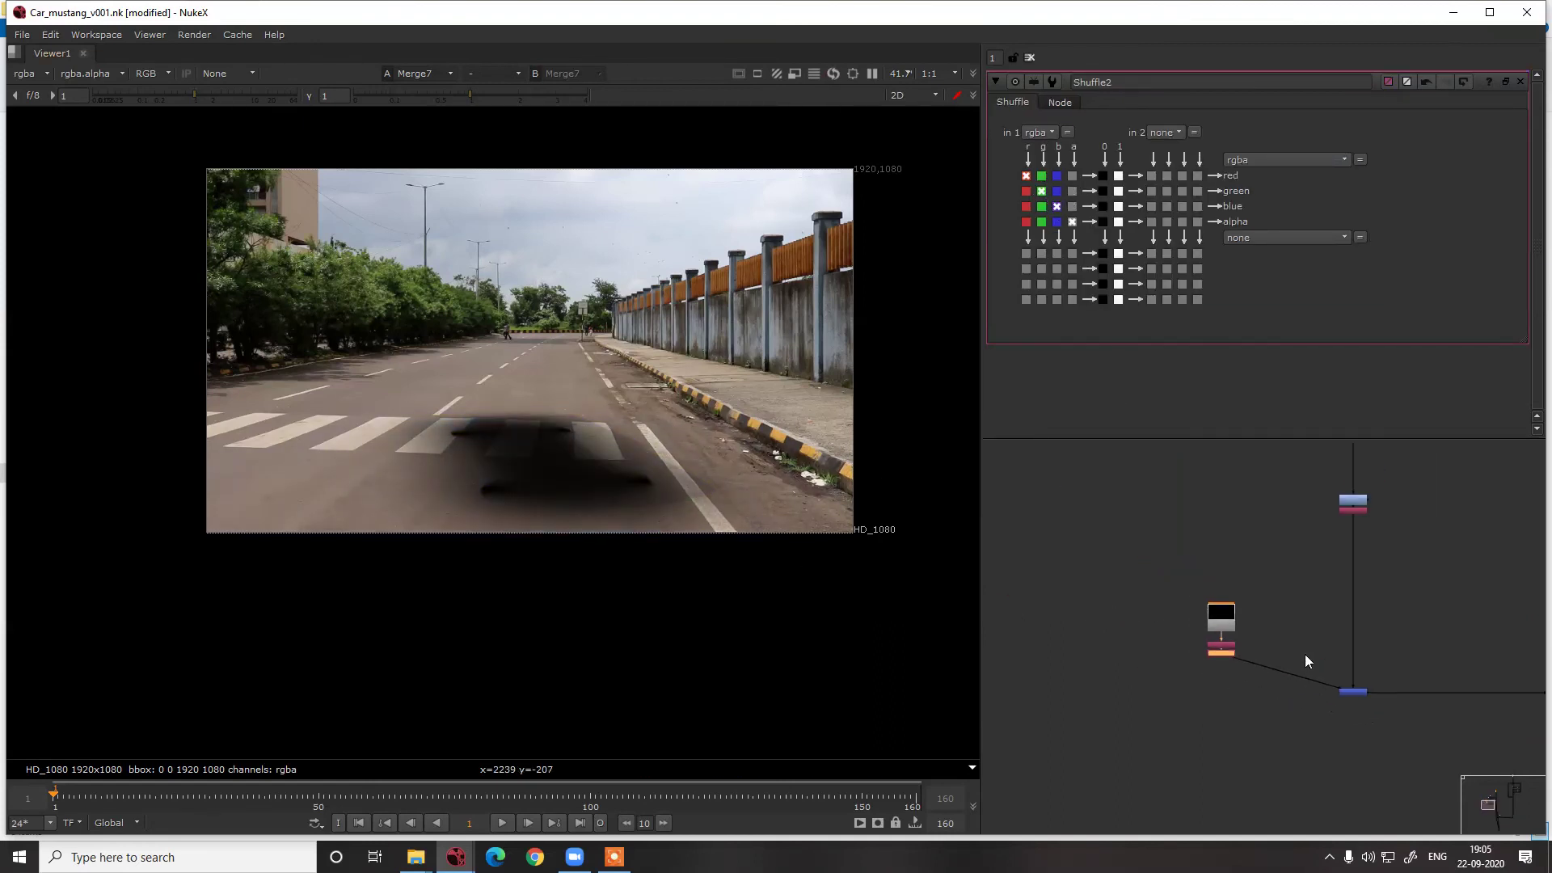
Disable and enable the stencil Merge repeatedly to examine its effect on the shadow over the road
scroll(1305, 653, "up", 2)
middle_click_drag(1312, 681, 1236, 645)
left_click_drag(1235, 645, 1359, 715)
key("d")
key("d")
key("d")
key("d")
key("d")
key("d")
key("d")
key("d")
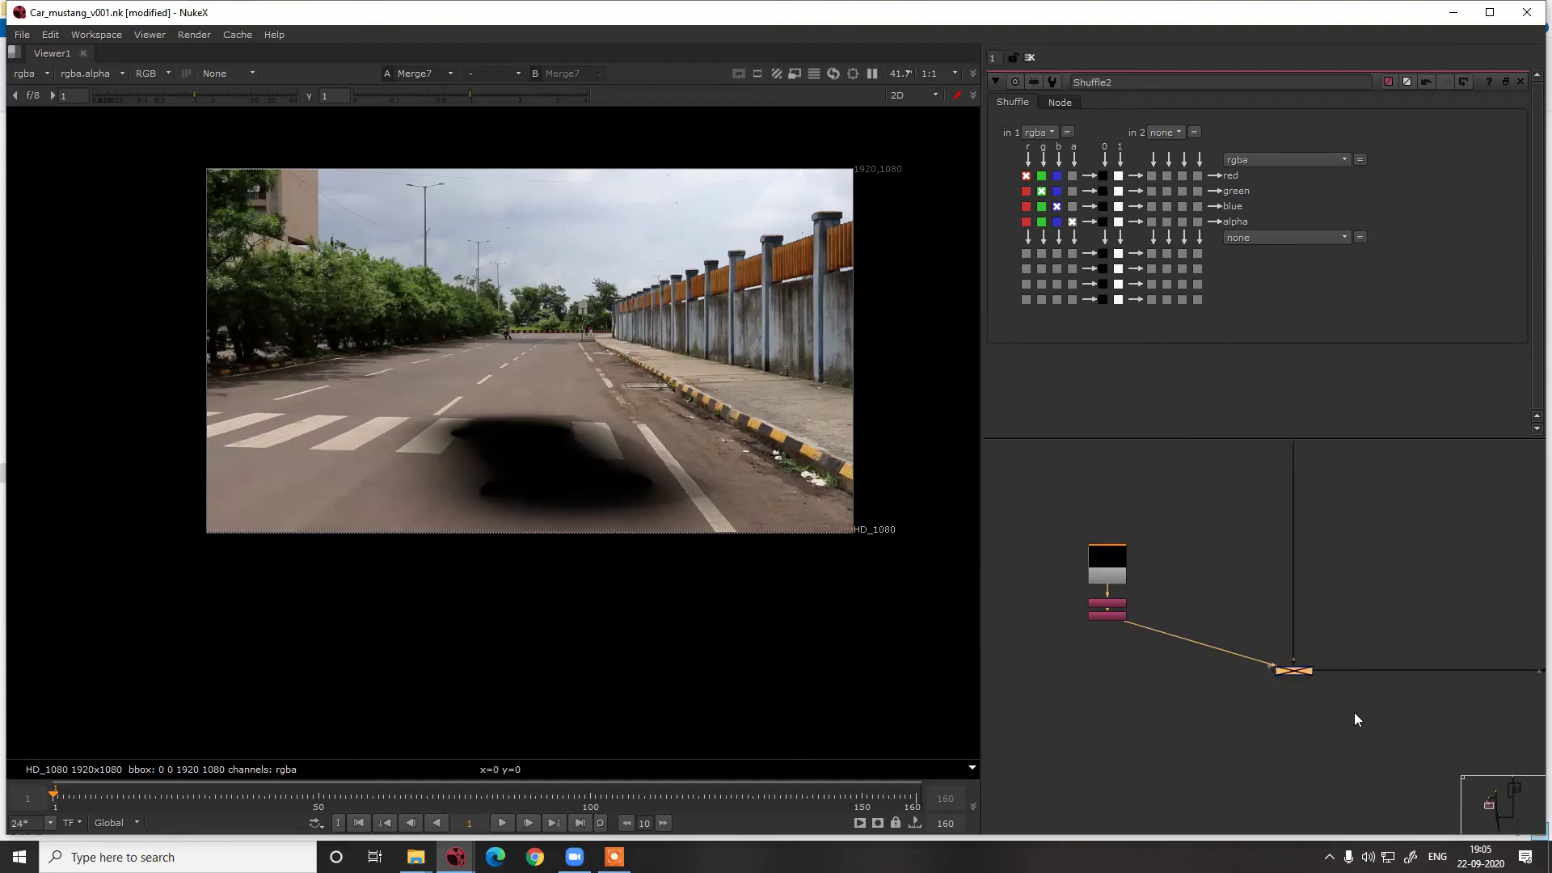
Select the over Merge that places the shadow on the plate and compare the result with it off and on
scroll(1331, 643, "down", 5)
middle_click_drag(1387, 644, 1224, 563)
left_click_drag(1235, 539, 1327, 608)
key("d")
key("d")
key("d")
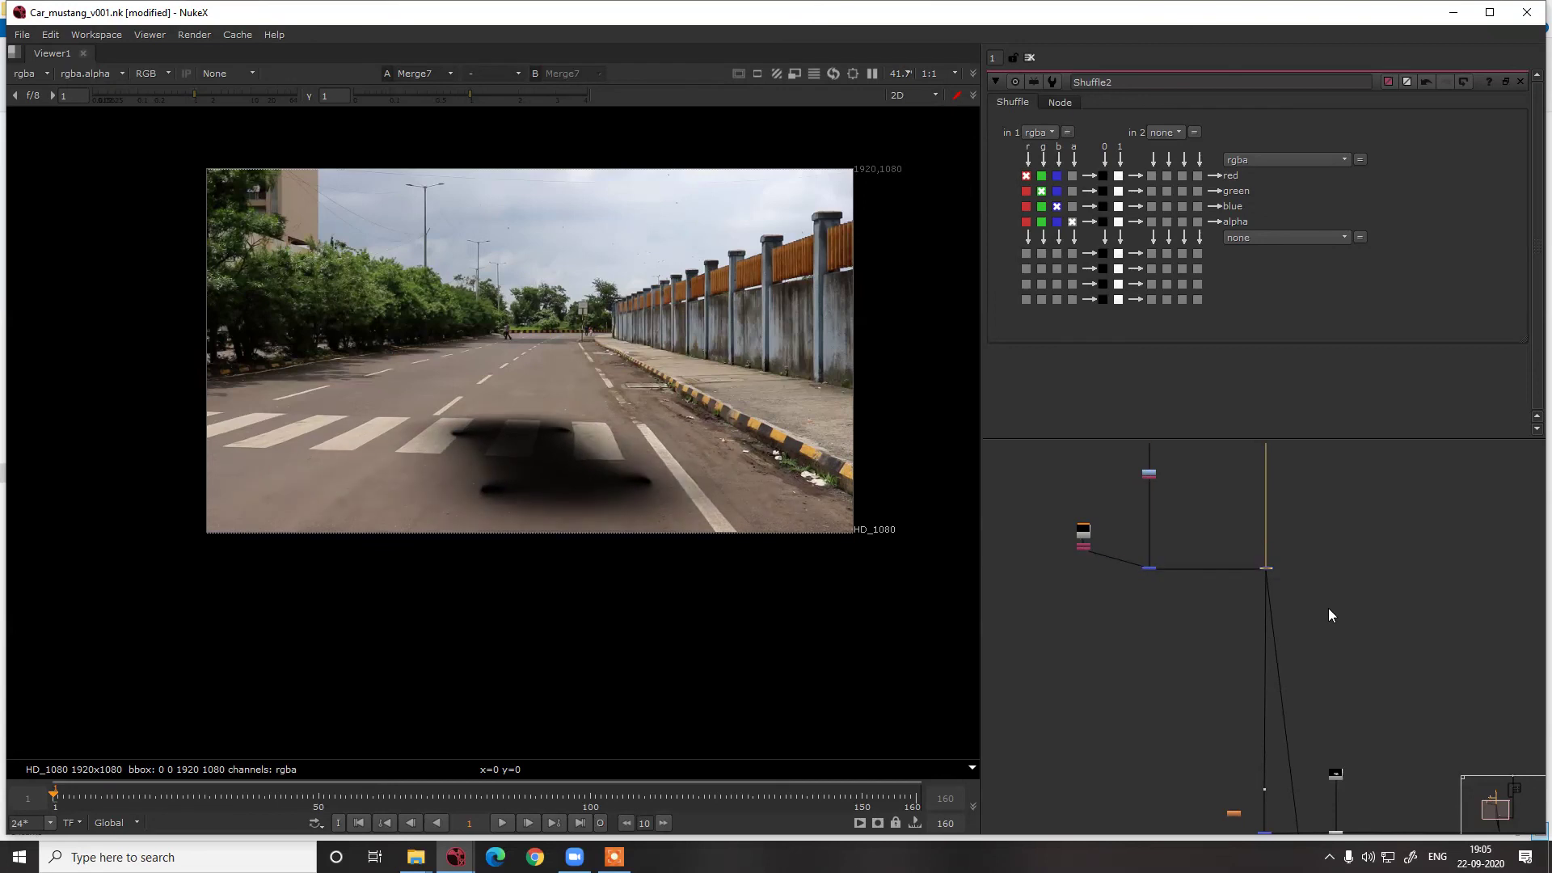
View the Merge that composites the car over the shadowed street plate
scroll(1292, 624, "down", 3)
scroll(1287, 753, "up", 5)
left_click(1274, 720)
key("1")
left_click(1125, 693)
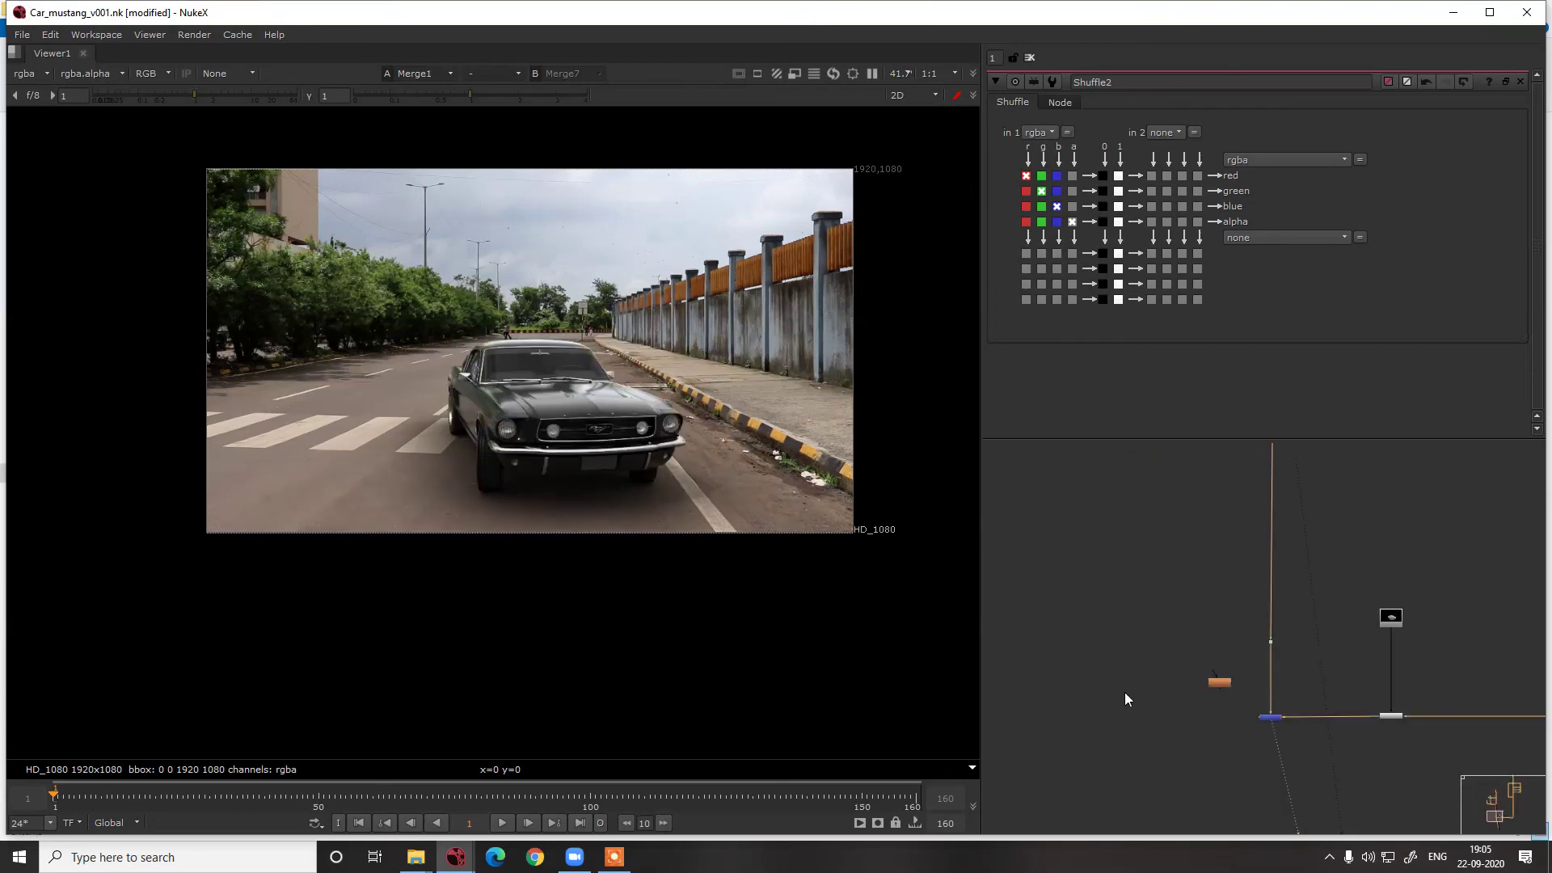
Open the multiply shadow Merge and compare the car composite with that node disabled and enabled
scroll(1253, 643, "down", 5)
middle_click_drag(1255, 477, 1264, 593)
scroll(1265, 594, "up", 5)
middle_click_drag(1244, 485, 1238, 635)
scroll(1282, 546, "up", 3)
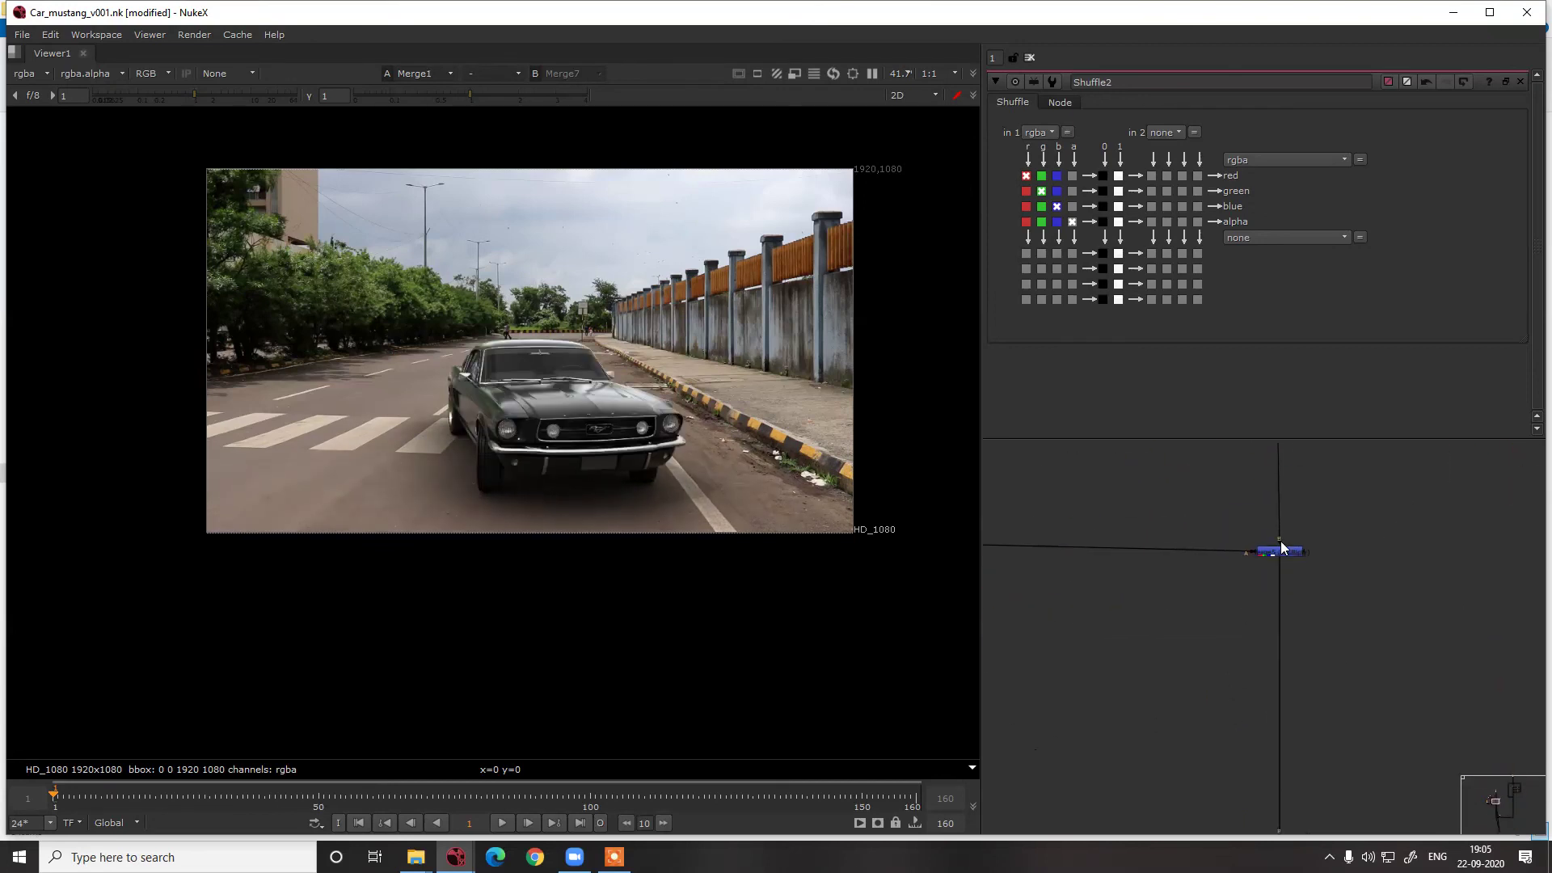
double_click(1283, 556)
key("d")
key("d")
key("d")
key("d")
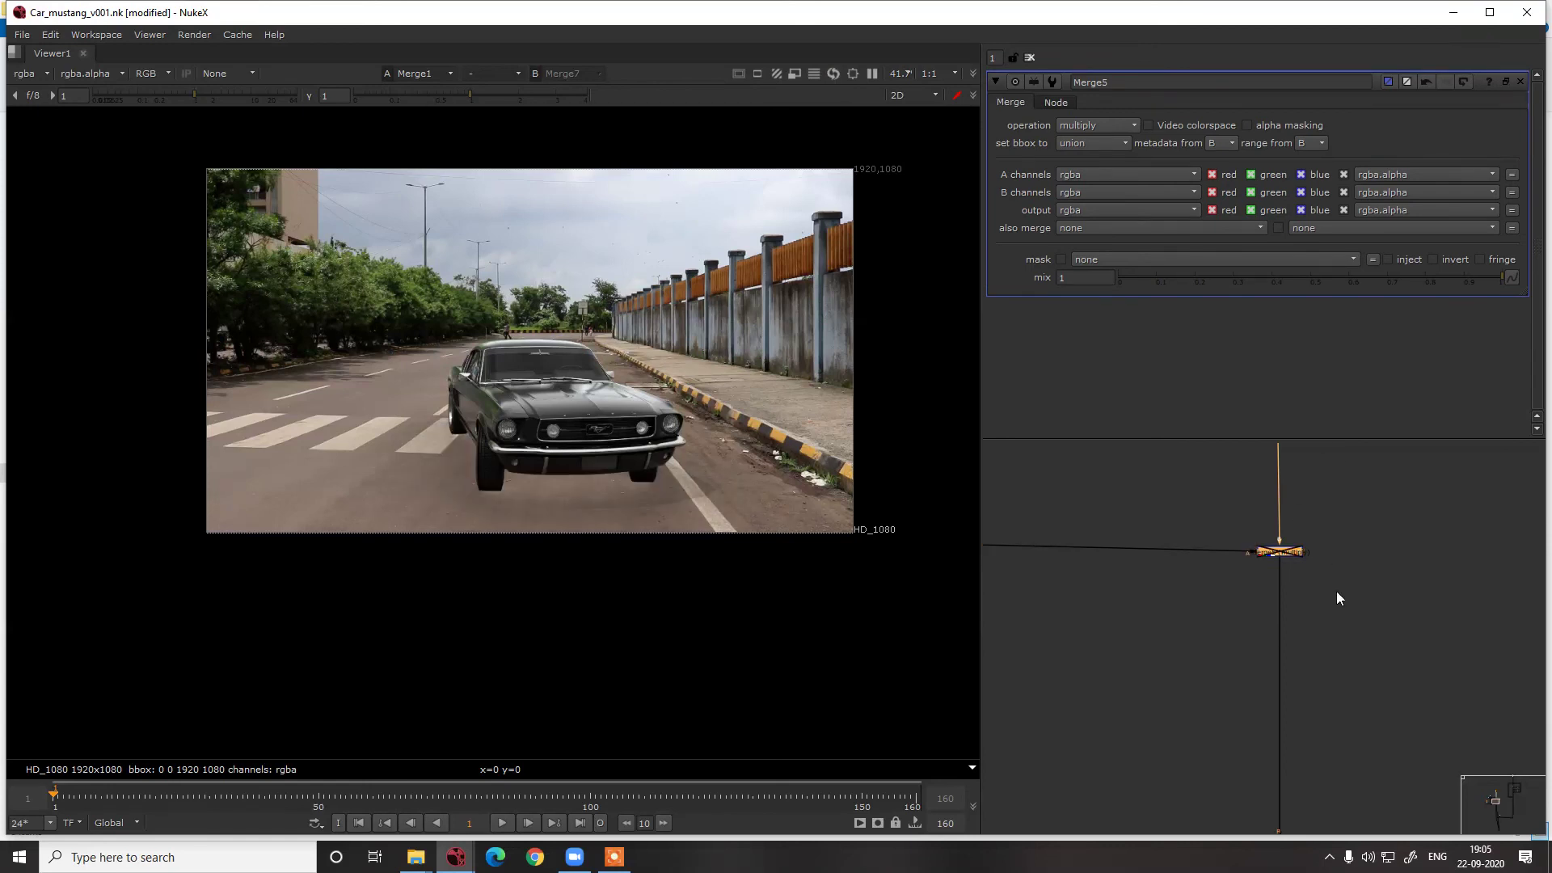
Set the stencil Merge's mix to 0.505
scroll(1347, 575, "down", 6)
middle_click_drag(1215, 724, 1264, 551)
scroll(1264, 551, "up", 4)
scroll(1259, 510, "up", 3)
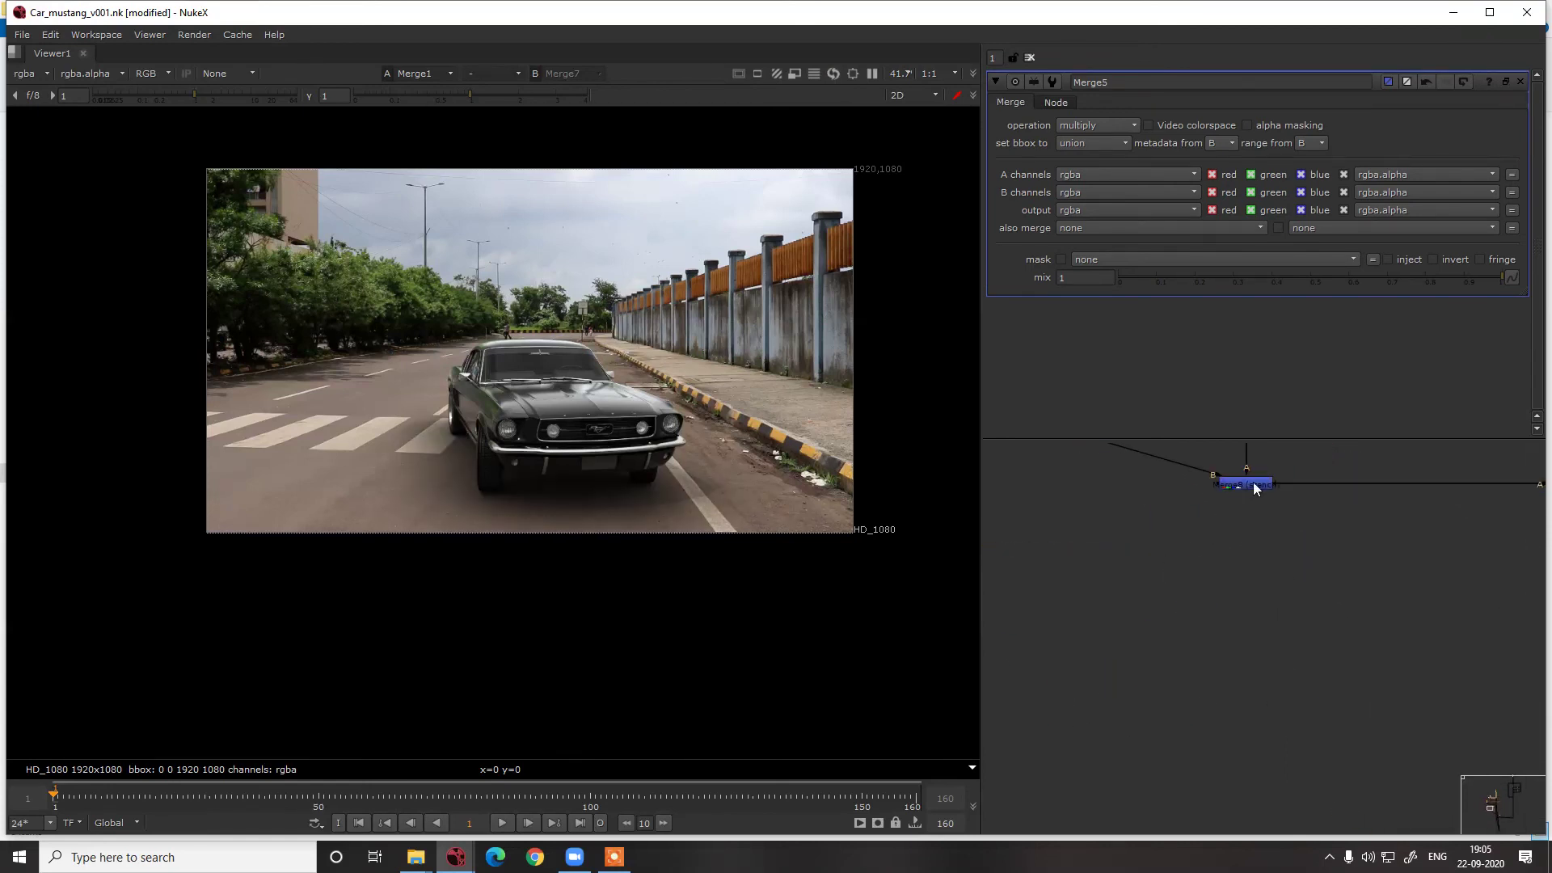
double_click(1251, 484)
left_click_drag(1462, 274, 1311, 277)
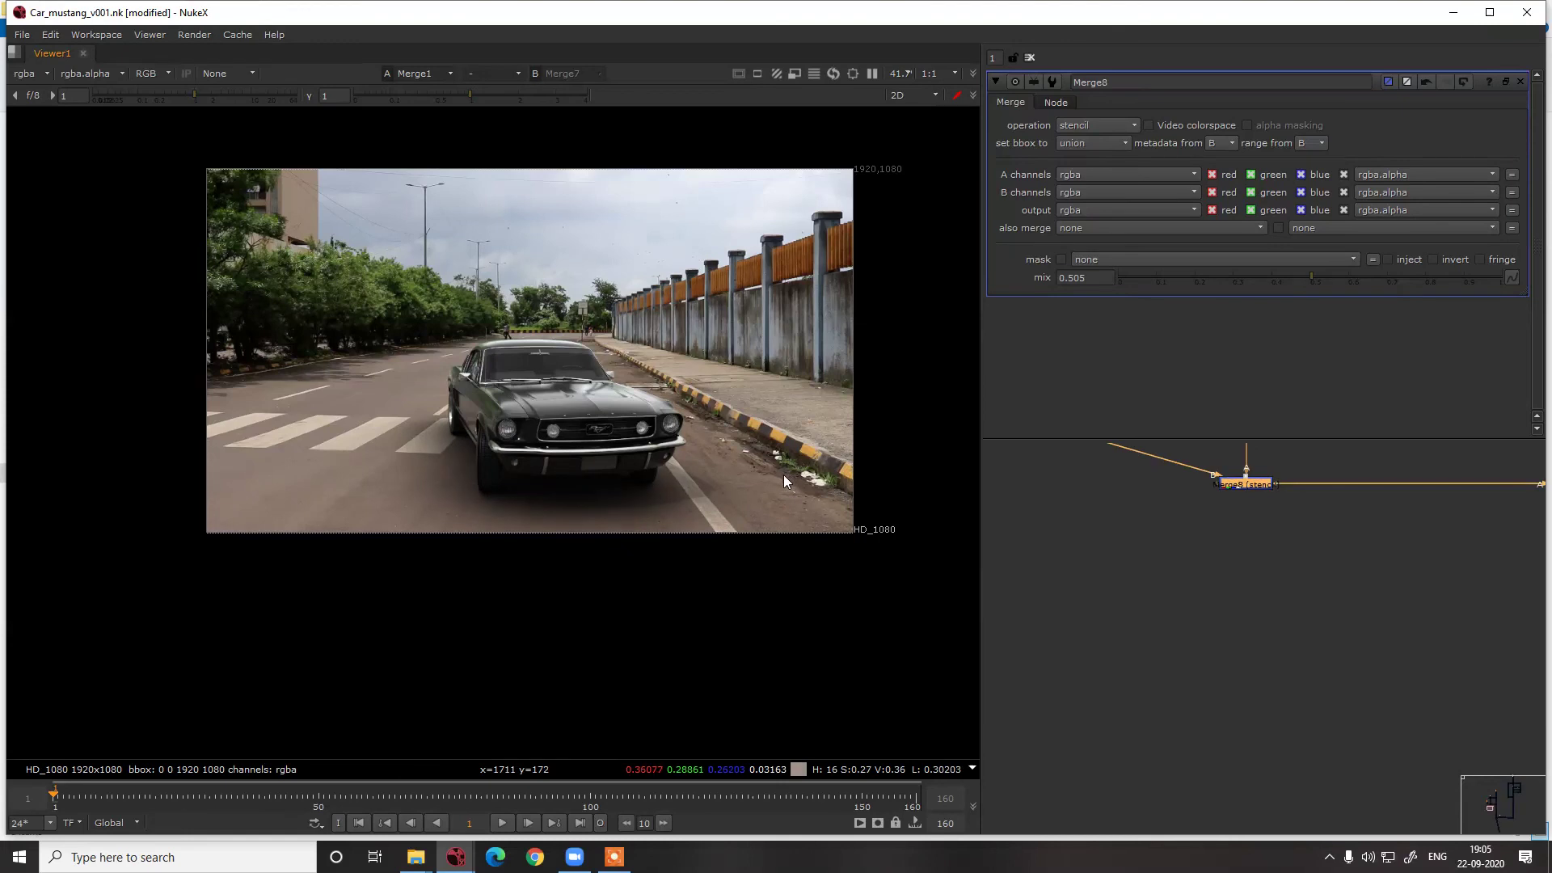
Insert a Grade node on the plate branch above the over Merge and connect its mask to the stencil Merge
middle_click_drag(1097, 529, 742, 668)
left_click(1317, 627)
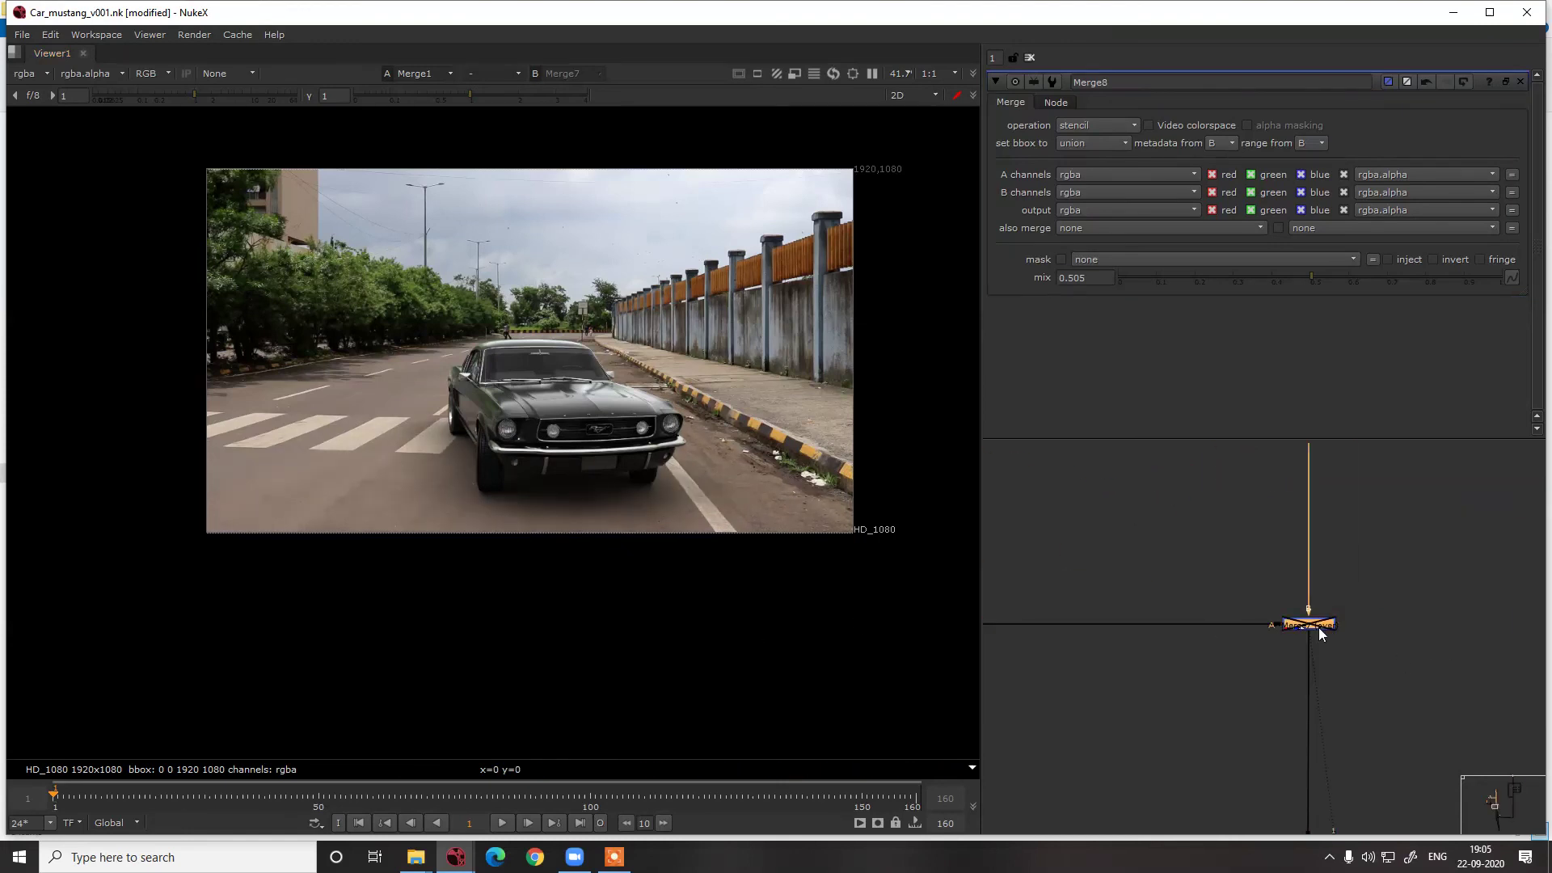
left_click(1266, 585)
key("g")
left_click_drag(1269, 591, 1134, 597)
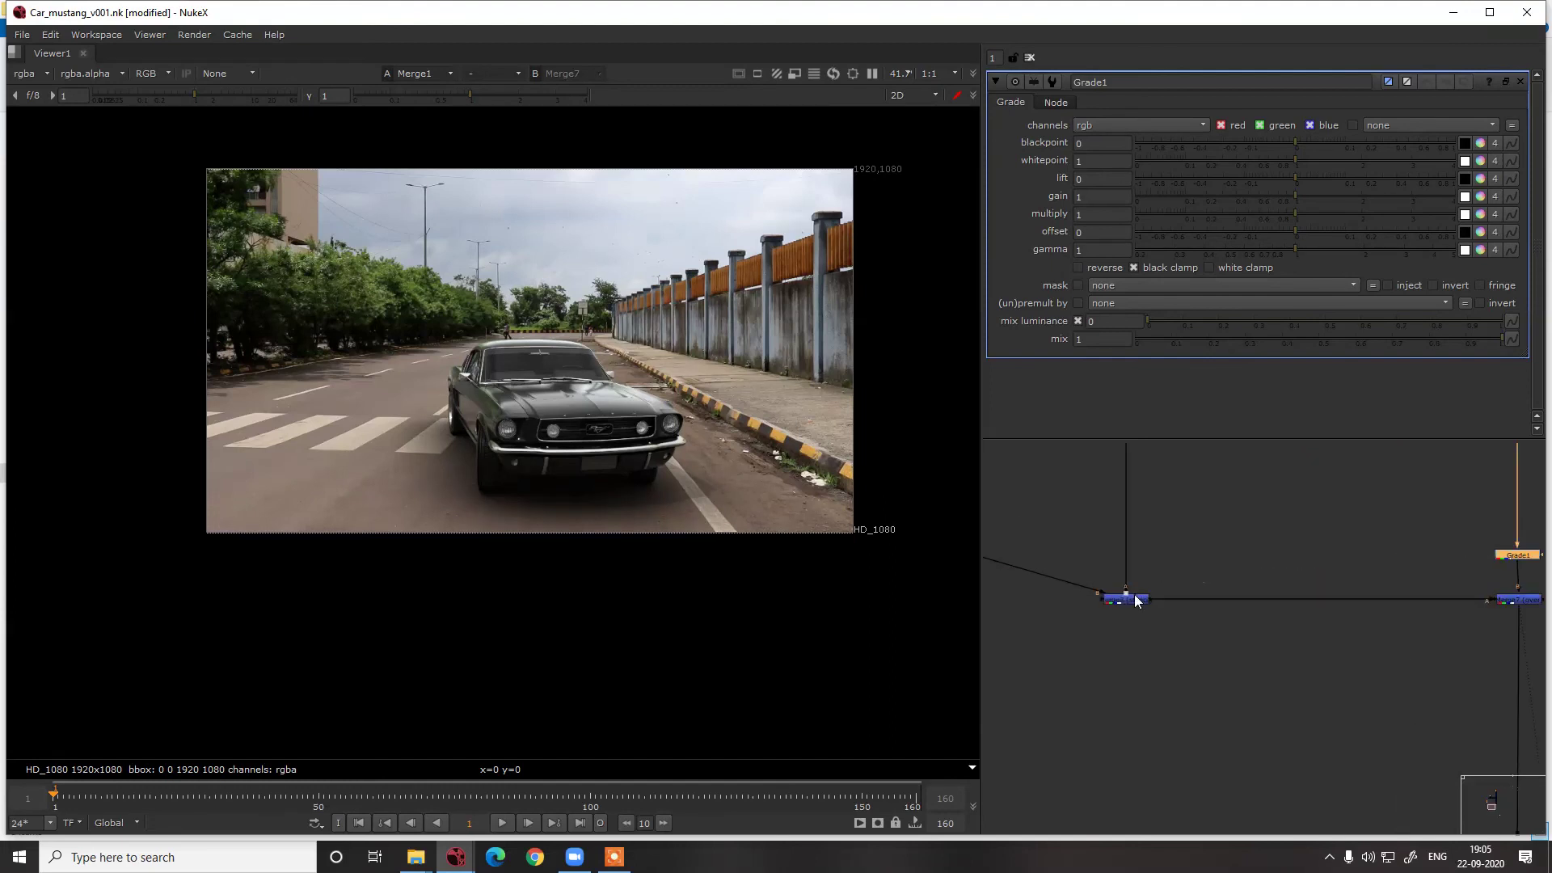
double_click(1135, 596)
left_click_drag(1455, 538, 1064, 582)
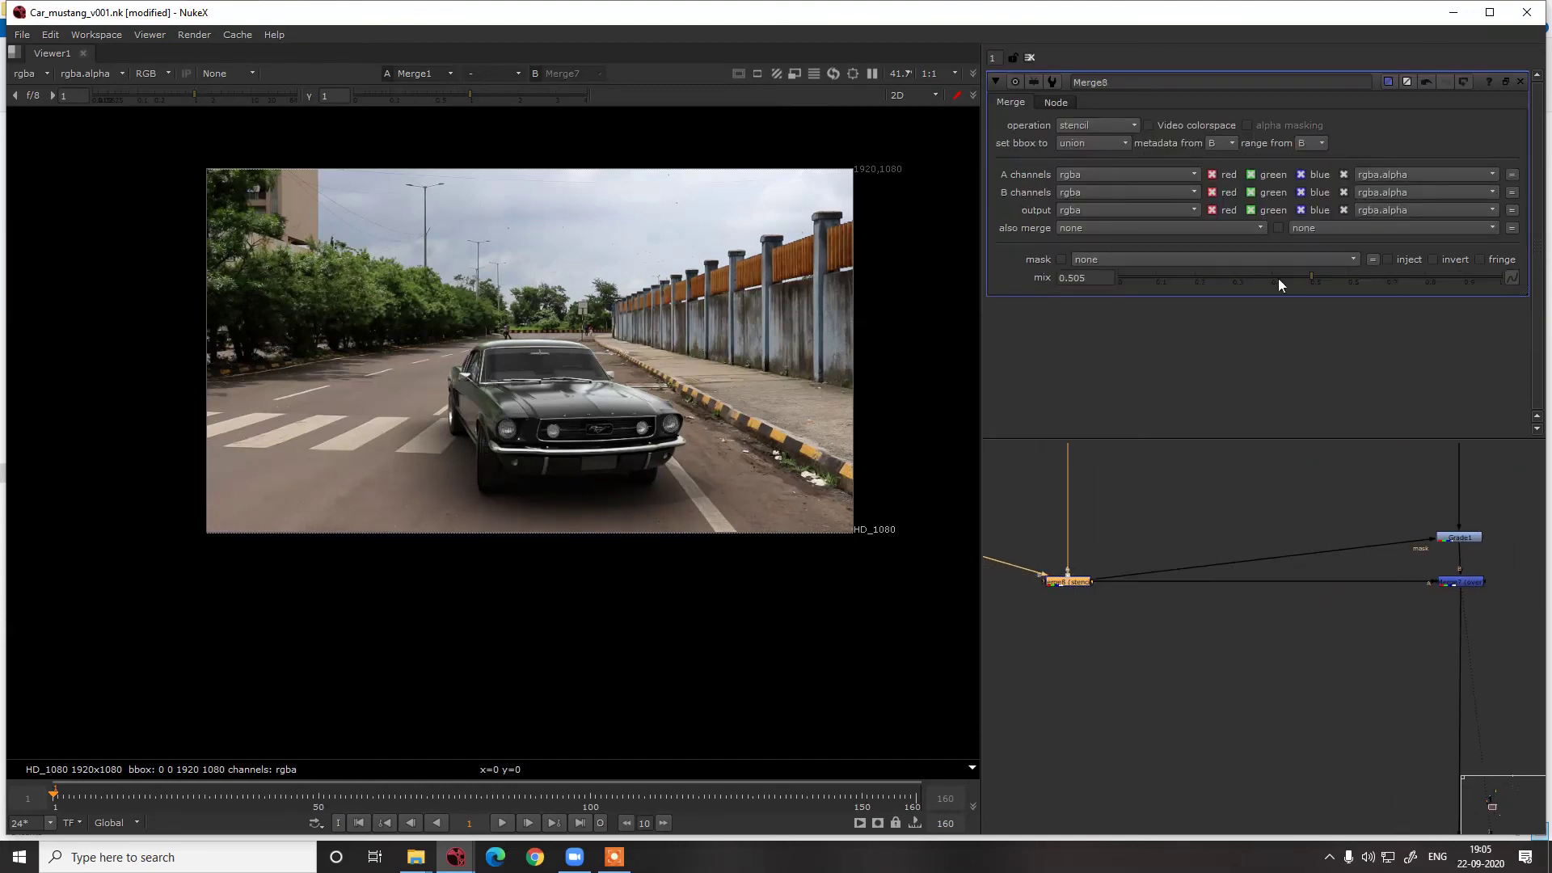
Set the stencil Merge's mix to 1 and the masked Grade's gain to 0.35
left_click_drag(1278, 279, 1549, 281)
double_click(1465, 536)
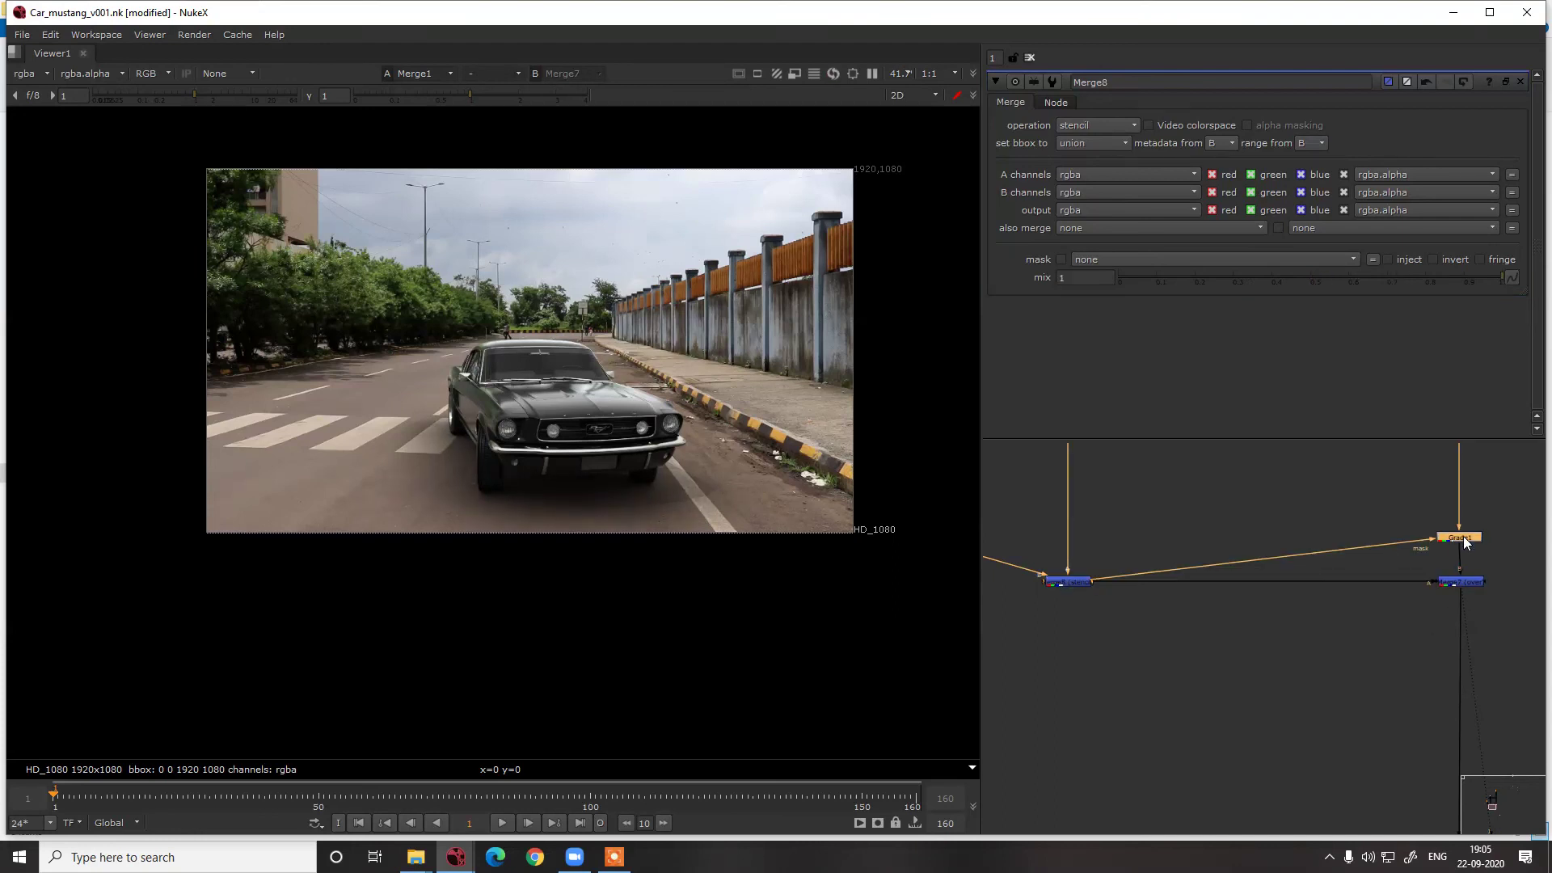
left_click_drag(1274, 196, 1229, 211)
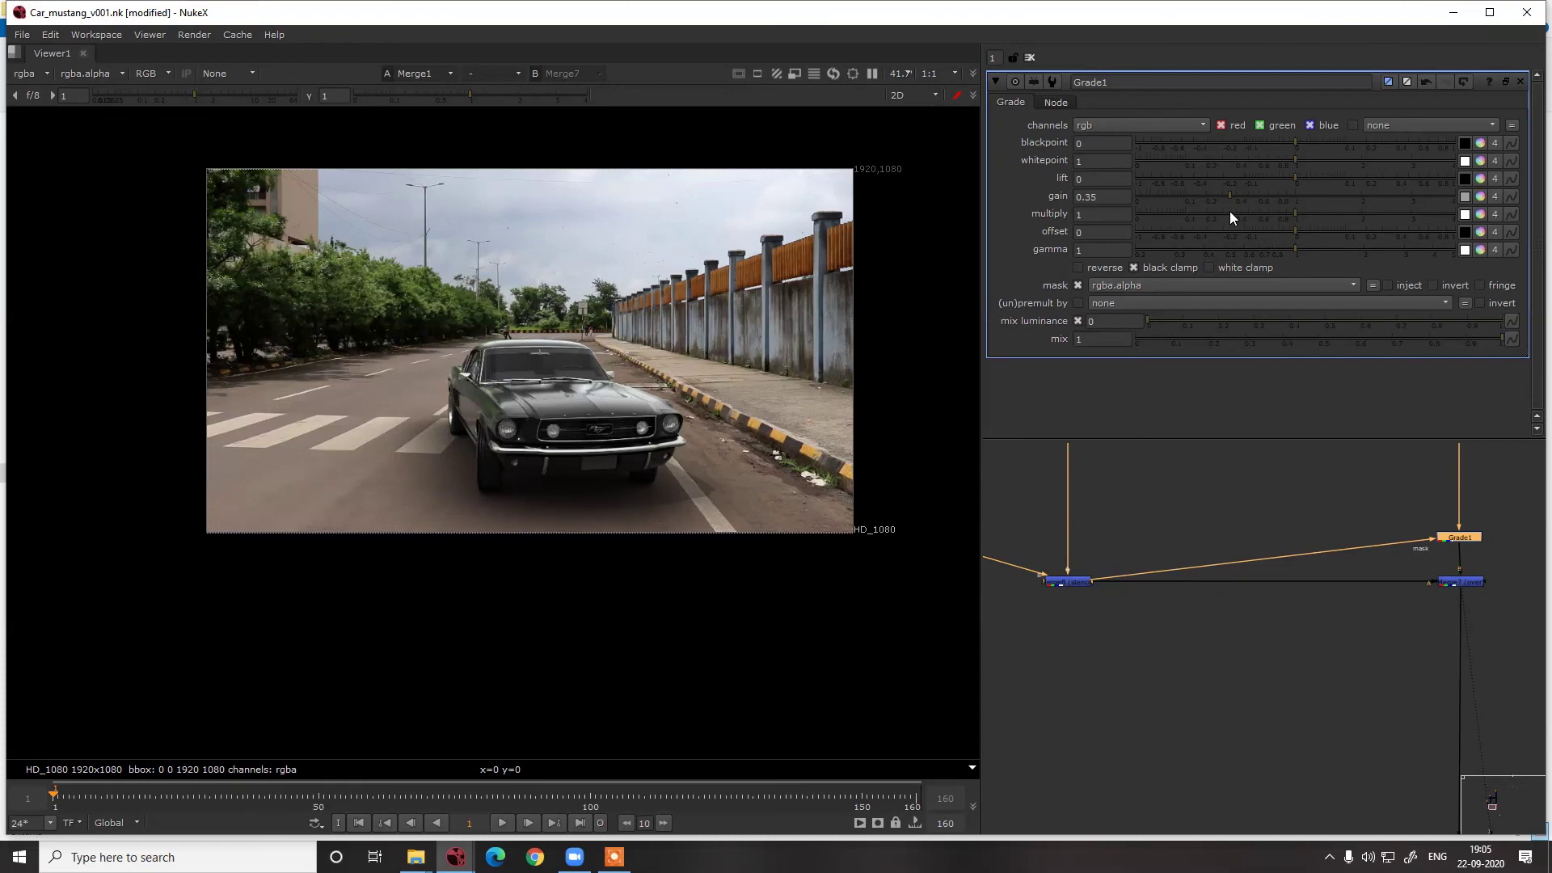
Add a Blur of size 3 after the stencil Merge to soften the shadow edge, comparing the result with it off and on
scroll(695, 498, "up", 8)
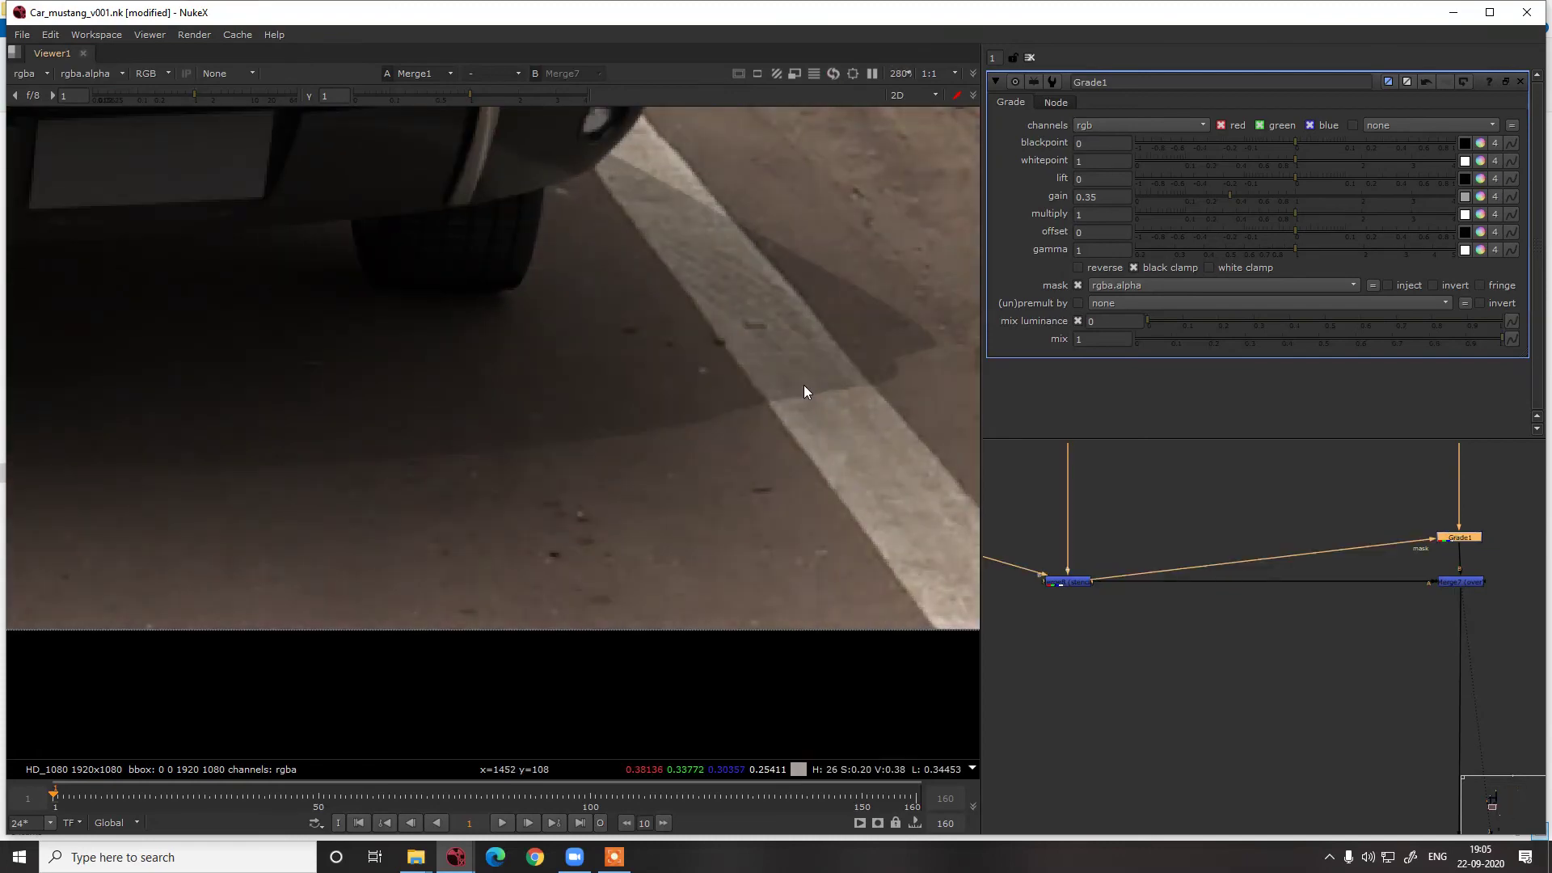
left_click(1075, 581)
key("b")
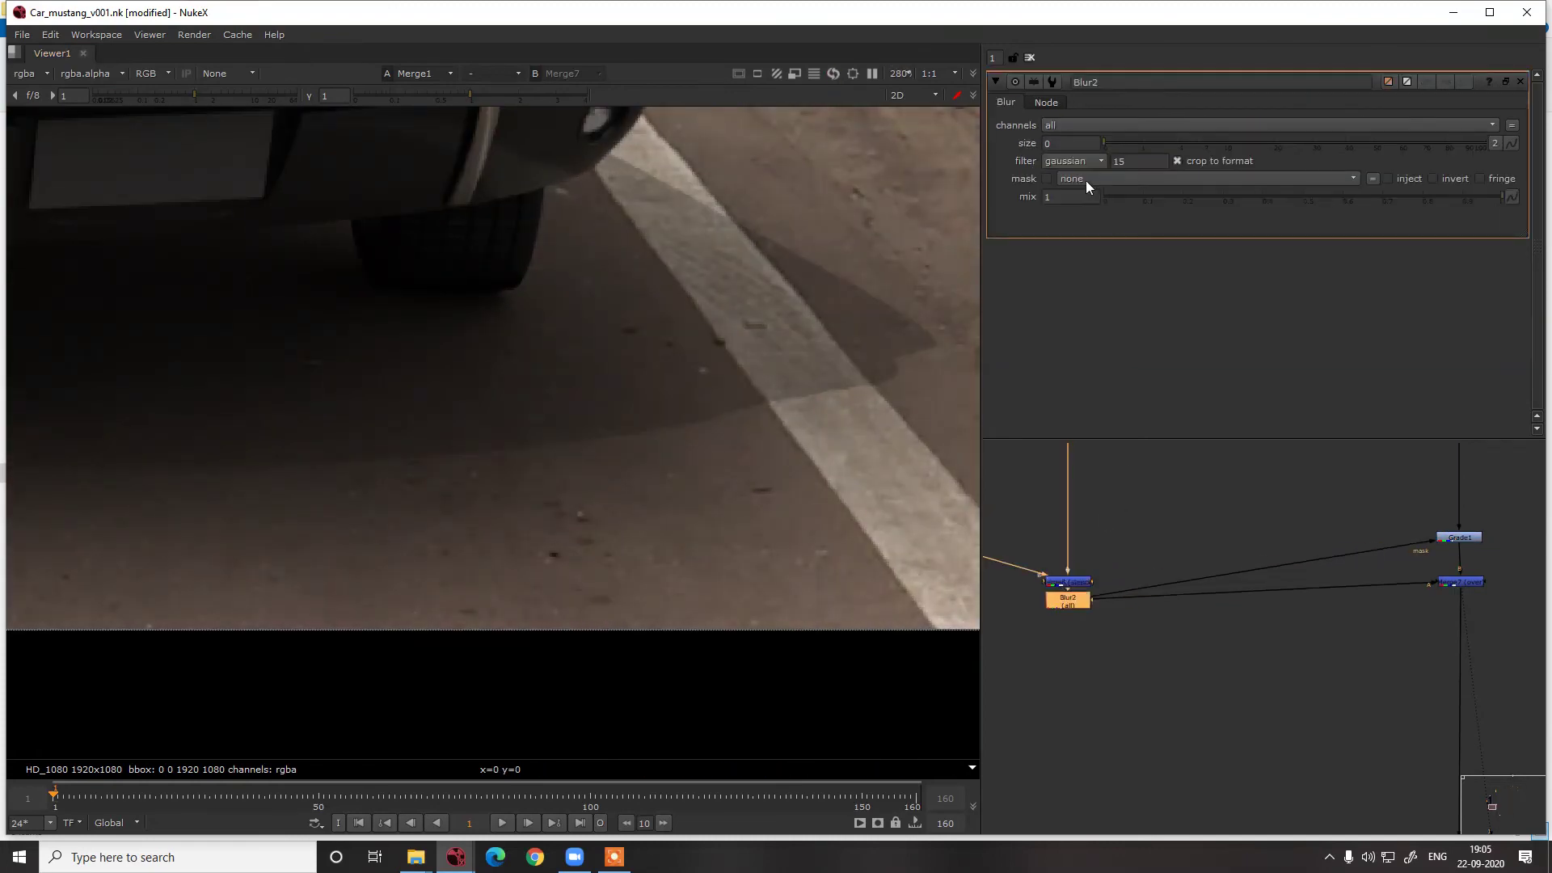
left_click(1072, 143)
key("Return")
scroll(831, 383, "up", 6)
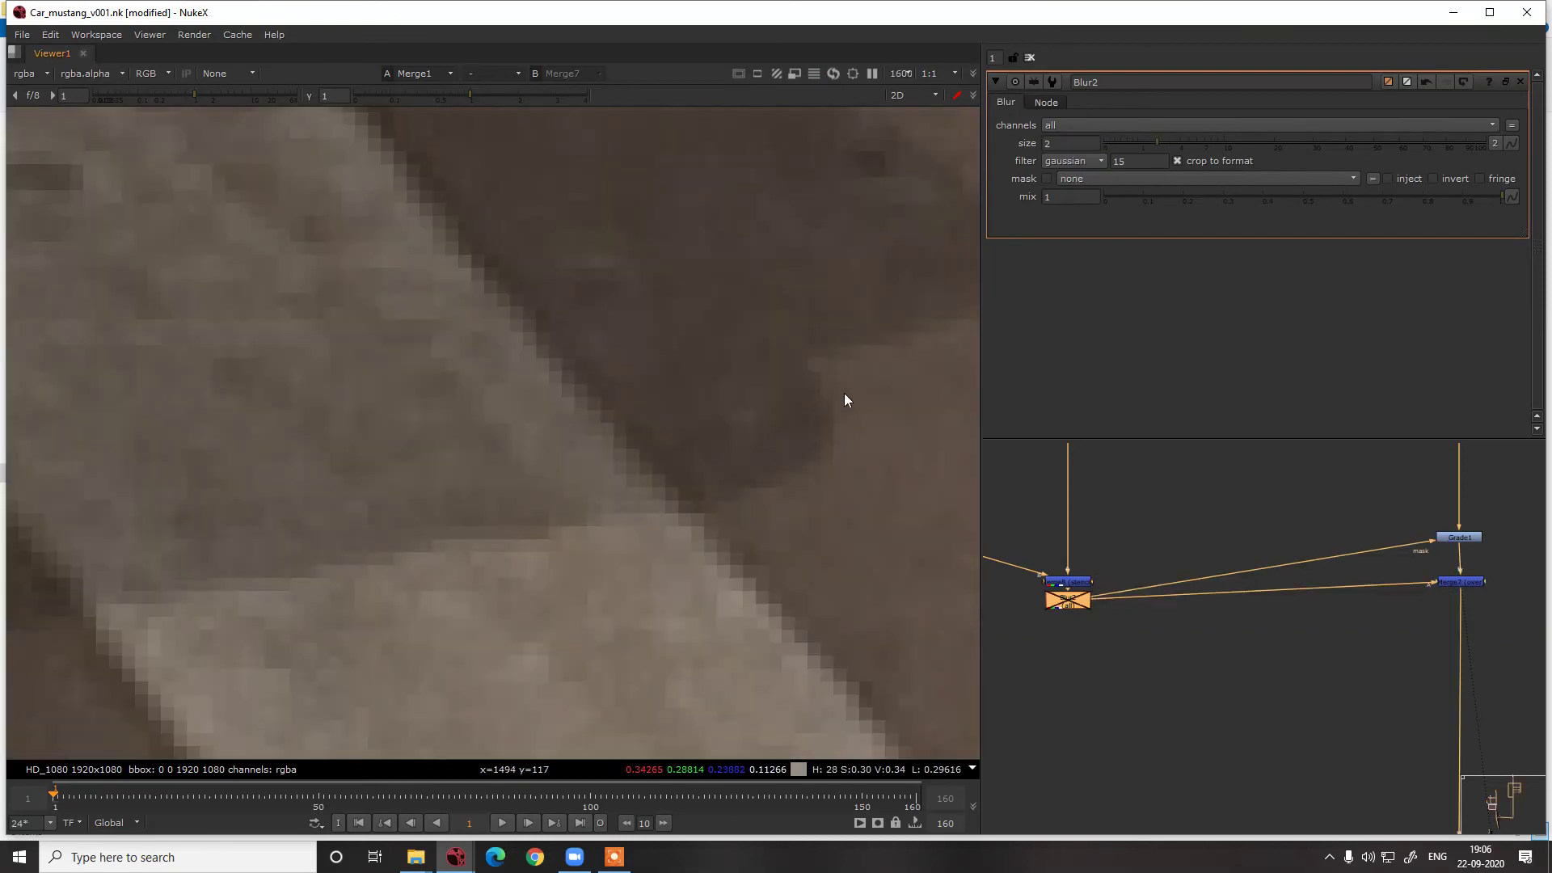
double_click(1079, 144)
type("3")
key("Return")
key("f")
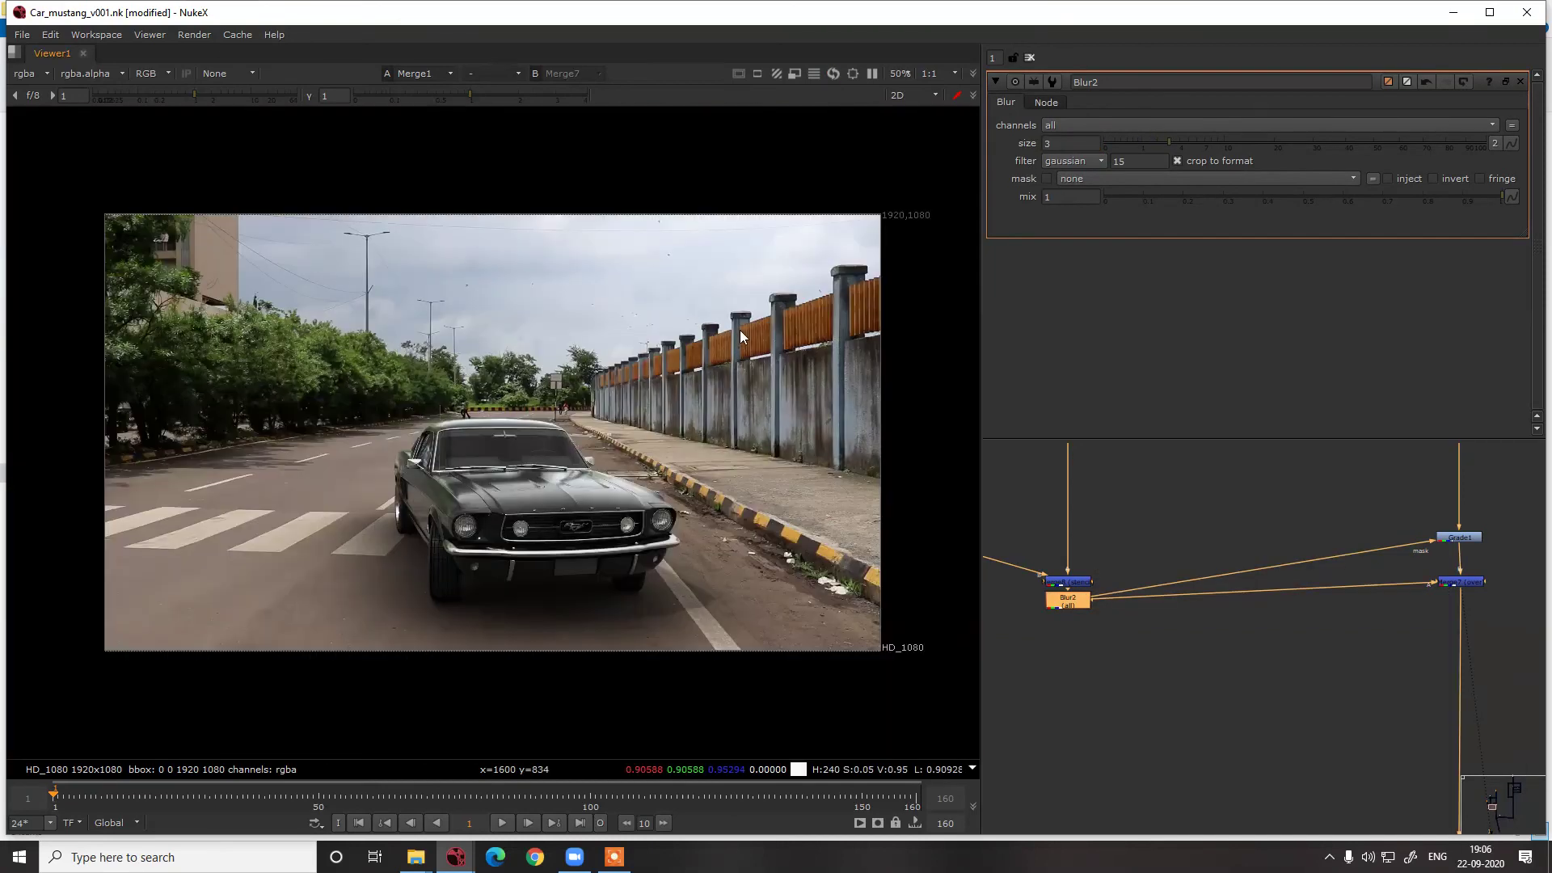
key("d")
key("d")
Lower the stencil Merge's mix to 0.635 and toggle the viewer overlay to check the composite
middle_click_drag(1321, 581, 1185, 611)
scroll(1318, 612, "down", 5)
scroll(1229, 613, "up", 5)
double_click(1173, 602)
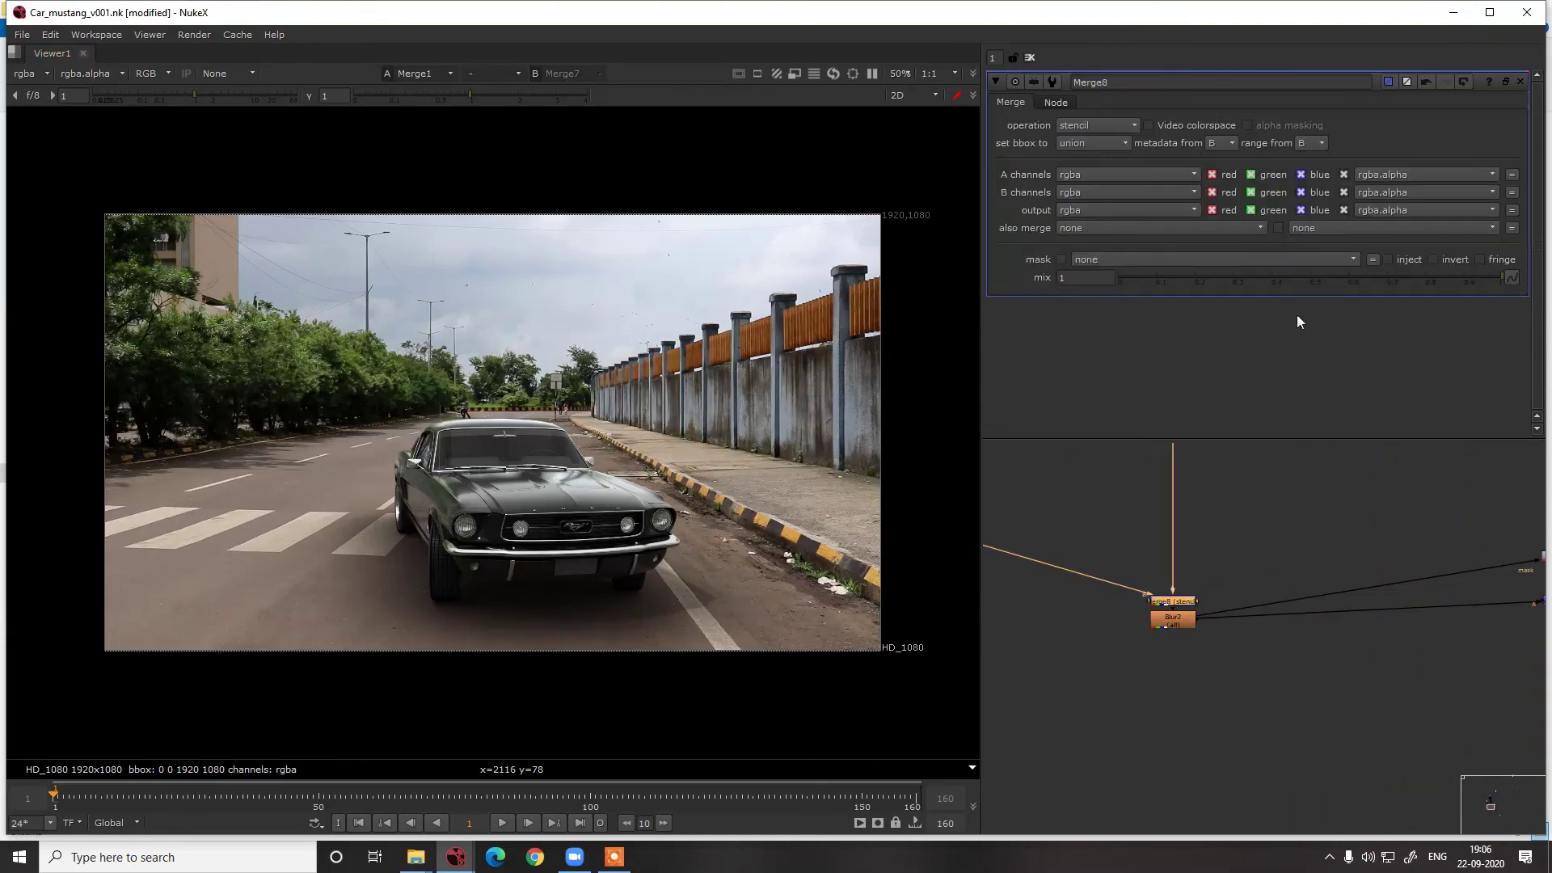
left_click_drag(1456, 278, 1362, 280)
key("q")
key("q")
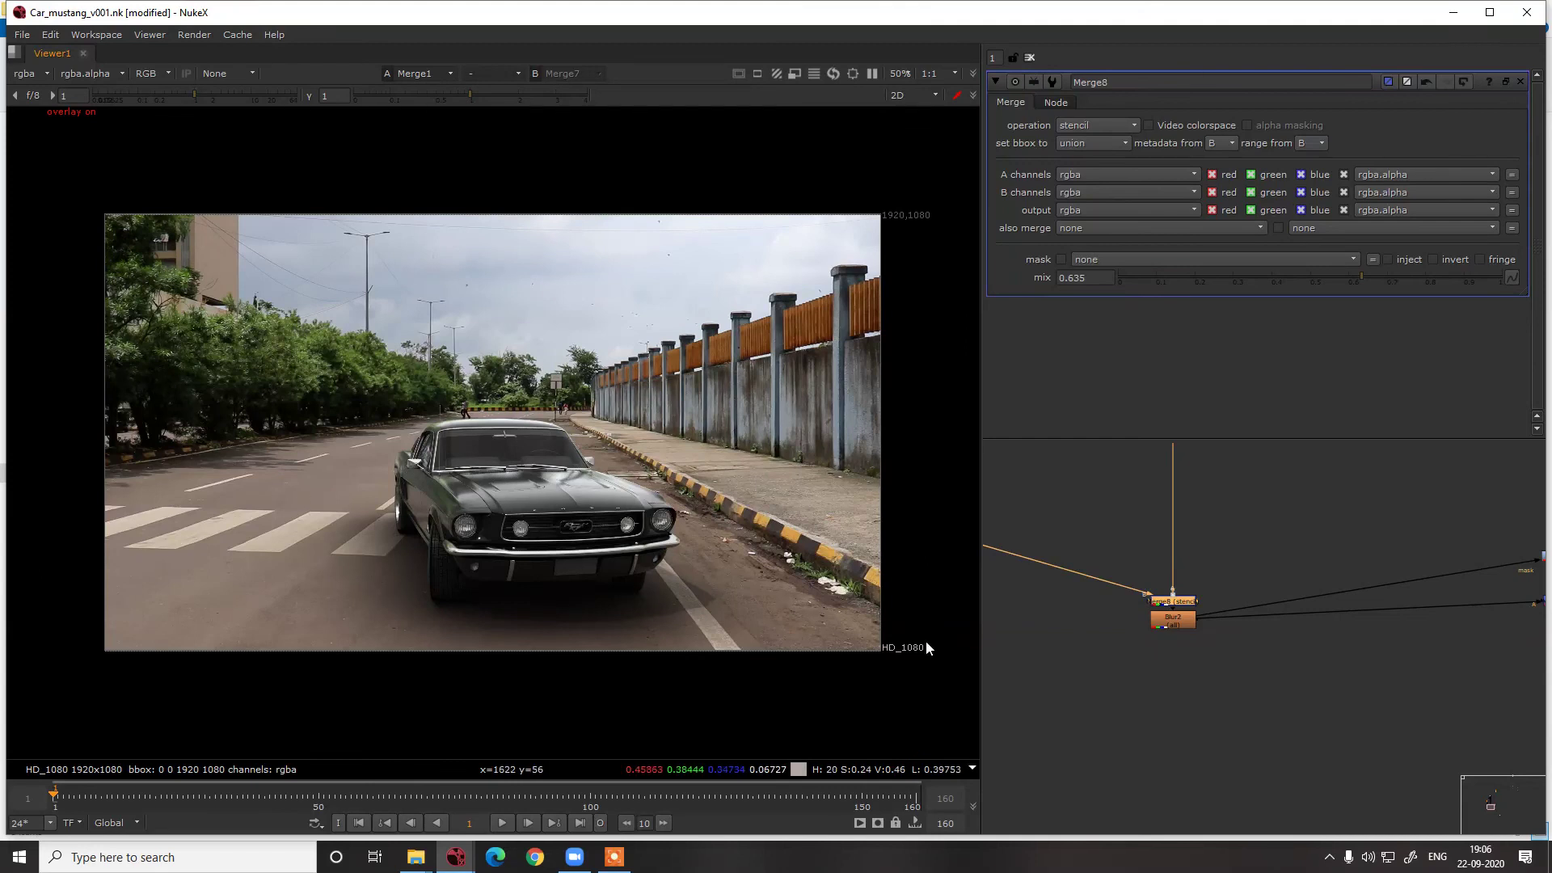
Open the over Merge below the Grade and toggle it repeatedly to compare the shadow under the car
scroll(1264, 635, "down", 4)
middle_click_drag(1302, 628, 1143, 606)
scroll(1230, 594, "up", 4)
double_click(1302, 604)
key("d")
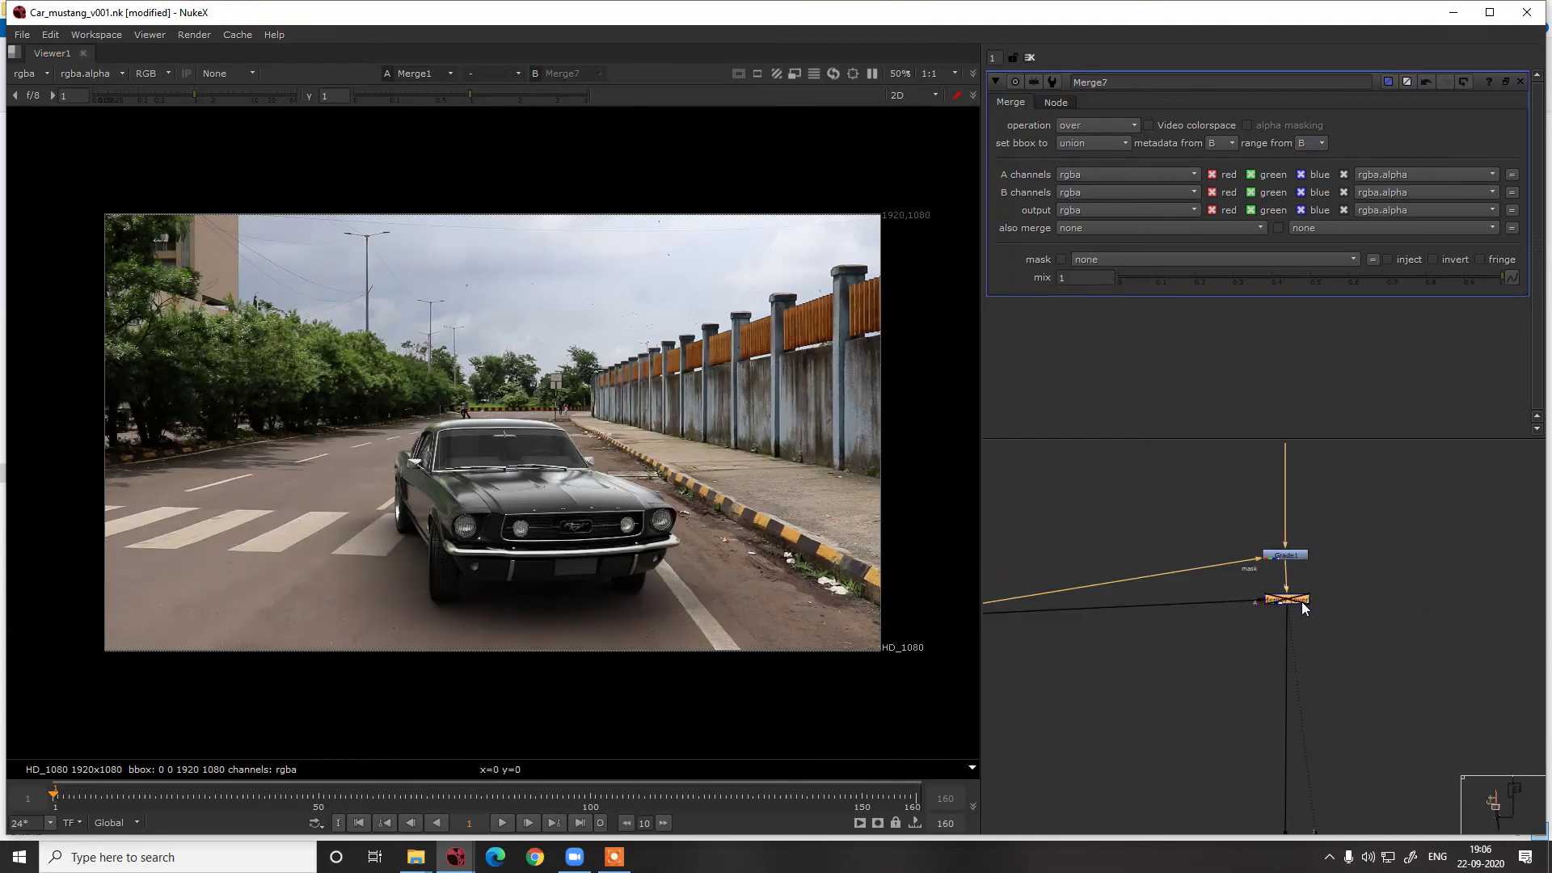
key("d")
key("d")
key("d")
key("d")
key("d")
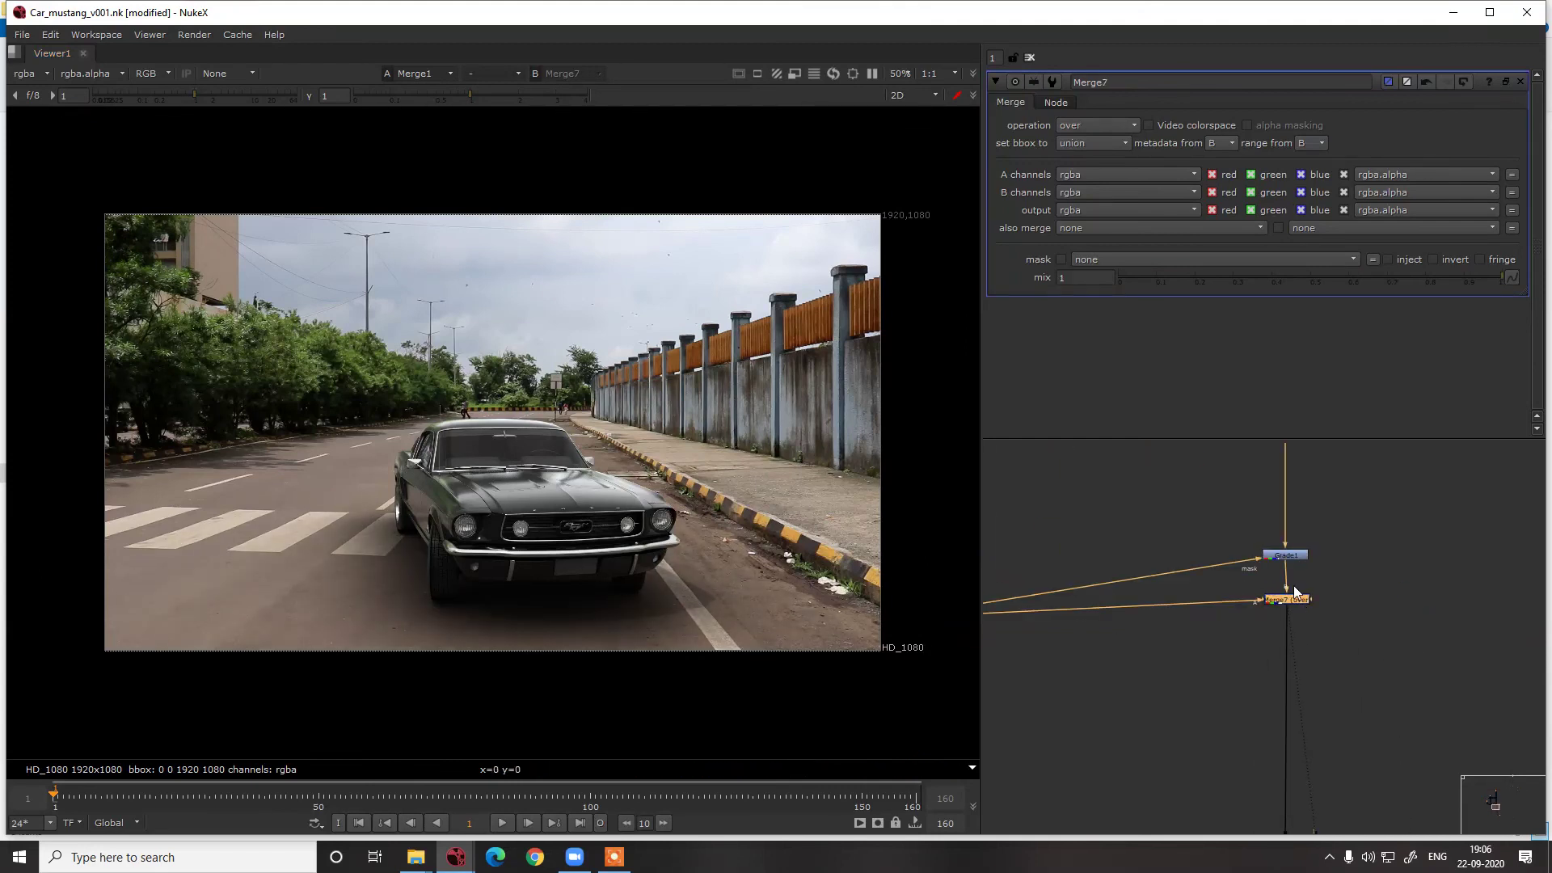
Open the masked Grade and compare the composite with the grade disabled and enabled
double_click(1287, 556)
key("d")
key("d")
key("d")
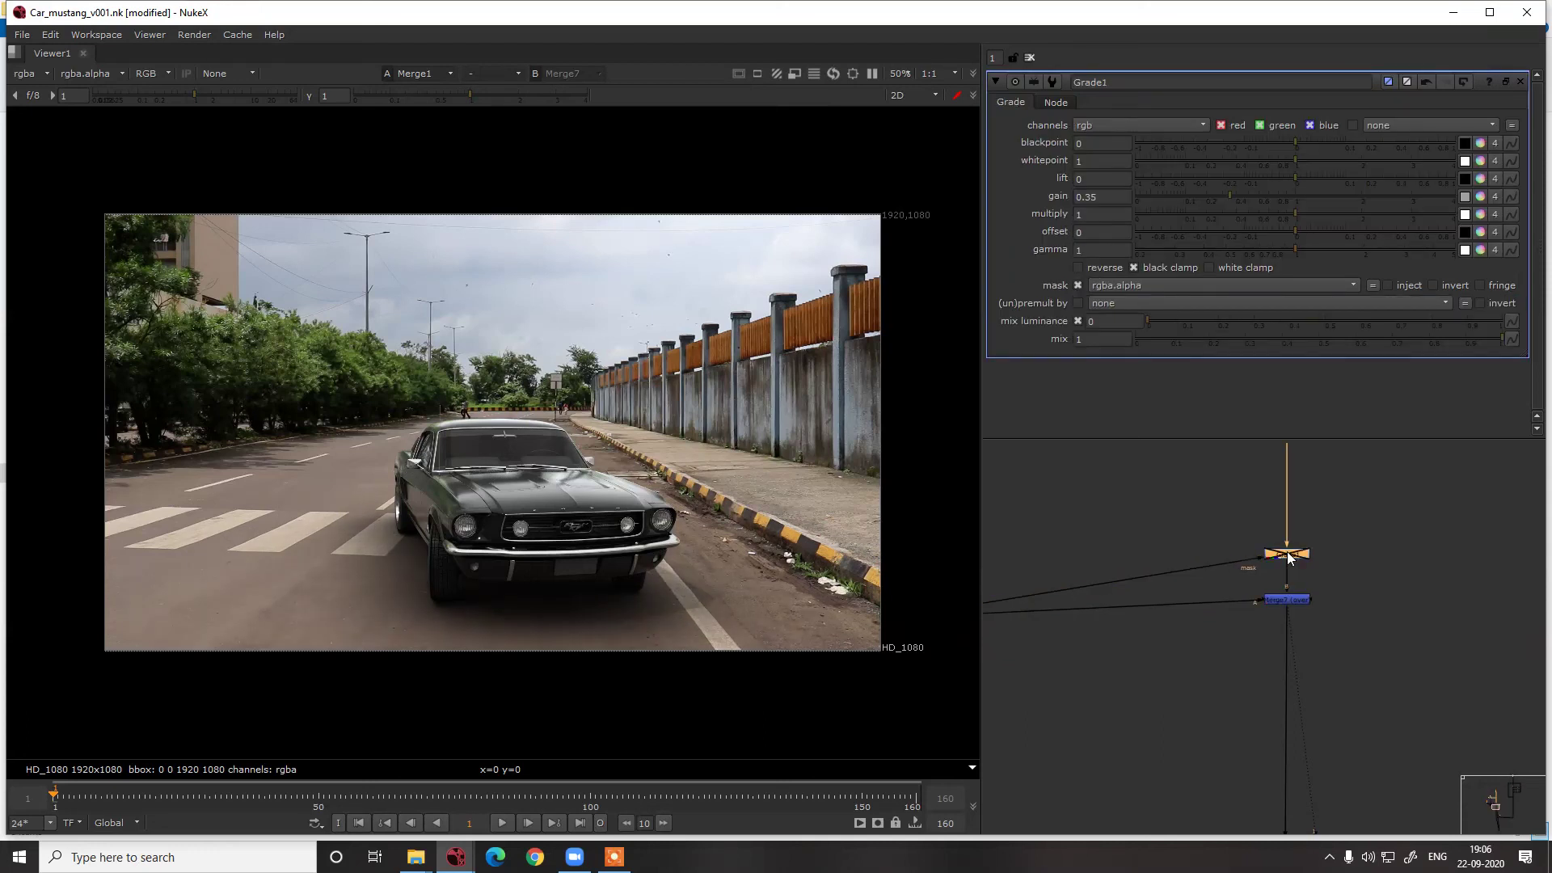
key("d")
Disable and re-enable the multiply Merge on the plate branch to compare the car's shadow
scroll(1286, 564, "down", 4)
middle_click_drag(1255, 531, 1273, 782)
scroll(1311, 657, "up", 3)
left_click(1302, 634)
key("d")
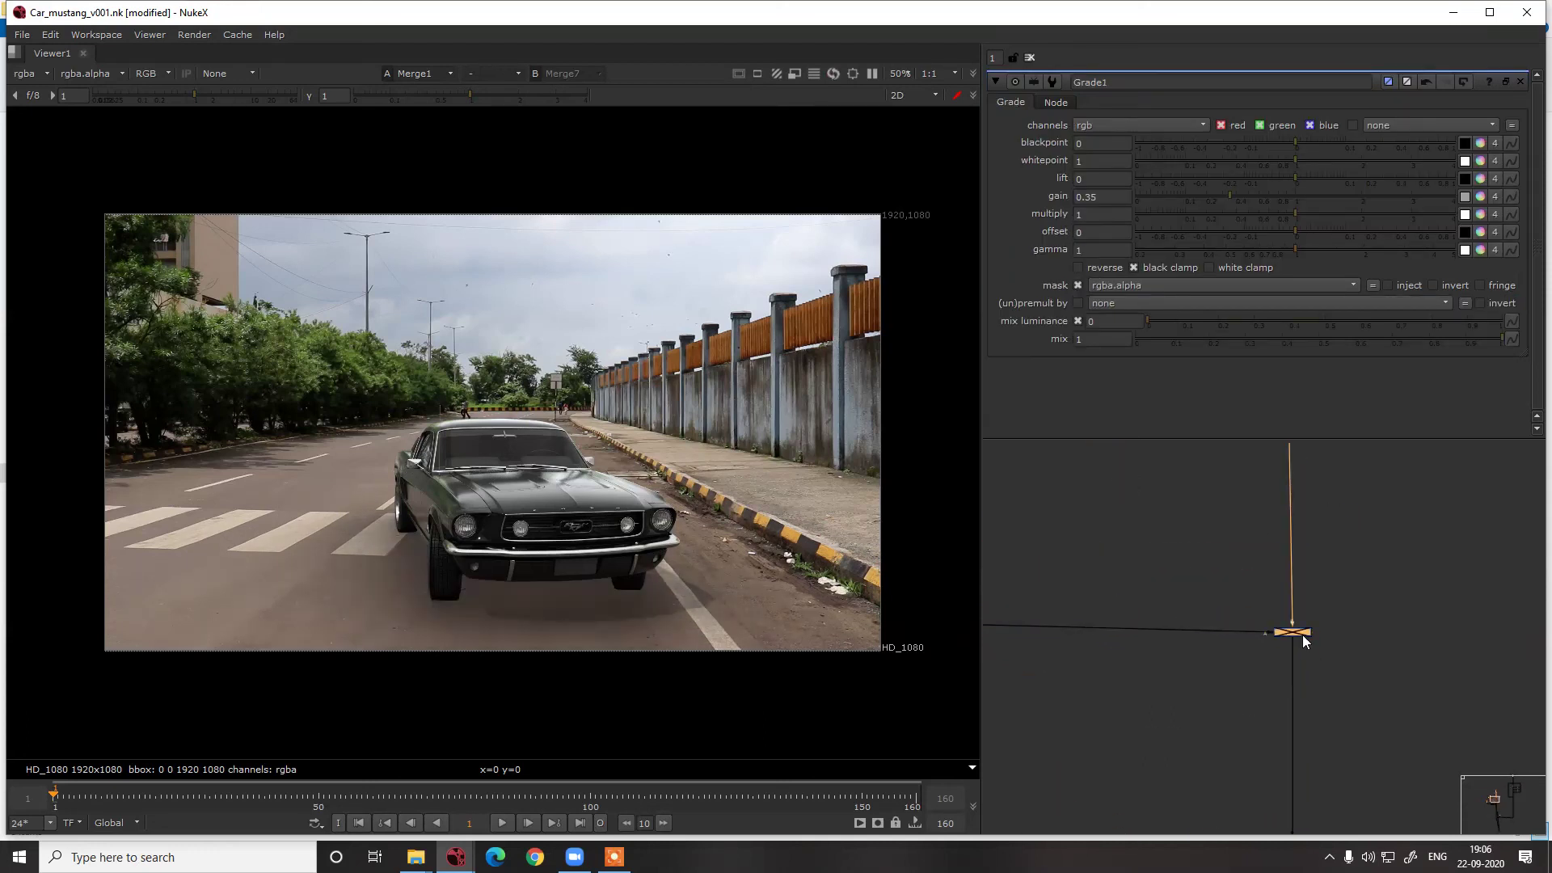
key("d")
Open the multiply Merge and lower its mix to 0.635
double_click(1302, 635)
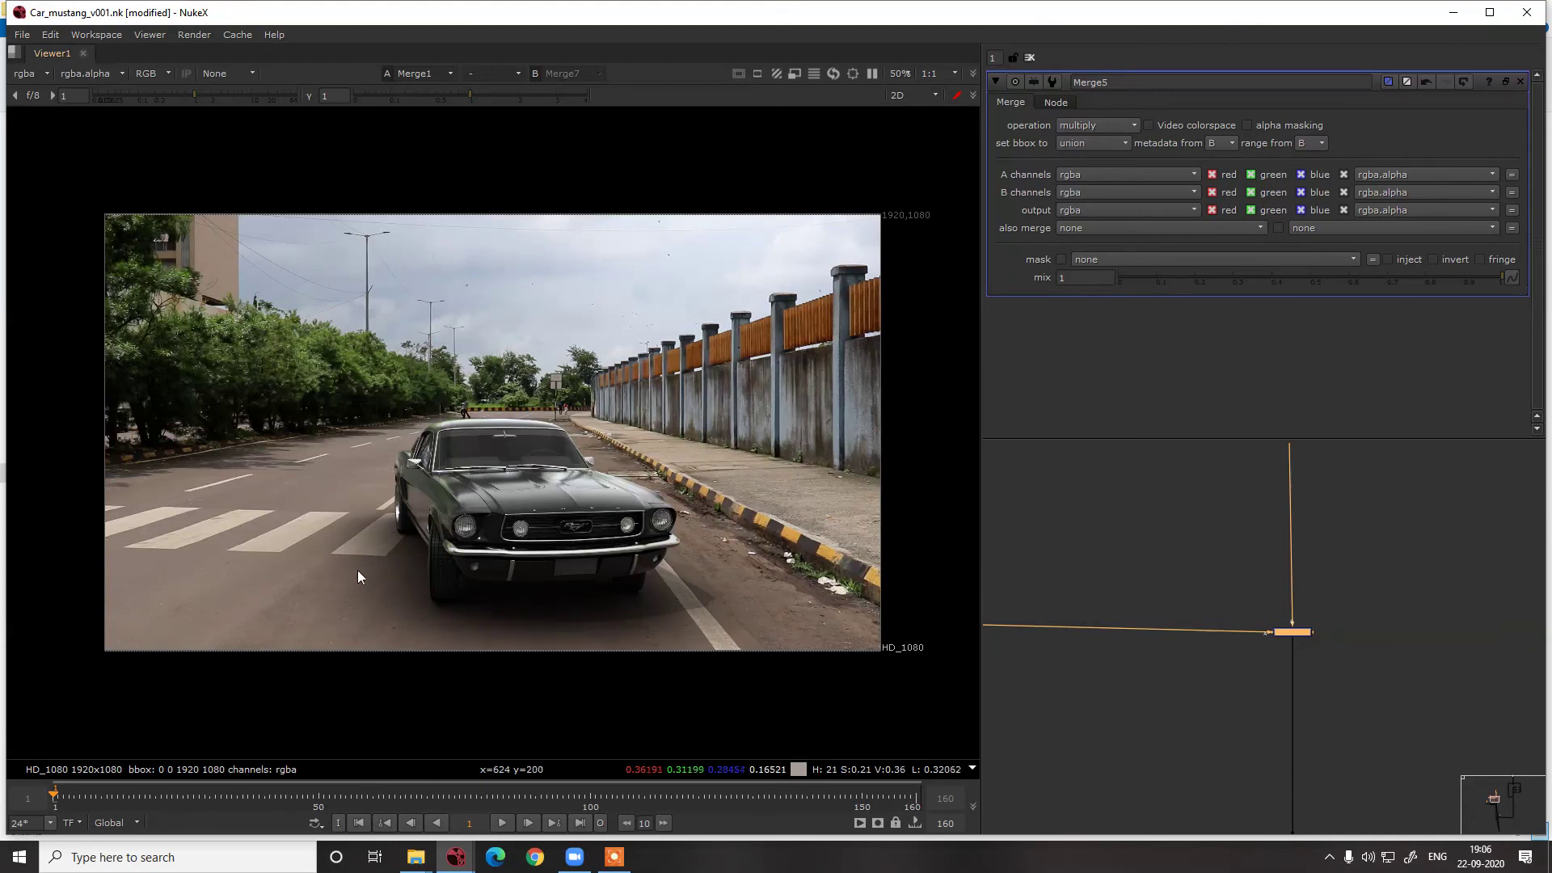
middle_click_drag(357, 570, 435, 511)
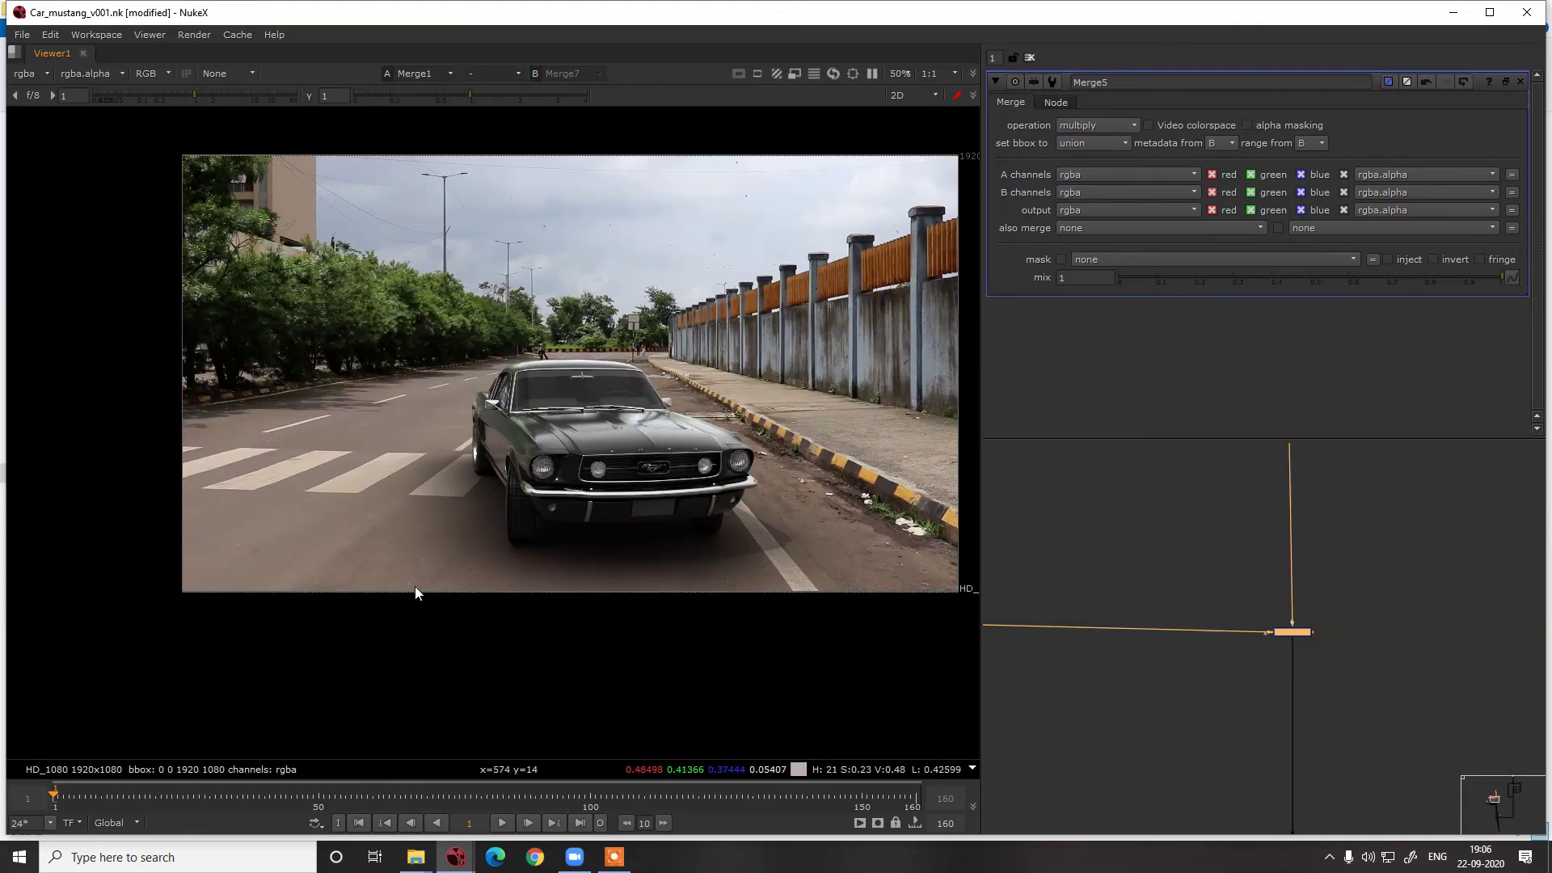
left_click(1354, 280)
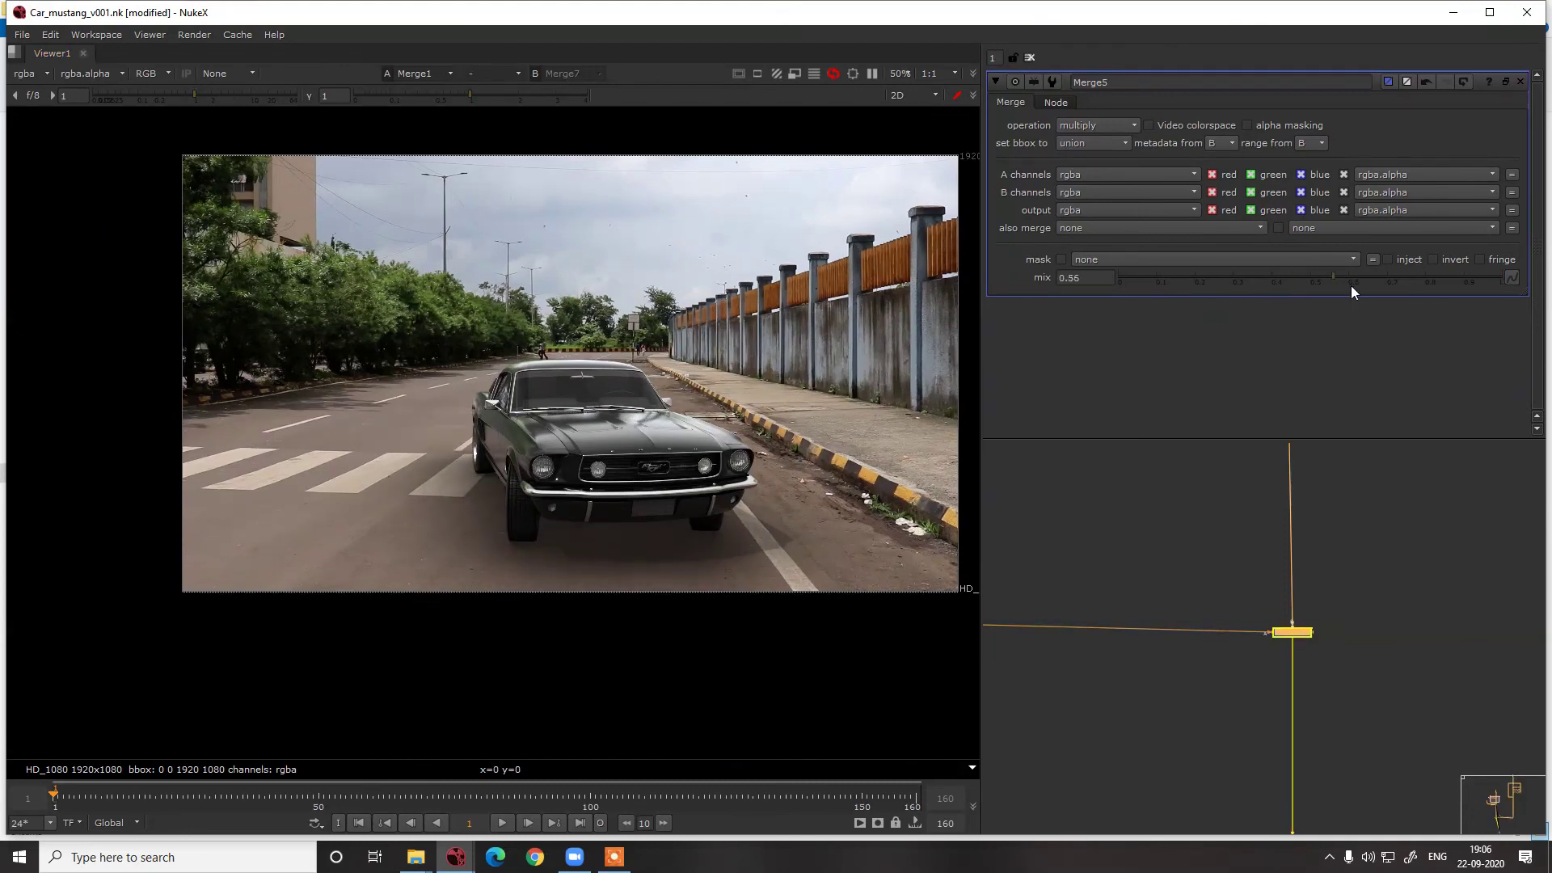
mouse_move(1351, 285)
left_mouse_down()
mouse_move(1310, 298)
mouse_move(1364, 290)
left_mouse_up()
Open the stencil Merge on the shadow branch and lower its mix to 0.19
scroll(1263, 635, "down", 4)
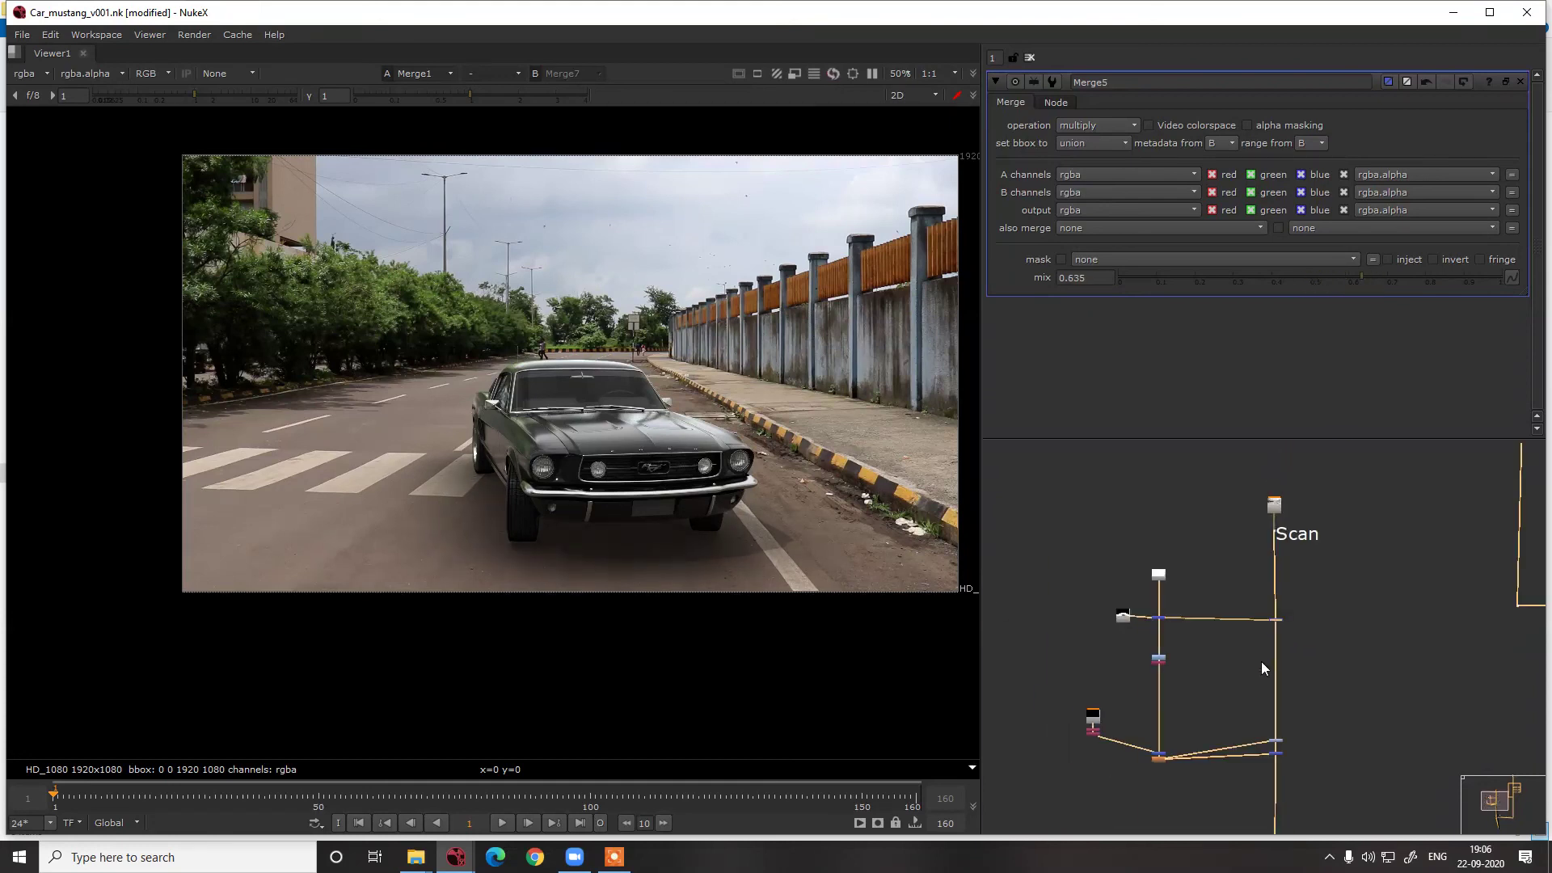
middle_click_drag(1189, 758, 1136, 671)
scroll(1136, 671, "up", 3)
double_click(1071, 664)
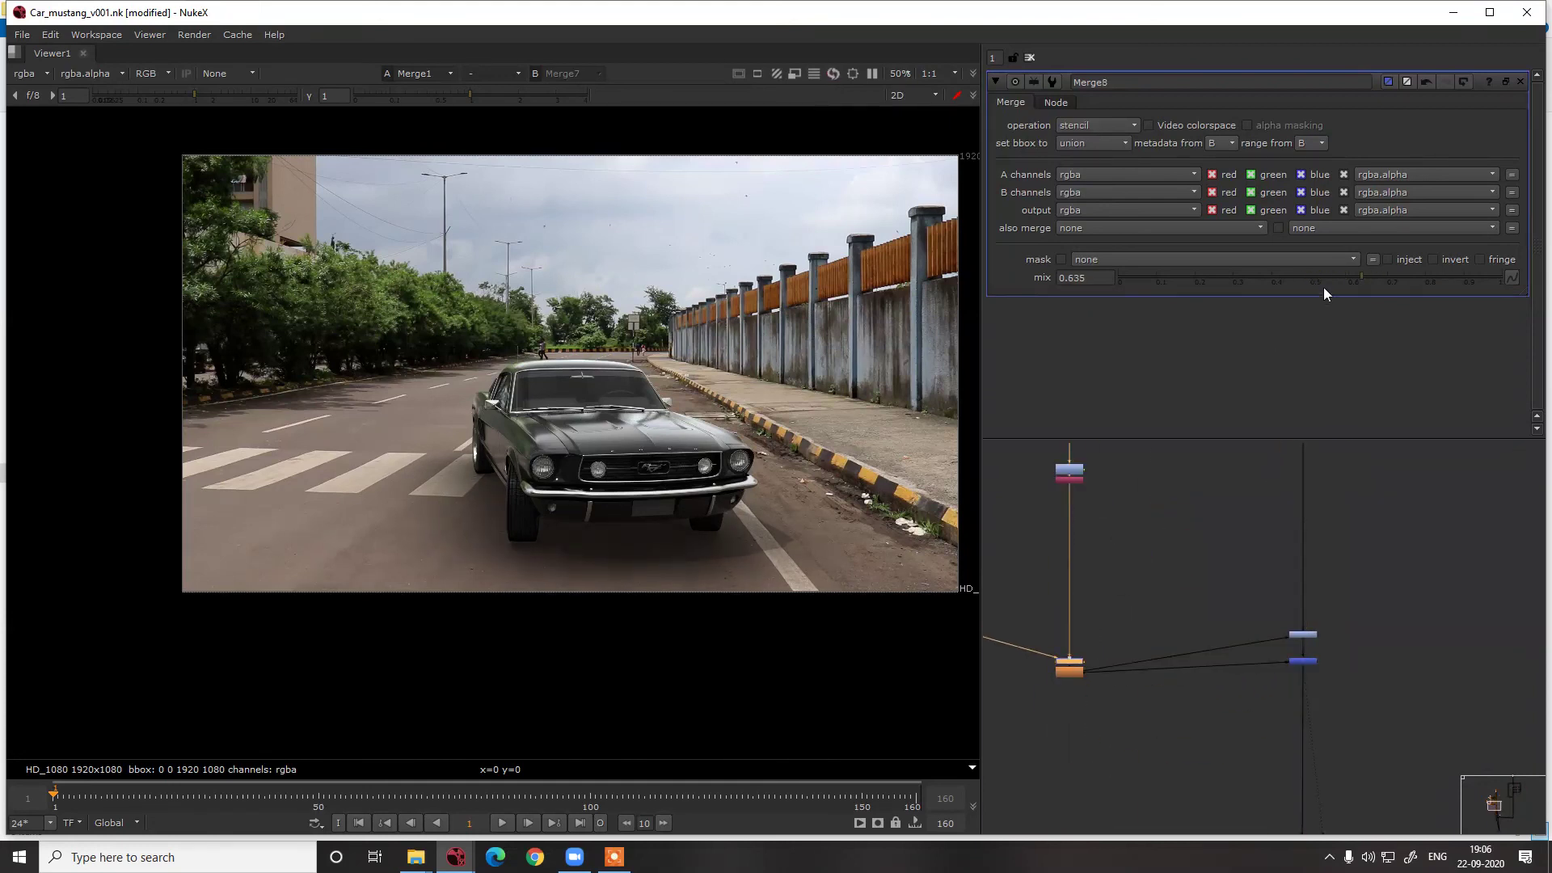
left_click_drag(1385, 279, 1192, 296)
Toggle the viewer overlay off and on to check the shadow around the car
right_click(855, 273)
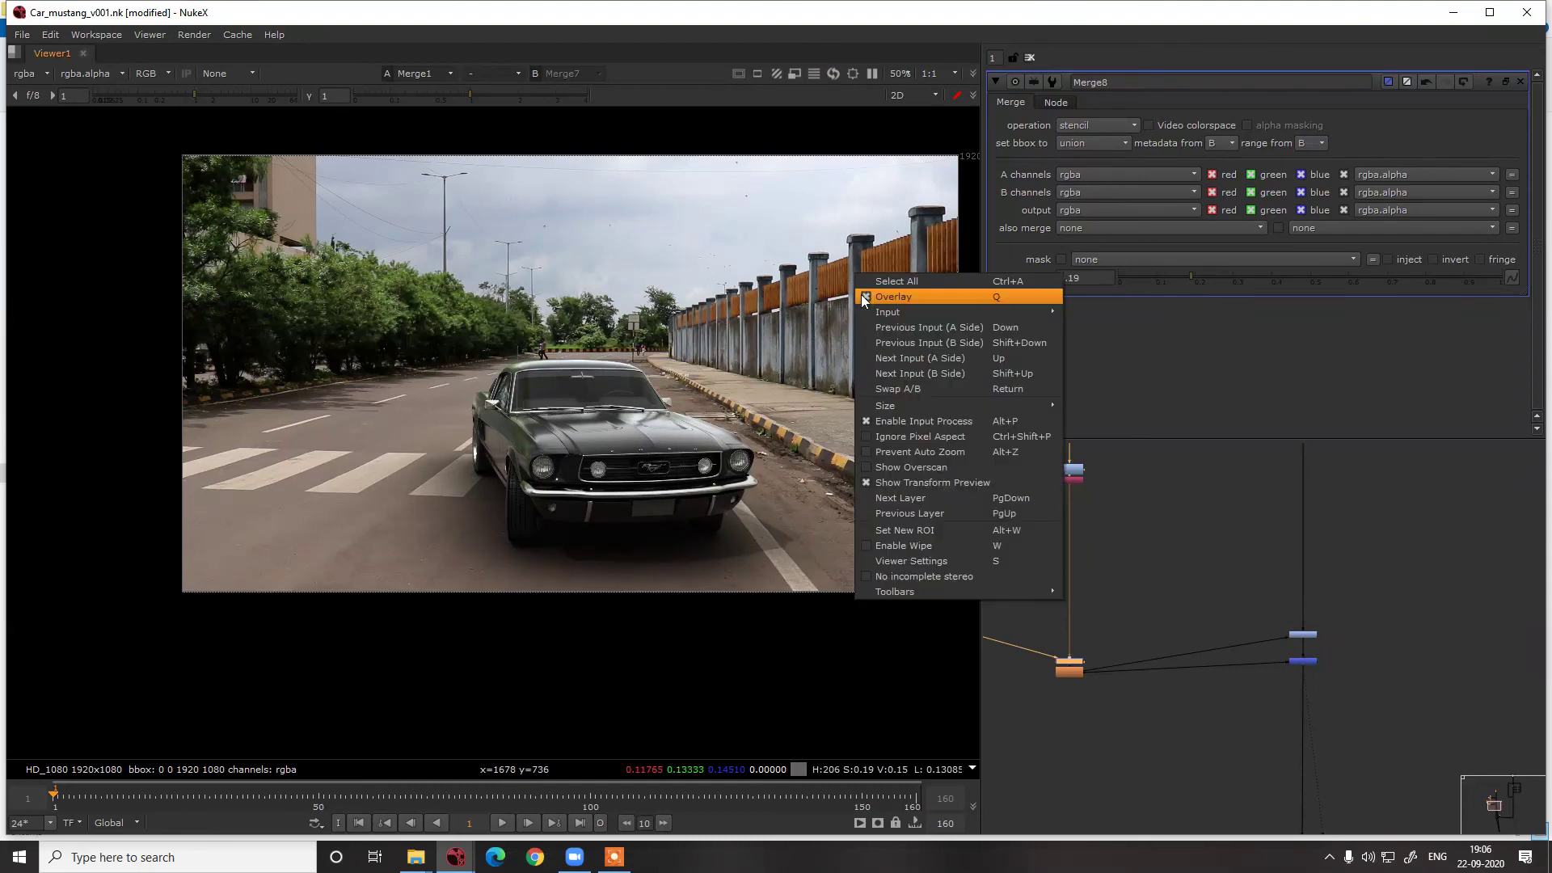
left_click(861, 296)
key("q")
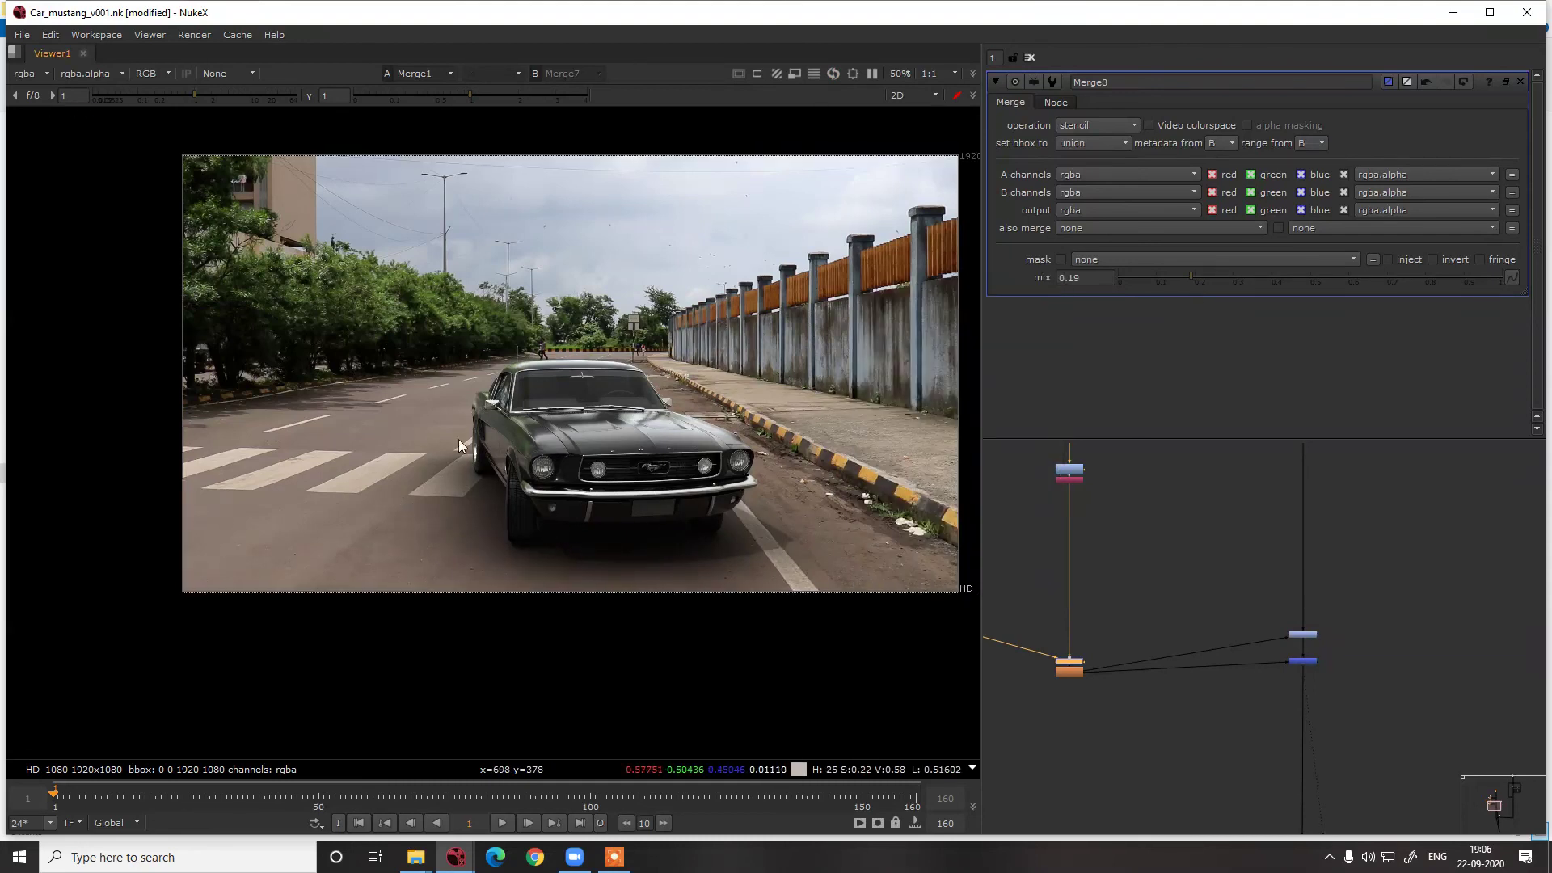
right_click(724, 239)
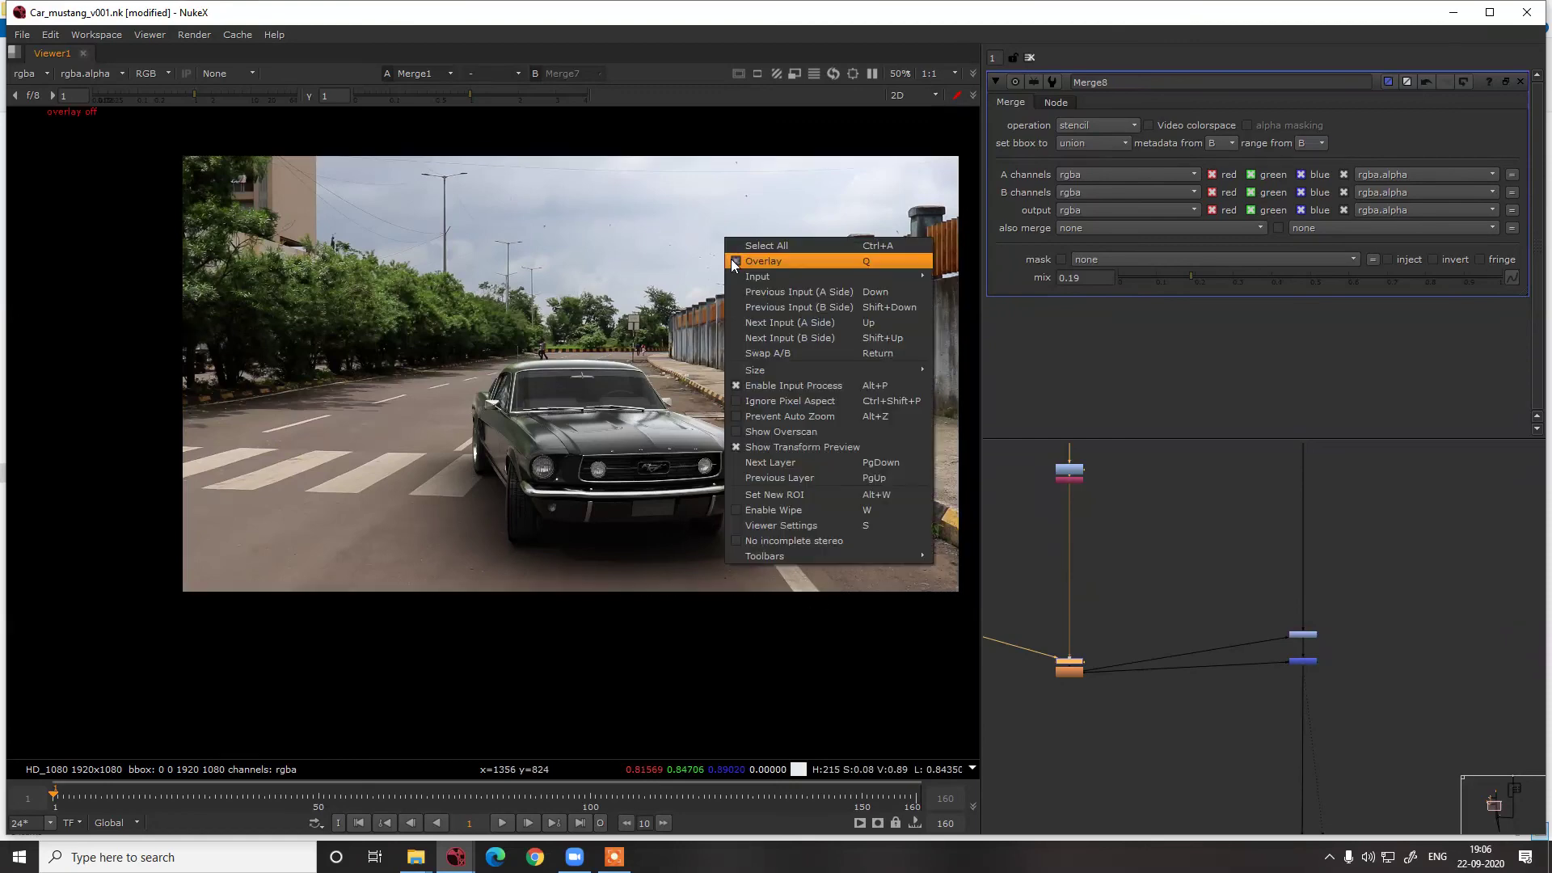
left_click(768, 262)
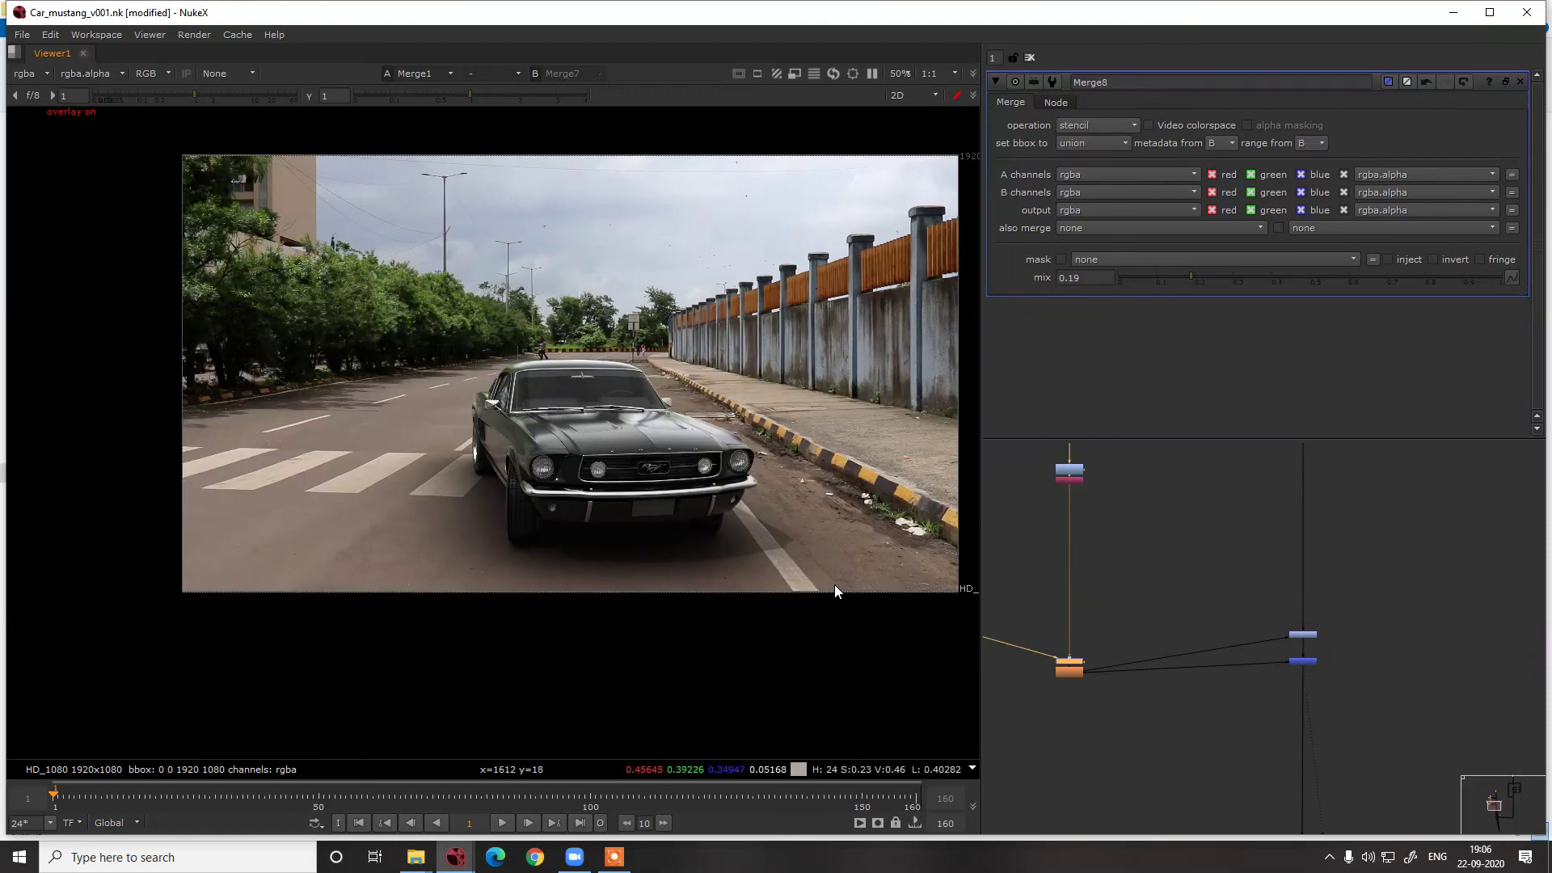
right_click(812, 402)
left_click(797, 460)
Disable and re-enable the selected node to compare the composite with and without it
scroll(1275, 646, "down", 6)
left_click_drag(1257, 623, 1267, 559)
key("d")
key("d")
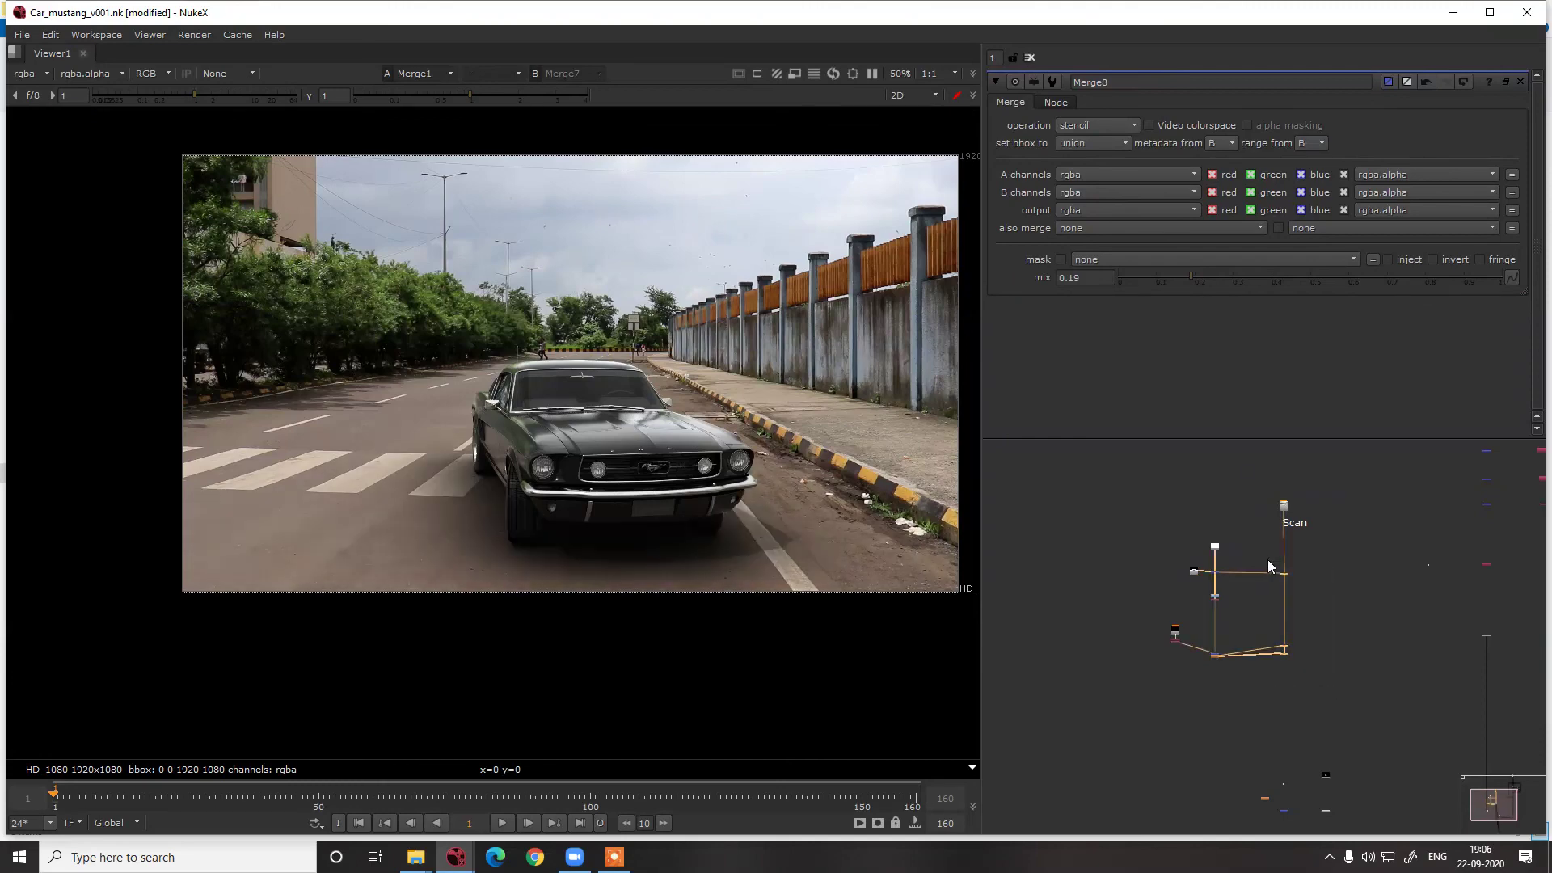
Inspect the composite with the viewer overlay toggled and the whole image framed in the viewer
scroll(1269, 608, "down", 3)
scroll(1258, 656, "up", 8)
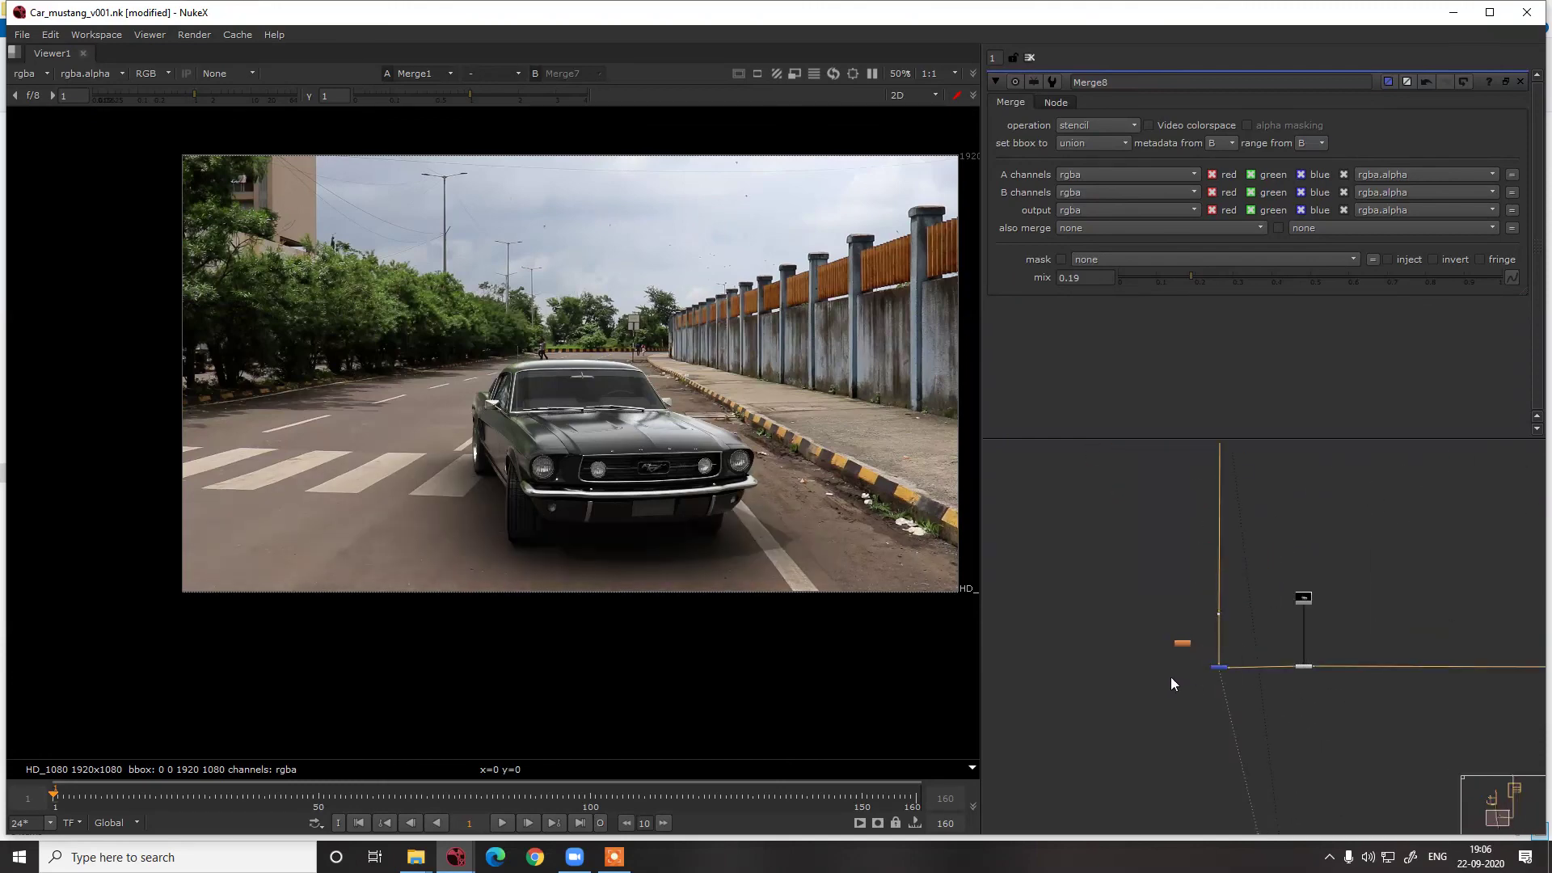
key("o")
key("o")
key("f")
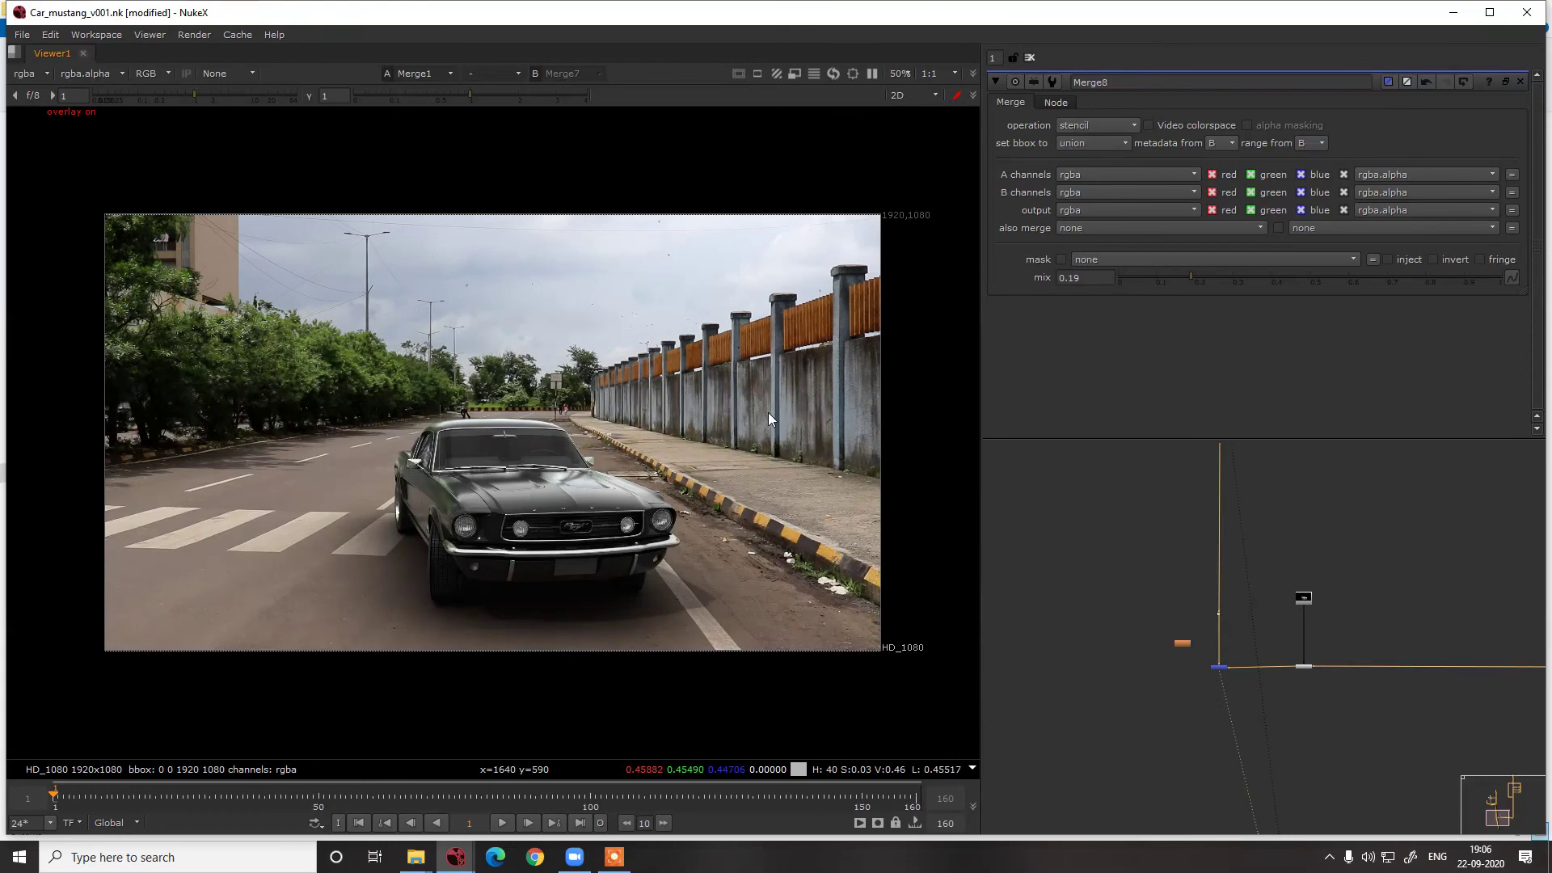